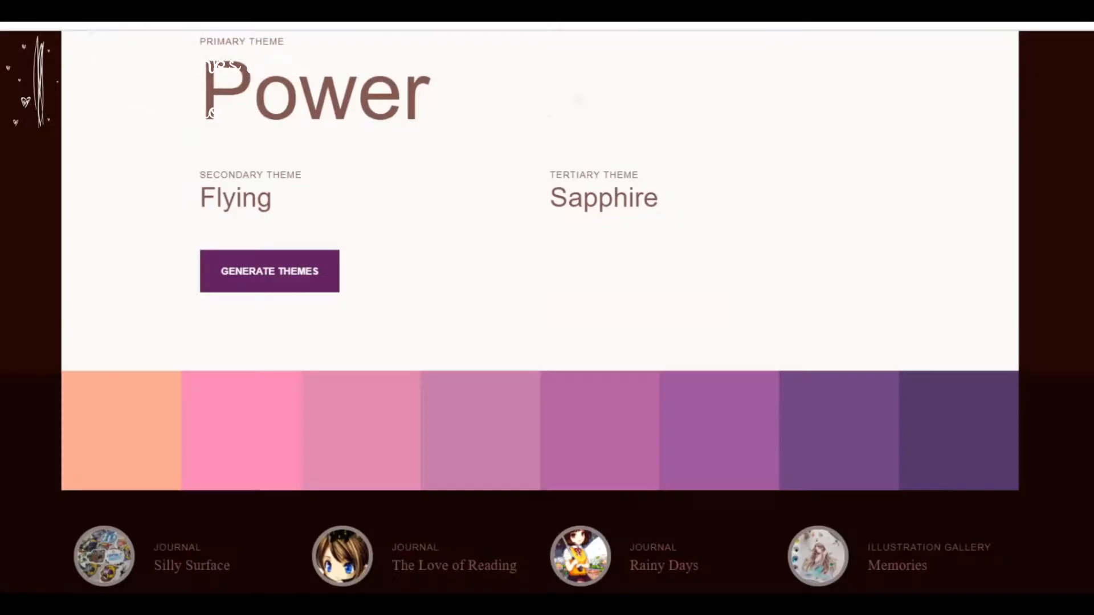
# Review the random design idea and theme generator pages, and generate a new set of themes with a colour palette.
pyautogui.scroll(8, 244, 110)
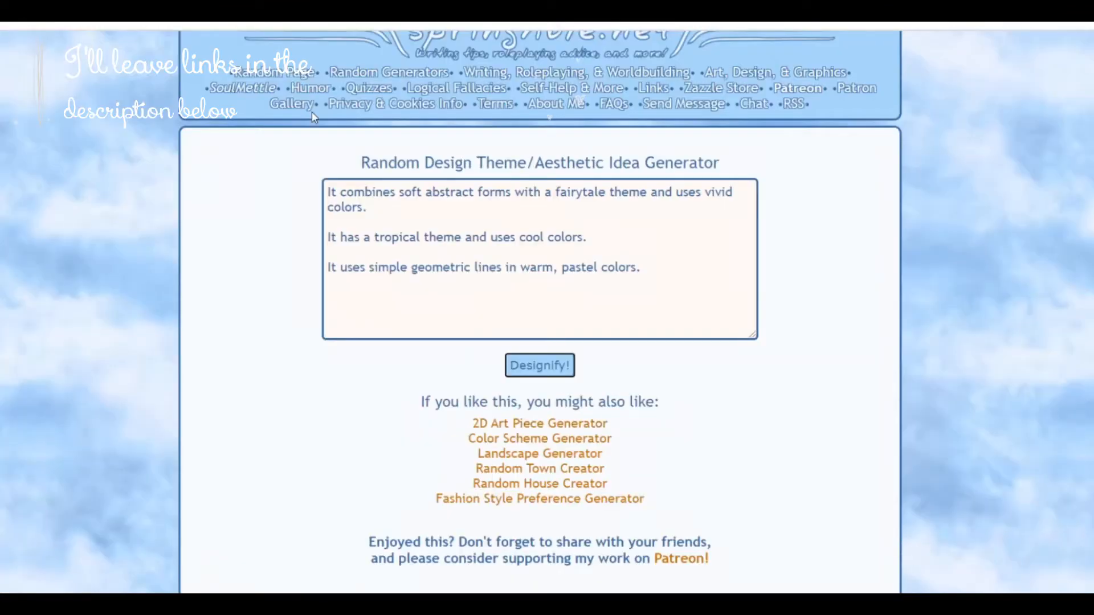
pyautogui.scroll(1, 312, 117)
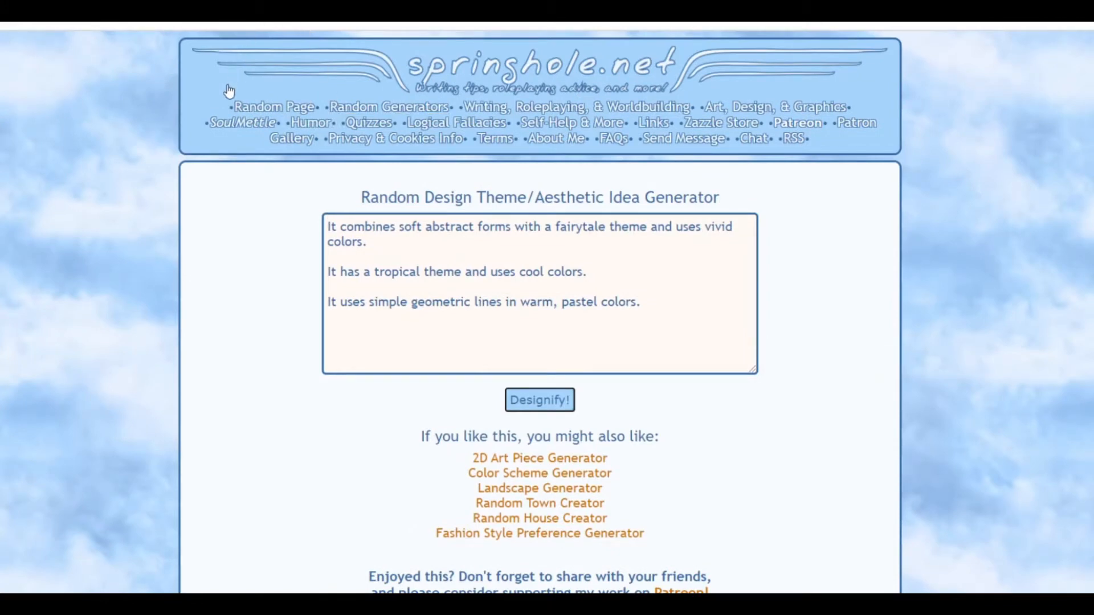
pyautogui.scroll(-3, 228, 90)
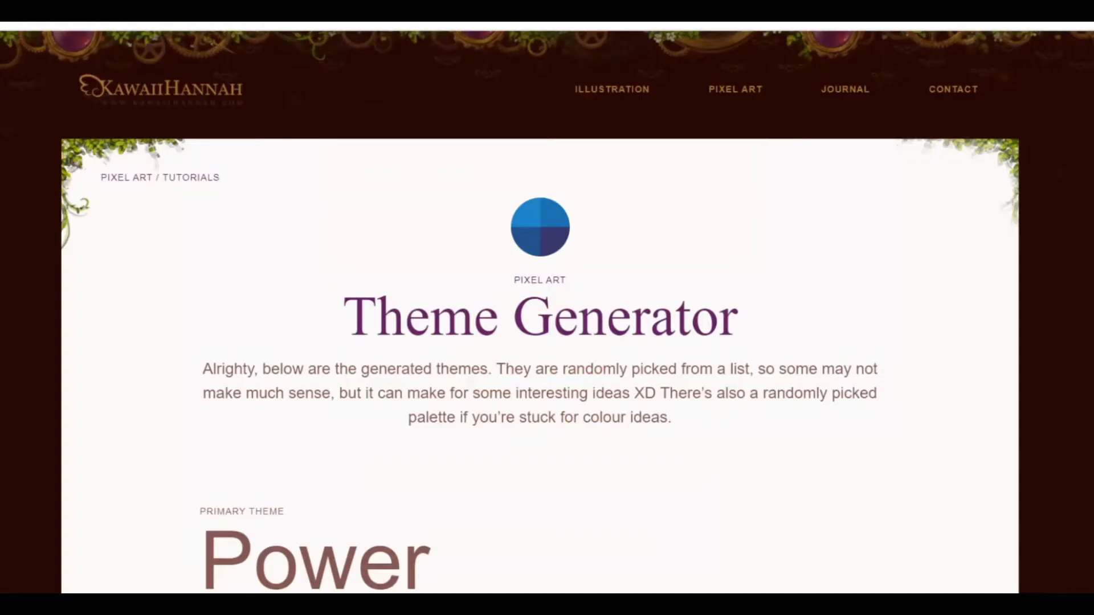
pyautogui.scroll(-5, 205, 272)
pyautogui.scroll(-4, 204, 271)
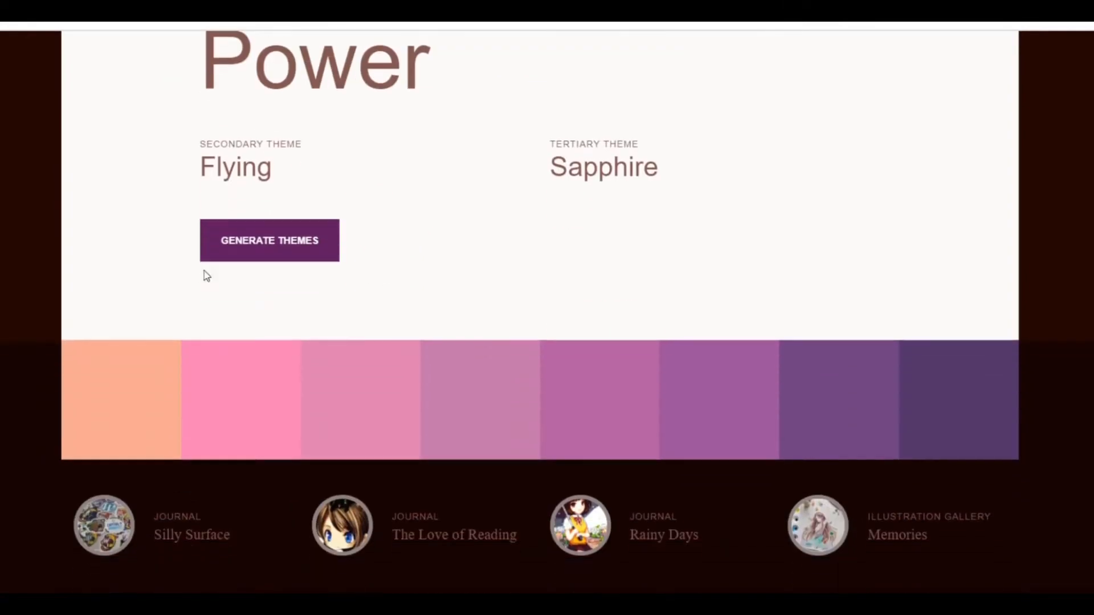
pyautogui.scroll(2, 204, 272)
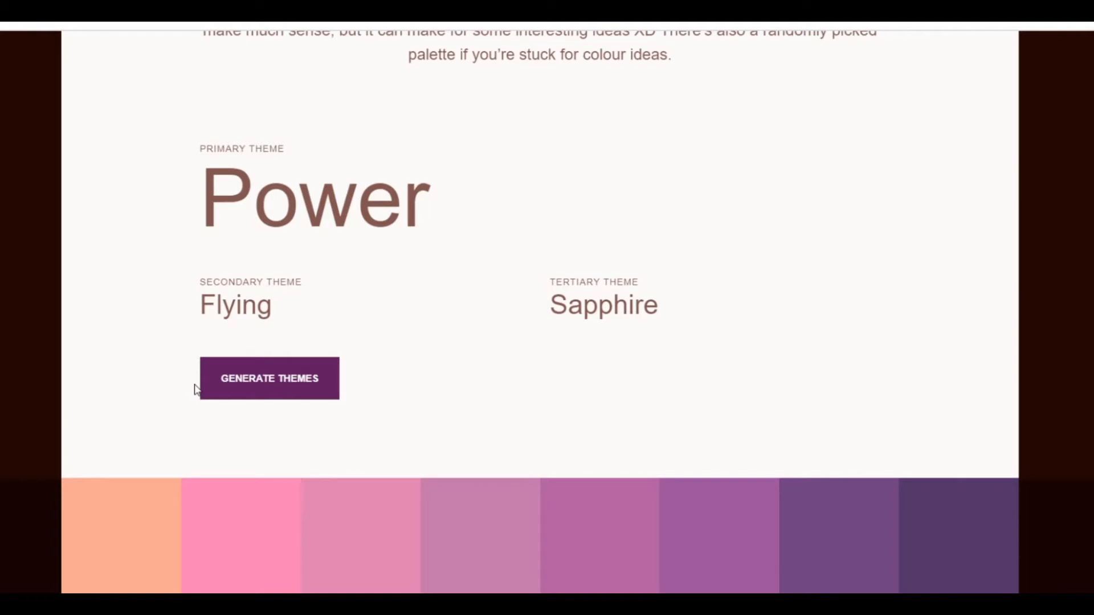
pyautogui.click(260, 378)
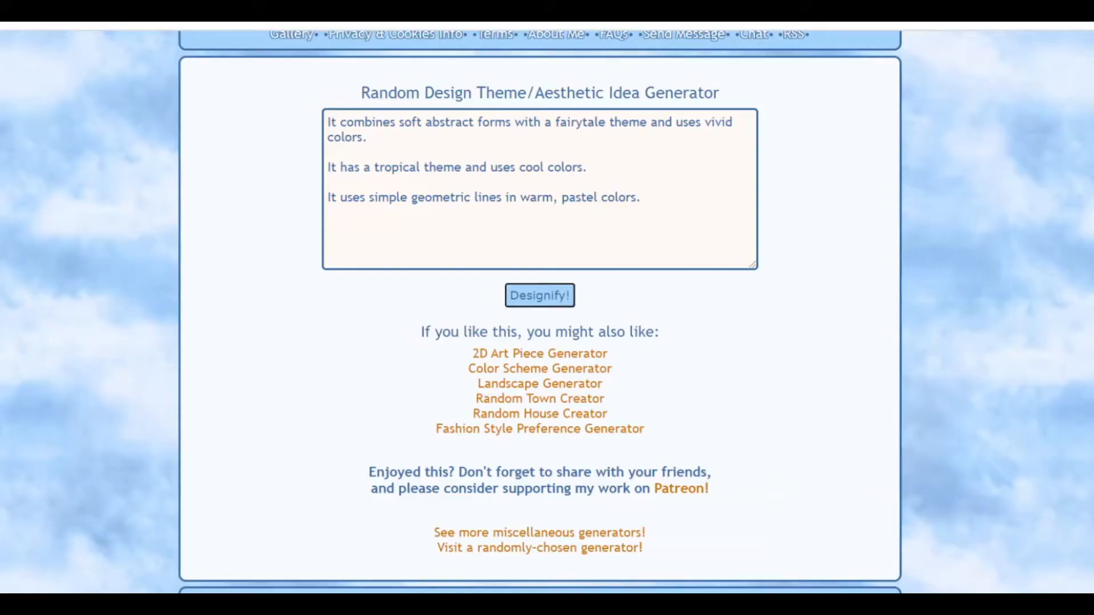
# Generate fresh design aesthetic ideas with the springhole.net Random Design Theme/Aesthetic Idea Generator.
pyautogui.click(538, 297)
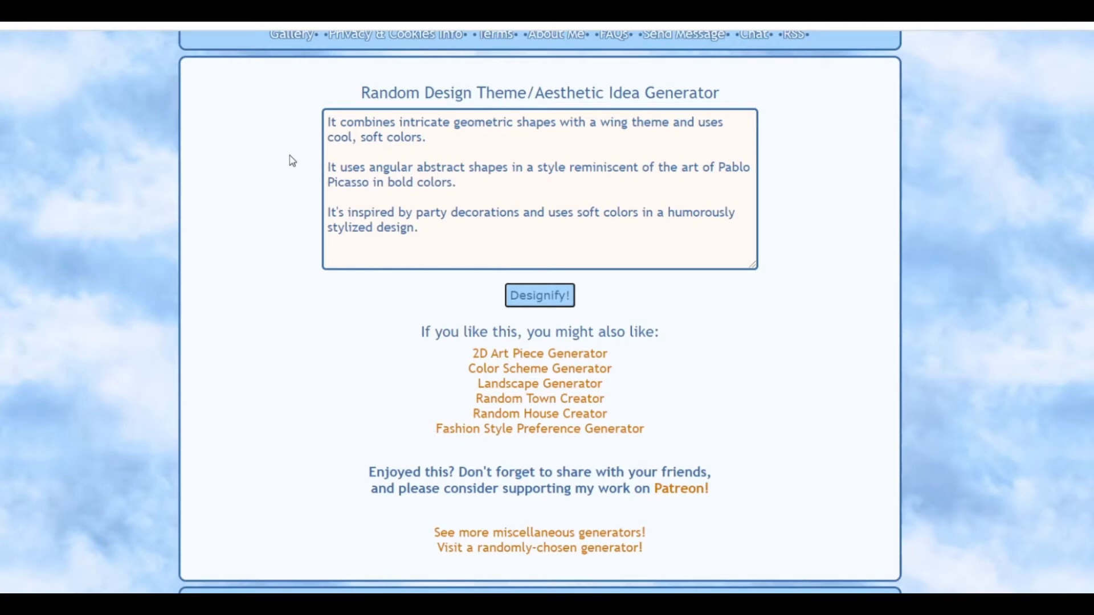
pyautogui.click(548, 294)
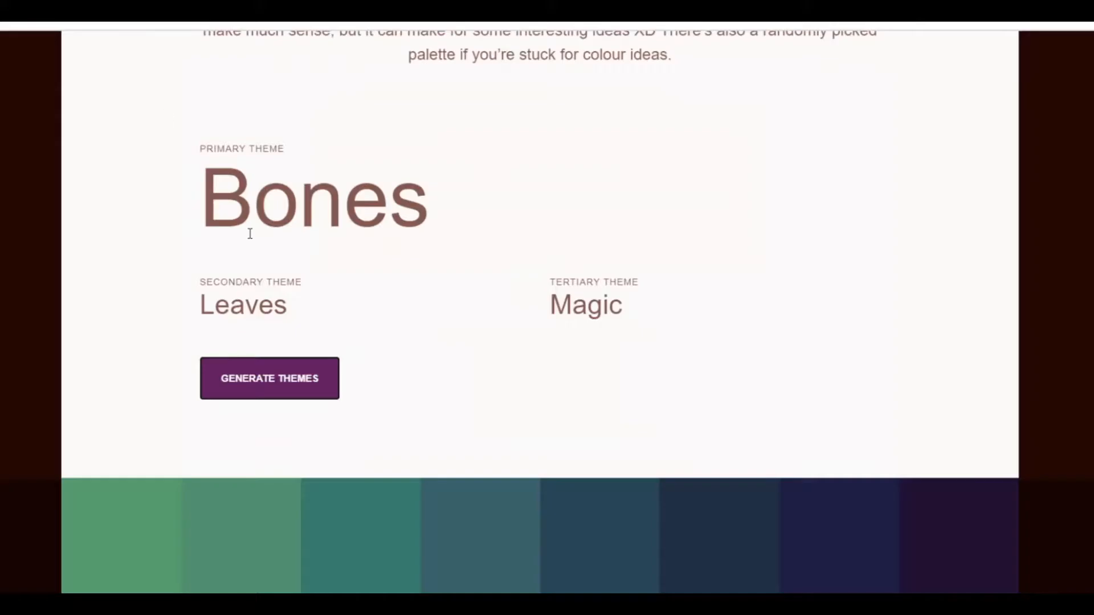
# Generate another set of primary, secondary and tertiary themes in the KawaiiHannah Theme Generator and review its colour palette.
pyautogui.click(258, 377)
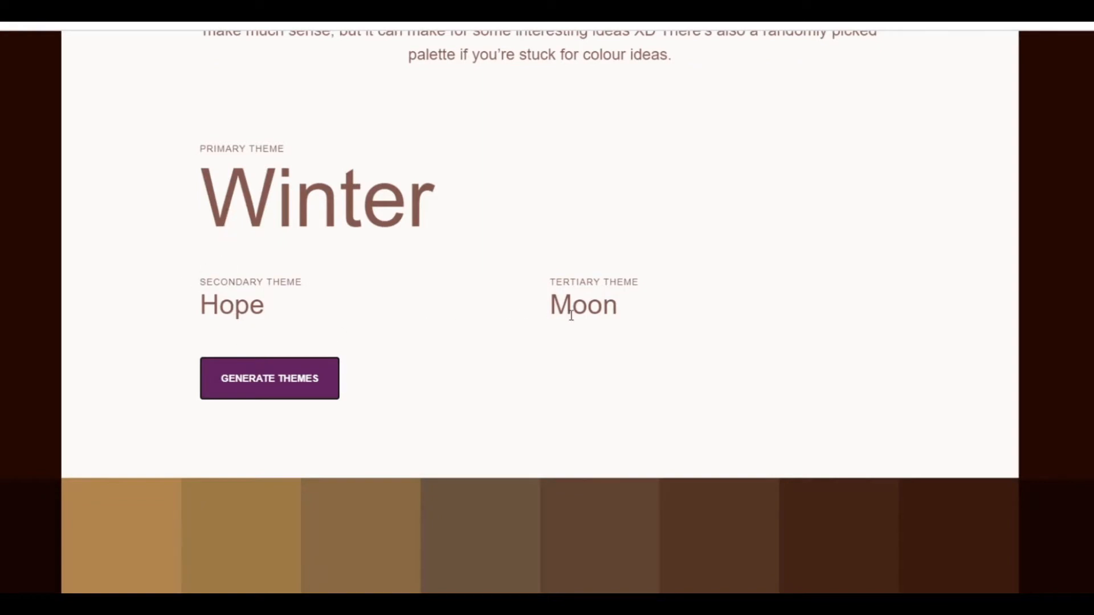
pyautogui.scroll(-2, 569, 313)
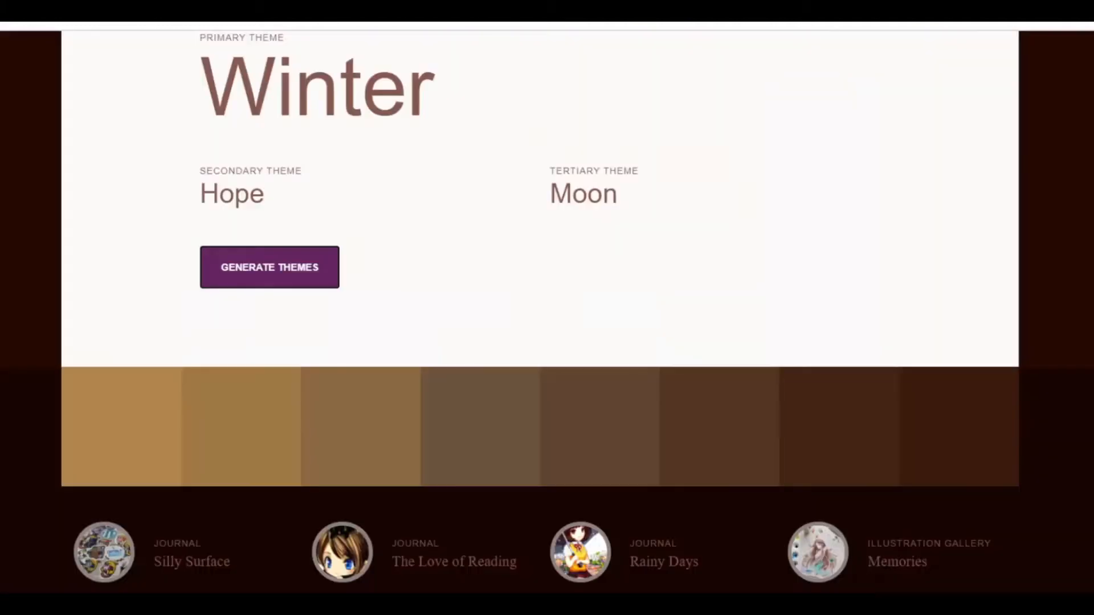
pyautogui.scroll(2, 289, 286)
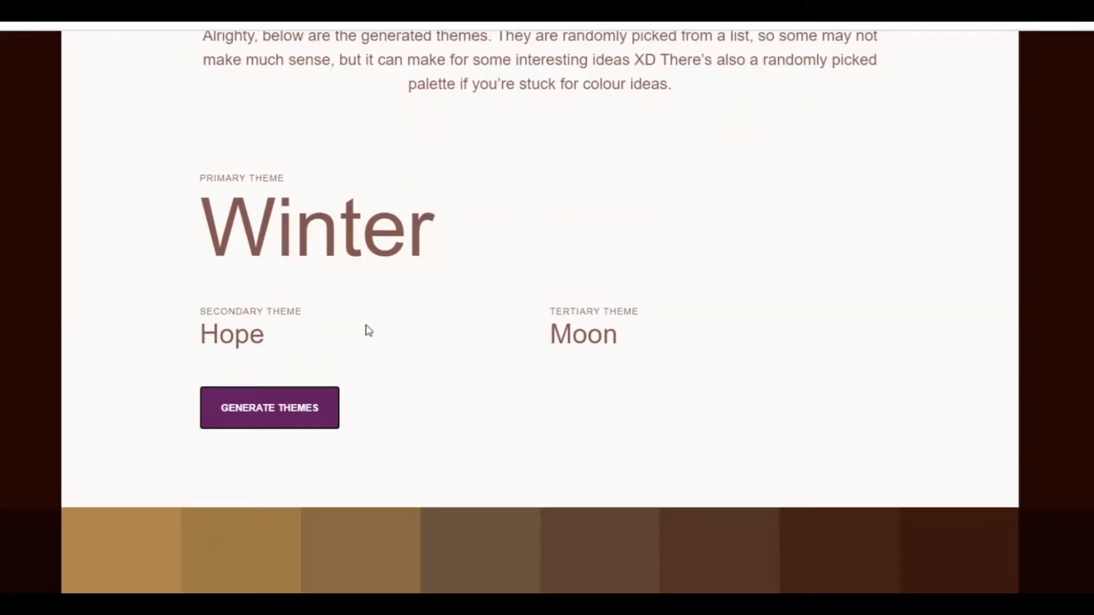
pyautogui.scroll(-3, 366, 329)
pyautogui.scroll(3, 366, 325)
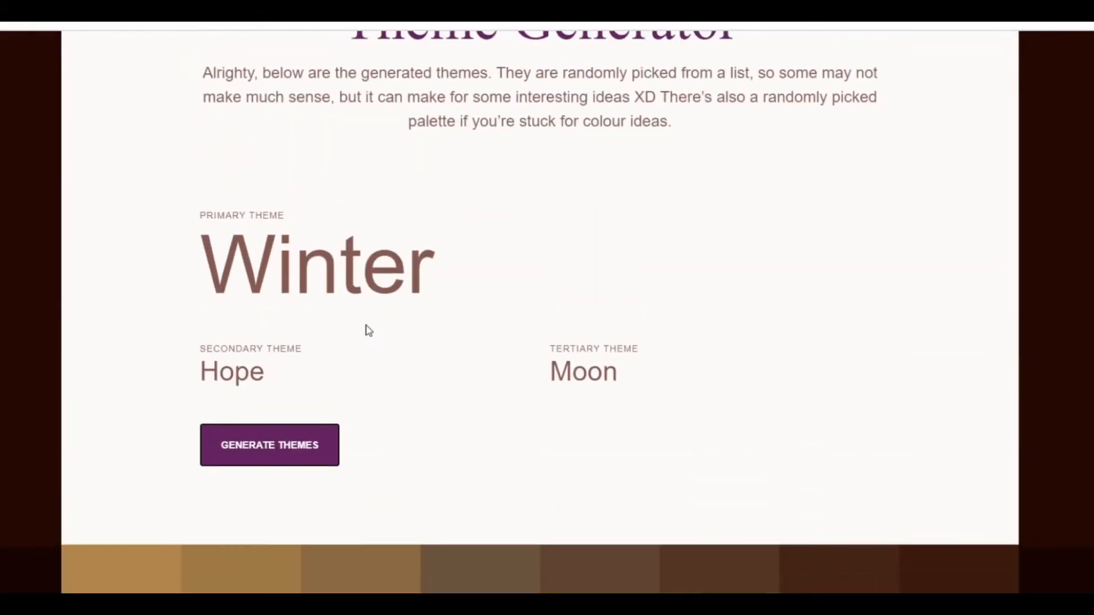
pyautogui.scroll(1, 366, 326)
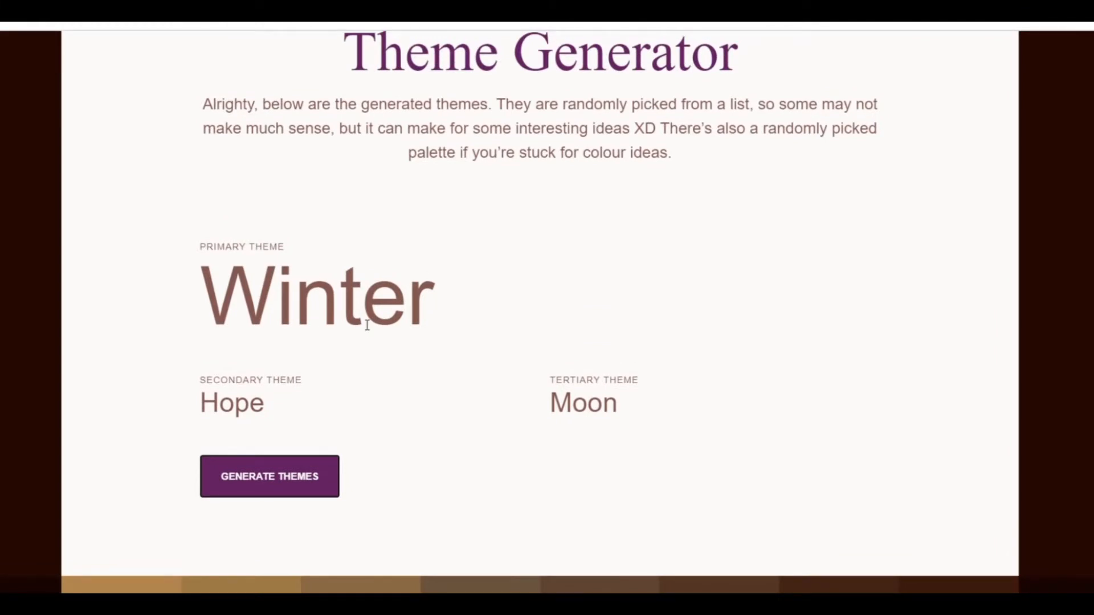
pyautogui.scroll(-2, 367, 326)
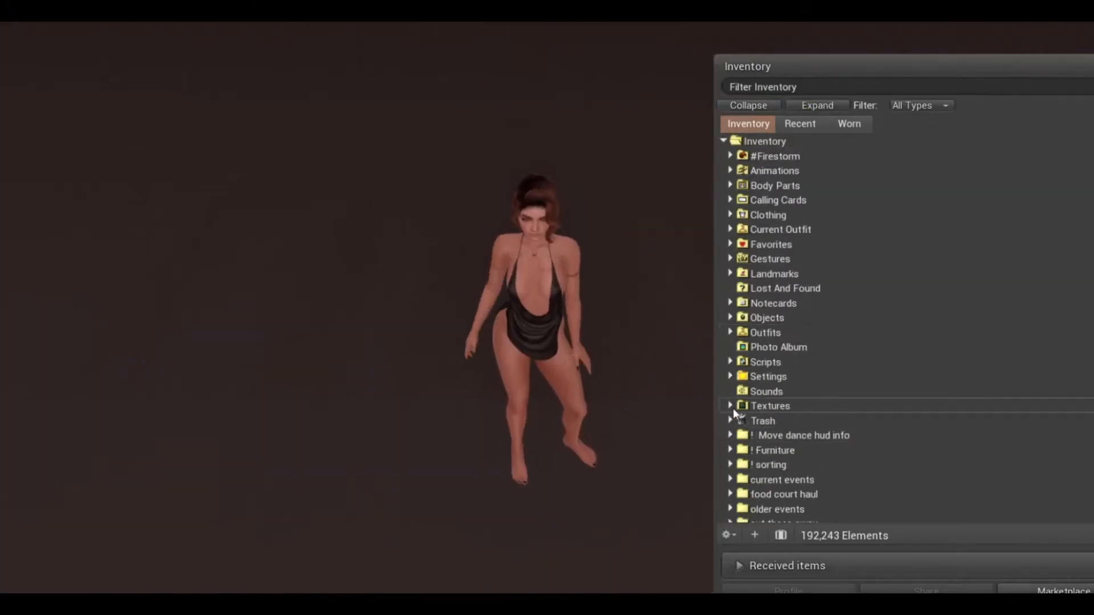
# In the Firestorm viewer's inventory, find the [Kres] Rocky Ruins pack among the columns and rubble and place RARE 01 in the scene.
pyautogui.scroll(-10, 737, 326)
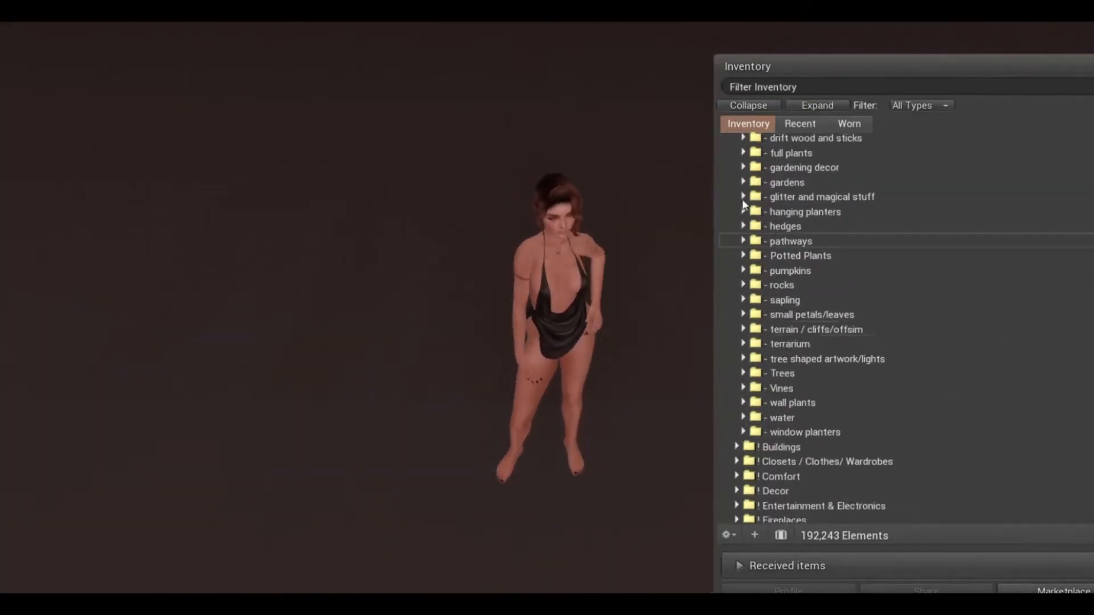
pyautogui.scroll(3, 738, 326)
pyautogui.click(750, 179)
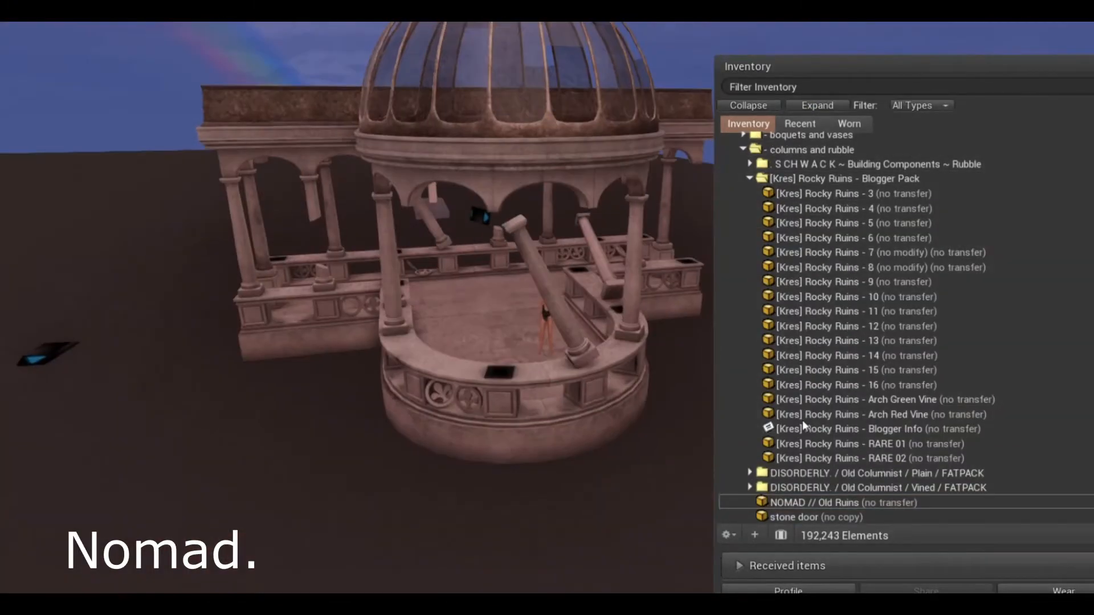
pyautogui.moveTo(826, 444); pyautogui.dragTo(530, 319)
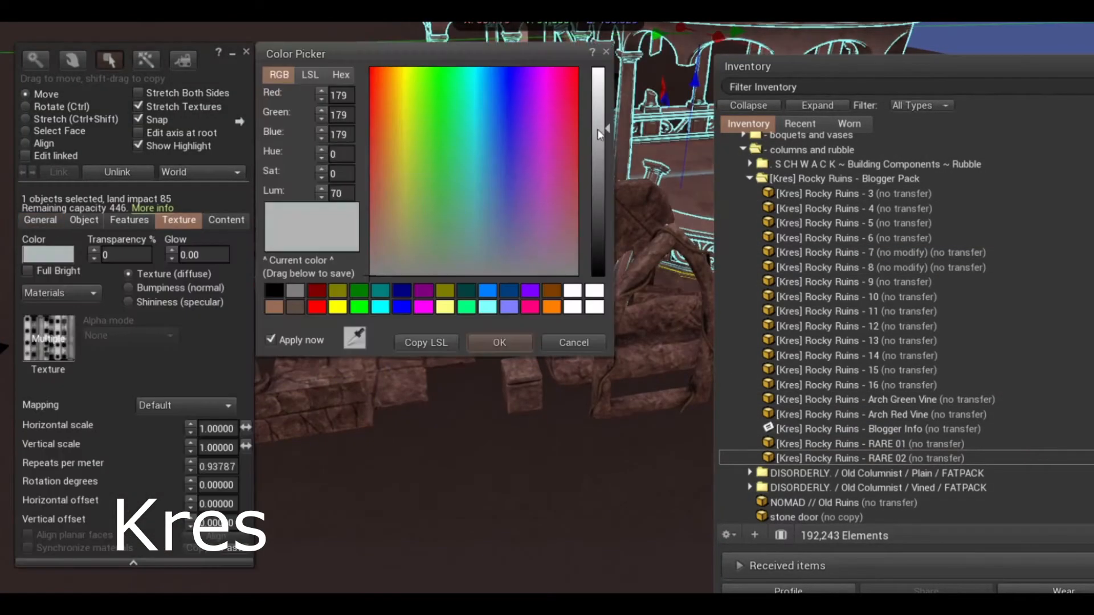
# Darken the colour tint of the selected ruins object by lowering its luminance.
pyautogui.moveTo(597, 129); pyautogui.dragTo(597, 140)
pyautogui.click(493, 276)
pyautogui.click(511, 190)
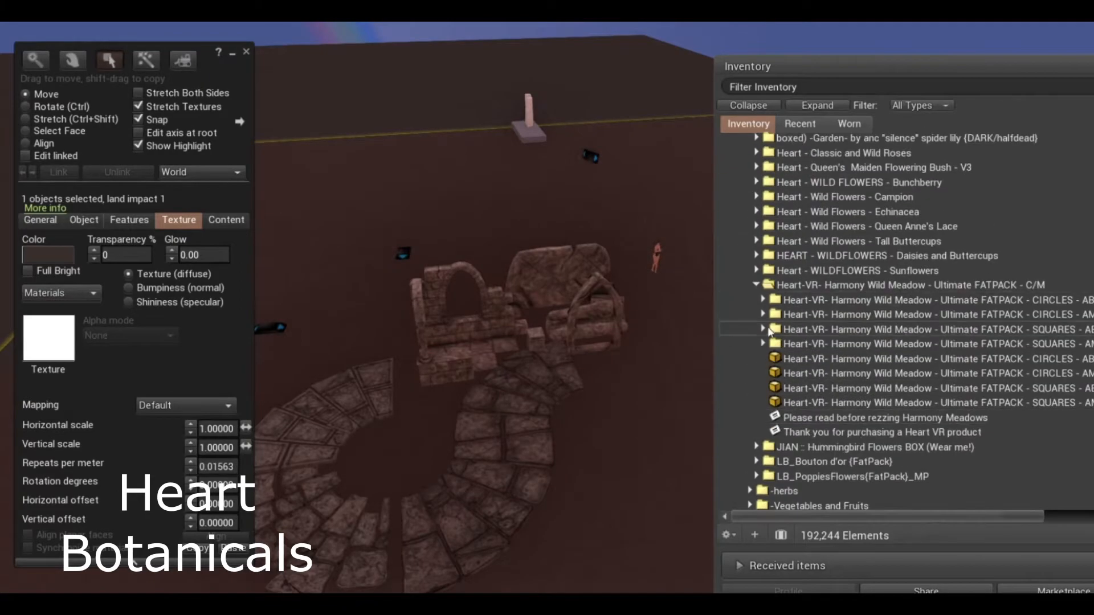
# Find the square Harmony Wild Meadow pieces and lay the Harmony Grass - V.Short patch around the stone ruins.
pyautogui.click(763, 329)
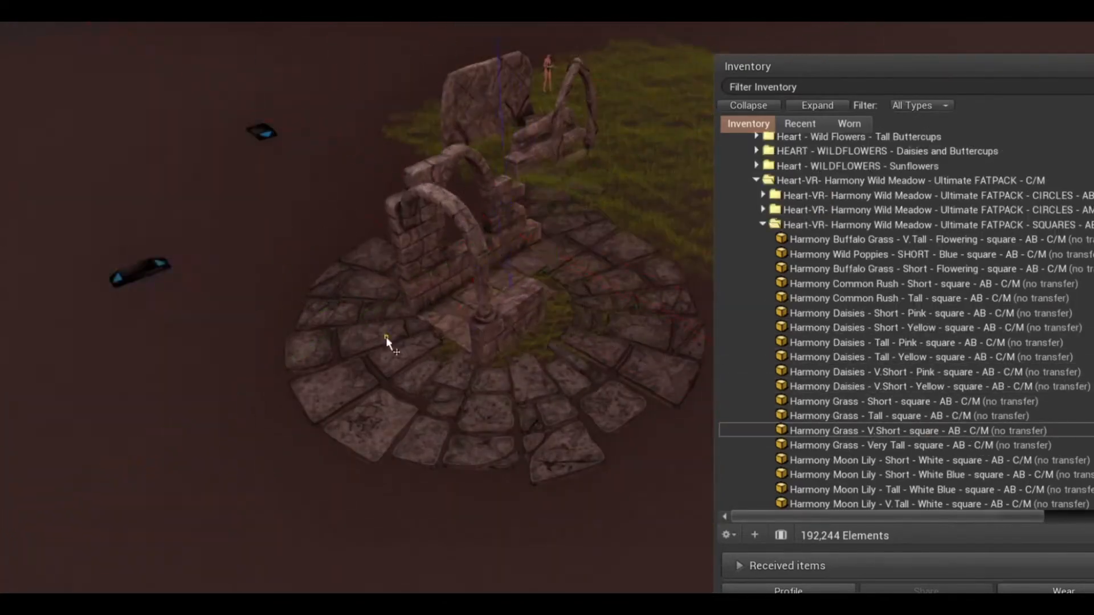
pyautogui.moveTo(661, 122); pyautogui.dragTo(334, 166)
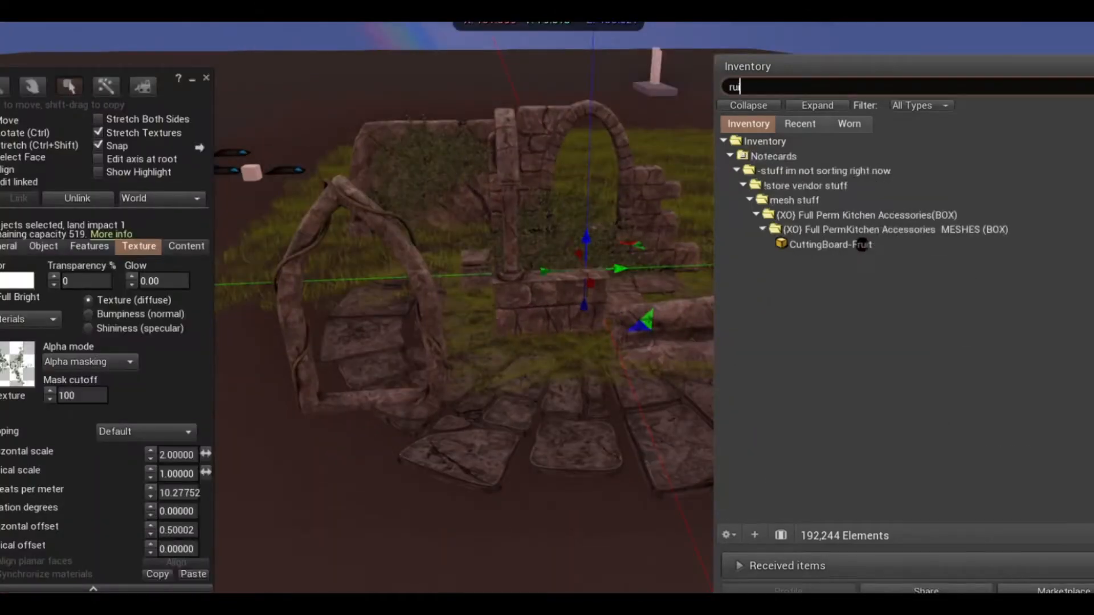
# Search the inventory for ruins to place the HEXtraordinary Druids Temple Ruins, and add a Heart Botanicals piece to the scene.
pyautogui.write('ins')
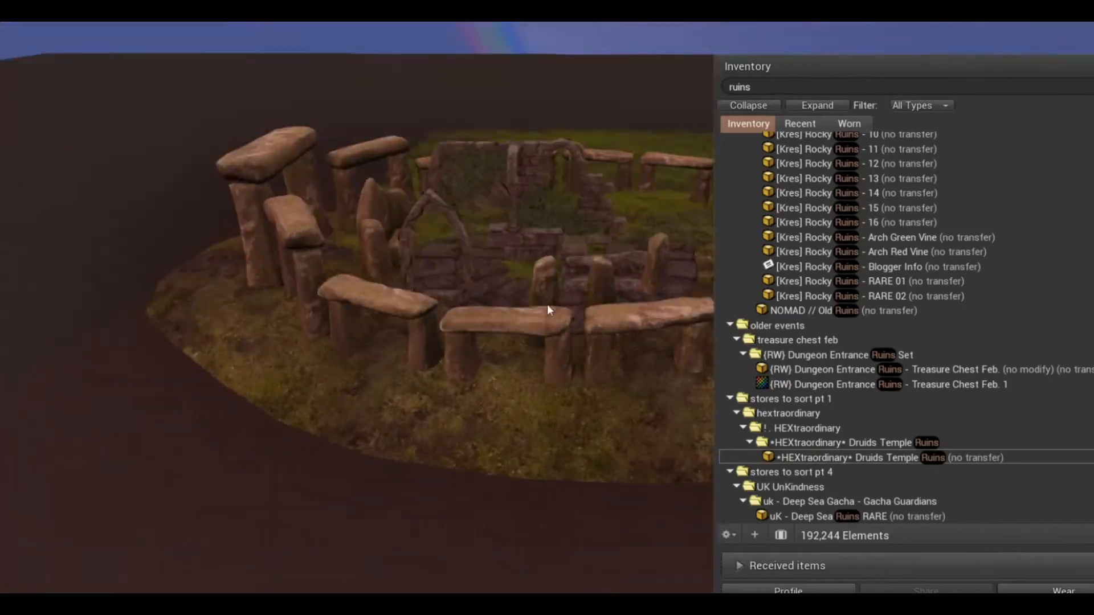
pyautogui.hotkey('ctrl', 'a')
pyautogui.press('BackSpace')
pyautogui.moveTo(906, 303); pyautogui.dragTo(500, 565)
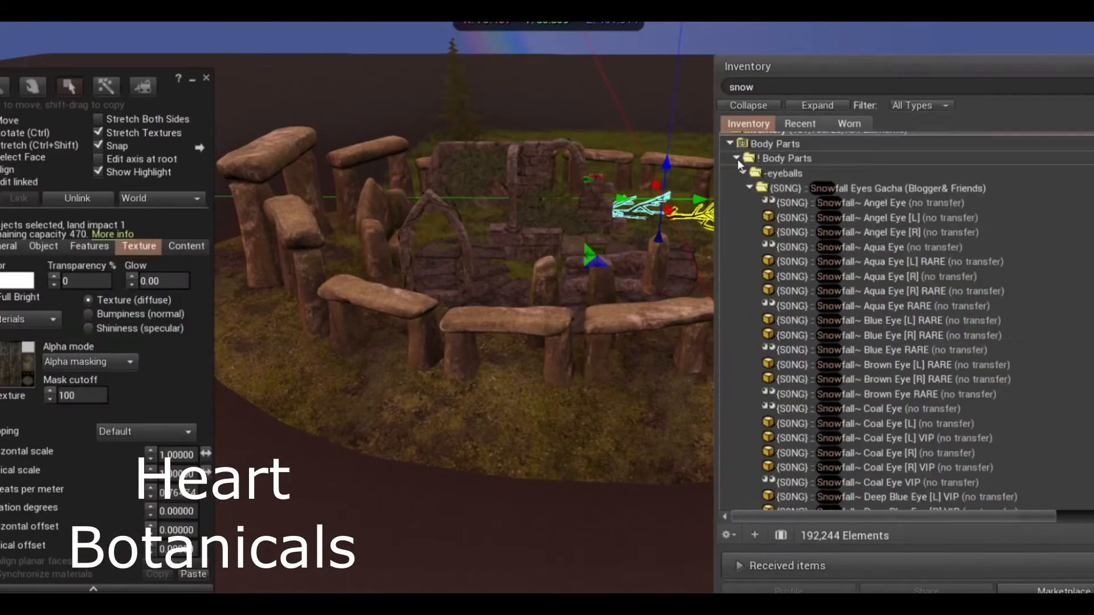
# Search the inventory for snow items and add the Soy. Snow Covered Rock [three] for large use to the scene.
pyautogui.scroll(-15, 740, 239)
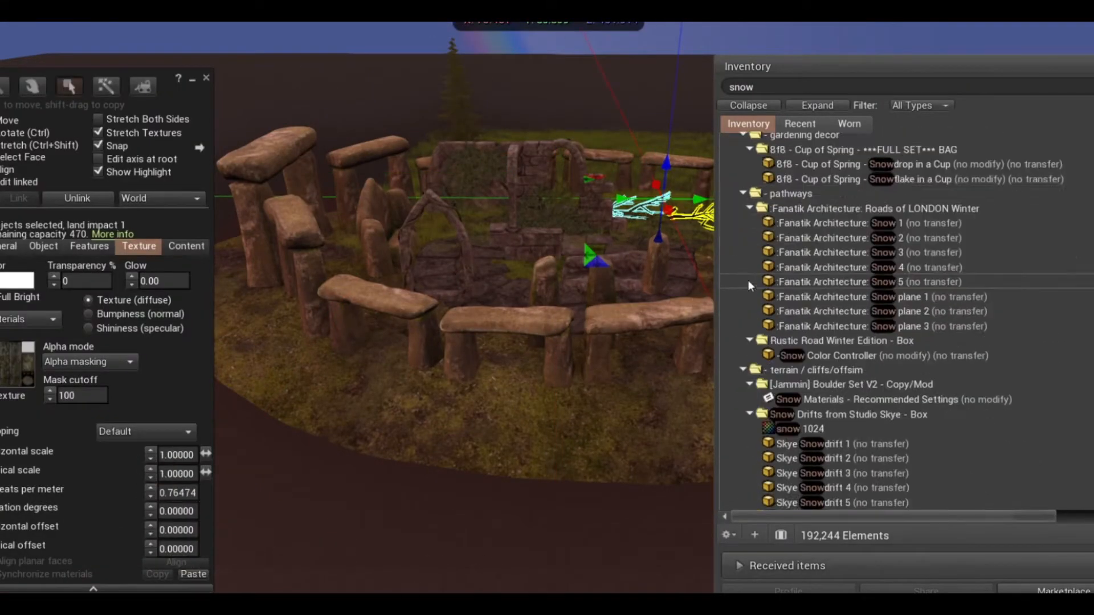
pyautogui.scroll(-15, 747, 281)
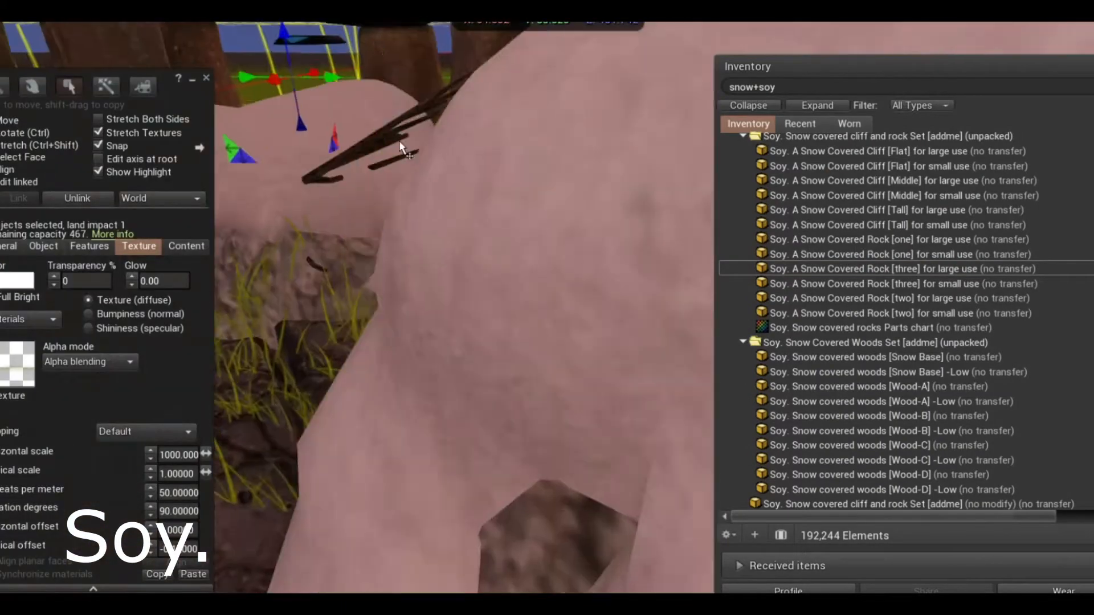
pyautogui.rightClick(289, 158)
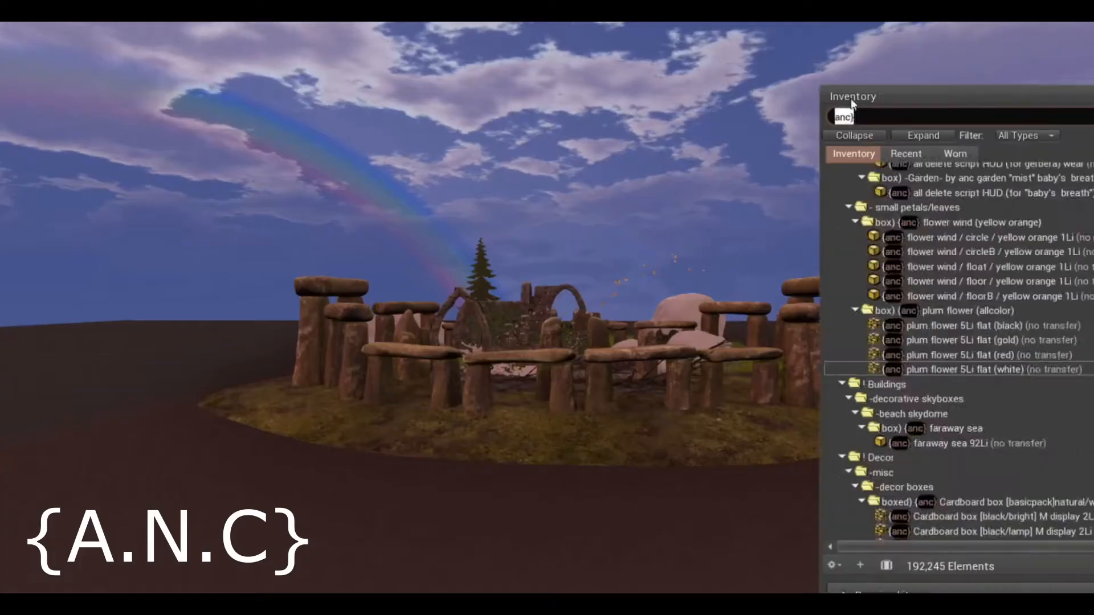
# Browse the inventory for {anc} and deer decorations.
pyautogui.scroll(-15, 854, 317)
pyautogui.scroll(-20, 855, 316)
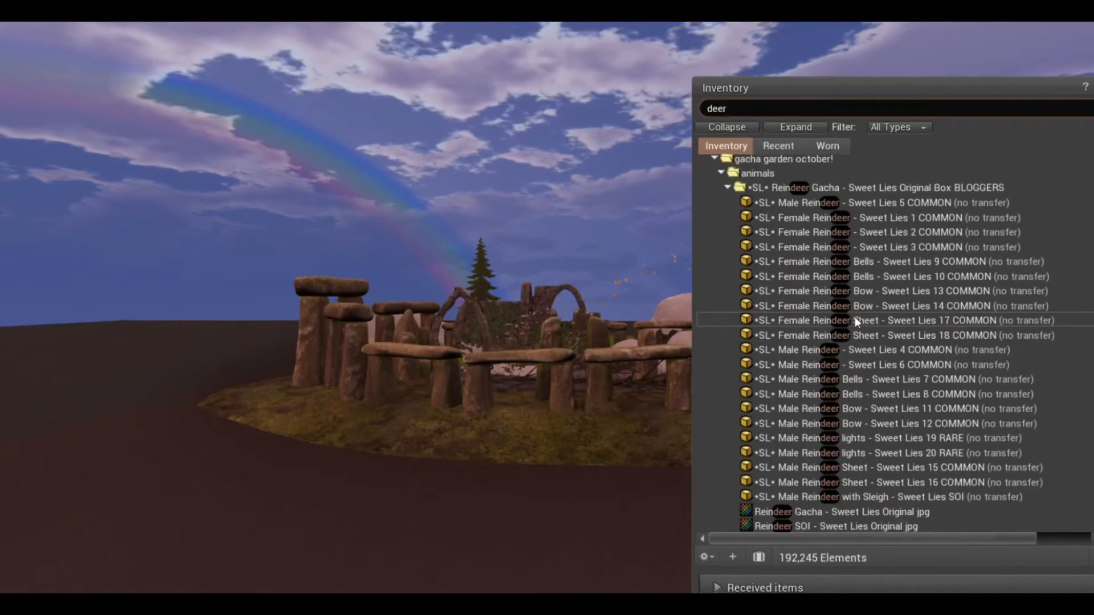
pyautogui.scroll(-5, 835, 456)
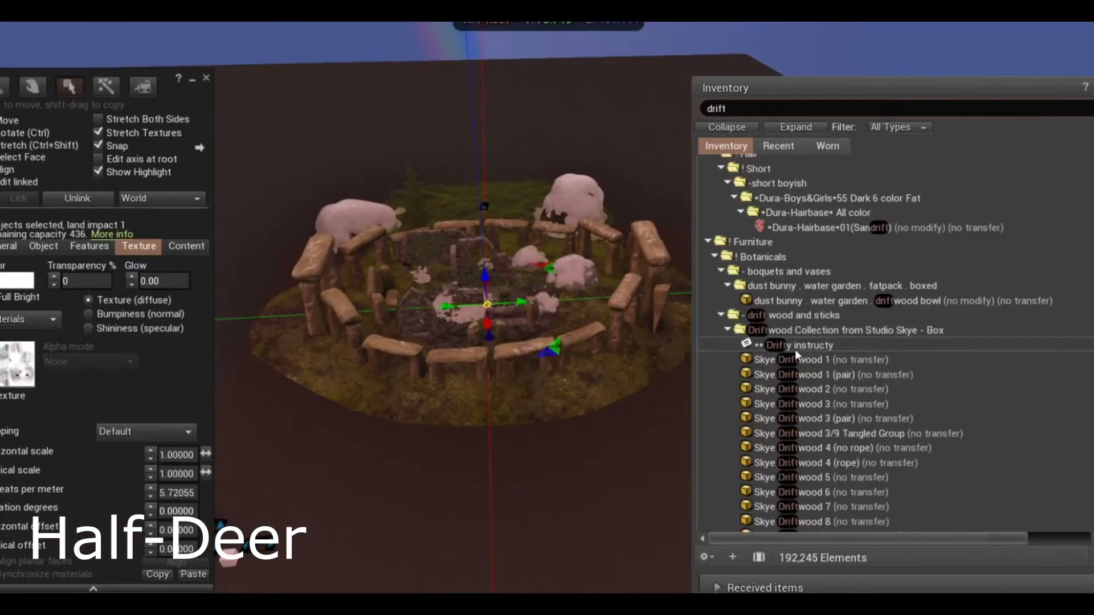
# Place two Studio Skye Snowdrift 1 pieces side by side along the front of the stone circle and rotate them to fit.
pyautogui.moveTo(795, 350); pyautogui.dragTo(583, 523)
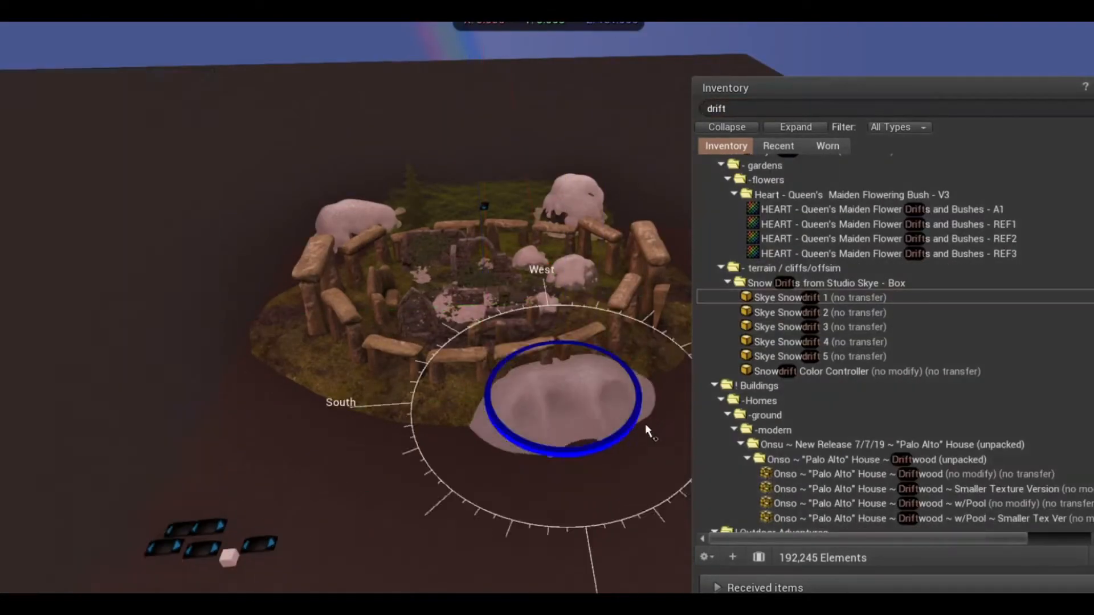
pyautogui.moveTo(564, 396); pyautogui.dragTo(563, 402)
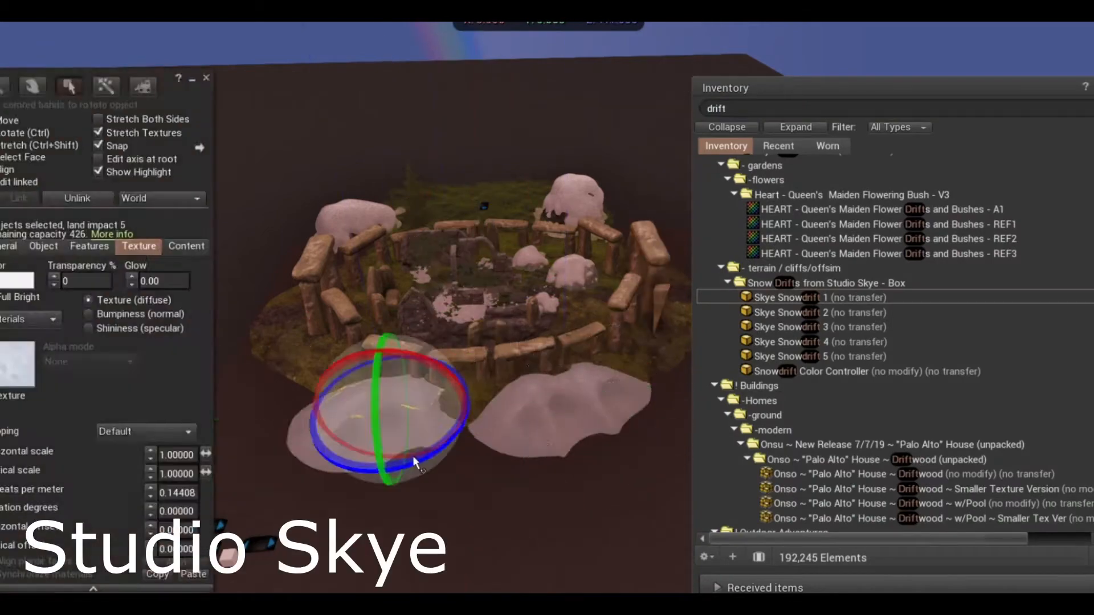
# Search the inventory for unicorn, place Half-Deer's Unicorn Story - Watchful by the snowdrifts, and choose a Strawberry option for the Curiosity unicorn.
pyautogui.scroll(-10, 819, 367)
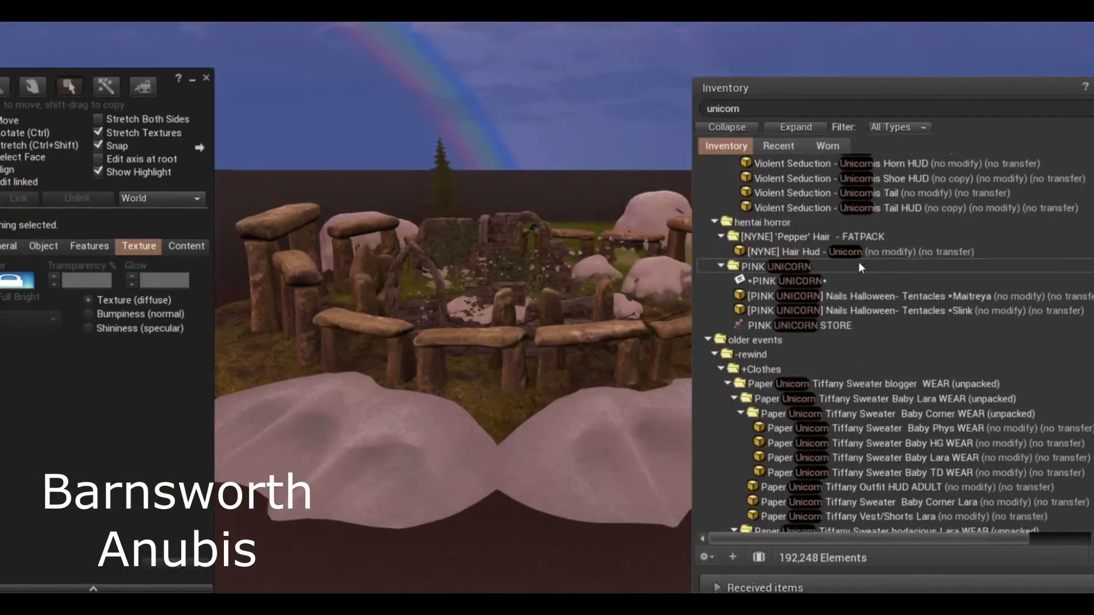
pyautogui.scroll(-15, 859, 262)
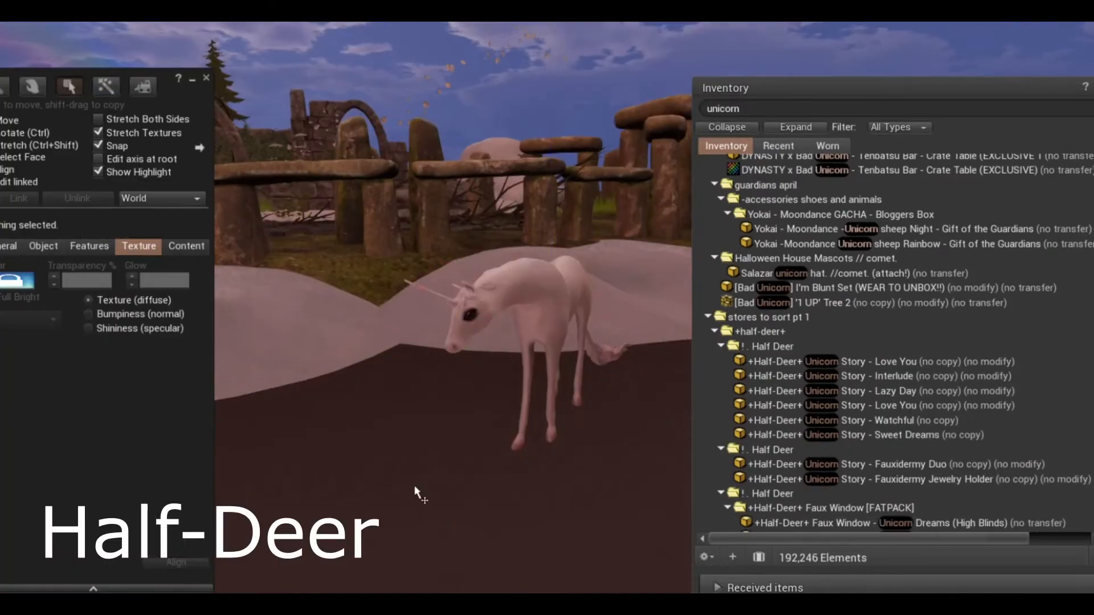
pyautogui.moveTo(849, 423); pyautogui.dragTo(621, 345)
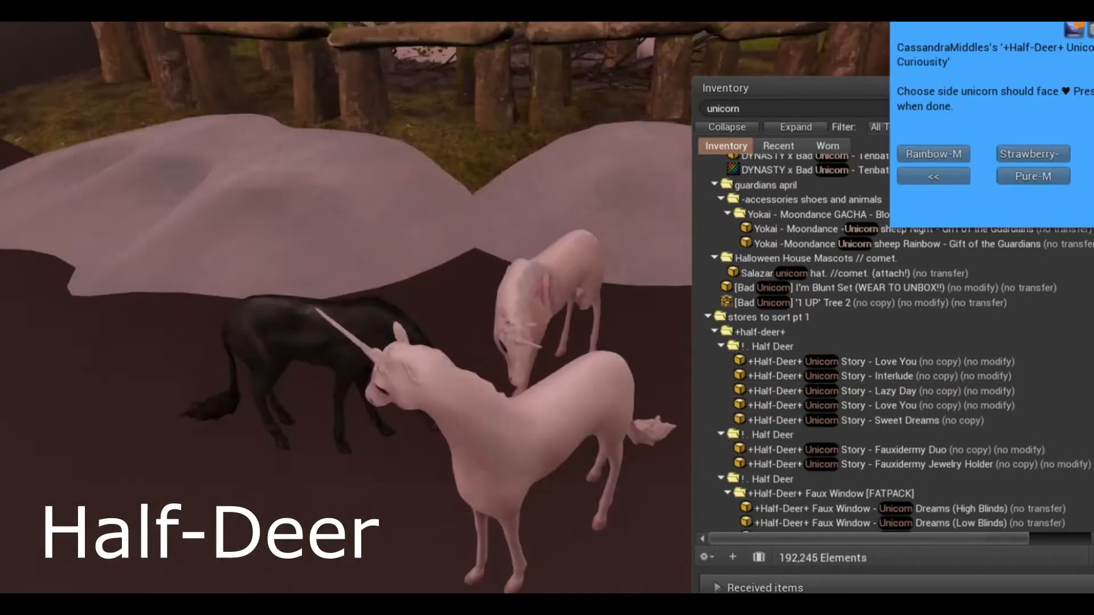
pyautogui.click(1030, 158)
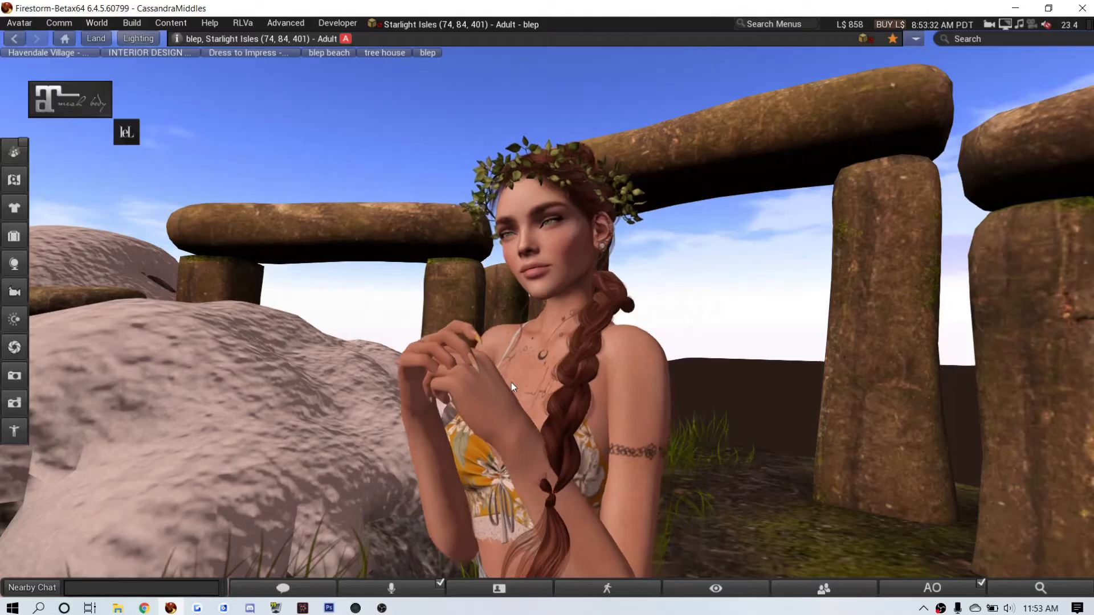
# Inspect the decorated stone circle, ruins, snowy rocks and unicorn from several camera angles.
pyautogui.keyDown('ctrl'); pyautogui.keyDown('alt'); pyautogui.moveTo(562, 319); pyautogui.dragTo(396, 364); pyautogui.keyUp('alt'); pyautogui.keyUp('ctrl')
pyautogui.keyDown('alt'); pyautogui.moveTo(398, 266); pyautogui.dragTo(402, 399); pyautogui.keyUp('alt')
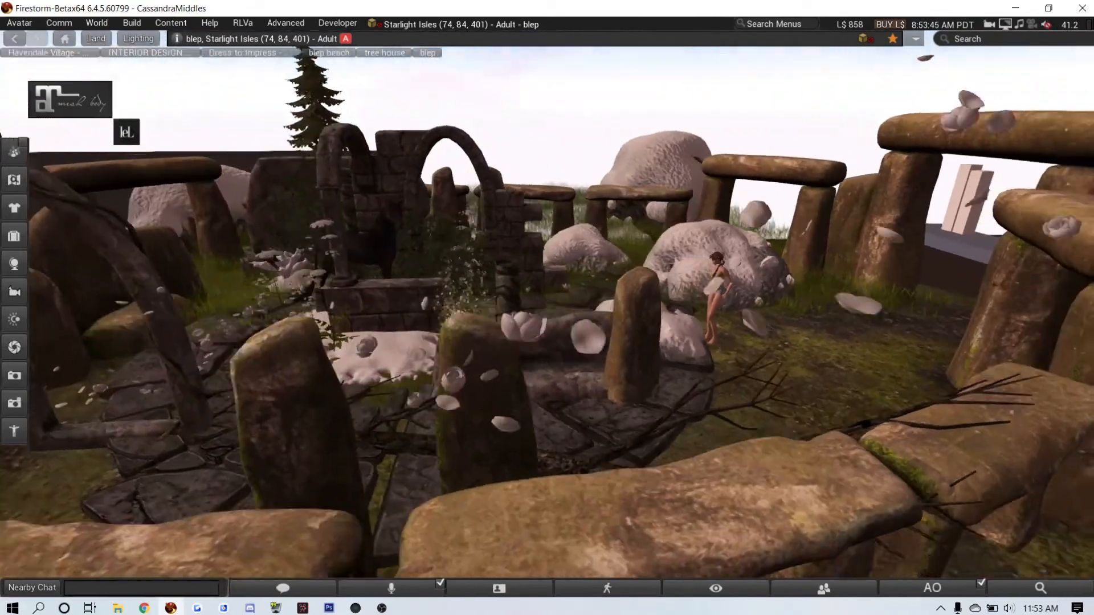
pyautogui.keyDown('ctrl'); pyautogui.keyDown('alt'); pyautogui.moveTo(402, 341); pyautogui.dragTo(504, 287); pyautogui.keyUp('alt'); pyautogui.keyUp('ctrl')
pyautogui.keyDown('alt'); pyautogui.moveTo(482, 233); pyautogui.dragTo(655, 165); pyautogui.keyUp('alt')
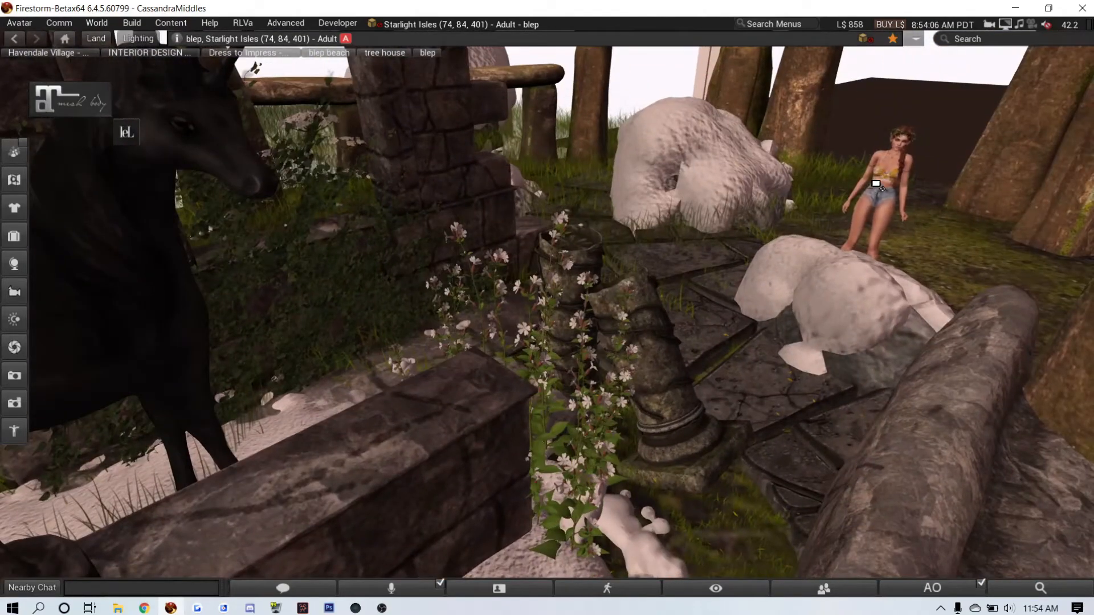
# Search the inventory for cloak and try on the Moon Elixir Bjorn Maitreya cloak in Cocoa on the avatar.
pyautogui.keyDown('alt'); pyautogui.click(876, 183); pyautogui.keyUp('alt')
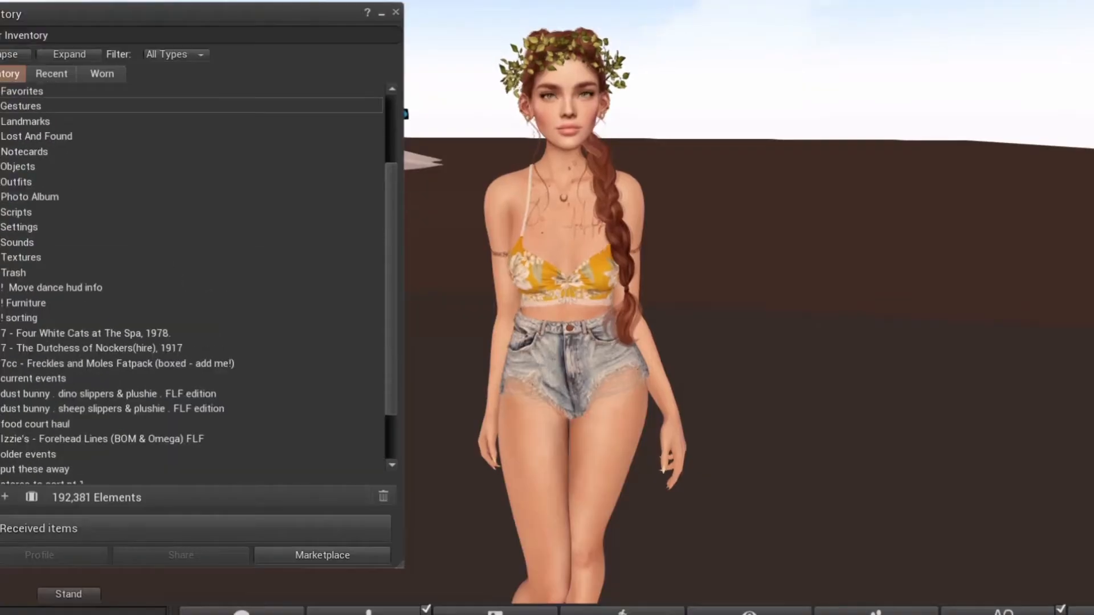
pyautogui.scroll(8, 194, 285)
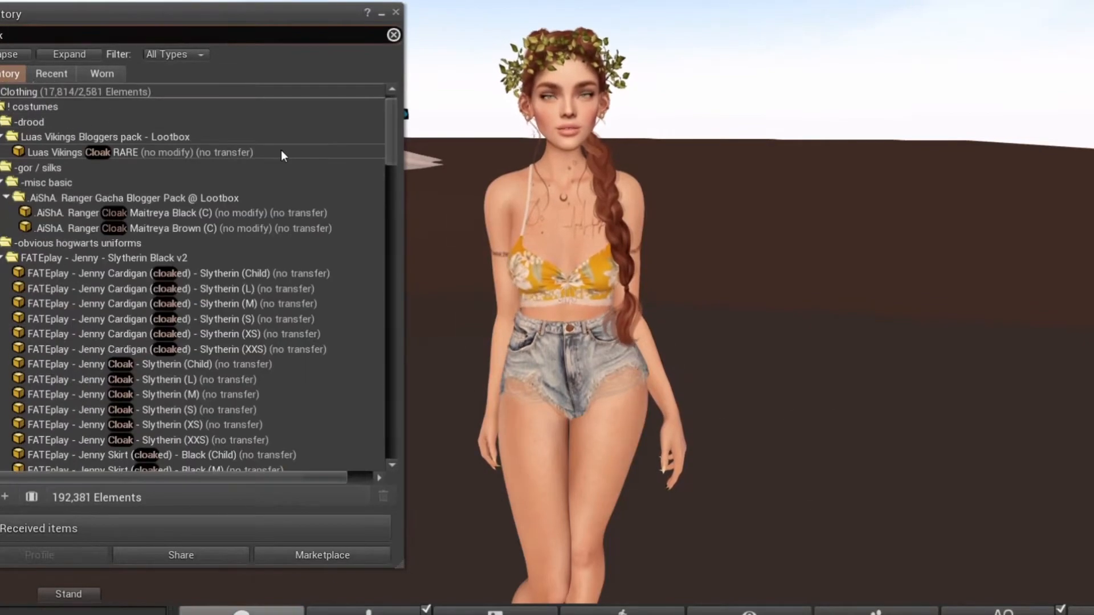
pyautogui.moveTo(390, 108); pyautogui.dragTo(388, 415)
pyautogui.rightClick(236, 255)
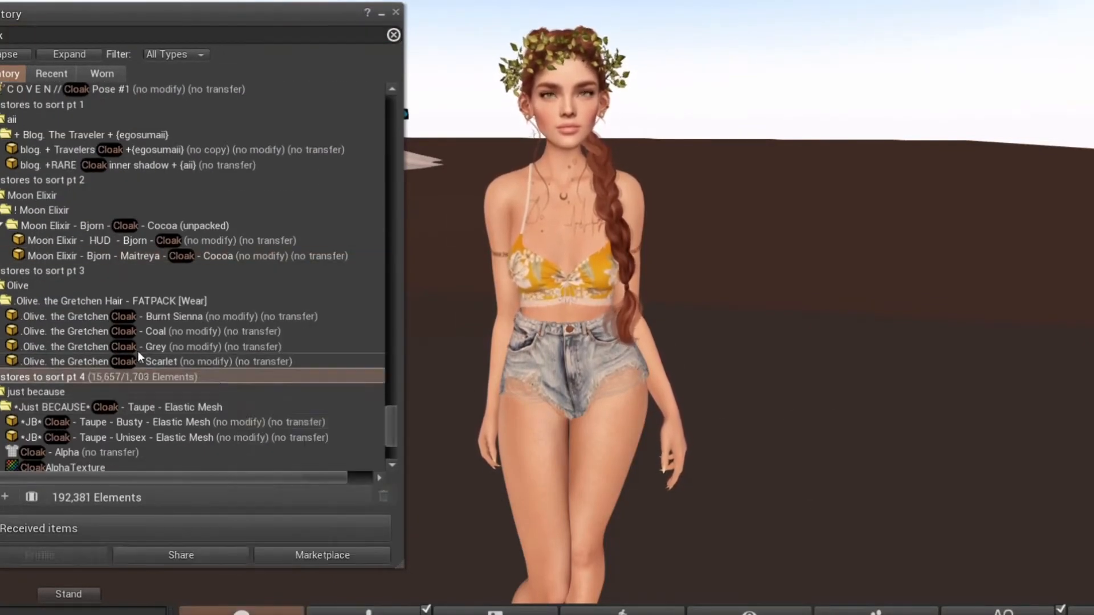
pyautogui.click(249, 494)
pyautogui.click(393, 35)
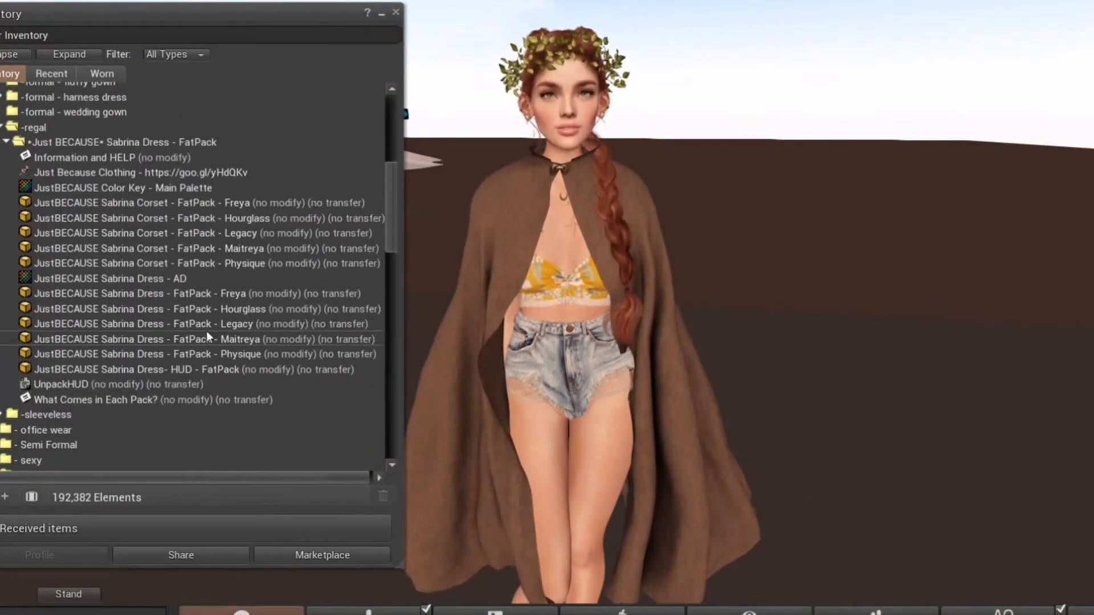
# Replace the avatar's cloak, floral top and denim shorts with the Maitreya Sabrina corset and dress, and tint its ruffles grey-blue.
pyautogui.rightClick(227, 249)
pyautogui.click(241, 494)
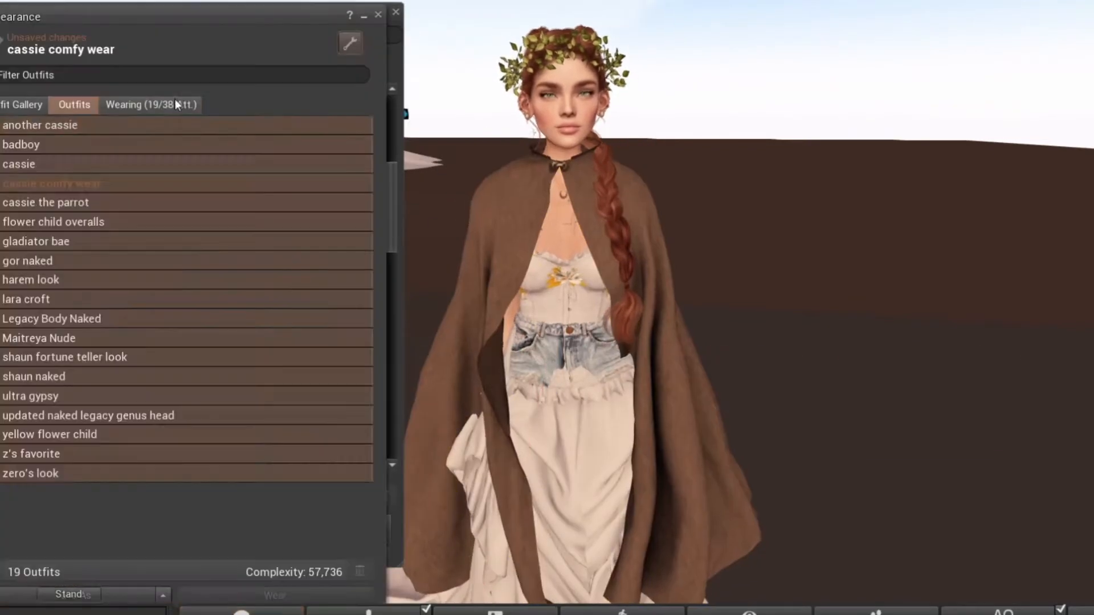
pyautogui.click(151, 105)
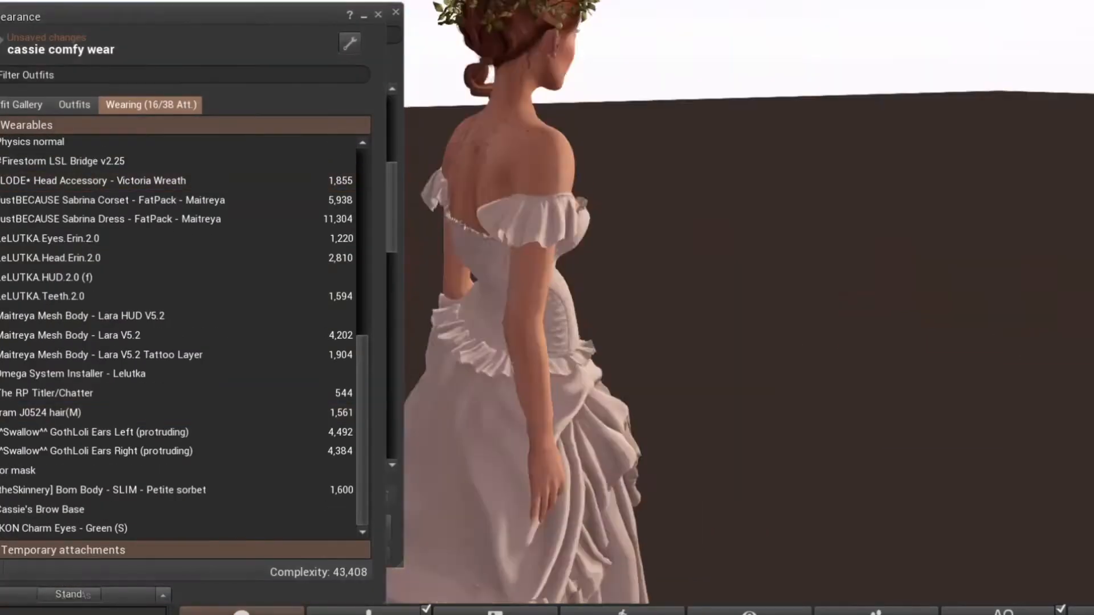
pyautogui.click(377, 14)
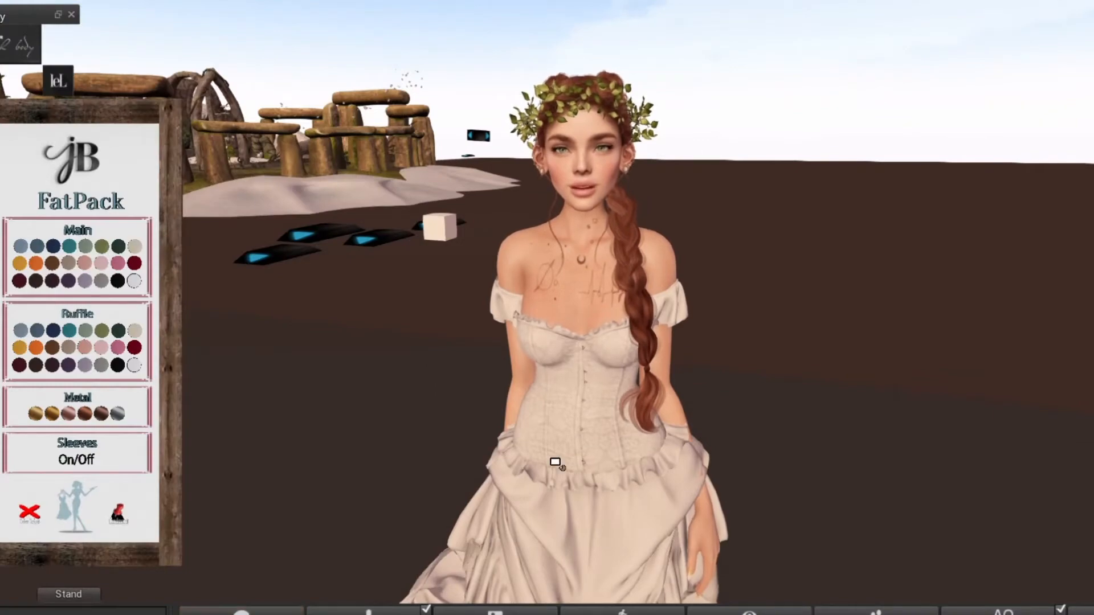
pyautogui.click(20, 330)
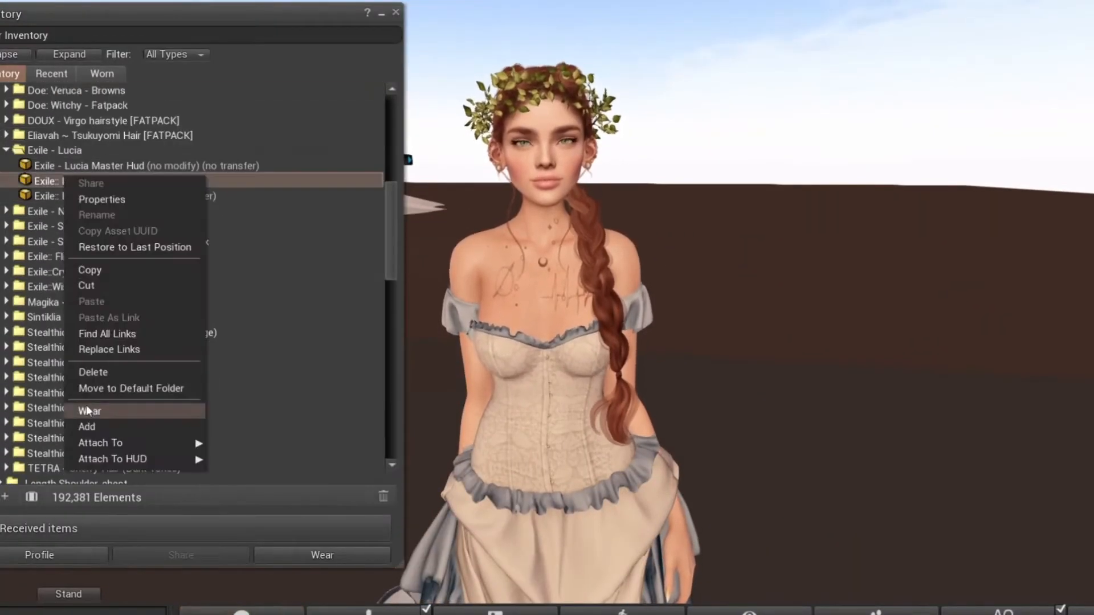
# Change the hair to Exile Nightfall and swap the leafy head wreath for the Sintiklia Roses necklace.
pyautogui.click(225, 417)
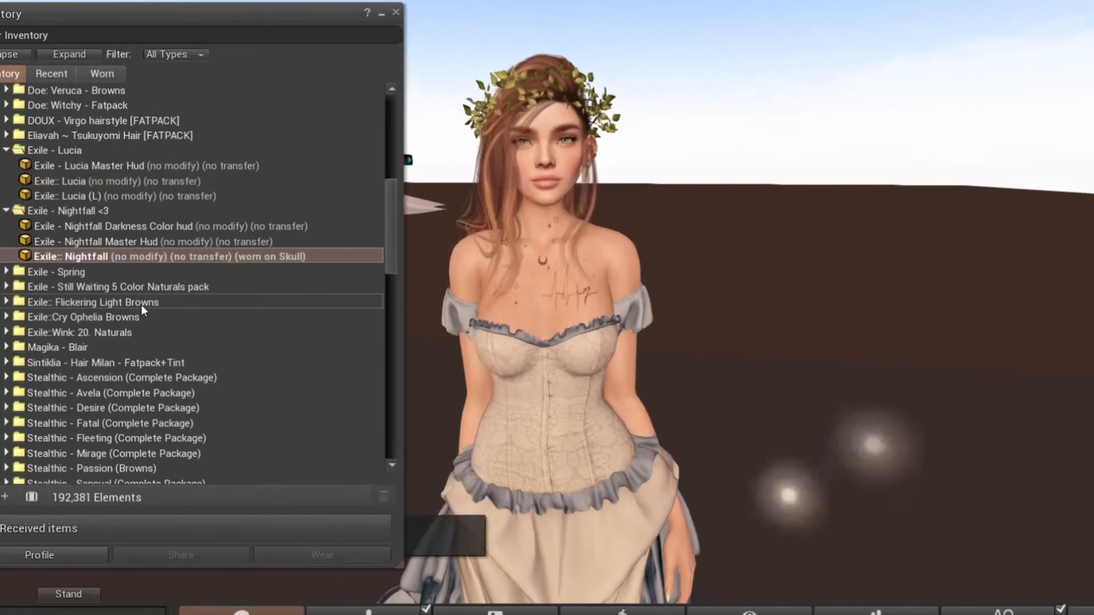
pyautogui.rightClick(601, 106)
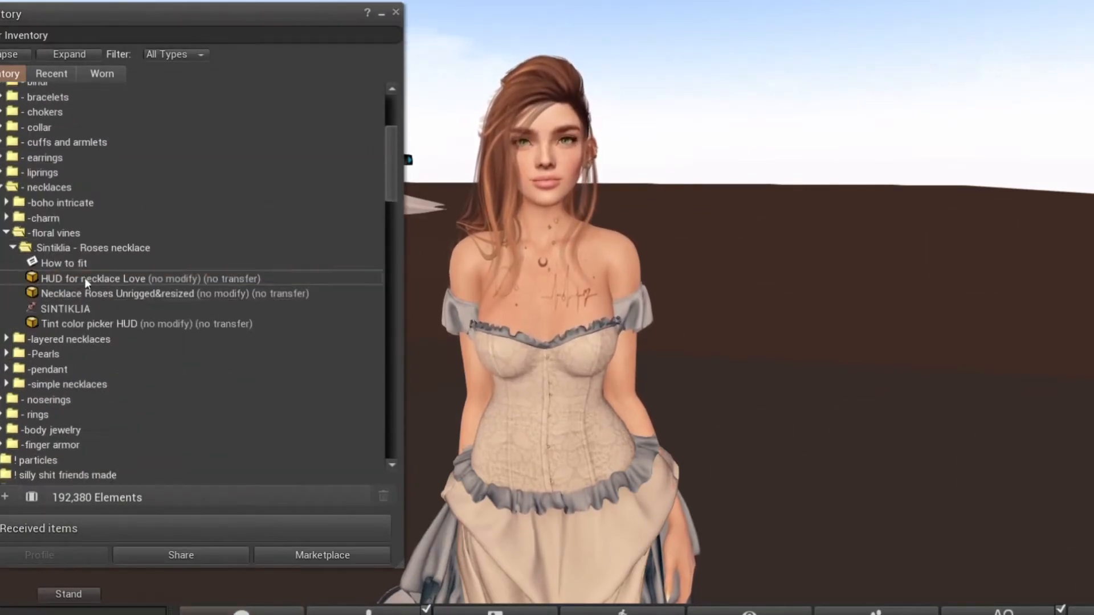
pyautogui.keyDown('shift'); pyautogui.click(86, 294); pyautogui.keyUp('shift')
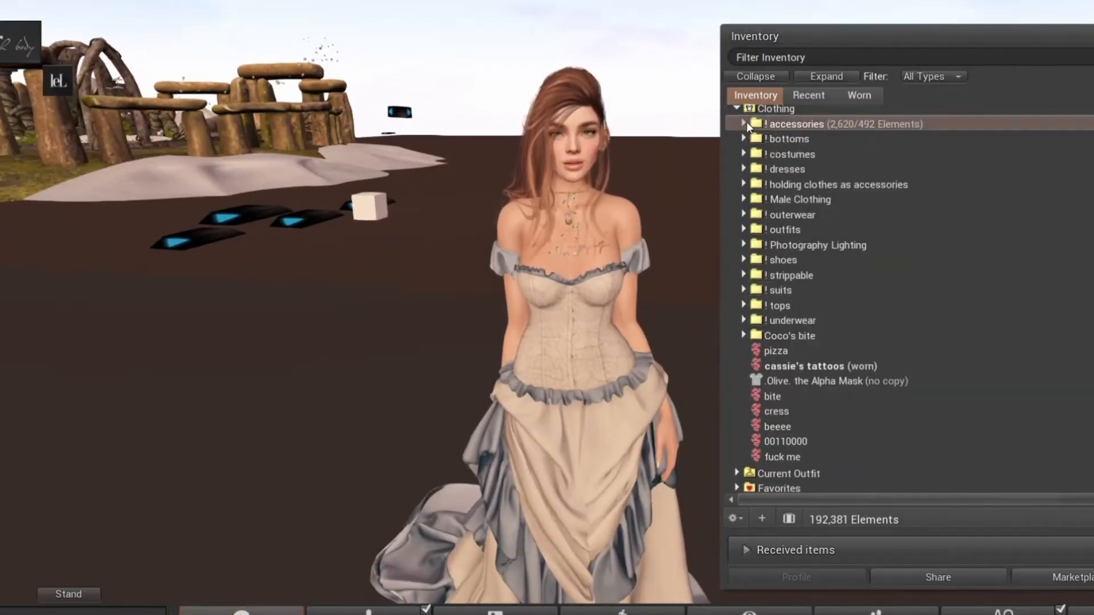
# Search the inventory for snow and wear Izzie's Snow Mesh Layer (cheeks & nose), trying the Snow Brows and Nose & Cheeks layers too.
pyautogui.write('snow')
pyautogui.scroll(-4, 906, 342)
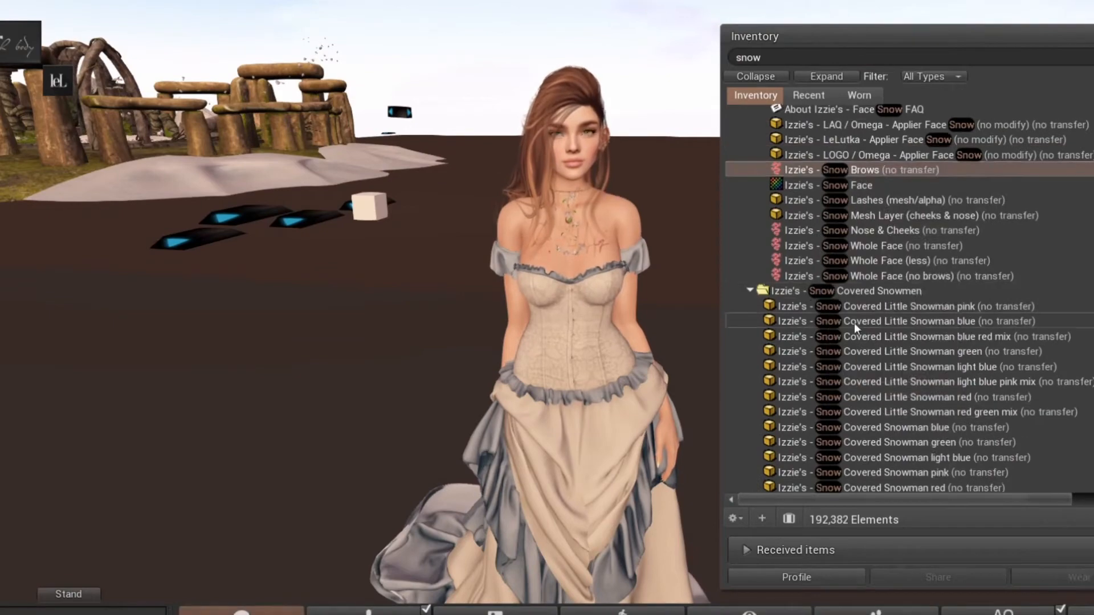
pyautogui.rightClick(805, 215)
pyautogui.click(908, 463)
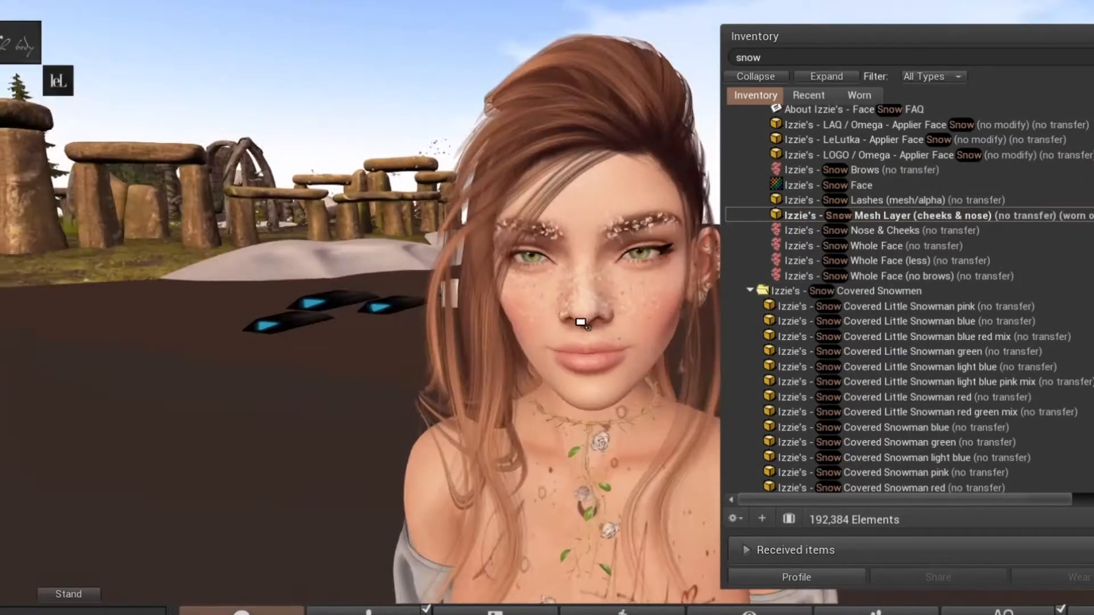
pyautogui.scroll(-5, 844, 399)
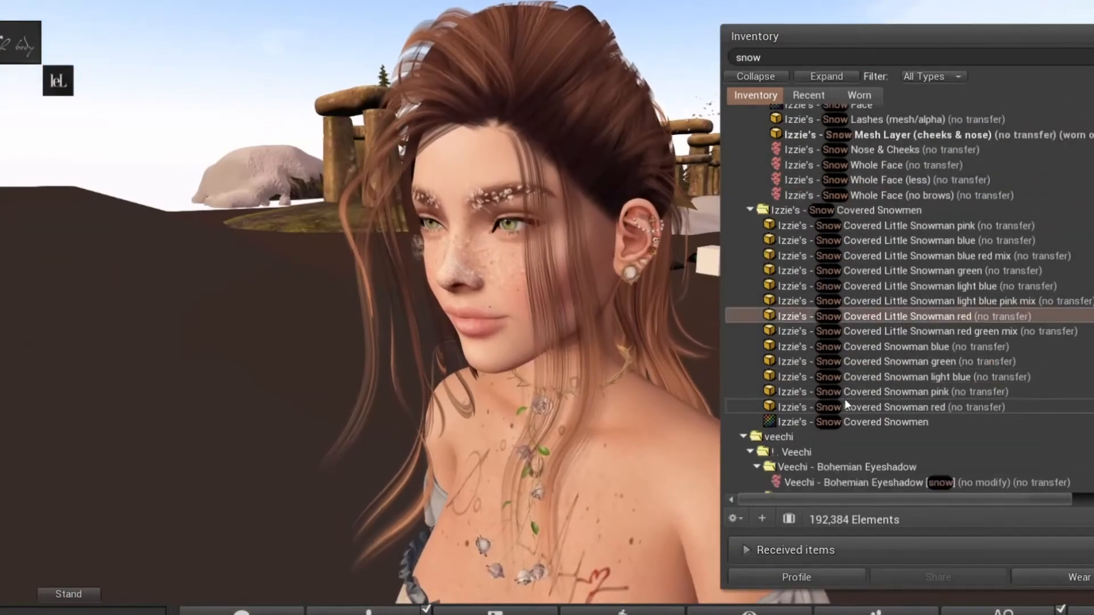
pyautogui.scroll(3, 877, 315)
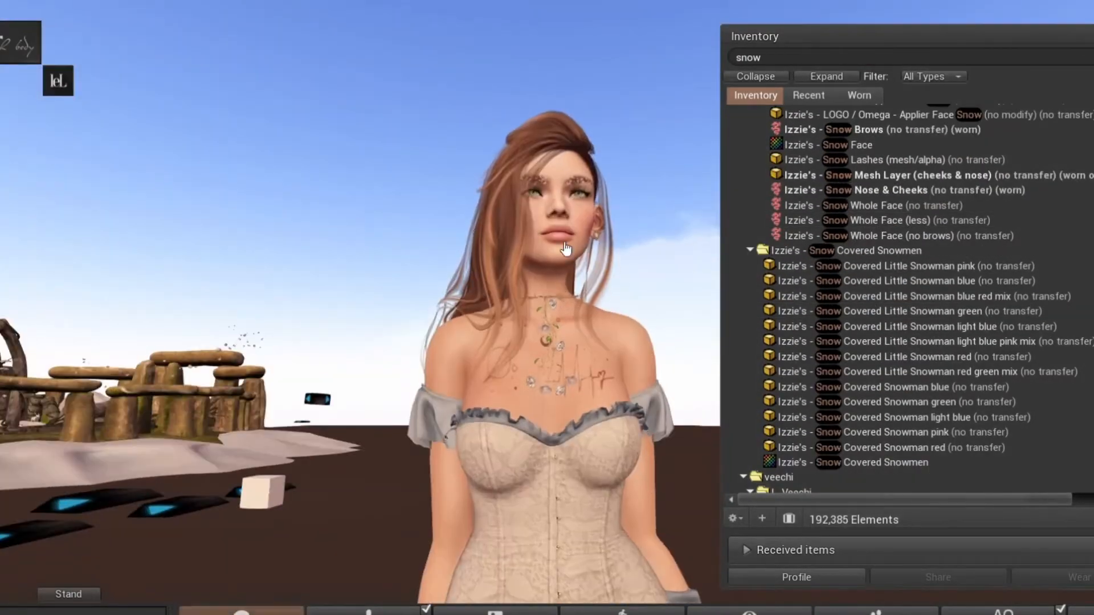
# Take off the snow brows and nose-and-cheeks layers, and reposition the snow mesh layer over the avatar's hair.
pyautogui.rightClick(839, 206)
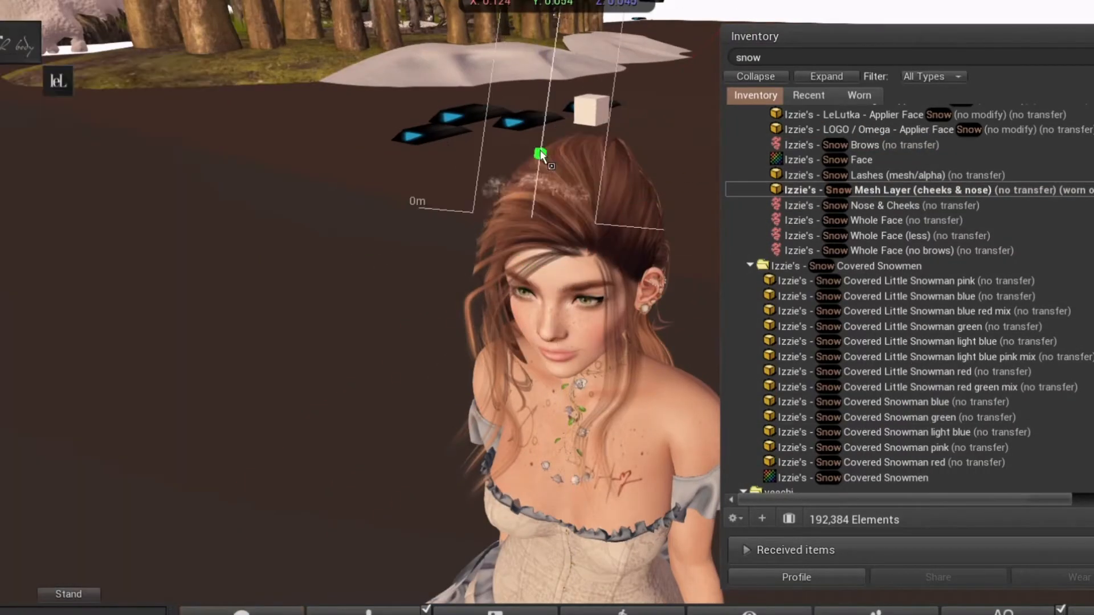
pyautogui.moveTo(540, 154); pyautogui.dragTo(541, 163)
pyautogui.moveTo(546, 186); pyautogui.dragTo(549, 197)
pyautogui.keyDown('alt'); pyautogui.moveTo(549, 196); pyautogui.dragTo(557, 300); pyautogui.keyUp('alt')
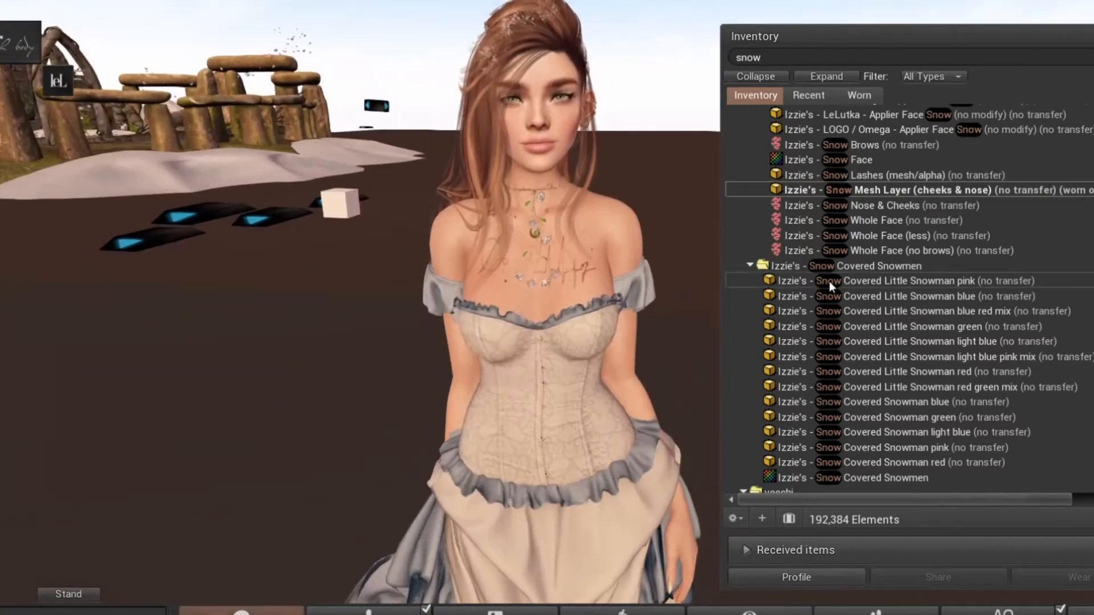
# Search the inventory for snowflake accessories, look through the items, and clear the search filter.
pyautogui.write('flak')
pyautogui.scroll(-15, 934, 238)
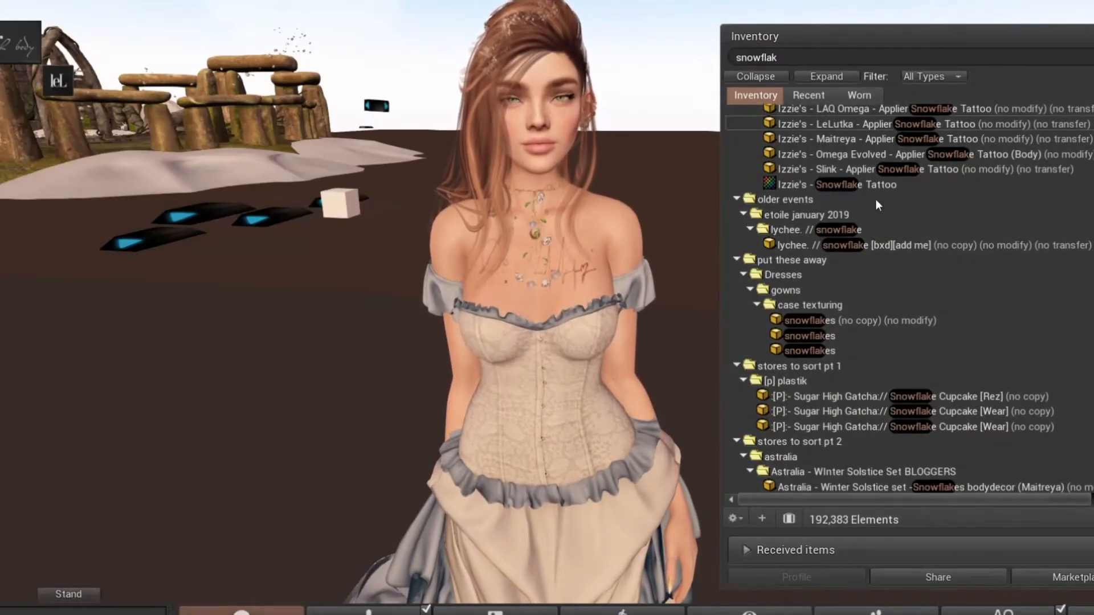
pyautogui.press('BackSpace')
pyautogui.press('BackSpace')
pyautogui.press('BackSpace')
pyautogui.press('BackSpace')
pyautogui.press('BackSpace')
pyautogui.press('BackSpace')
pyautogui.press('BackSpace')
pyautogui.press('BackSpace')
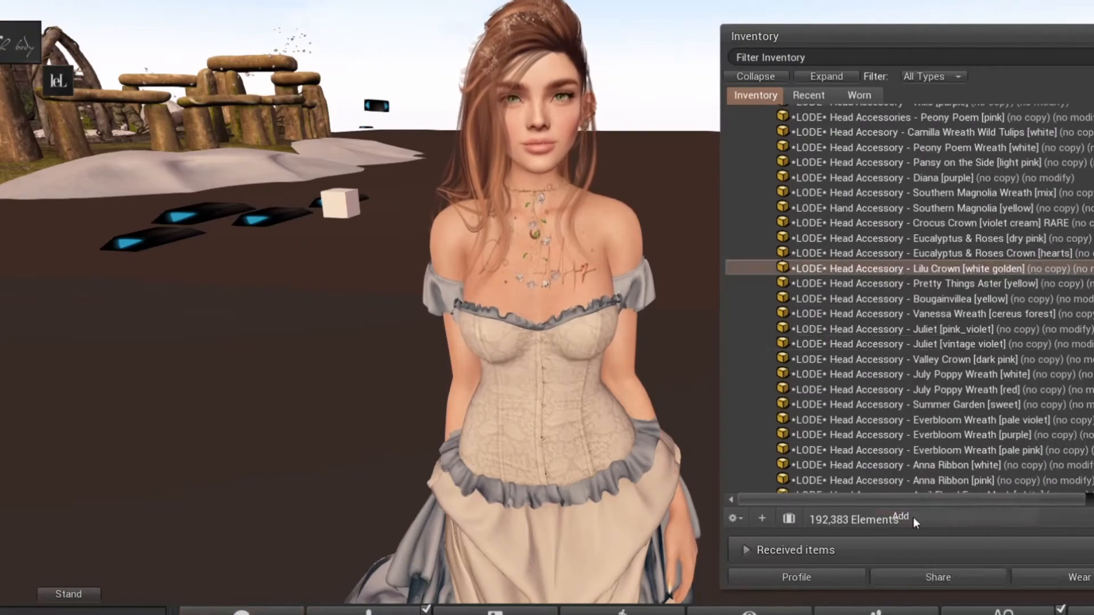
# Wear the LODE Lilies [left side_white] head accessory and the Clover Floral circlet (Magic Crystal).
pyautogui.scroll(5, 934, 342)
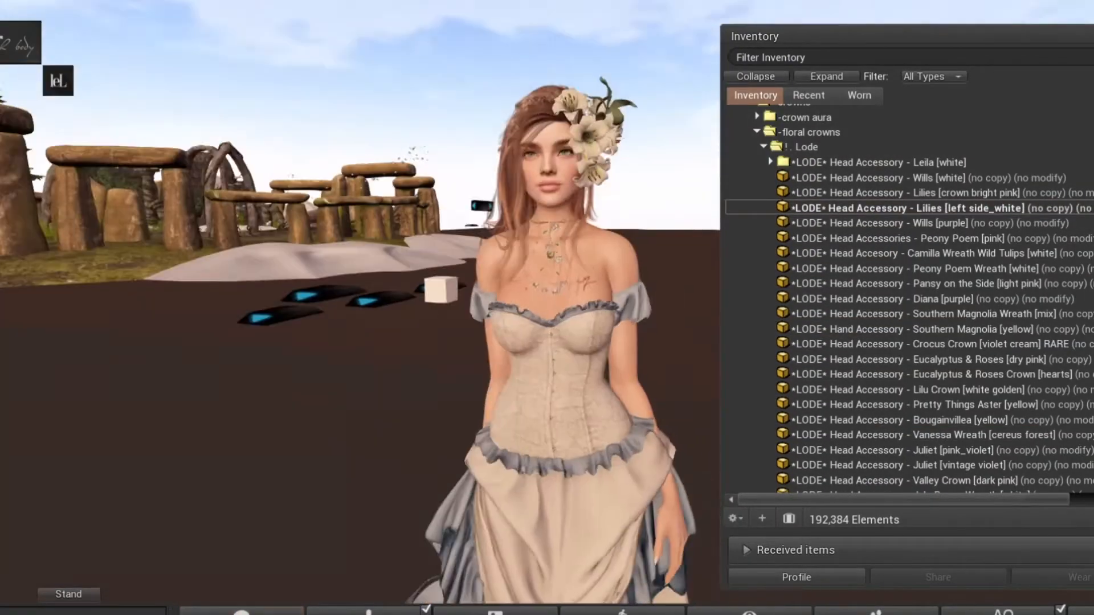
pyautogui.keyDown('alt'); pyautogui.moveTo(592, 137); pyautogui.dragTo(678, 321); pyautogui.keyUp('alt')
pyautogui.press('Escape')
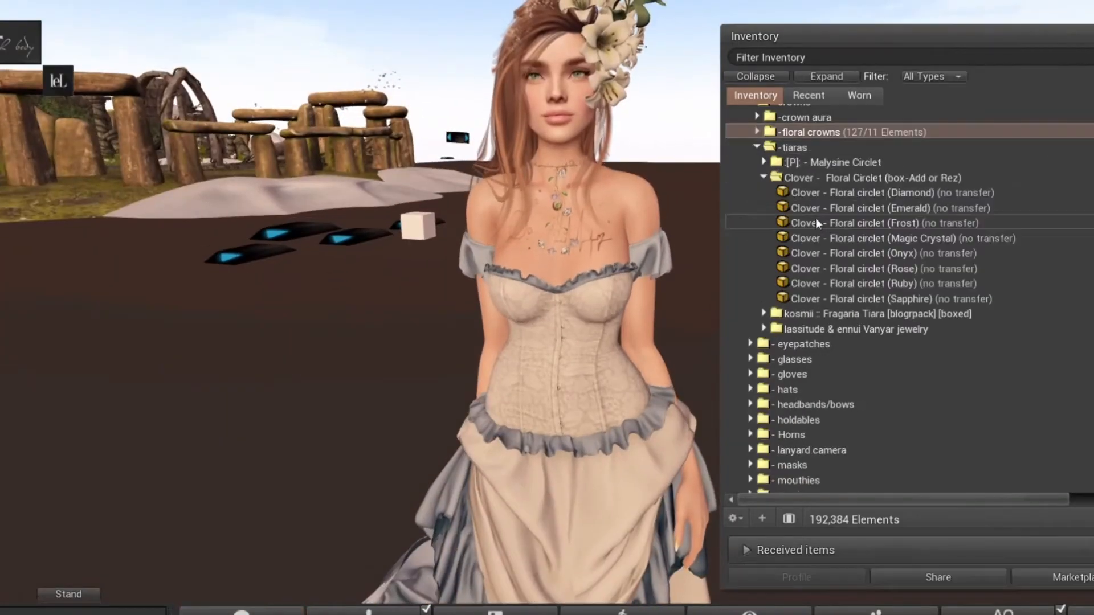
pyautogui.doubleClick(839, 238)
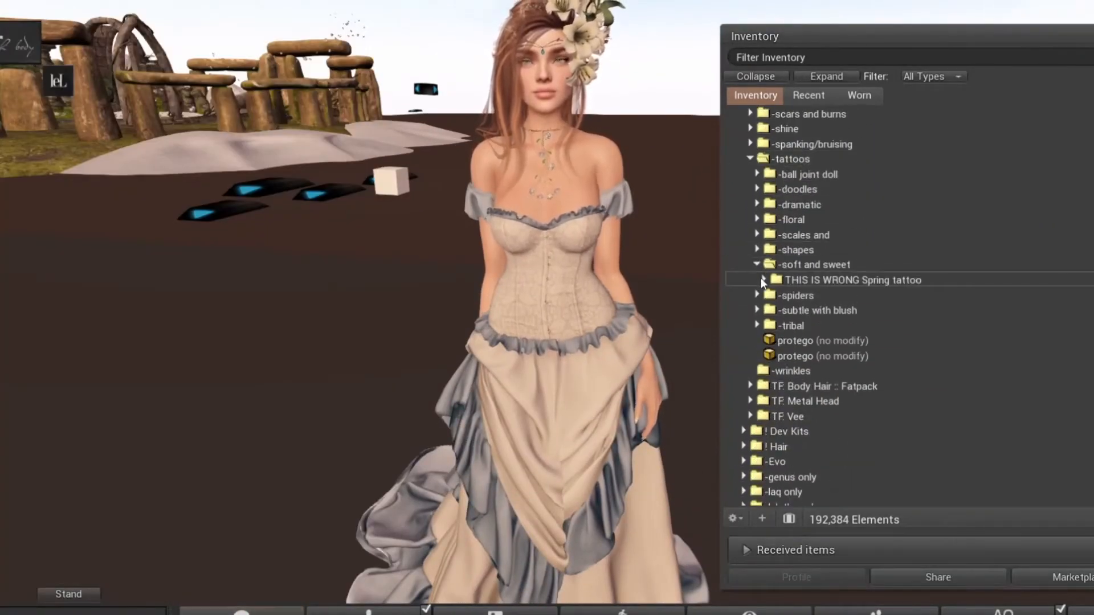
# Look through the tattoo folders and add a white Stardust Julia tattoo to the avatar's body.
pyautogui.click(762, 282)
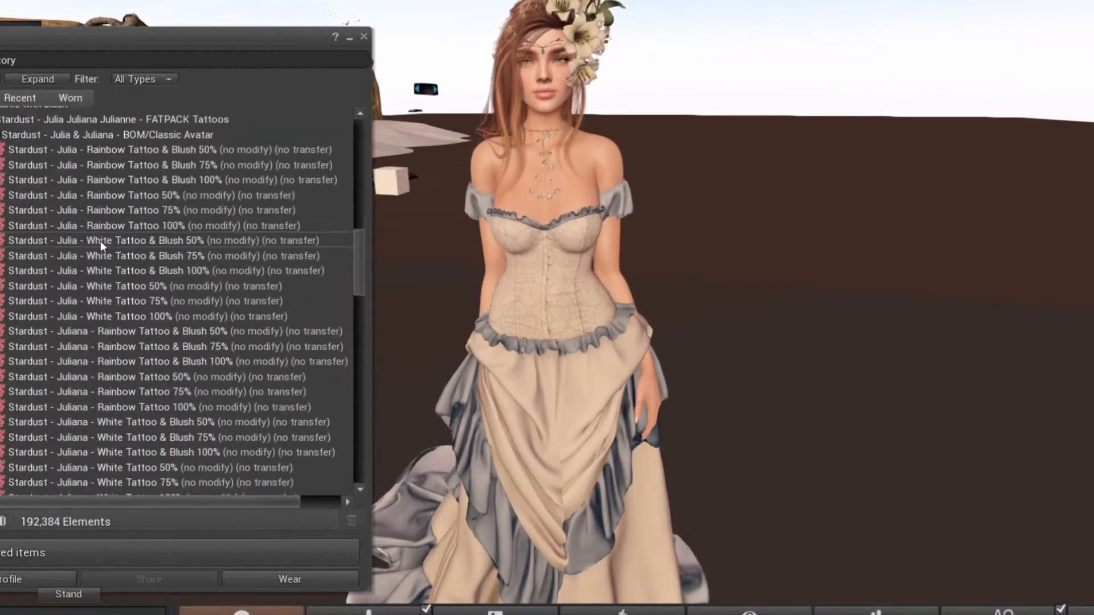
pyautogui.scroll(-1, 100, 242)
pyautogui.rightClick(102, 258)
pyautogui.click(207, 496)
pyautogui.keyDown('alt'); pyautogui.moveTo(539, 171); pyautogui.dragTo(503, 271); pyautogui.keyUp('alt')
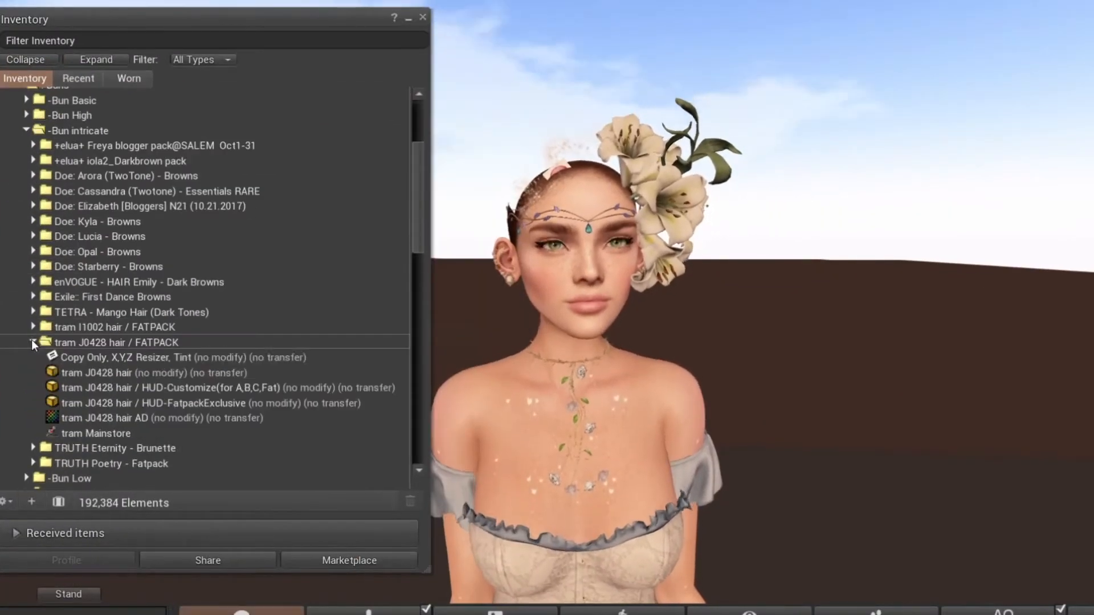
# Remove the lilies and wear the TRUTH Eternity Rigged hair with the left bangs.
pyautogui.doubleClick(25, 378)
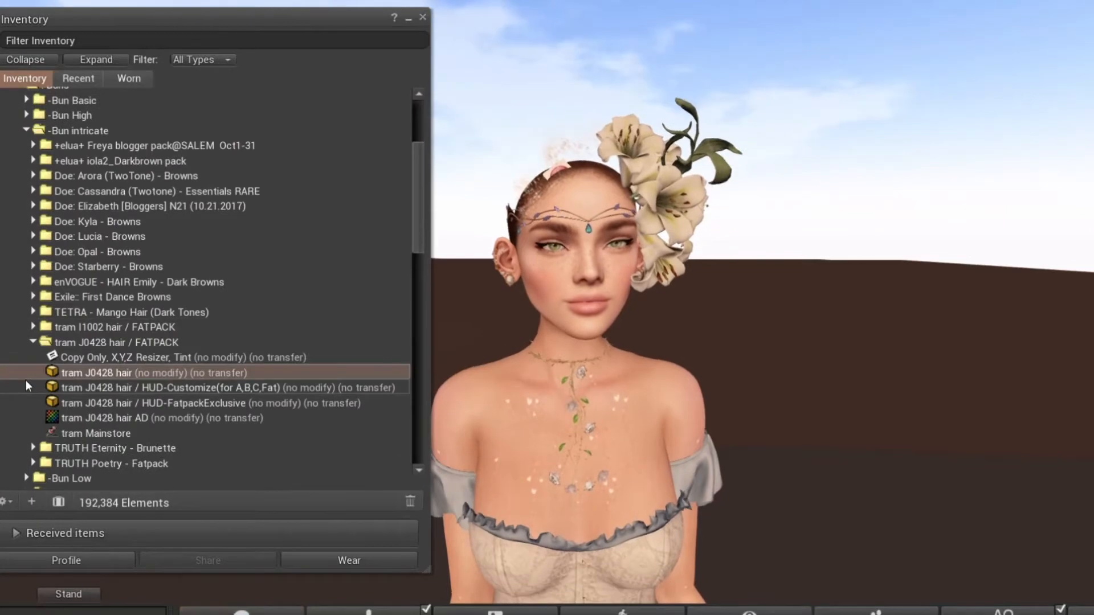
pyautogui.click(33, 342)
pyautogui.rightClick(134, 456)
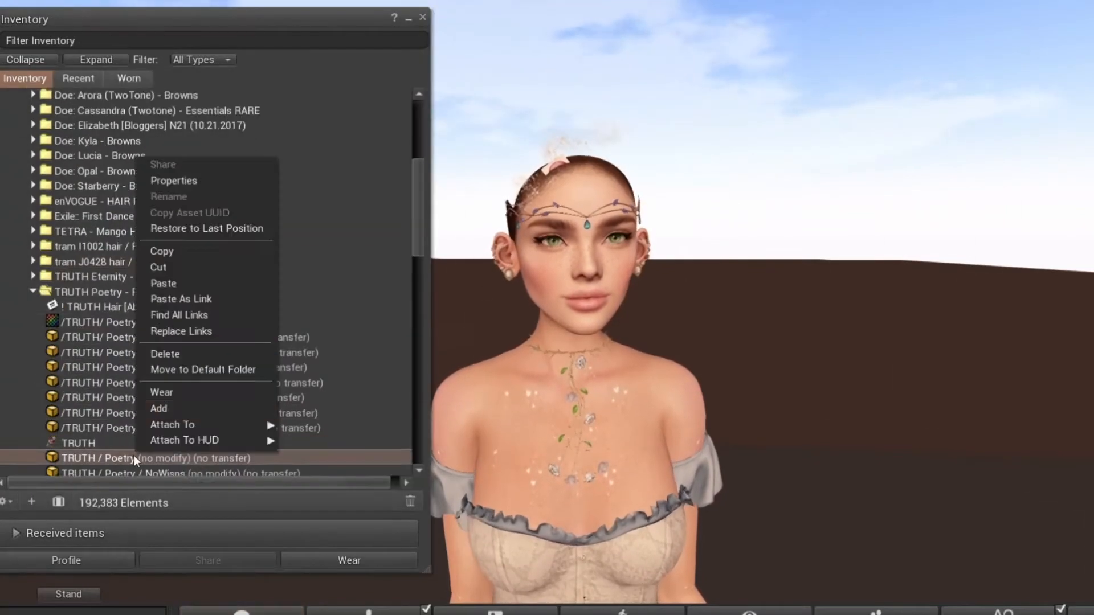
pyautogui.click(165, 401)
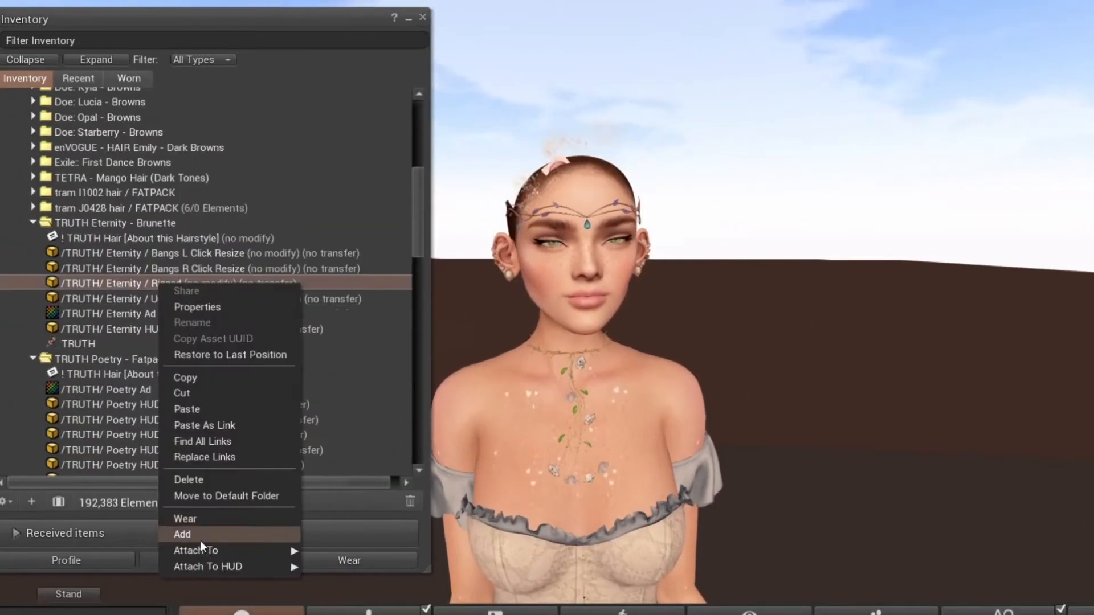
pyautogui.click(200, 541)
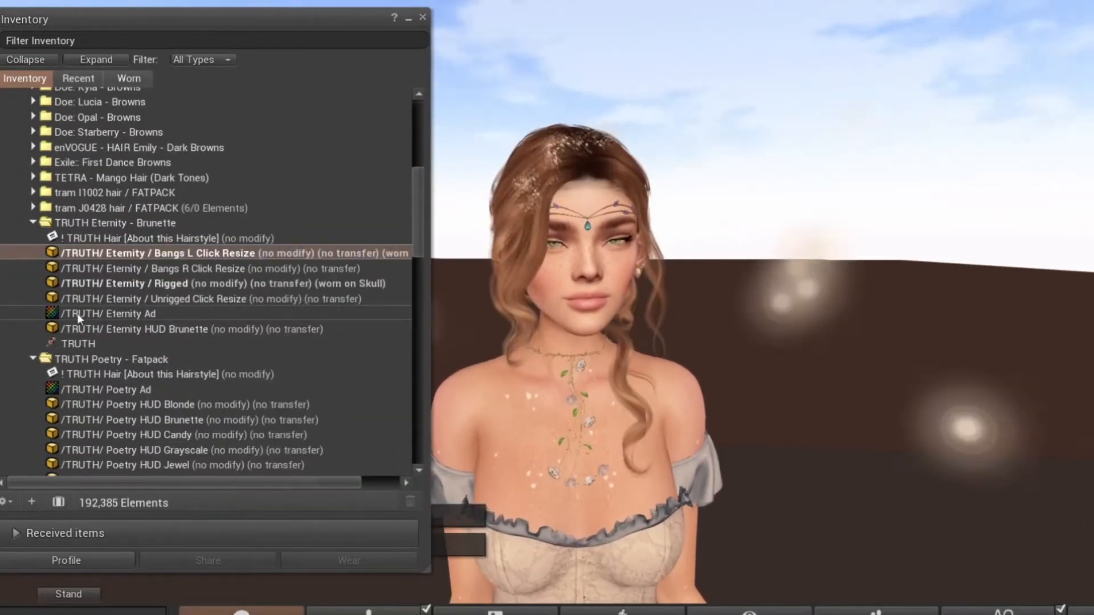
# Recolour the Eternity hair brown with pink ends using the Eternity HUD Brunette.
pyautogui.doubleClick(137, 329)
pyautogui.click(407, 20)
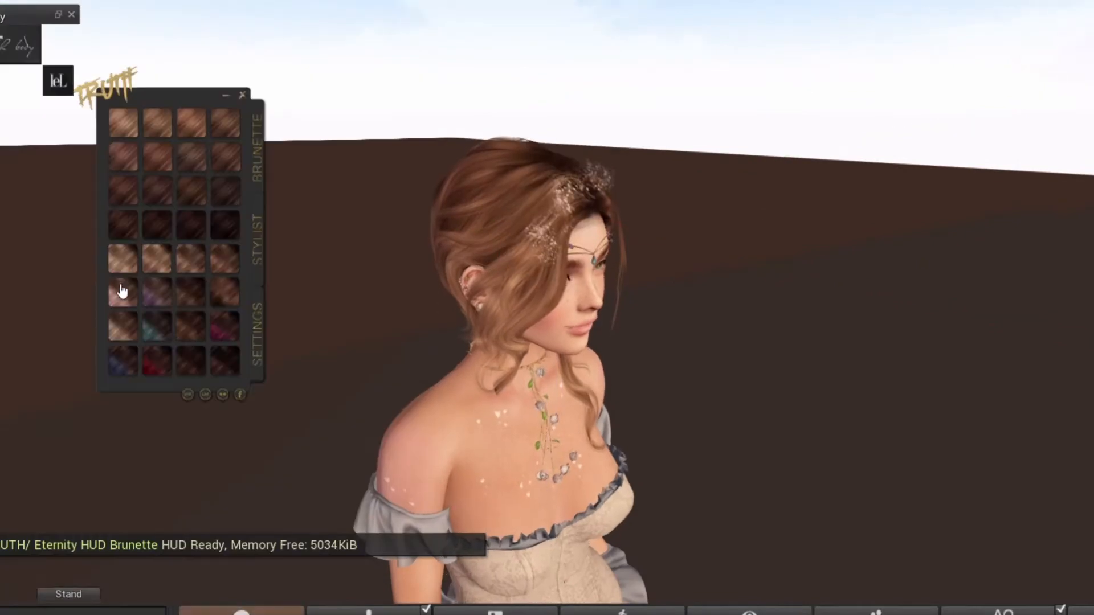
pyautogui.click(153, 366)
pyautogui.click(166, 244)
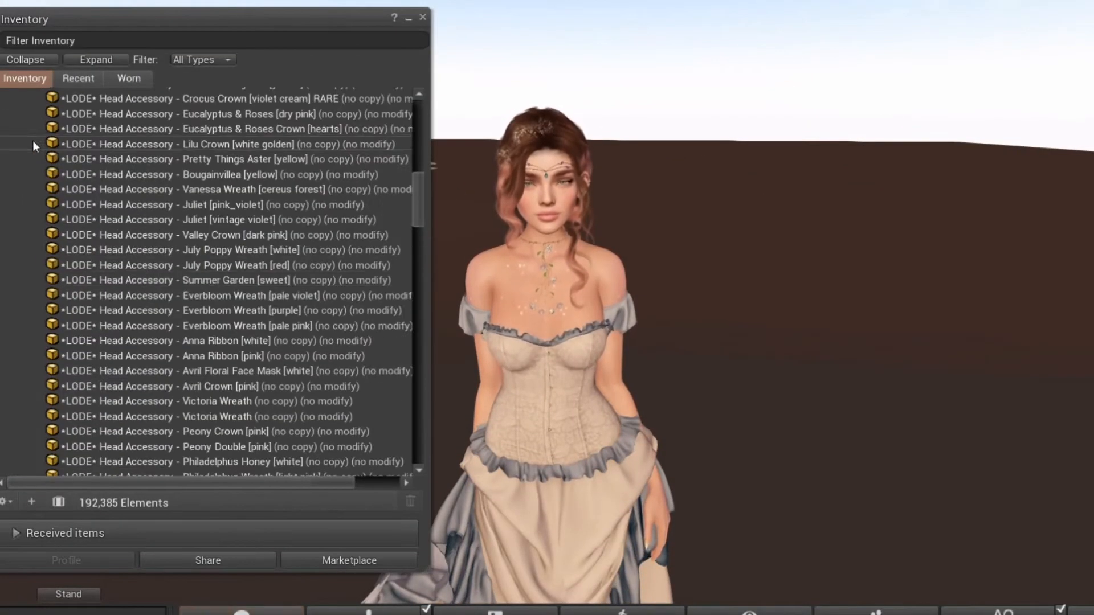
# Try on the LODE Philadelphus Honey [white] and Phlox Wreath [brown pastels] head accessories, and take them off.
pyautogui.scroll(-1, 213, 346)
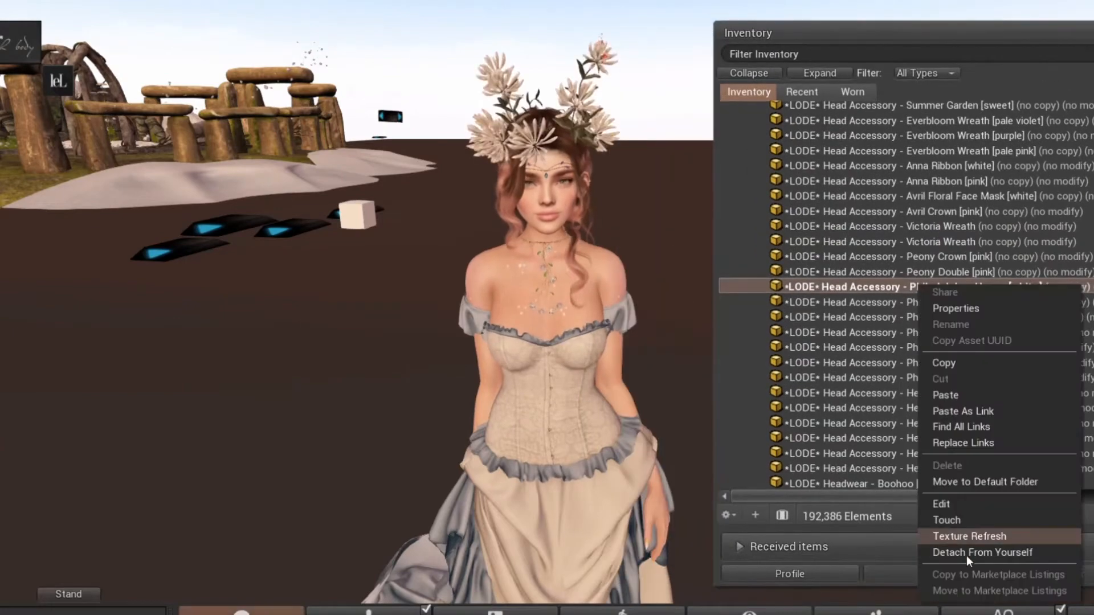
pyautogui.click(967, 553)
pyautogui.rightClick(959, 317)
pyautogui.click(997, 231)
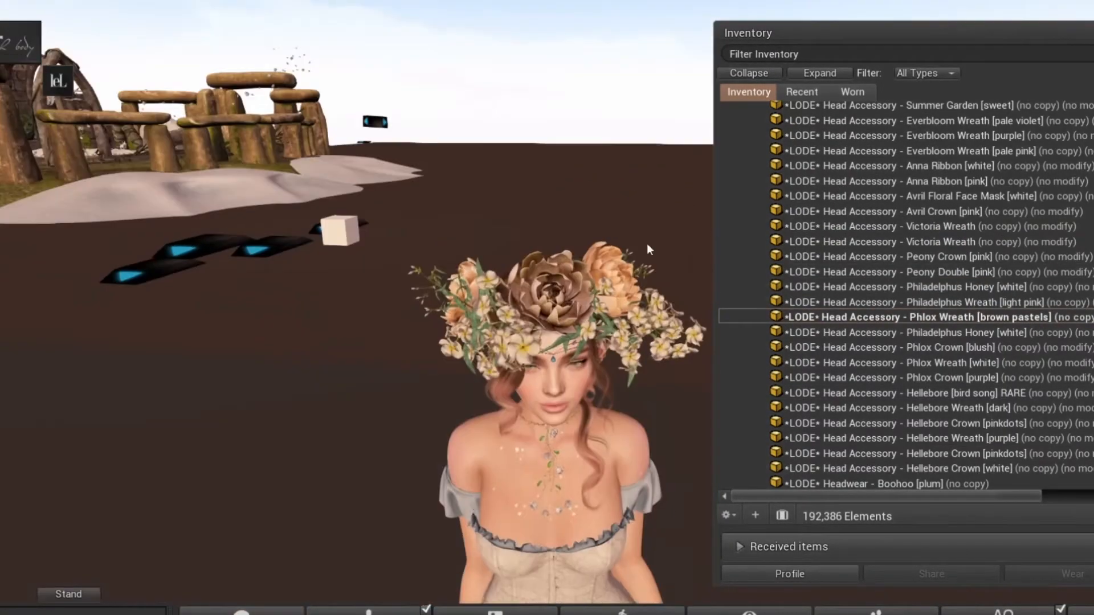
pyautogui.rightClick(602, 257)
pyautogui.click(624, 237)
pyautogui.click(1038, 232)
pyautogui.rightClick(617, 285)
pyautogui.click(631, 267)
pyautogui.keyDown('alt'); pyautogui.moveTo(593, 297); pyautogui.dragTo(535, 297); pyautogui.keyUp('alt')
pyautogui.rightClick(960, 316)
pyautogui.click(960, 221)
# Wear a LODE floral crown with small cream flowers and red berries on the avatar's head.
pyautogui.scroll(2, 961, 219)
pyautogui.rightClick(921, 245)
pyautogui.click(939, 492)
pyautogui.moveTo(547, 251)
pyautogui.keyDown('alt'); pyautogui.mouseDown()
pyautogui.moveTo(581, 256)
pyautogui.moveTo(547, 250)
pyautogui.mouseUp(); pyautogui.keyUp('alt')
pyautogui.rightClick(490, 168)
pyautogui.click(511, 148)
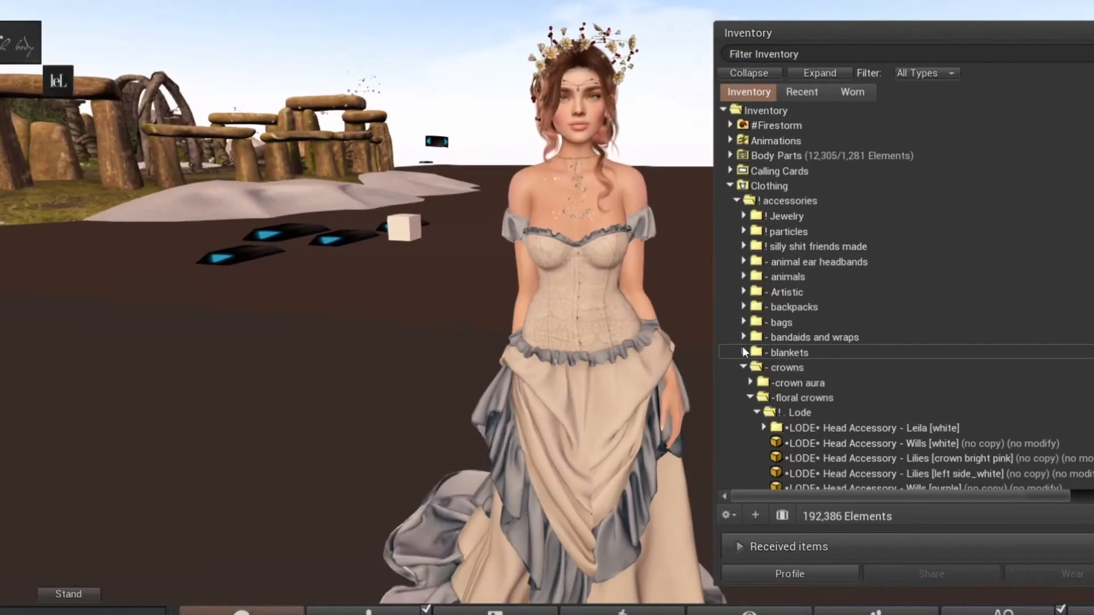
# Attach the Sabrina Dress FatPack HUD and recolour the dress ruffles light tan.
pyautogui.scroll(-5, 911, 284)
pyautogui.doubleClick(921, 455)
pyautogui.click(35, 352)
pyautogui.click(52, 349)
pyautogui.click(69, 350)
pyautogui.click(85, 349)
pyautogui.click(70, 349)
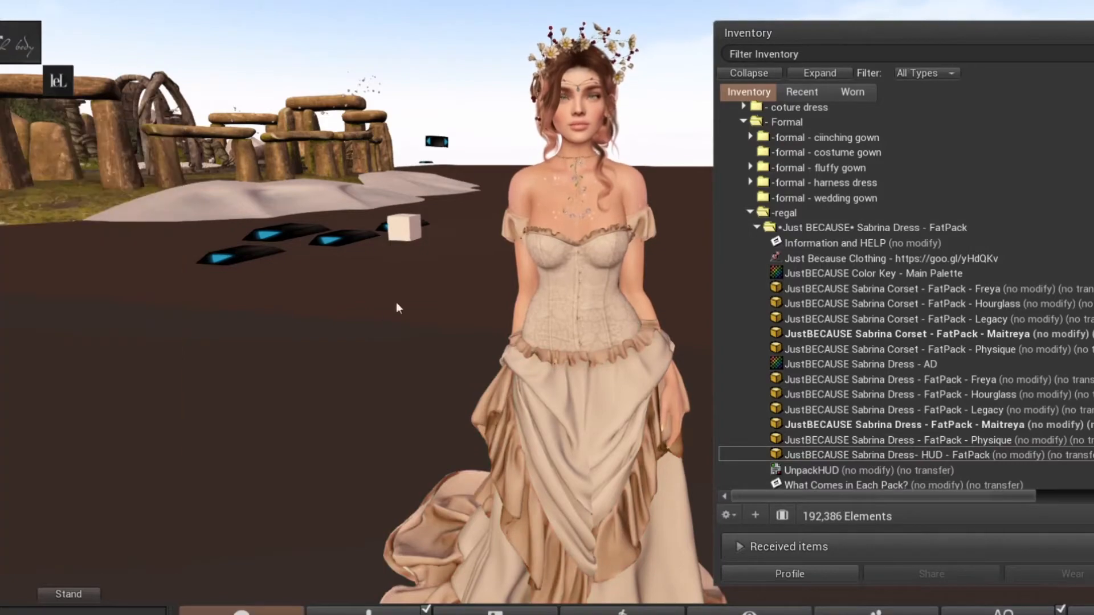
# Search the inventory for wing to find wings for the avatar.
pyautogui.write('wing')
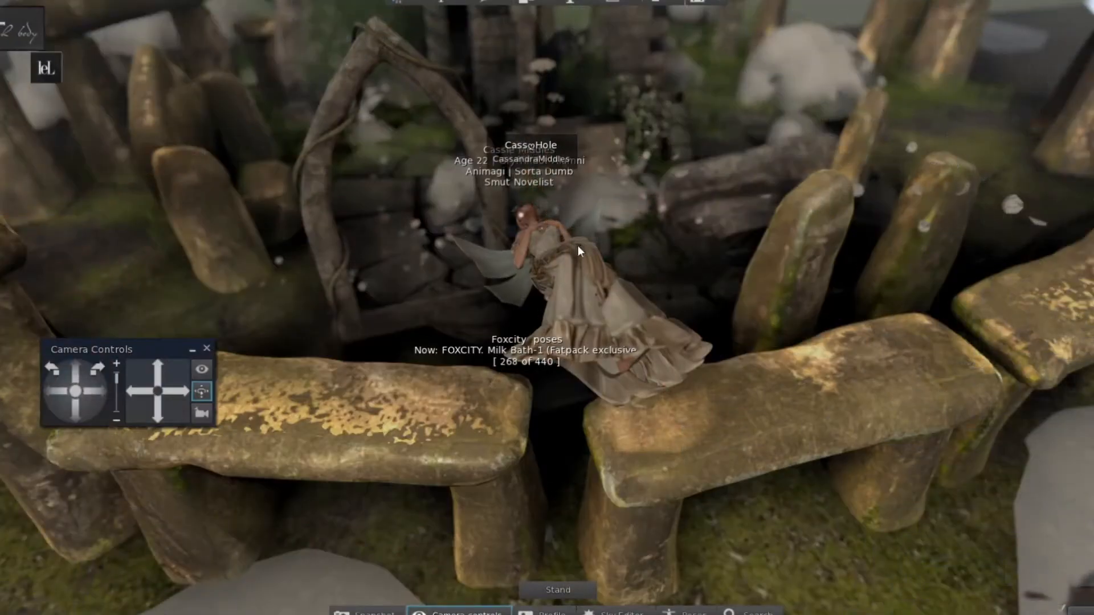
# Cycle the Foxcity pose stand forward through the Milk Bath poses to FOXCITY. Milk Bath-6.
pyautogui.moveTo(577, 245)
pyautogui.keyDown('ctrl'); pyautogui.keyDown('alt'); pyautogui.mouseDown()
pyautogui.moveTo(704, 154)
pyautogui.moveTo(901, 170)
pyautogui.moveTo(610, 244)
pyautogui.moveTo(608, 230)
pyautogui.moveTo(590, 229)
pyautogui.mouseUp(); pyautogui.keyUp('alt'); pyautogui.keyUp('ctrl')
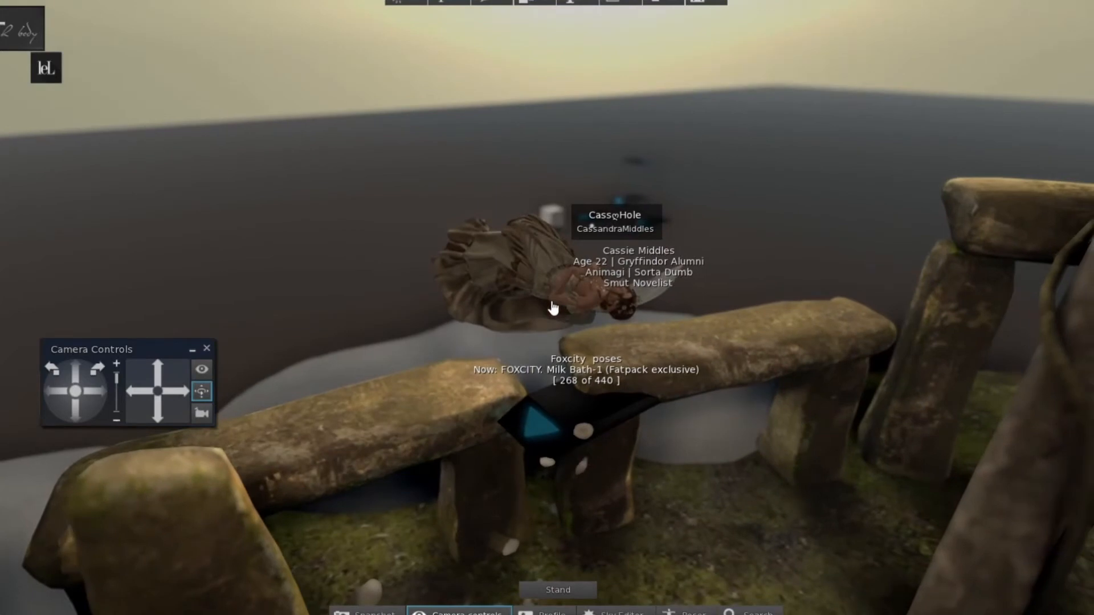
pyautogui.click(534, 422)
pyautogui.click(534, 422)
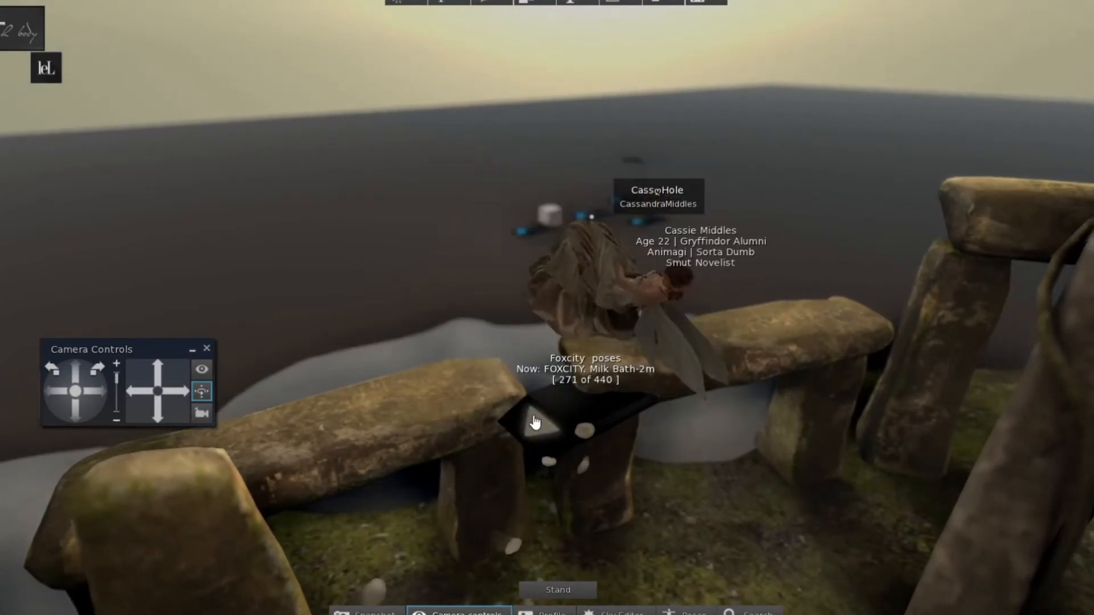
pyautogui.click(535, 422)
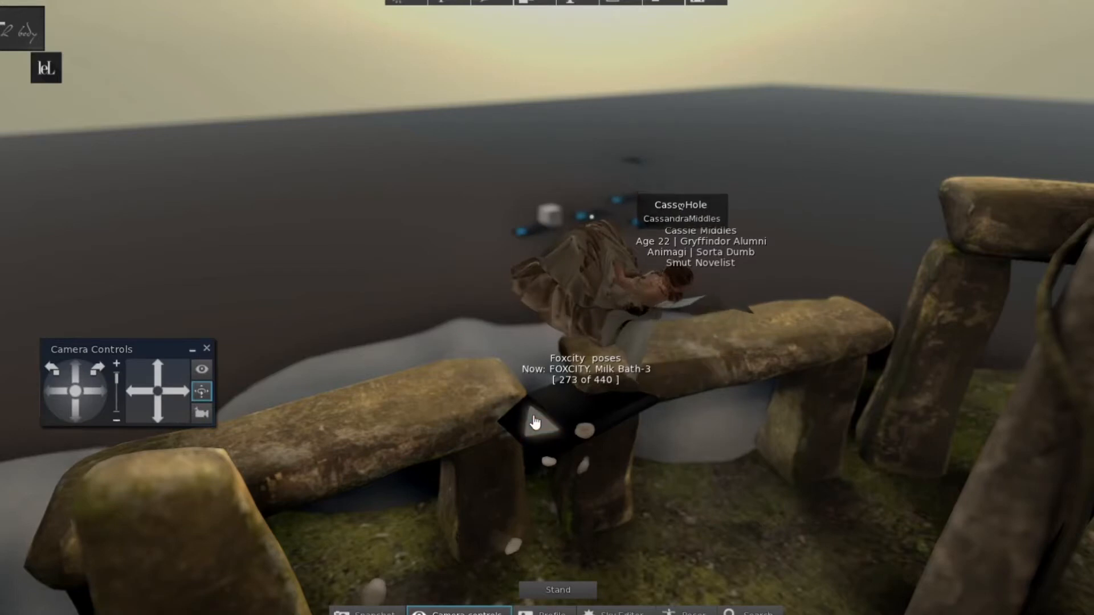
pyautogui.click(534, 422)
pyautogui.click(534, 422)
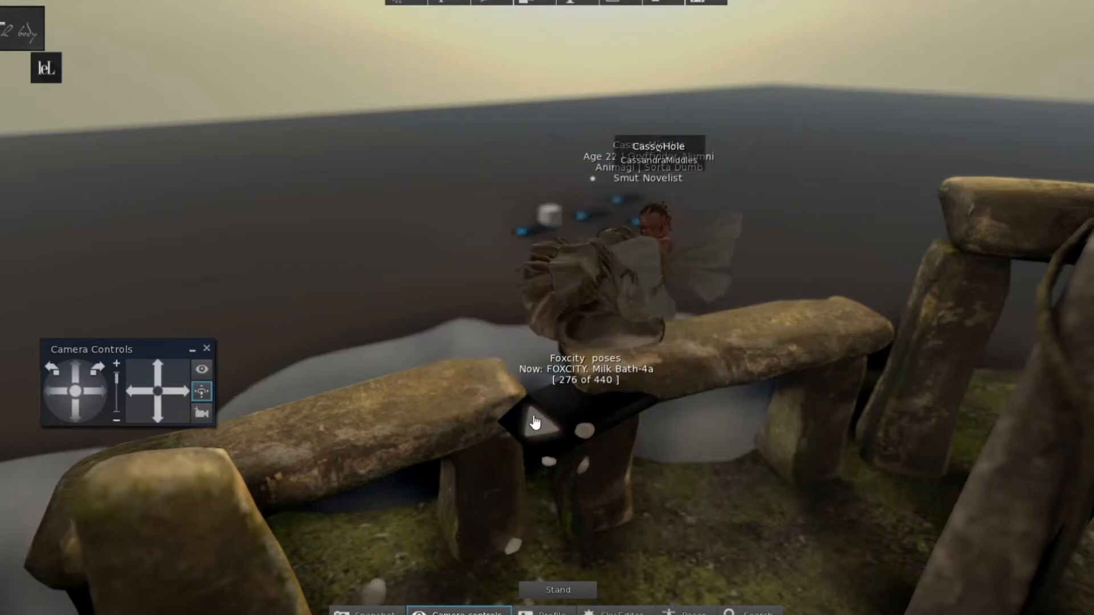
pyautogui.click(535, 422)
pyautogui.click(534, 422)
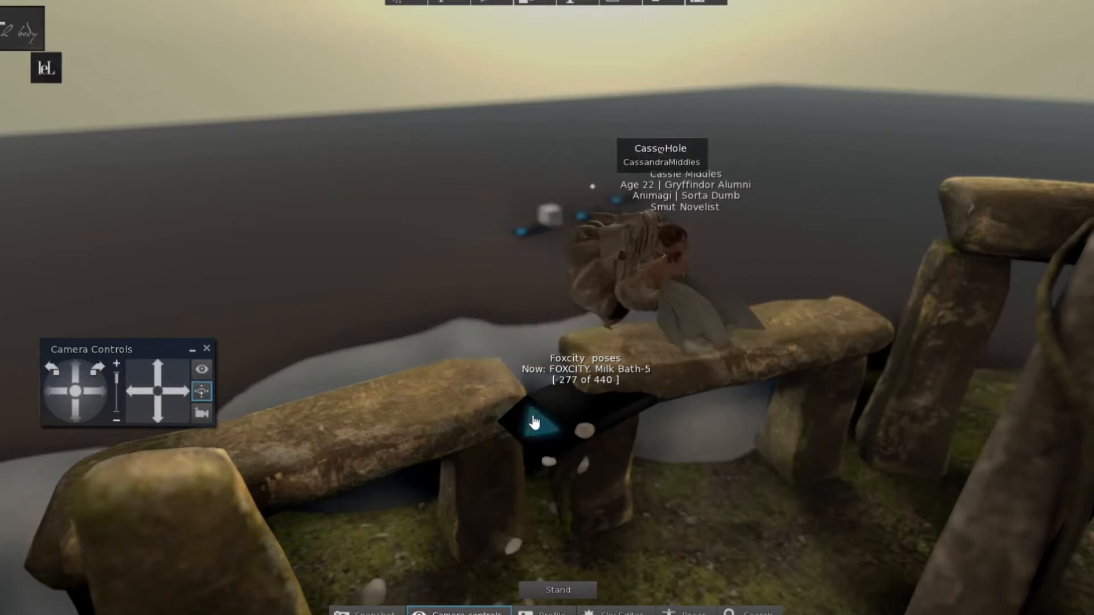
pyautogui.click(535, 423)
pyautogui.click(534, 423)
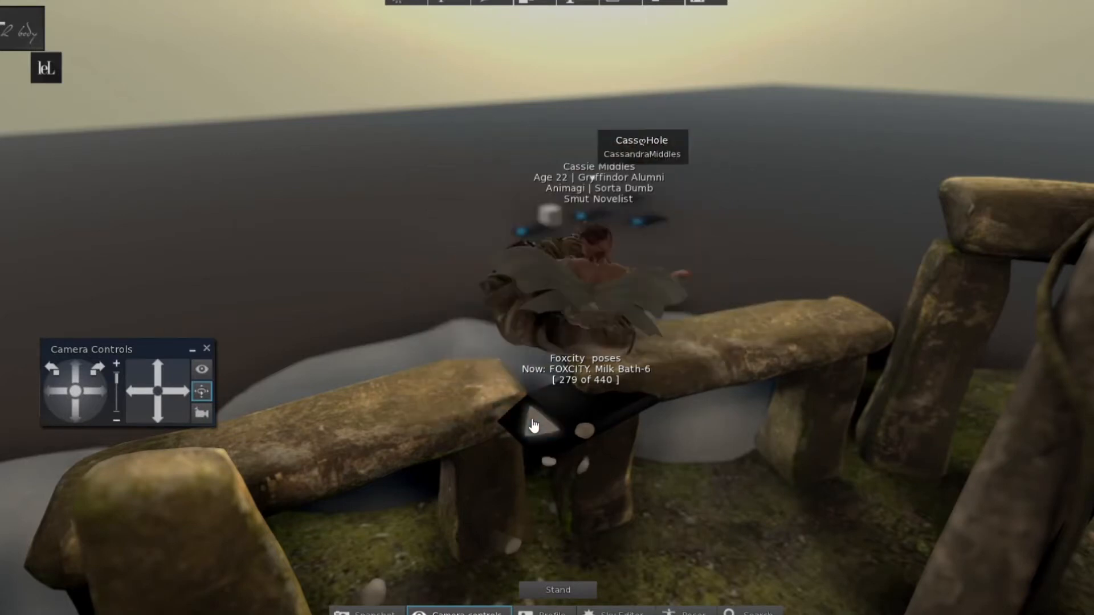
pyautogui.keyDown('alt'); pyautogui.moveTo(554, 410); pyautogui.dragTo(798, 393); pyautogui.keyUp('alt')
pyautogui.keyDown('ctrl'); pyautogui.keyDown('alt'); pyautogui.moveTo(421, 296); pyautogui.dragTo(587, 320); pyautogui.keyUp('alt'); pyautogui.keyUp('ctrl')
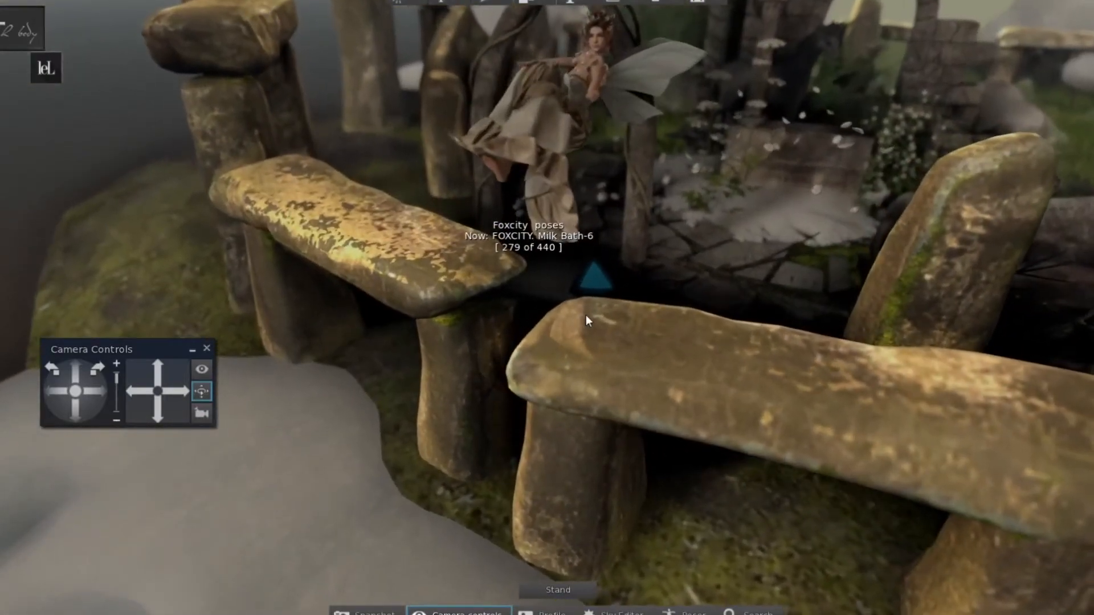
# Advance the pose stand past the remaining Milk Bath poses to FOXCITY. Numb-1m and frame the avatar from the front.
pyautogui.click(594, 289)
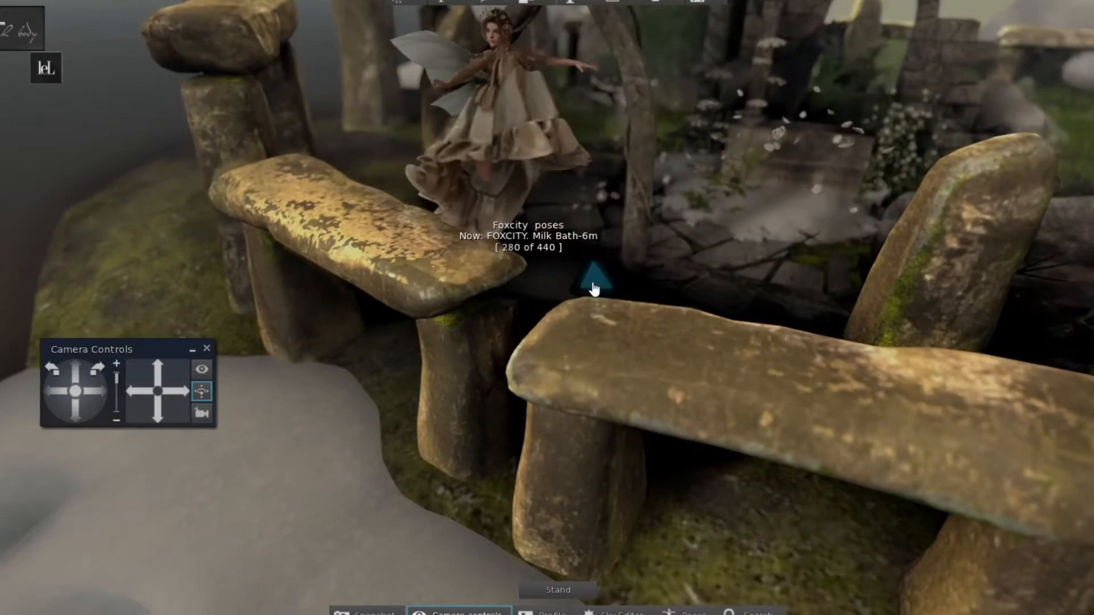
pyautogui.click(594, 289)
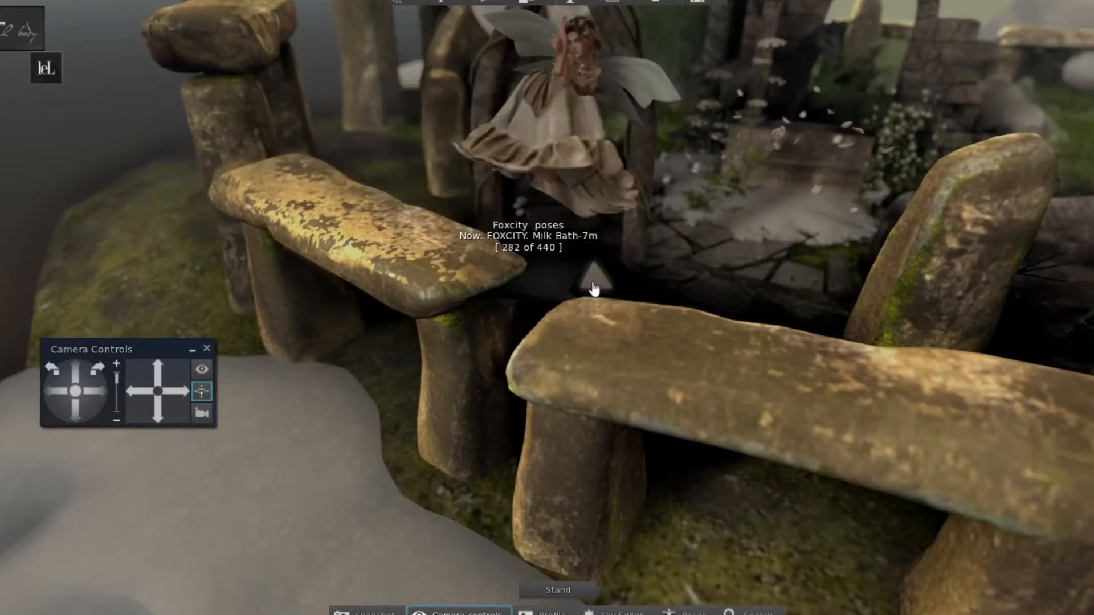
pyautogui.click(593, 288)
pyautogui.click(594, 289)
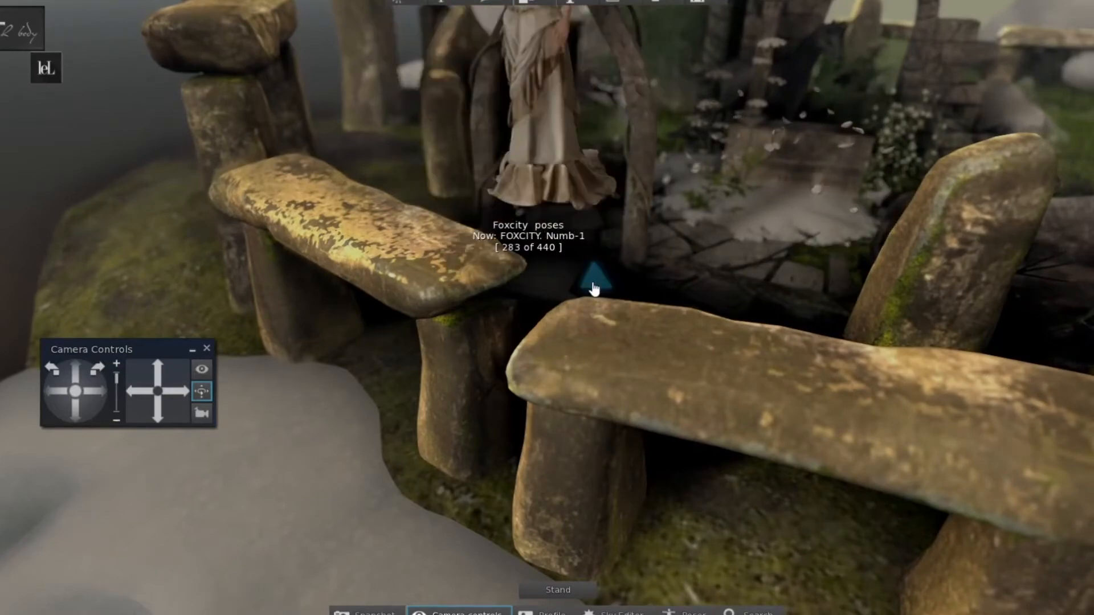
pyautogui.scroll(-2, 498, 131)
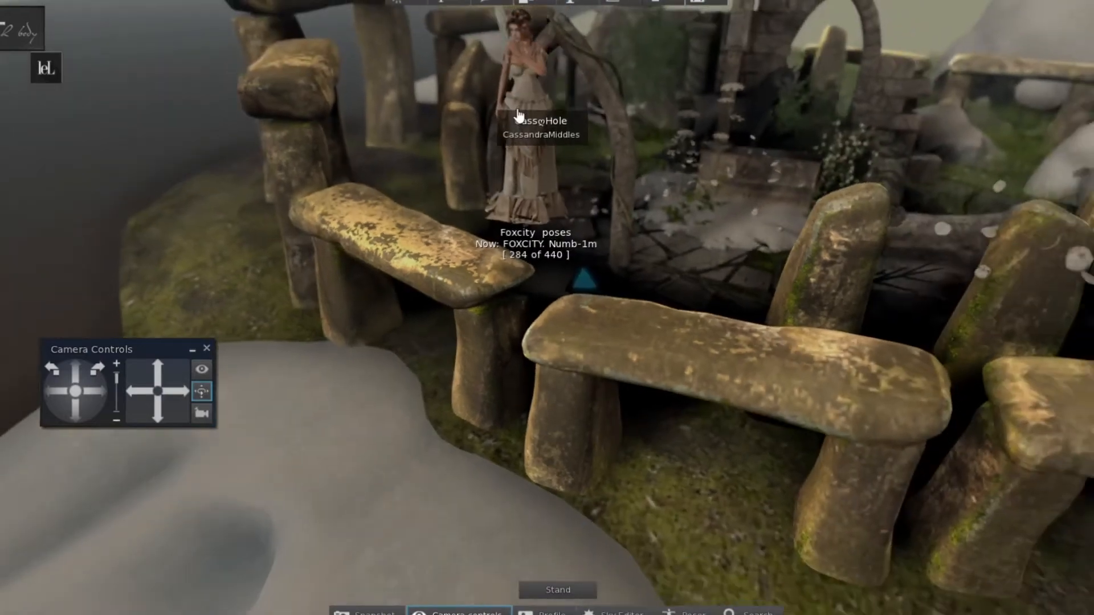
pyautogui.keyDown('ctrl'); pyautogui.keyDown('alt'); pyautogui.moveTo(517, 126); pyautogui.dragTo(576, 35); pyautogui.keyUp('alt'); pyautogui.keyUp('ctrl')
pyautogui.keyDown('alt'); pyautogui.moveTo(547, 308); pyautogui.dragTo(557, 296); pyautogui.keyUp('alt')
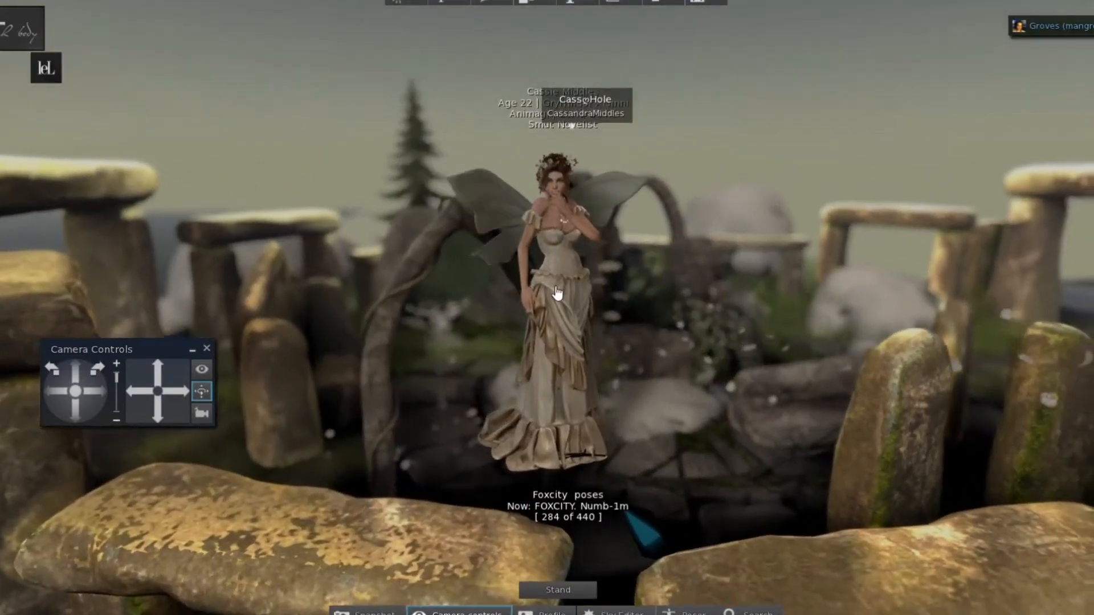
# Step through the FOXCITY. Numb poses and stop at Numb-6m, with one arm raised.
pyautogui.click(638, 534)
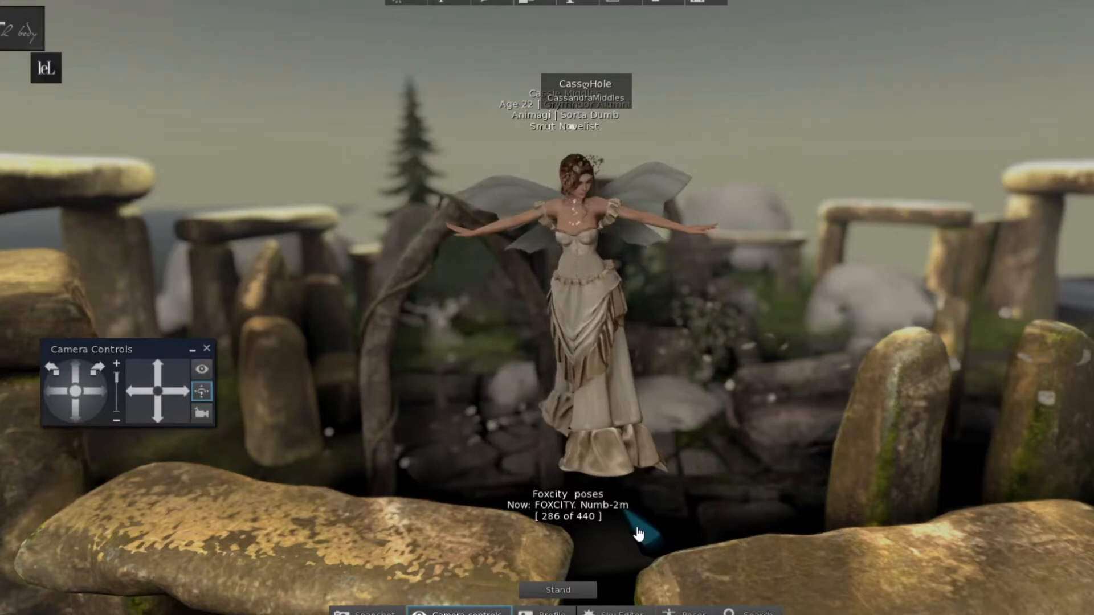
pyautogui.click(638, 534)
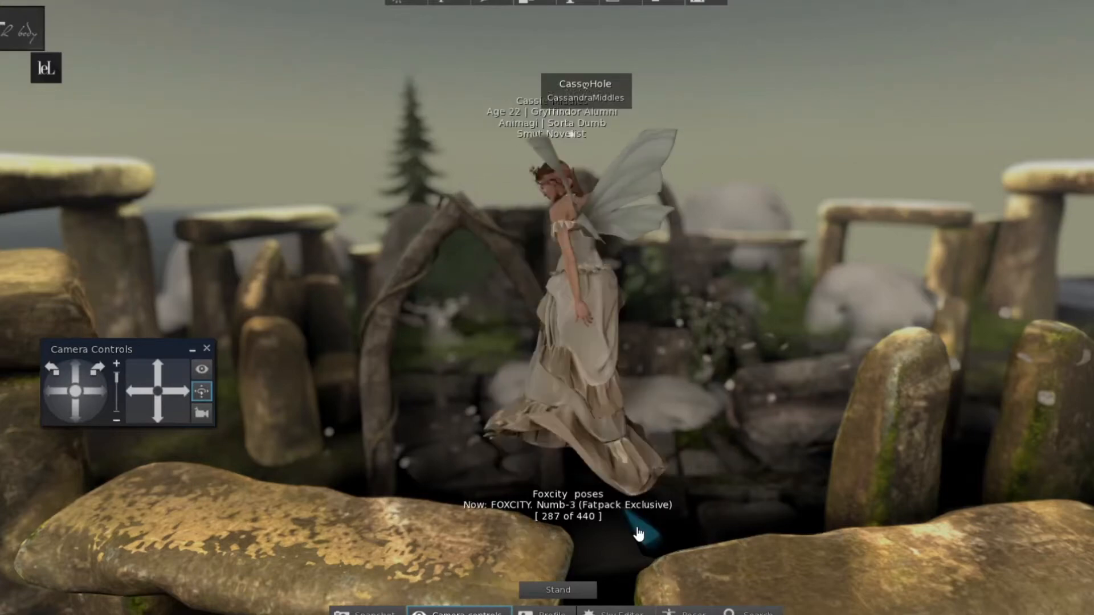
pyautogui.click(638, 534)
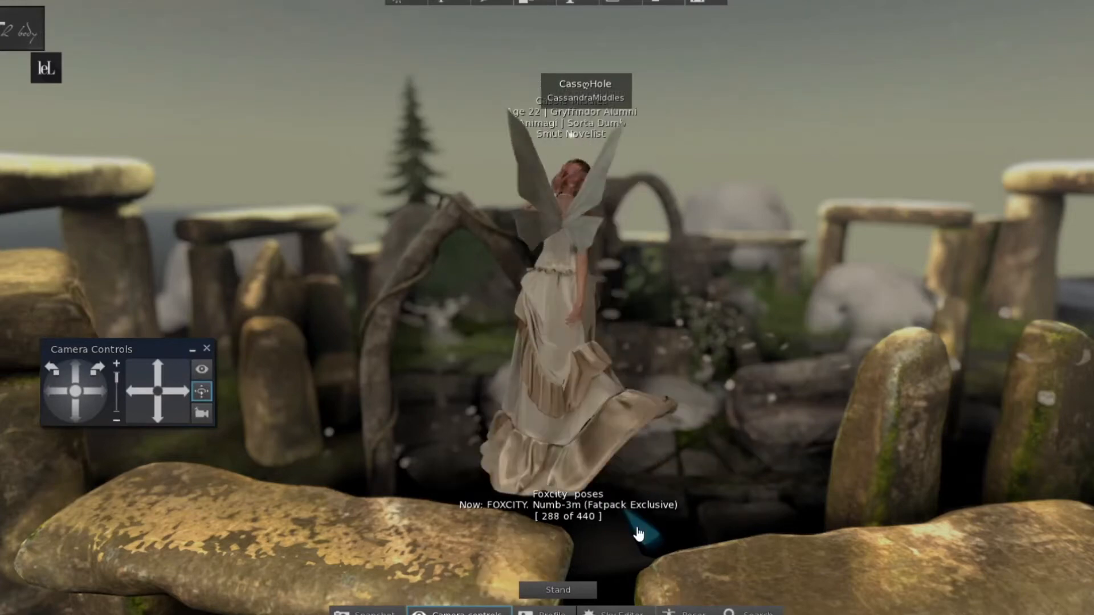
pyautogui.click(638, 534)
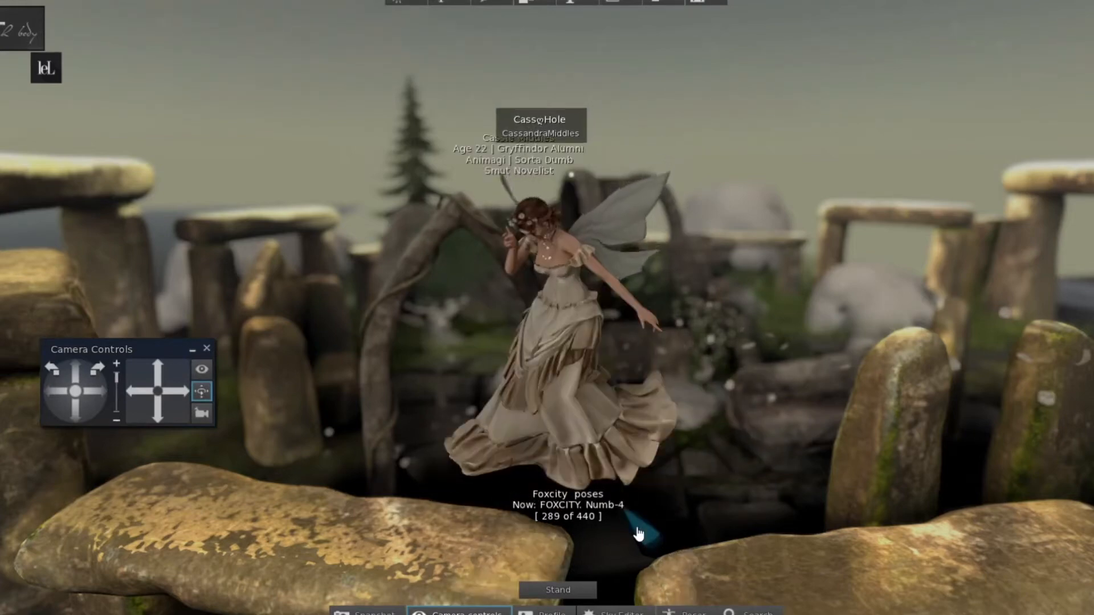
pyautogui.click(638, 534)
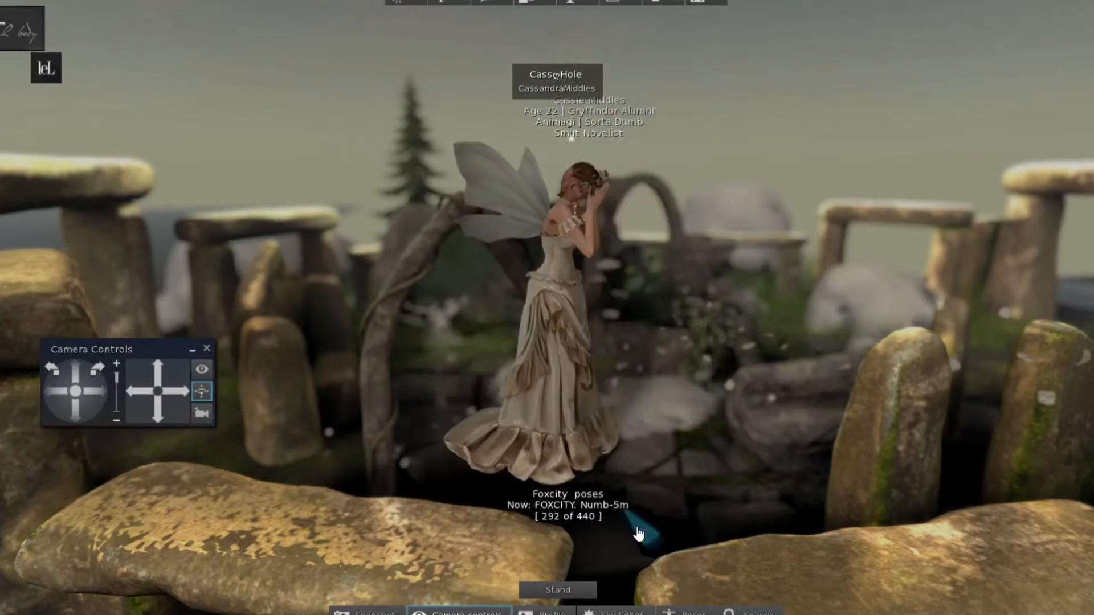
pyautogui.click(639, 534)
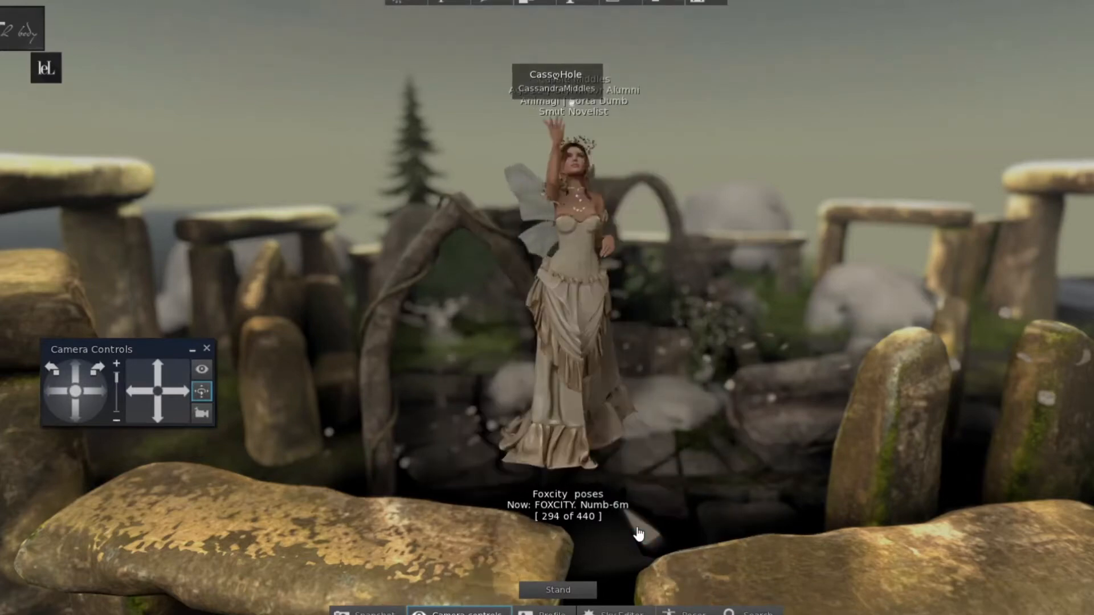
# Edit the pose stand and move it back into the ruins to about X 75.154, Y 77.681, Z 402.366.
pyautogui.rightClick(596, 520)
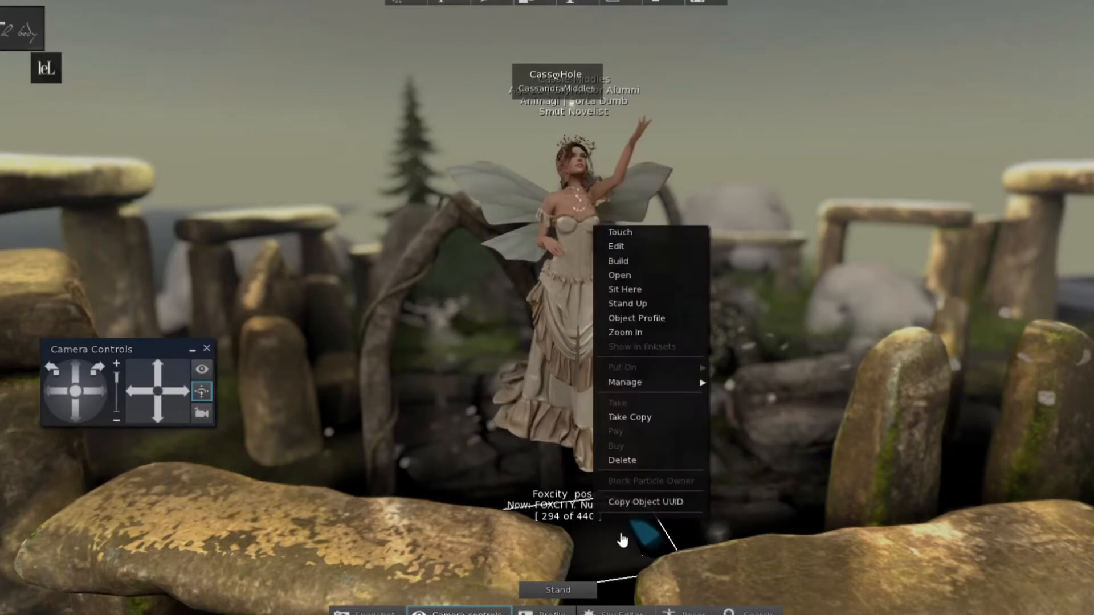
pyautogui.click(612, 247)
pyautogui.moveTo(682, 523); pyautogui.dragTo(600, 337)
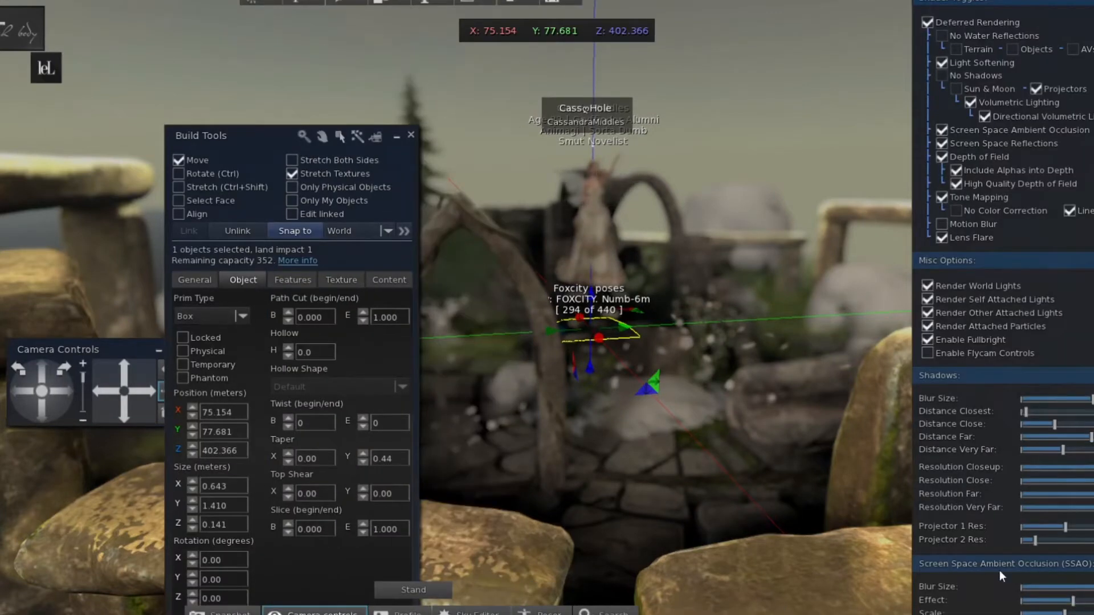
# Reduce the depth of field focal length to its minimum to remove the background blur.
pyautogui.scroll(-3, 1000, 570)
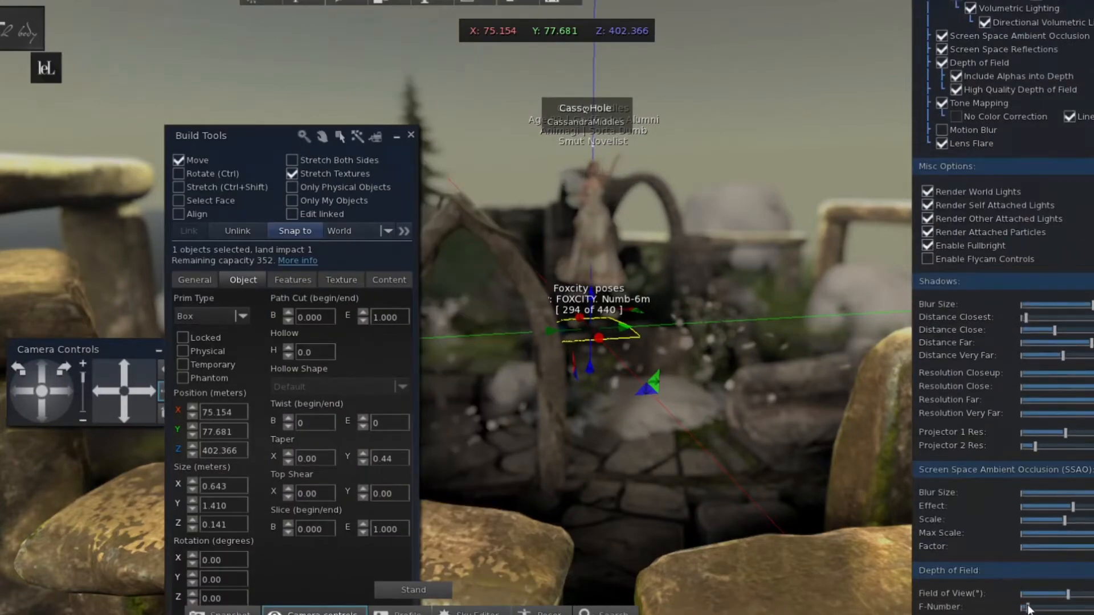
pyautogui.scroll(-2, 1029, 609)
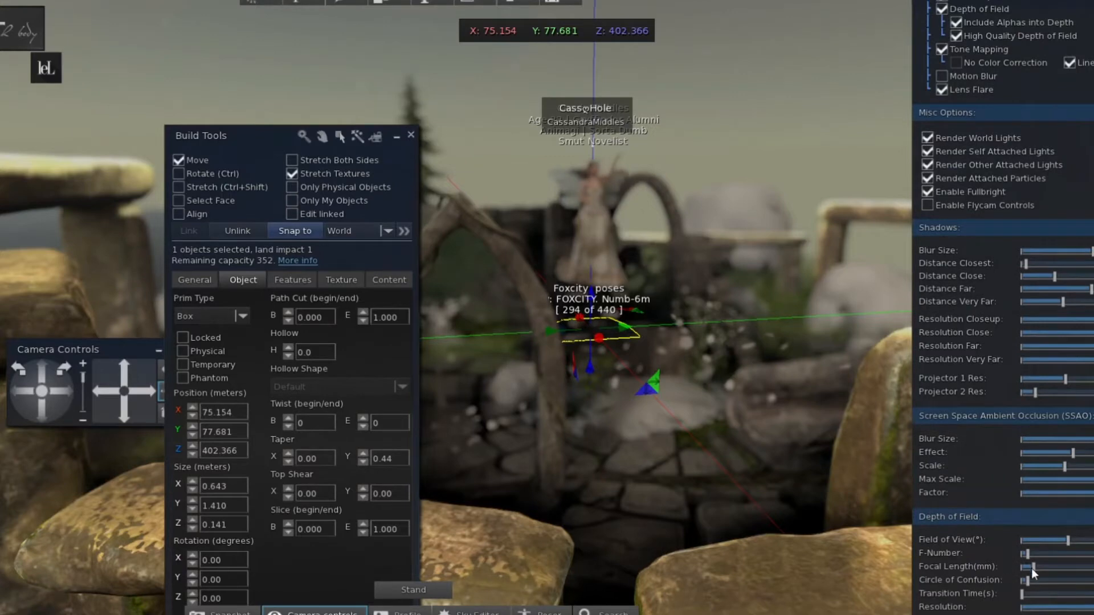
pyautogui.moveTo(1014, 567); pyautogui.dragTo(1009, 567)
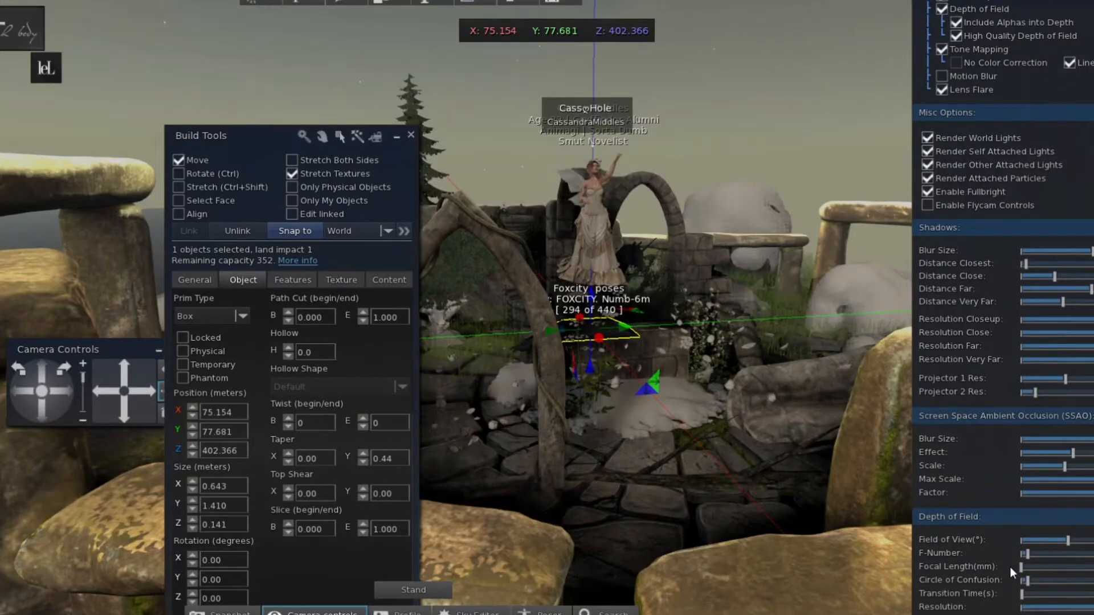
pyautogui.press('Escape')
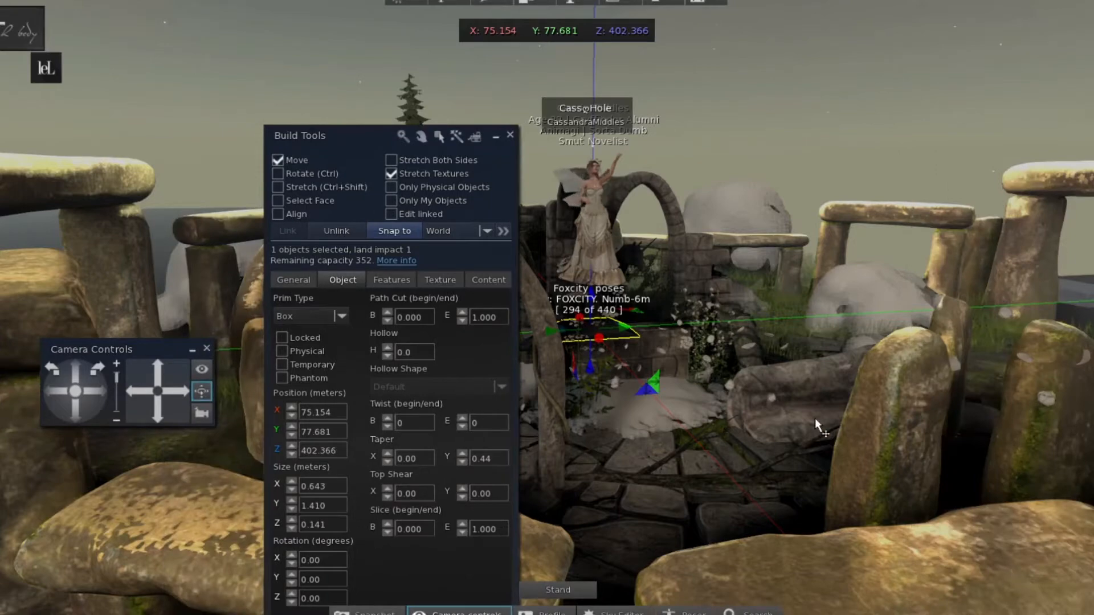
# Rotate the pose stand to 269° about Z and move it towards the black unicorn.
pyautogui.press('F9')
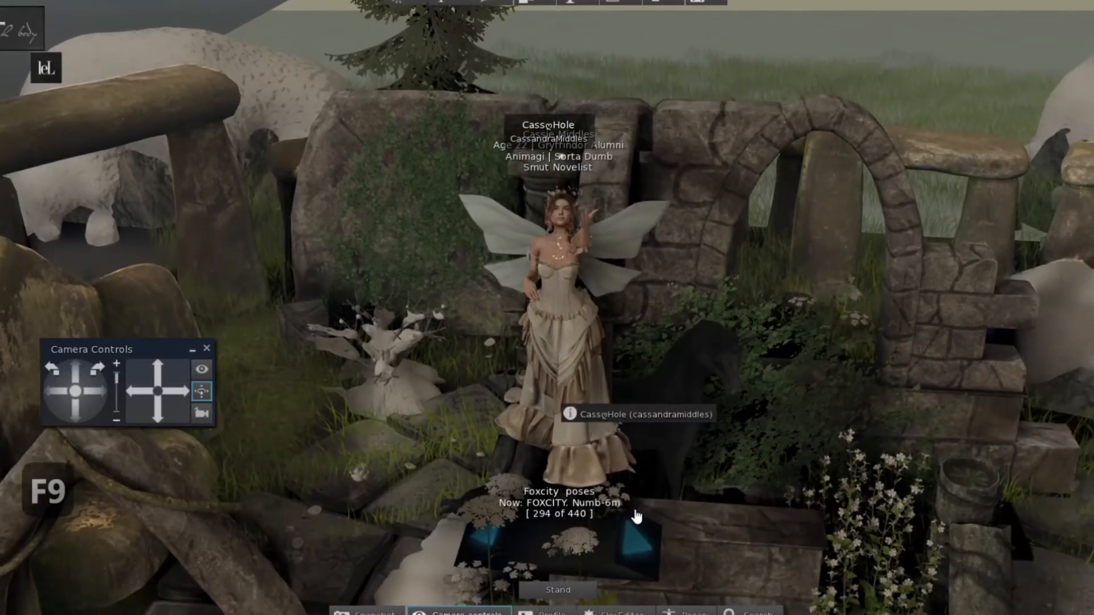
pyautogui.rightClick(636, 516)
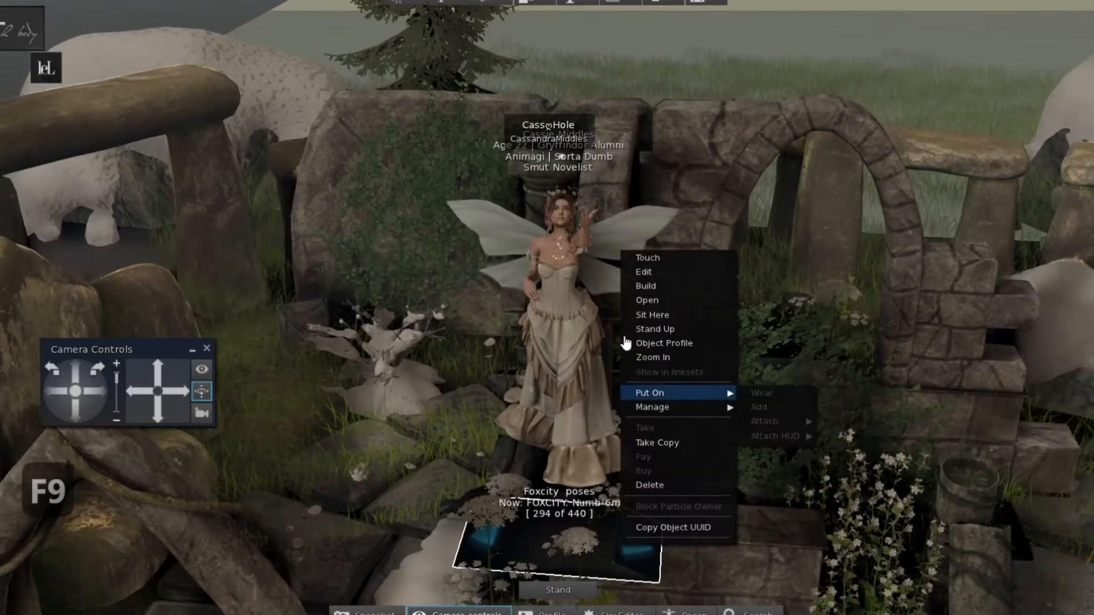
pyautogui.click(644, 272)
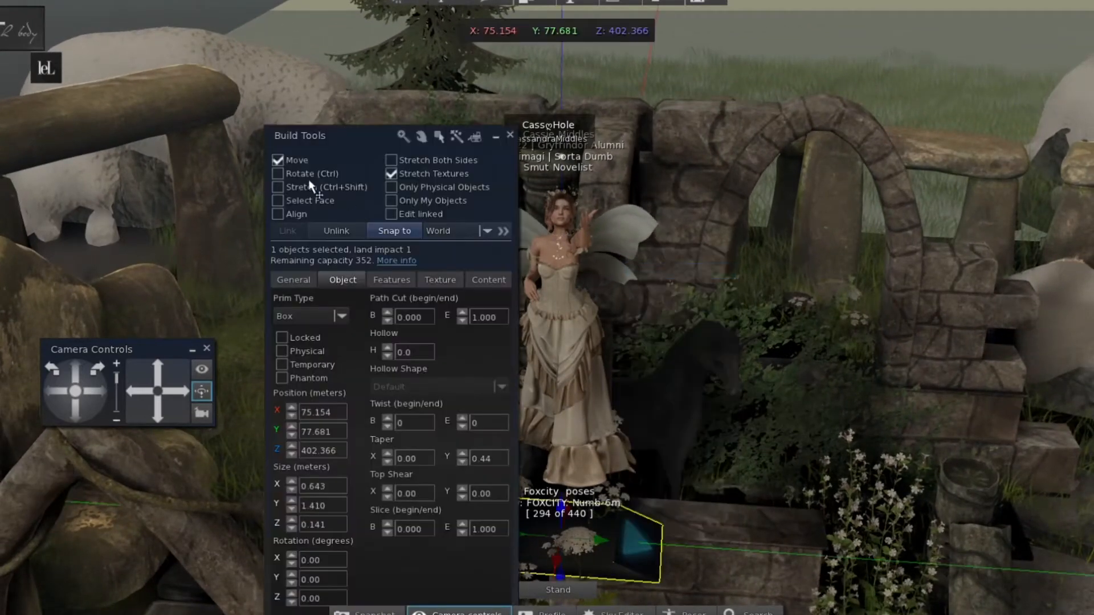
pyautogui.press('ctrl')
pyautogui.moveTo(615, 576); pyautogui.dragTo(211, 224)
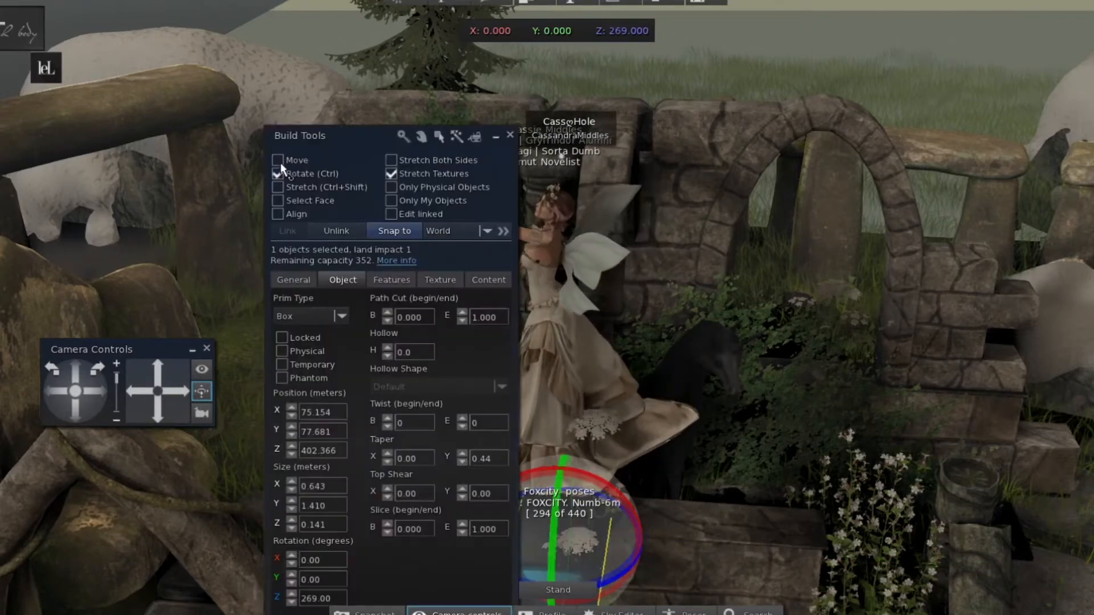
pyautogui.moveTo(558, 546); pyautogui.dragTo(833, 437)
pyautogui.moveTo(784, 406); pyautogui.dragTo(684, 444)
# Resize the black unicorn and move it to about X 73.28, Y 77.82, Z 402.69, under the avatar's outstretched hand.
pyautogui.keyDown('shift'); pyautogui.click(407, 220); pyautogui.keyUp('shift')
pyautogui.keyDown('alt'); pyautogui.moveTo(532, 319); pyautogui.dragTo(532, 342); pyautogui.keyUp('alt')
pyautogui.click(77, 227)
pyautogui.moveTo(471, 241); pyautogui.dragTo(490, 142)
pyautogui.click(483, 204)
pyautogui.click(61, 135)
pyautogui.moveTo(641, 94); pyautogui.dragTo(704, 34)
pyautogui.click(61, 107)
pyautogui.moveTo(371, 349); pyautogui.dragTo(383, 334)
pyautogui.moveTo(415, 323); pyautogui.dragTo(427, 328)
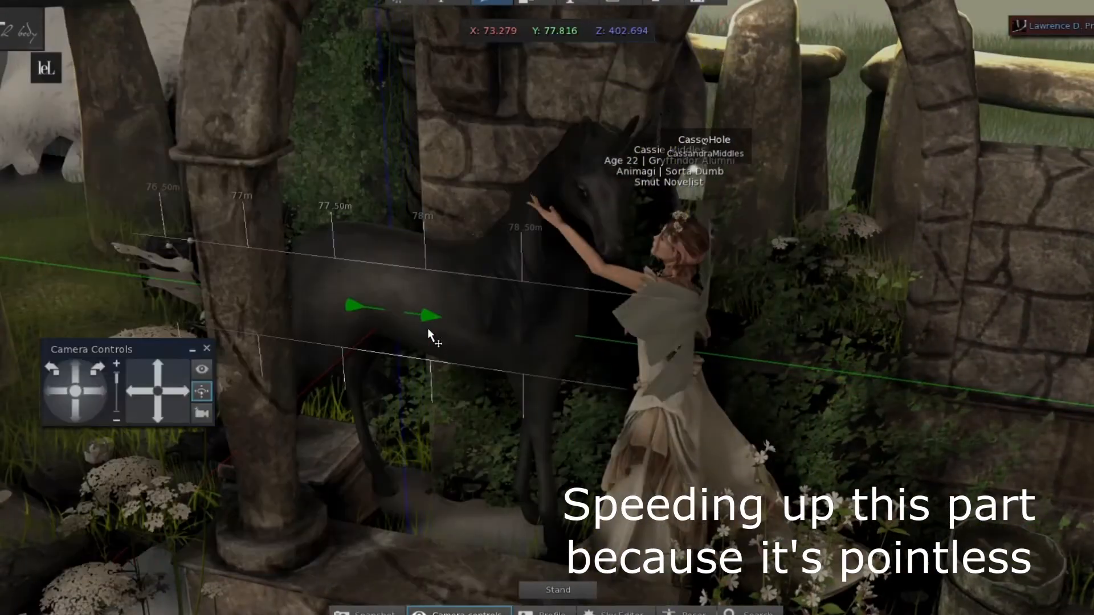
# Show the chest, breasts, back and belly sections of the mesh body in its alpha HUD.
pyautogui.hotkey('ctrl', '9')
pyautogui.keyDown('alt'); pyautogui.moveTo(589, 245); pyautogui.dragTo(589, 171); pyautogui.keyUp('alt')
pyautogui.click(21, 30)
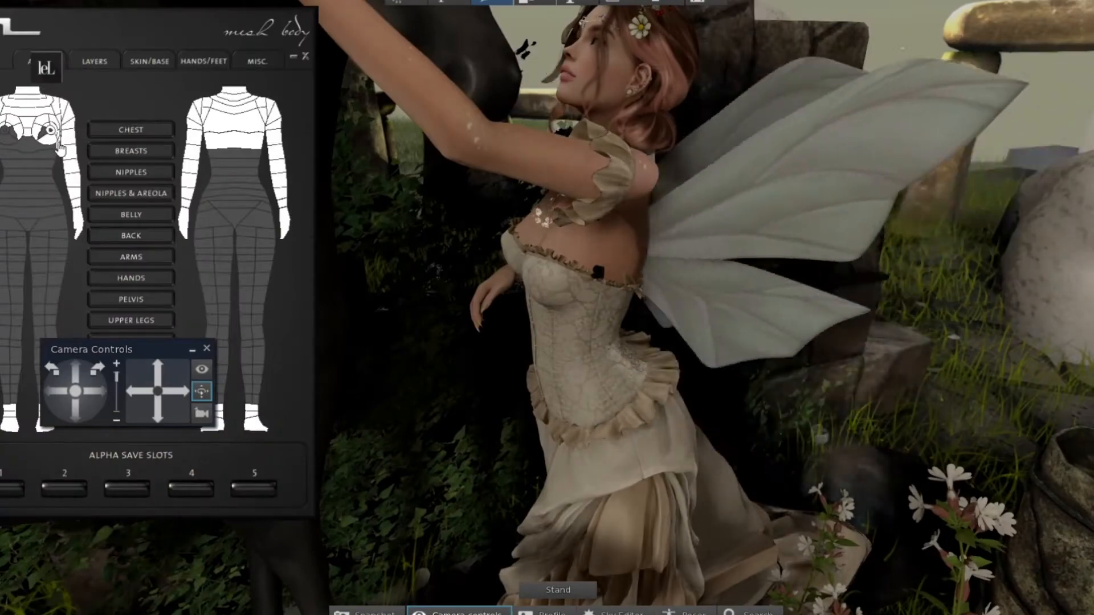
pyautogui.click(49, 132)
pyautogui.click(131, 131)
pyautogui.click(138, 234)
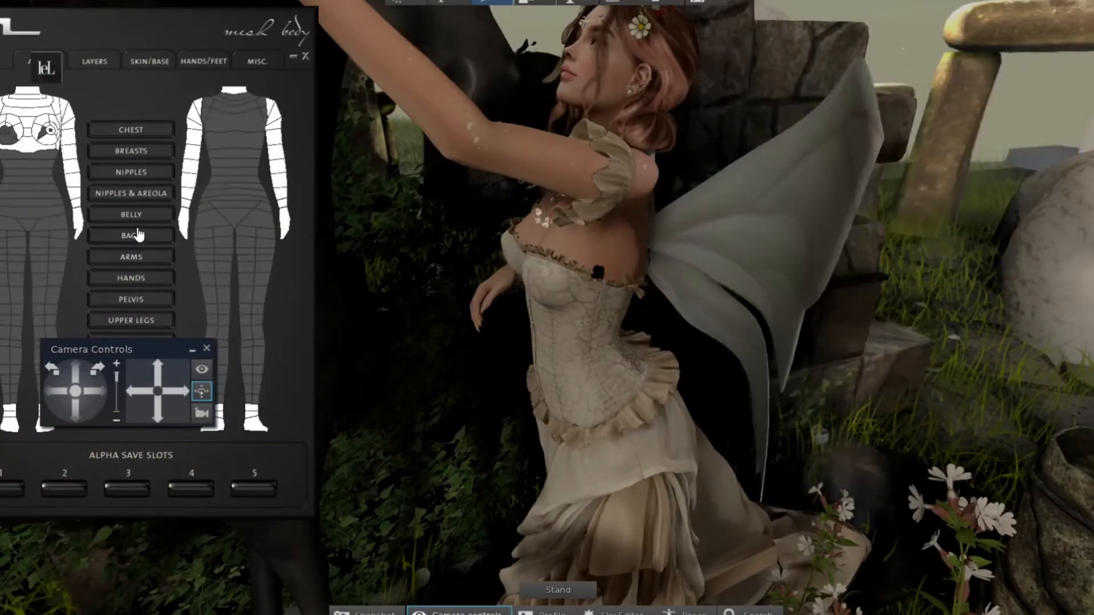
pyautogui.click(137, 234)
pyautogui.click(135, 151)
pyautogui.click(134, 151)
pyautogui.click(132, 214)
# Reopen the pose stand for editing and place the avatar beside the black unicorn with a hand on its neck.
pyautogui.keyDown('alt'); pyautogui.moveTo(587, 285); pyautogui.dragTo(655, 297); pyautogui.keyUp('alt')
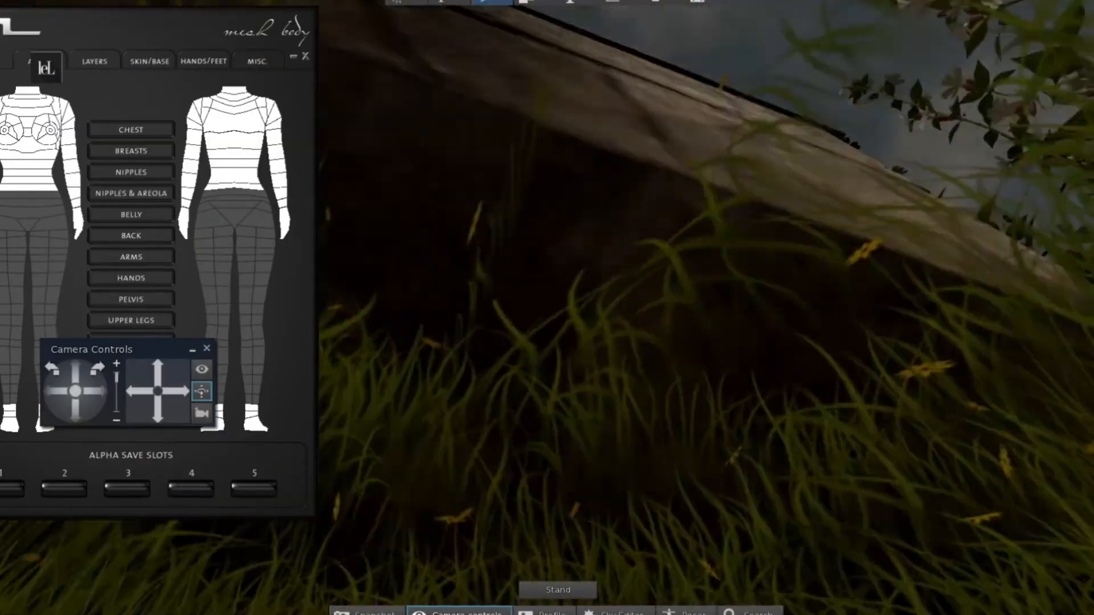
pyautogui.hotkey('ctrl', 'b')
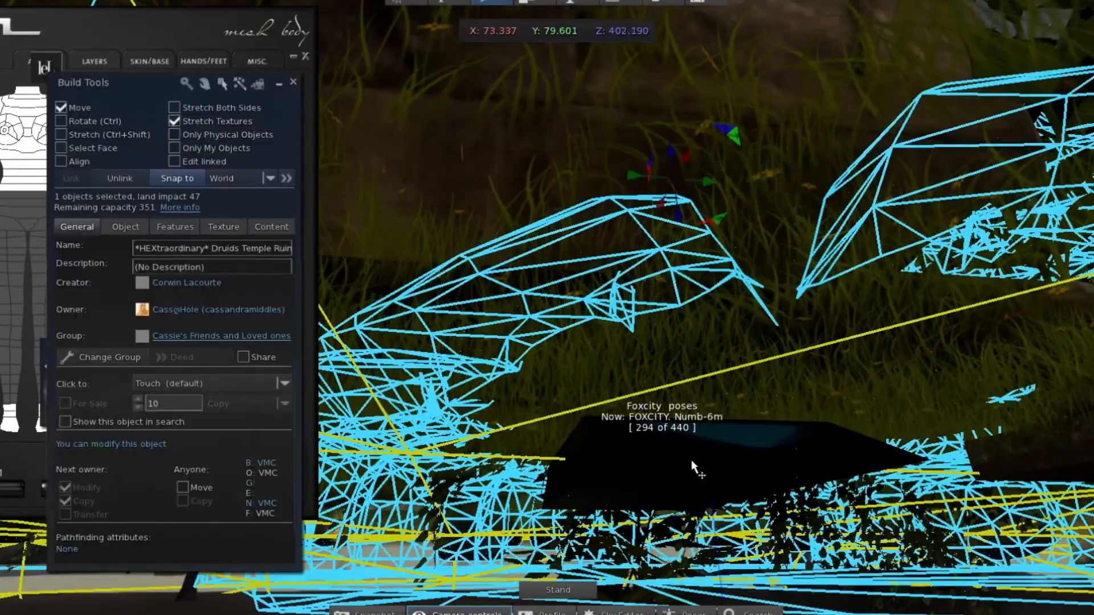
pyautogui.press('F9')
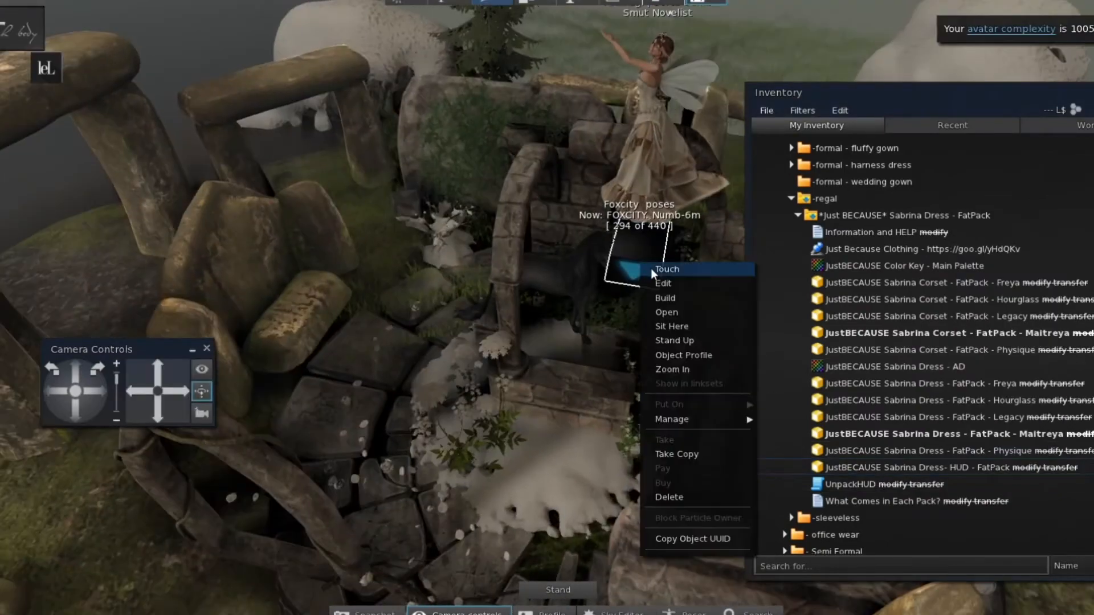
pyautogui.click(663, 283)
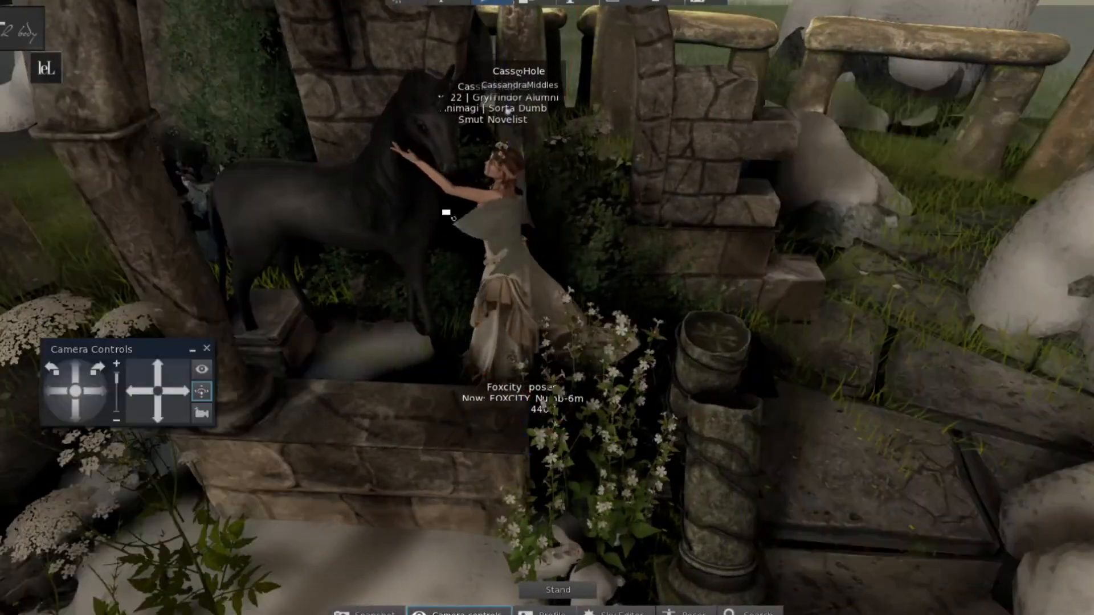
# Open the Poser with its window clear of the avatar and start posing the avatar's skeleton.
pyautogui.press('F9')
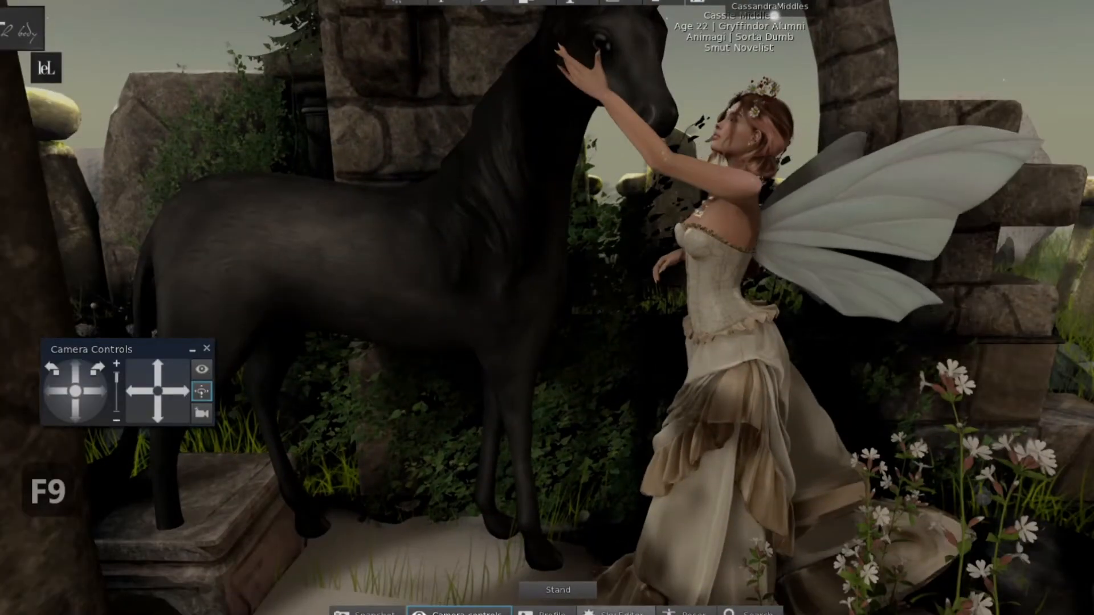
pyautogui.click(686, 613)
pyautogui.click(292, 181)
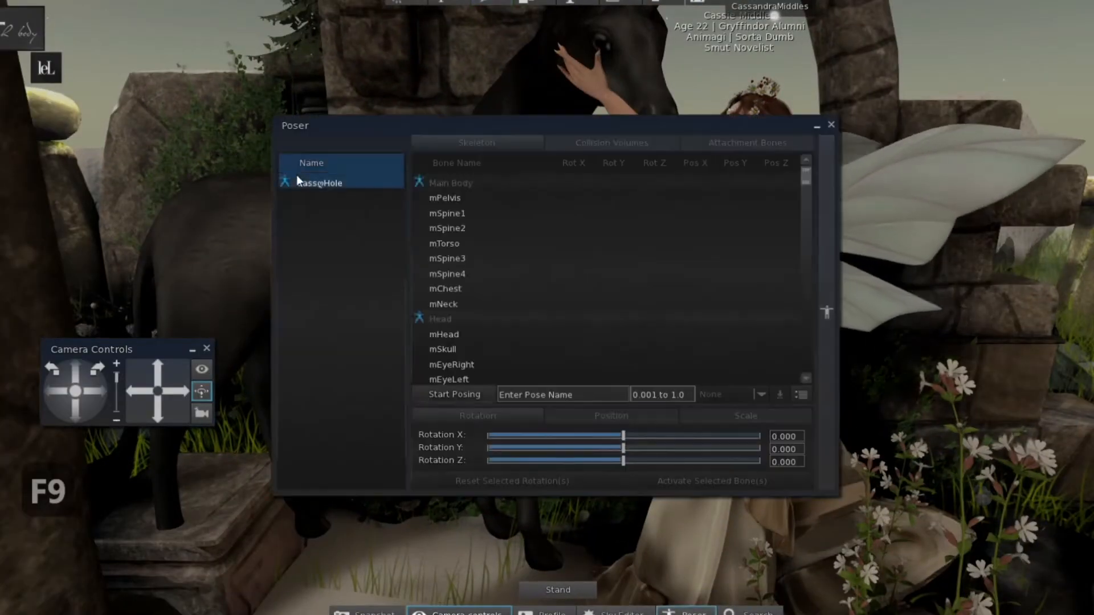
pyautogui.moveTo(447, 130); pyautogui.dragTo(143, 25)
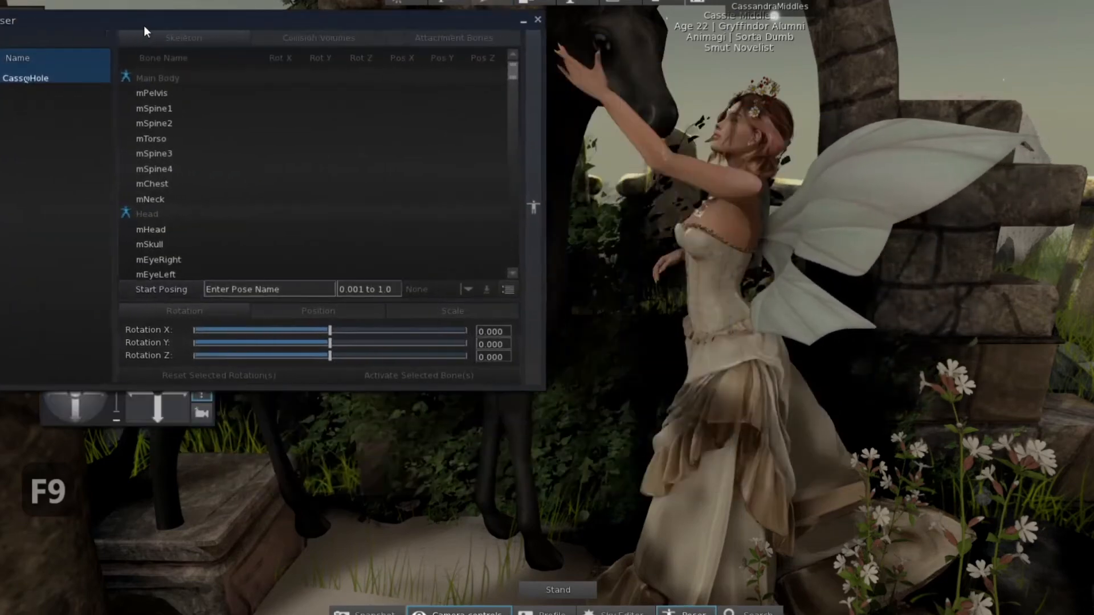
pyautogui.click(159, 290)
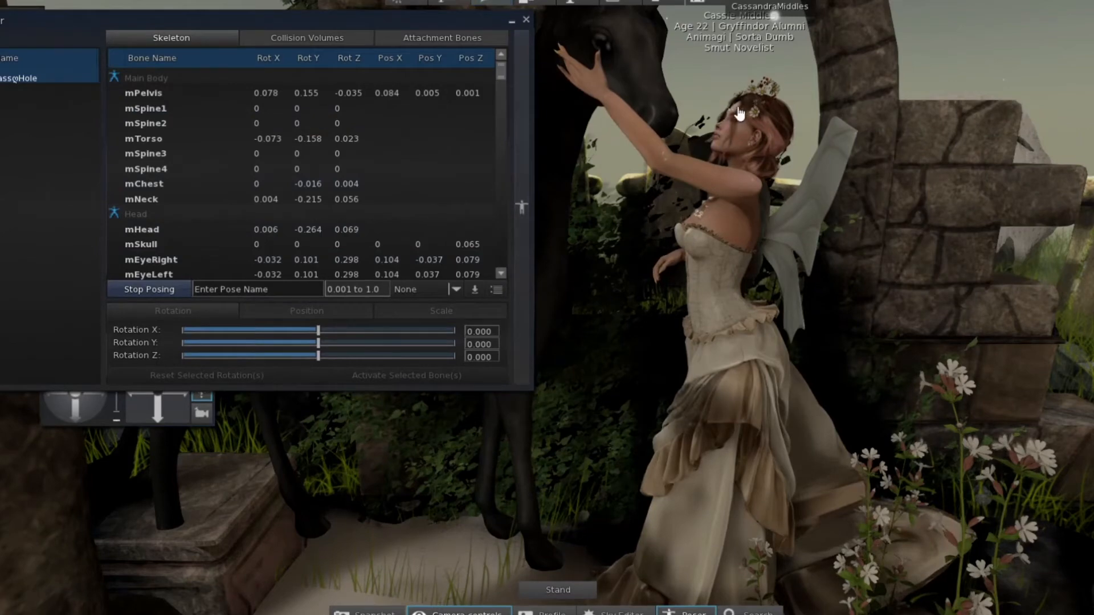
# Spread the left wing by rotating mWing1Left to X 0.068, Y 0.106, Z -0.3 and mWing2Left to Z 0.3.
pyautogui.scroll(-20, 155, 230)
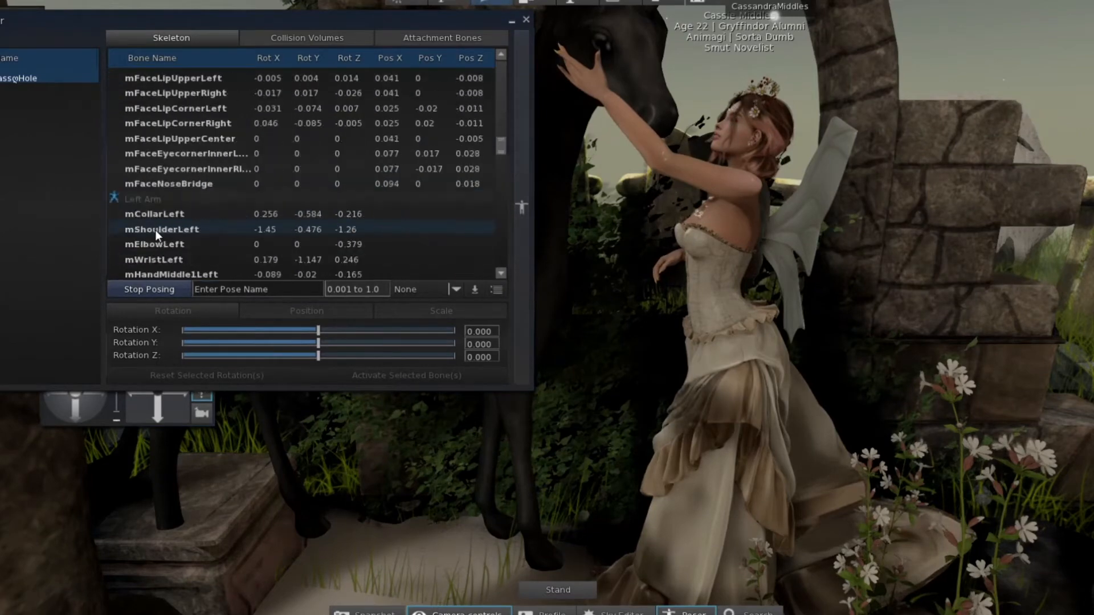
pyautogui.scroll(-8, 155, 230)
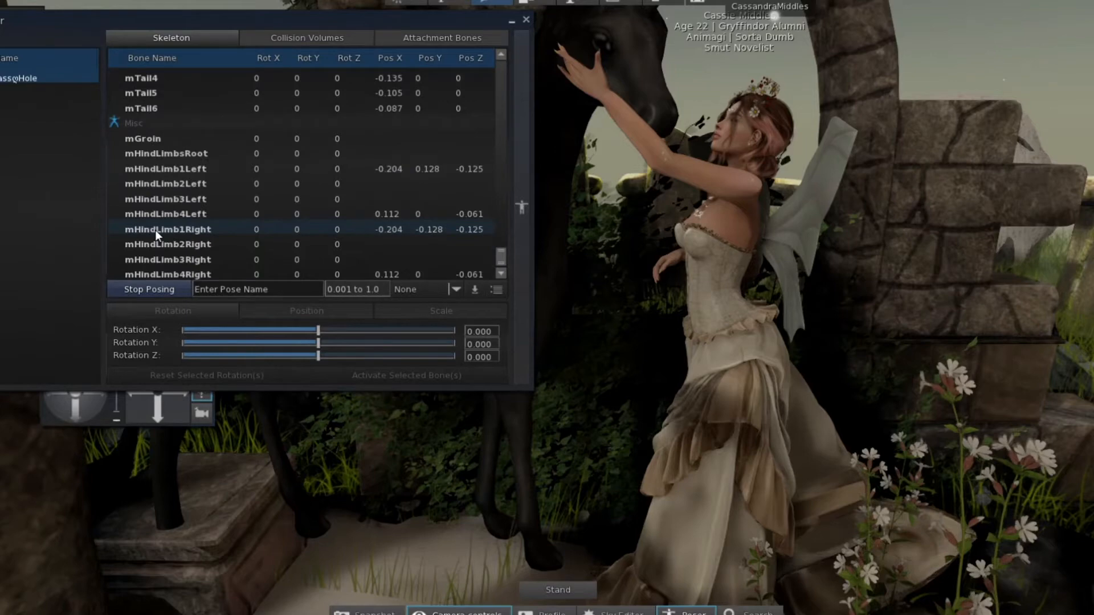
pyautogui.scroll(5, 154, 230)
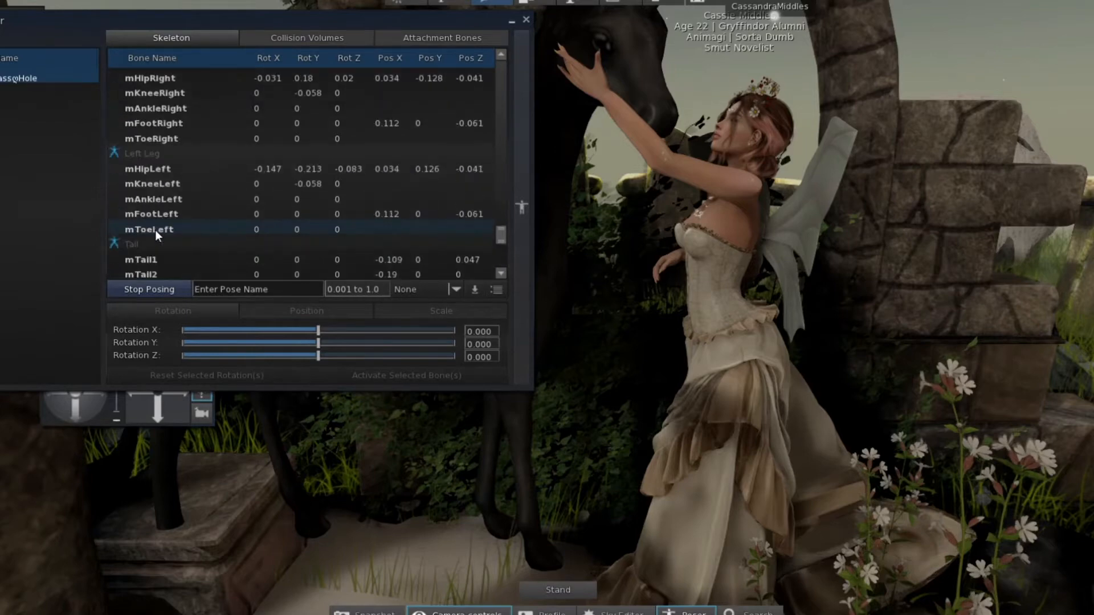
pyautogui.scroll(6, 155, 231)
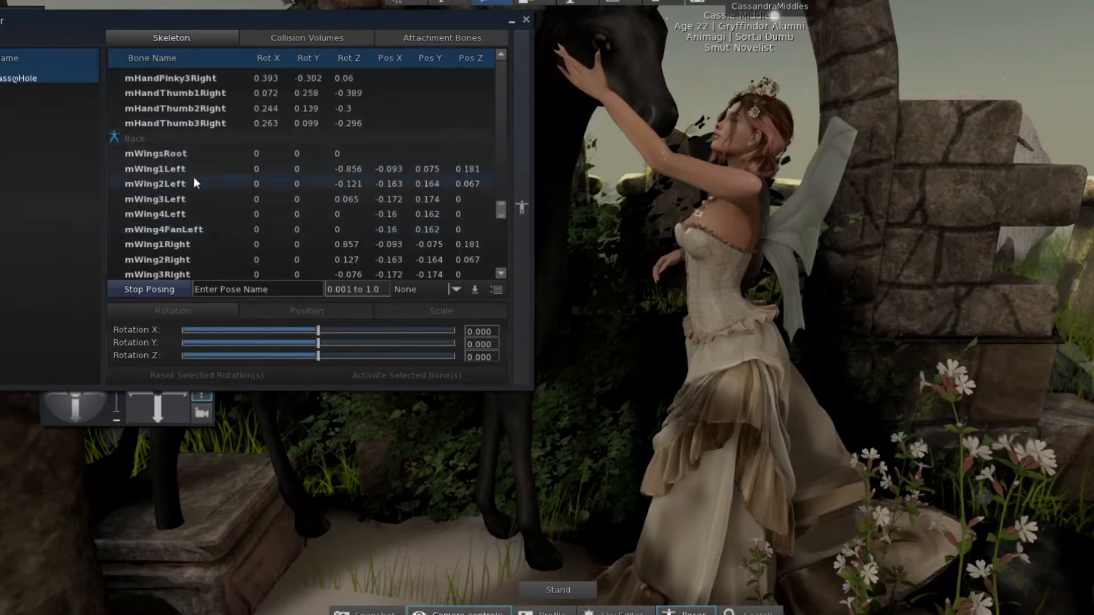
pyautogui.click(194, 177)
pyautogui.click(183, 169)
pyautogui.moveTo(318, 343)
pyautogui.mouseDown()
pyautogui.moveTo(353, 343)
pyautogui.moveTo(298, 359)
pyautogui.moveTo(313, 358)
pyautogui.moveTo(310, 330)
pyautogui.moveTo(322, 329)
pyautogui.mouseUp()
pyautogui.click(162, 182)
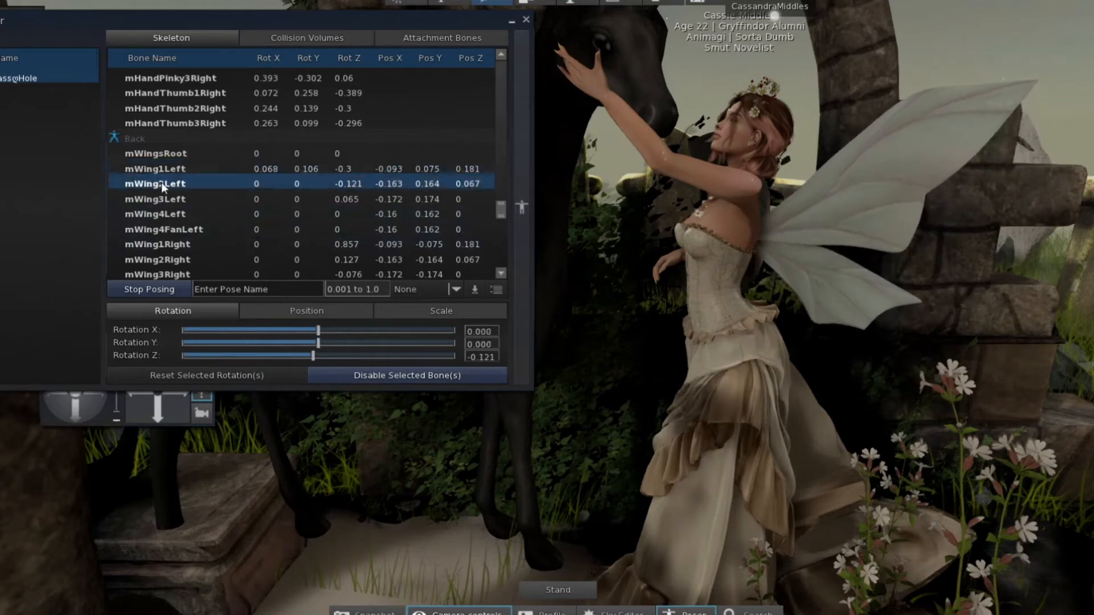
pyautogui.moveTo(333, 354); pyautogui.dragTo(332, 354)
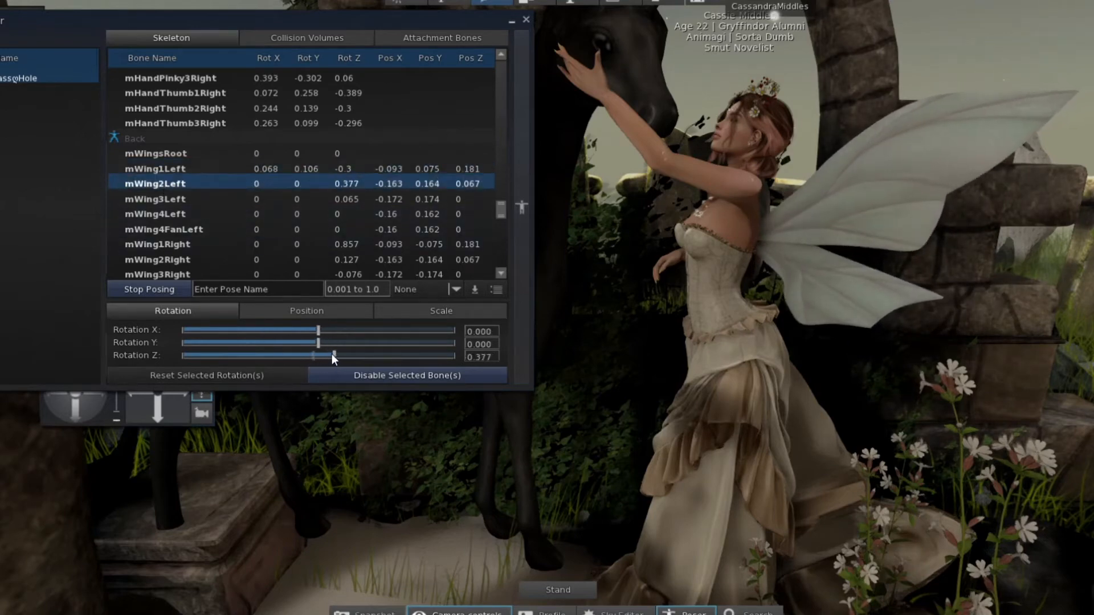
# Raise the right wing by rotating mWing1Right to X -0.435, Y 0.222, Z -0.358.
pyautogui.click(177, 243)
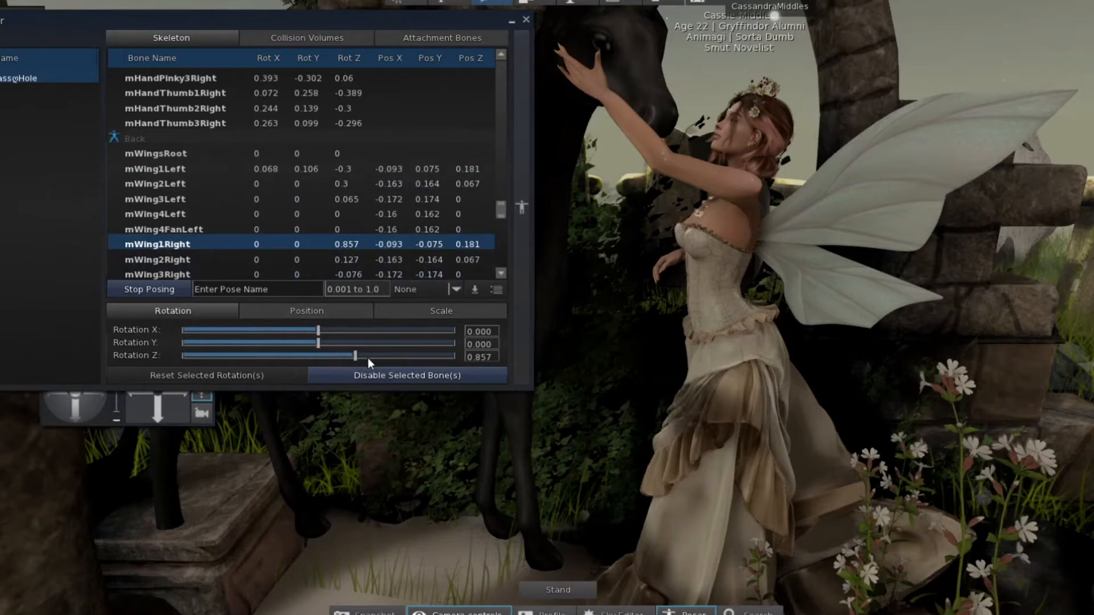
pyautogui.moveTo(307, 358); pyautogui.dragTo(299, 336)
pyautogui.moveTo(315, 343); pyautogui.dragTo(328, 338)
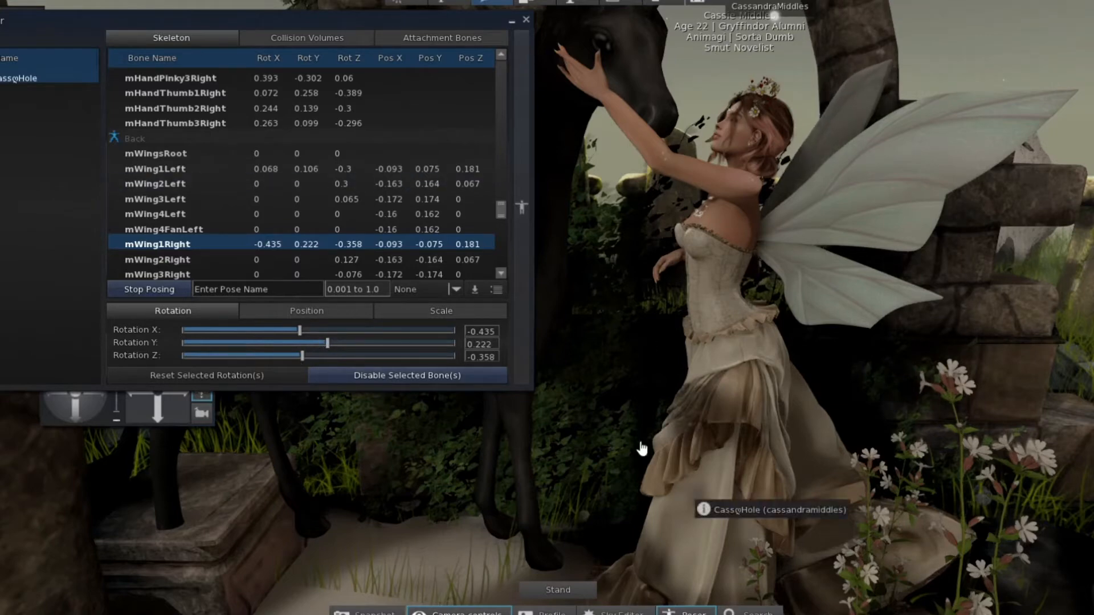
# Try rotating mShoulderLeft to X -1.479, Y -0.068, Z -1.344 and mCollarLeft to X 0.029, Y -0.3, Z -0.3.
pyautogui.scroll(-7, 253, 245)
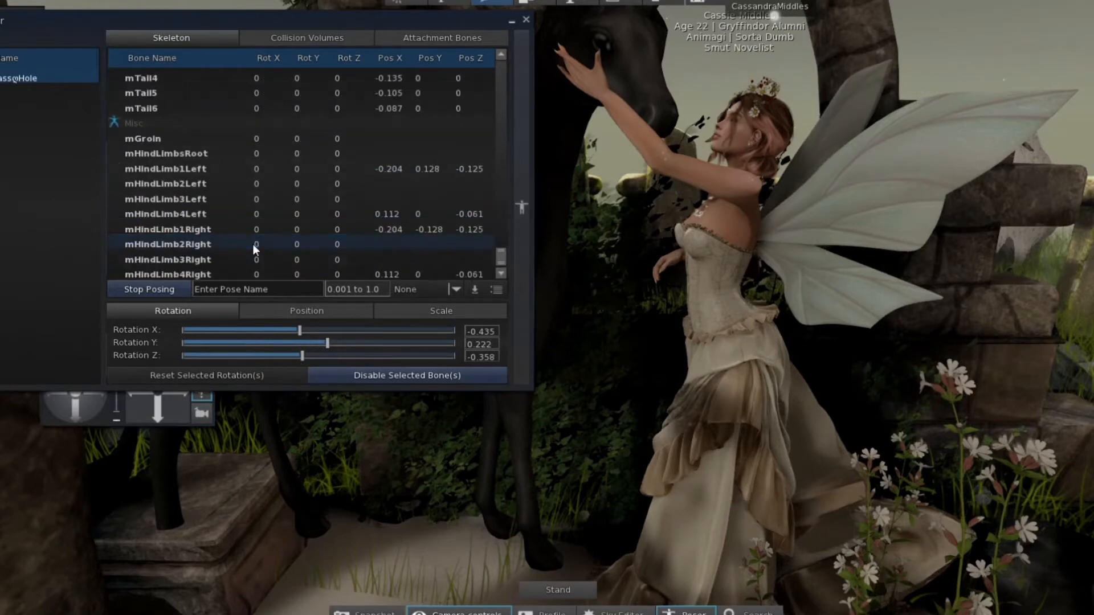
pyautogui.scroll(5, 253, 245)
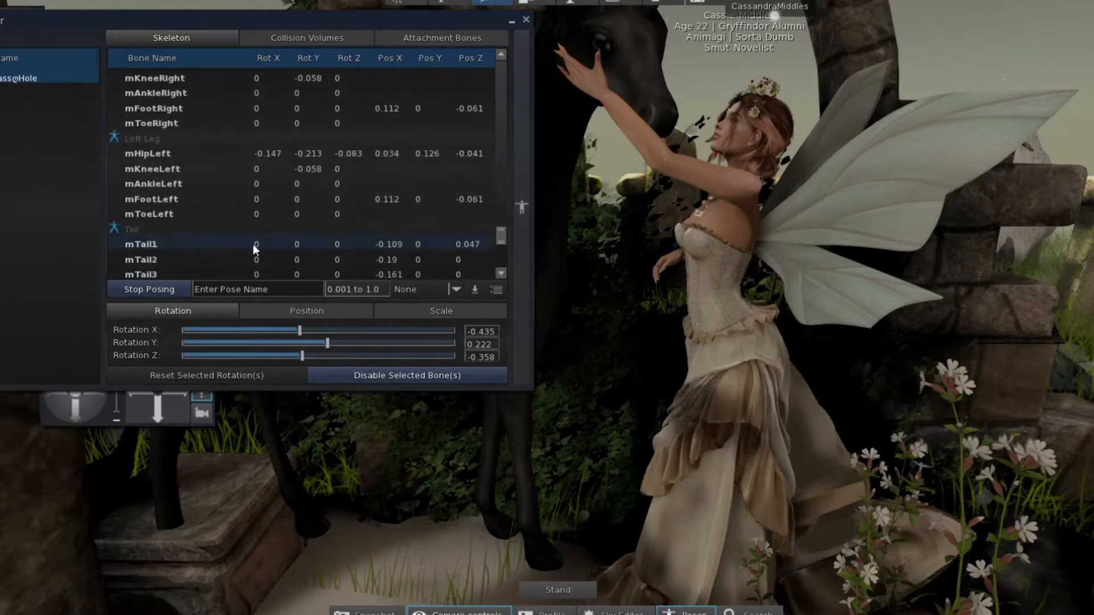
pyautogui.scroll(7, 199, 139)
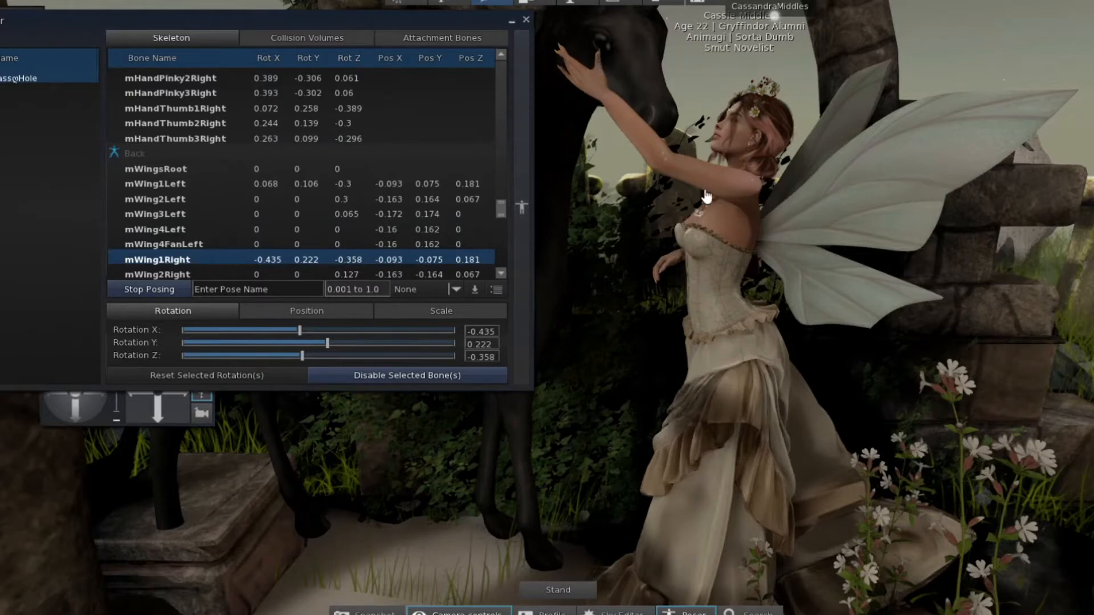
pyautogui.scroll(8, 305, 156)
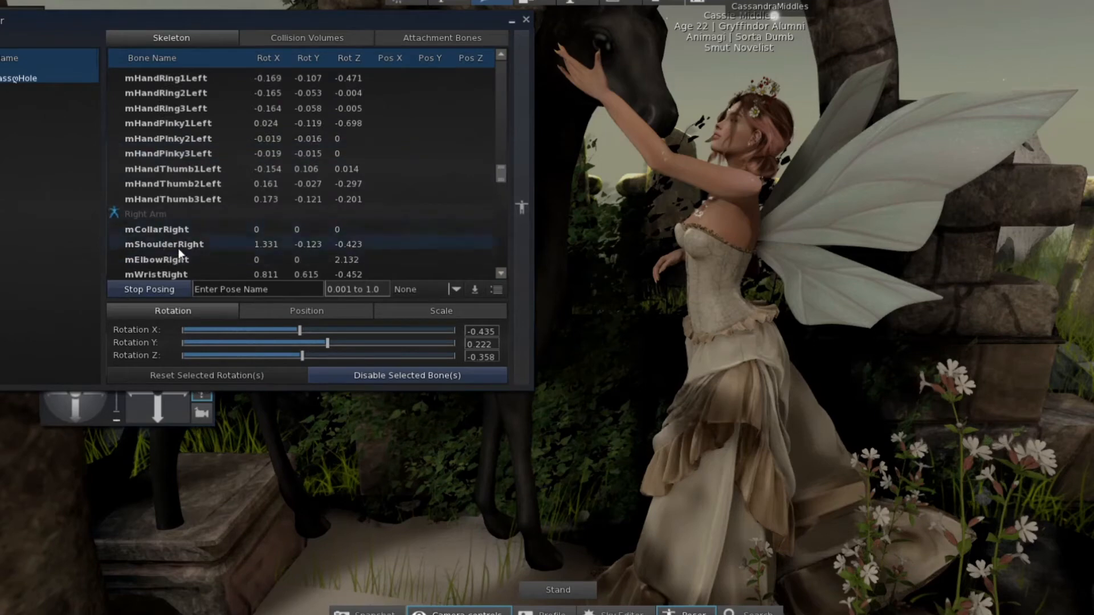
pyautogui.scroll(6, 176, 155)
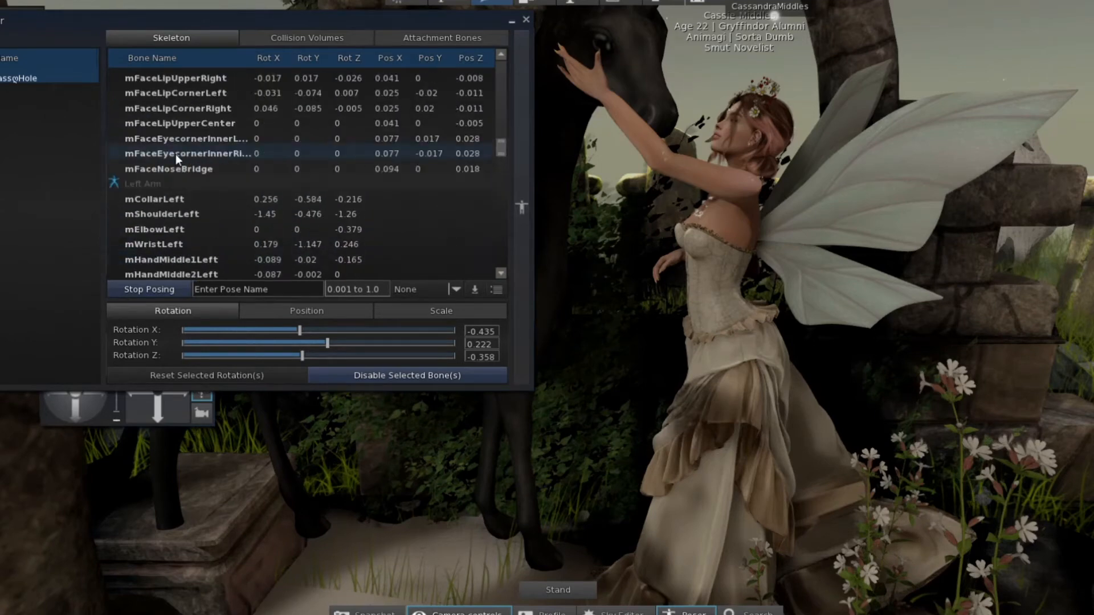
pyautogui.click(172, 215)
pyautogui.moveTo(306, 343); pyautogui.dragTo(260, 350)
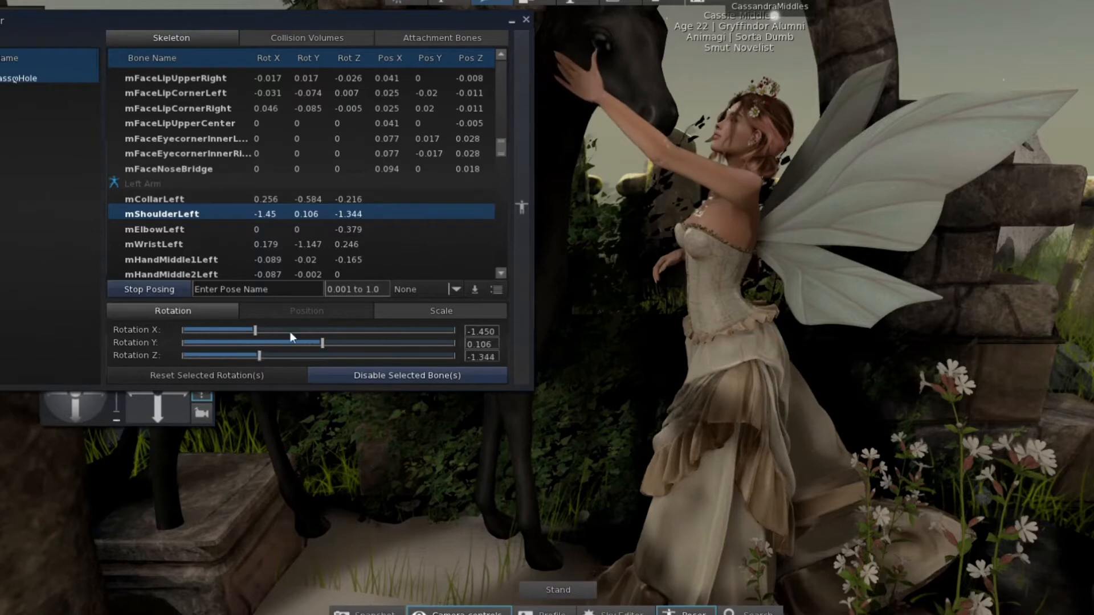
pyautogui.moveTo(325, 339); pyautogui.dragTo(252, 341)
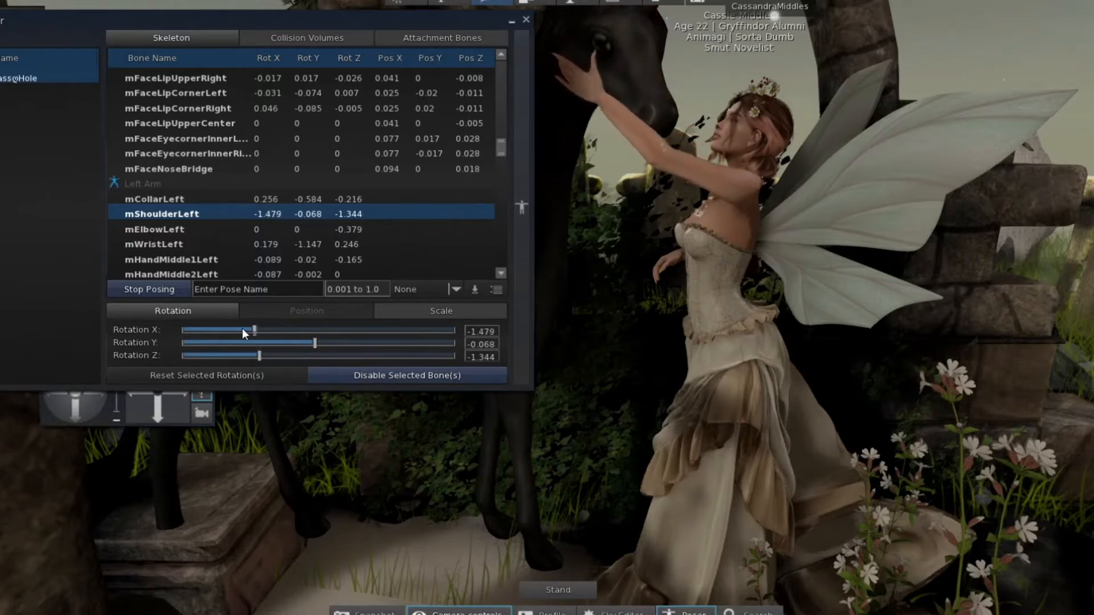
pyautogui.click(139, 200)
pyautogui.moveTo(291, 343); pyautogui.dragTo(313, 351)
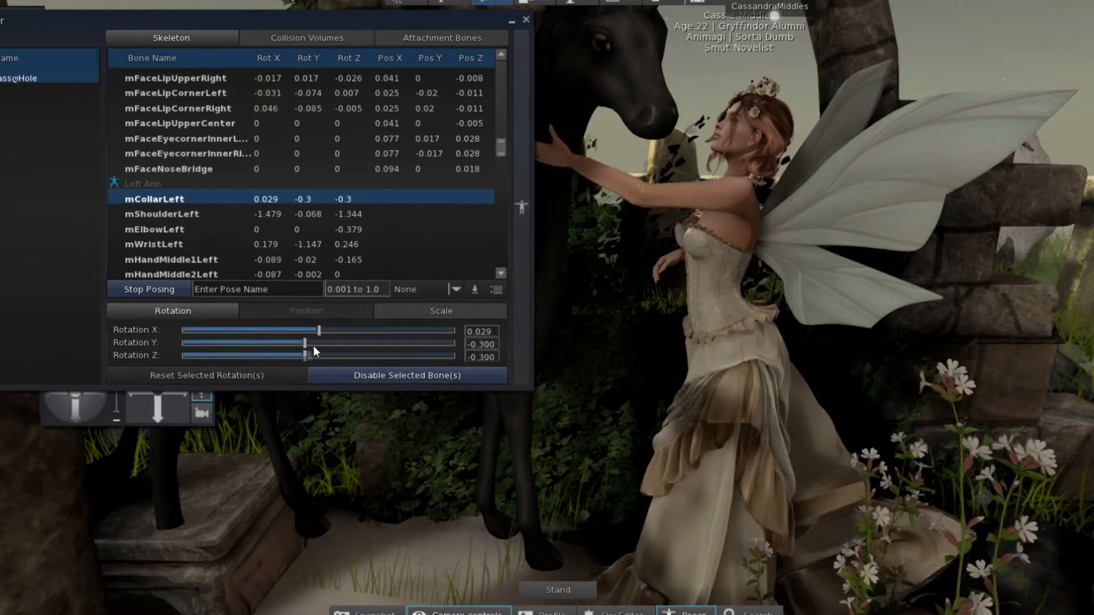
# Reset the rotations of the mCollarLeft and mShoulderLeft bones.
pyautogui.click(222, 374)
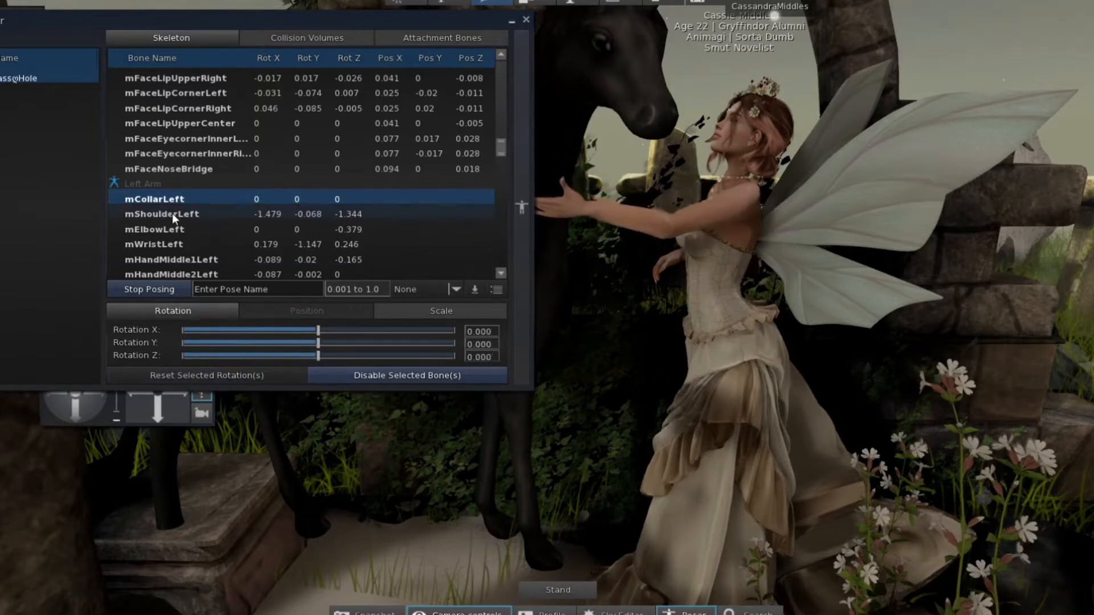
pyautogui.click(172, 214)
pyautogui.click(211, 378)
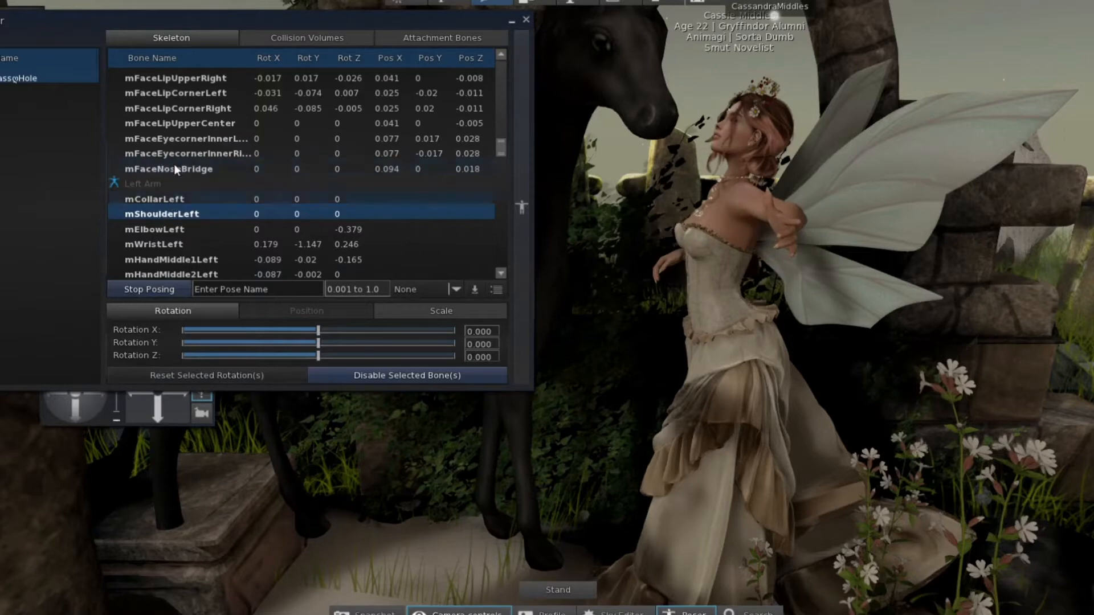
# Lean the upper body back by setting the mChest bone's Y rotation to -0.222.
pyautogui.scroll(10, 180, 135)
pyautogui.scroll(6, 180, 132)
pyautogui.click(143, 186)
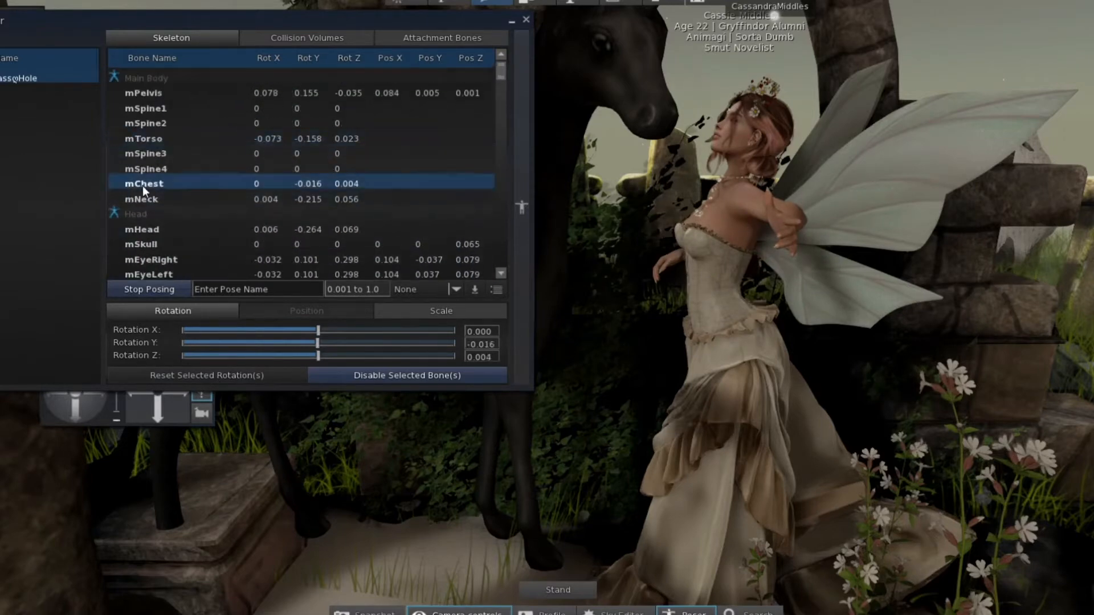
pyautogui.click(313, 344)
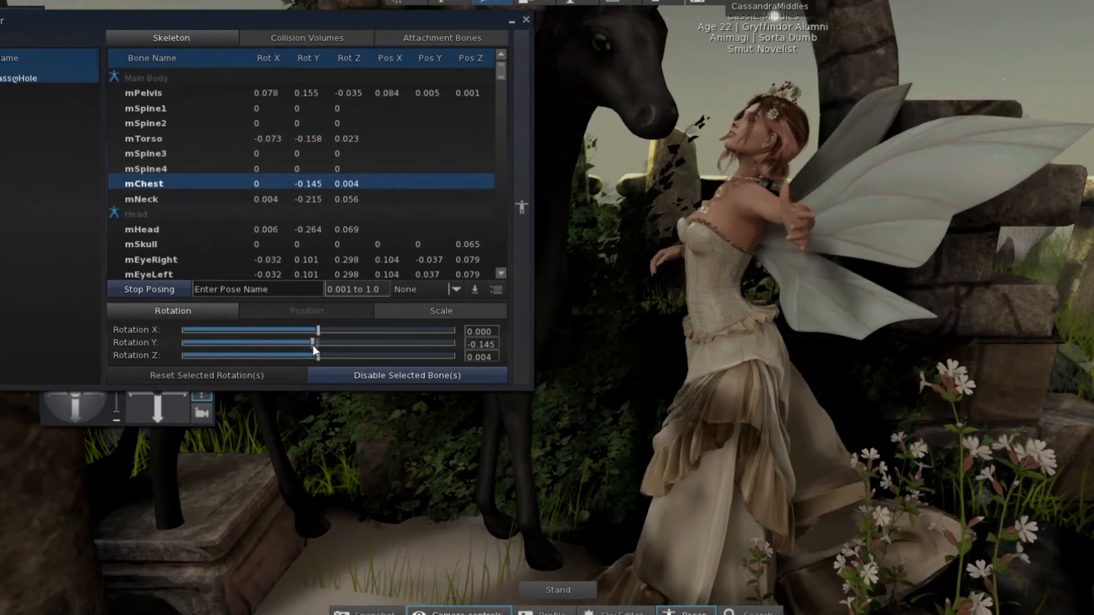
pyautogui.moveTo(312, 346); pyautogui.dragTo(309, 347)
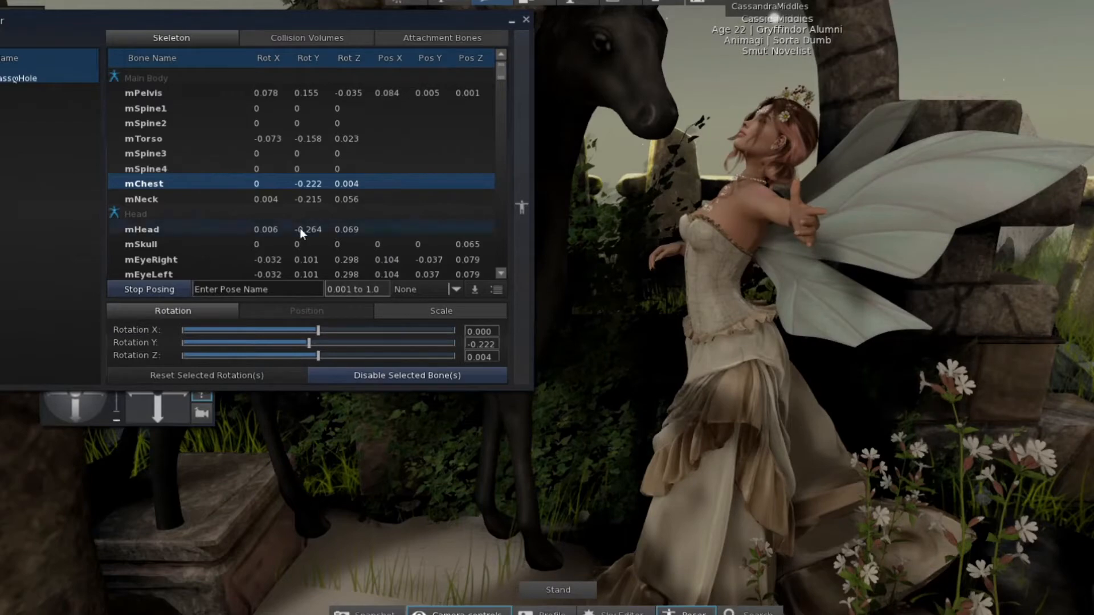
# Tilt the neck forward by rotating the mNeck bone to Y 0.454 and Z -0.01.
pyautogui.scroll(-10, 299, 228)
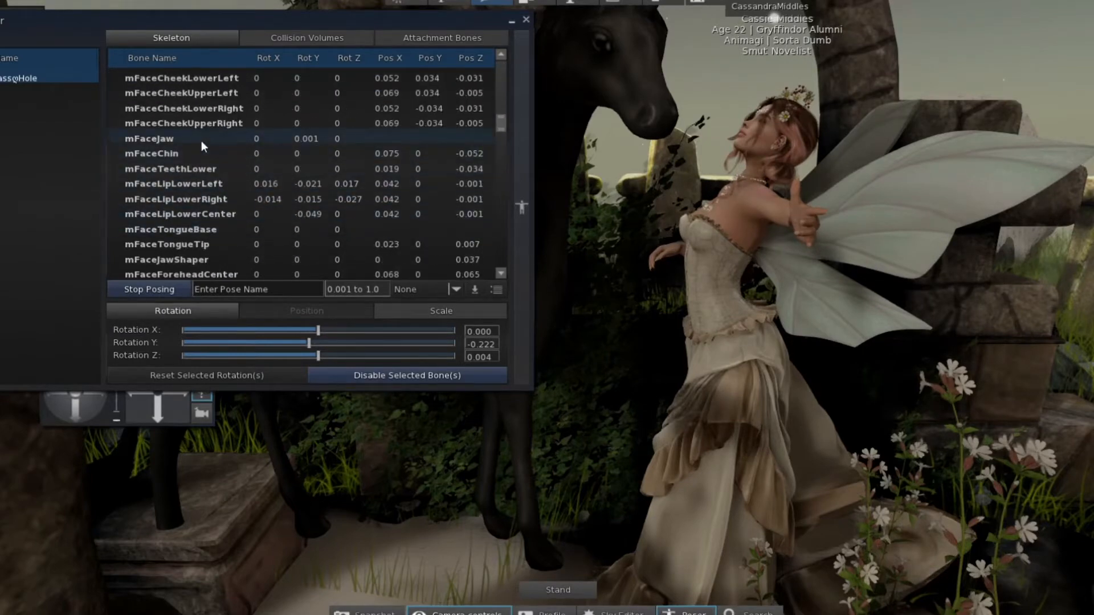
pyautogui.scroll(10, 201, 141)
pyautogui.scroll(-1, 170, 162)
pyautogui.click(144, 183)
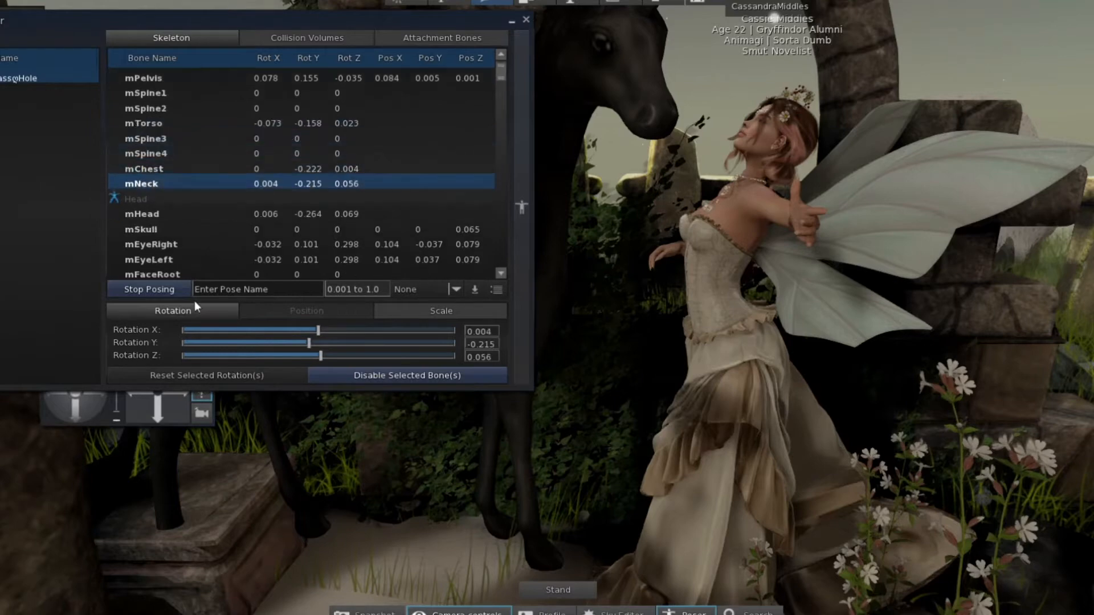
pyautogui.moveTo(313, 357); pyautogui.dragTo(340, 336)
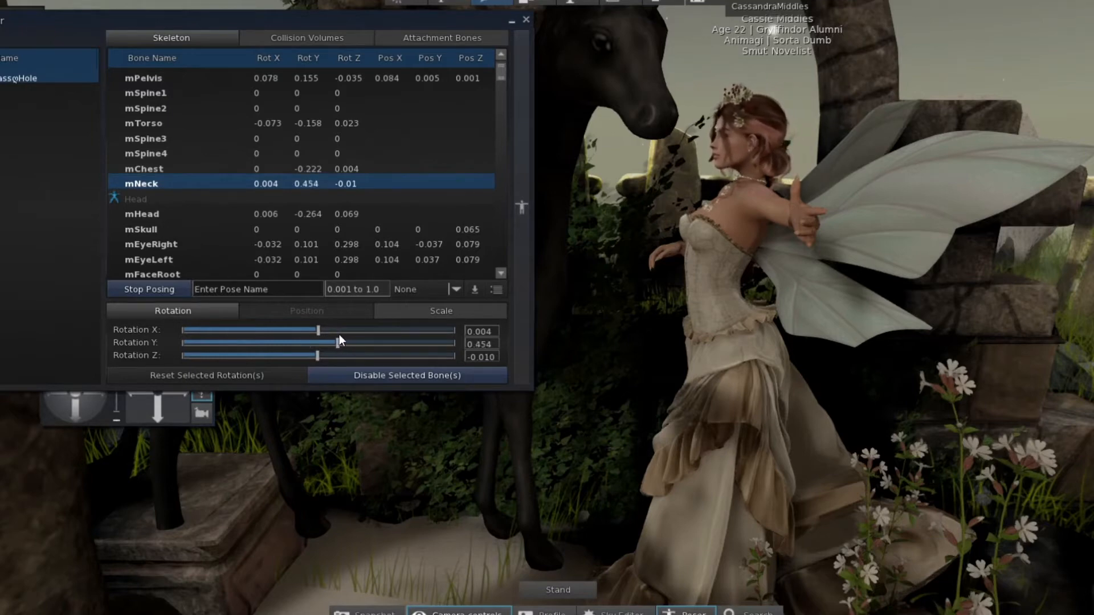
pyautogui.press('F9')
# Tip the head upwards by setting the mHead bone's Y rotation to -0.435.
pyautogui.scroll(-10, 357, 155)
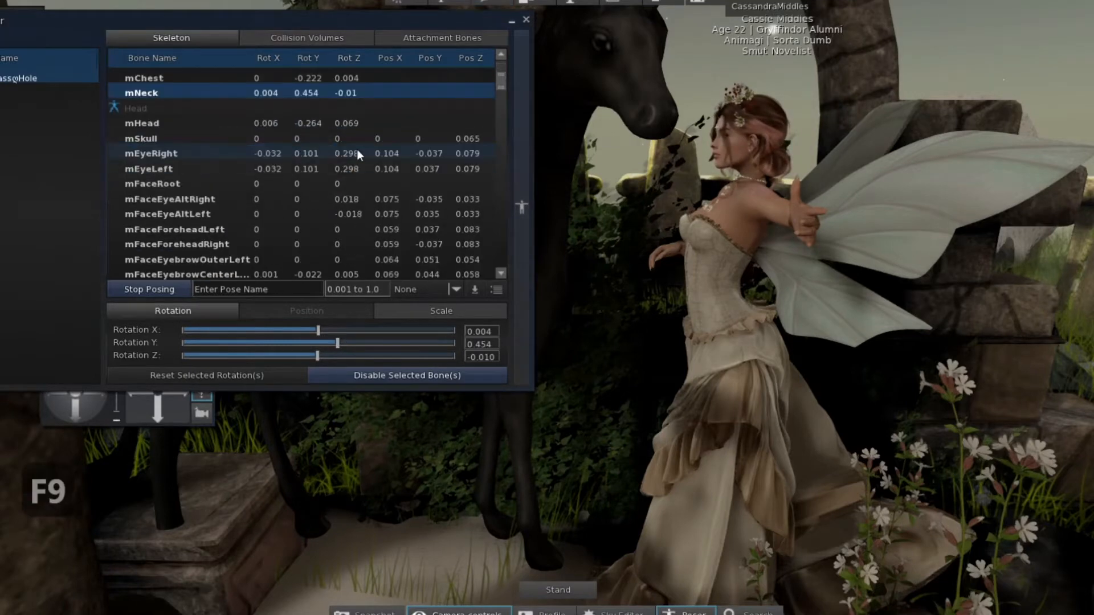
pyautogui.scroll(-1, 357, 149)
pyautogui.scroll(9, 356, 149)
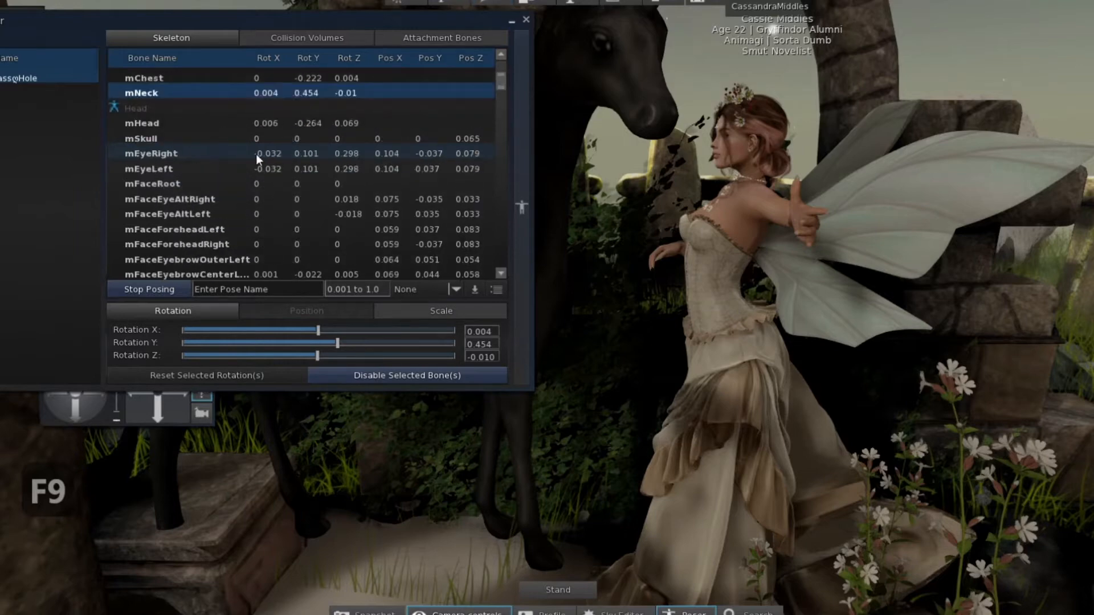
pyautogui.click(210, 122)
pyautogui.moveTo(307, 342); pyautogui.dragTo(300, 340)
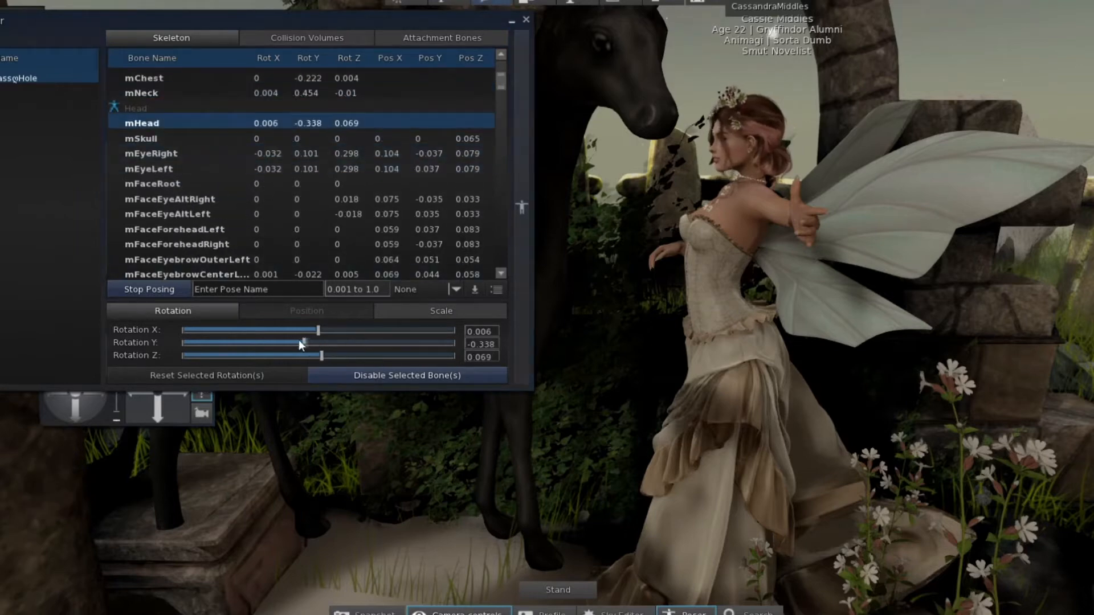
# Swing the left arm towards the black unicorn by rotating mCollarLeft to X -0.319, Y -0.609, Z -0.938.
pyautogui.scroll(-15, 256, 245)
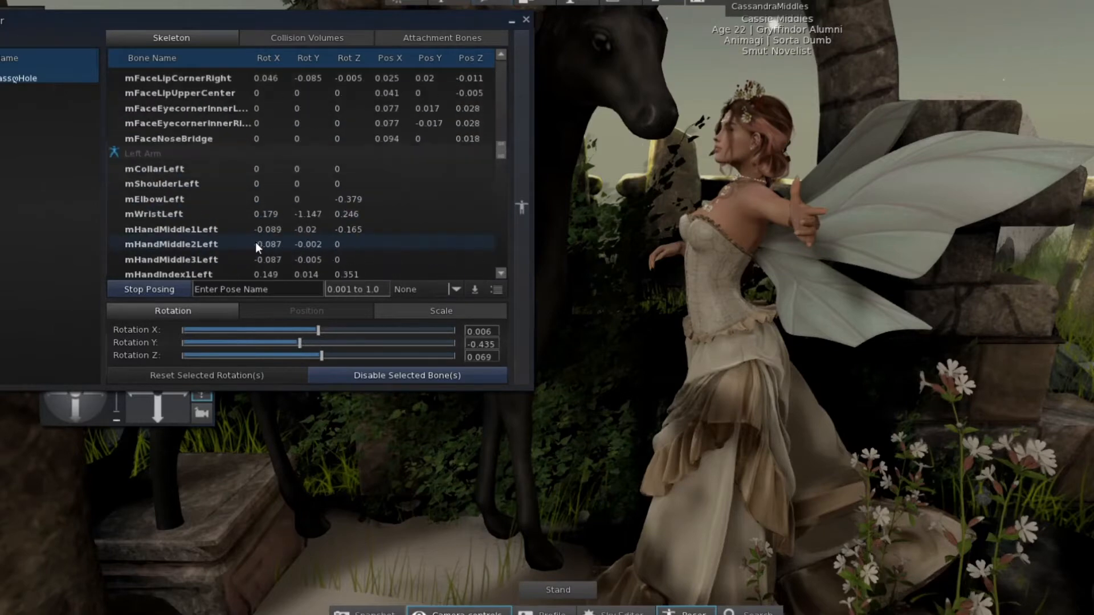
pyautogui.click(194, 170)
pyautogui.moveTo(319, 344); pyautogui.dragTo(292, 343)
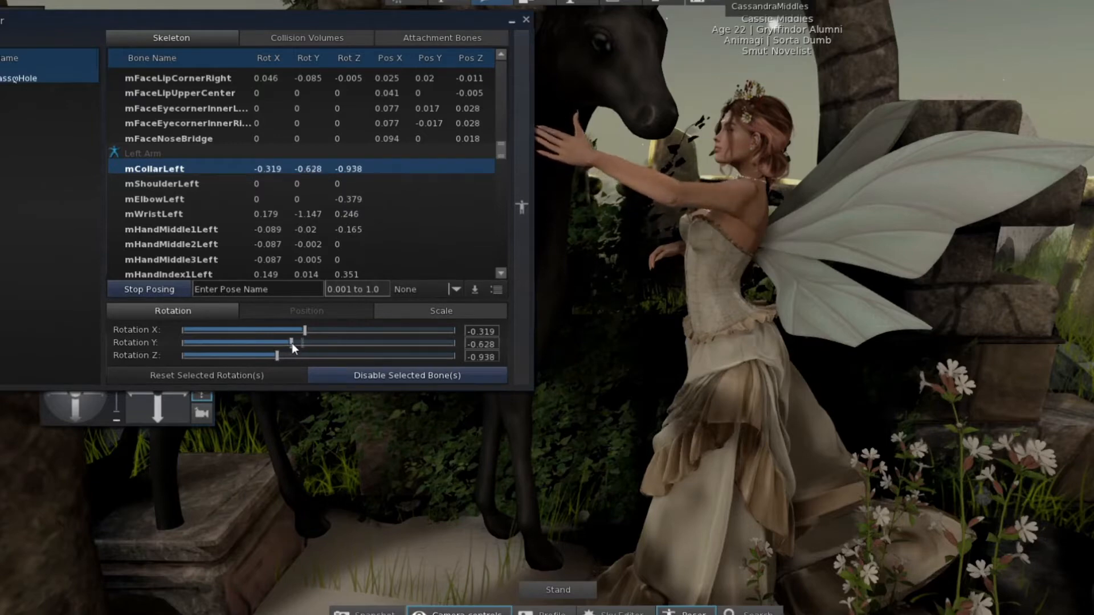
# Rotate mShoulderLeft to X -0.184, Y -0.319, Z -0.377 and bend mElbowLeft to Z -0.648 to bring the hand to the unicorn's neck.
pyautogui.click(189, 181)
pyautogui.moveTo(308, 354); pyautogui.dragTo(310, 329)
pyautogui.click(179, 199)
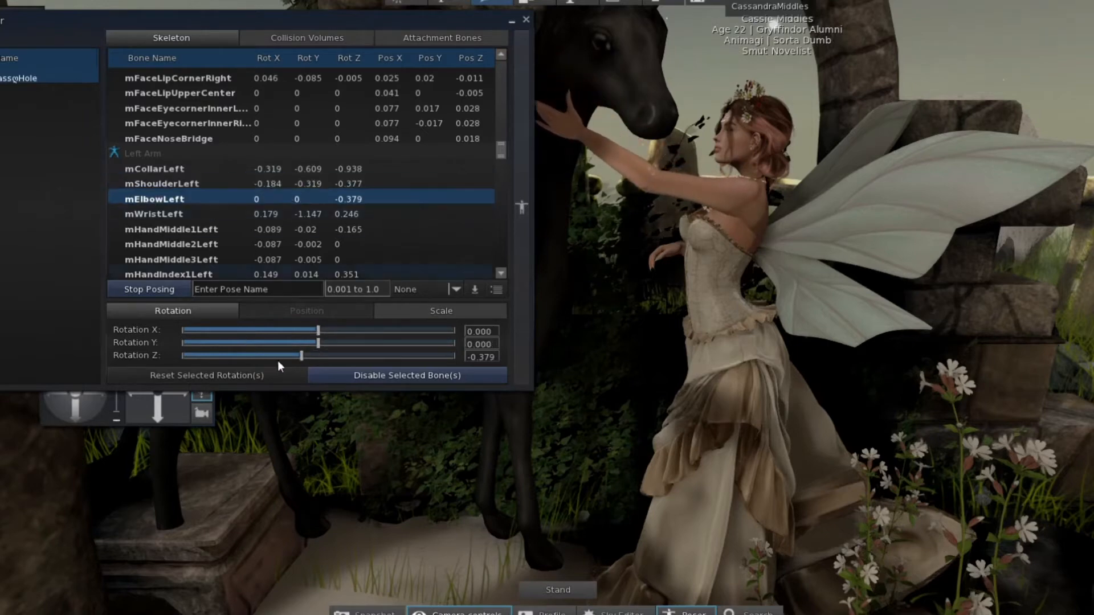
pyautogui.moveTo(302, 357)
pyautogui.mouseDown()
pyautogui.moveTo(278, 356)
pyautogui.moveTo(291, 349)
pyautogui.mouseUp()
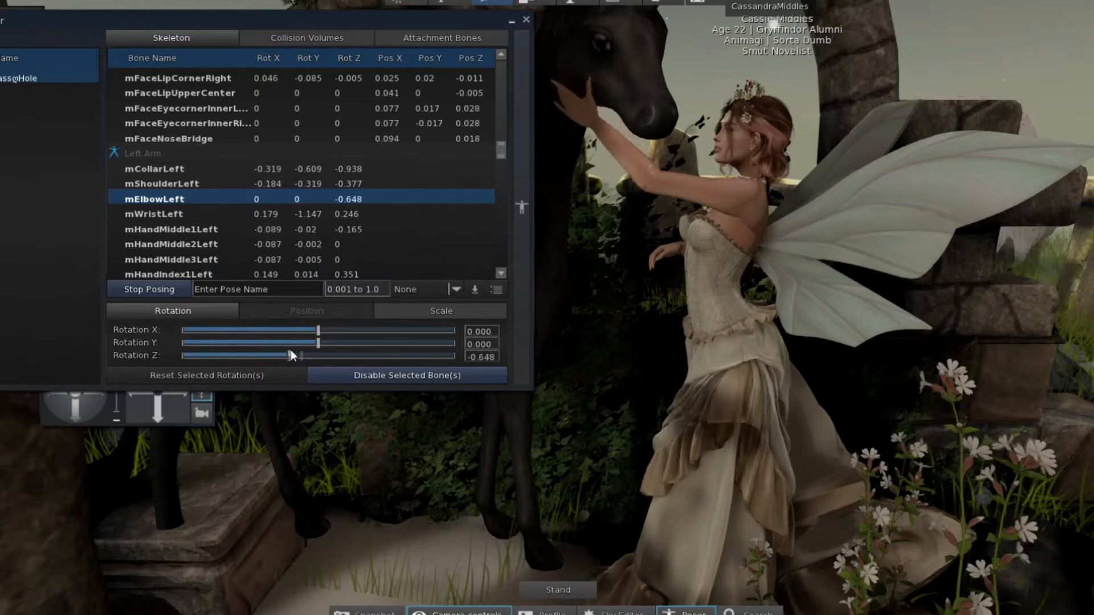
# Rotate mElbowLeft to X 0.184, Y -0.048, Z -0.783 and twist mTorso to a Z rotation of -0.396.
pyautogui.moveTo(317, 331)
pyautogui.mouseDown()
pyautogui.moveTo(285, 356)
pyautogui.moveTo(316, 345)
pyautogui.moveTo(305, 332)
pyautogui.moveTo(326, 331)
pyautogui.mouseUp()
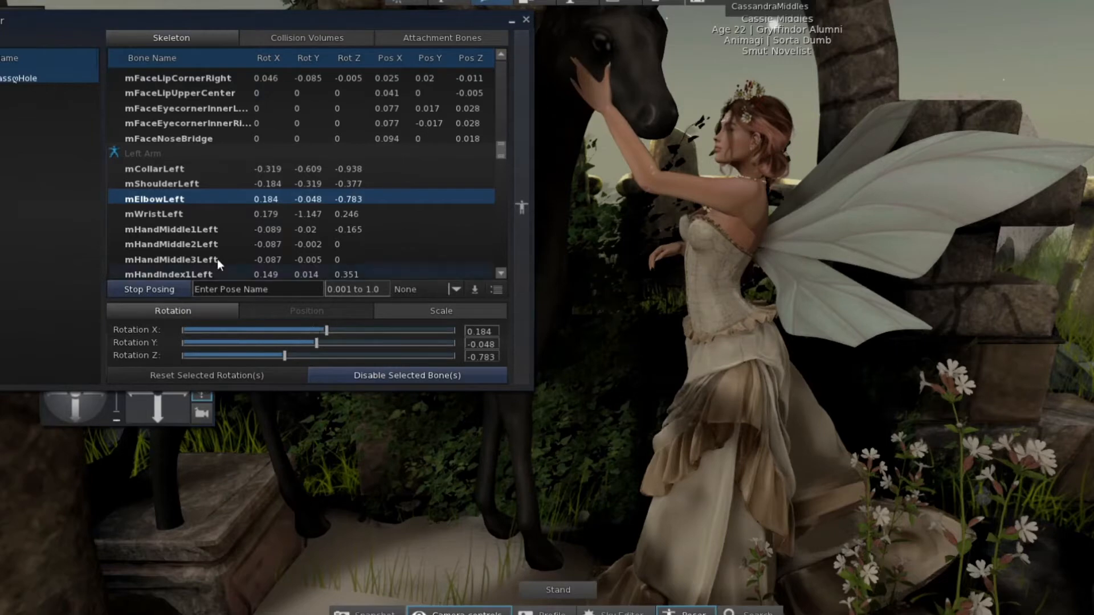
pyautogui.scroll(5, 217, 259)
pyautogui.scroll(10, 217, 258)
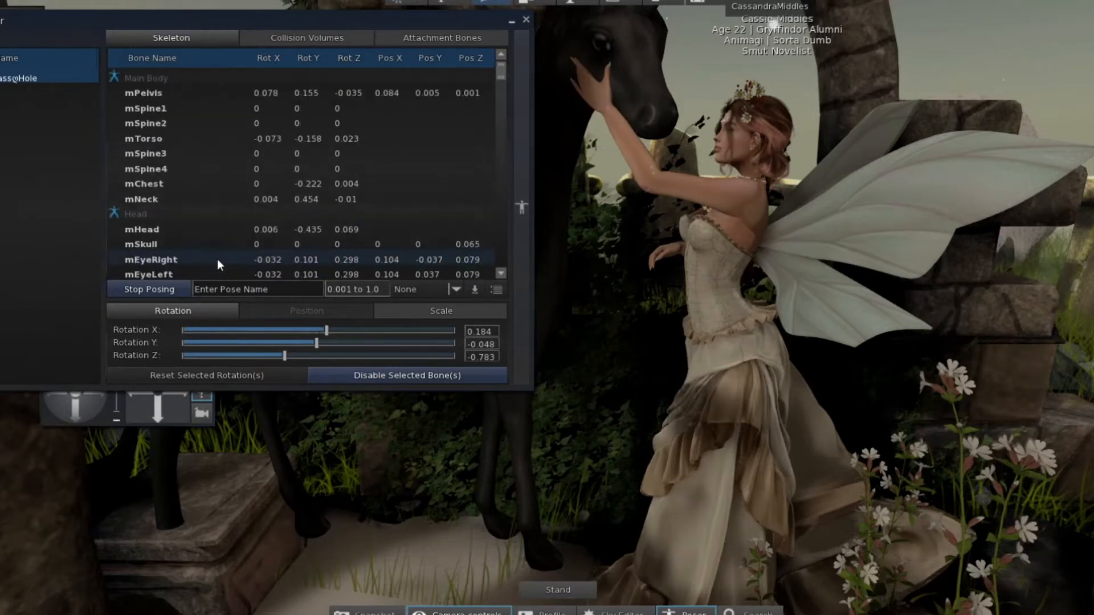
pyautogui.click(183, 137)
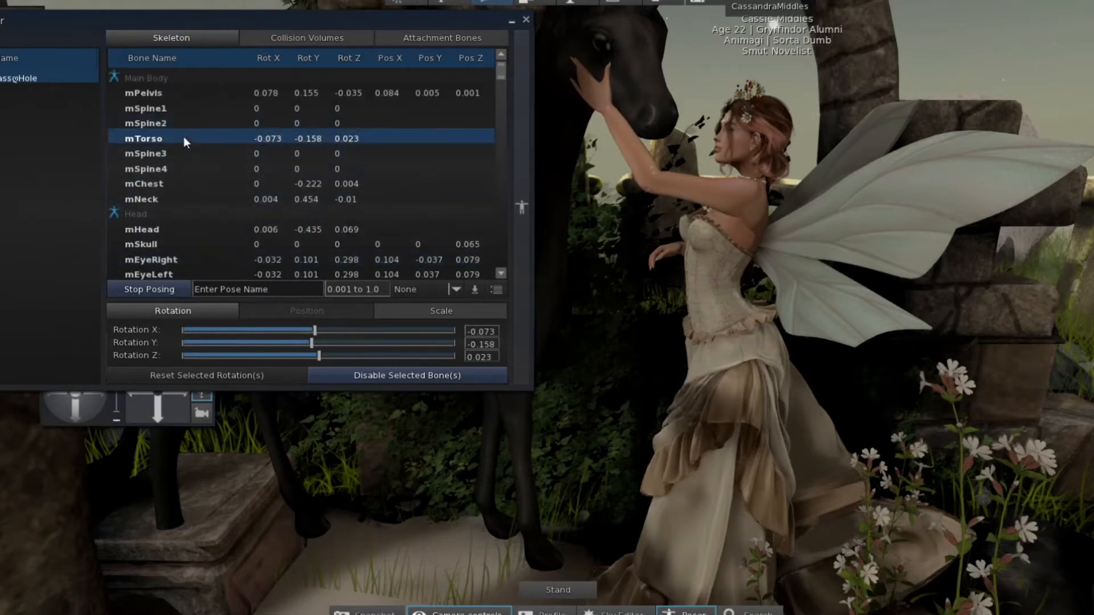
pyautogui.moveTo(320, 357)
pyautogui.mouseDown()
pyautogui.moveTo(337, 352)
pyautogui.moveTo(280, 363)
pyautogui.moveTo(302, 354)
pyautogui.mouseUp()
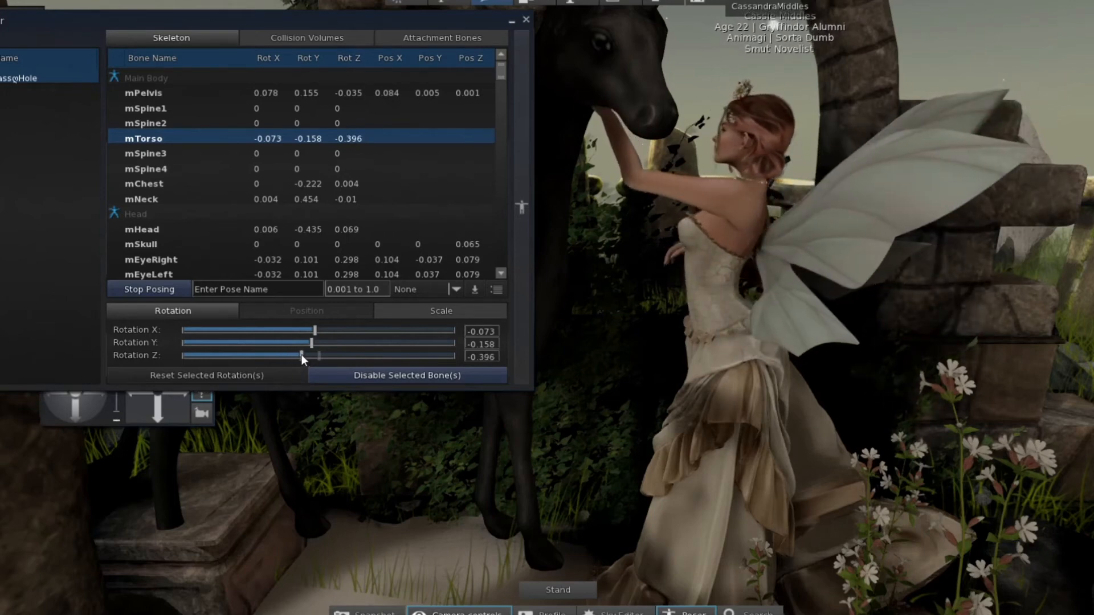
# Twist mChest to a Z rotation of 0.222 and rotate mHead to X 0.068, Y -0.706, Z 0.377.
pyautogui.click(163, 185)
pyautogui.moveTo(318, 356); pyautogui.dragTo(328, 354)
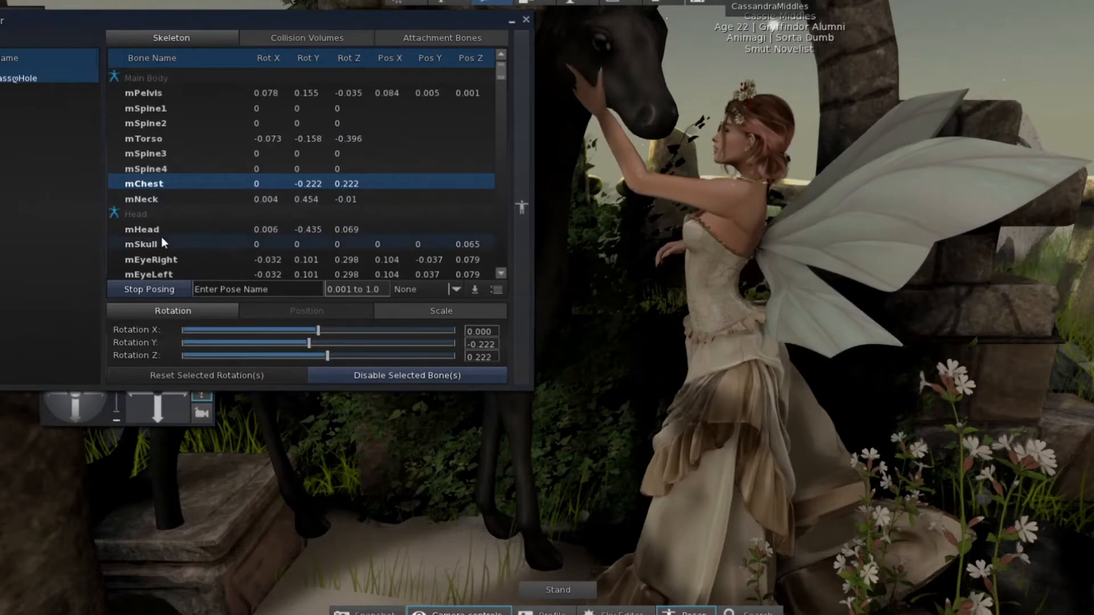
pyautogui.scroll(-4, 162, 237)
pyautogui.scroll(3, 162, 237)
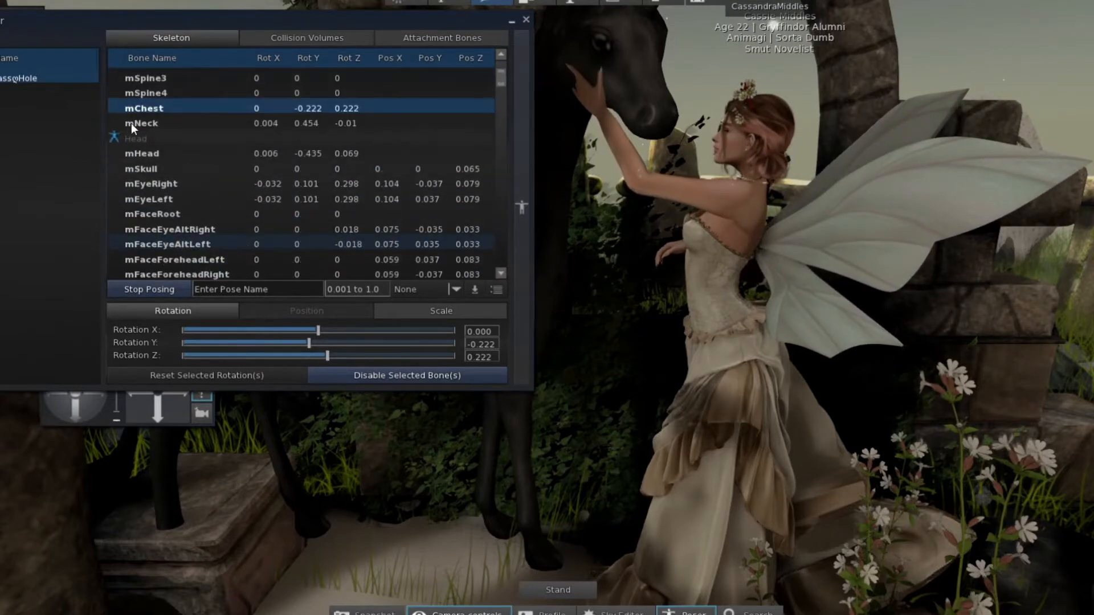
pyautogui.click(149, 154)
pyautogui.moveTo(300, 344)
pyautogui.mouseDown()
pyautogui.moveTo(289, 347)
pyautogui.moveTo(335, 356)
pyautogui.moveTo(326, 330)
pyautogui.moveTo(311, 339)
pyautogui.moveTo(333, 331)
pyautogui.moveTo(317, 344)
pyautogui.mouseUp()
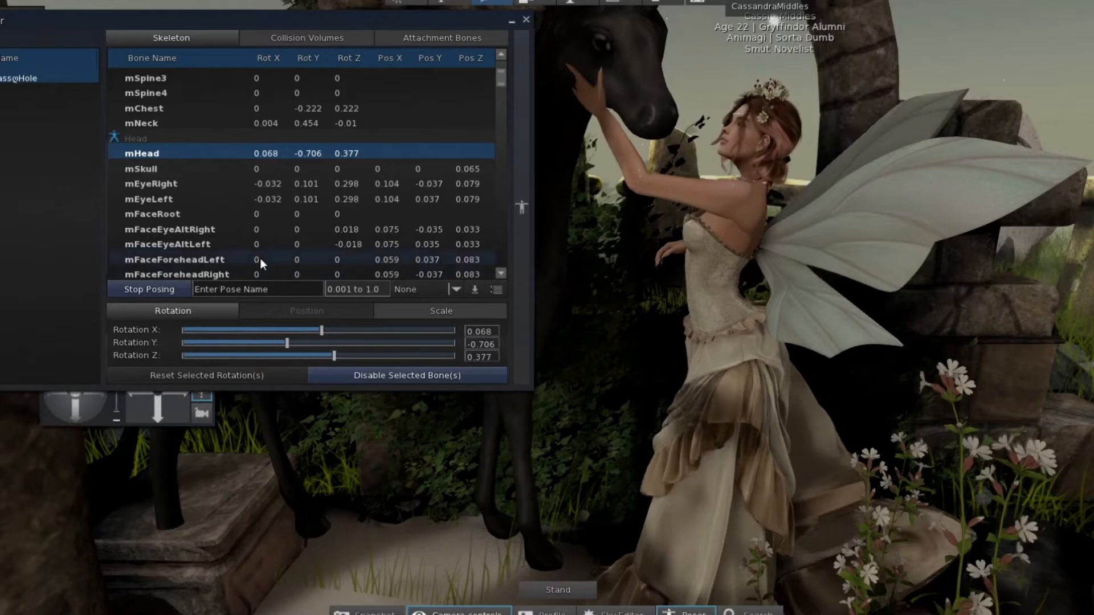
# Rotate the right leg's mHipRight bone to X -0.222, Y -0.087, Z -0.358.
pyautogui.scroll(-10, 259, 258)
pyautogui.scroll(-8, 260, 258)
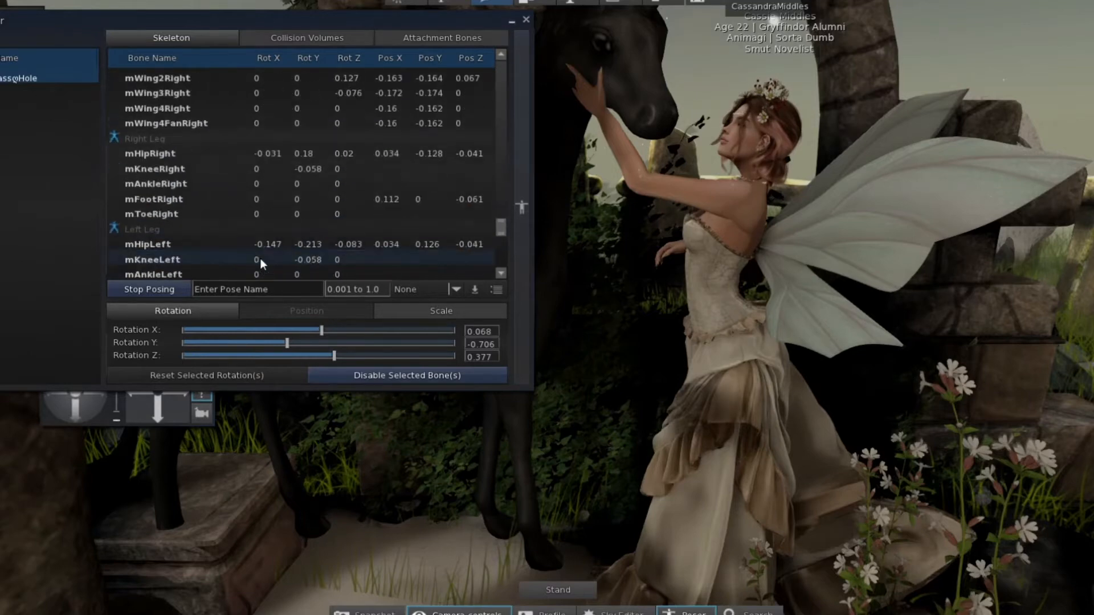
pyautogui.scroll(3, 260, 258)
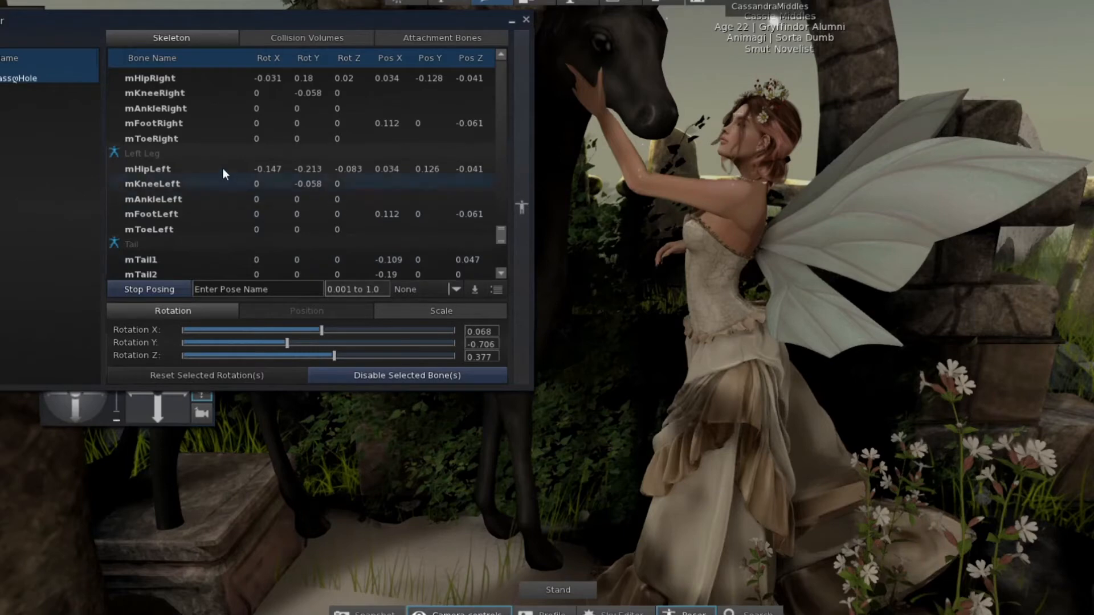
pyautogui.click(166, 80)
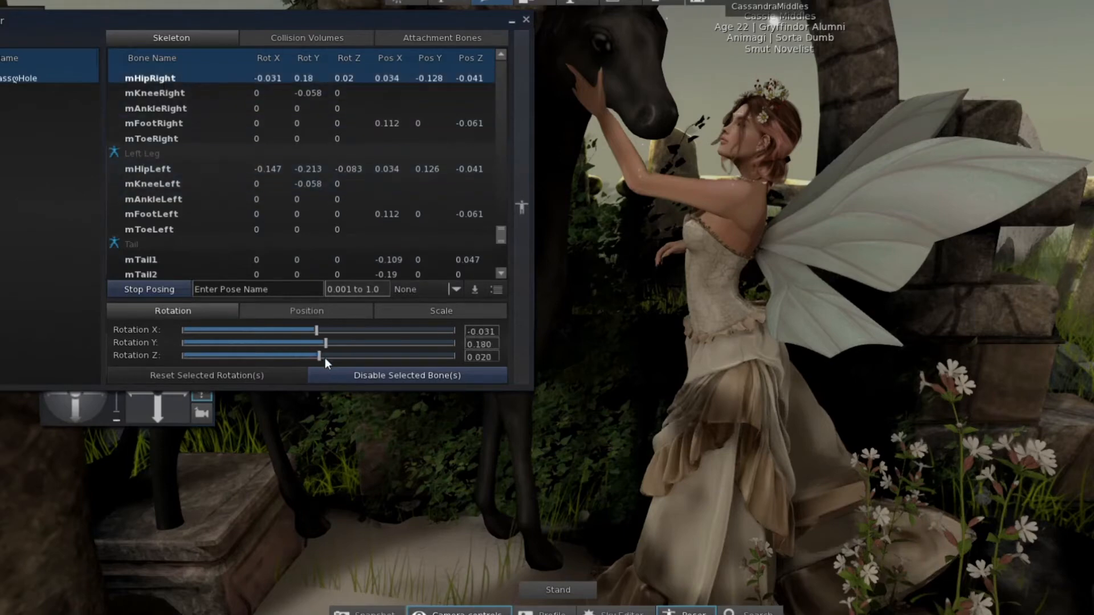
pyautogui.moveTo(320, 344)
pyautogui.mouseDown()
pyautogui.moveTo(299, 340)
pyautogui.moveTo(316, 342)
pyautogui.moveTo(300, 357)
pyautogui.moveTo(325, 330)
pyautogui.moveTo(309, 335)
pyautogui.mouseUp()
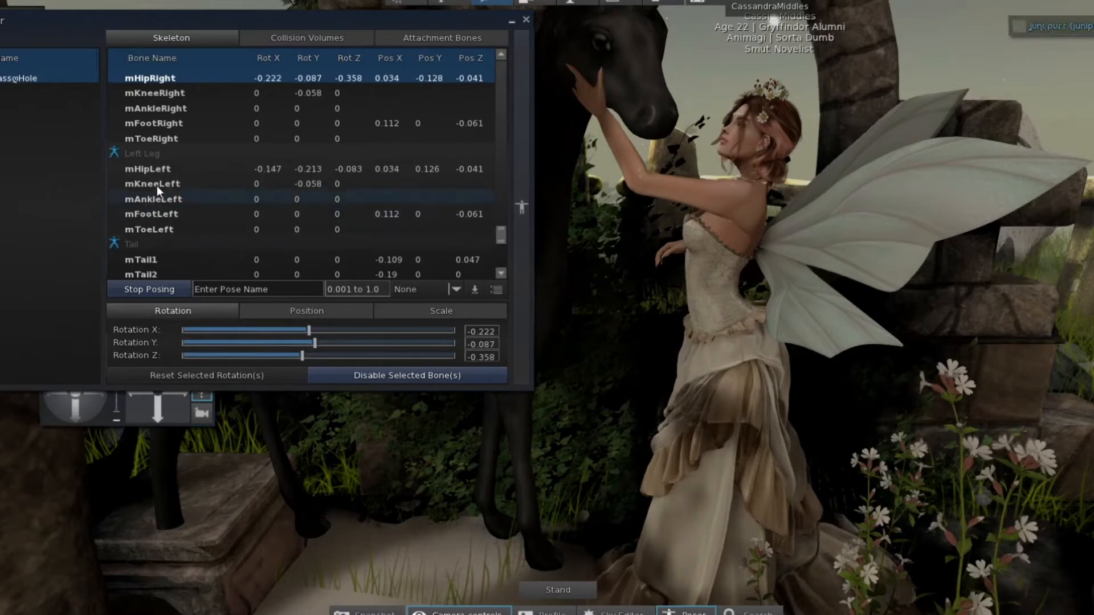
# Rotate the left leg's mHipLeft bone to X 0.01, Y 0.068, Z -0.358 and close the pose editor.
pyautogui.click(178, 168)
pyautogui.moveTo(305, 354); pyautogui.dragTo(320, 328)
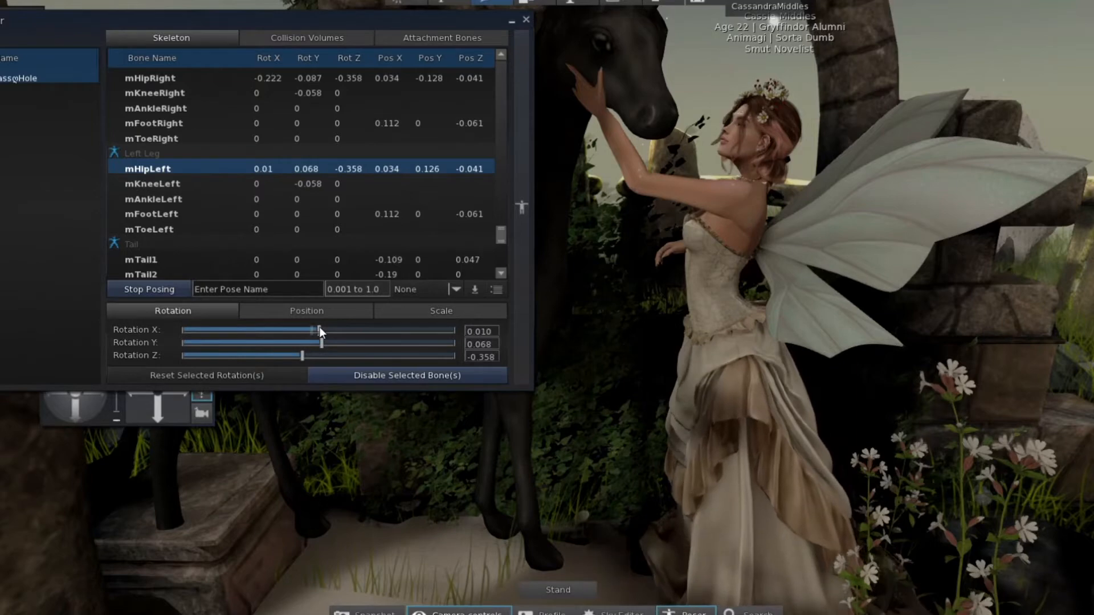
pyautogui.click(524, 20)
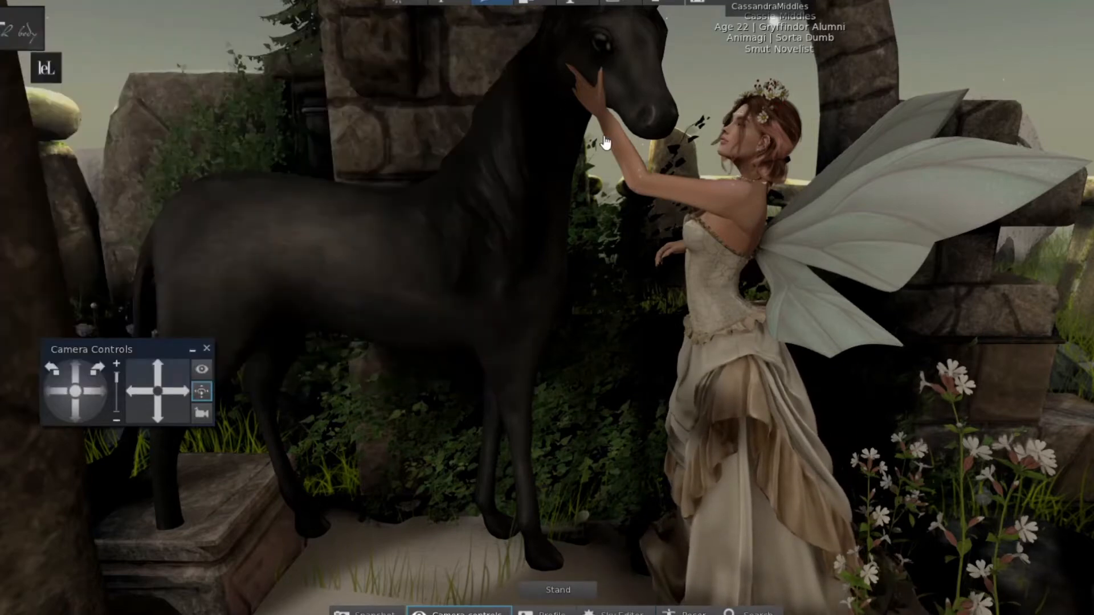
# Lower the black unicorn and bring it closer to the fairy, to about X 73.304, Y 77.880, Z 402.592.
pyautogui.rightClick(536, 149)
pyautogui.click(567, 171)
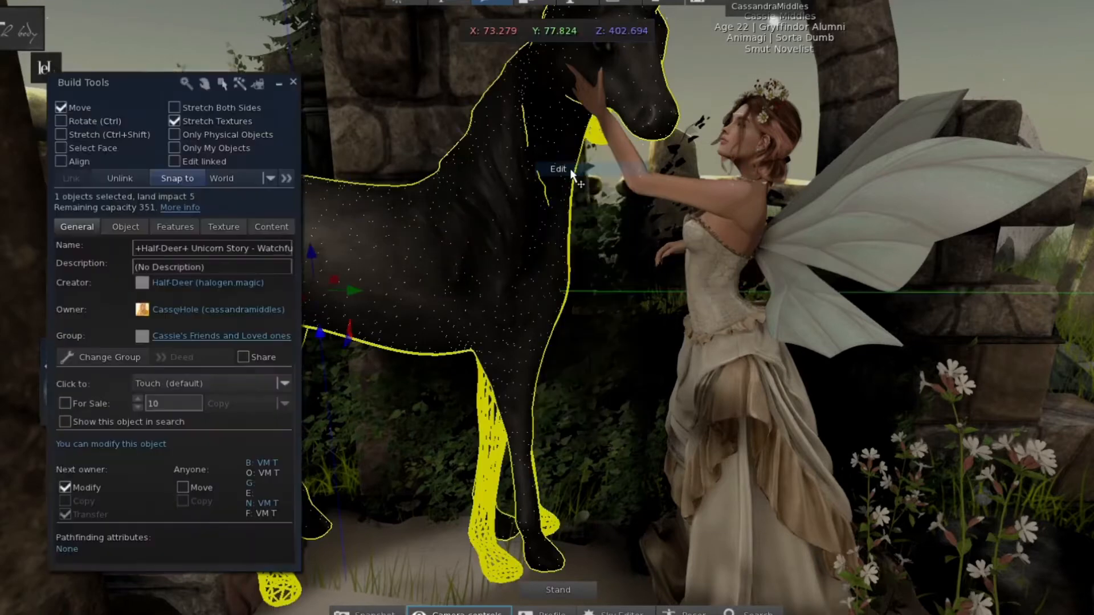
pyautogui.moveTo(316, 250); pyautogui.dragTo(321, 284)
pyautogui.moveTo(336, 285); pyautogui.dragTo(327, 329)
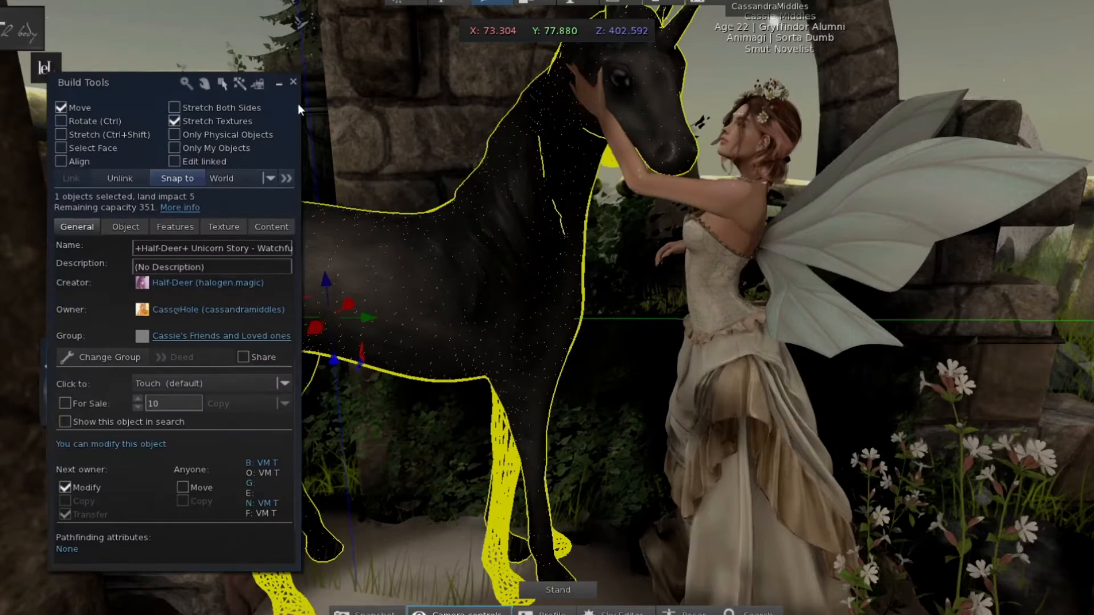
pyautogui.click(295, 82)
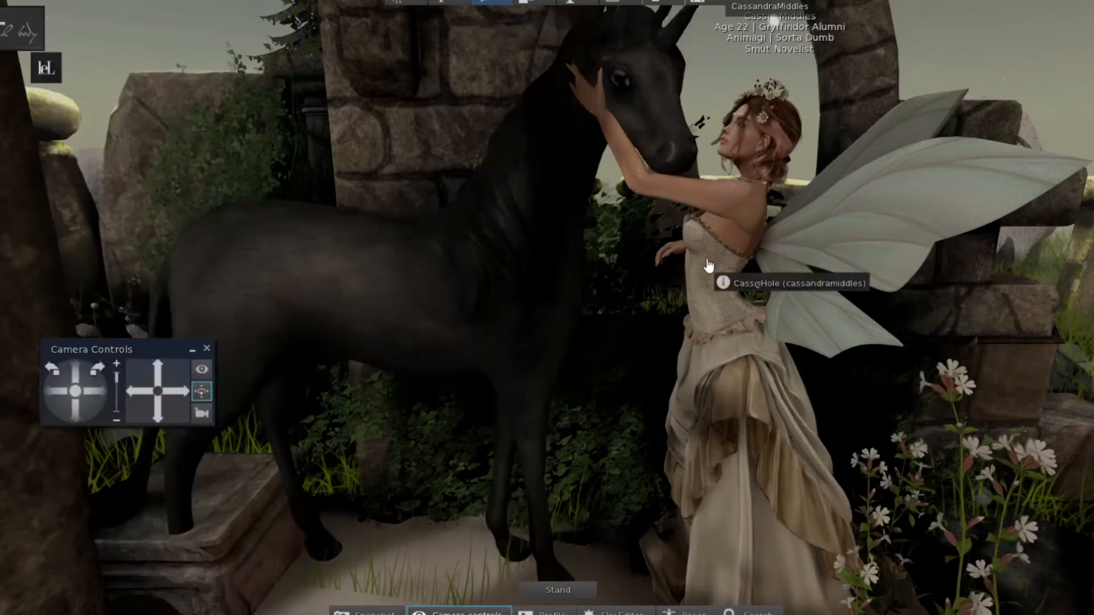
# Examine the fairy's face, neckline and outstretched hand against the unicorn's head from closer camera angles.
pyautogui.hotkey('ctrl', '0')
pyautogui.hotkey('ctrl', '0')
pyautogui.hotkey('ctrl', '0')
pyautogui.hotkey('ctrl', '0')
pyautogui.hotkey('ctrl', '0')
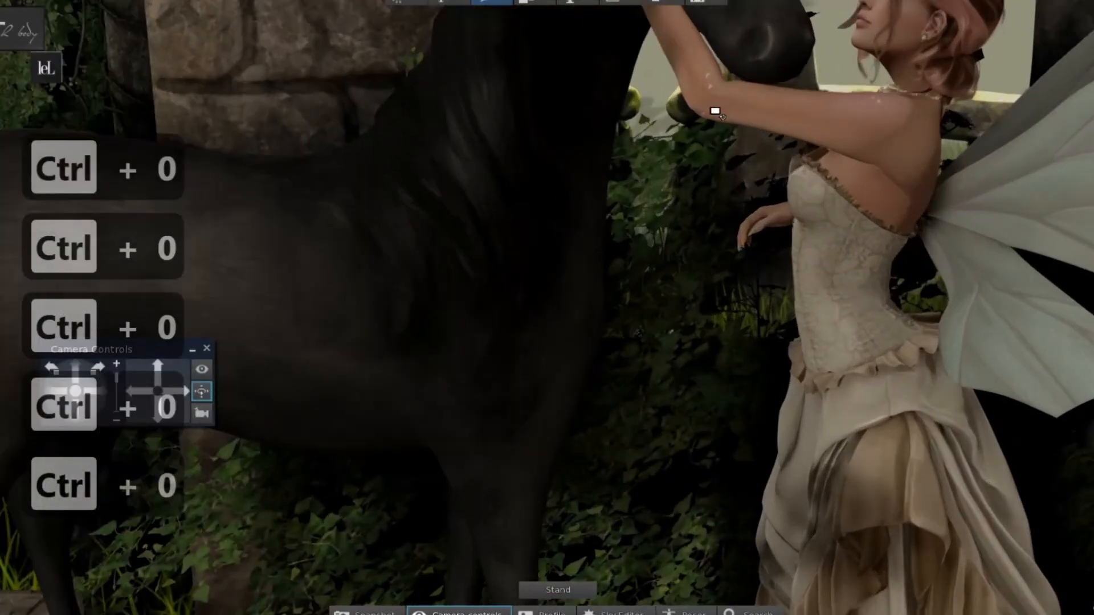
pyautogui.keyDown('ctrl'); pyautogui.keyDown('alt'); pyautogui.moveTo(715, 111); pyautogui.dragTo(557, 293); pyautogui.keyUp('alt'); pyautogui.keyUp('ctrl')
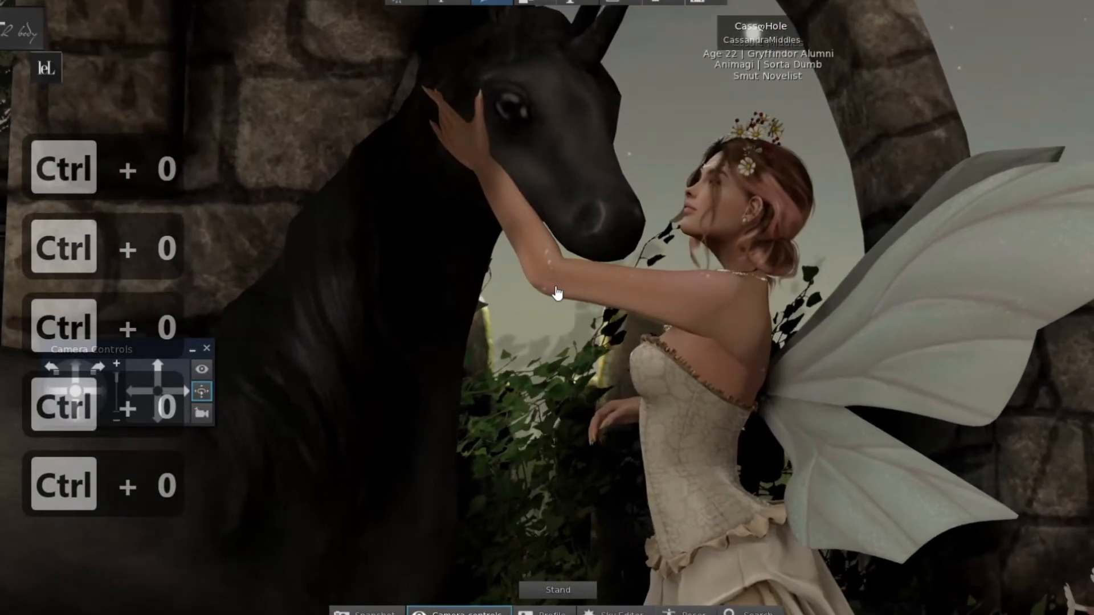
pyautogui.keyDown('ctrl'); pyautogui.keyDown('alt'); pyautogui.moveTo(571, 296); pyautogui.dragTo(604, 303); pyautogui.keyUp('alt'); pyautogui.keyUp('ctrl')
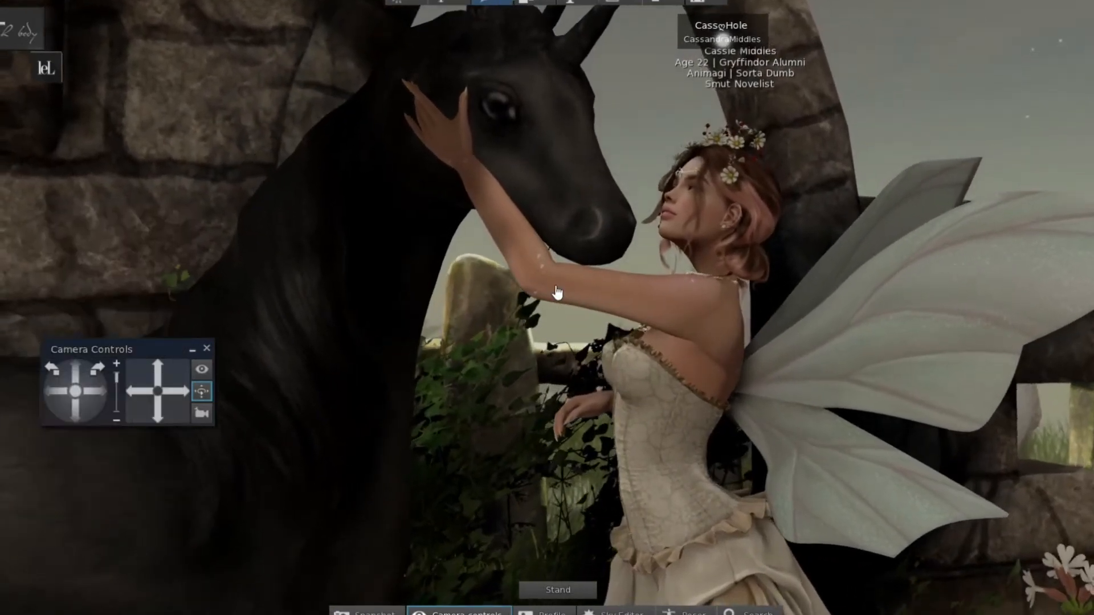
pyautogui.keyDown('ctrl'); pyautogui.keyDown('alt'); pyautogui.moveTo(617, 382); pyautogui.dragTo(556, 288); pyautogui.keyUp('alt'); pyautogui.keyUp('ctrl')
pyautogui.keyDown('ctrl'); pyautogui.keyDown('alt'); pyautogui.moveTo(495, 199); pyautogui.dragTo(547, 282); pyautogui.keyUp('alt'); pyautogui.keyUp('ctrl')
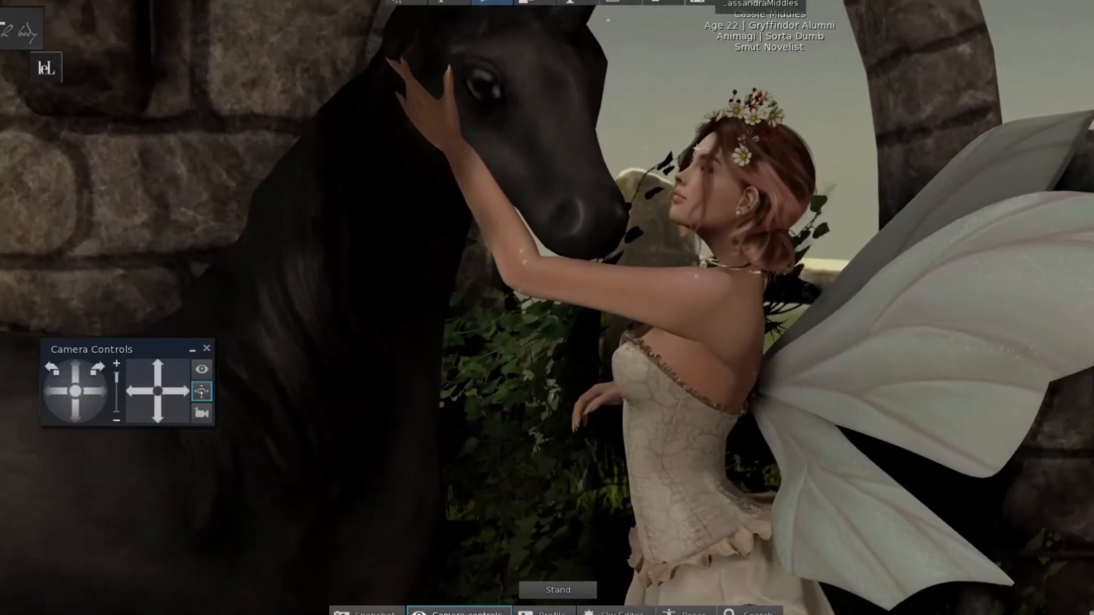
pyautogui.hotkey('ctrl', '0')
pyautogui.hotkey('ctrl', '0')
pyautogui.hotkey('ctrl', '0')
pyautogui.hotkey('ctrl', '0')
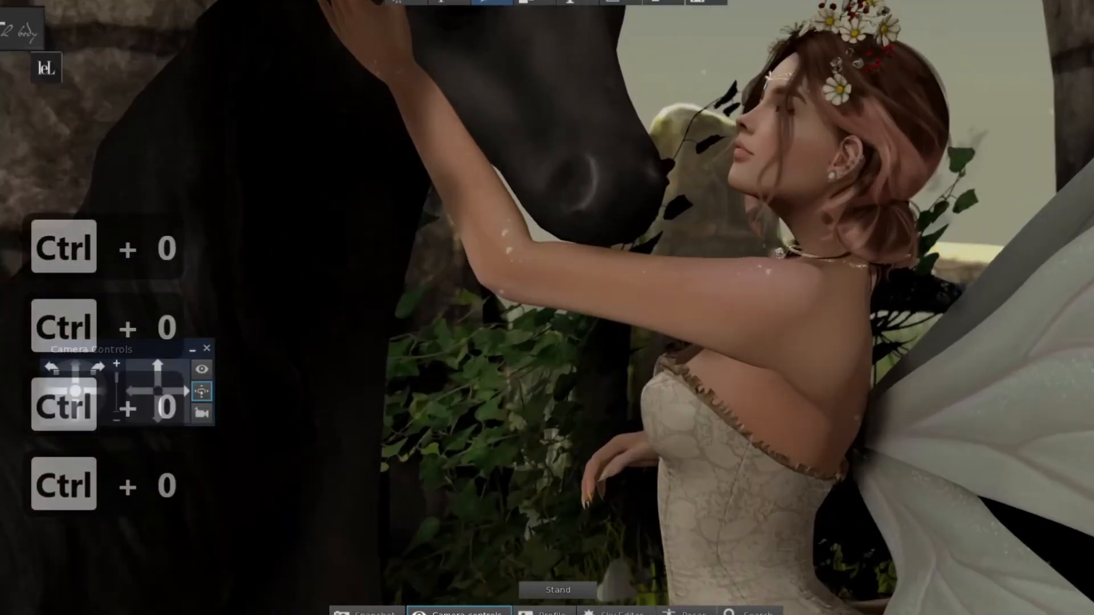
pyautogui.moveTo(595, 274)
pyautogui.keyDown('alt'); pyautogui.mouseDown()
pyautogui.moveTo(589, 288)
pyautogui.moveTo(600, 288)
pyautogui.mouseUp(); pyautogui.keyUp('alt')
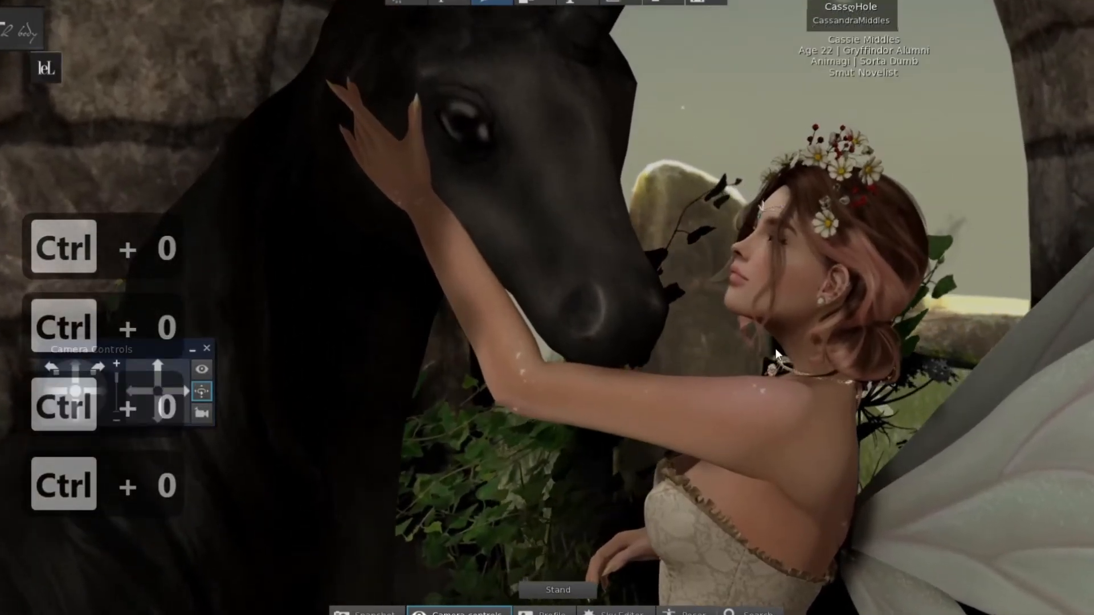
# Try to nudge the unrigged rose necklace into place on the fairy's neck.
pyautogui.rightClick(773, 371)
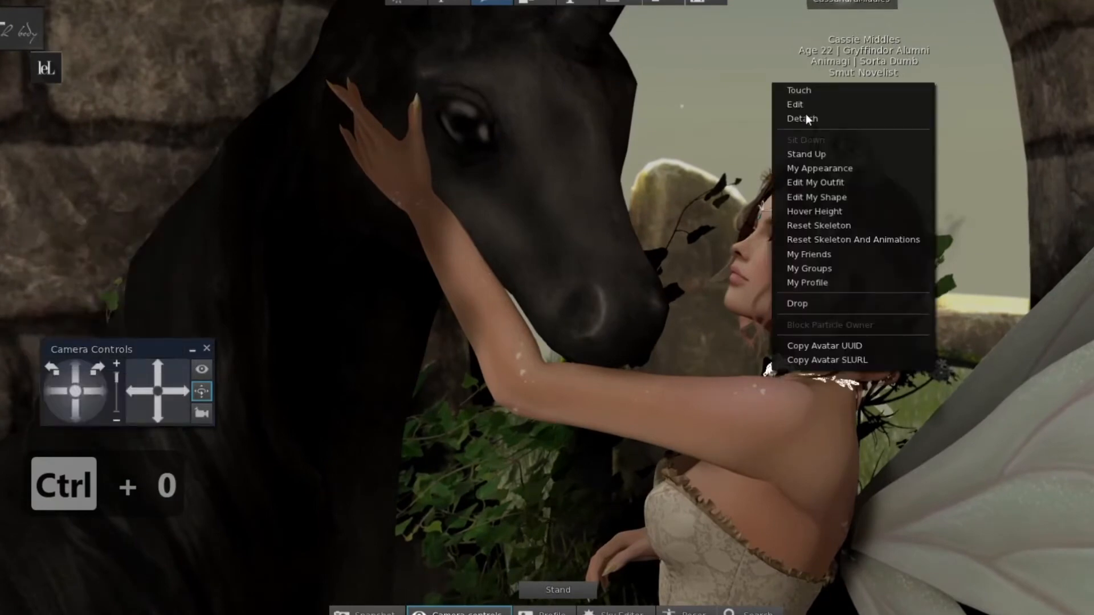
pyautogui.click(819, 103)
pyautogui.moveTo(785, 381); pyautogui.dragTo(788, 378)
# Lower the Resolution and Brightness of the Screen Space Reflections and finish editing the necklace.
pyautogui.press('F1')
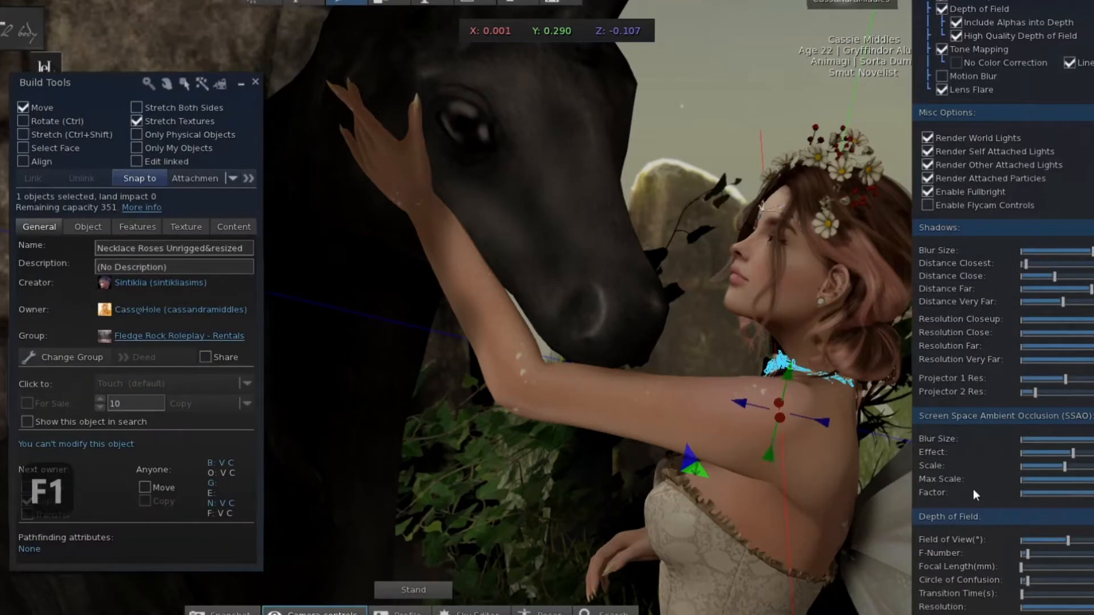
pyautogui.scroll(-8, 973, 489)
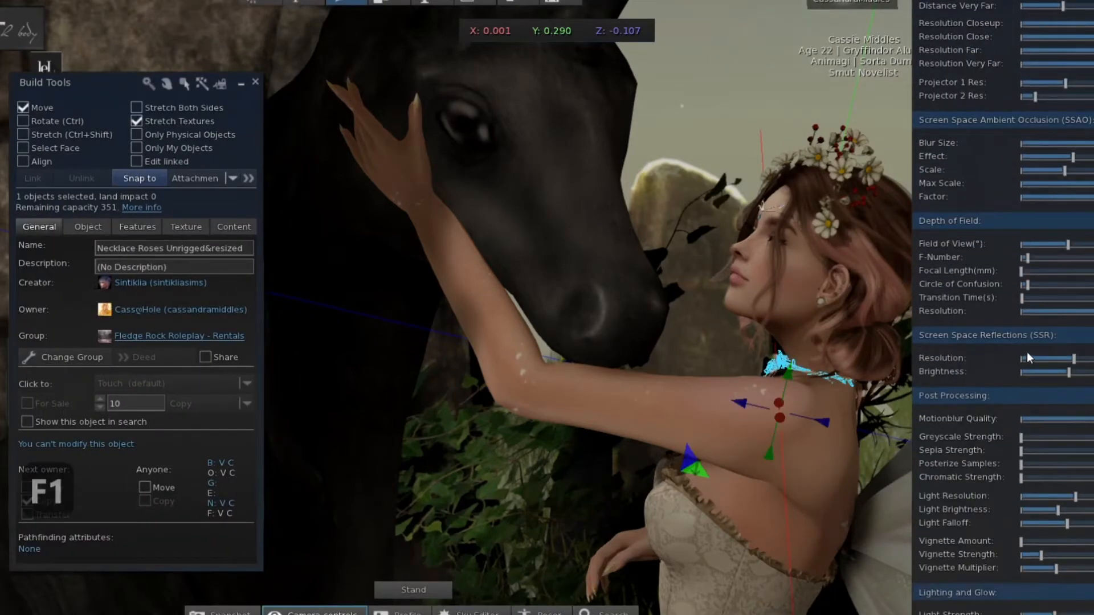
pyautogui.click(1038, 359)
pyautogui.click(1032, 371)
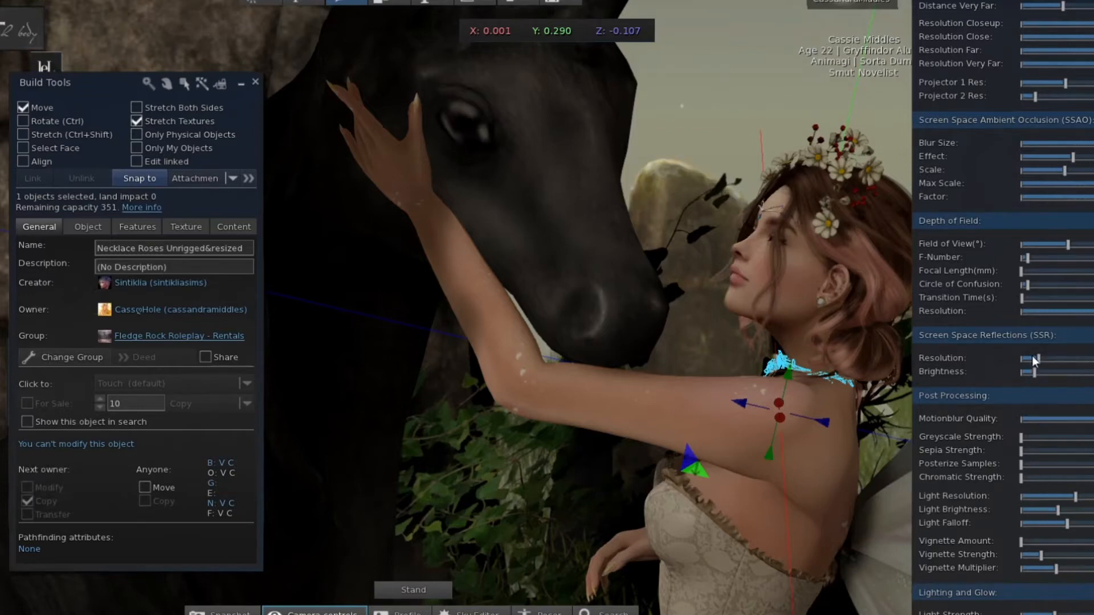
pyautogui.click(256, 81)
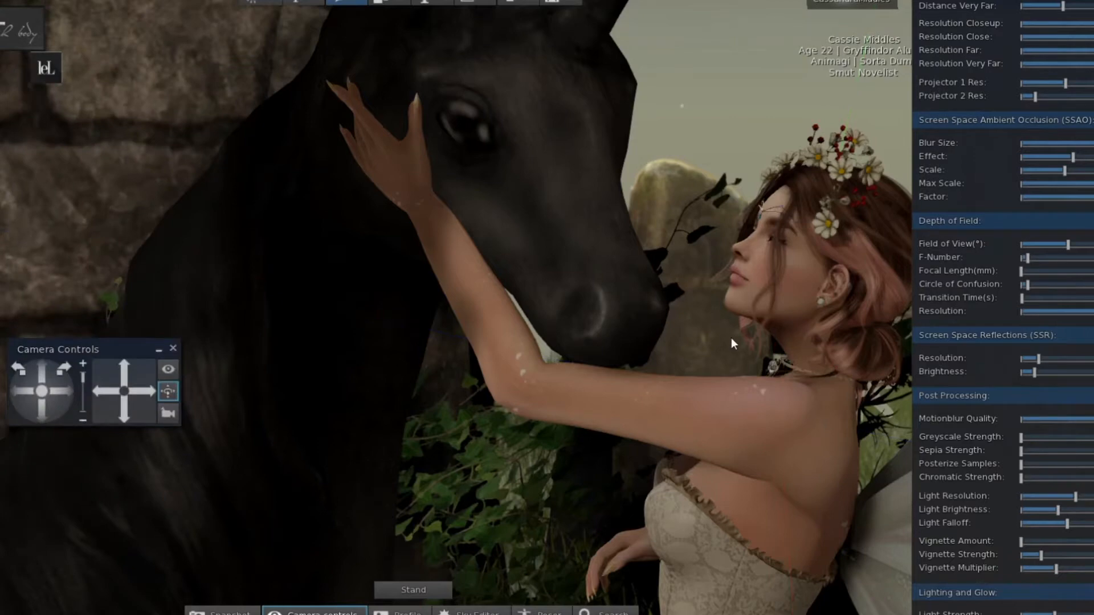
# Detach the rose necklace from the fairy avatar and hide the graphics settings.
pyautogui.rightClick(757, 366)
pyautogui.click(791, 119)
pyautogui.press('F1')
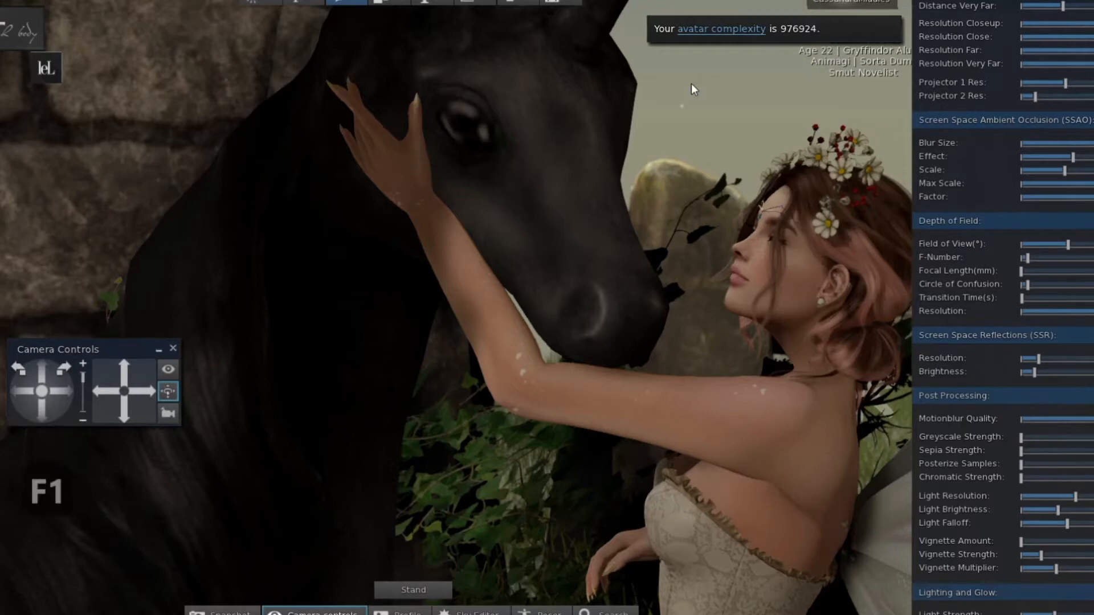
# Rotate the black unicorn about its vertical axis to Z 193.600, turning its head towards the fairy.
pyautogui.keyDown('alt'); pyautogui.moveTo(556, 293); pyautogui.dragTo(556, 364); pyautogui.keyUp('alt')
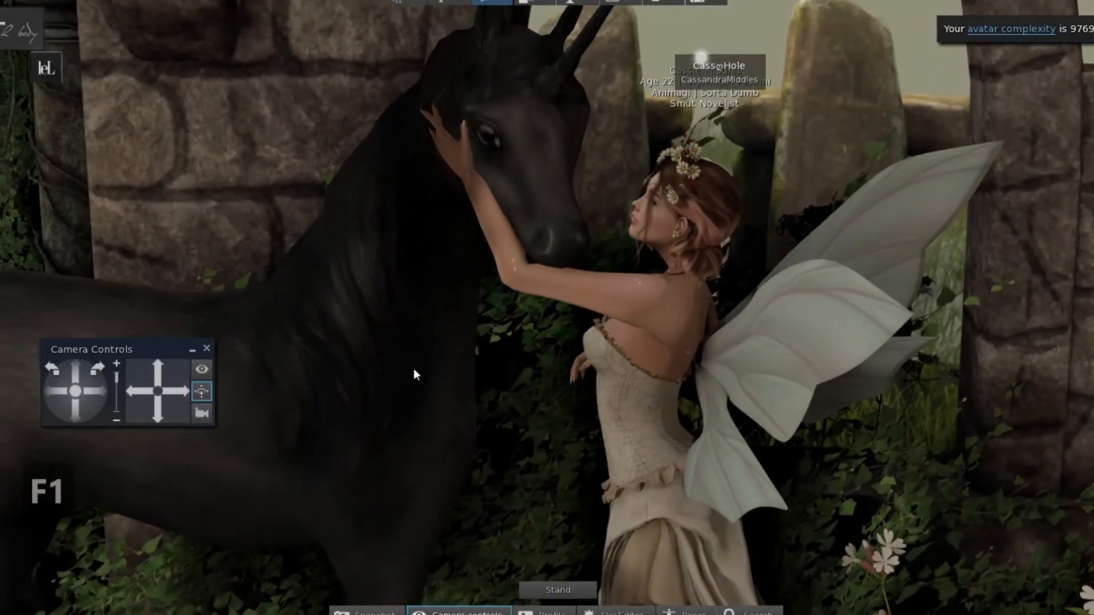
pyautogui.rightClick(414, 373)
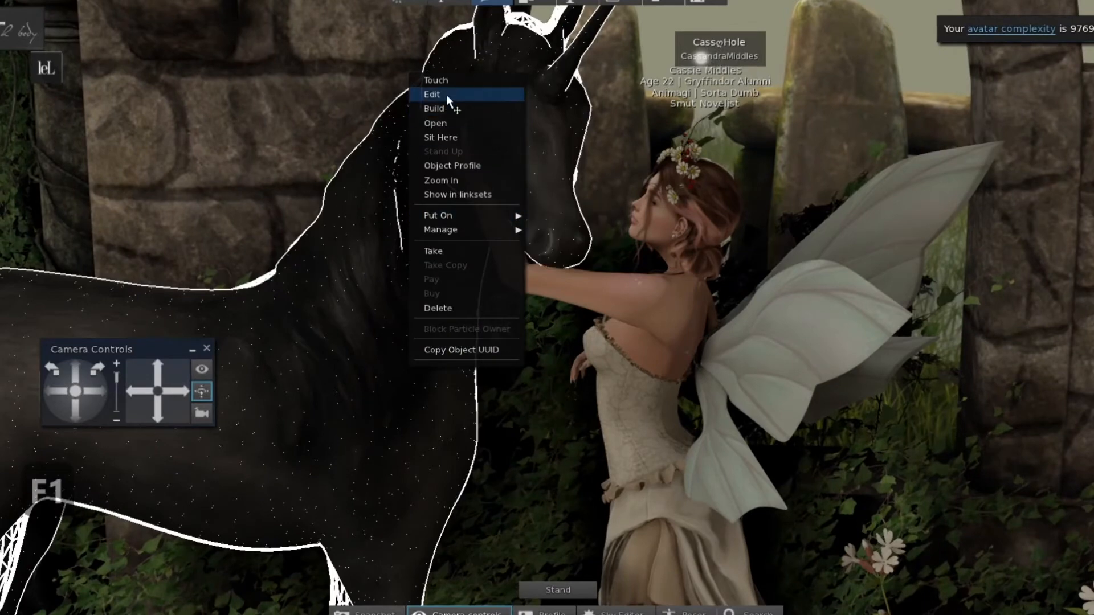
pyautogui.click(446, 94)
pyautogui.click(61, 120)
pyautogui.moveTo(12, 467); pyautogui.dragTo(35, 457)
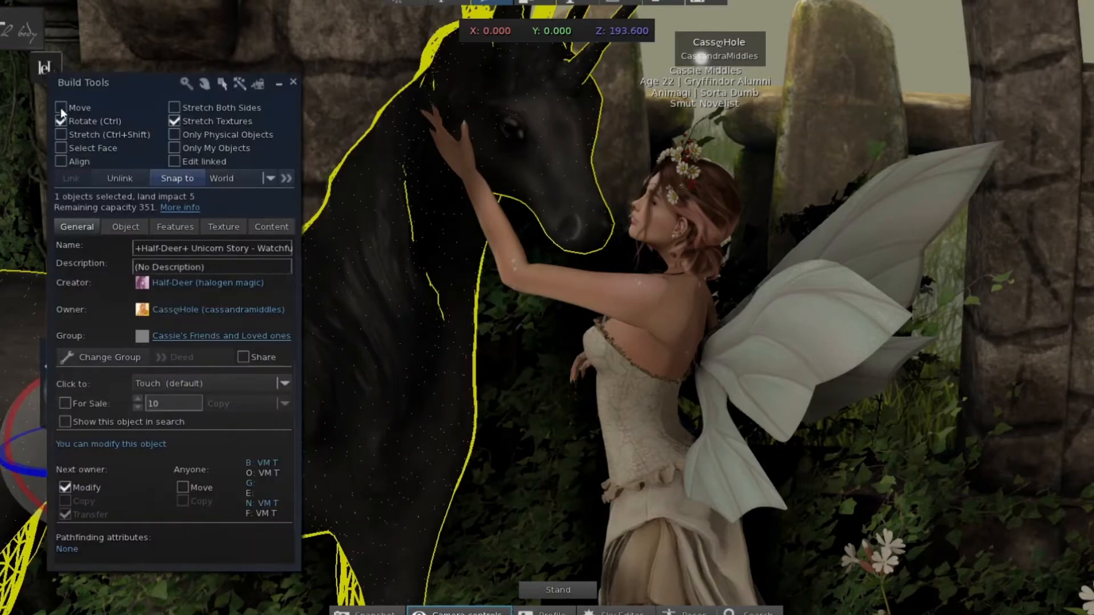
# Shift the black unicorn slightly so its cheek sits against the fairy's raised hand, and finish editing it.
pyautogui.click(61, 108)
pyautogui.moveTo(290, 103); pyautogui.dragTo(87, 119)
pyautogui.moveTo(735, 170); pyautogui.dragTo(1092, 113)
pyautogui.moveTo(69, 468); pyautogui.dragTo(49, 483)
pyautogui.click(1093, 93)
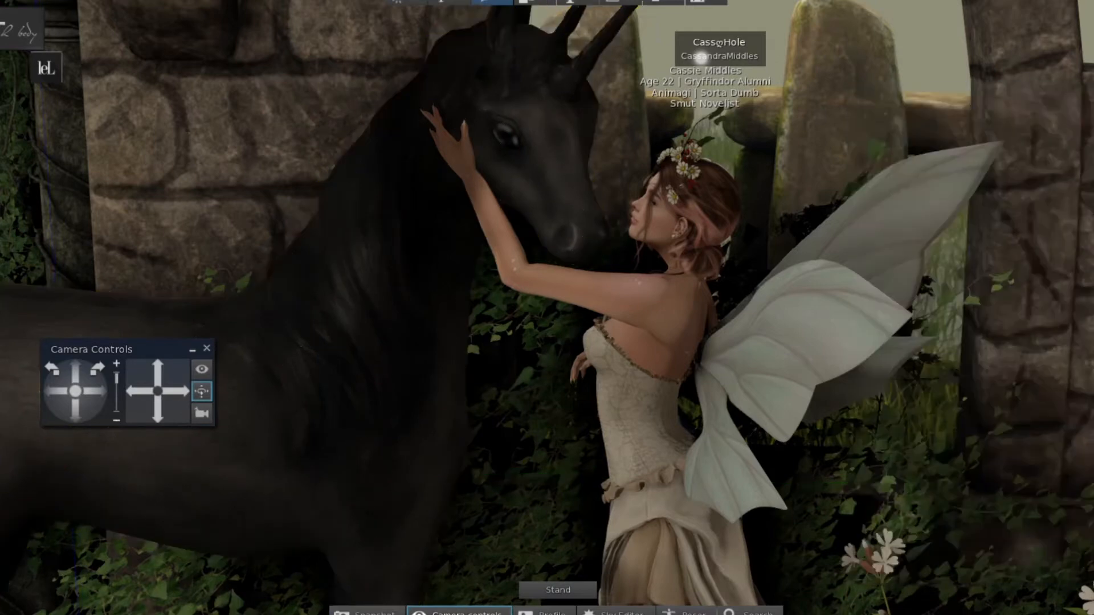
# Frame the fairy and unicorn closely and raise the Depth of Field Focal Length to blur the background more strongly.
pyautogui.keyDown('ctrl'); pyautogui.keyDown('alt'); pyautogui.moveTo(556, 289); pyautogui.dragTo(649, 288); pyautogui.keyUp('alt'); pyautogui.keyUp('ctrl')
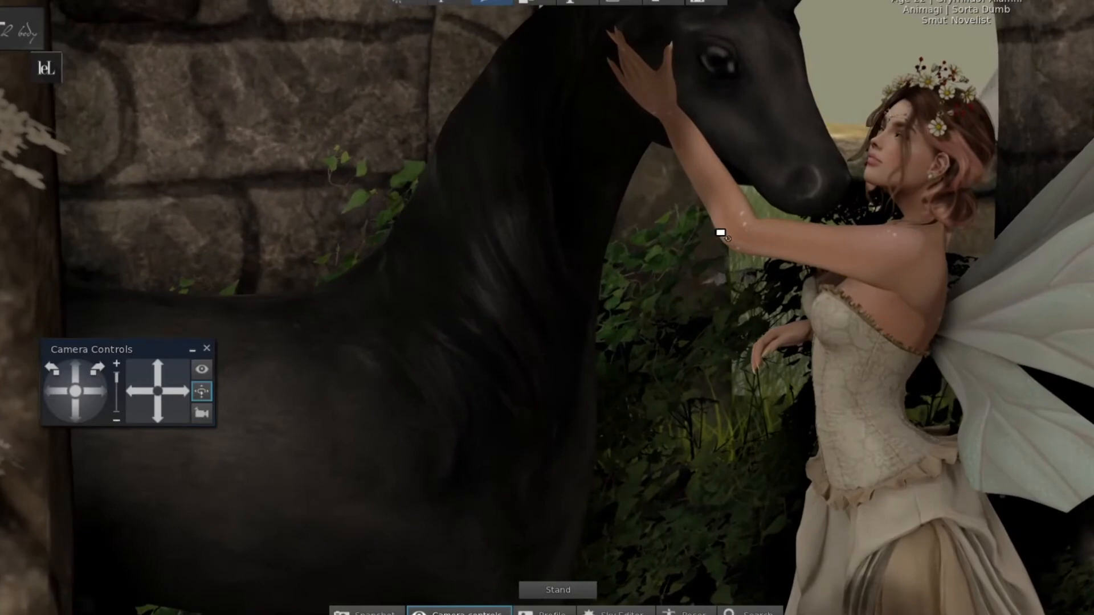
pyautogui.keyDown('ctrl'); pyautogui.keyDown('alt'); pyautogui.moveTo(729, 242); pyautogui.dragTo(557, 293); pyautogui.keyUp('alt'); pyautogui.keyUp('ctrl')
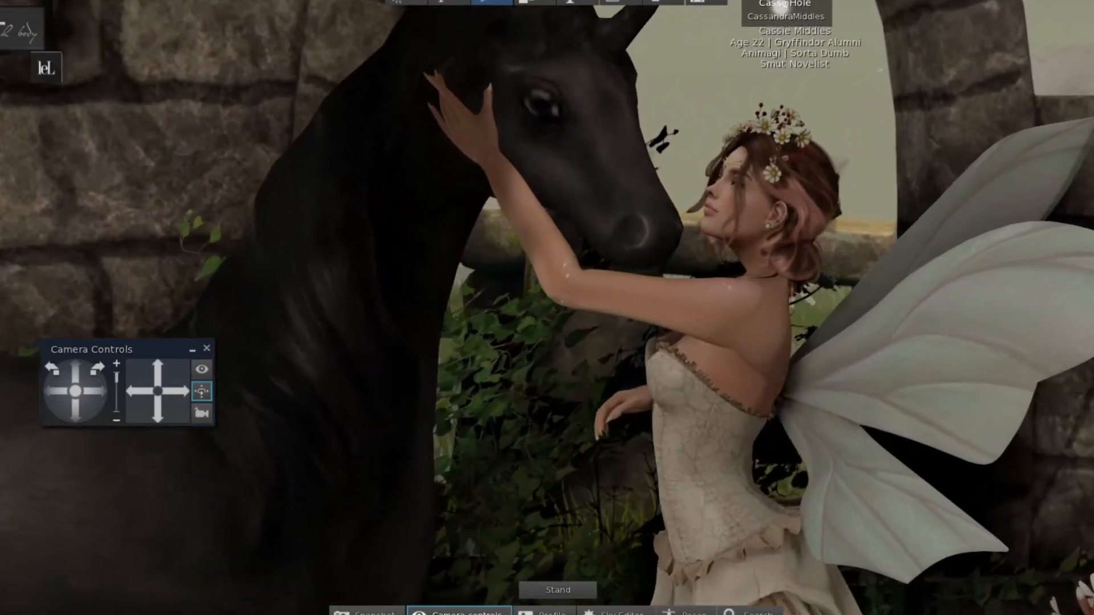
pyautogui.press('F1')
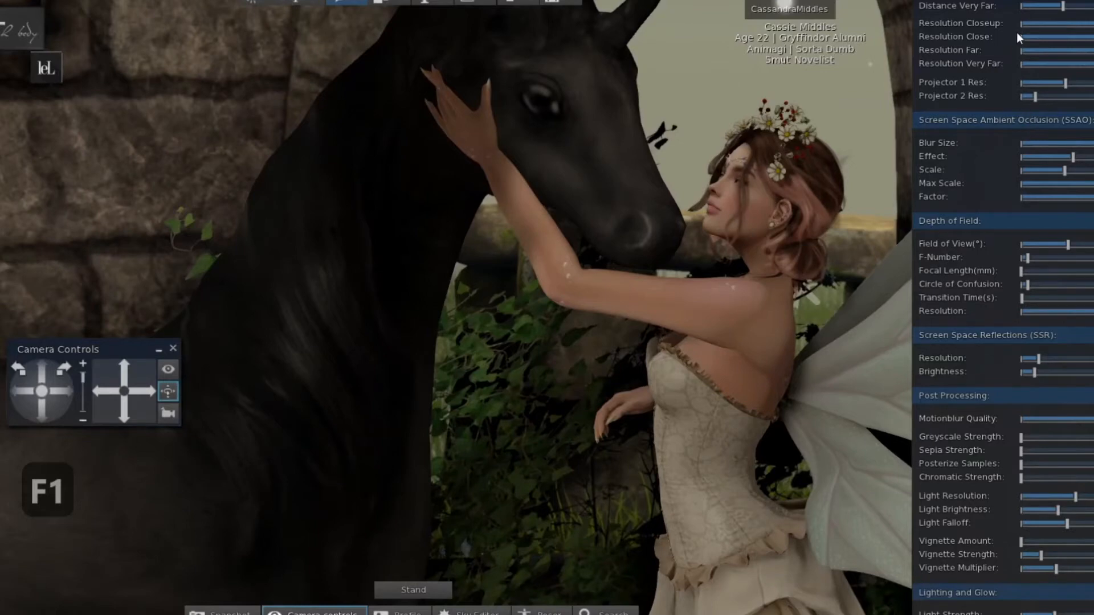
pyautogui.click(1034, 271)
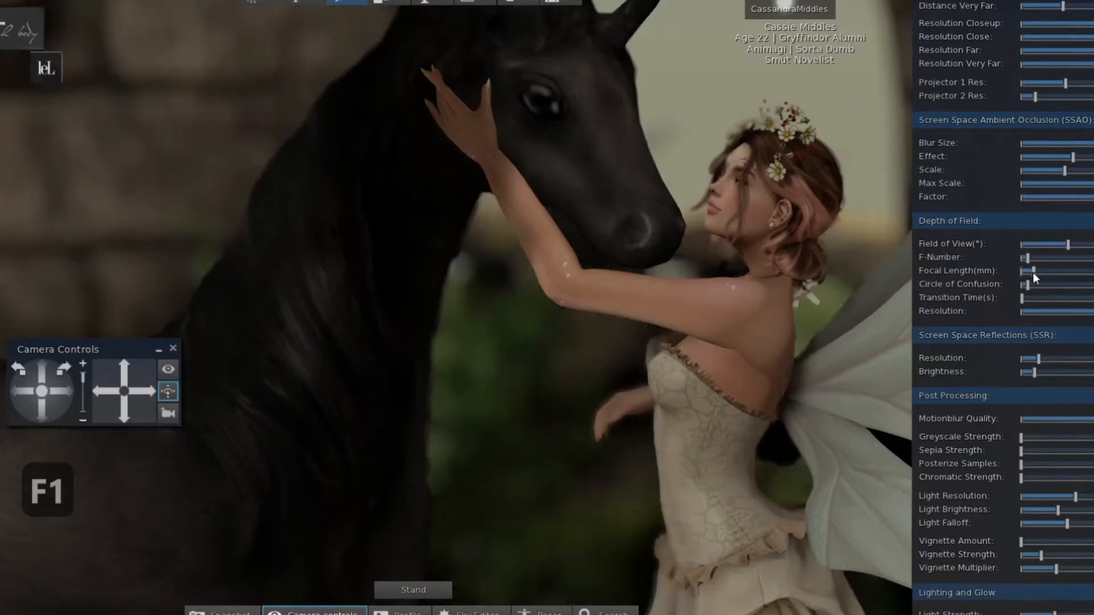
pyautogui.moveTo(1034, 269); pyautogui.dragTo(1045, 268)
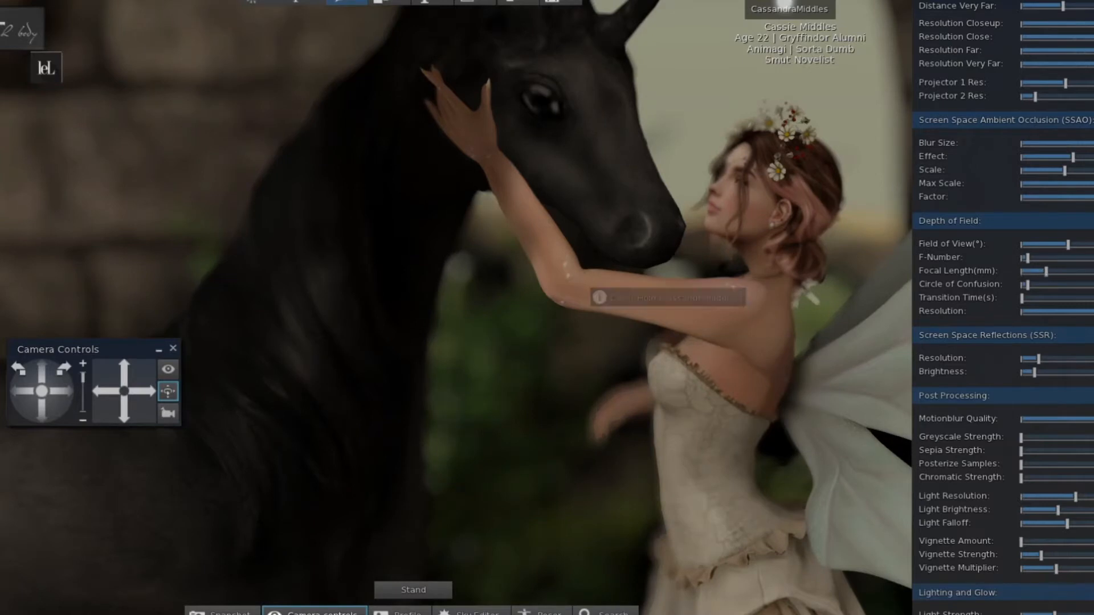
# Reframe the camera to take in the whole fairy and unicorn at default zoom, and hide the graphics settings.
pyautogui.keyDown('ctrl'); pyautogui.keyDown('alt'); pyautogui.keyDown('shift'); pyautogui.moveTo(583, 278); pyautogui.dragTo(520, 267); pyautogui.keyUp('shift'); pyautogui.keyUp('alt'); pyautogui.keyUp('ctrl')
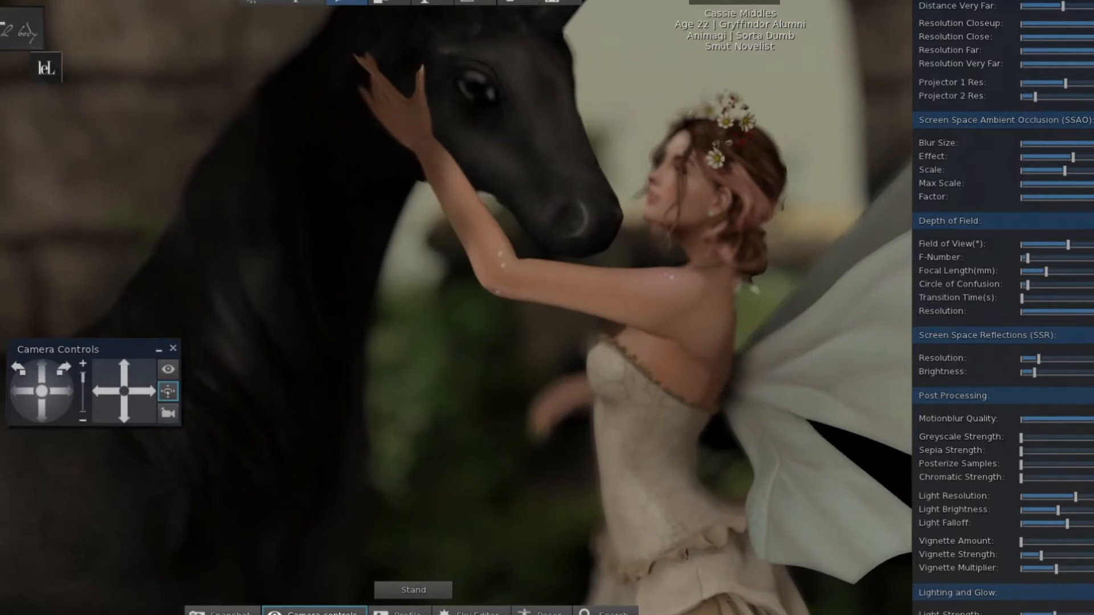
pyautogui.keyDown('ctrl'); pyautogui.keyDown('alt'); pyautogui.keyDown('shift'); pyautogui.moveTo(521, 268); pyautogui.dragTo(429, 223); pyautogui.keyUp('shift'); pyautogui.keyUp('alt'); pyautogui.keyUp('ctrl')
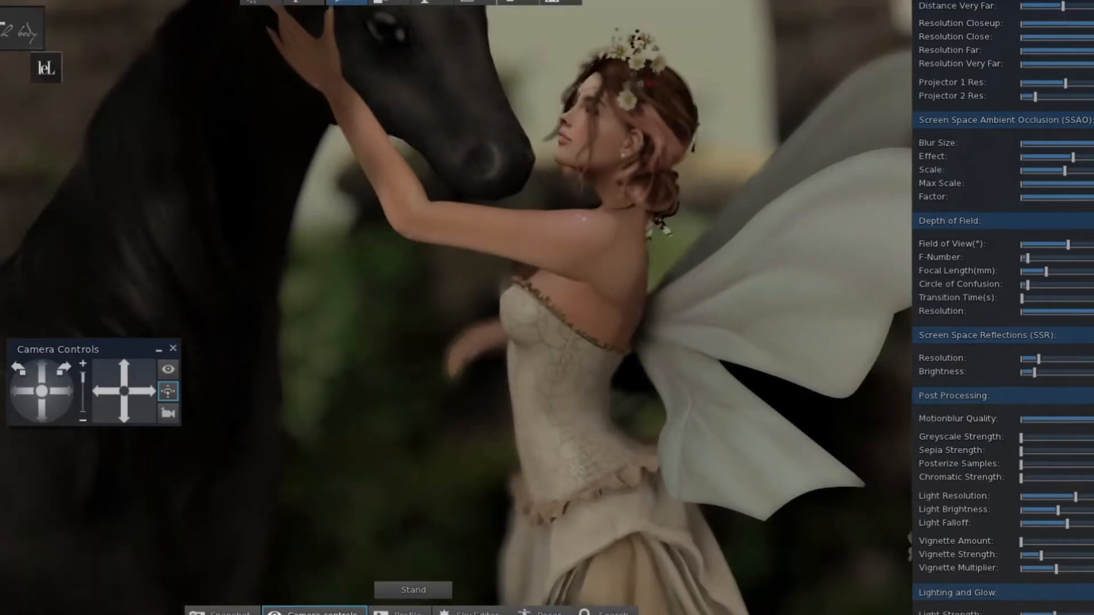
pyautogui.keyDown('ctrl'); pyautogui.keyDown('alt'); pyautogui.keyDown('shift'); pyautogui.moveTo(571, 192); pyautogui.dragTo(639, 293); pyautogui.keyUp('shift'); pyautogui.keyUp('alt'); pyautogui.keyUp('ctrl')
pyautogui.keyDown('ctrl'); pyautogui.keyDown('alt'); pyautogui.moveTo(549, 344); pyautogui.dragTo(555, 319); pyautogui.keyUp('alt'); pyautogui.keyUp('ctrl')
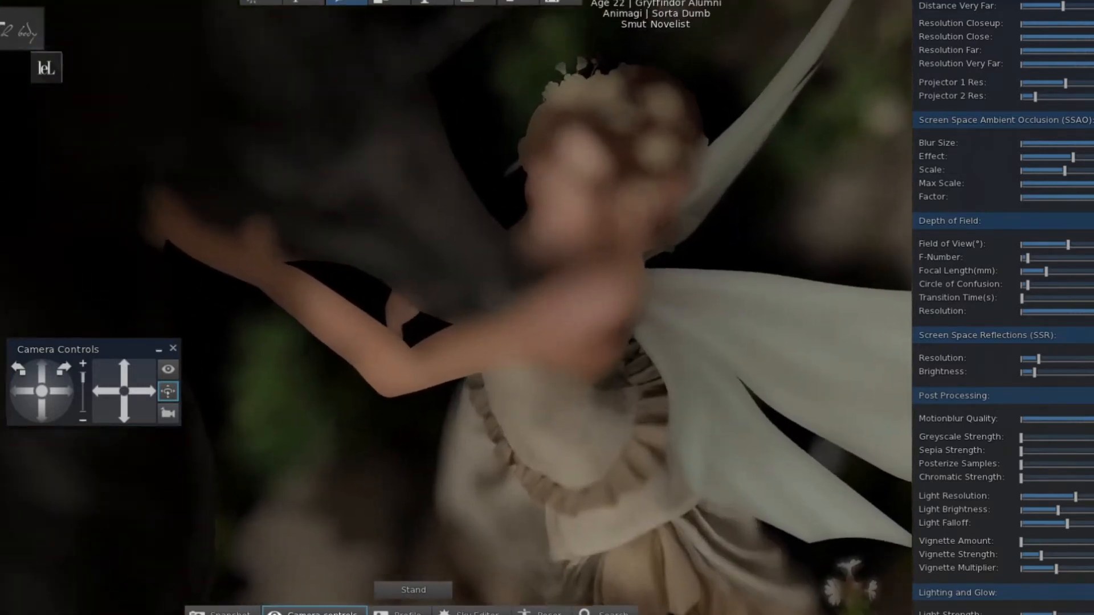
pyautogui.keyDown('alt'); pyautogui.moveTo(569, 193); pyautogui.dragTo(569, 197); pyautogui.keyUp('alt')
pyautogui.keyDown('ctrl'); pyautogui.keyDown('alt'); pyautogui.moveTo(569, 235); pyautogui.dragTo(557, 293); pyautogui.keyUp('alt'); pyautogui.keyUp('ctrl')
pyautogui.hotkey('ctrl', '9')
pyautogui.hotkey('ctrl', '9')
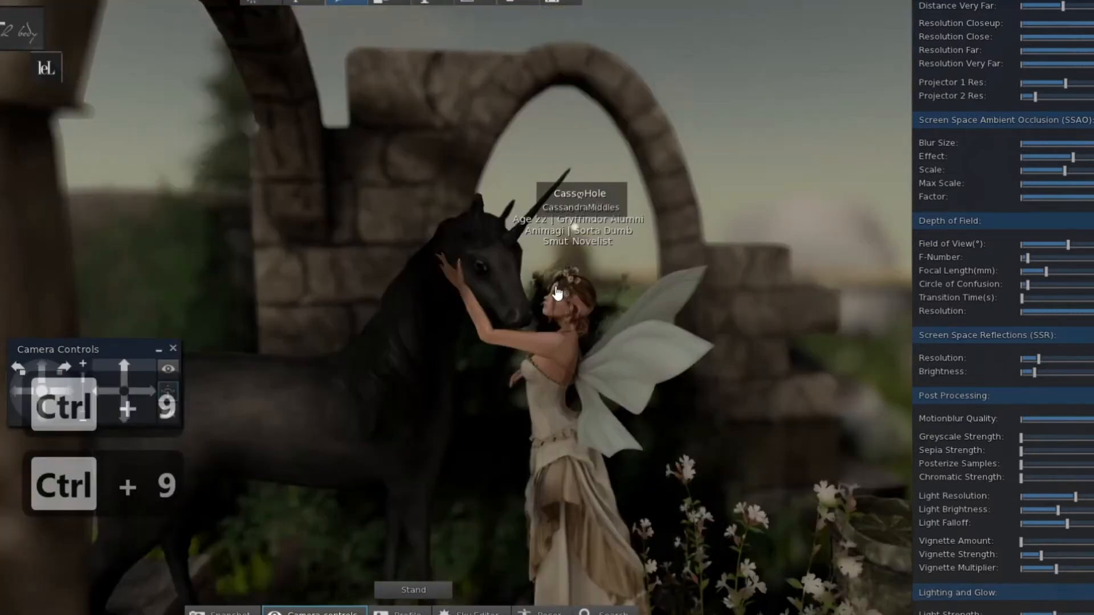
pyautogui.press('F1')
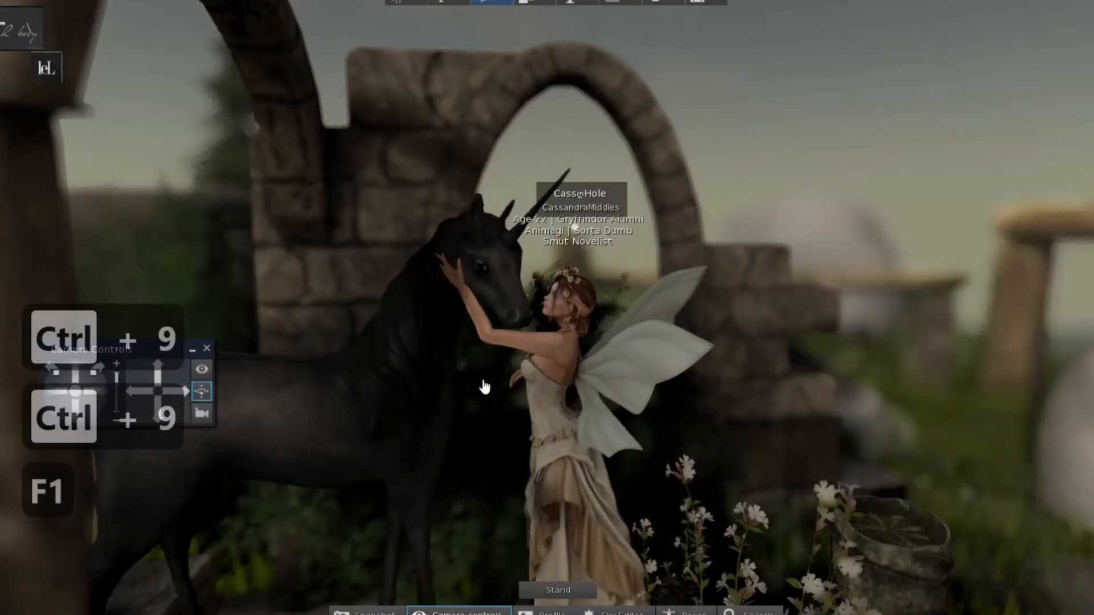
pyautogui.keyDown('ctrl'); pyautogui.keyDown('alt'); pyautogui.moveTo(556, 250); pyautogui.dragTo(527, 337); pyautogui.keyUp('alt'); pyautogui.keyUp('ctrl')
pyautogui.rightClick(520, 347)
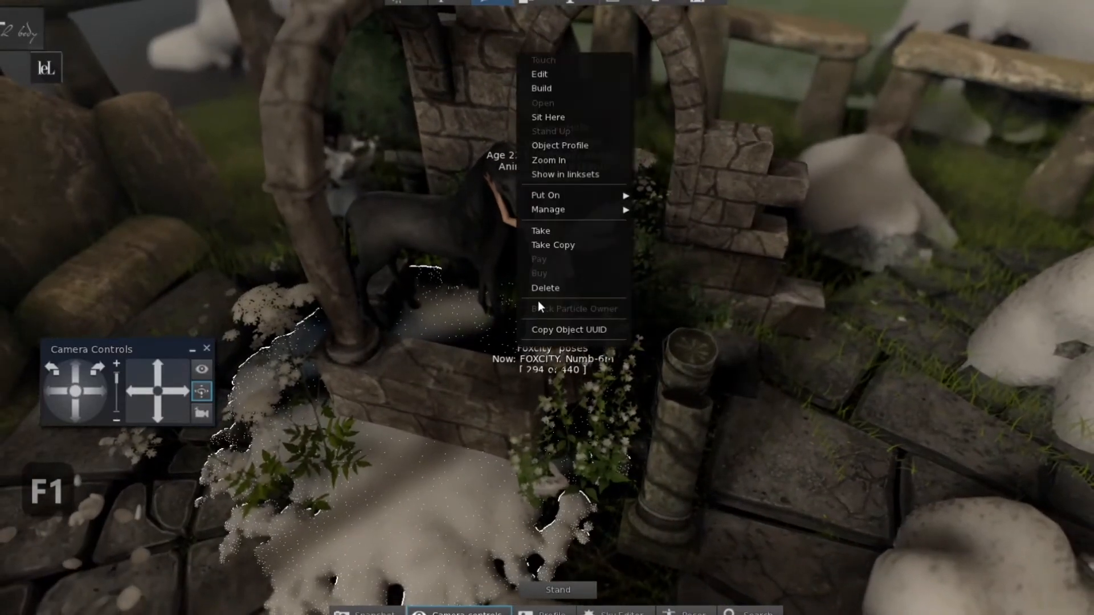
pyautogui.click(553, 82)
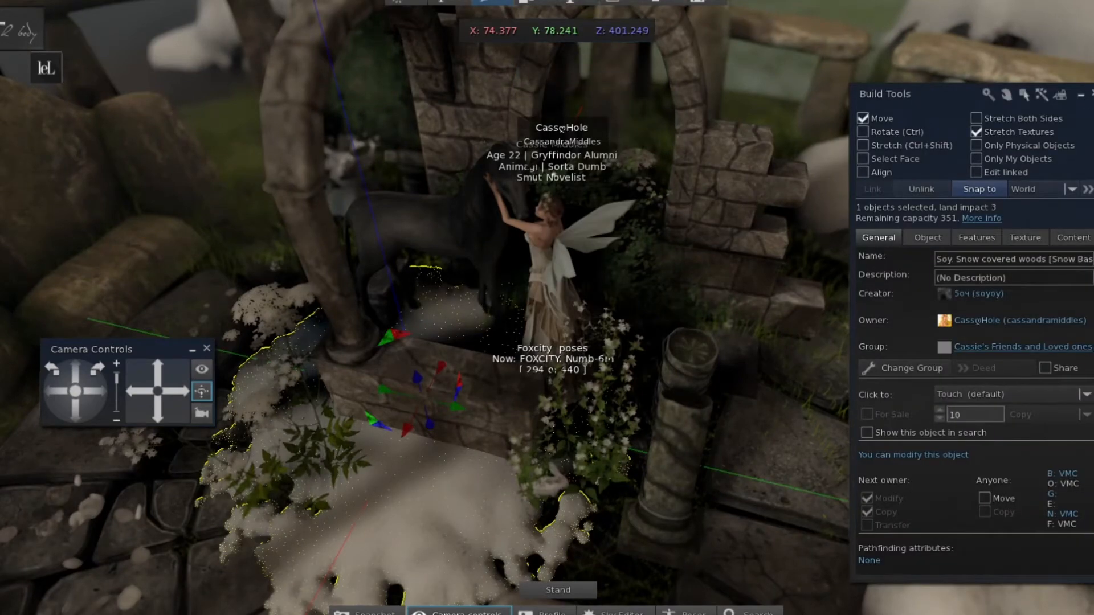
pyautogui.click(1092, 94)
# Start editing the fairy avatar in the Poser and set its root bone's Rotation Y to 1.615, tipping the body horizontal.
pyautogui.click(686, 613)
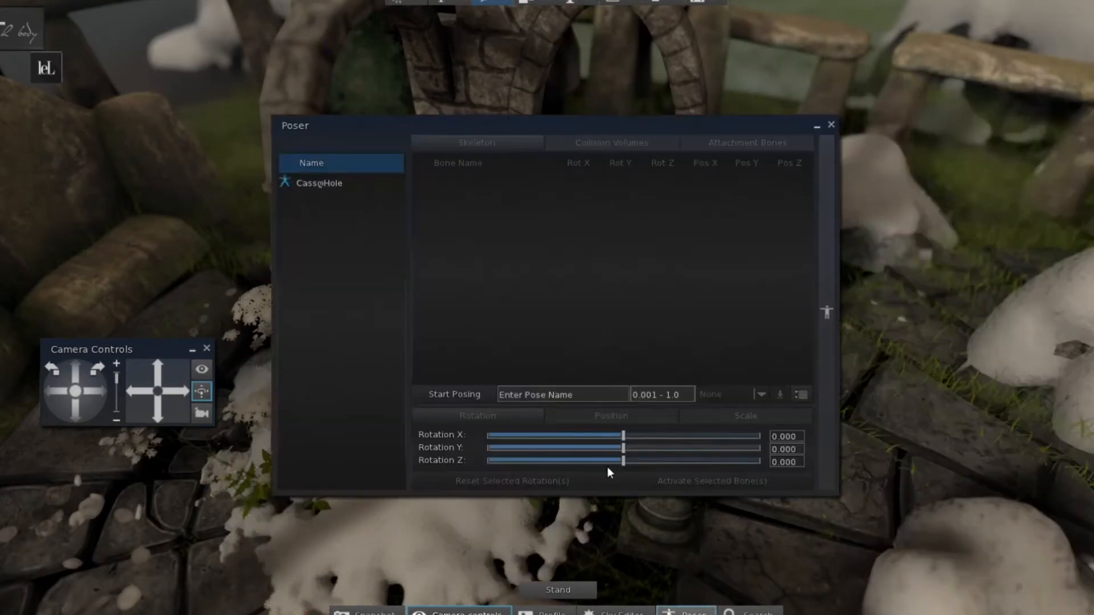
pyautogui.click(319, 184)
pyautogui.moveTo(648, 121); pyautogui.dragTo(169, 91)
pyautogui.click(14, 167)
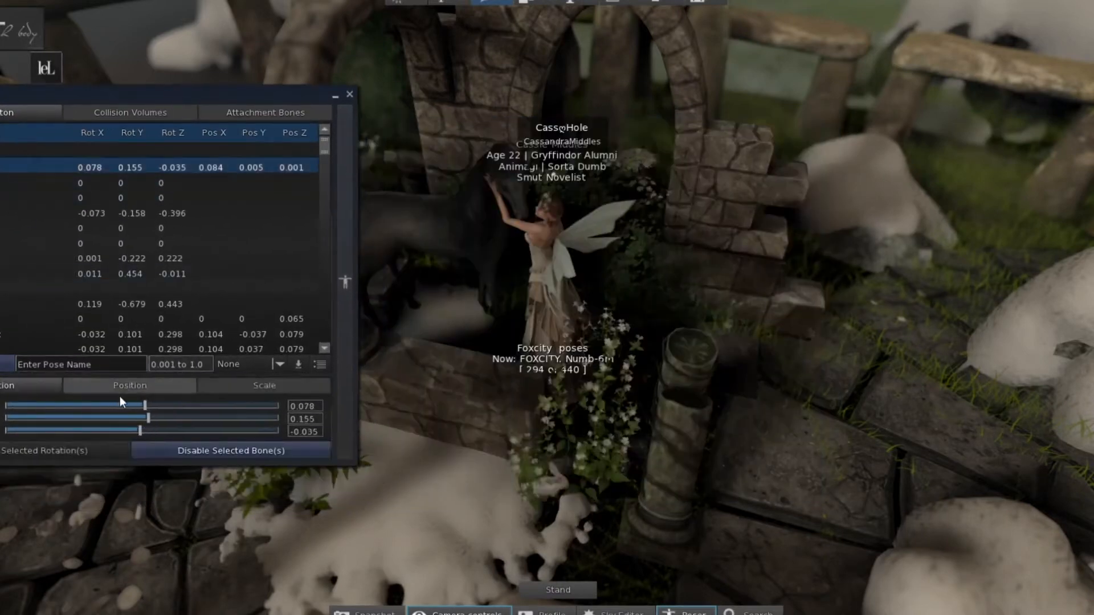
pyautogui.moveTo(145, 418); pyautogui.dragTo(214, 404)
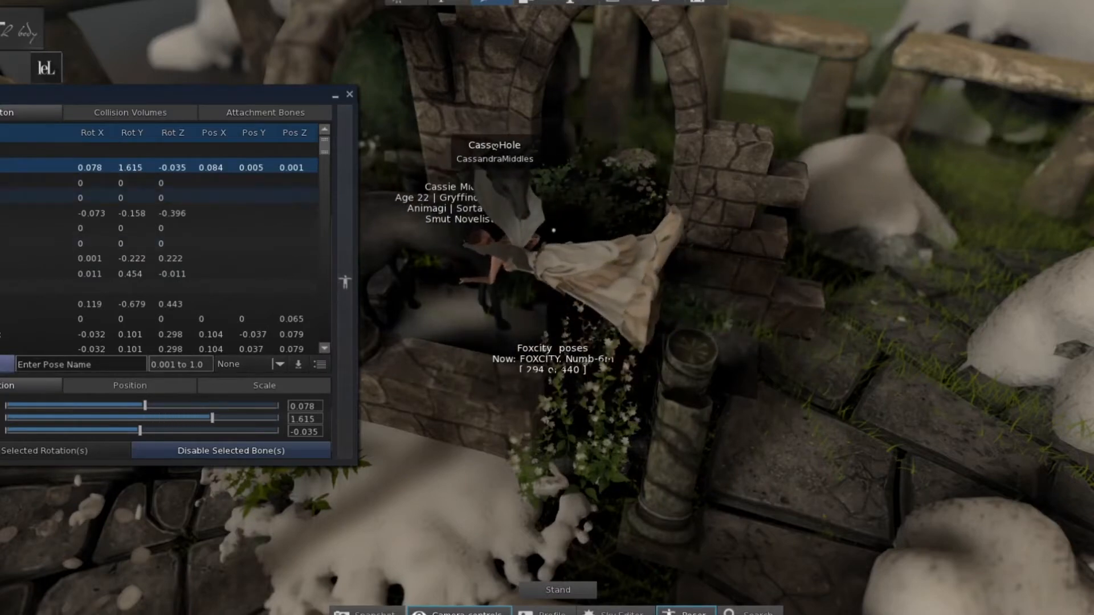
# Set the Rotation Y of the bone just below the root bone to -0.976, raising the fairy's upper body.
pyautogui.click(2, 213)
pyautogui.click(6, 184)
pyautogui.moveTo(142, 420); pyautogui.dragTo(100, 418)
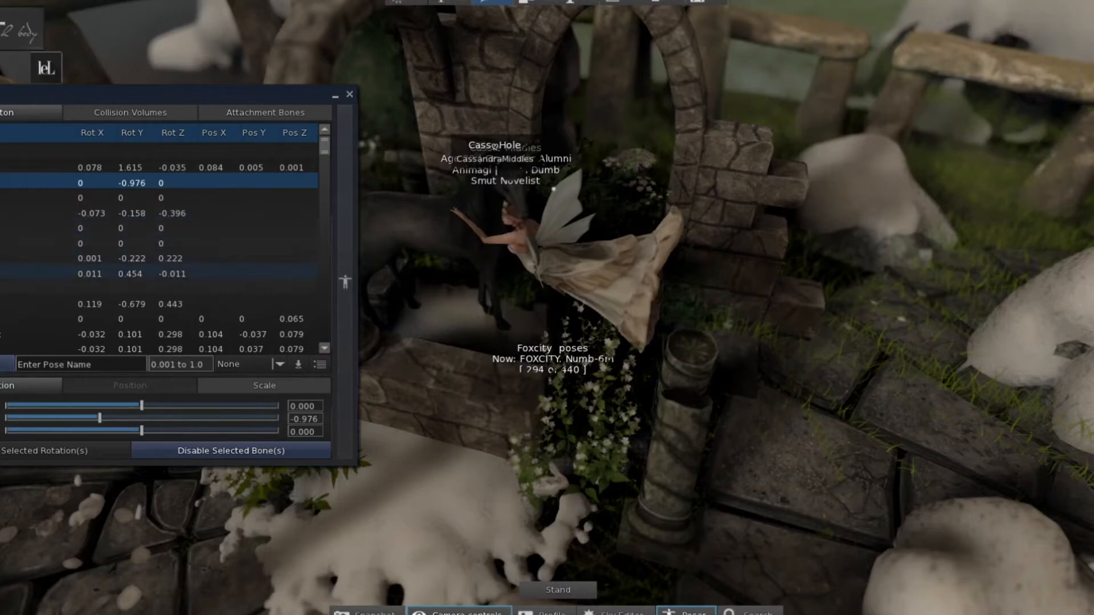
# Move the fairy's root bone away from the unicorn by setting its position to X -0.431 and Y 0.185.
pyautogui.press('Up')
pyautogui.click(162, 385)
pyautogui.moveTo(136, 402); pyautogui.dragTo(143, 412)
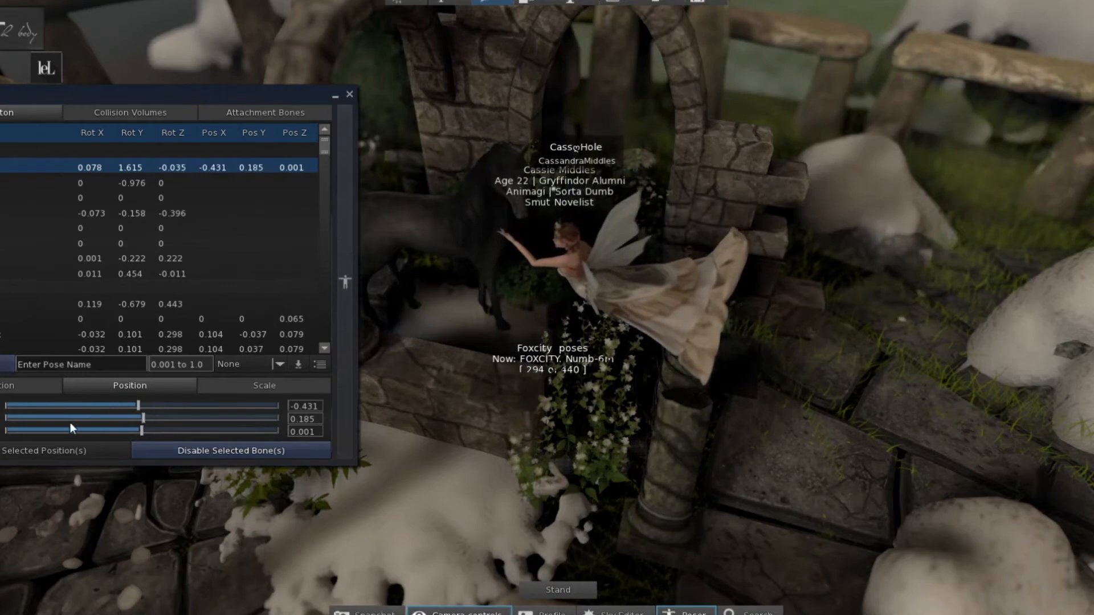
# Try shifting the fairy's root bone along Y in small increments and with a large jump to about -10.646.
pyautogui.press('Left')
pyautogui.press('Left')
pyautogui.press('Left')
pyautogui.press('Left')
pyautogui.press('Left')
pyautogui.press('Left')
pyautogui.press('Left')
pyautogui.press('Left')
pyautogui.press('Left')
pyautogui.press('Left')
pyautogui.press('Left')
pyautogui.press('Left')
pyautogui.press('Left')
pyautogui.press('Left')
pyautogui.press('Left')
pyautogui.press('Left')
pyautogui.press('Left')
pyautogui.press('Left')
pyautogui.press('Left')
pyautogui.press('Left')
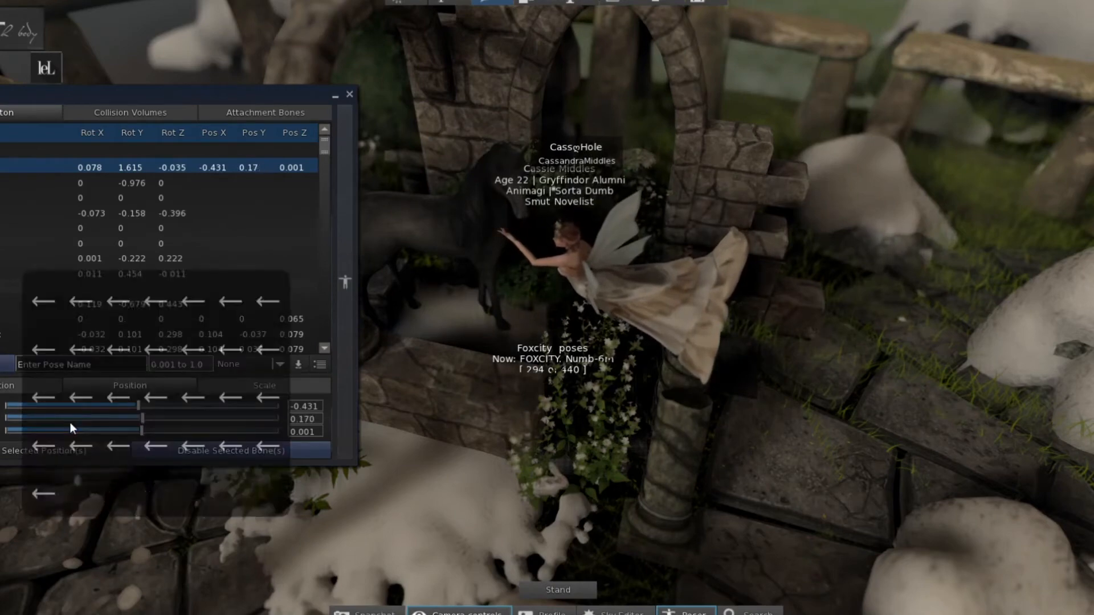
pyautogui.press('Left')
pyautogui.press('Left')
pyautogui.press('Left')
pyautogui.press('Left')
pyautogui.press('Left')
pyautogui.press('Left')
pyautogui.press('Left')
pyautogui.press('Left')
pyautogui.click(69, 422)
pyautogui.press('Left')
pyautogui.press('Left')
pyautogui.press('Left')
pyautogui.press('Left')
pyautogui.press('Left')
pyautogui.press('Left')
pyautogui.press('Left')
pyautogui.press('Left')
pyautogui.press('Left')
pyautogui.press('Left')
pyautogui.press('Left')
pyautogui.press('Left')
pyautogui.press('Left')
pyautogui.press('Left')
pyautogui.press('Left')
pyautogui.press('Left')
pyautogui.press('Left')
pyautogui.press('Left')
pyautogui.press('Left')
pyautogui.press('Left')
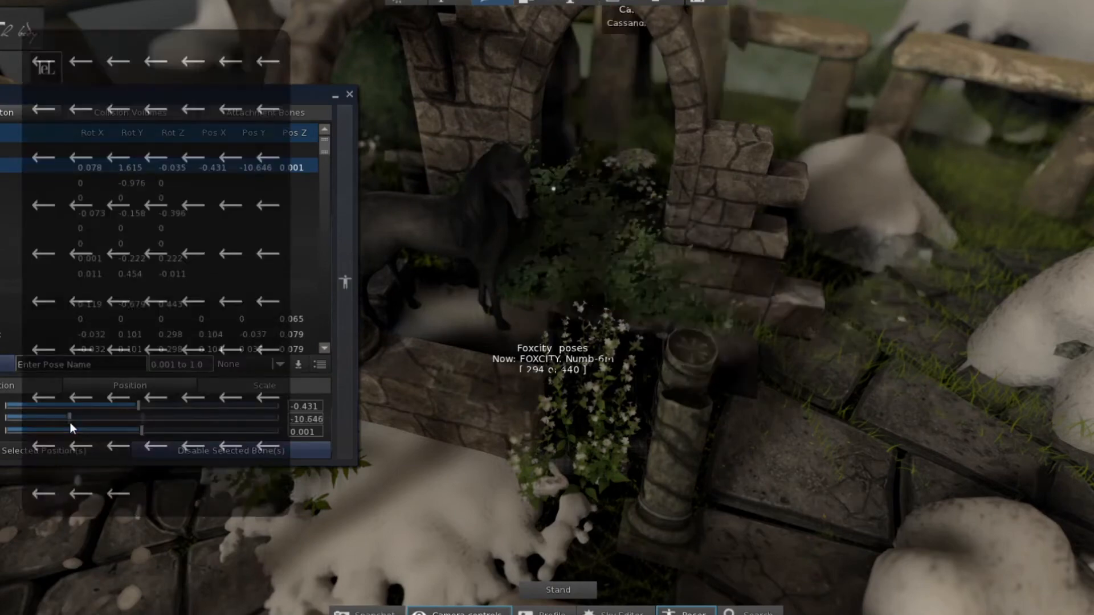
pyautogui.press('Right')
pyautogui.press('Right')
pyautogui.press('Right')
pyautogui.press('Right')
pyautogui.press('Right')
pyautogui.press('Right')
pyautogui.press('Right')
pyautogui.press('Right')
pyautogui.press('Right')
pyautogui.press('Right')
pyautogui.press('Right')
pyautogui.press('Right')
pyautogui.press('Right')
pyautogui.press('Right')
pyautogui.press('Right')
pyautogui.press('Right')
# Set the fairy's root bone position to X -0.308, Y -0.062 and Z 0.431 so she floats beside the unicorn's head.
pyautogui.moveTo(70, 422); pyautogui.dragTo(140, 418)
pyautogui.press('Right')
pyautogui.press('Right')
pyautogui.press('Right')
pyautogui.press('Right')
pyautogui.press('Right')
pyautogui.press('Right')
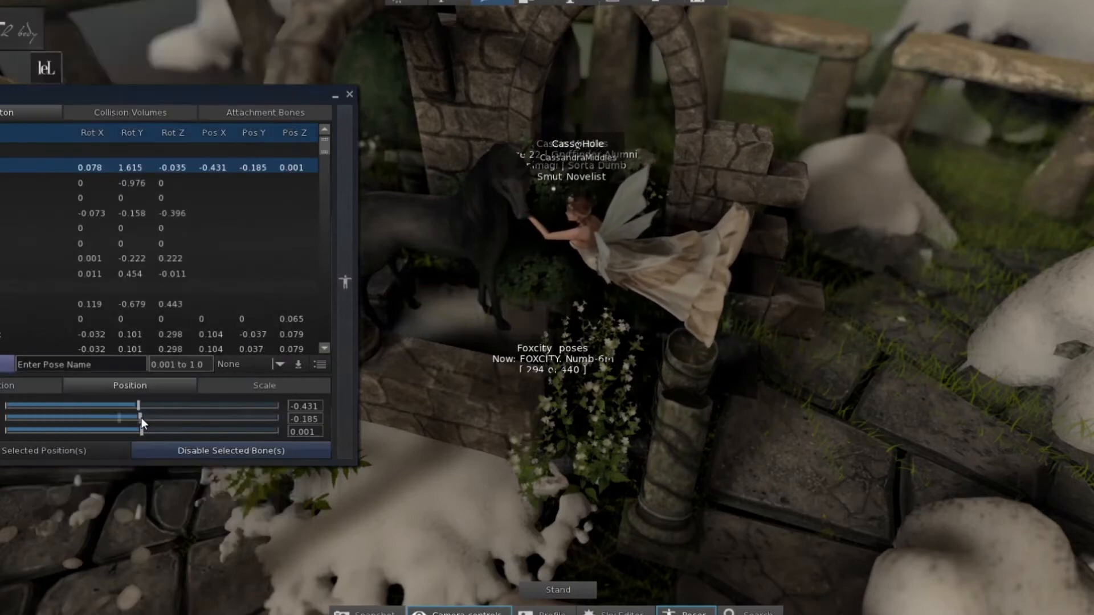
pyautogui.moveTo(142, 418); pyautogui.dragTo(138, 418)
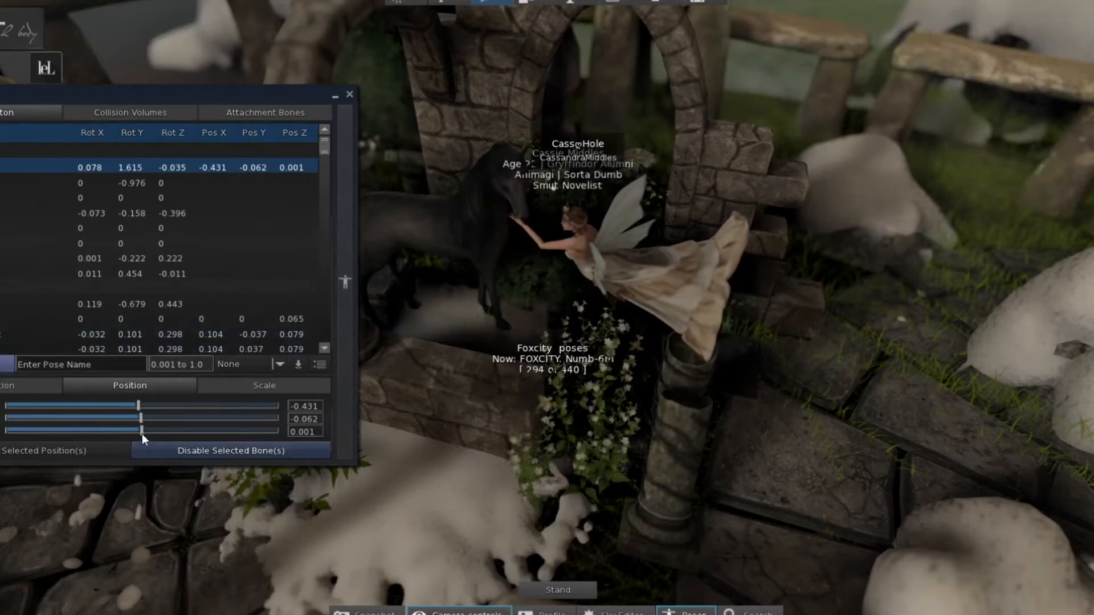
pyautogui.moveTo(143, 432); pyautogui.dragTo(138, 409)
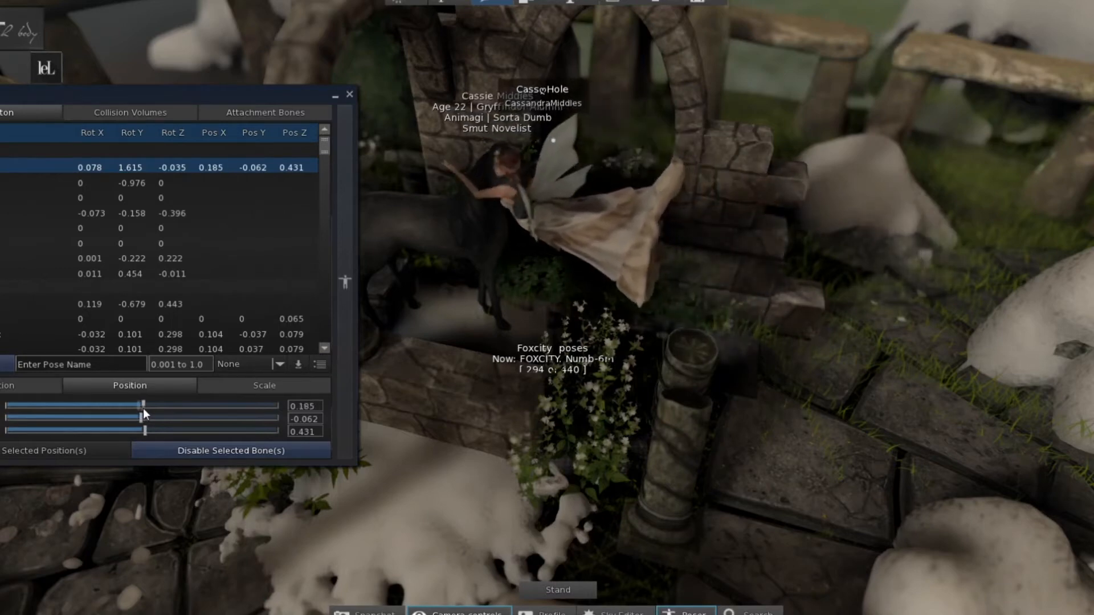
pyautogui.moveTo(143, 408); pyautogui.dragTo(140, 410)
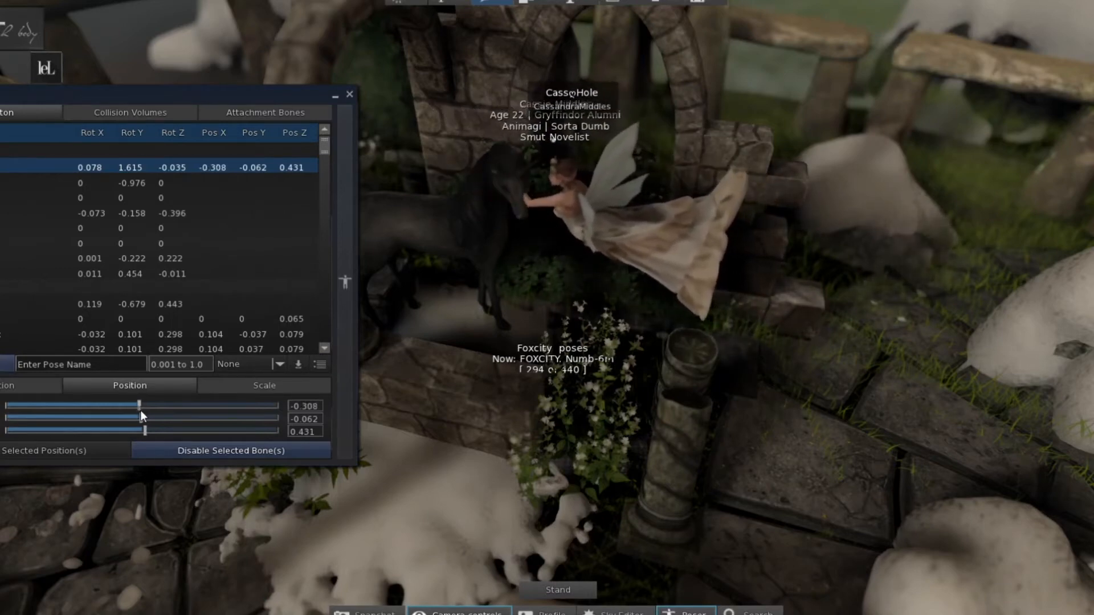
# Move the black unicorn so its head meets the floating fairy's outstretched hand, and close the Poser and the object editor.
pyautogui.rightClick(466, 232)
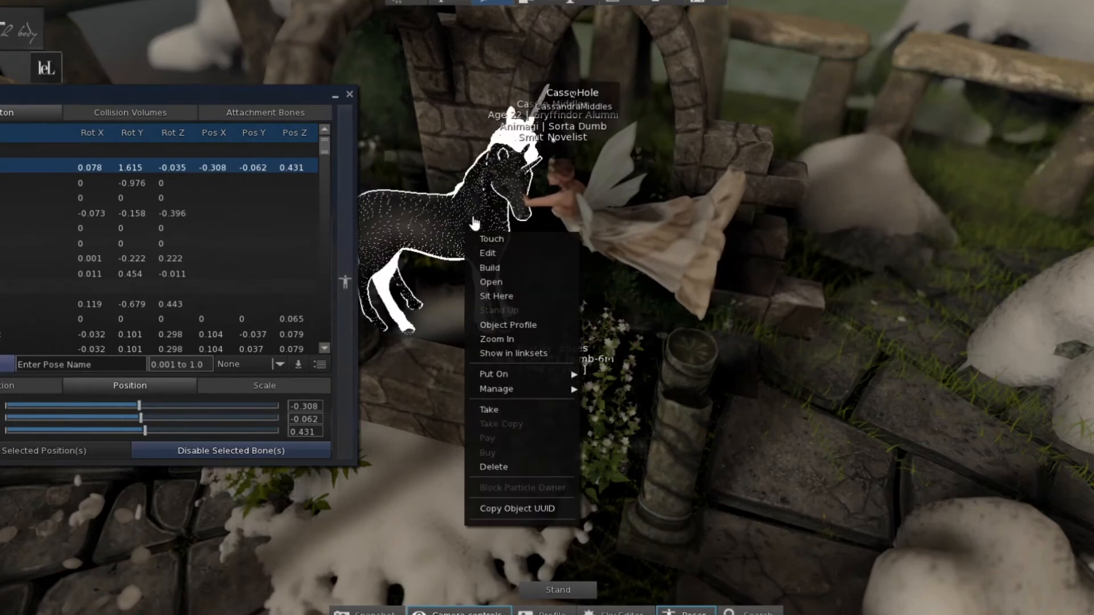
pyautogui.click(488, 254)
pyautogui.moveTo(397, 252); pyautogui.dragTo(405, 246)
pyautogui.click(350, 95)
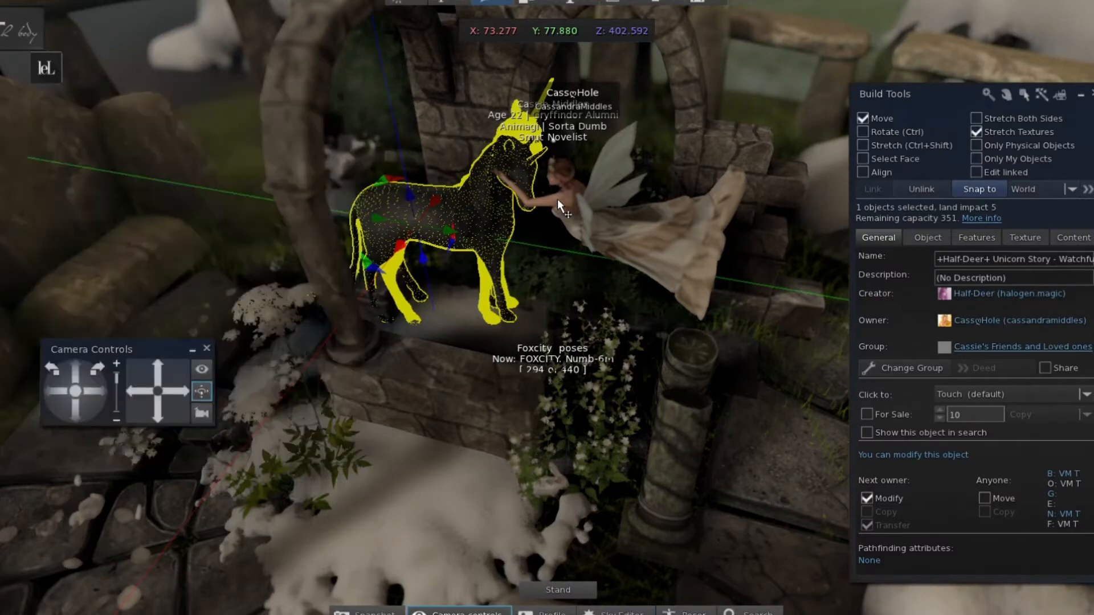
pyautogui.click(1092, 94)
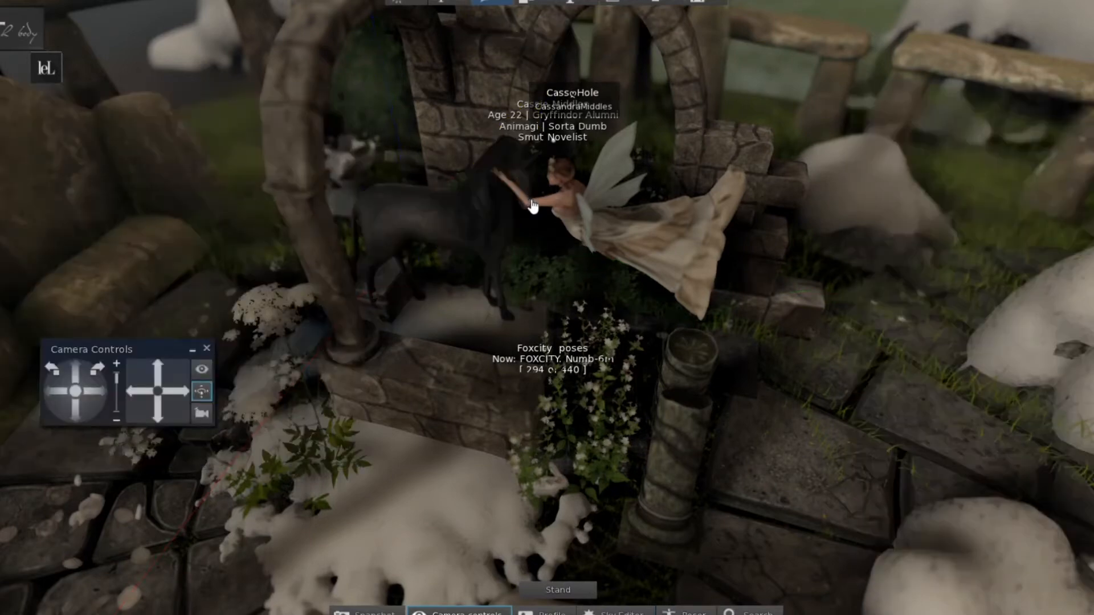
# Zoom the camera in tightly on the floating fairy's upper body and her arm reaching for the unicorn.
pyautogui.keyDown('alt'); pyautogui.moveTo(533, 205); pyautogui.dragTo(555, 285); pyautogui.keyUp('alt')
pyautogui.keyDown('alt'); pyautogui.moveTo(642, 289); pyautogui.dragTo(643, 342); pyautogui.keyUp('alt')
pyautogui.hotkey('ctrl', '0')
pyautogui.hotkey('ctrl', '0')
pyautogui.hotkey('ctrl', '0')
pyautogui.hotkey('ctrl', '0')
pyautogui.hotkey('ctrl', '0')
pyautogui.hotkey('ctrl', '0')
pyautogui.hotkey('ctrl', '0')
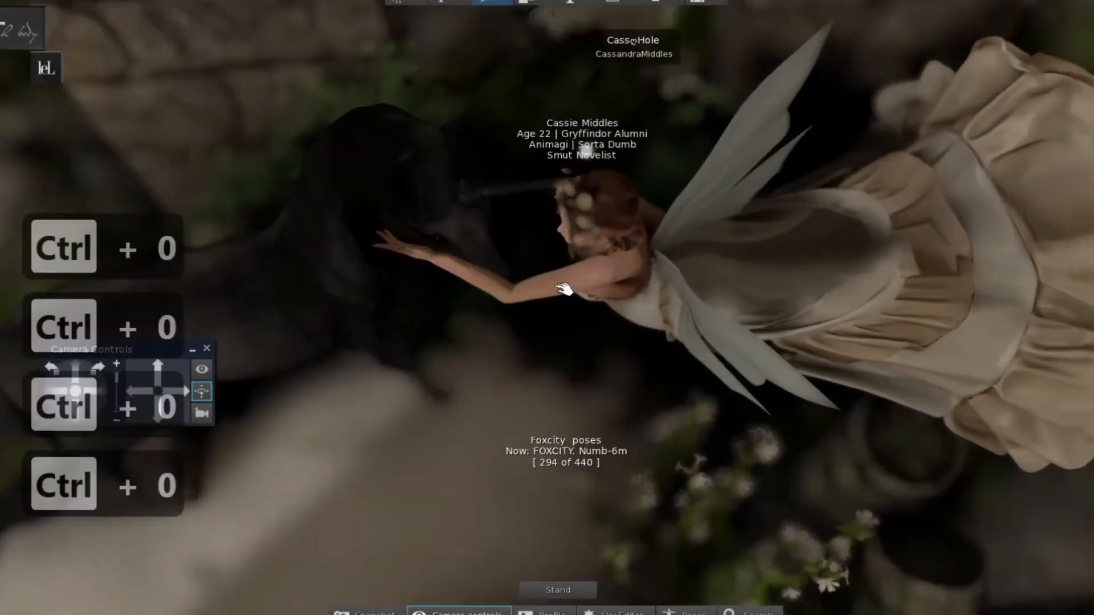
pyautogui.hotkey('ctrl', '0')
pyautogui.hotkey('ctrl', '0')
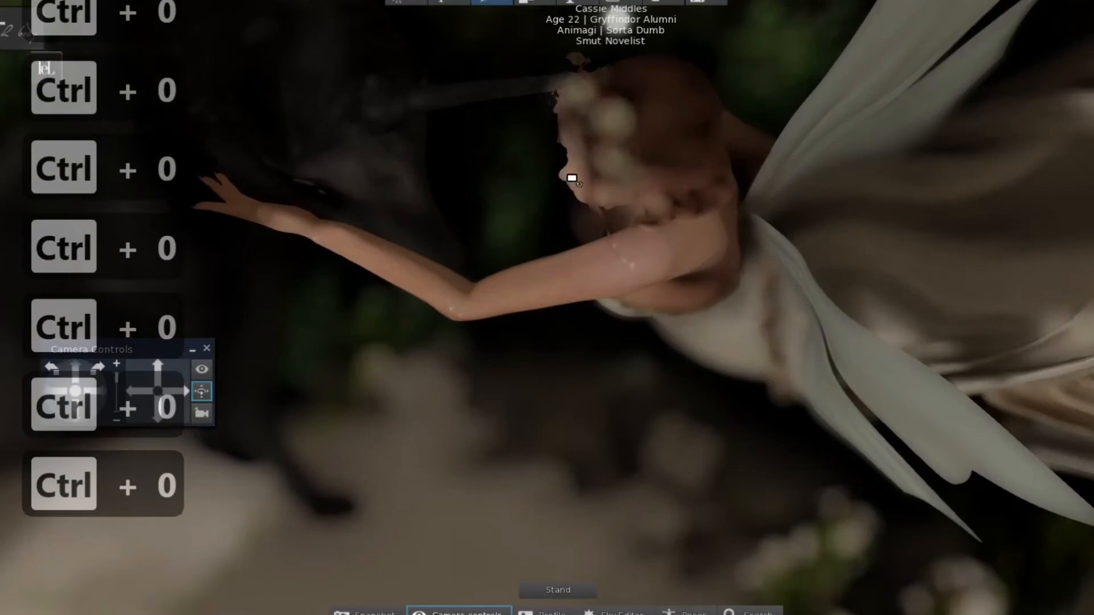
pyautogui.keyDown('alt'); pyautogui.moveTo(655, 273); pyautogui.dragTo(697, 270); pyautogui.keyUp('alt')
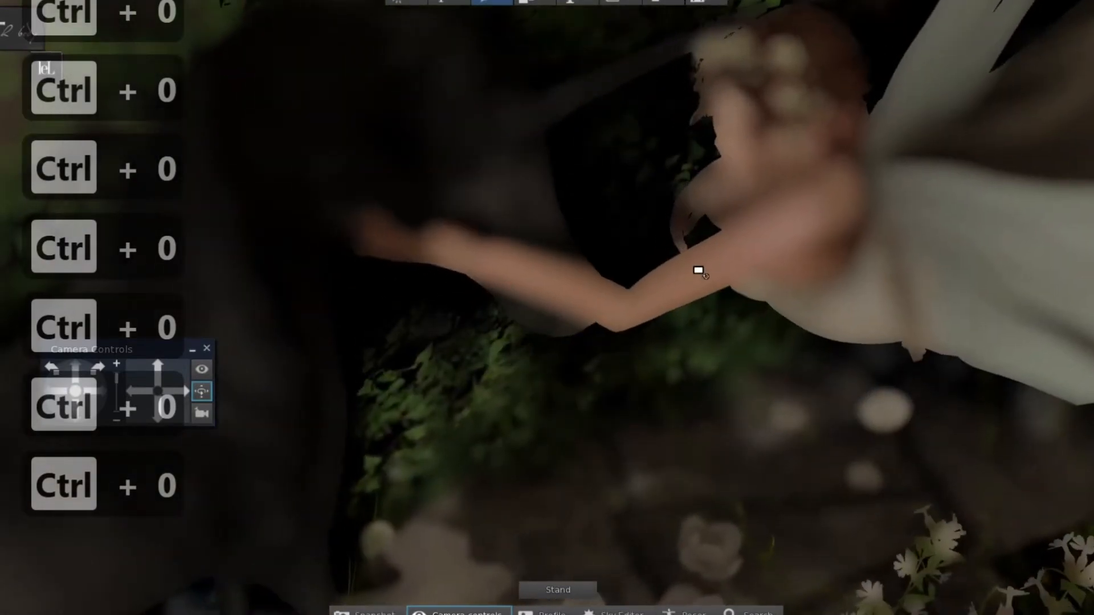
pyautogui.keyDown('alt'); pyautogui.moveTo(632, 274); pyautogui.dragTo(629, 313); pyautogui.keyUp('alt')
pyautogui.keyDown('alt'); pyautogui.moveTo(570, 273); pyautogui.dragTo(562, 295); pyautogui.keyUp('alt')
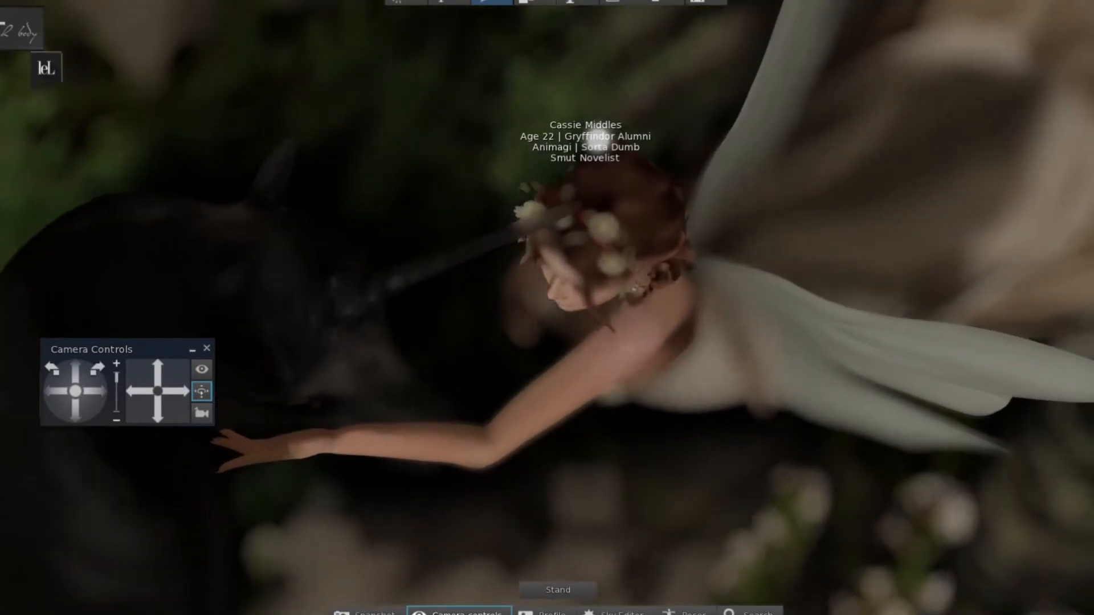
# Roll and orbit the camera into a tilted close-up of the fairy's hand resting on the unicorn's head.
pyautogui.moveTo(56, 362); pyautogui.dragTo(57, 358)
pyautogui.keyDown('ctrl'); pyautogui.keyDown('alt'); pyautogui.moveTo(564, 307); pyautogui.dragTo(581, 322); pyautogui.keyUp('alt'); pyautogui.keyUp('ctrl')
pyautogui.moveTo(96, 371); pyautogui.dragTo(96, 371)
pyautogui.moveTo(78, 418); pyautogui.dragTo(80, 415)
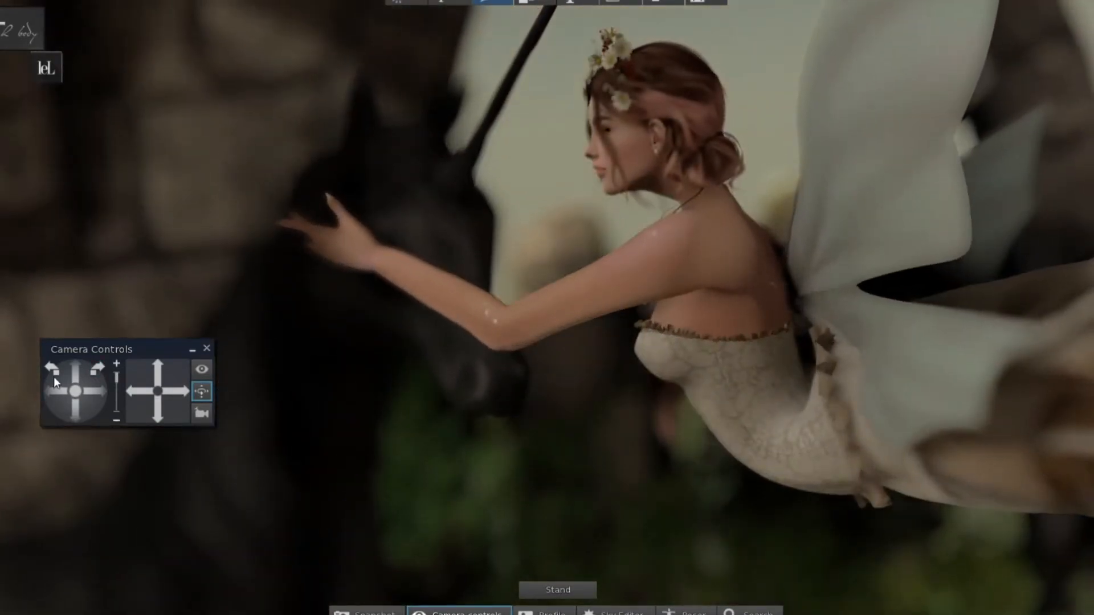
pyautogui.moveTo(53, 374); pyautogui.dragTo(82, 371)
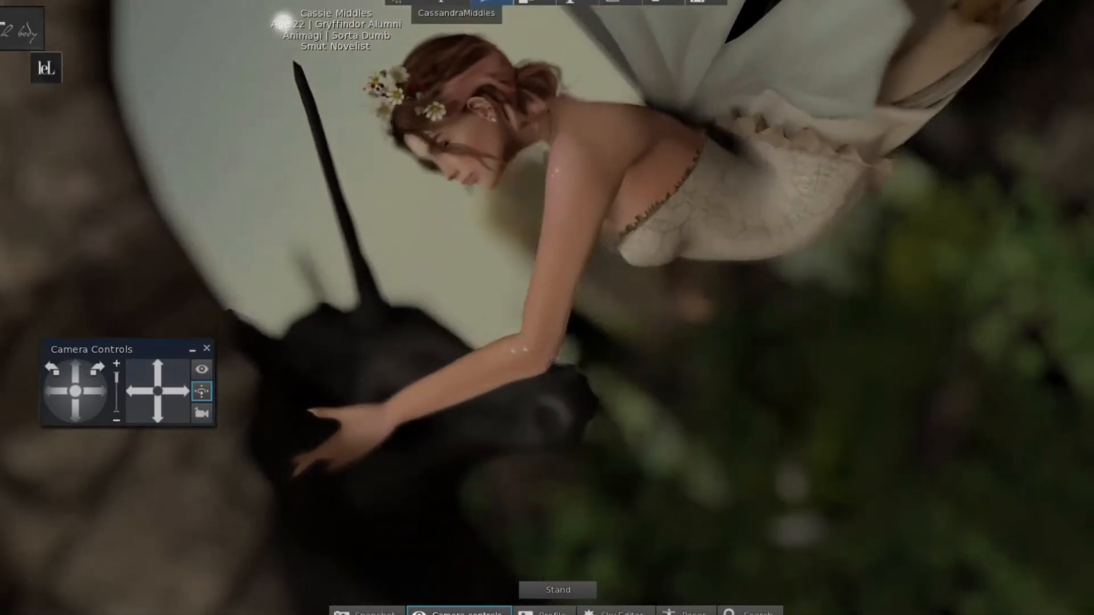
pyautogui.keyDown('ctrl'); pyautogui.keyDown('alt'); pyautogui.moveTo(527, 300); pyautogui.dragTo(621, 186); pyautogui.keyUp('alt'); pyautogui.keyUp('ctrl')
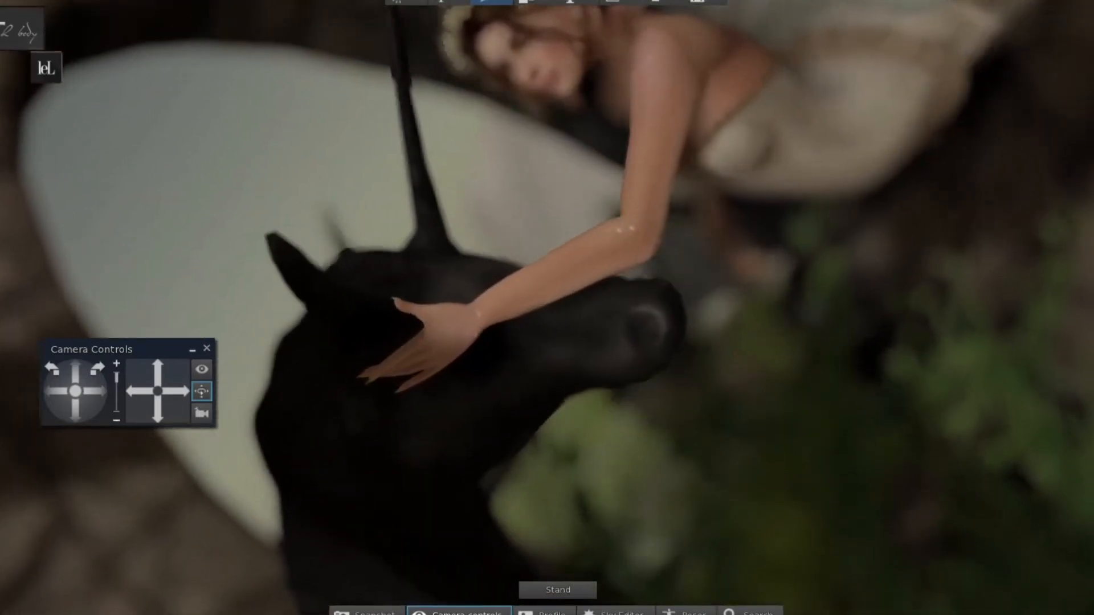
pyautogui.keyDown('ctrl'); pyautogui.keyDown('alt'); pyautogui.moveTo(528, 300); pyautogui.dragTo(528, 300); pyautogui.keyUp('alt'); pyautogui.keyUp('ctrl')
# Show the graphics settings, lower the Depth of Field Focal Length and raise the F-Number to soften the blur.
pyautogui.press('F1')
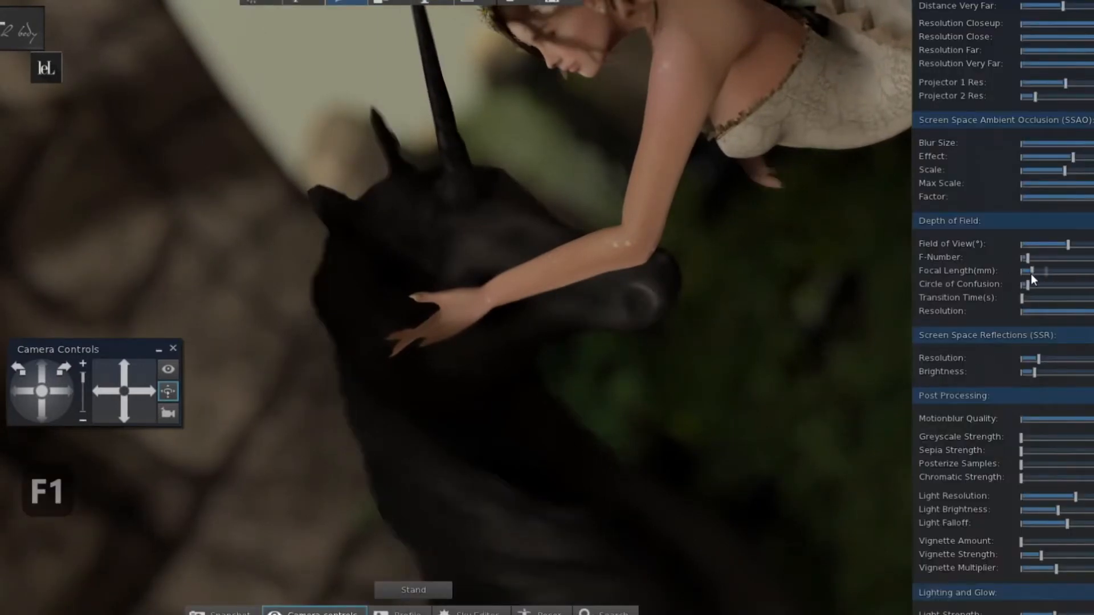
pyautogui.moveTo(1036, 259); pyautogui.dragTo(1038, 257)
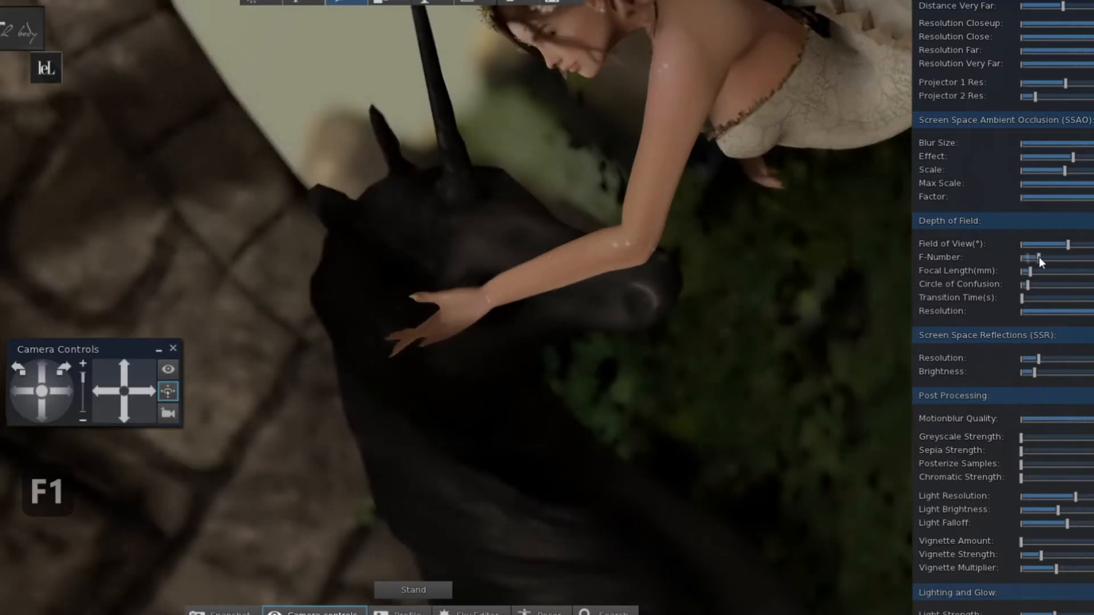
# Move the unicorn along the Y axis to about 78.02 for the fairy's hand, and close the object editor.
pyautogui.press('F1')
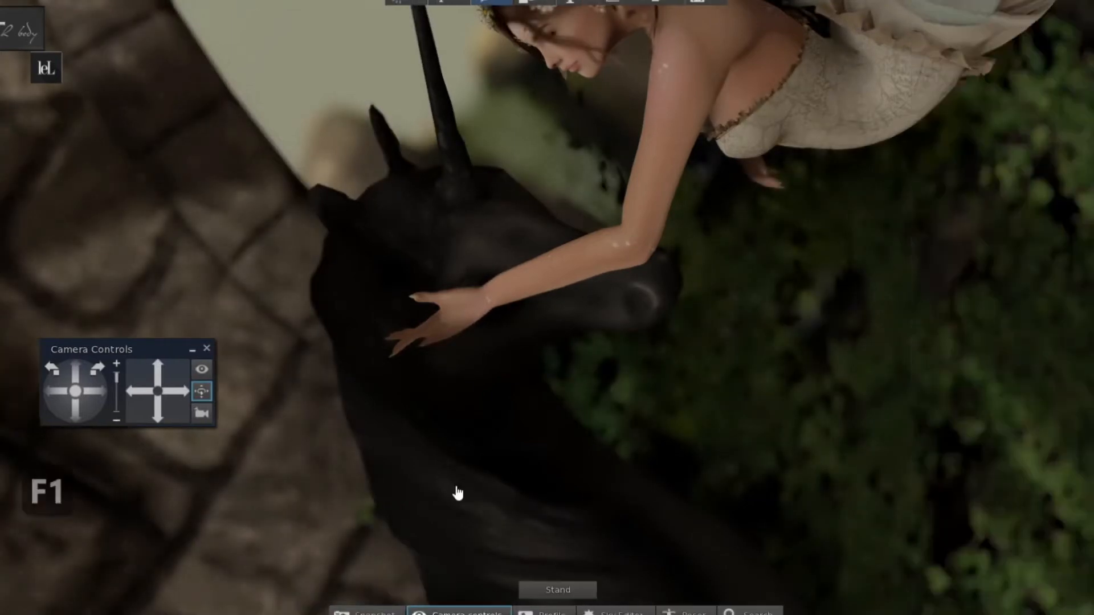
pyautogui.rightClick(463, 481)
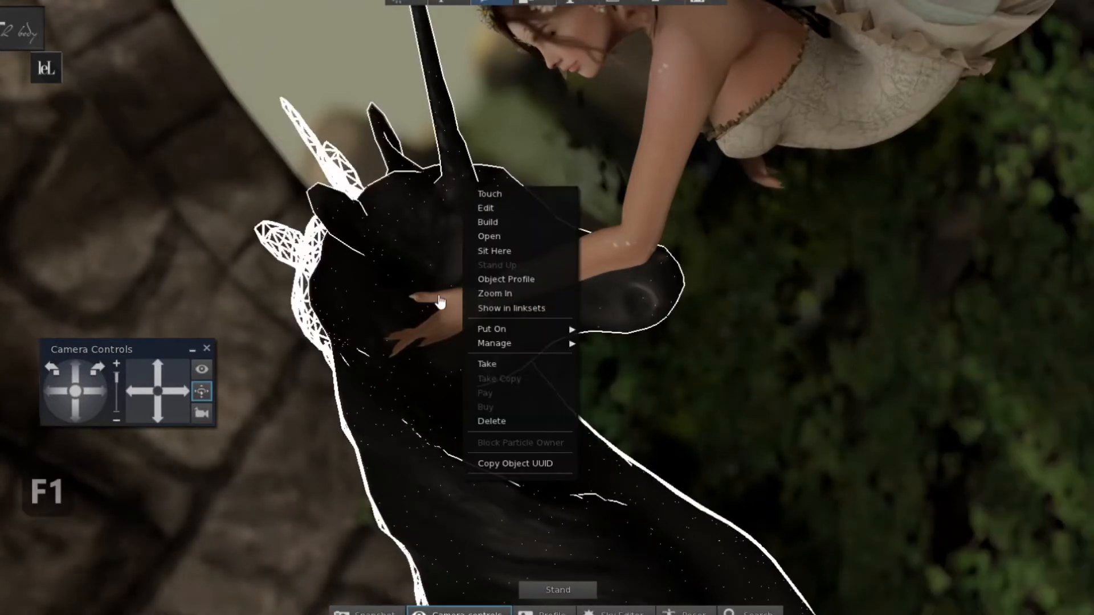
pyautogui.click(487, 208)
pyautogui.scroll(-2, 573, 497)
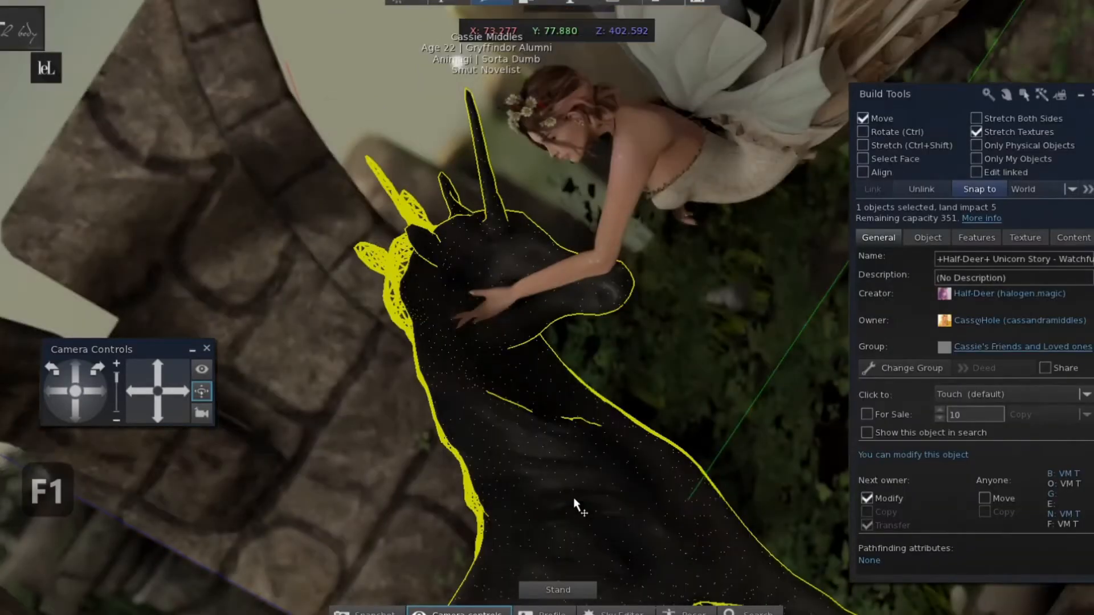
pyautogui.scroll(-2, 574, 497)
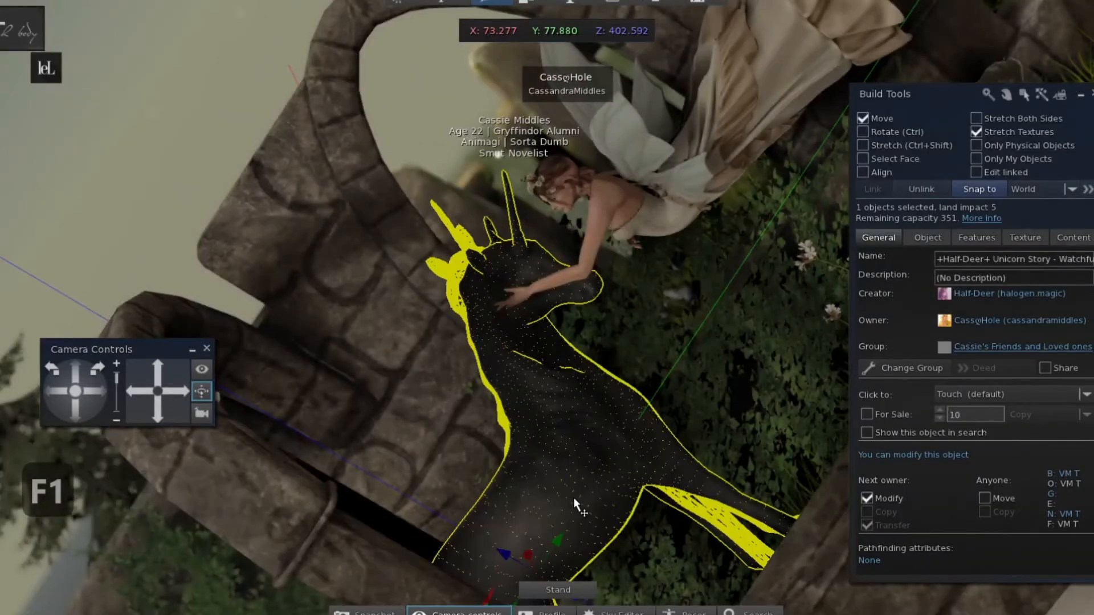
pyautogui.scroll(-2, 574, 497)
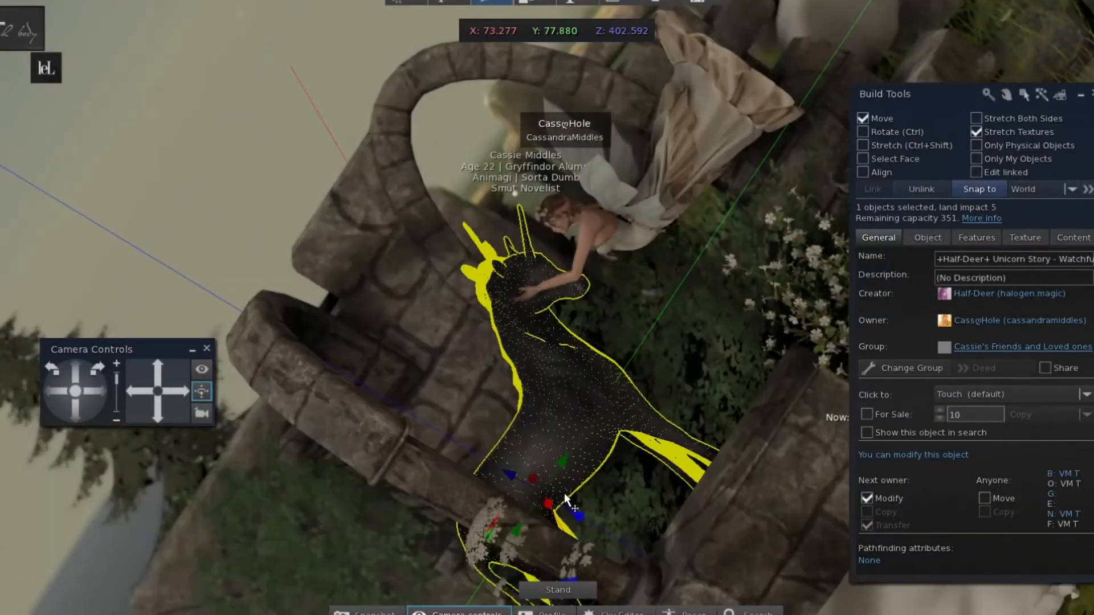
pyautogui.moveTo(569, 466); pyautogui.dragTo(587, 466)
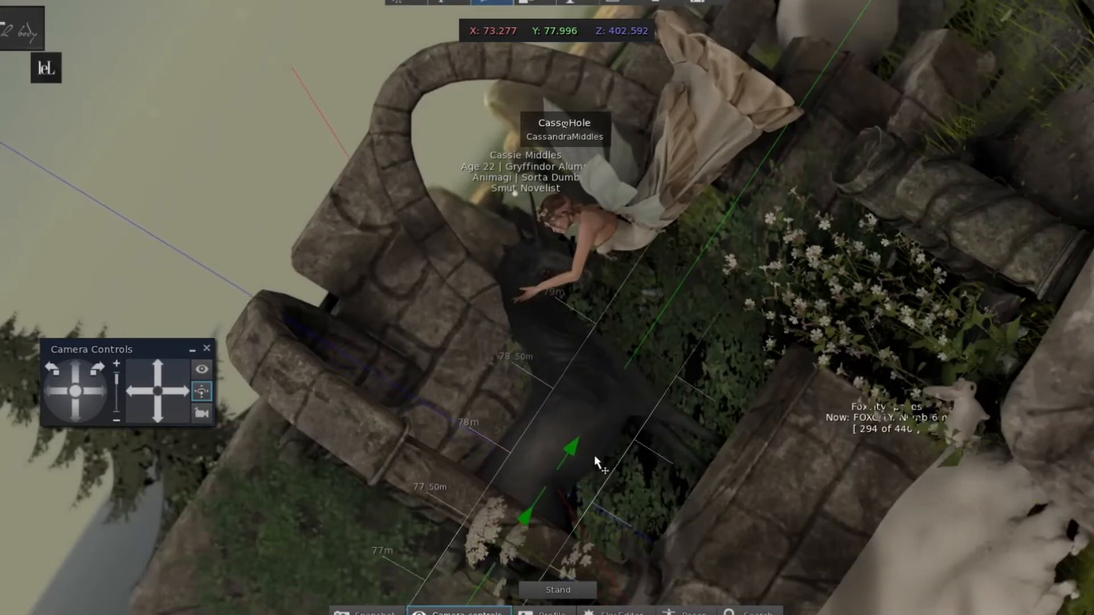
pyautogui.moveTo(592, 456); pyautogui.dragTo(591, 457)
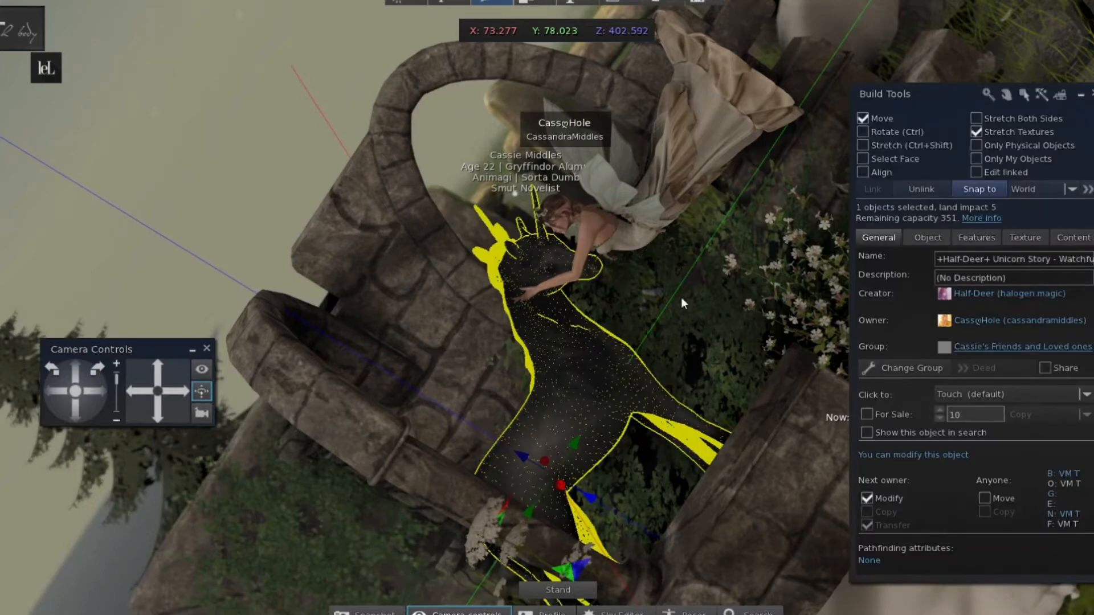
pyautogui.press('Escape')
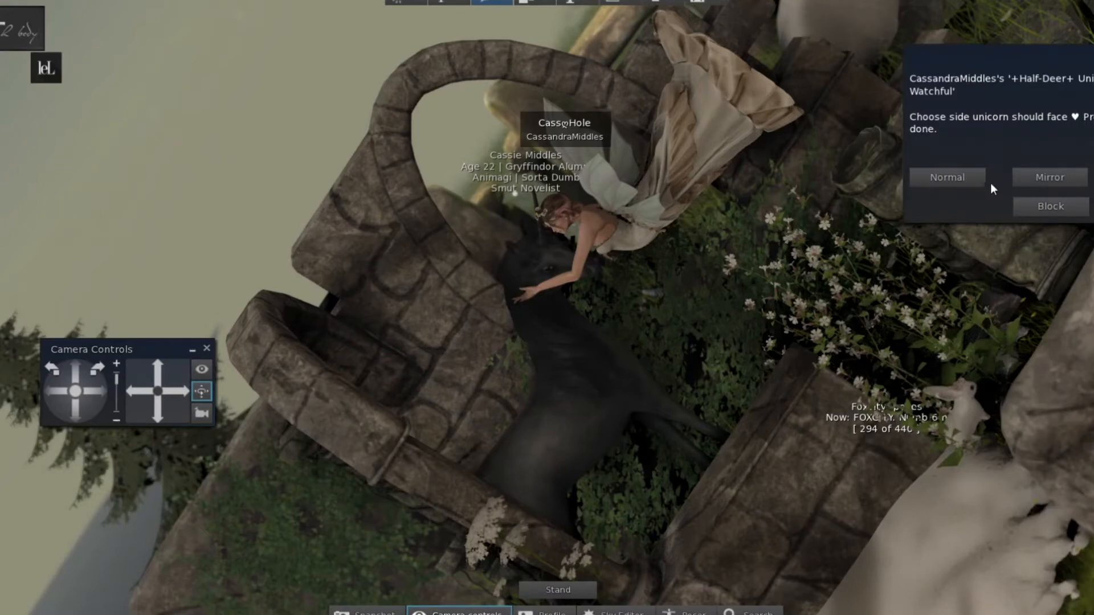
# Switch the unicorn's coat to the Pure colour option.
pyautogui.click(981, 181)
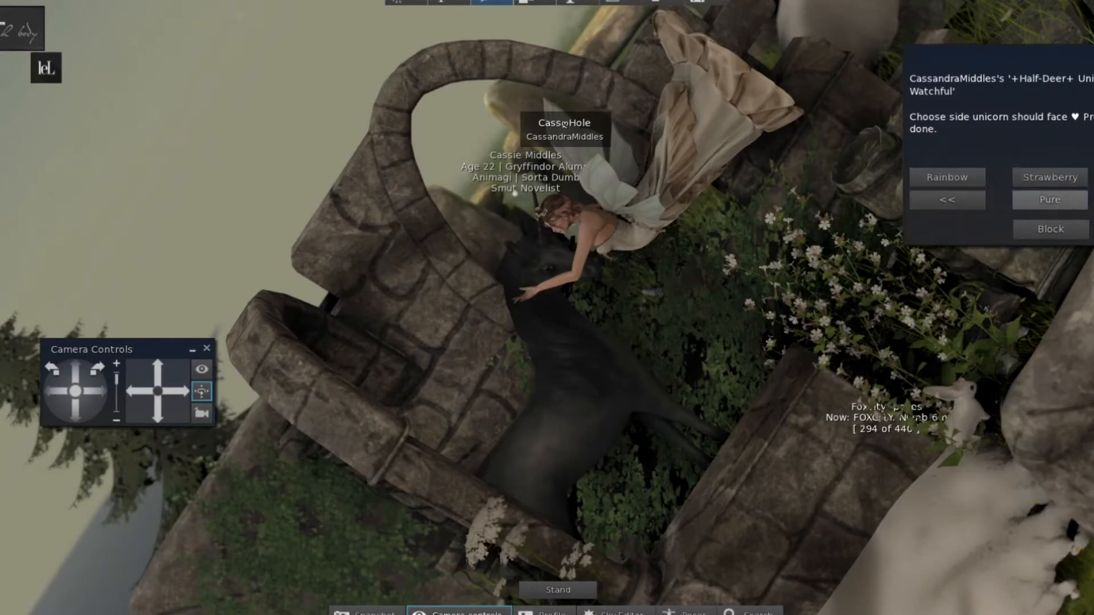
pyautogui.click(1050, 200)
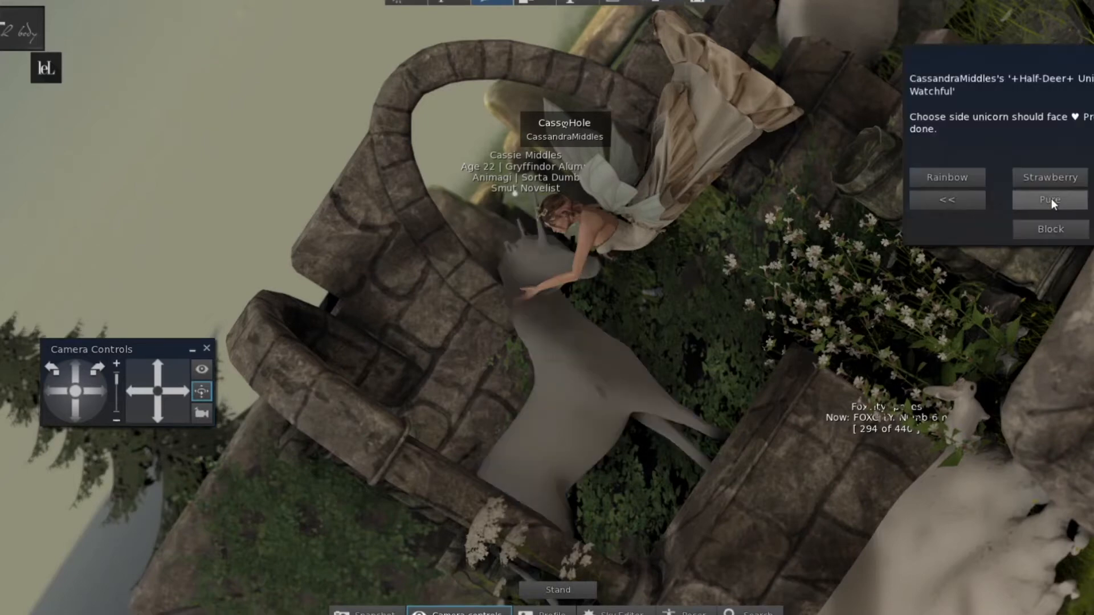
pyautogui.press('F9')
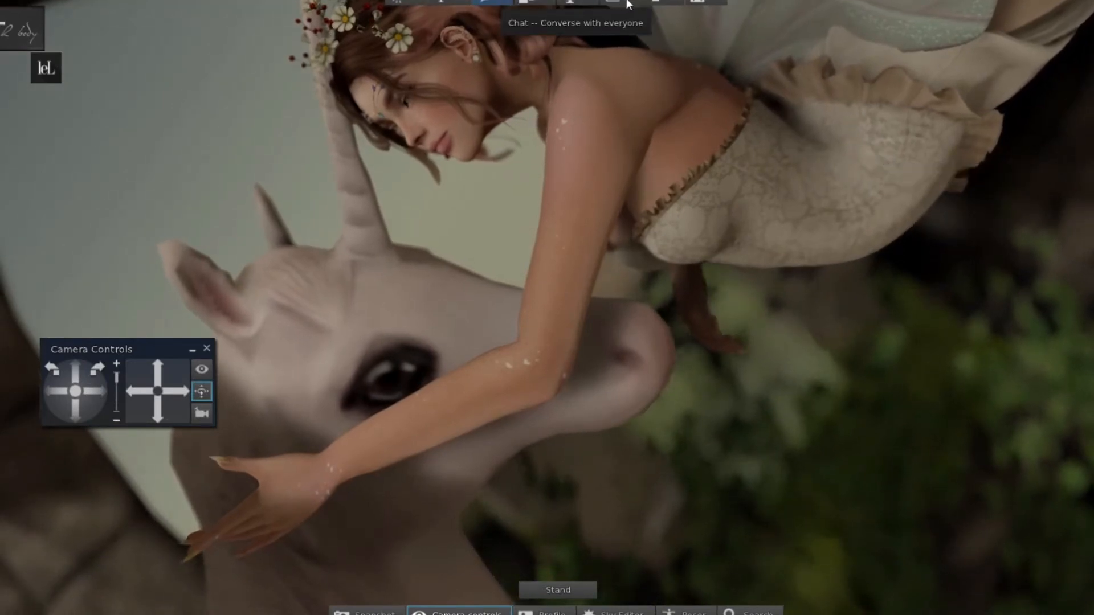
# Start posing the fairy in the Poser and rotate mPelvis to about X 2.485 and Y 0.686.
pyautogui.click(686, 612)
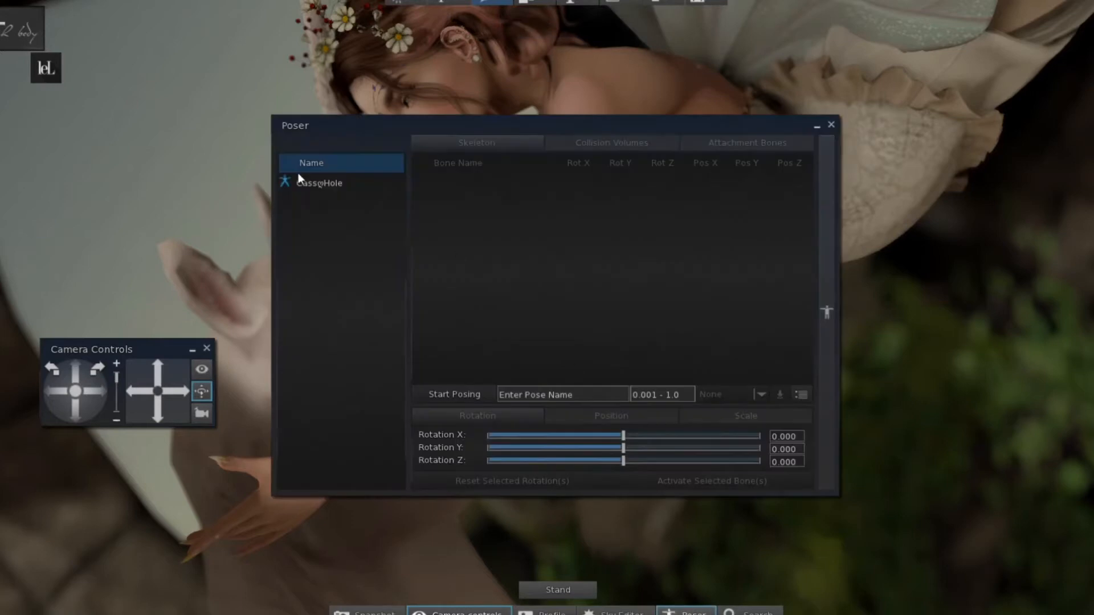
pyautogui.click(310, 182)
pyautogui.click(450, 197)
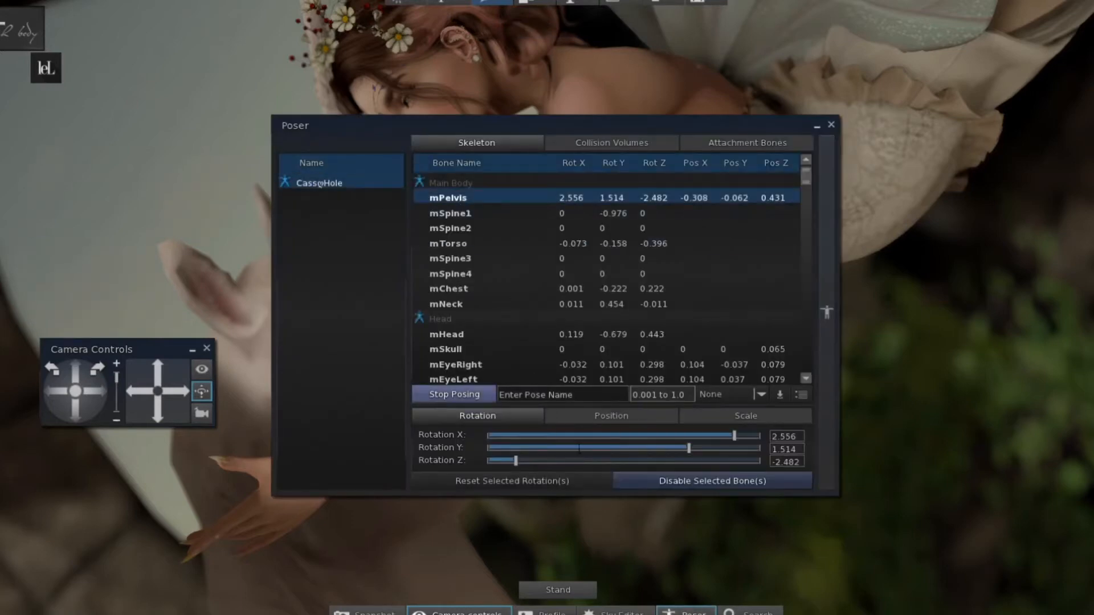
pyautogui.moveTo(690, 446); pyautogui.dragTo(653, 448)
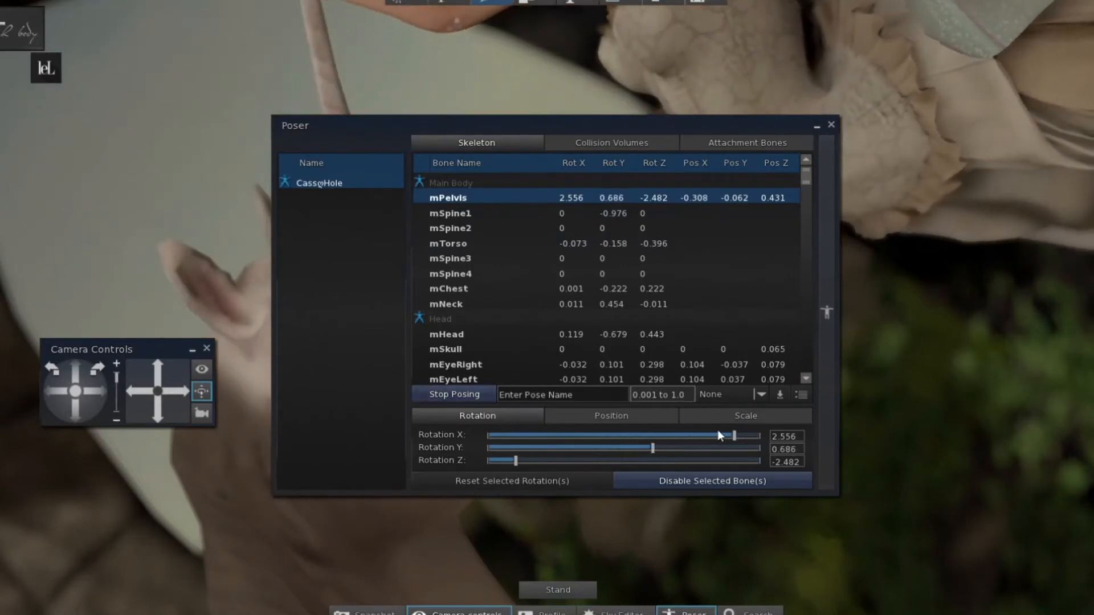
pyautogui.moveTo(734, 435); pyautogui.dragTo(717, 436)
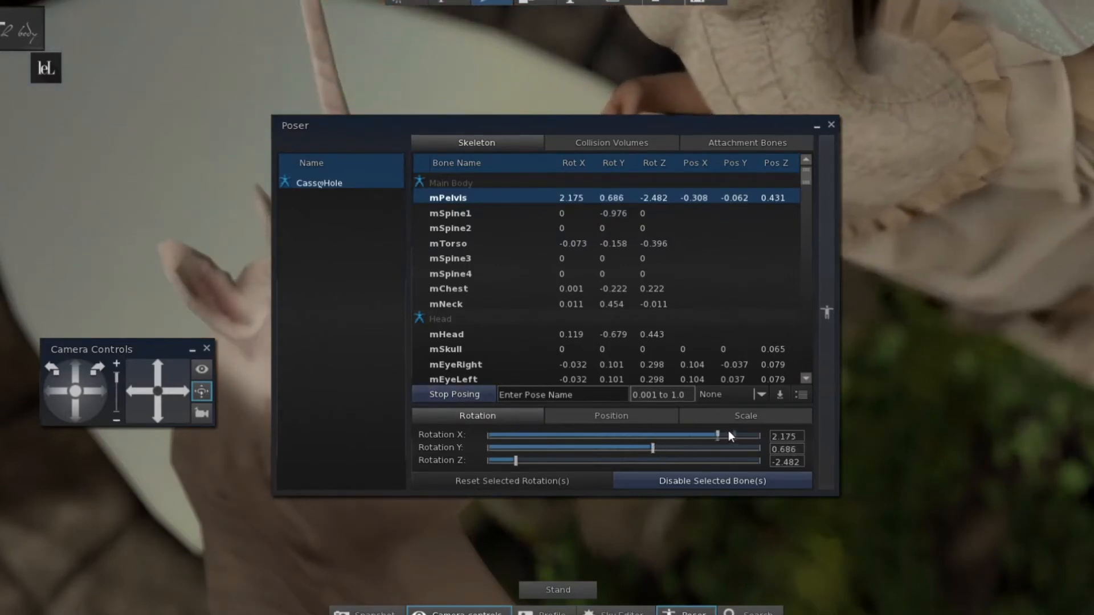
pyautogui.click(730, 436)
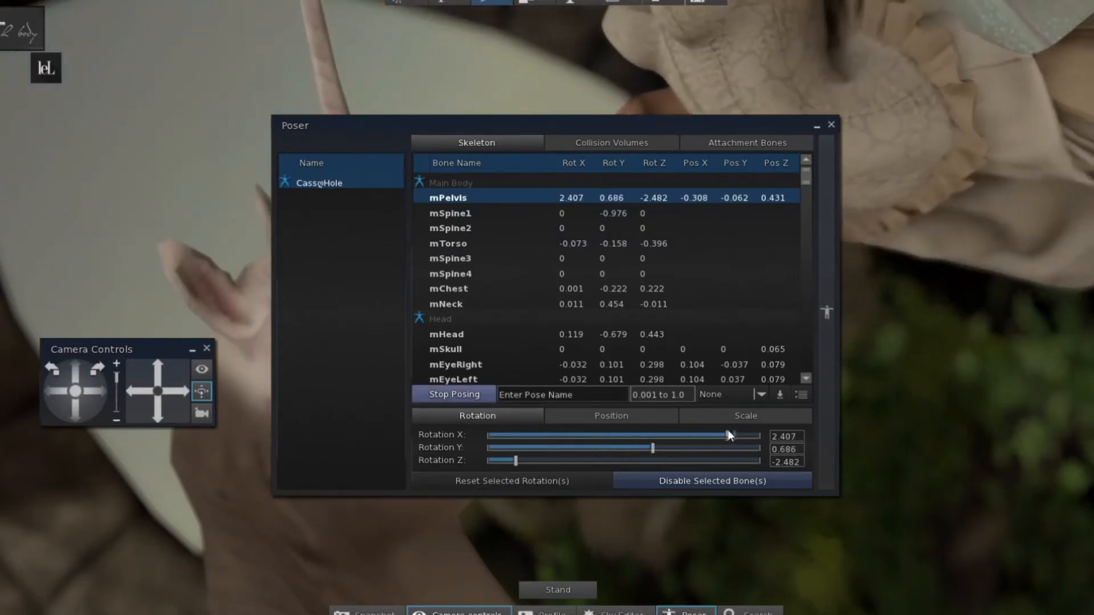
# Rotate the fairy's mTorso to Y 0.686 and mSpine1 to Y -0.841 and Z -0.01, with the Poser moved off her.
pyautogui.click(447, 289)
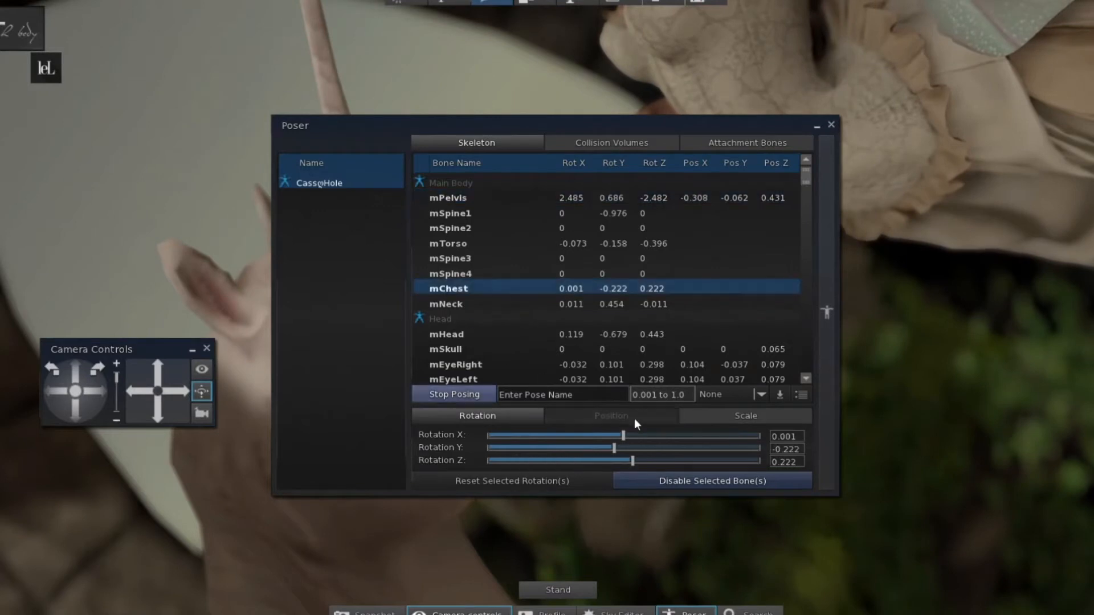
pyautogui.click(502, 245)
pyautogui.moveTo(606, 448); pyautogui.dragTo(654, 436)
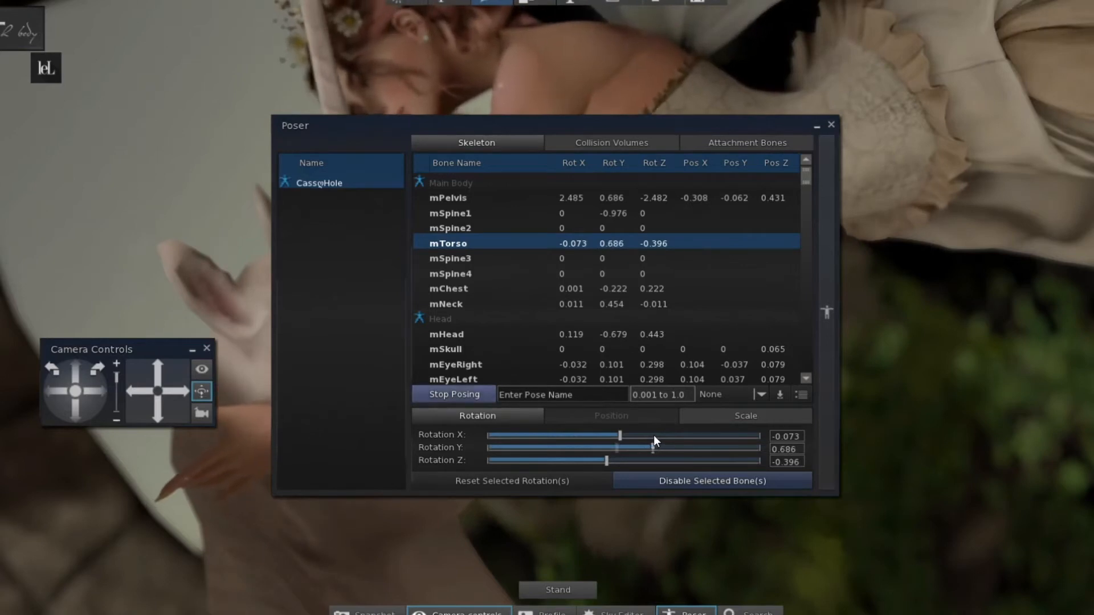
pyautogui.click(521, 212)
pyautogui.moveTo(582, 447)
pyautogui.mouseDown()
pyautogui.moveTo(597, 446)
pyautogui.moveTo(587, 446)
pyautogui.mouseUp()
pyautogui.moveTo(609, 131); pyautogui.dragTo(895, 130)
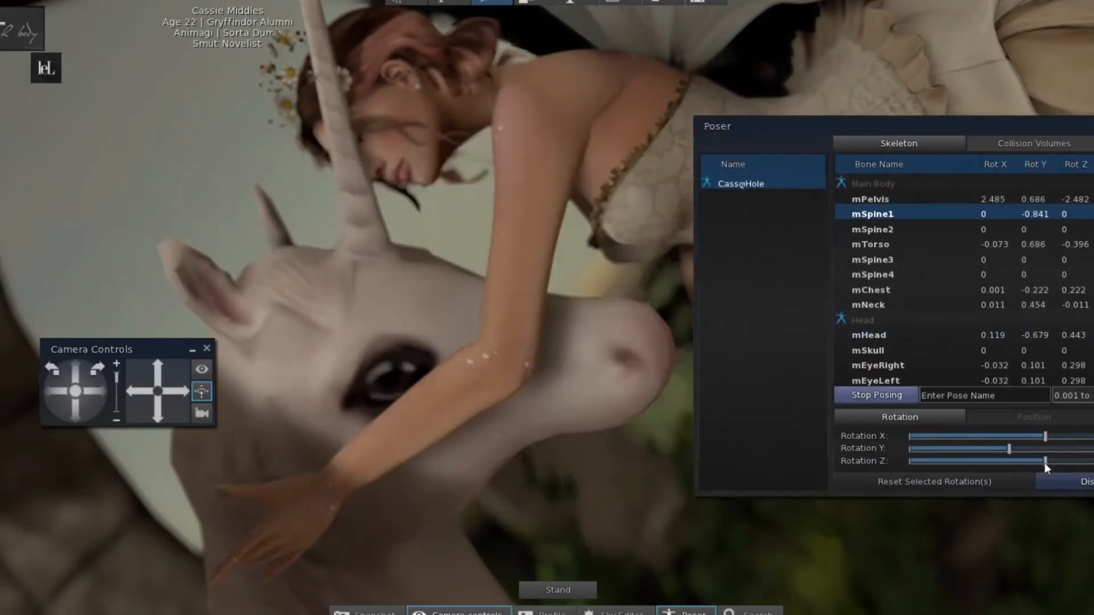
pyautogui.moveTo(1047, 459)
pyautogui.mouseDown()
pyautogui.moveTo(1057, 454)
pyautogui.moveTo(1035, 451)
pyautogui.moveTo(1045, 444)
pyautogui.mouseUp()
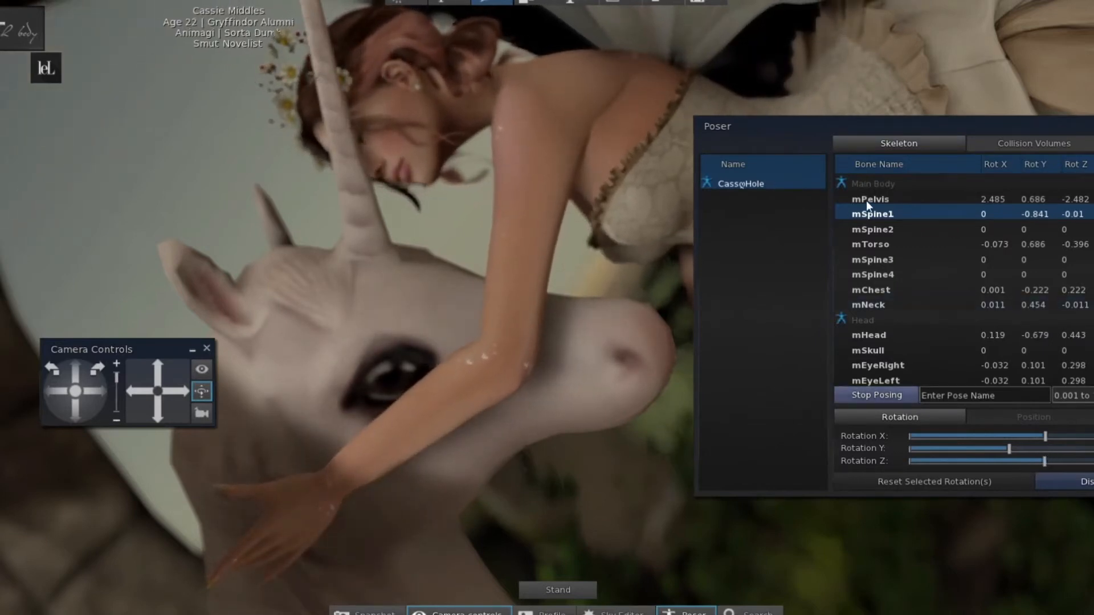
# Rotate the fairy's mPelvis to X 2.059, Y 0.377 and Z -2.659.
pyautogui.click(894, 200)
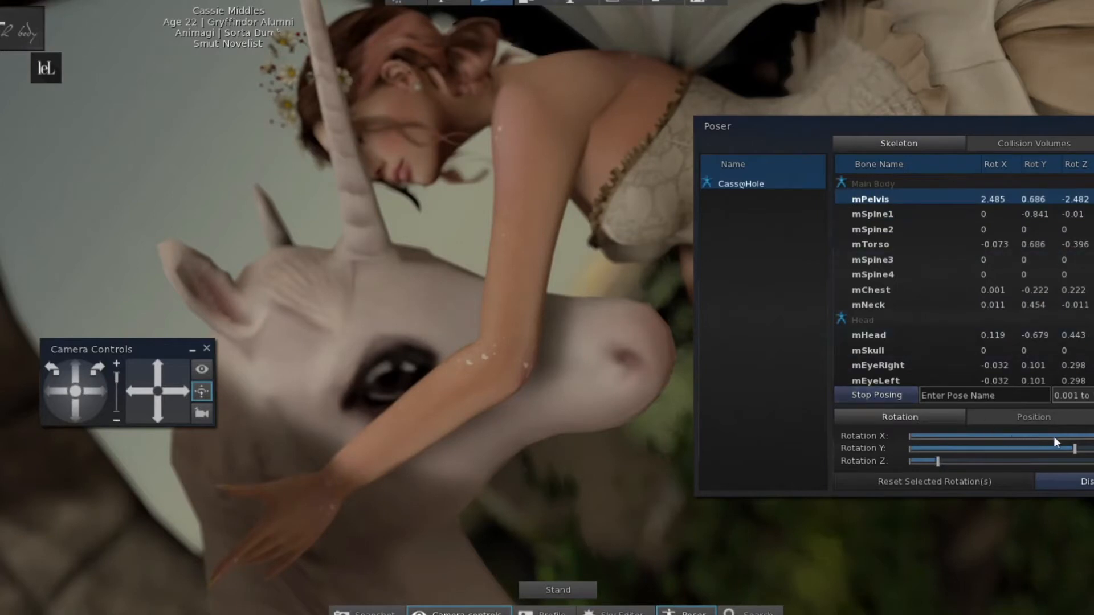
pyautogui.moveTo(1093, 436); pyautogui.dragTo(1061, 449)
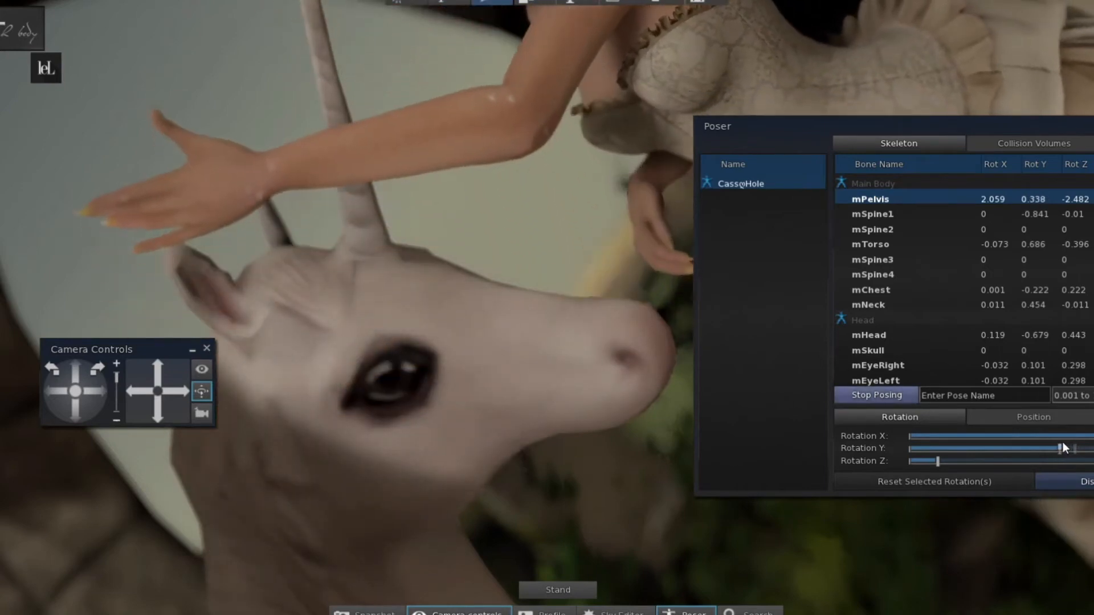
pyautogui.moveTo(948, 458); pyautogui.dragTo(929, 458)
# Adjust the mPelvis Y position and nudge its position values in fine increments until the fairy's hand rests on the unicorn's muzzle.
pyautogui.click(1033, 418)
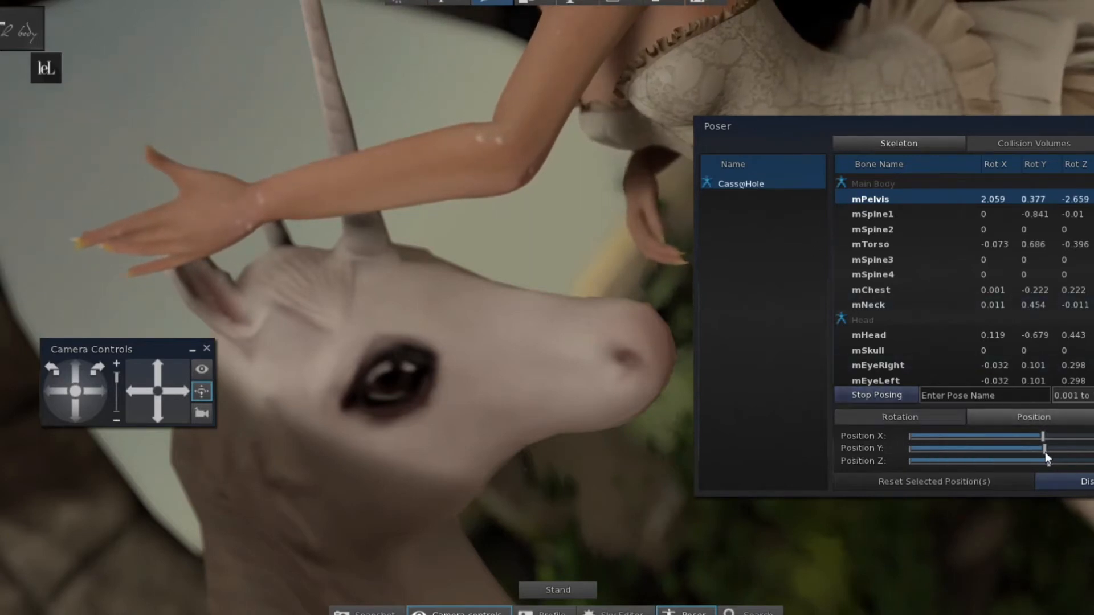
pyautogui.moveTo(1044, 450)
pyautogui.mouseDown()
pyautogui.moveTo(1055, 456)
pyautogui.moveTo(1042, 456)
pyautogui.moveTo(1045, 444)
pyautogui.mouseUp()
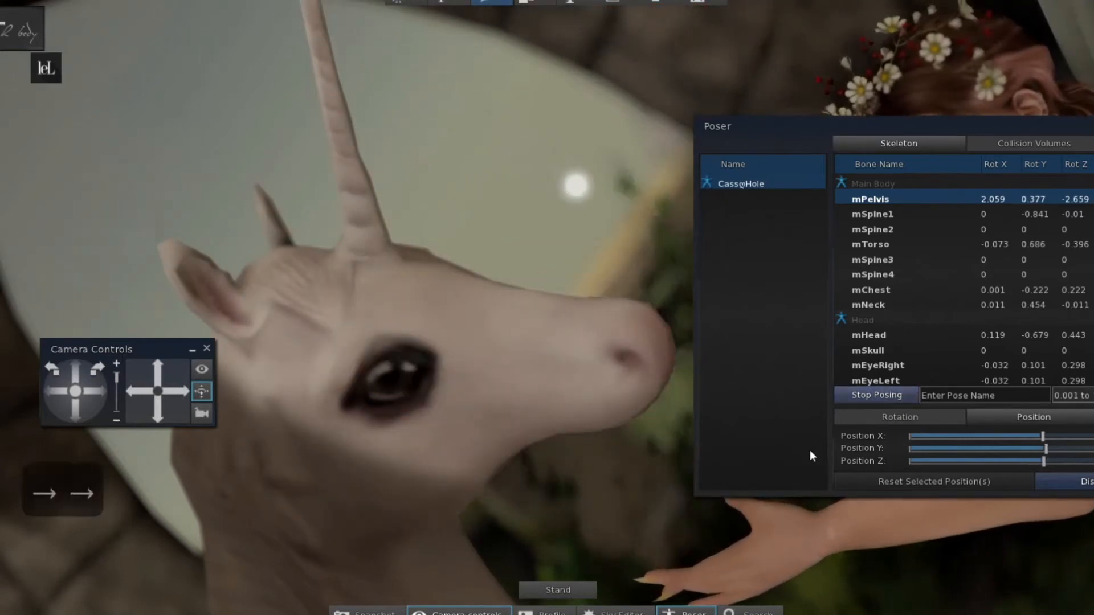
pyautogui.press('Right')
pyautogui.press('Right')
pyautogui.press('Right')
pyautogui.press('Right')
pyautogui.press('Right')
pyautogui.press('Right')
pyautogui.press('Right')
pyautogui.press('Right')
pyautogui.press('Right')
pyautogui.press('Right')
pyautogui.press('Right')
pyautogui.press('Right')
pyautogui.press('Right')
pyautogui.press('Right')
pyautogui.press('Right')
pyautogui.press('Right')
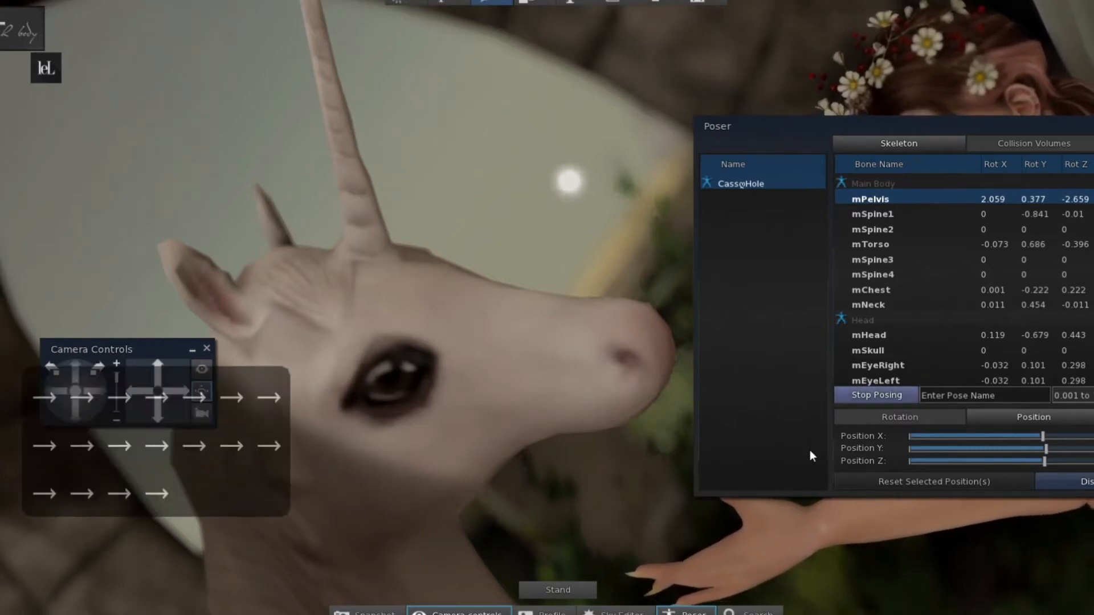
pyautogui.press('Right')
pyautogui.press('Right')
pyautogui.press('Right')
pyautogui.press('Right')
pyautogui.press('Right')
pyautogui.press('Right')
pyautogui.press('Right')
pyautogui.press('Right')
pyautogui.press('Right')
pyautogui.press('Right')
pyautogui.press('Right')
pyautogui.press('Right')
pyautogui.press('Right')
pyautogui.press('Right')
pyautogui.press('Right')
pyautogui.press('Right')
pyautogui.press('Right')
pyautogui.press('Right')
pyautogui.press('Right')
pyautogui.press('Right')
pyautogui.press('Right')
pyautogui.press('Right')
pyautogui.press('Right')
pyautogui.press('Right')
pyautogui.press('Right')
pyautogui.press('Right')
pyautogui.press('Right')
pyautogui.press('Right')
pyautogui.press('Right')
pyautogui.press('Right')
pyautogui.press('Right')
pyautogui.press('Right')
pyautogui.press('Right')
pyautogui.press('Right')
pyautogui.press('Right')
pyautogui.press('Right')
pyautogui.press('Right')
pyautogui.press('Right')
pyautogui.press('Right')
pyautogui.press('Right')
pyautogui.press('Right')
pyautogui.press('Right')
pyautogui.press('Right')
pyautogui.press('Right')
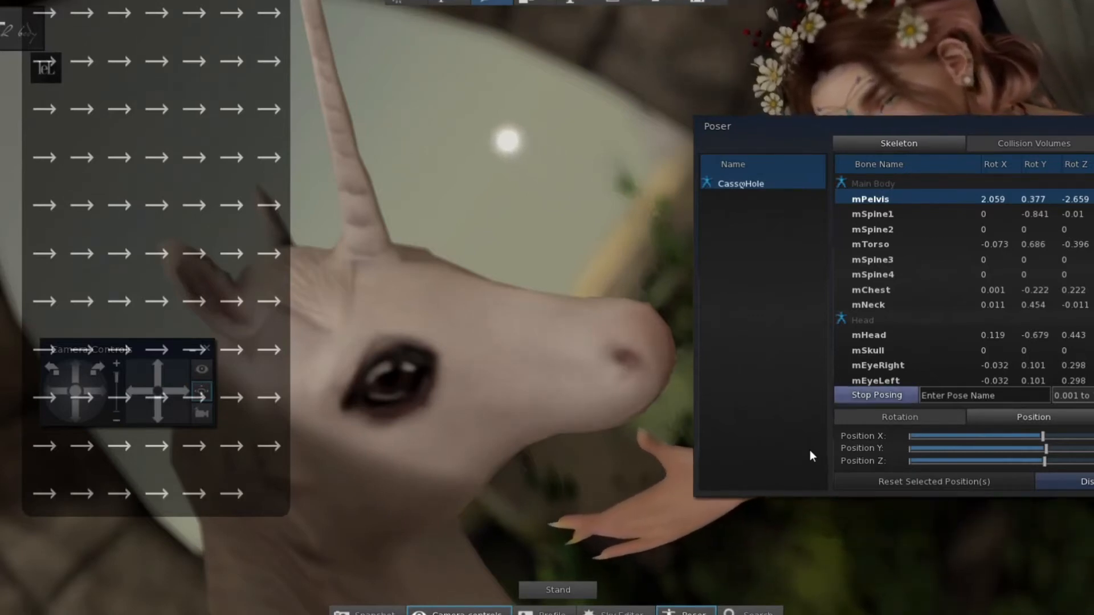
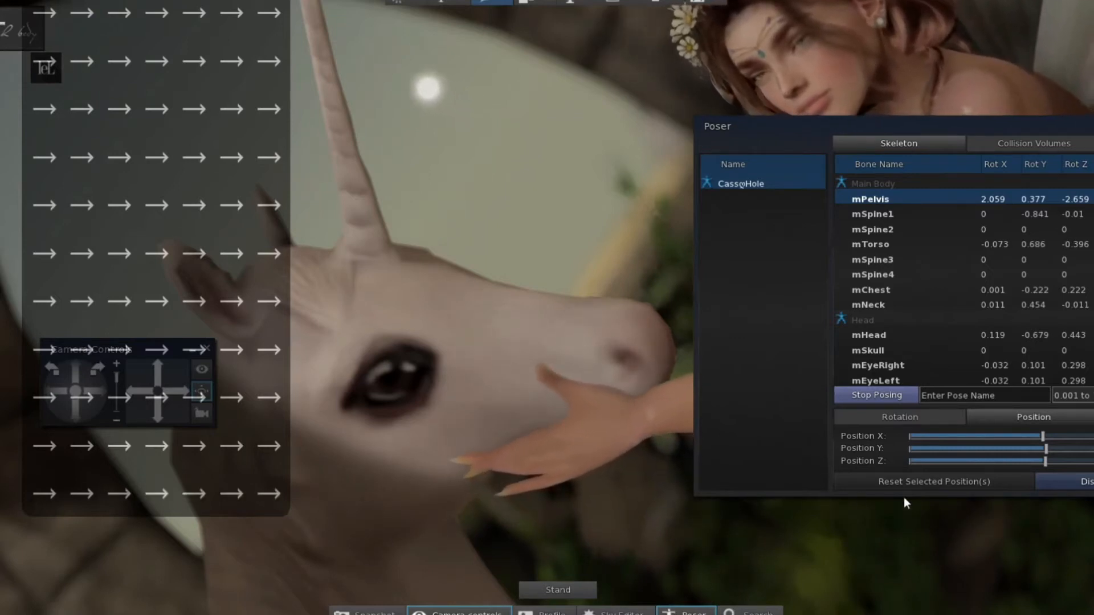
# Turn the fairy's face towards the unicorn by rotating mHead to Z -0.261 and lowering its Y rotation.
pyautogui.click(890, 335)
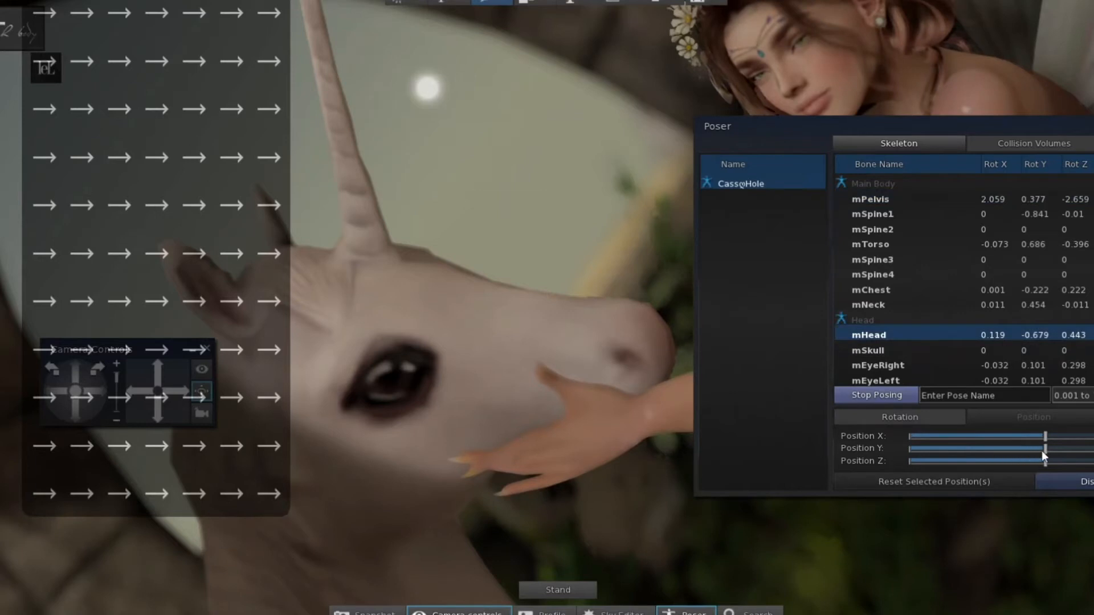
pyautogui.click(892, 417)
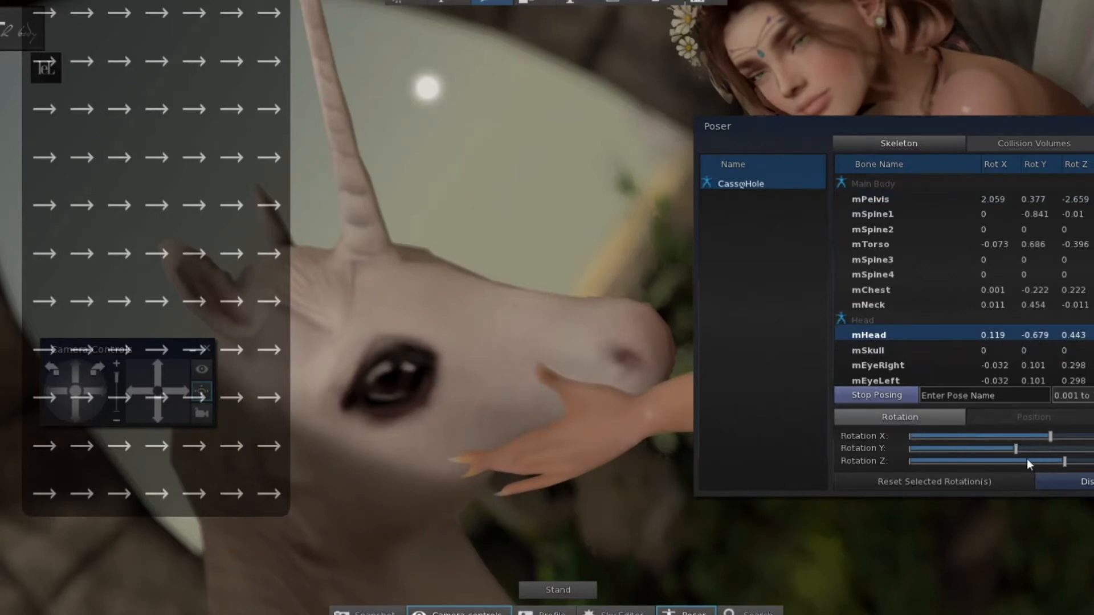
pyautogui.moveTo(1057, 459); pyautogui.dragTo(1011, 454)
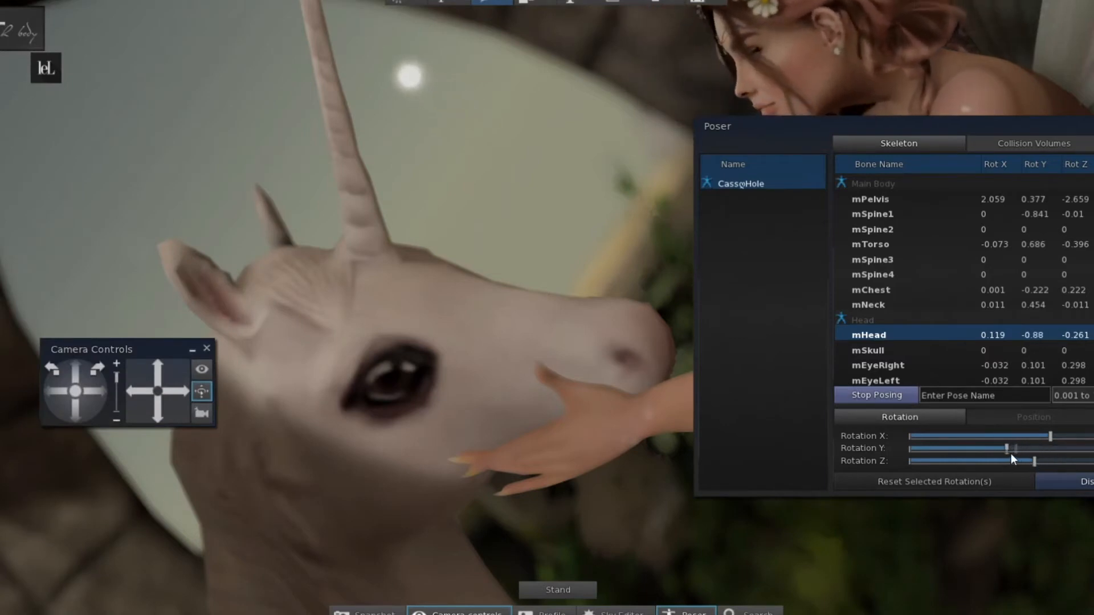
# Reset the rotations of the fairy's upper and lower eyelid bones on both the left and right sides.
pyautogui.scroll(-3, 875, 262)
pyautogui.scroll(-4, 875, 262)
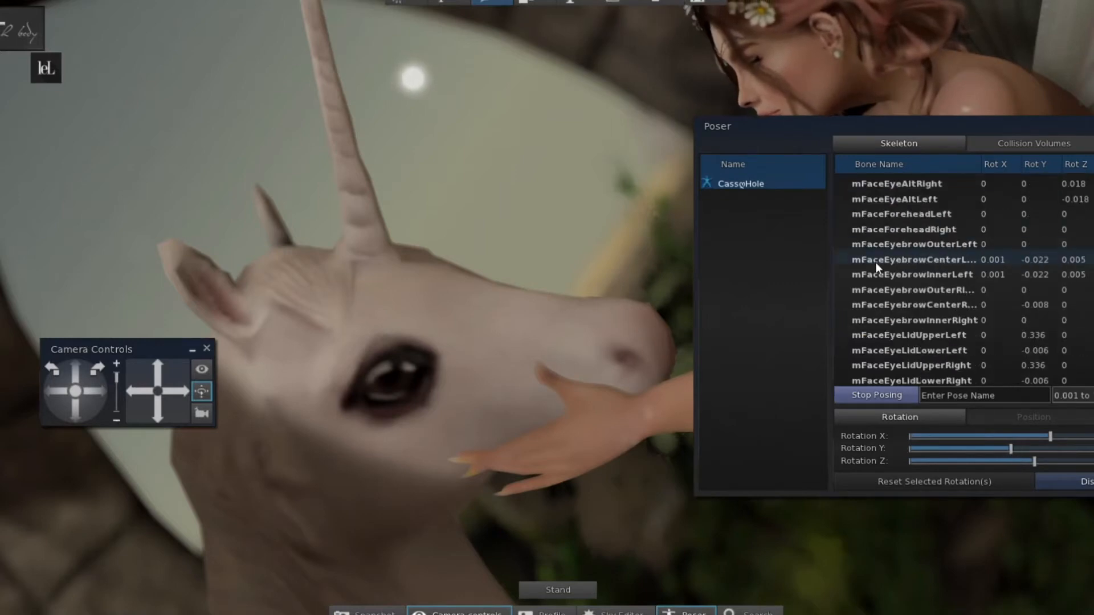
pyautogui.click(944, 275)
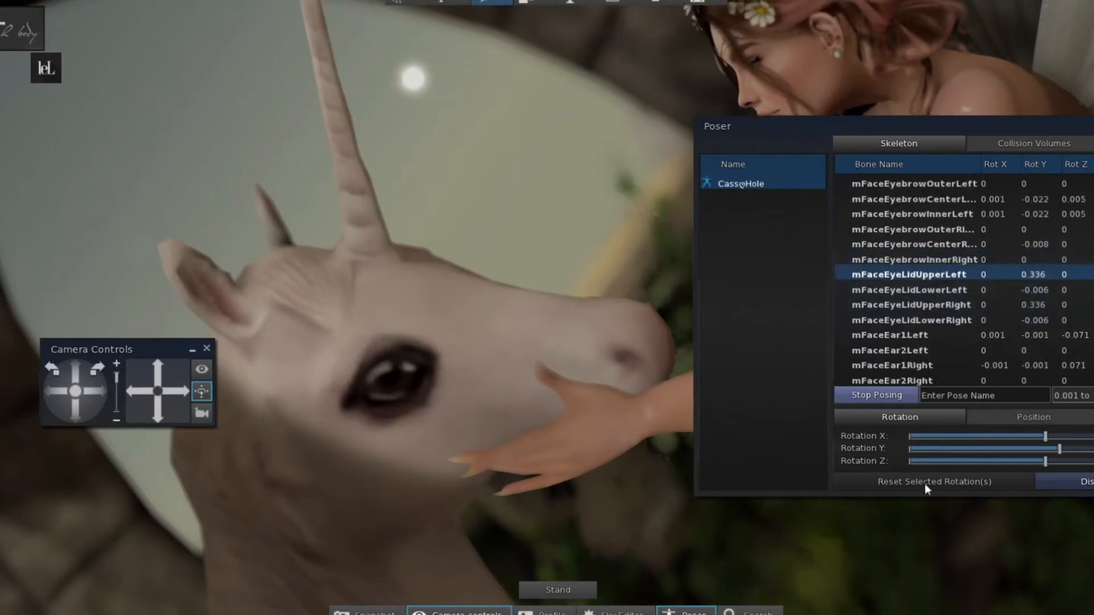
pyautogui.click(910, 288)
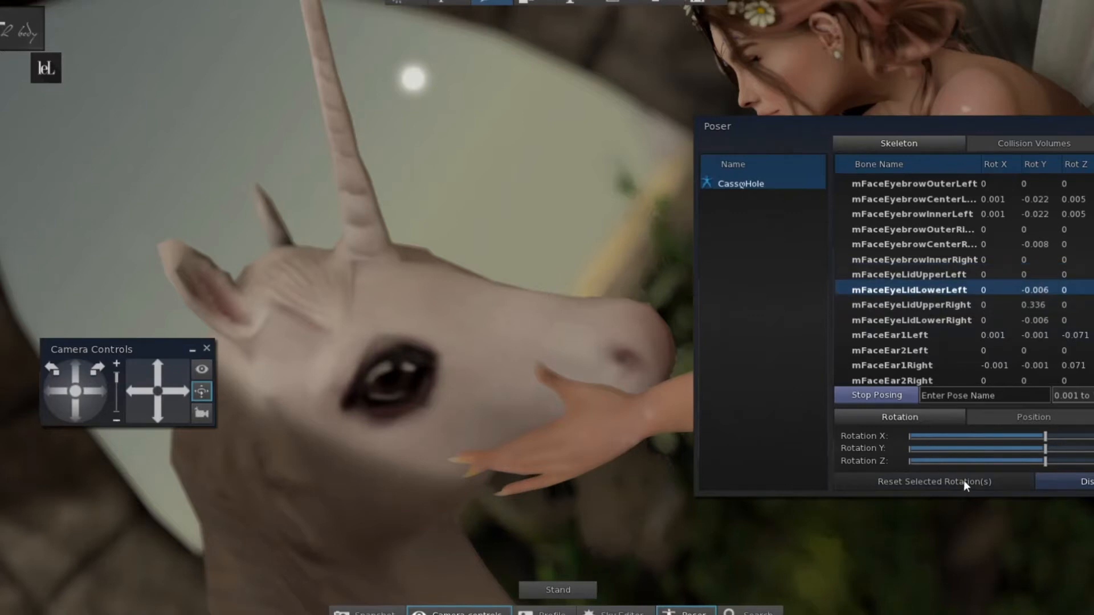
pyautogui.click(937, 306)
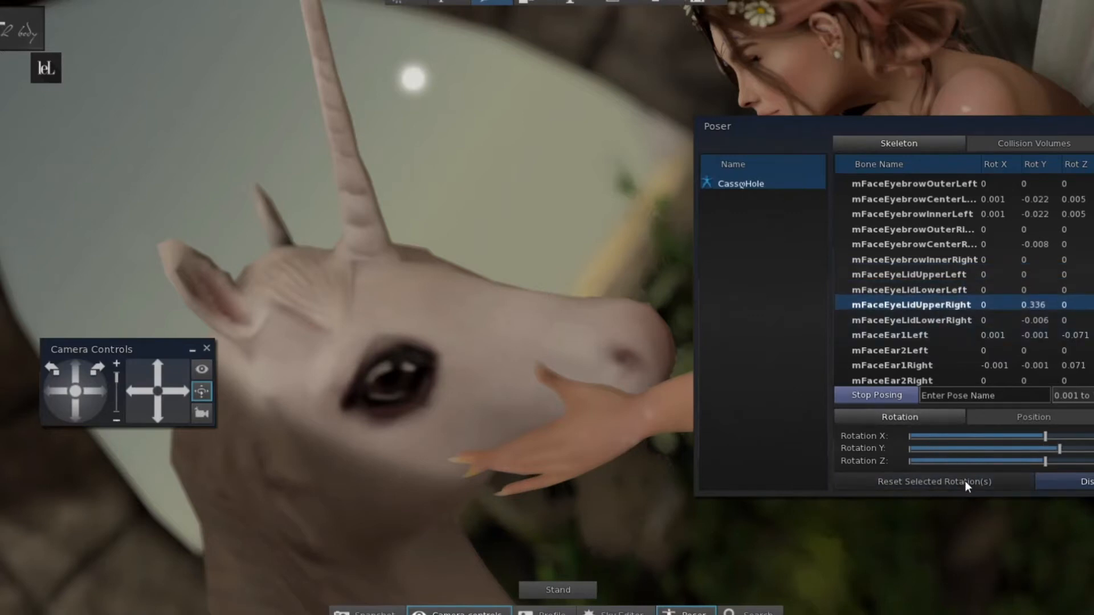
pyautogui.click(911, 322)
pyautogui.click(947, 484)
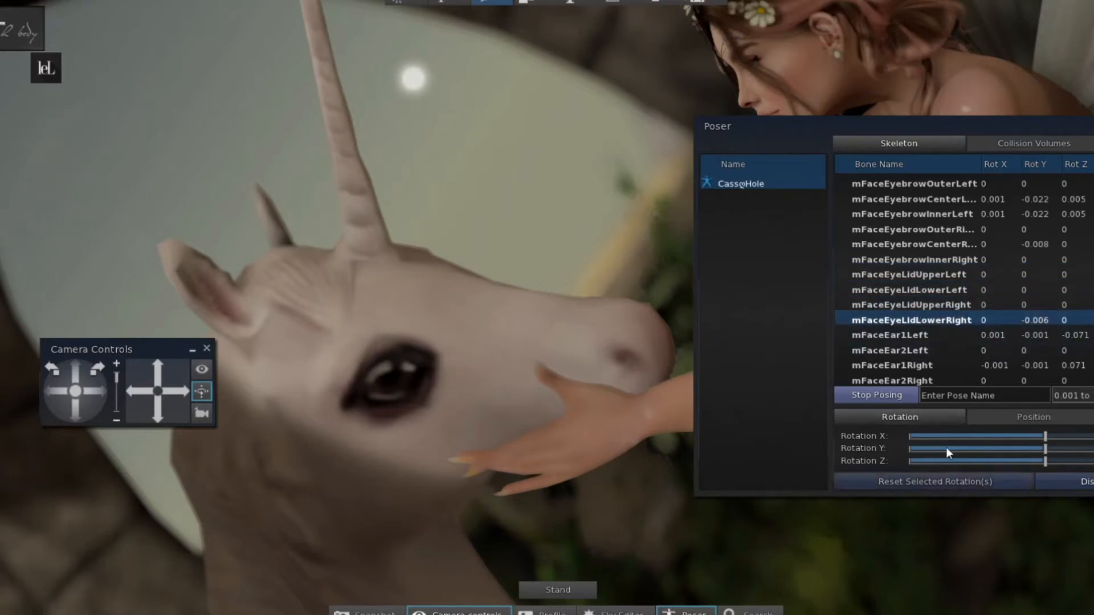
# Close the Poser and move the unicorn closer to the fairy so its muzzle reaches her face.
pyautogui.moveTo(957, 128); pyautogui.dragTo(161, 3)
pyautogui.moveTo(312, 4); pyautogui.dragTo(329, 81)
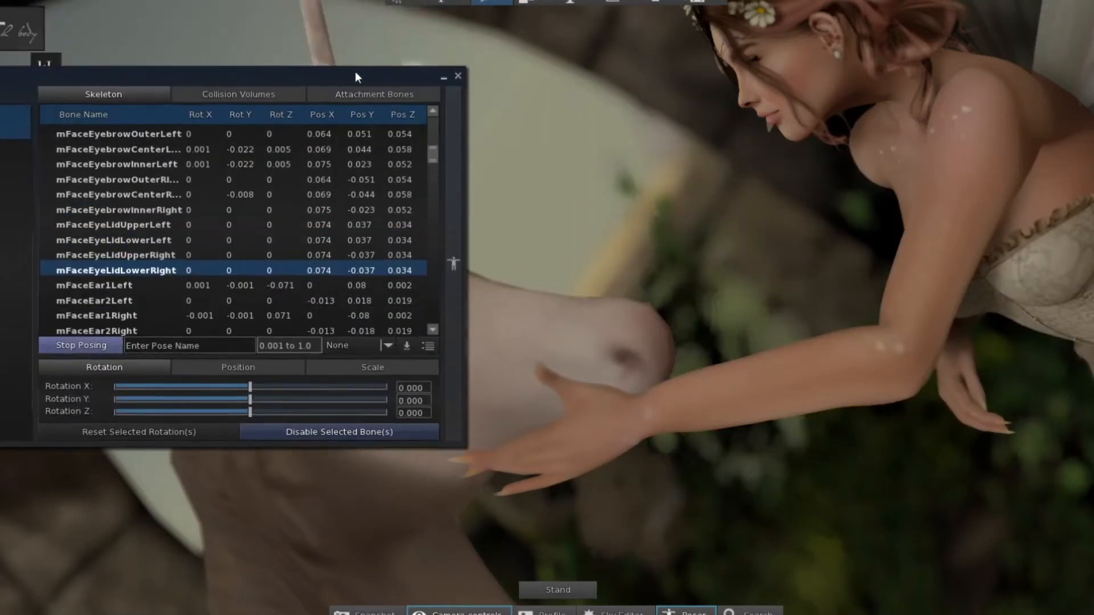
pyautogui.click(462, 82)
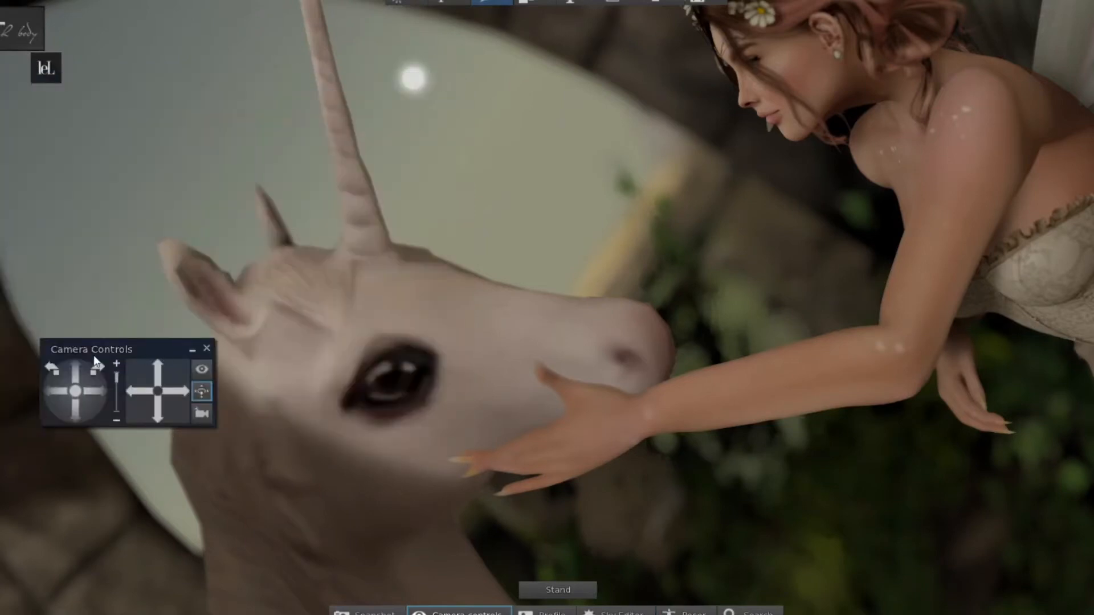
pyautogui.moveTo(98, 368); pyautogui.dragTo(71, 370)
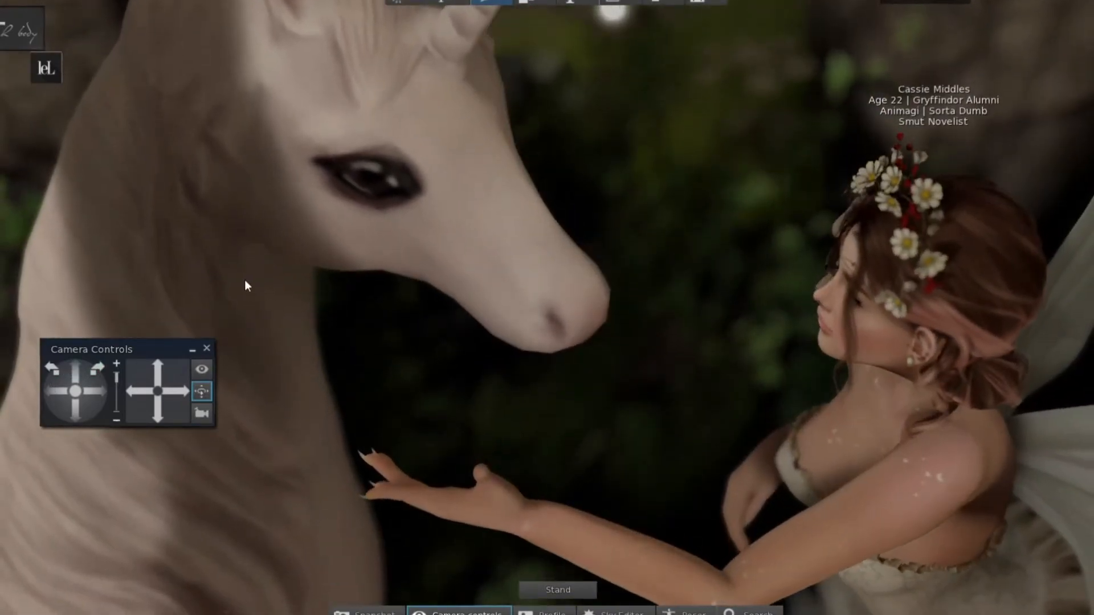
pyautogui.scroll(-5, 250, 286)
pyautogui.rightClick(321, 102)
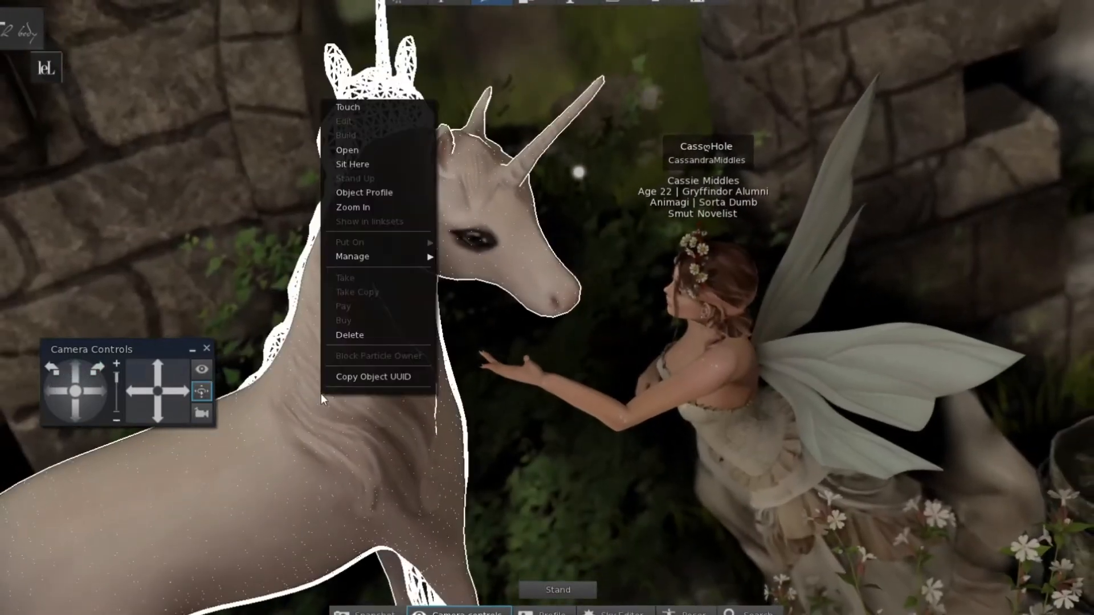
pyautogui.click(344, 122)
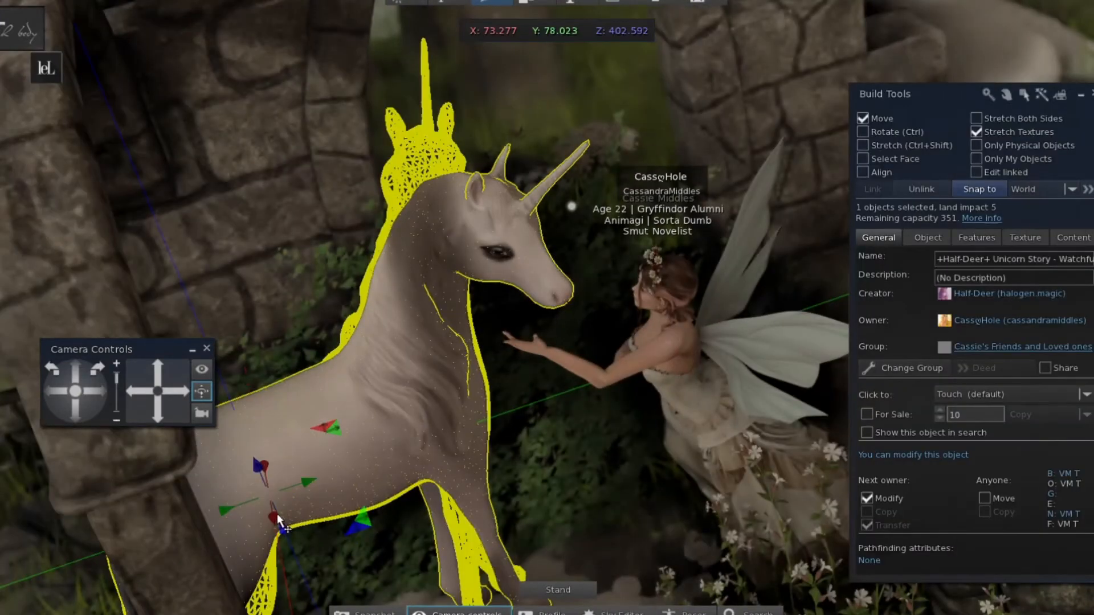
pyautogui.moveTo(279, 517); pyautogui.dragTo(348, 542)
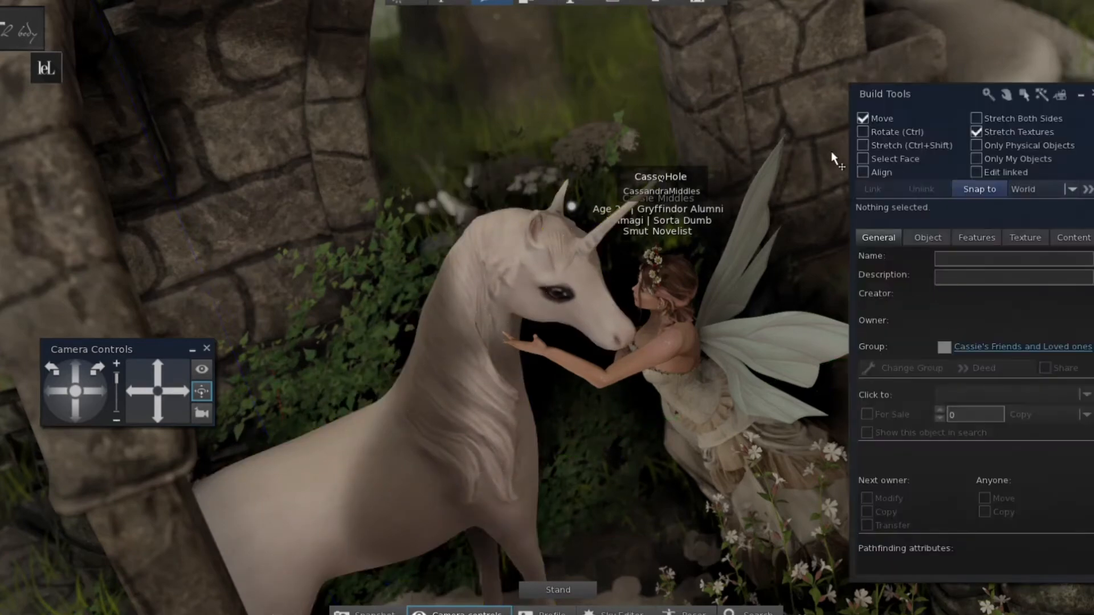
pyautogui.click(1093, 93)
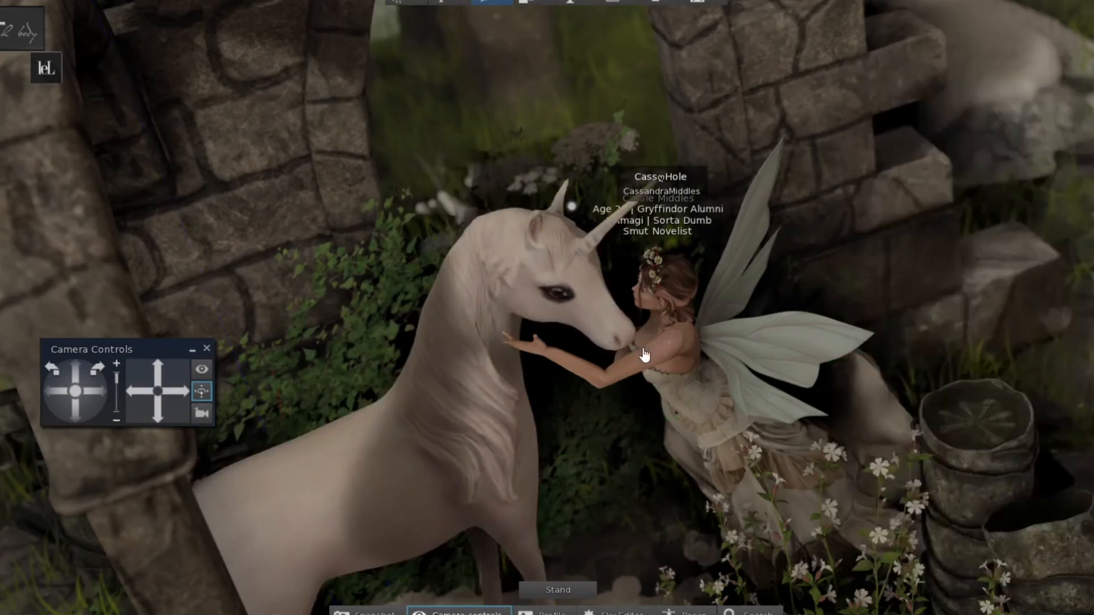
# Take the unicorn out of the scene, leaving the fairy alone among the ruins.
pyautogui.keyDown('alt'); pyautogui.moveTo(661, 362); pyautogui.dragTo(439, 267); pyautogui.keyUp('alt')
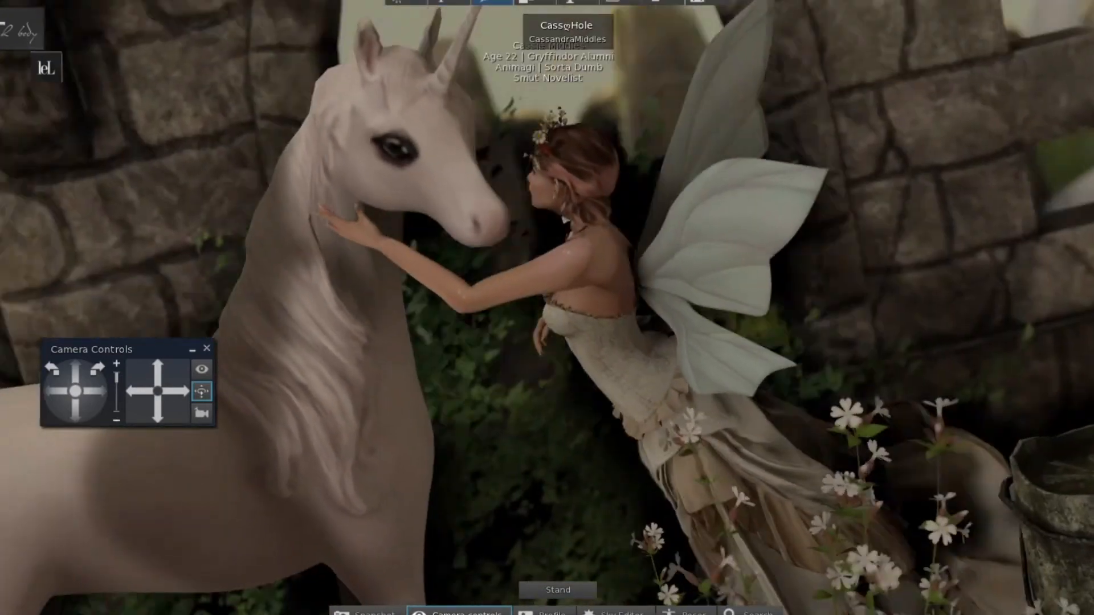
pyautogui.moveTo(555, 286)
pyautogui.keyDown('alt'); pyautogui.mouseDown()
pyautogui.moveTo(552, 219)
pyautogui.moveTo(555, 286)
pyautogui.mouseUp(); pyautogui.keyUp('alt')
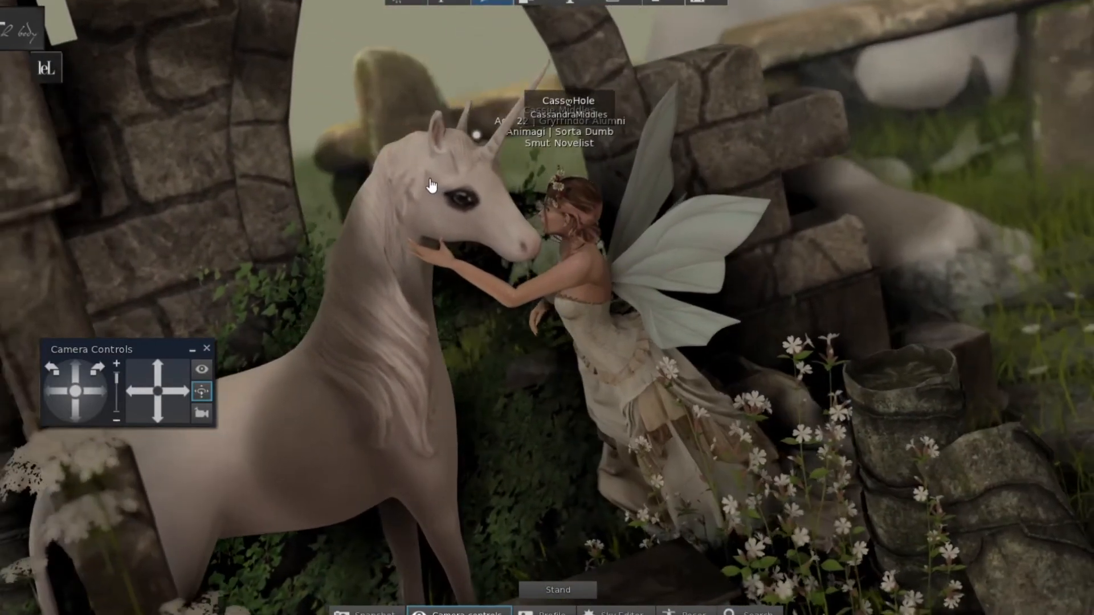
pyautogui.rightClick(429, 180)
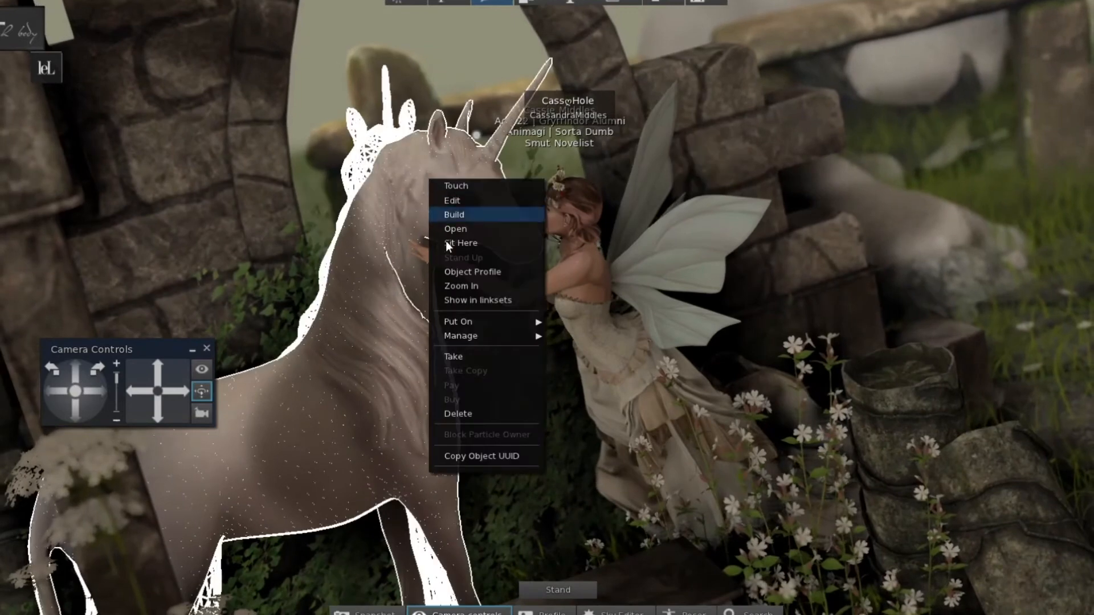
pyautogui.click(453, 356)
# Reopen the Poser and turn the fairy's body by rotating mPelvis to X -0.686, Y 0.3 and Z 1.866.
pyautogui.click(686, 612)
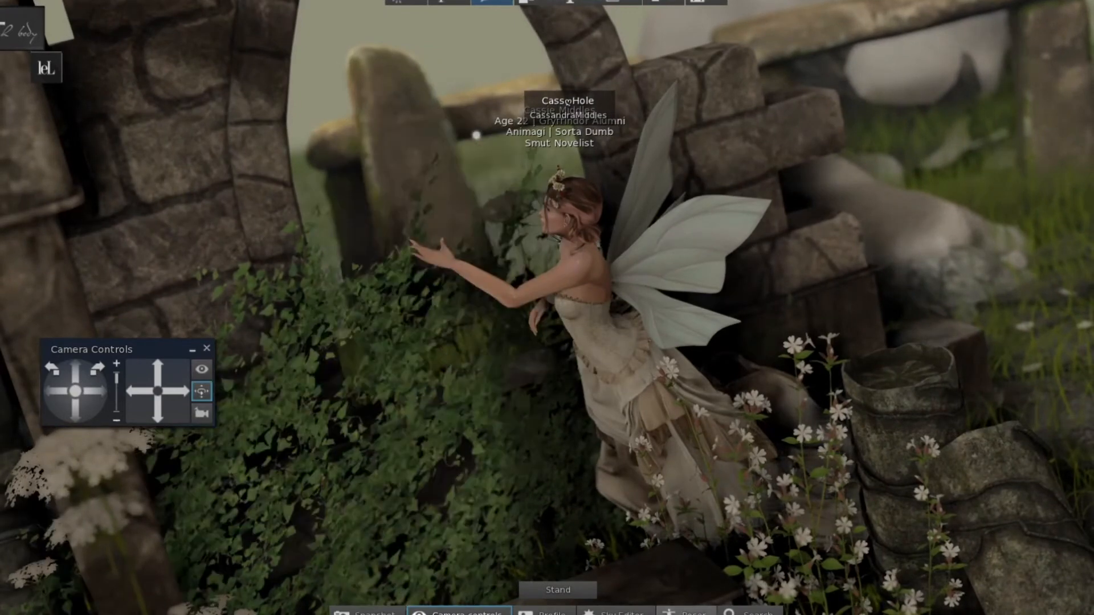
pyautogui.doubleClick(348, 184)
pyautogui.moveTo(392, 127); pyautogui.dragTo(65, 108)
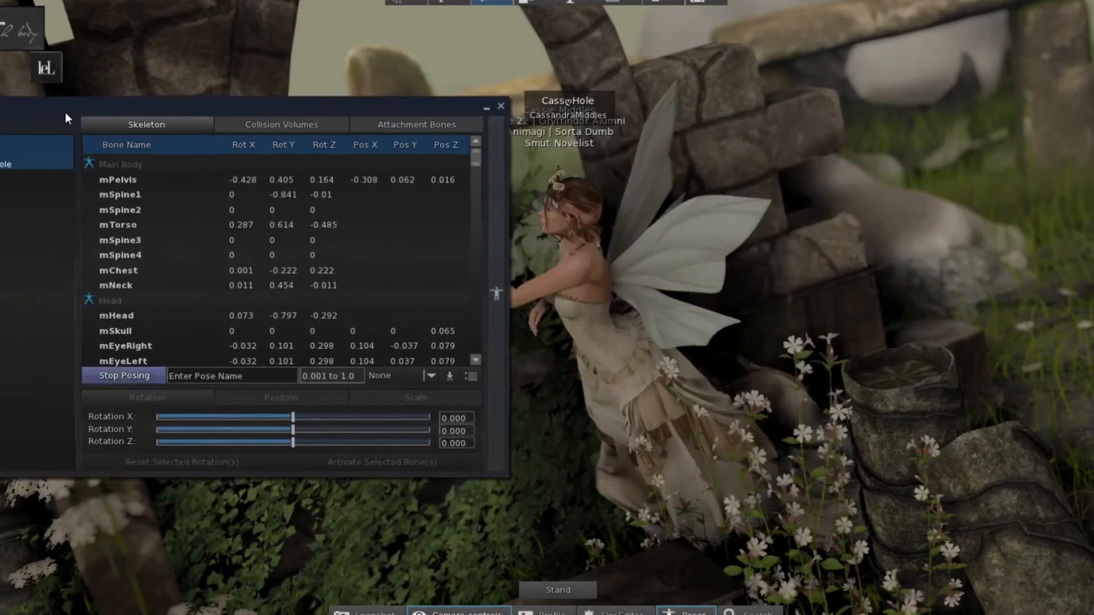
pyautogui.click(119, 180)
pyautogui.moveTo(301, 443); pyautogui.dragTo(379, 439)
pyautogui.moveTo(285, 419); pyautogui.dragTo(308, 421)
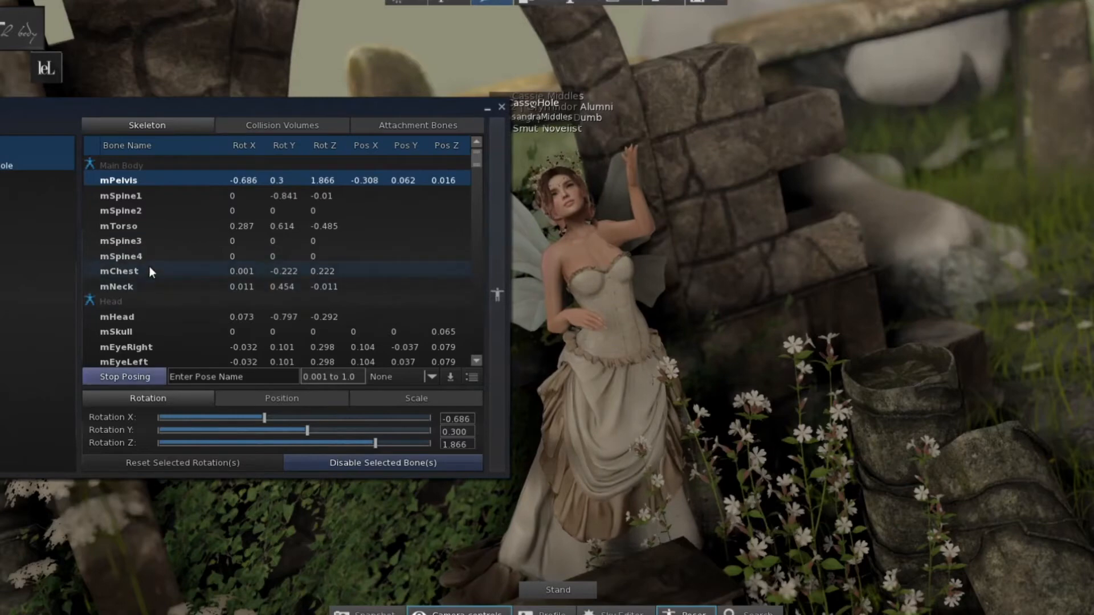
# Twist the fairy's upper body by rotating mChest to X -0.01 and Z -0.3.
pyautogui.click(149, 266)
pyautogui.moveTo(302, 442); pyautogui.dragTo(279, 421)
pyautogui.click(294, 420)
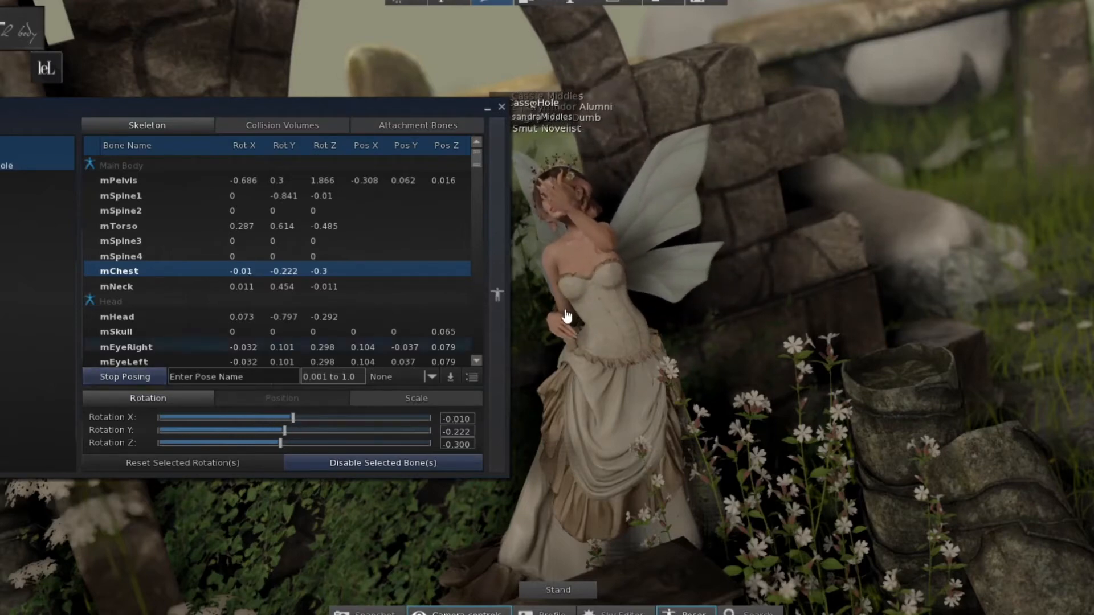
# Move the left hand away from the fairy's face by rotating mShoulderLeft to X -0.126 and Z -0.28.
pyautogui.scroll(-12, 215, 258)
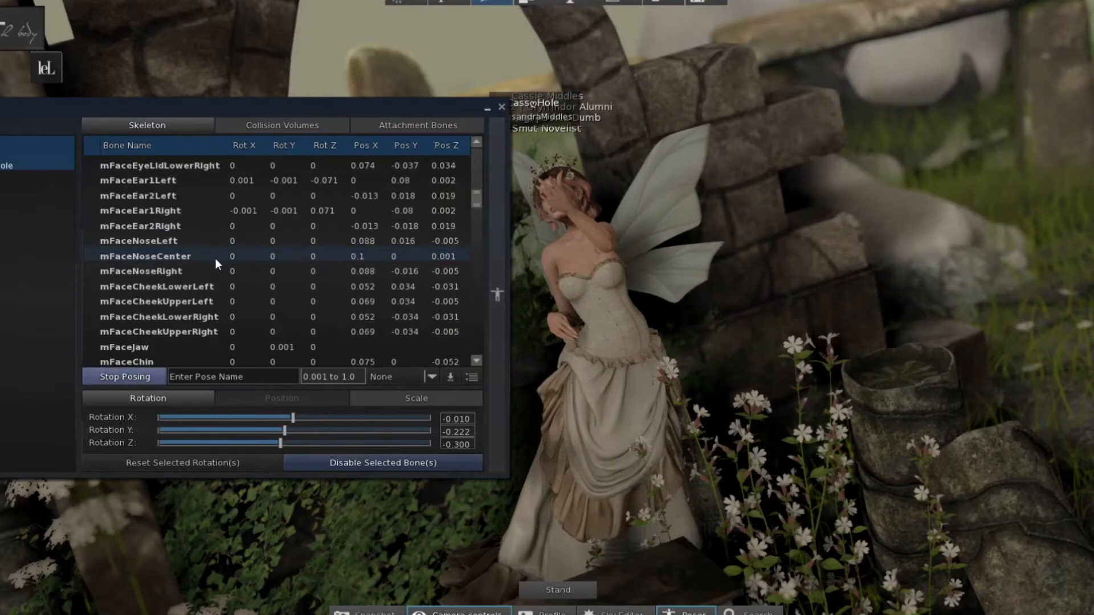
pyautogui.scroll(-5, 215, 258)
pyautogui.scroll(-7, 216, 258)
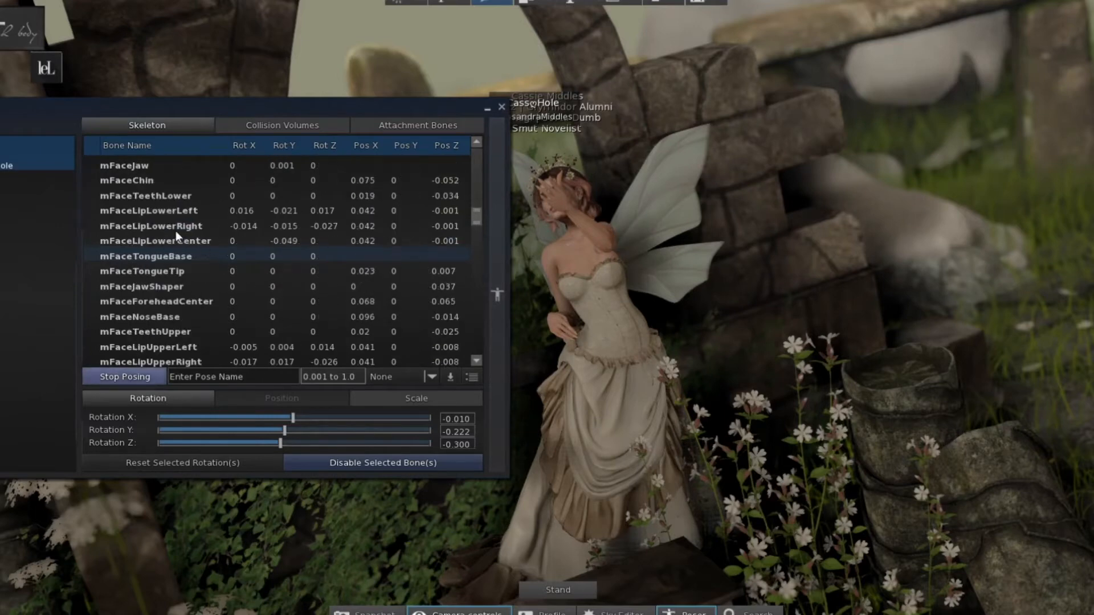
pyautogui.scroll(-8, 166, 235)
pyautogui.scroll(-4, 167, 235)
pyautogui.scroll(-3, 124, 287)
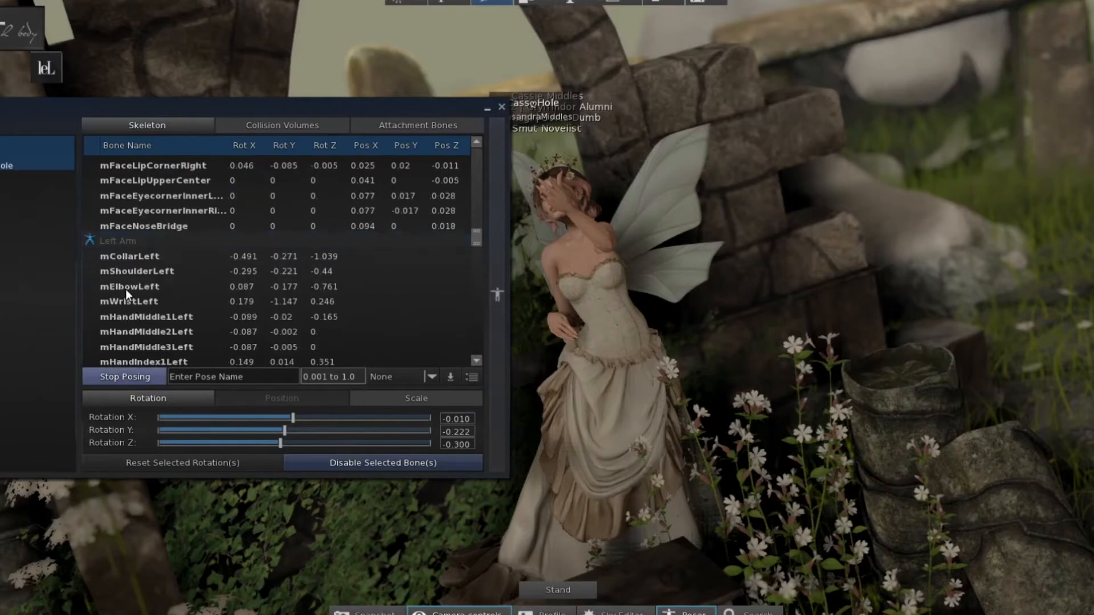
pyautogui.click(148, 272)
pyautogui.moveTo(281, 442); pyautogui.dragTo(288, 419)
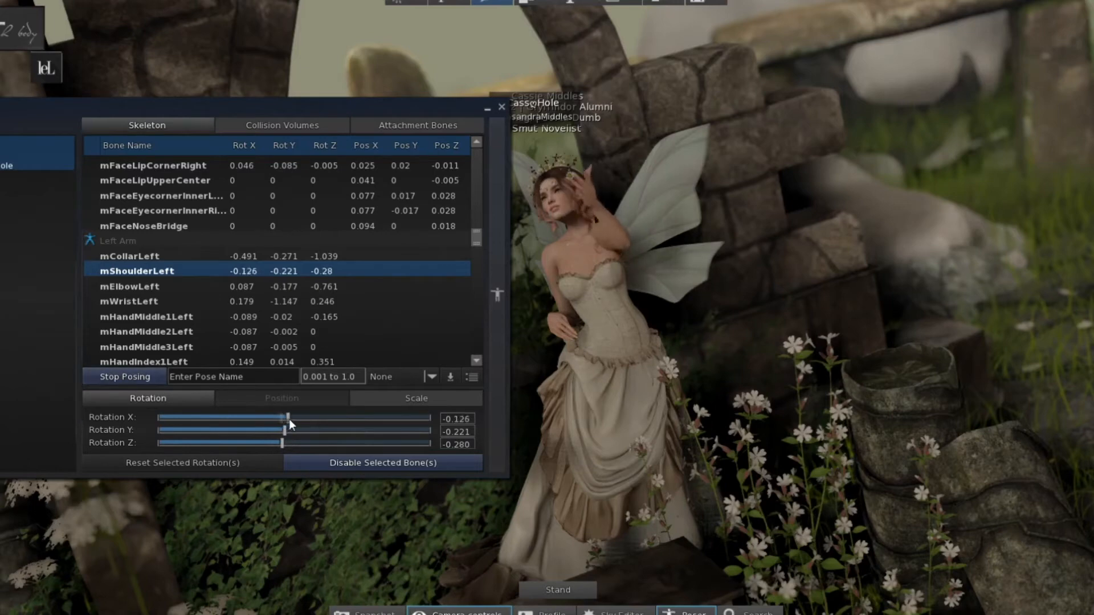
# Rotate mCollarLeft to X -0.261, Y -0.686 and Z -0.996, and mShoulderLeft to X -0.512, Y 0.377 and Z -0.435.
pyautogui.click(159, 256)
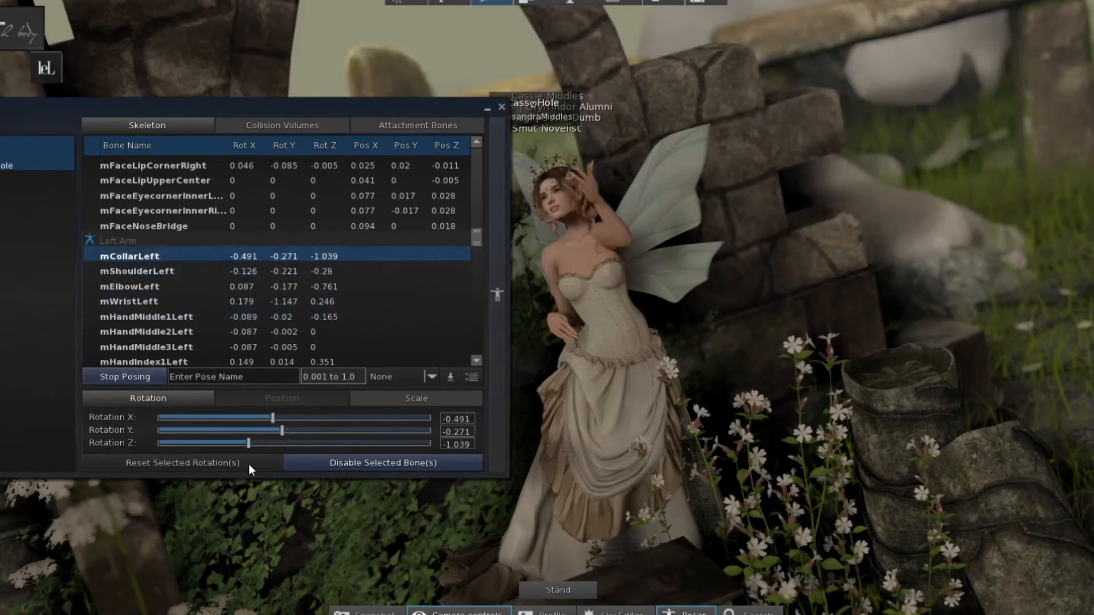
pyautogui.moveTo(284, 429); pyautogui.dragTo(262, 423)
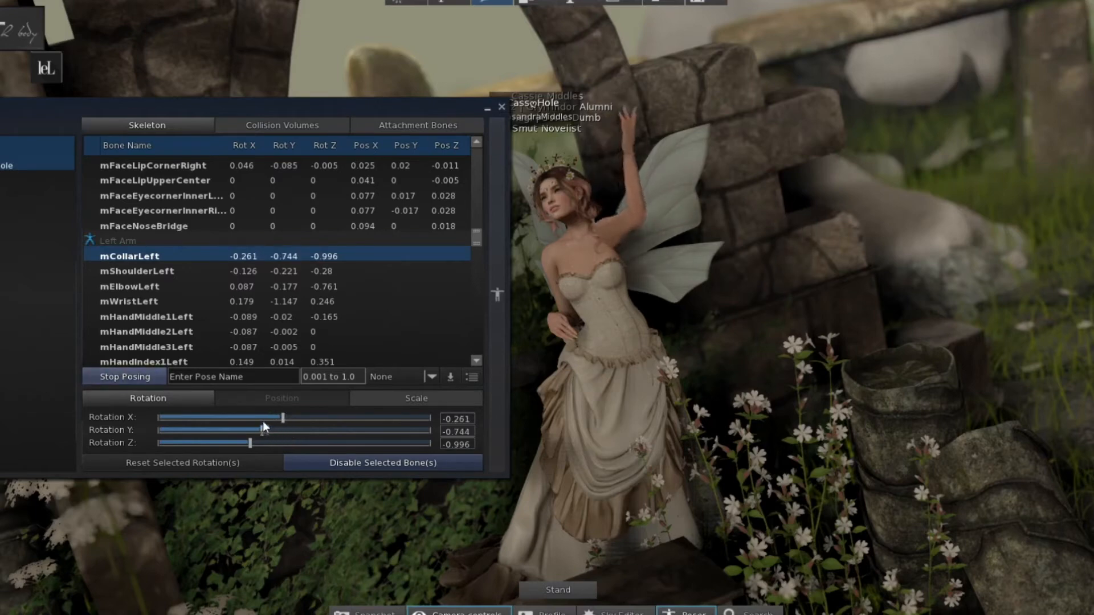
pyautogui.click(183, 269)
pyautogui.moveTo(292, 428)
pyautogui.mouseDown()
pyautogui.moveTo(309, 417)
pyautogui.moveTo(275, 437)
pyautogui.moveTo(310, 414)
pyautogui.moveTo(272, 428)
pyautogui.mouseUp()
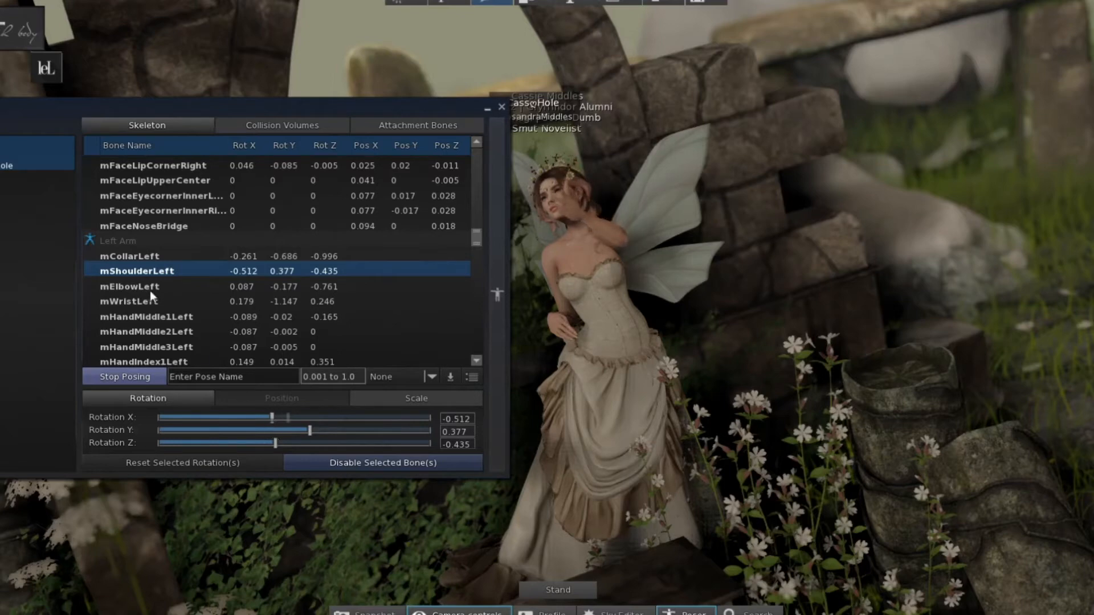
# Lower the right forearm by rotating mElbowRight to Y 0.01 and Z 1.518.
pyautogui.scroll(-8, 146, 292)
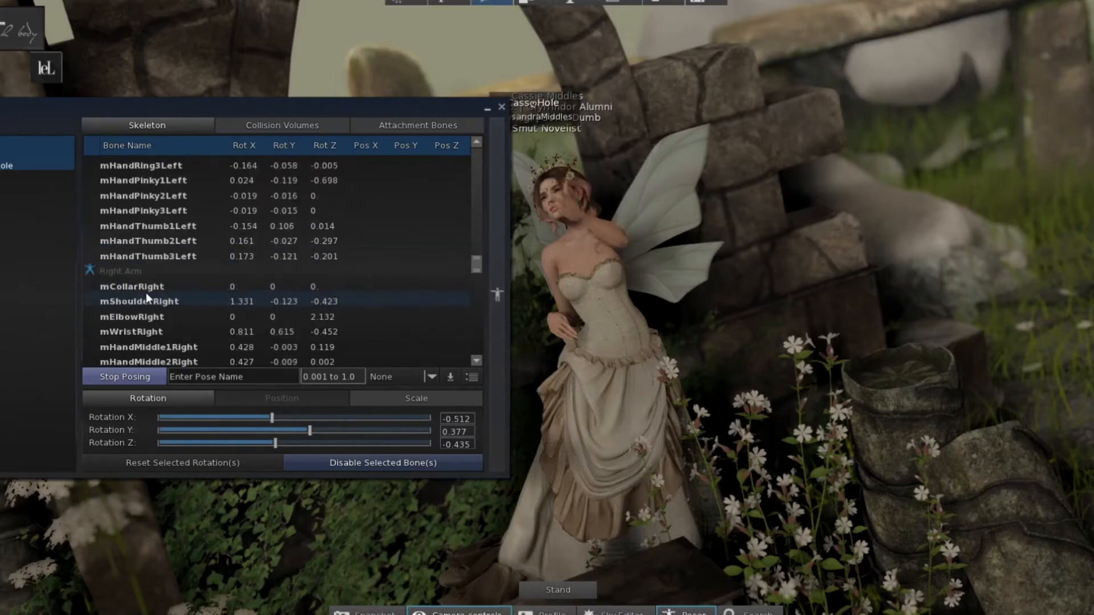
pyautogui.click(155, 226)
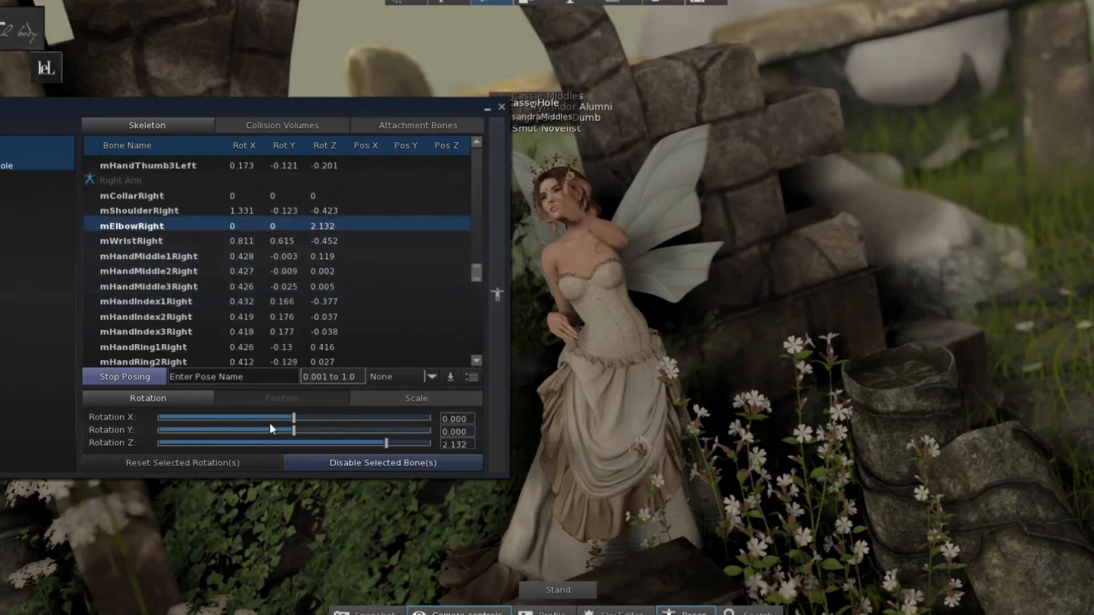
pyautogui.moveTo(283, 431); pyautogui.dragTo(295, 426)
pyautogui.moveTo(367, 444); pyautogui.dragTo(359, 443)
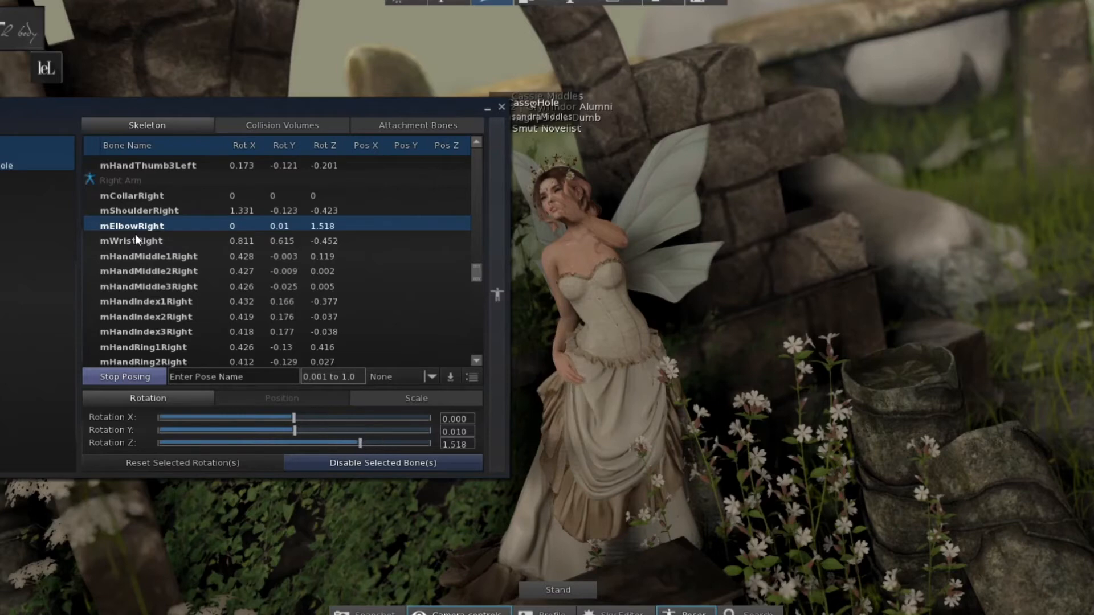
# Turn the right hand against the skirt by rotating mWristRight to X 0.744, Y 0.145 and Z -1.015.
pyautogui.click(143, 241)
pyautogui.moveTo(321, 430); pyautogui.dragTo(360, 425)
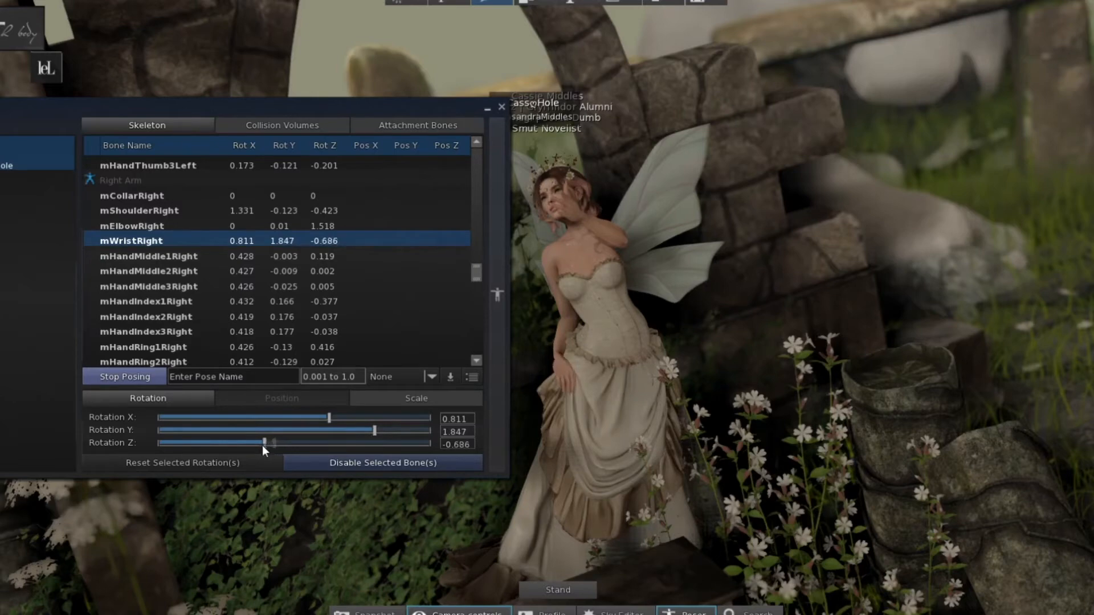
pyautogui.moveTo(252, 449); pyautogui.dragTo(250, 444)
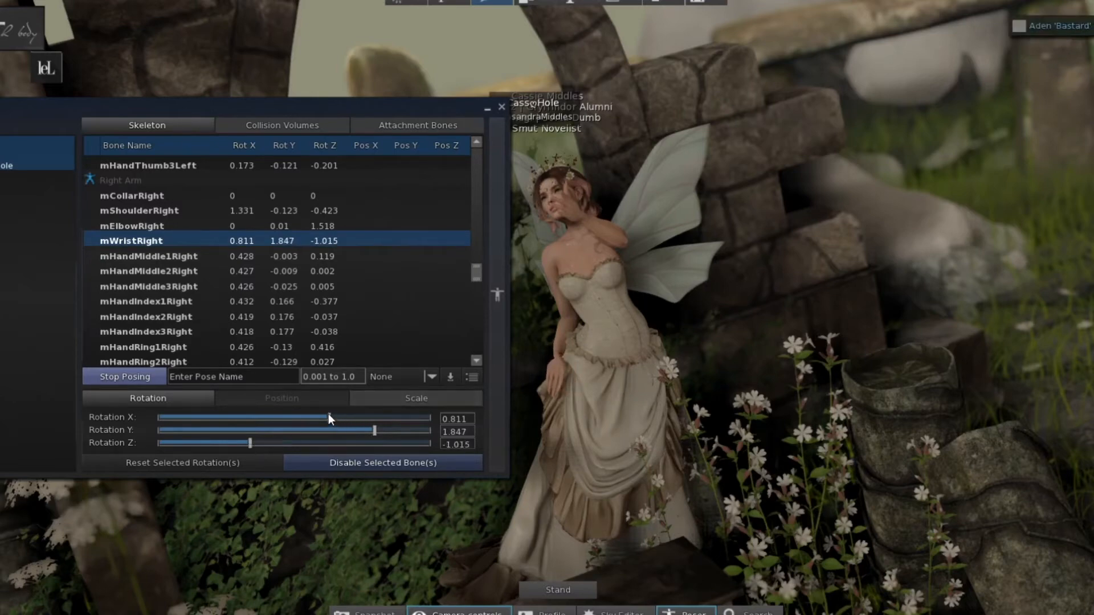
pyautogui.moveTo(296, 413); pyautogui.dragTo(327, 404)
pyautogui.moveTo(309, 431); pyautogui.dragTo(300, 431)
# Refine the right elbow bend by rotating mElbowRight to Y 0.261 and Z 1.479.
pyautogui.click(118, 222)
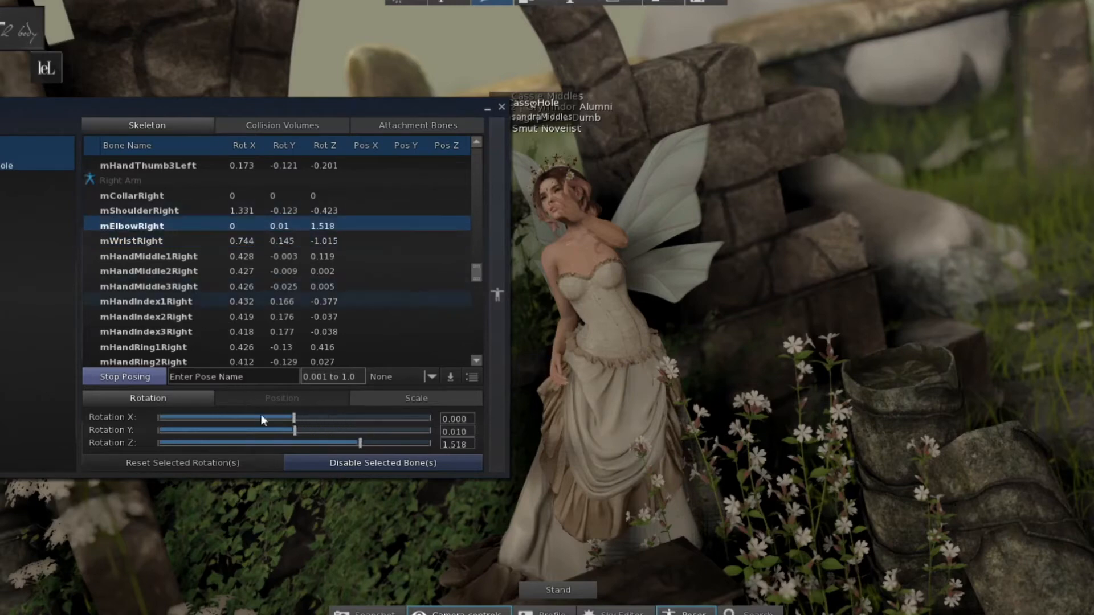
pyautogui.moveTo(327, 444); pyautogui.dragTo(361, 423)
pyautogui.moveTo(288, 430)
pyautogui.mouseDown()
pyautogui.moveTo(377, 419)
pyautogui.moveTo(308, 426)
pyautogui.mouseUp()
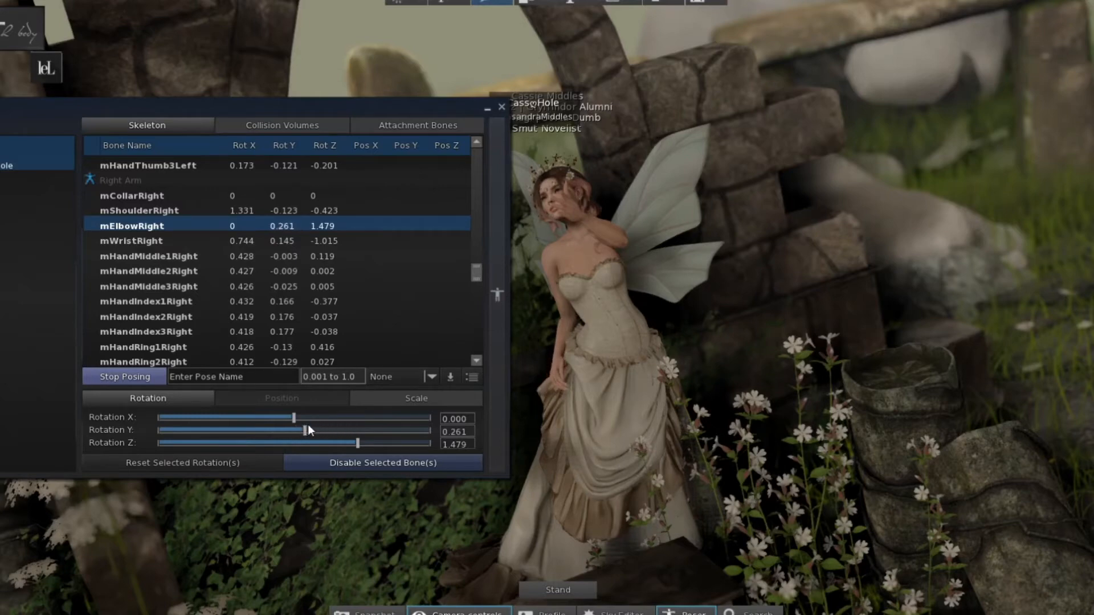
# Set the Y rotation of mShoulderRight to -0.242 and of mWristRight to 0.396.
pyautogui.click(163, 211)
pyautogui.moveTo(285, 433); pyautogui.dragTo(284, 435)
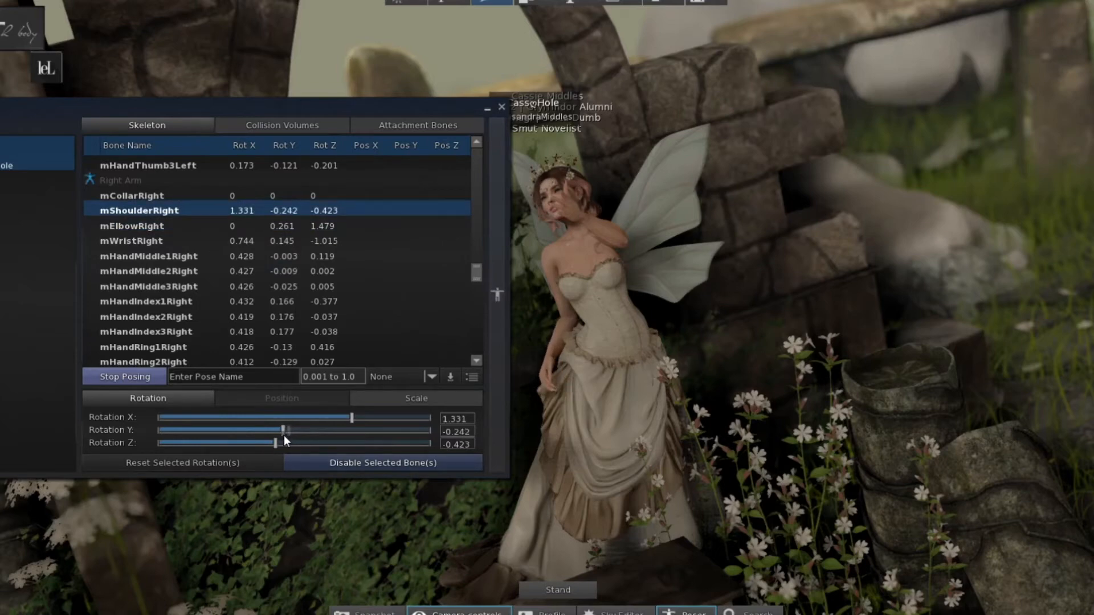
pyautogui.click(139, 245)
pyautogui.moveTo(294, 434); pyautogui.dragTo(311, 427)
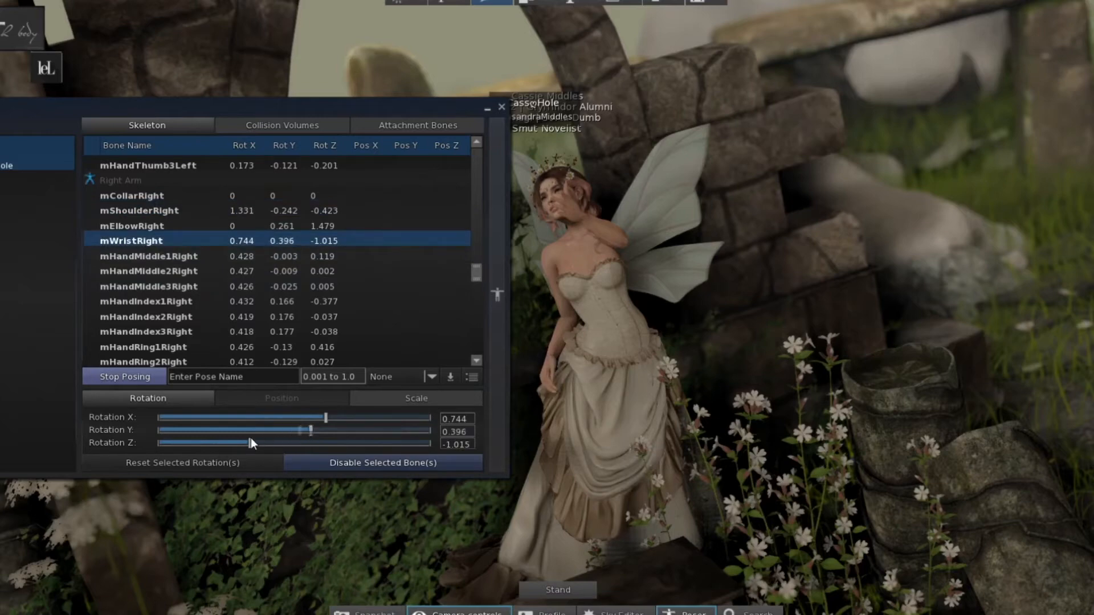
# Rotate the right-hand fingers: mHandIndex1Right to X -0.106, mHandMiddle1Right to Y -0.358 and mHandRing1Right to Y -0.338.
pyautogui.click(177, 305)
pyautogui.moveTo(311, 417); pyautogui.dragTo(289, 416)
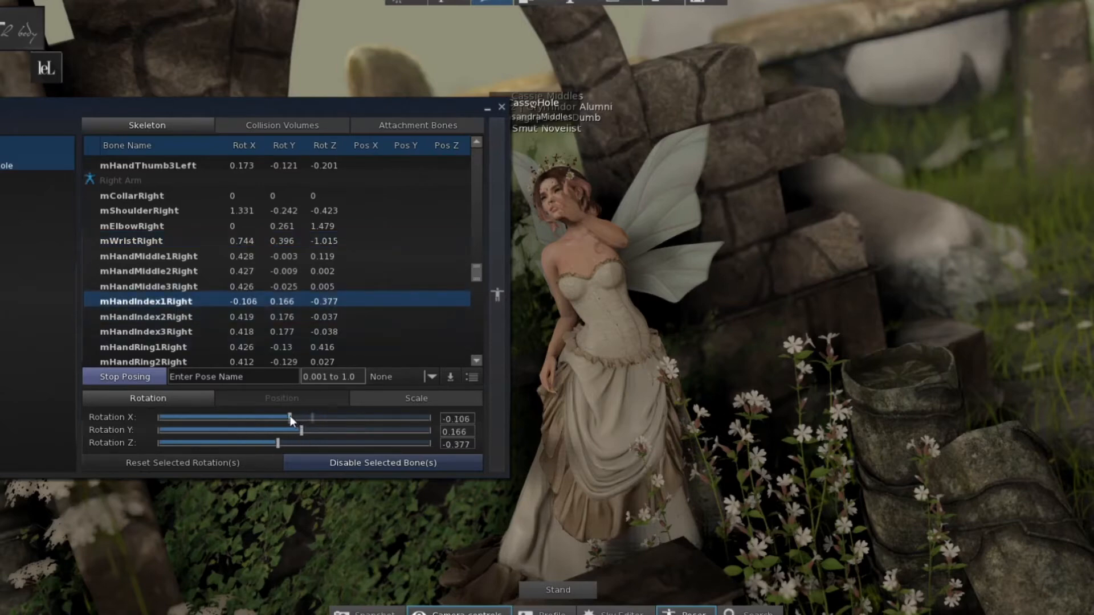
pyautogui.click(168, 256)
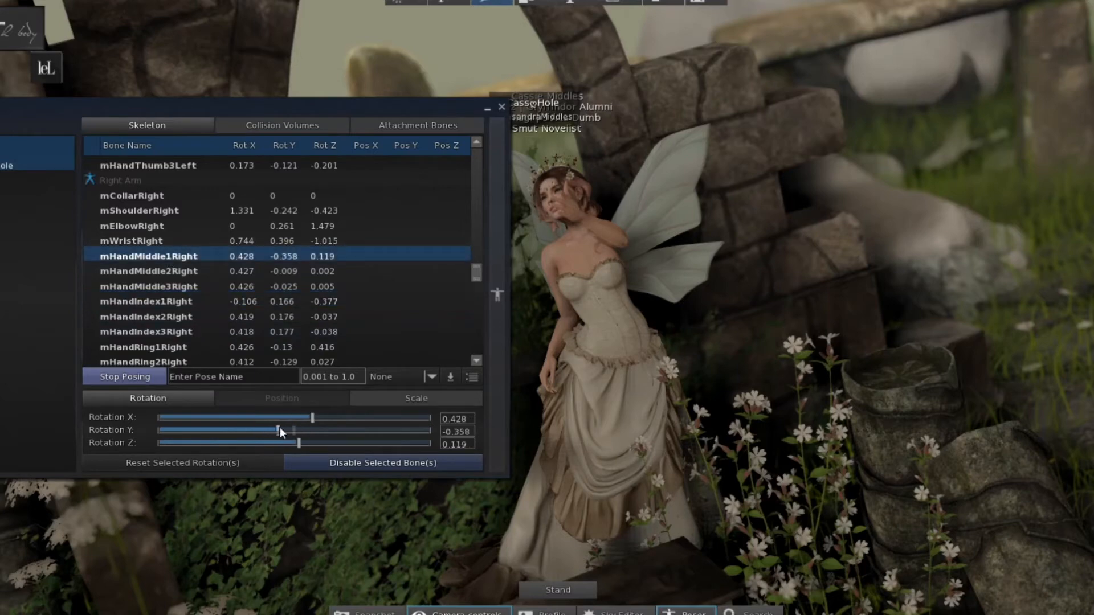
pyautogui.click(165, 347)
pyautogui.moveTo(295, 429); pyautogui.dragTo(279, 424)
# Rotate the right little finger: mHandPinky1Right to X -0.222 and Y -0.28, and mHandPinky2Right to X -0.145.
pyautogui.scroll(-4, 197, 352)
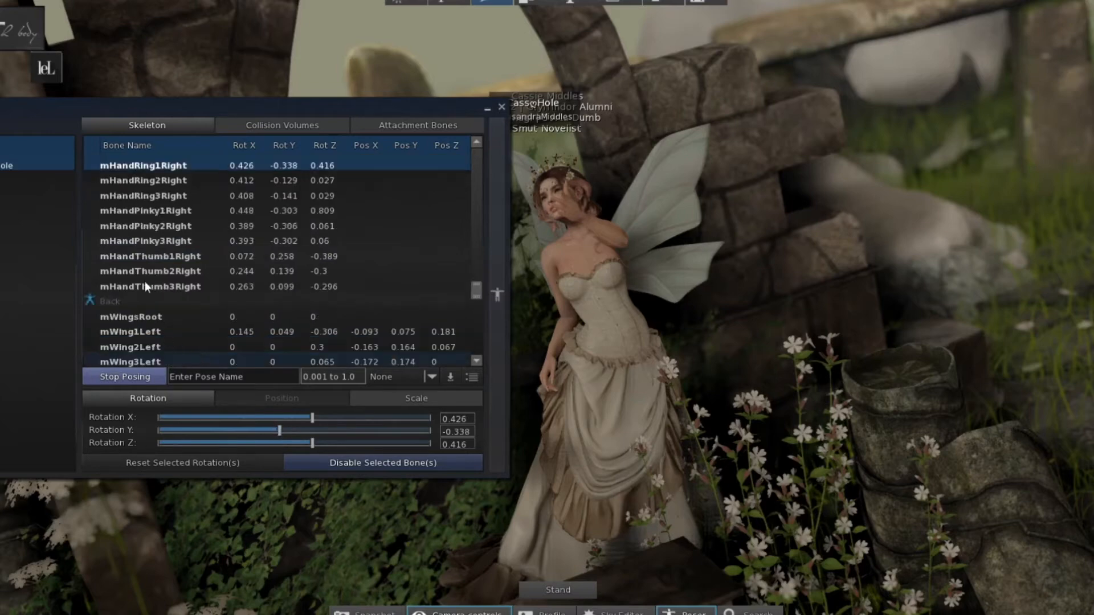
pyautogui.click(175, 208)
pyautogui.moveTo(275, 430)
pyautogui.mouseDown()
pyautogui.moveTo(306, 426)
pyautogui.moveTo(281, 429)
pyautogui.moveTo(284, 418)
pyautogui.mouseUp()
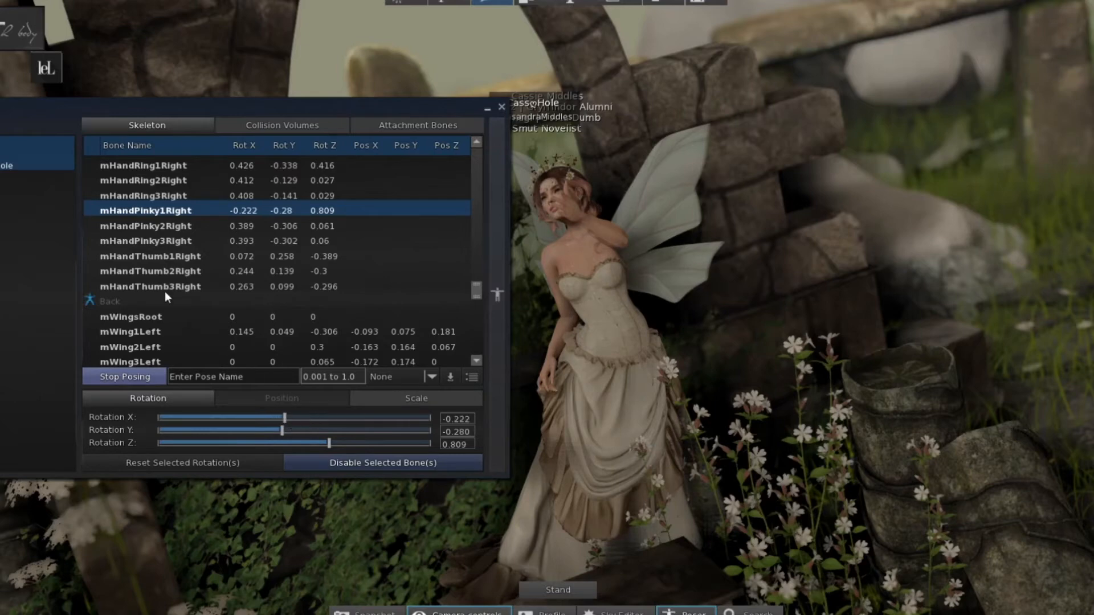
pyautogui.click(164, 227)
pyautogui.moveTo(297, 420); pyautogui.dragTo(289, 418)
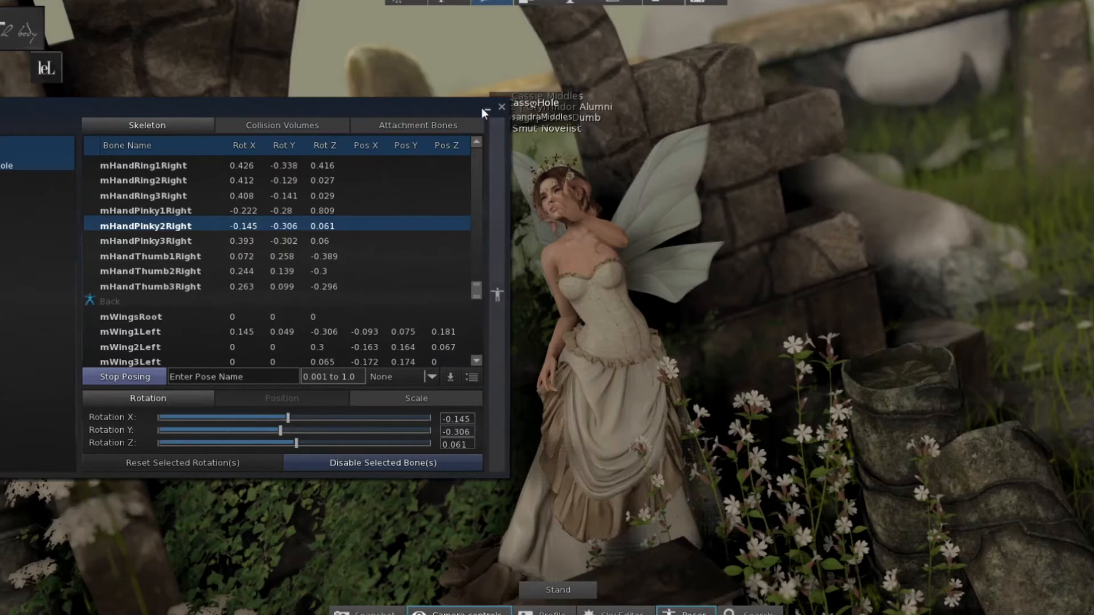
# Close the bone editor and examine the fairy's pose up close, from the face down to the right hand on the skirt.
pyautogui.click(501, 107)
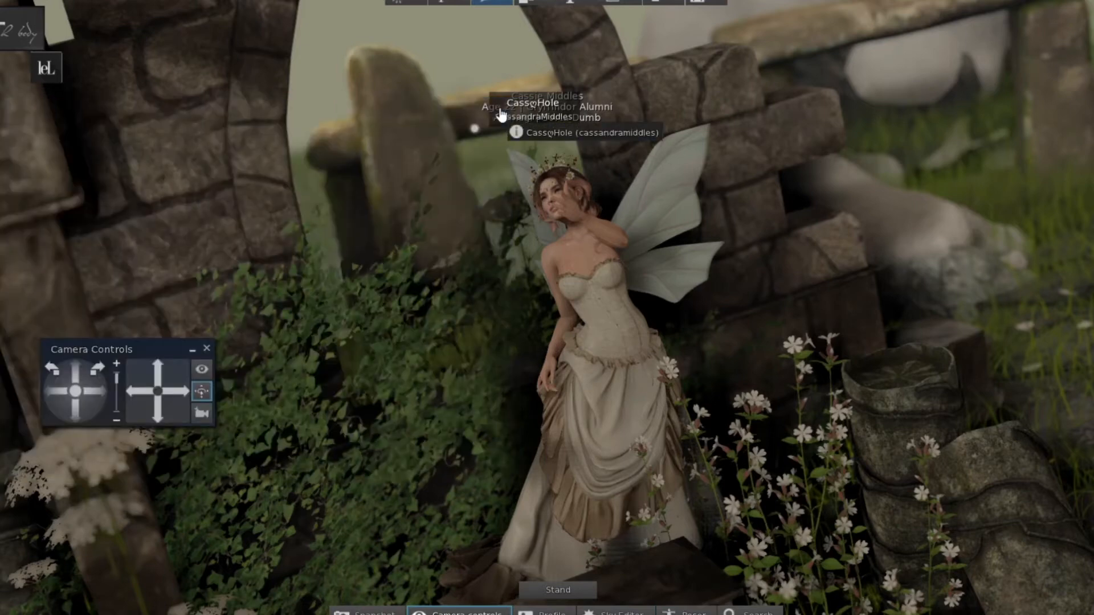
pyautogui.keyDown('alt'); pyautogui.moveTo(576, 248); pyautogui.dragTo(644, 356); pyautogui.keyUp('alt')
pyautogui.keyDown('ctrl'); pyautogui.keyDown('alt'); pyautogui.moveTo(574, 376); pyautogui.dragTo(536, 228); pyautogui.keyUp('alt'); pyautogui.keyUp('ctrl')
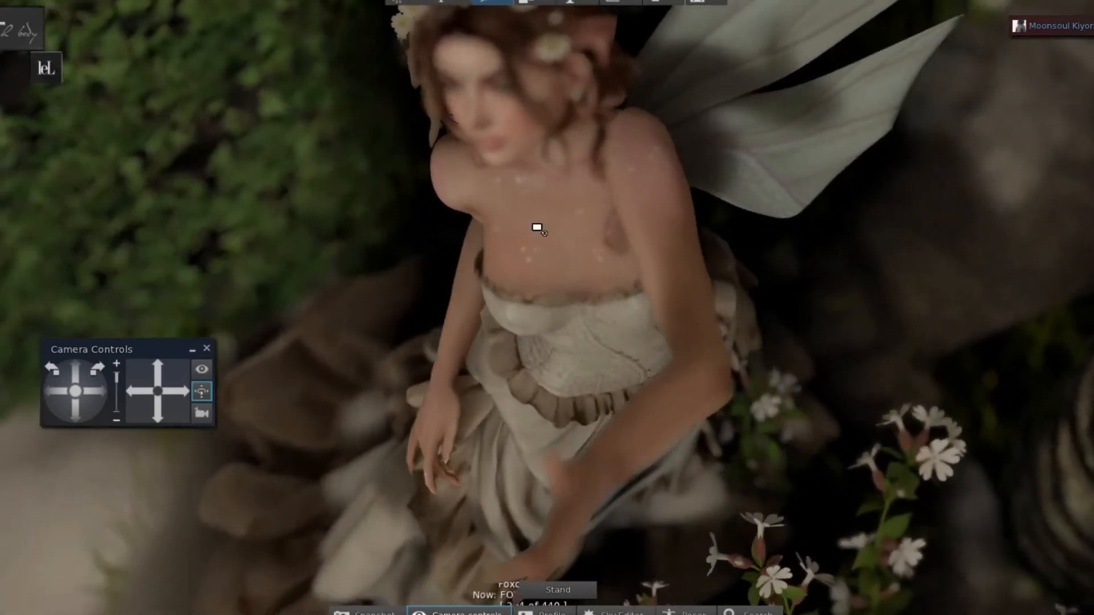
pyautogui.keyDown('ctrl'); pyautogui.keyDown('alt'); pyautogui.moveTo(496, 137); pyautogui.dragTo(555, 317); pyautogui.keyUp('alt'); pyautogui.keyUp('ctrl')
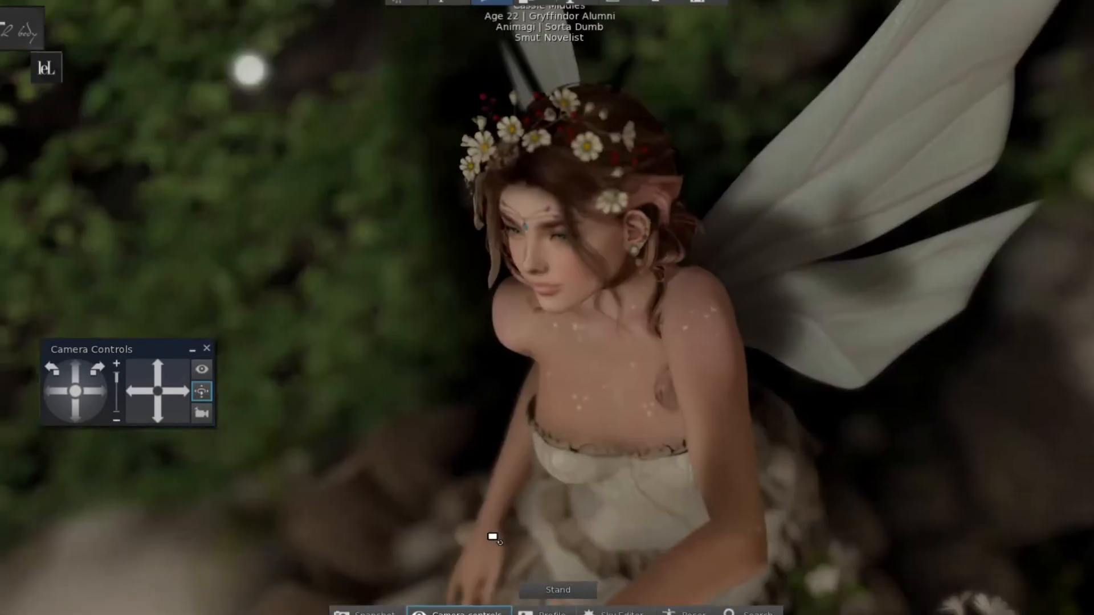
pyautogui.keyDown('ctrl'); pyautogui.keyDown('alt'); pyautogui.moveTo(483, 544); pyautogui.dragTo(672, 336); pyautogui.keyUp('alt'); pyautogui.keyUp('ctrl')
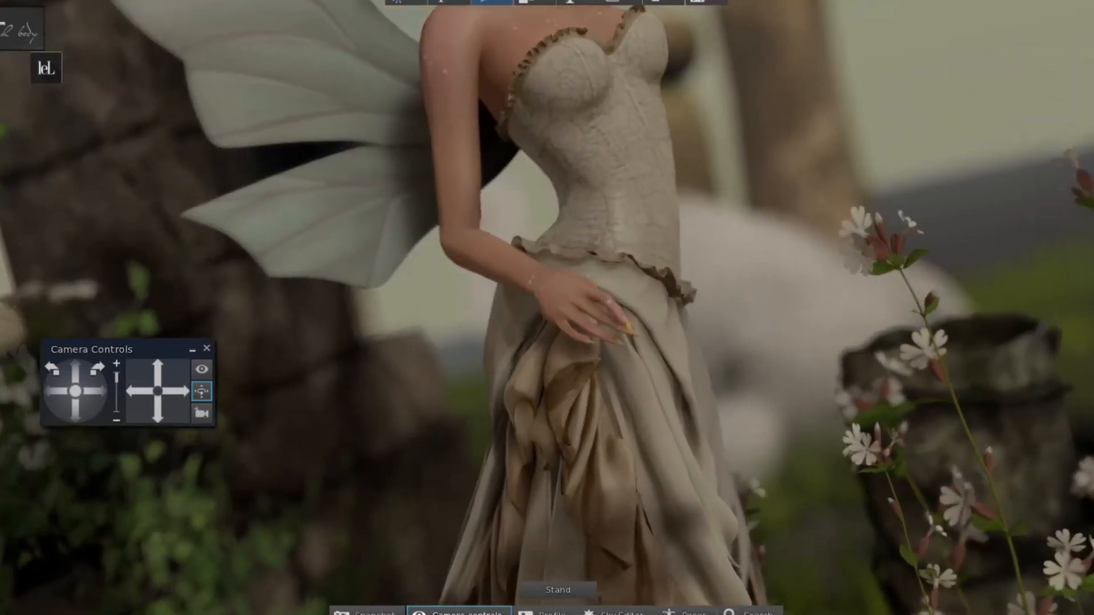
pyautogui.keyDown('alt'); pyautogui.moveTo(556, 287); pyautogui.dragTo(562, 261); pyautogui.keyUp('alt')
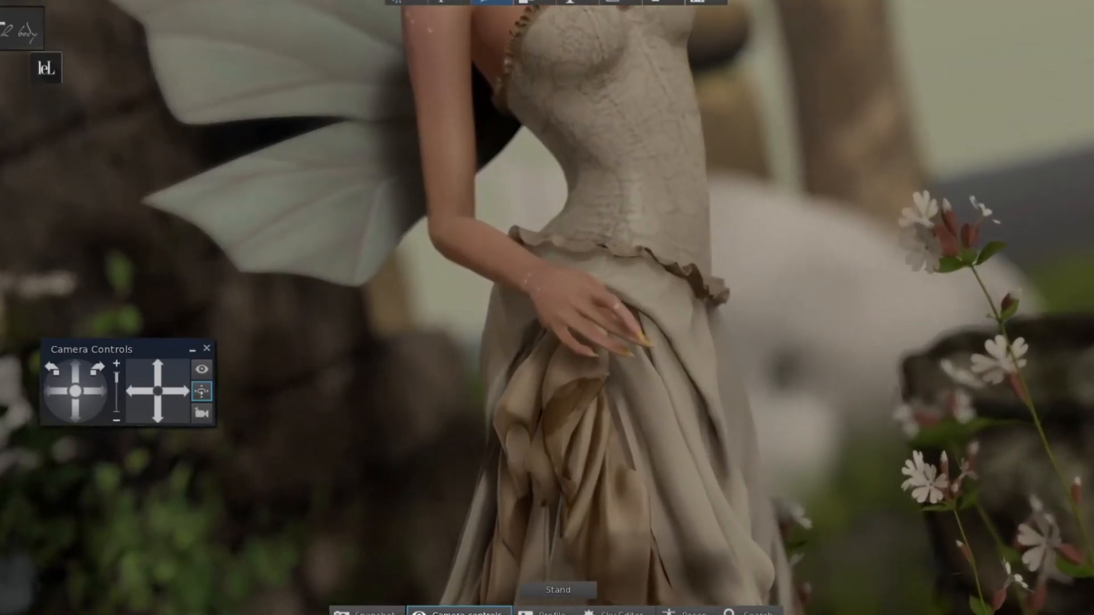
pyautogui.keyDown('alt'); pyautogui.click(582, 285); pyautogui.keyUp('alt')
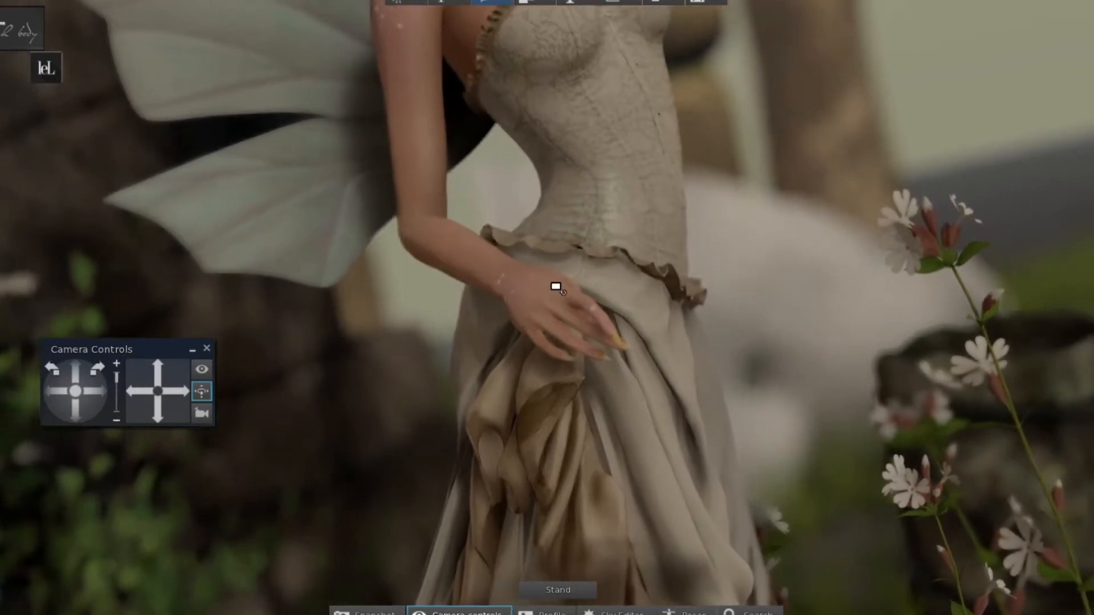
pyautogui.keyDown('alt'); pyautogui.click(512, 291); pyautogui.keyUp('alt')
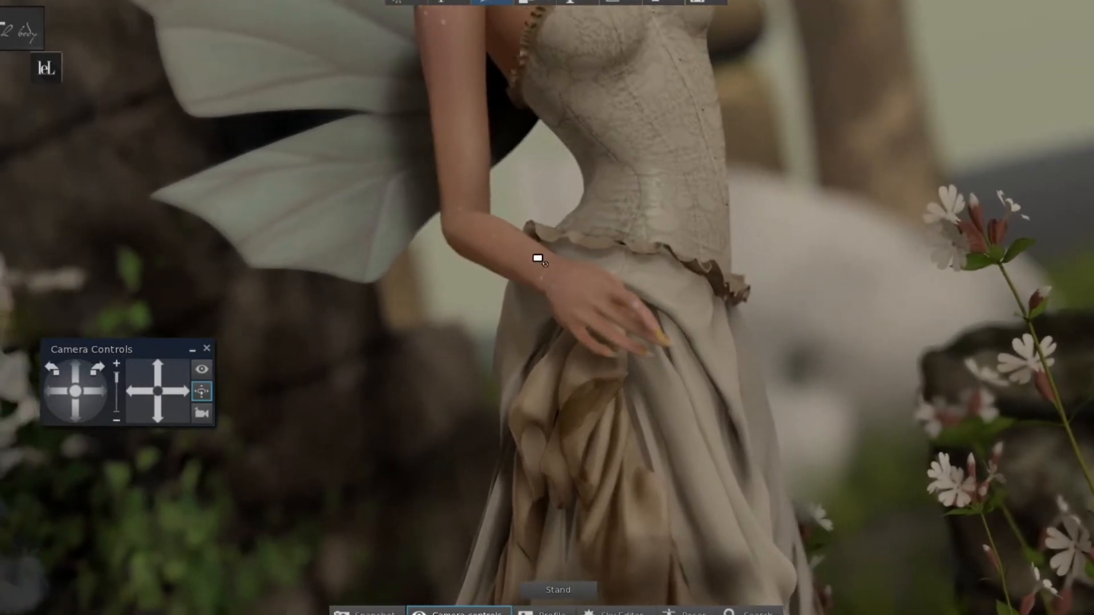
pyautogui.keyDown('alt'); pyautogui.click(537, 258); pyautogui.keyUp('alt')
pyautogui.keyDown('alt'); pyautogui.moveTo(555, 287); pyautogui.dragTo(521, 287); pyautogui.keyUp('alt')
pyautogui.keyDown('alt'); pyautogui.click(574, 290); pyautogui.keyUp('alt')
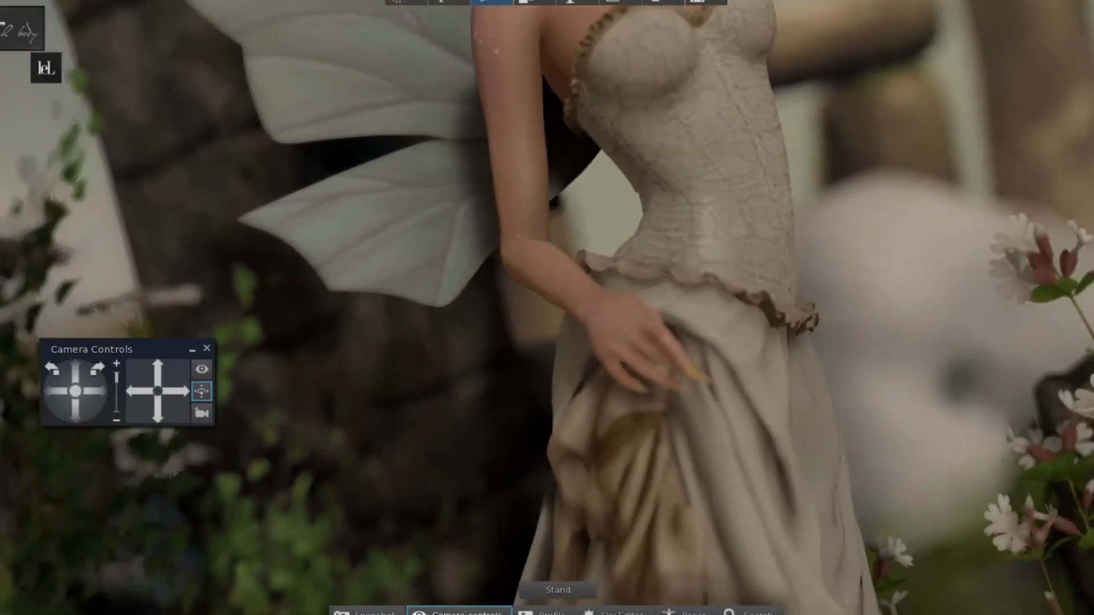
pyautogui.keyDown('alt'); pyautogui.click(602, 231); pyautogui.keyUp('alt')
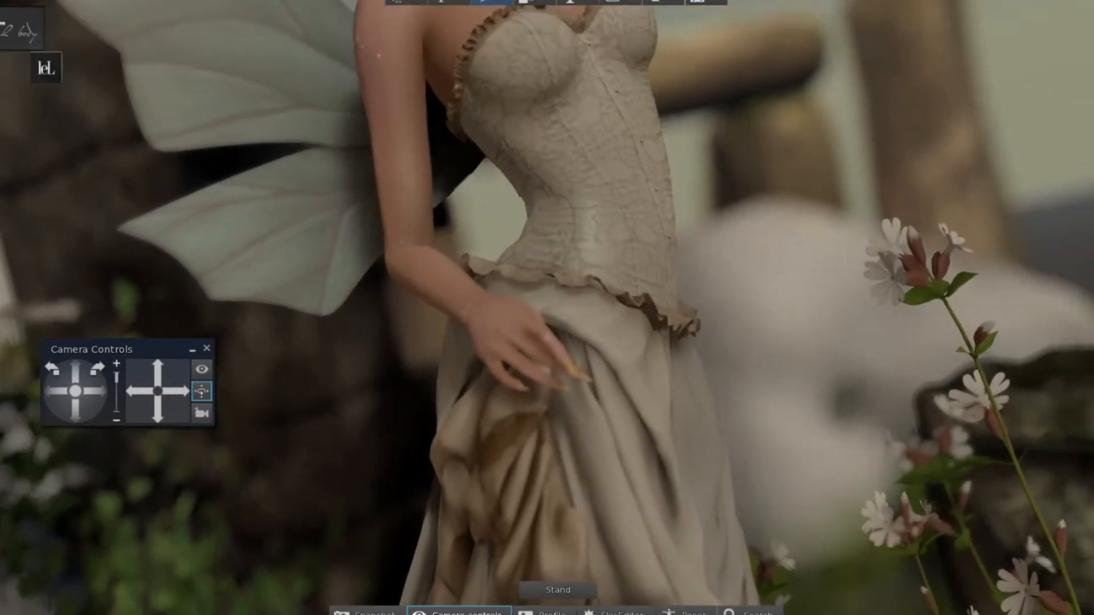
pyautogui.keyDown('alt'); pyautogui.click(511, 387); pyautogui.keyUp('alt')
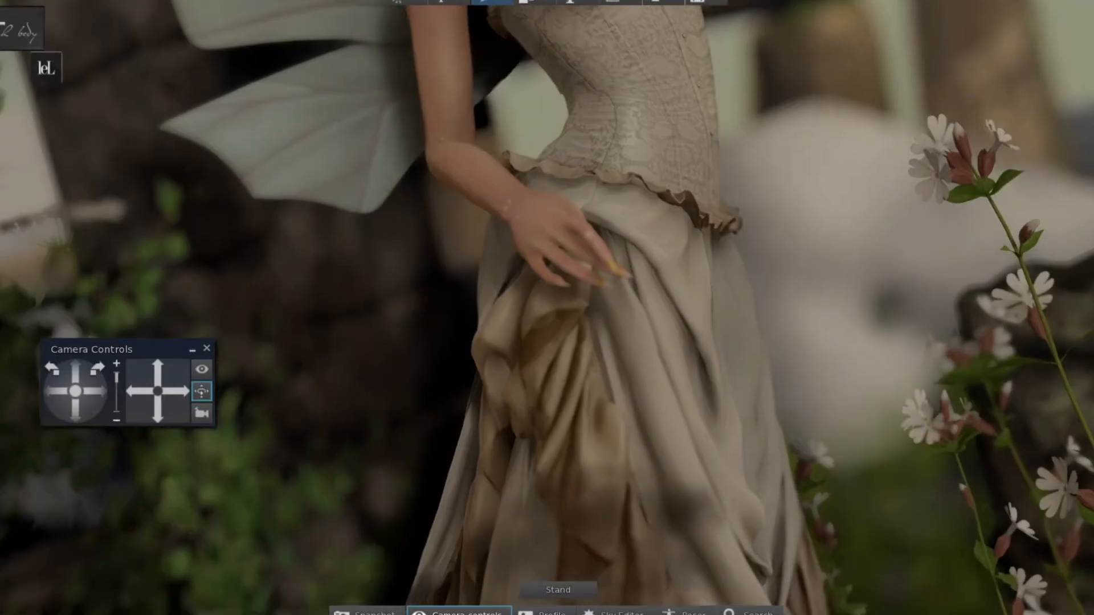
pyautogui.keyDown('alt'); pyautogui.click(582, 271); pyautogui.keyUp('alt')
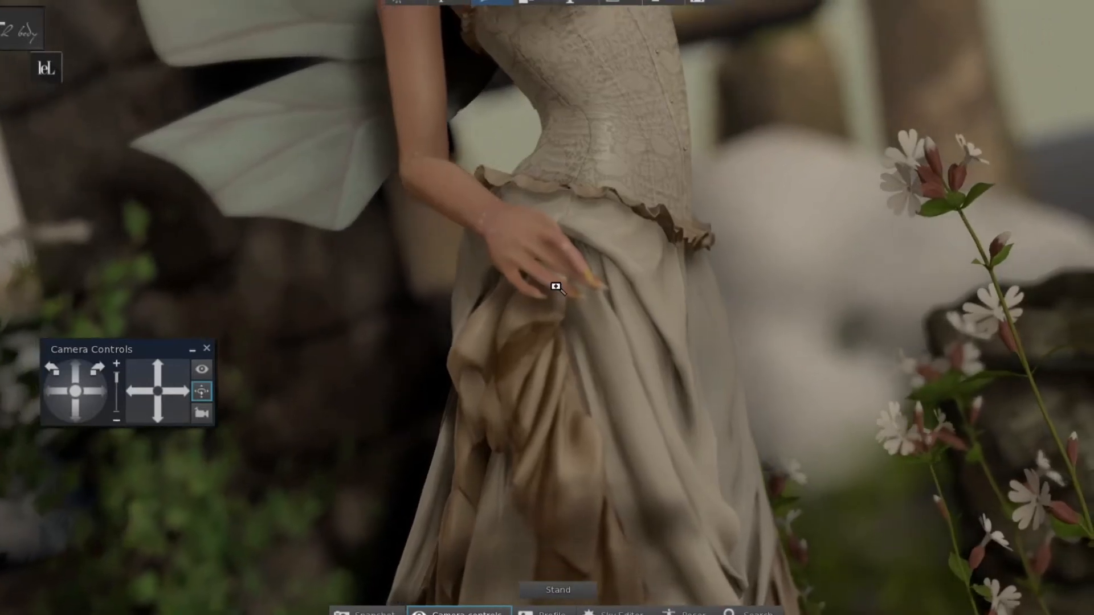
pyautogui.keyDown('alt'); pyautogui.click(569, 261); pyautogui.keyUp('alt')
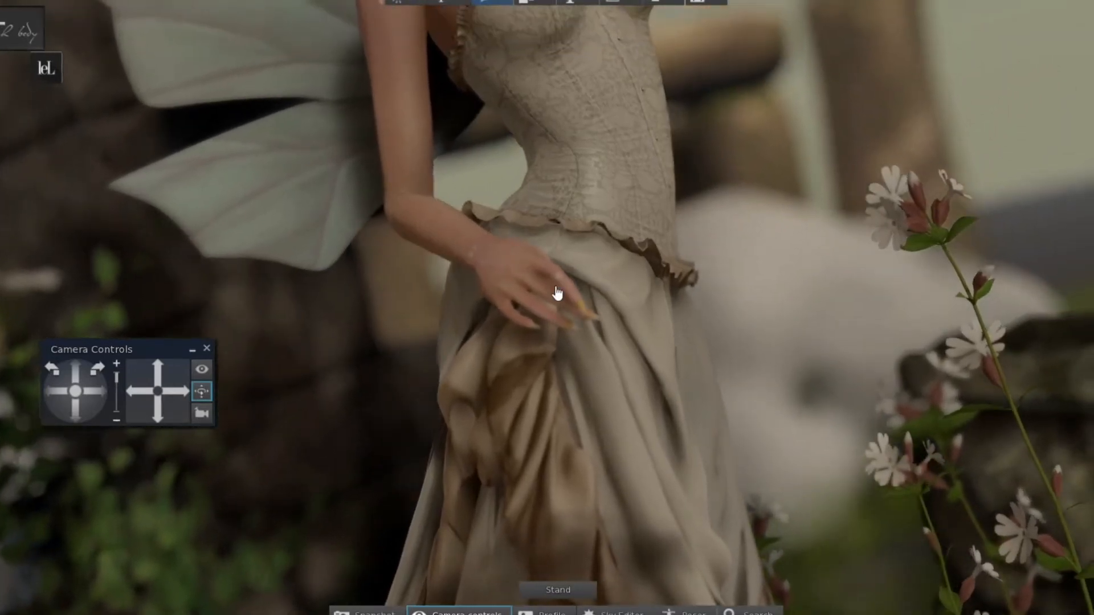
# Reopen the Poser and start posing the fairy avatar.
pyautogui.click(686, 613)
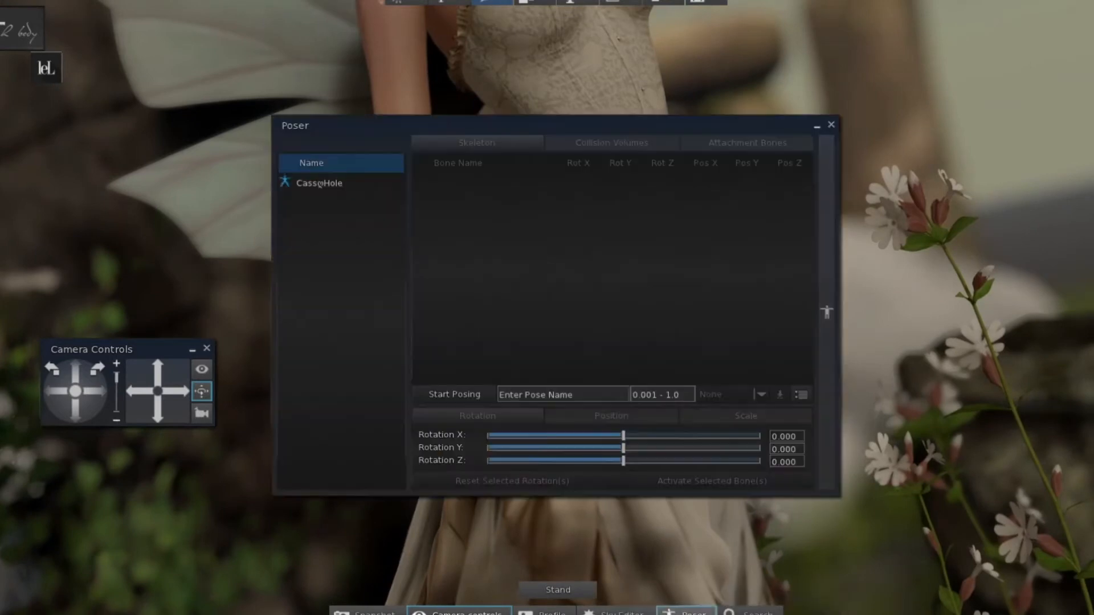
pyautogui.press('F9')
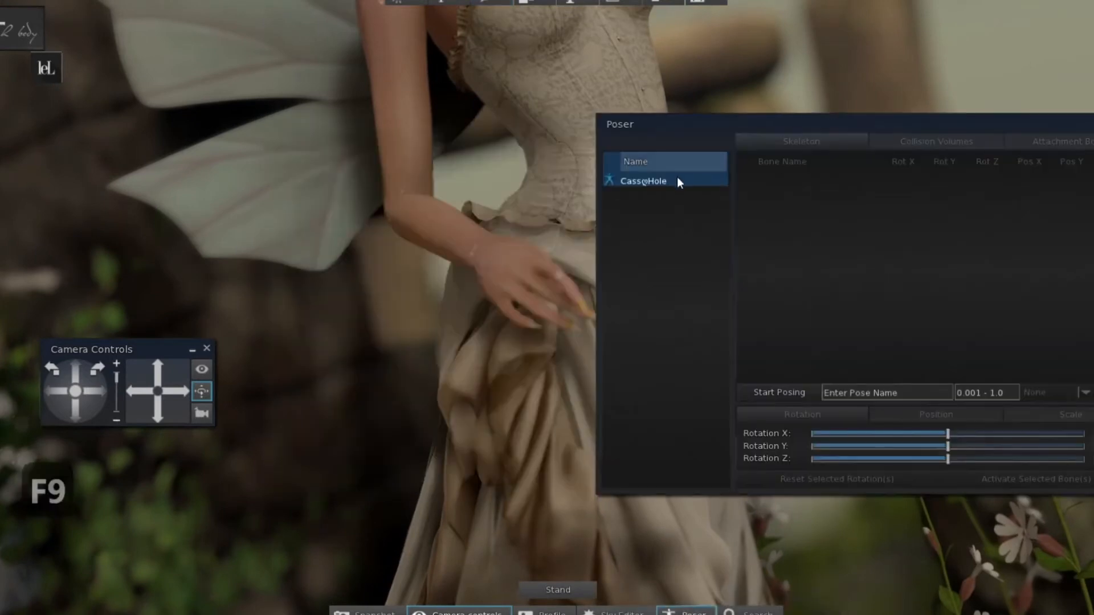
pyautogui.doubleClick(677, 181)
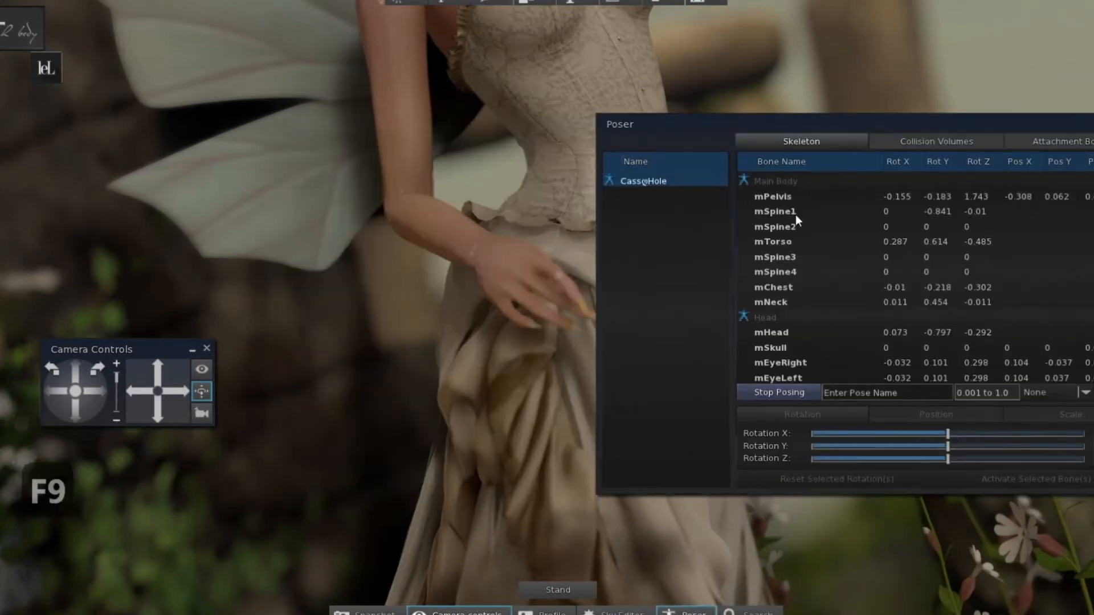
# Rotate mHandMiddle1Right to X 0.609 and Y -0.106, and mHandIndex1Right to X -0.01, Y 0.087 and Z -0.222.
pyautogui.scroll(-15, 795, 214)
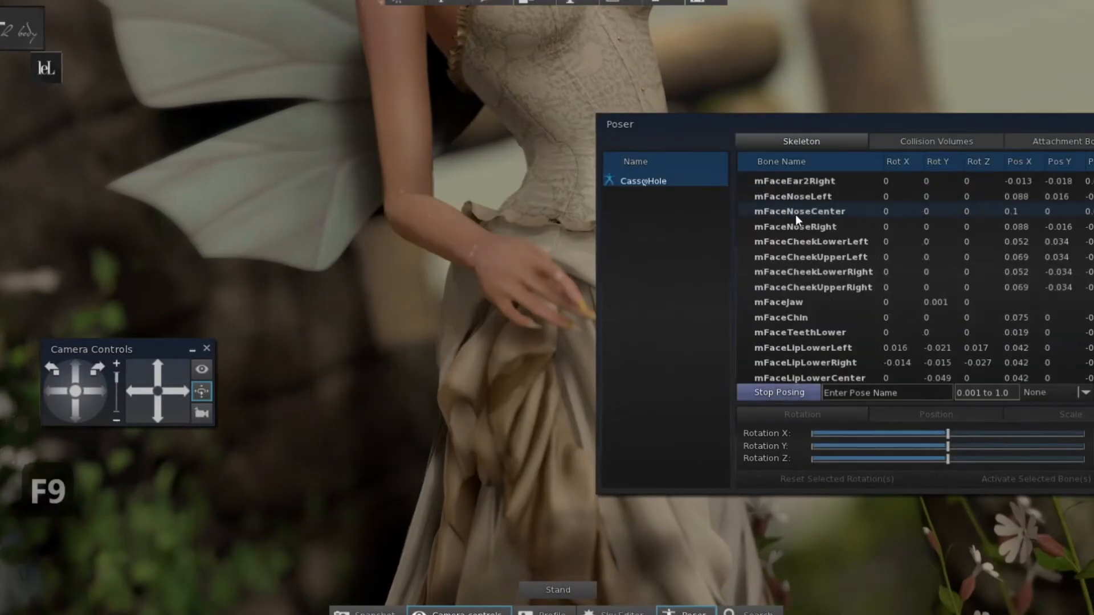
pyautogui.scroll(-5, 795, 214)
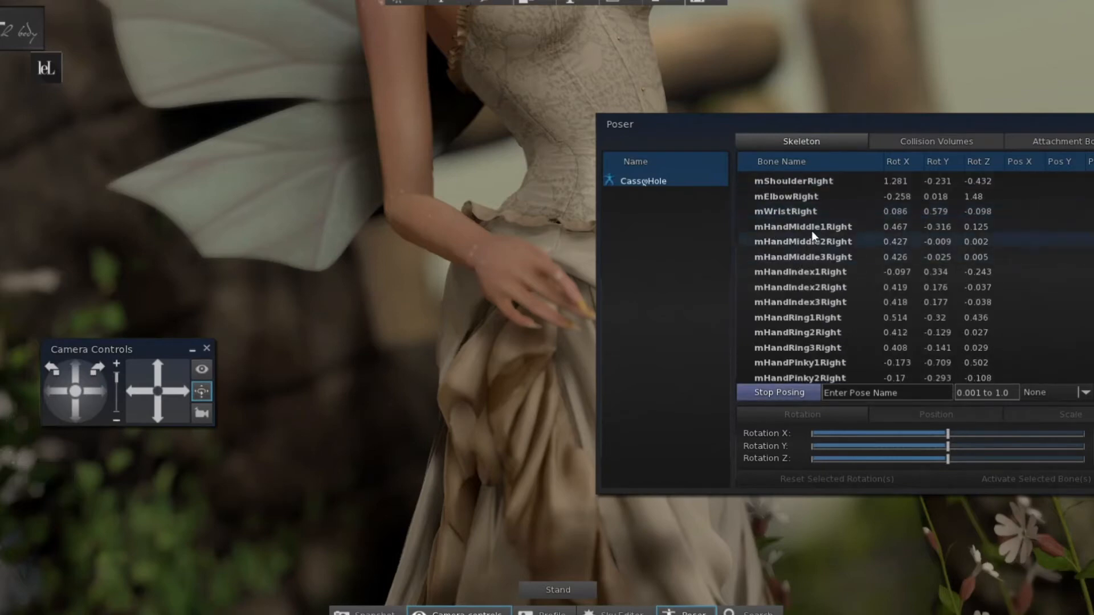
pyautogui.click(813, 229)
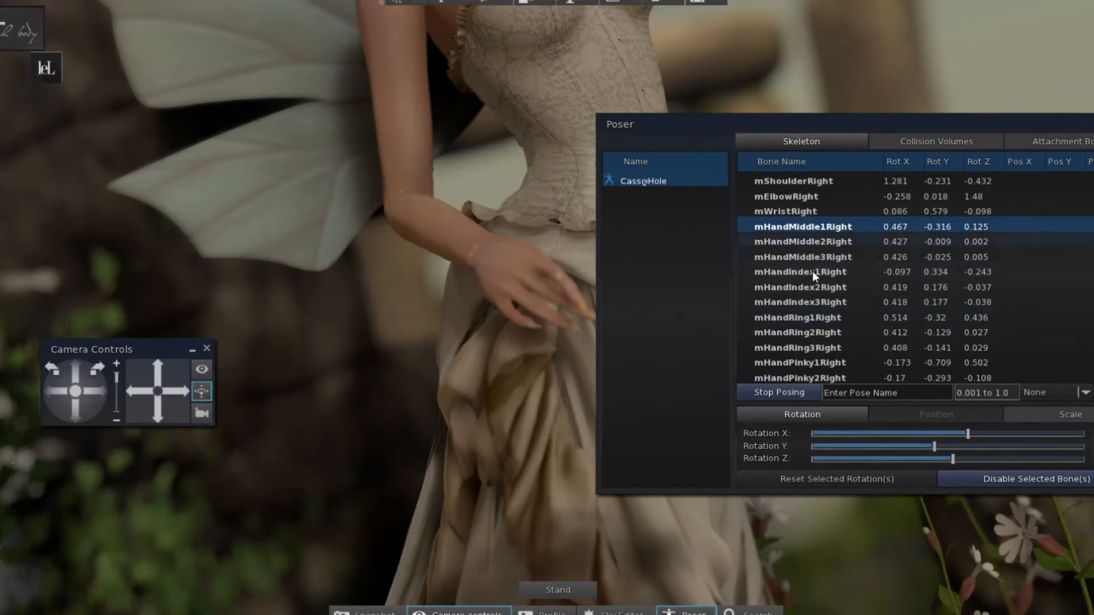
pyautogui.click(812, 271)
pyautogui.moveTo(955, 447); pyautogui.dragTo(942, 447)
pyautogui.click(821, 226)
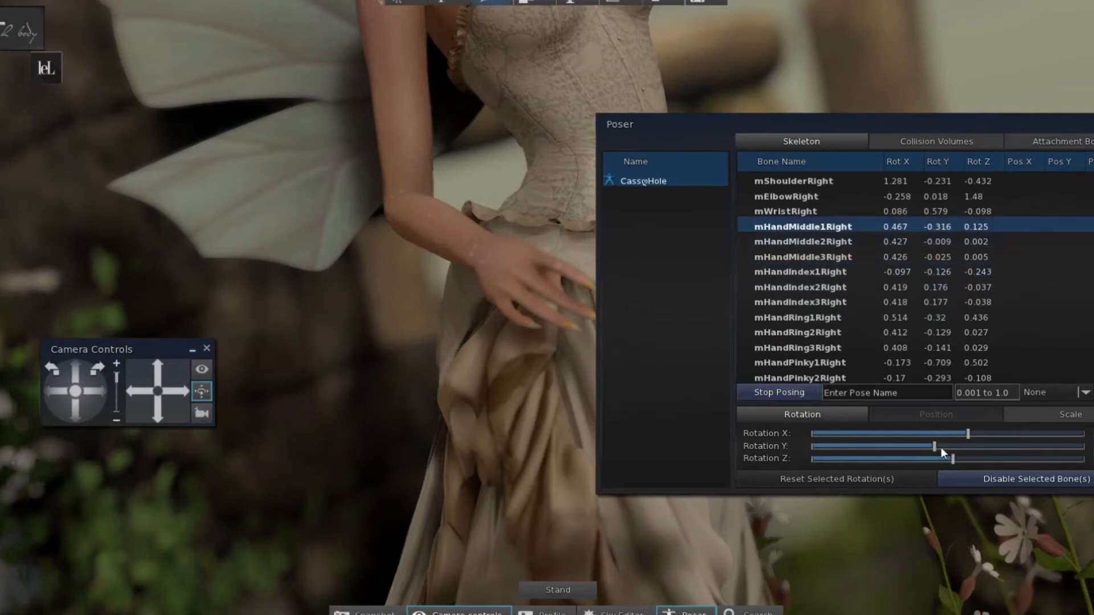
pyautogui.moveTo(956, 446)
pyautogui.mouseDown()
pyautogui.moveTo(946, 435)
pyautogui.moveTo(969, 433)
pyautogui.mouseUp()
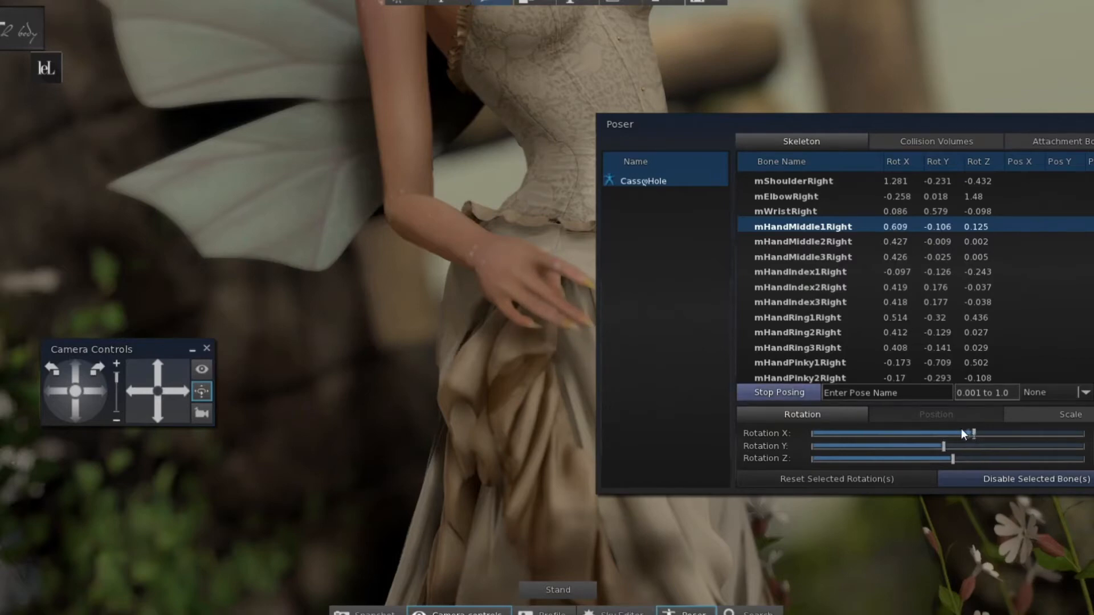
pyautogui.click(824, 272)
pyautogui.moveTo(948, 433)
pyautogui.mouseDown()
pyautogui.moveTo(924, 440)
pyautogui.moveTo(959, 424)
pyautogui.moveTo(928, 459)
pyautogui.moveTo(948, 435)
pyautogui.mouseUp()
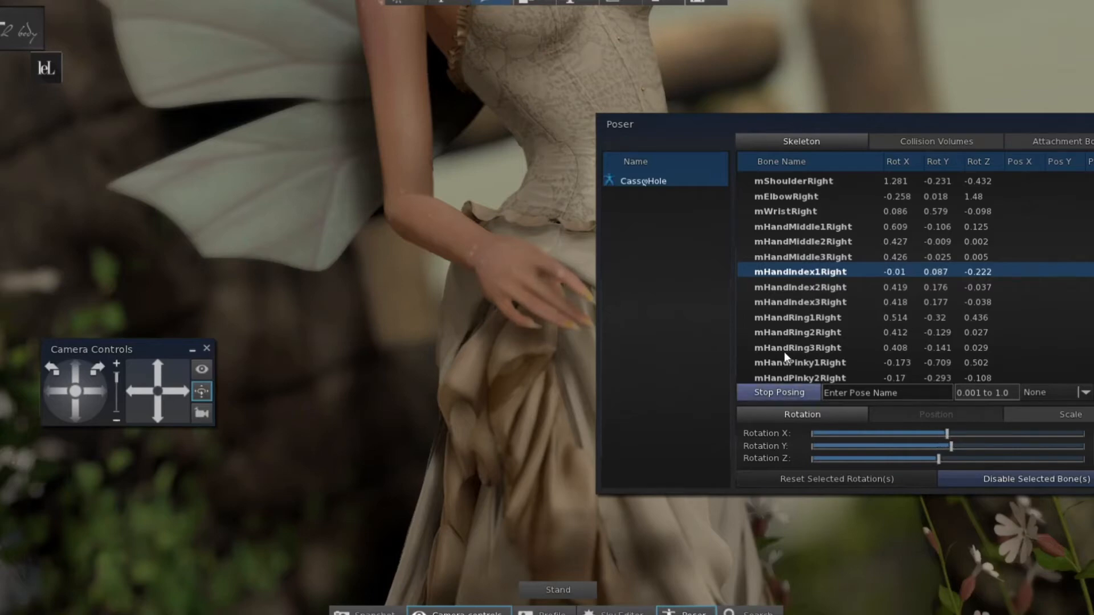
# Rotate the right little finger: mHandPinky1Right to X 0.532, Y -0.242 and Z 0.358, and mHandPinky2Right to X 0.338.
pyautogui.click(815, 360)
pyautogui.moveTo(939, 433); pyautogui.dragTo(935, 426)
pyautogui.click(972, 433)
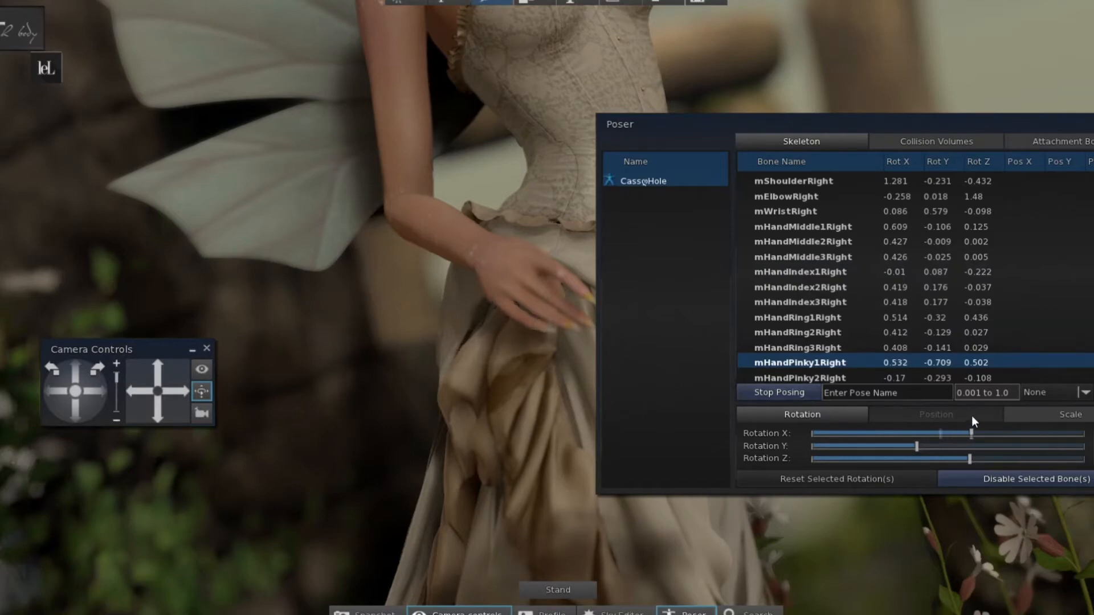
pyautogui.moveTo(918, 447); pyautogui.dragTo(964, 460)
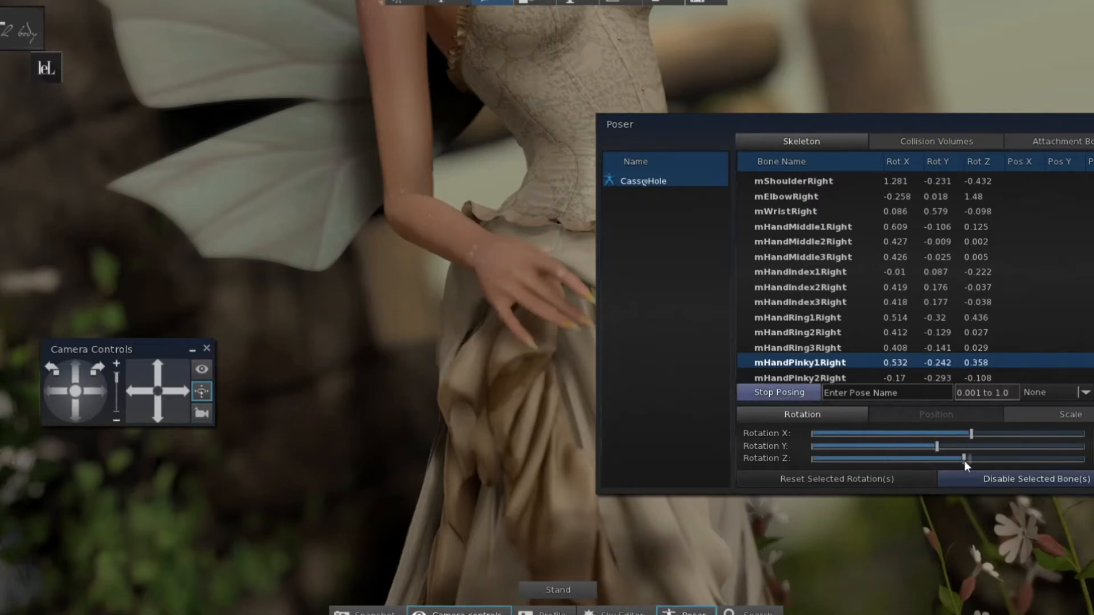
pyautogui.click(823, 377)
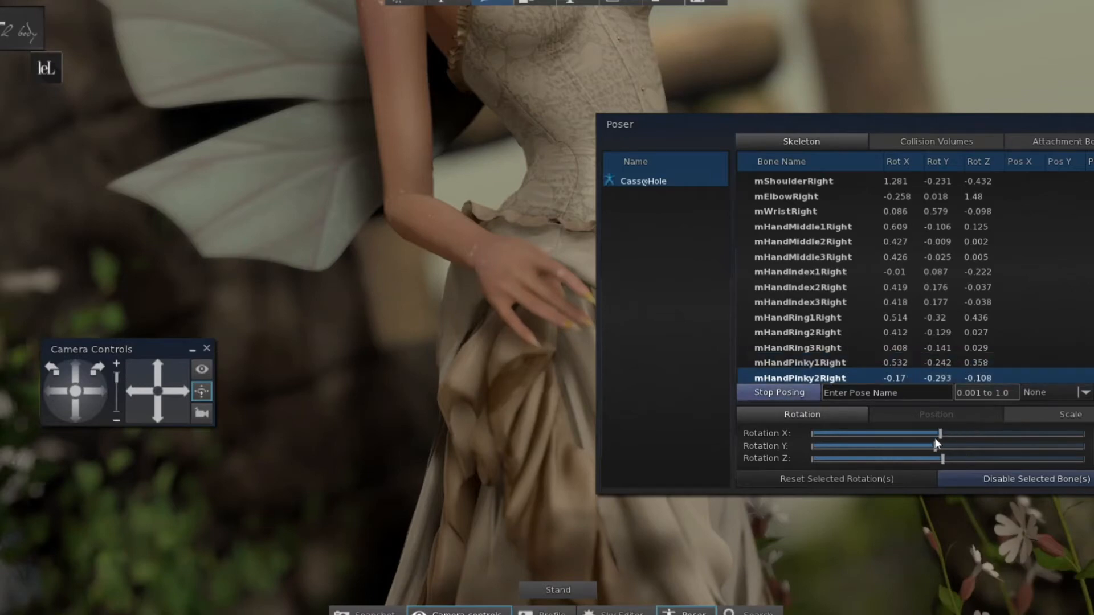
pyautogui.moveTo(943, 437)
pyautogui.mouseDown()
pyautogui.moveTo(959, 429)
pyautogui.moveTo(926, 436)
pyautogui.moveTo(961, 427)
pyautogui.mouseUp()
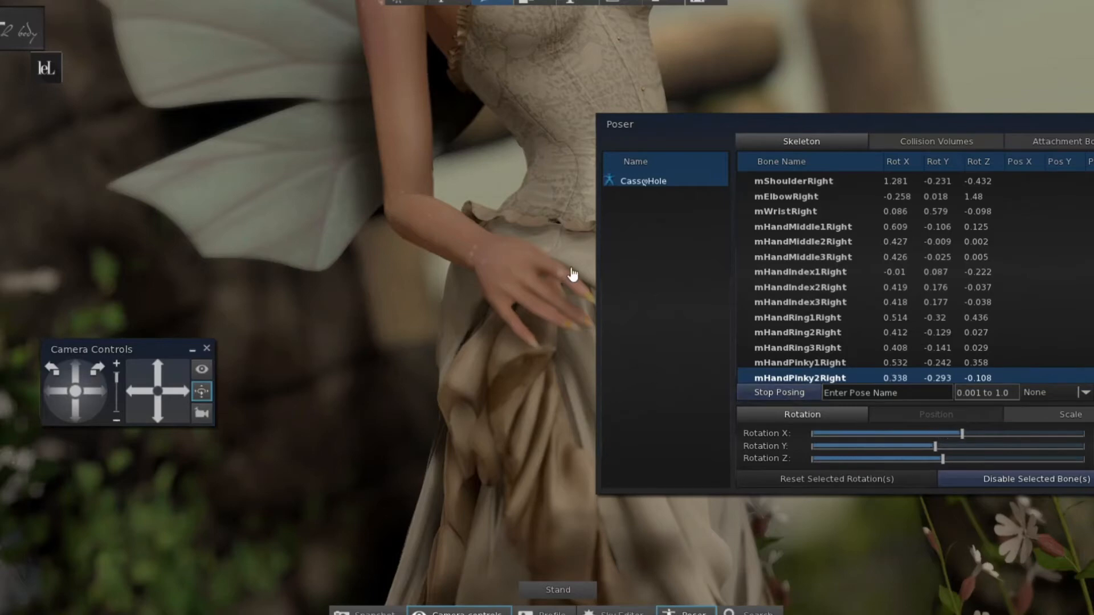
# Frame the fairy's face, flower crown and wings in a close-up camera view from above.
pyautogui.keyDown('alt'); pyautogui.moveTo(537, 264); pyautogui.dragTo(512, 362); pyautogui.keyUp('alt')
pyautogui.keyDown('alt'); pyautogui.click(420, 72); pyautogui.keyUp('alt')
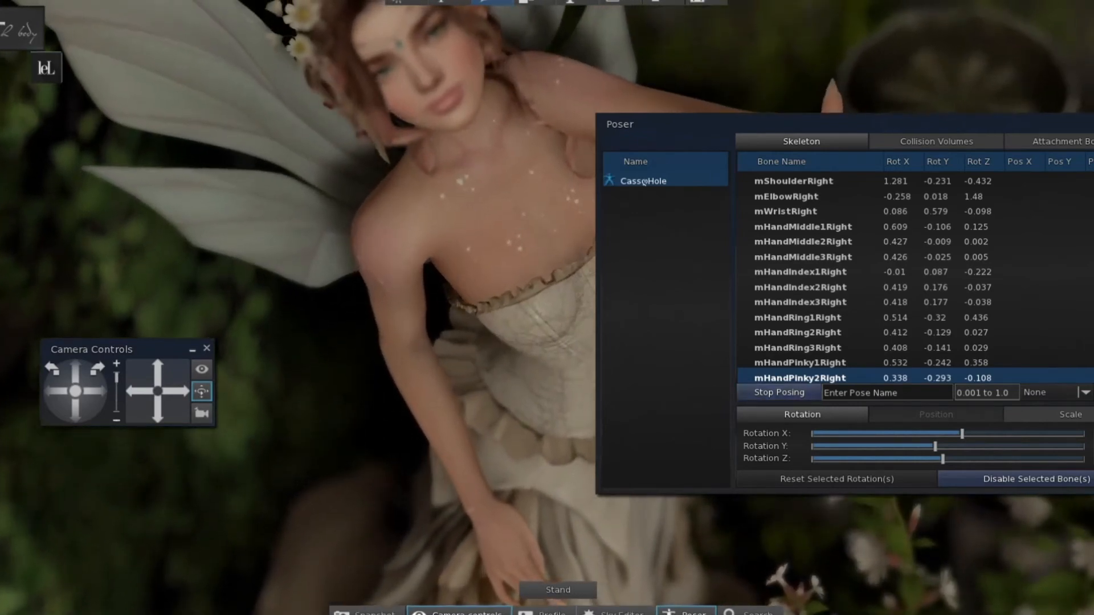
pyautogui.keyDown('alt'); pyautogui.click(572, 274); pyautogui.keyUp('alt')
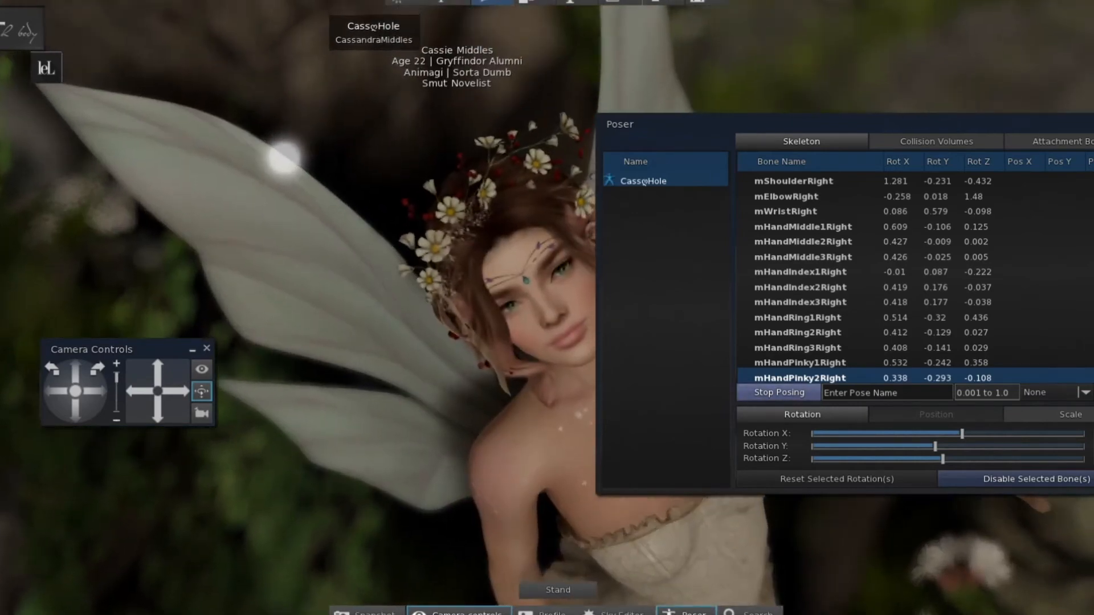
pyautogui.keyDown('ctrl'); pyautogui.keyDown('alt'); pyautogui.moveTo(579, 292); pyautogui.dragTo(562, 376); pyautogui.keyUp('alt'); pyautogui.keyUp('ctrl')
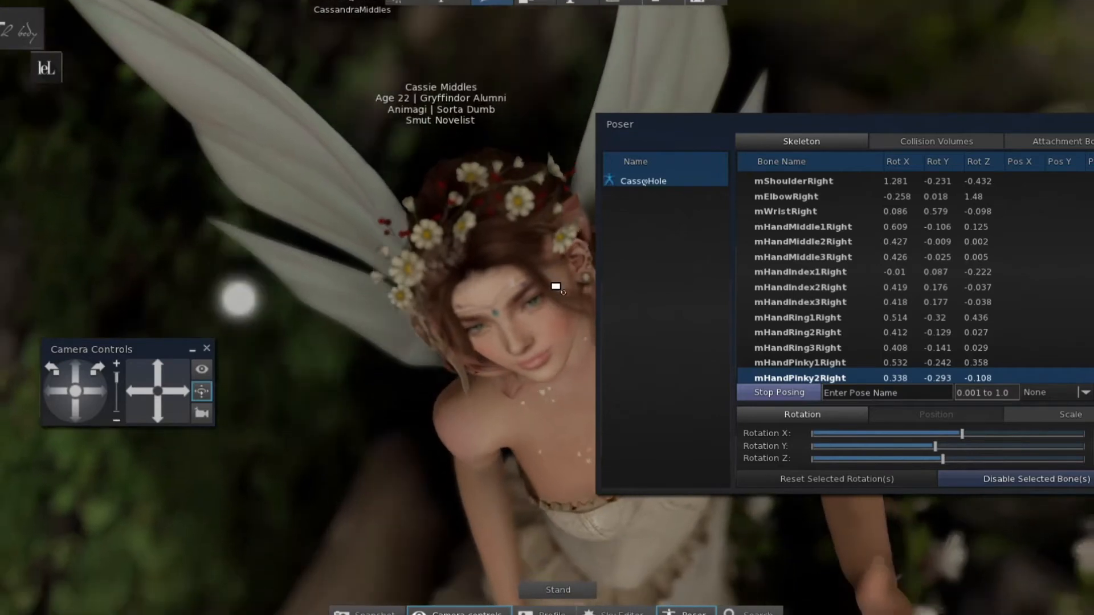
pyautogui.keyDown('alt'); pyautogui.click(533, 321); pyautogui.keyUp('alt')
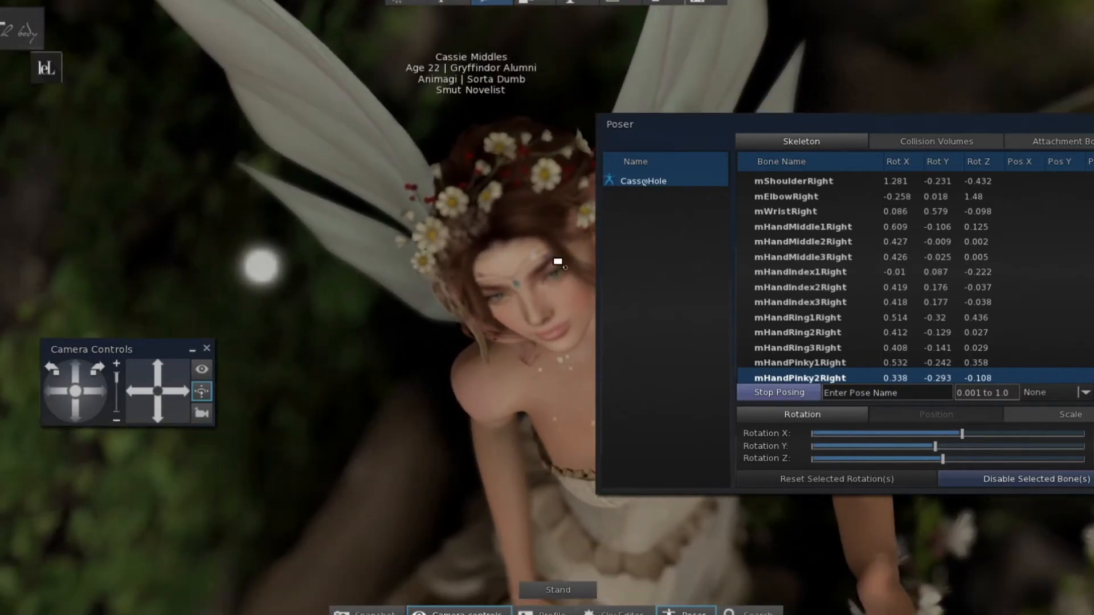
pyautogui.keyDown('ctrl'); pyautogui.keyDown('alt'); pyautogui.moveTo(561, 354); pyautogui.dragTo(572, 310); pyautogui.keyUp('alt'); pyautogui.keyUp('ctrl')
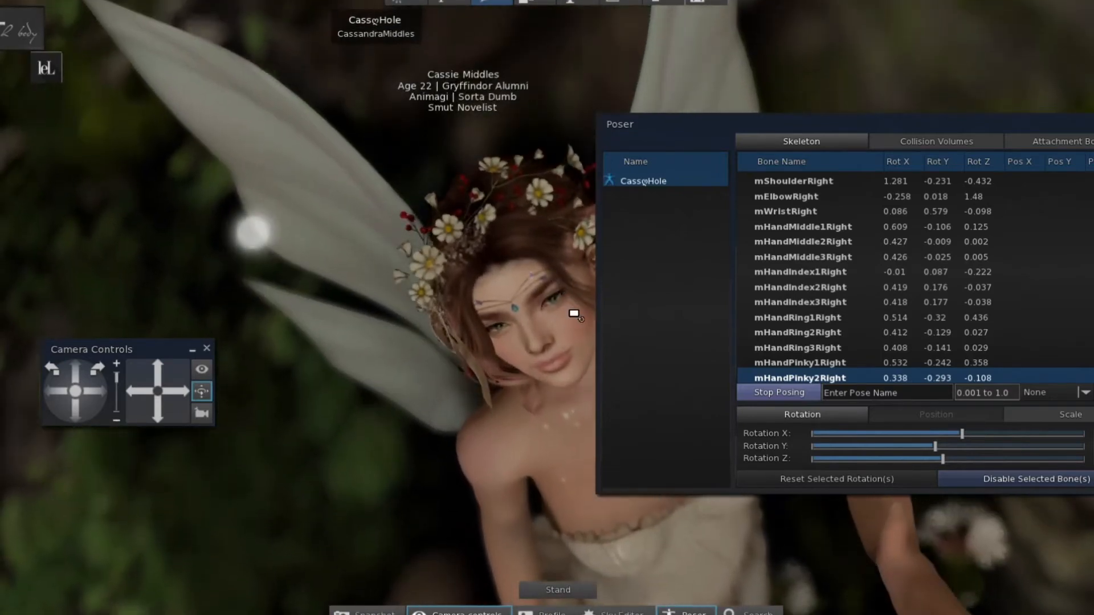
pyautogui.keyDown('alt'); pyautogui.click(574, 330); pyautogui.keyUp('alt')
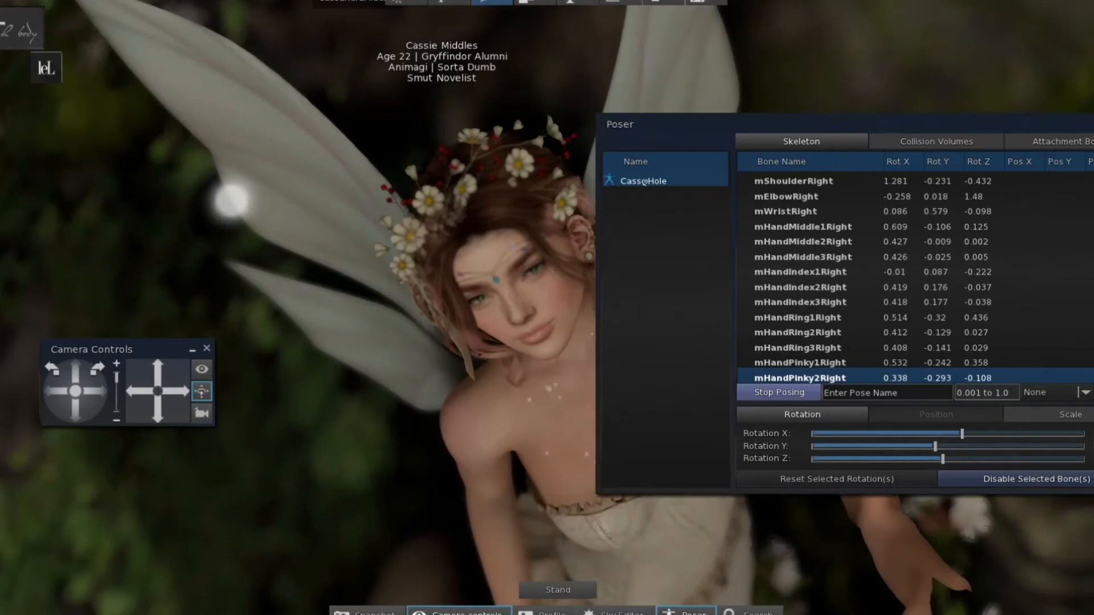
pyautogui.keyDown('alt'); pyautogui.click(522, 279); pyautogui.keyUp('alt')
pyautogui.keyDown('ctrl'); pyautogui.keyDown('alt'); pyautogui.moveTo(544, 279); pyautogui.dragTo(548, 305); pyautogui.keyUp('alt'); pyautogui.keyUp('ctrl')
pyautogui.keyDown('alt'); pyautogui.click(535, 286); pyautogui.keyUp('alt')
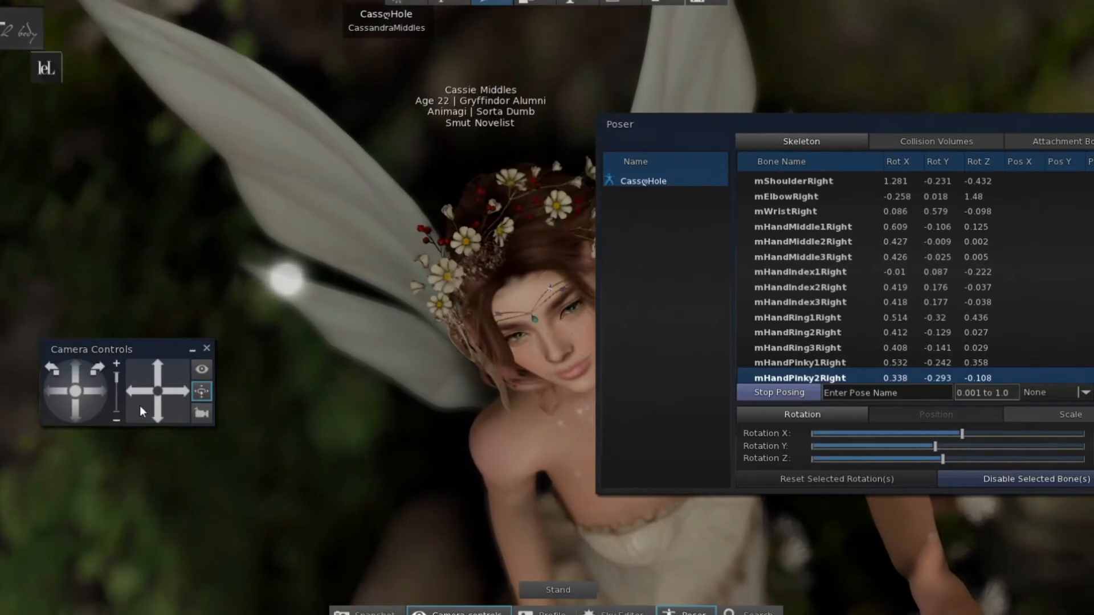
# Orbit the camera to a steeper overhead angle on the fairy and zoom in three increments on her face and shoulders.
pyautogui.click(155, 409)
pyautogui.click(76, 362)
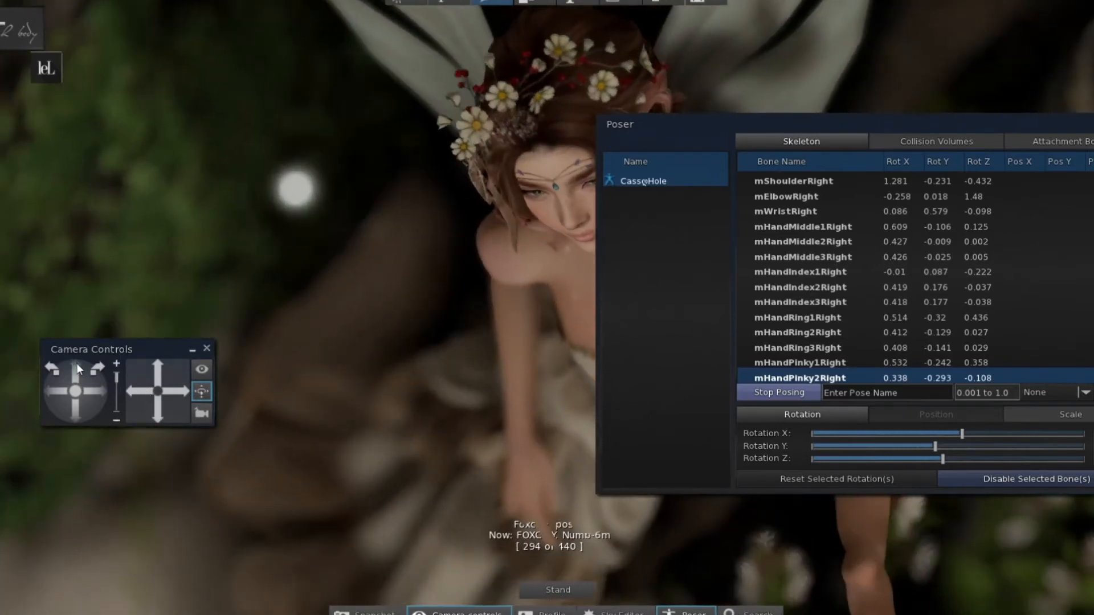
pyautogui.click(63, 390)
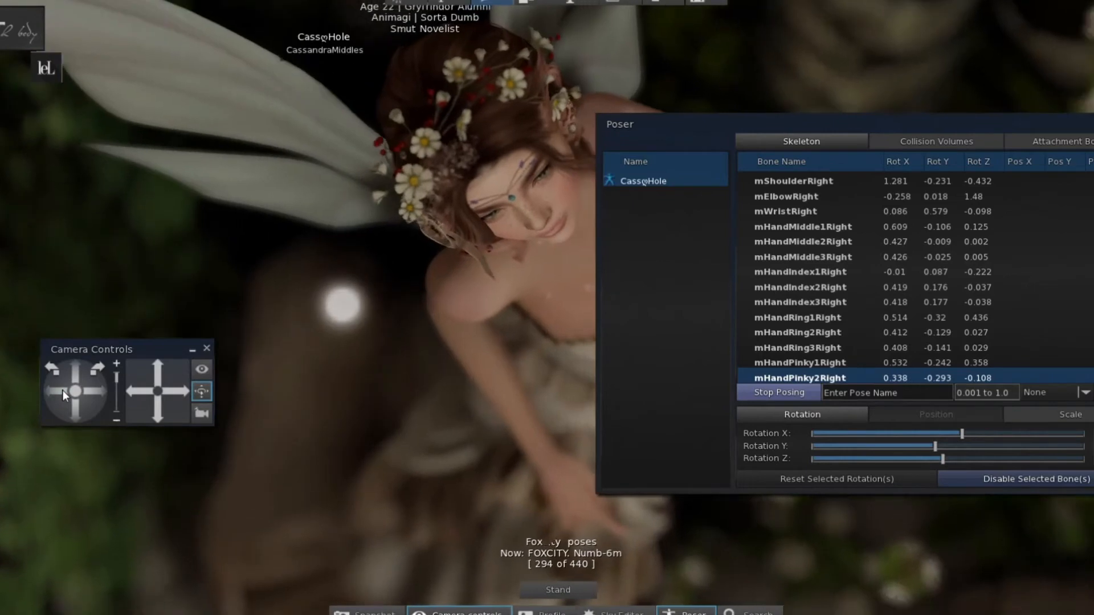
pyautogui.hotkey('ctrl', '0')
pyautogui.hotkey('ctrl', '0')
pyautogui.hotkey('ctrl', '0')
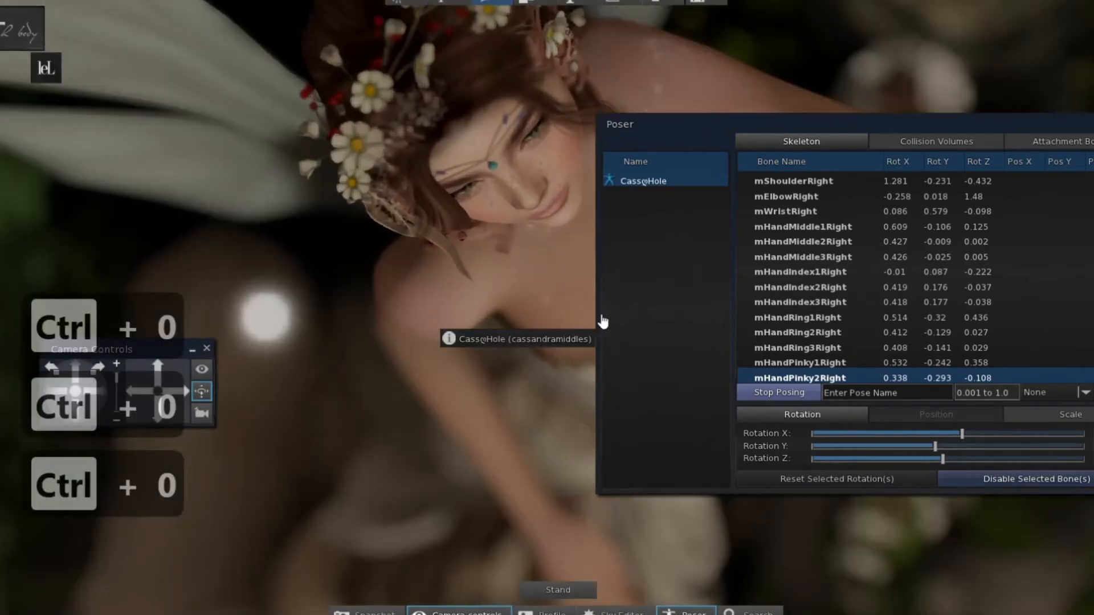
# Raise the fairy's face toward the camera by rotating the mHead bone to Y -1.363.
pyautogui.scroll(7, 833, 228)
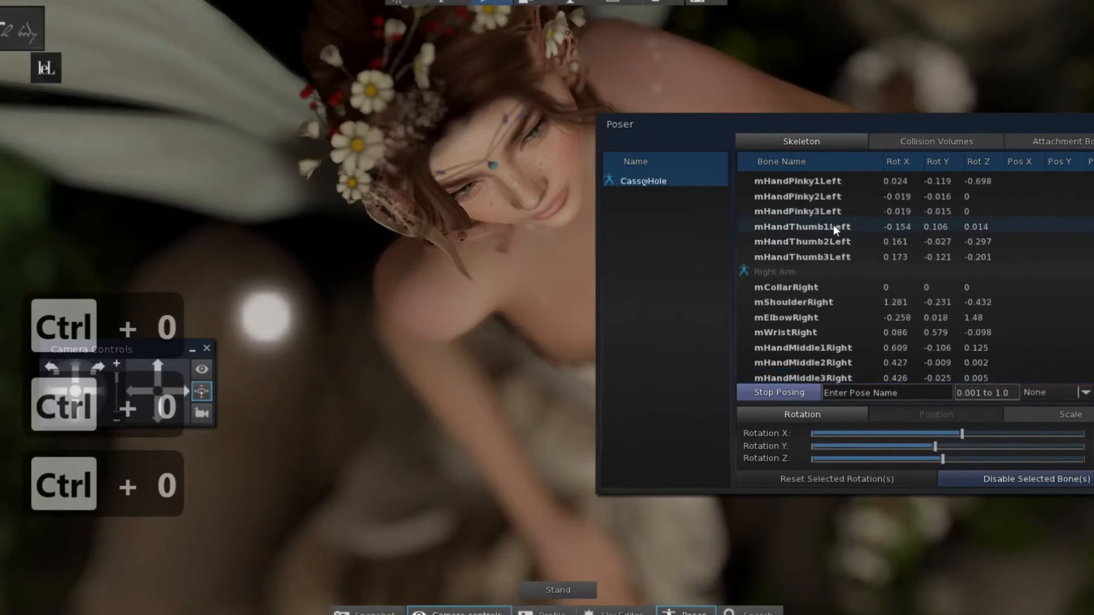
pyautogui.scroll(15, 833, 224)
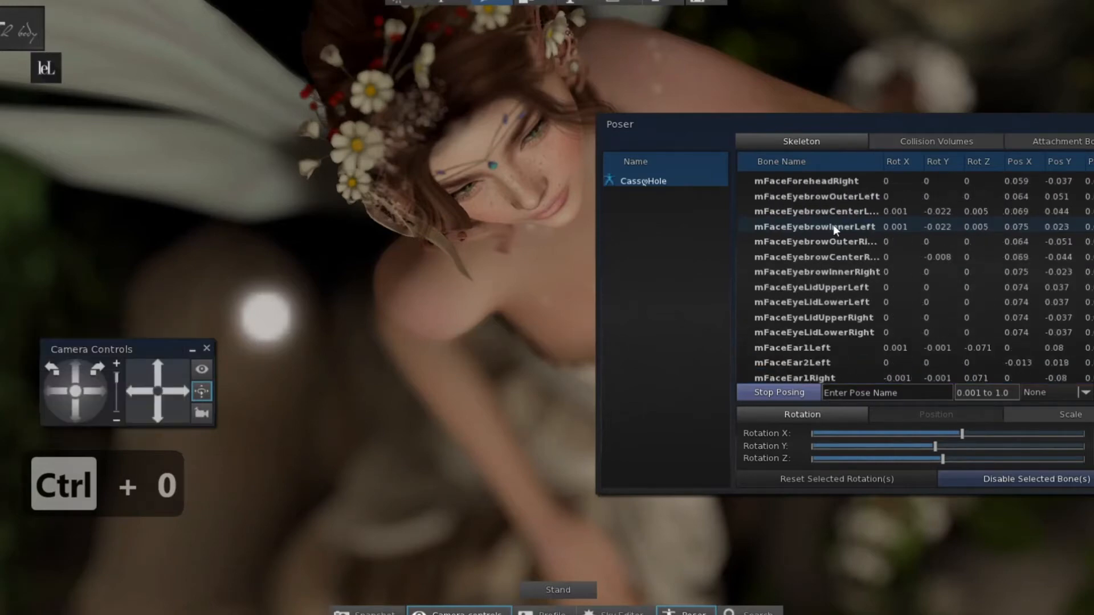
pyautogui.scroll(4, 833, 224)
pyautogui.click(775, 332)
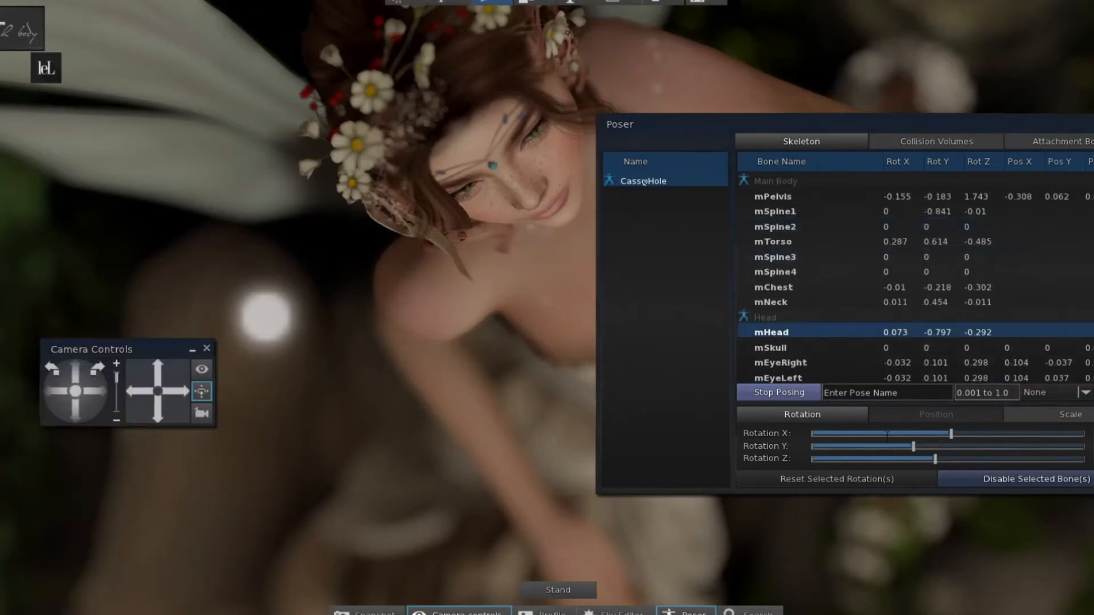
pyautogui.moveTo(915, 448); pyautogui.dragTo(889, 438)
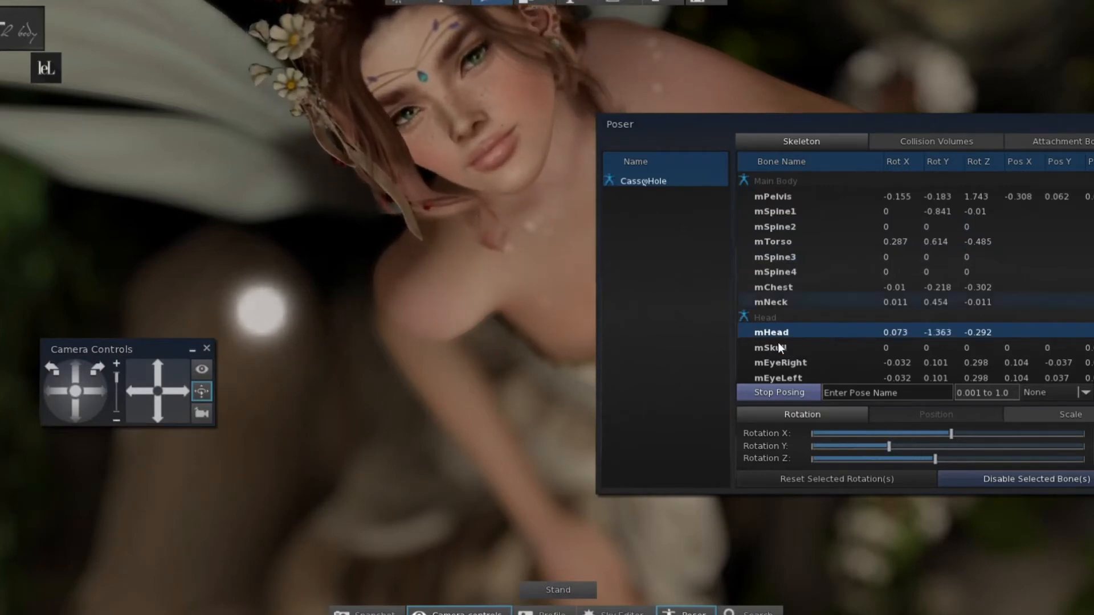
# Redirect the fairy's gaze by rotating mEyeRight to Y -0.164 and mEyeLeft to X -0.048 and Y -0.164.
pyautogui.scroll(-3, 772, 346)
pyautogui.click(785, 317)
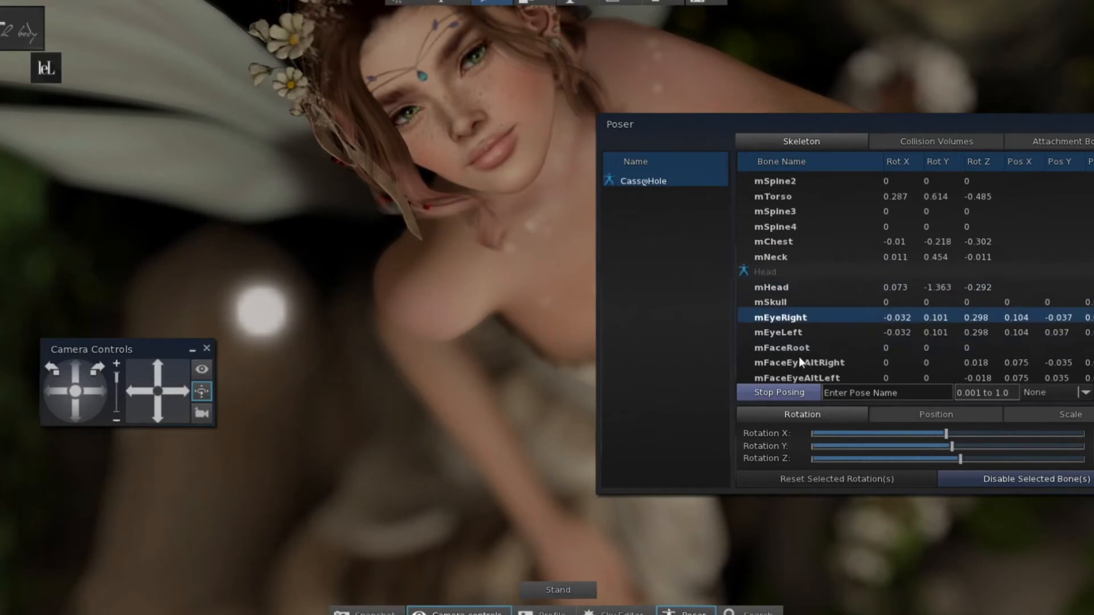
pyautogui.moveTo(949, 446); pyautogui.dragTo(942, 446)
pyautogui.click(793, 336)
pyautogui.moveTo(952, 445)
pyautogui.mouseDown()
pyautogui.moveTo(941, 445)
pyautogui.moveTo(945, 432)
pyautogui.mouseUp()
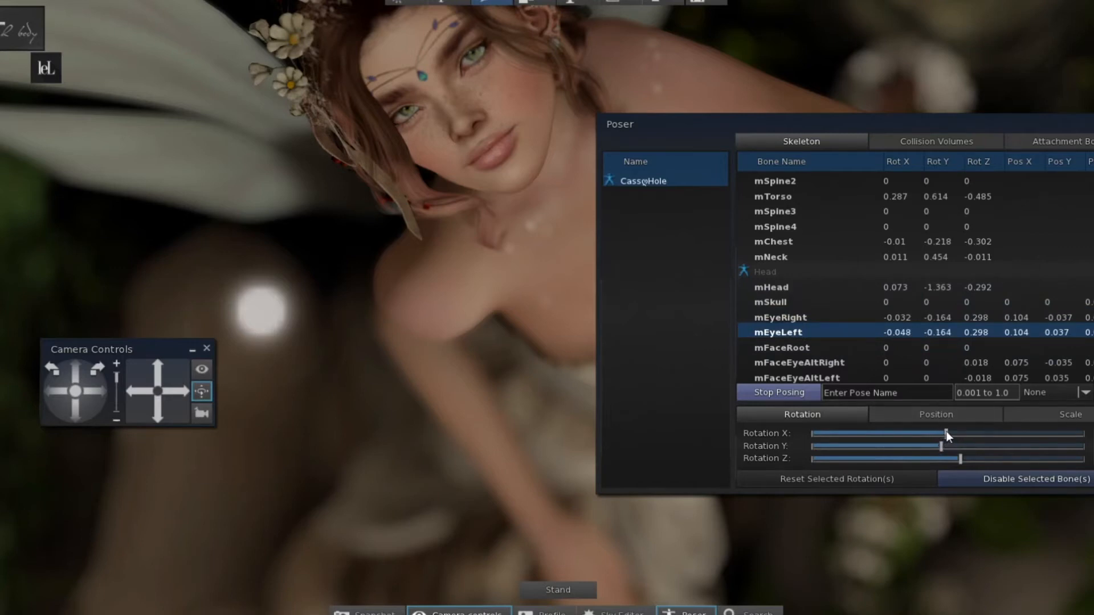
# Set Rotation Z to about 0.222 for mEyeLeft and 0.184 for mEyeRight, and raise mEyeRight's Rotation Y slightly.
pyautogui.click(951, 459)
pyautogui.moveTo(953, 457); pyautogui.dragTo(958, 452)
pyautogui.click(815, 316)
pyautogui.moveTo(959, 459); pyautogui.dragTo(955, 459)
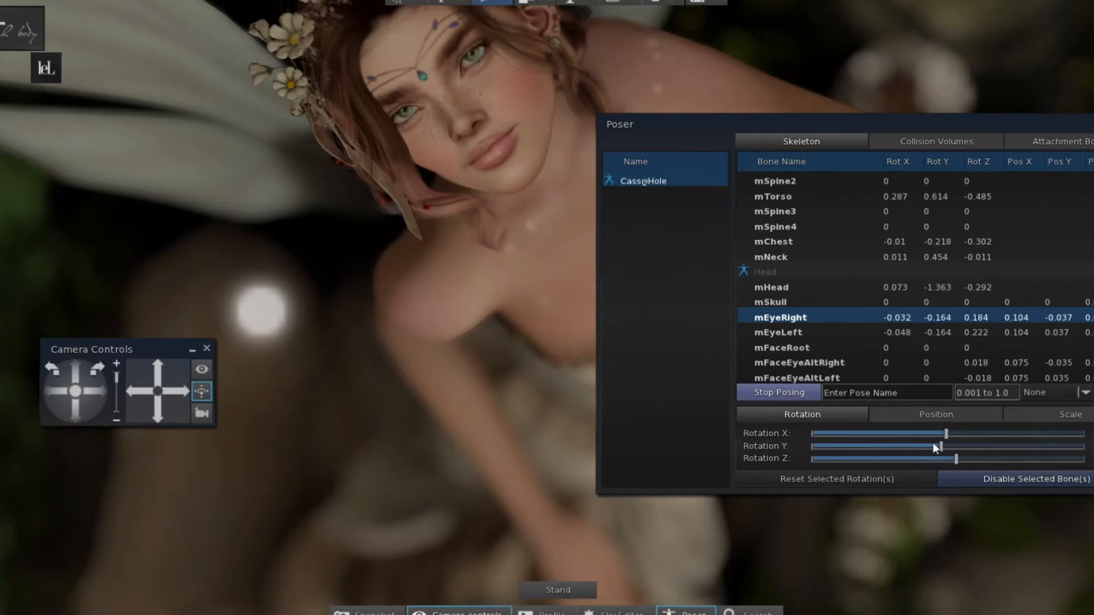
pyautogui.click(943, 446)
# Set Rotation Y to about -0.396 for mFaceEyebrowInnerRight and about -0.261 for the right center eyebrow bone.
pyautogui.scroll(-7, 841, 333)
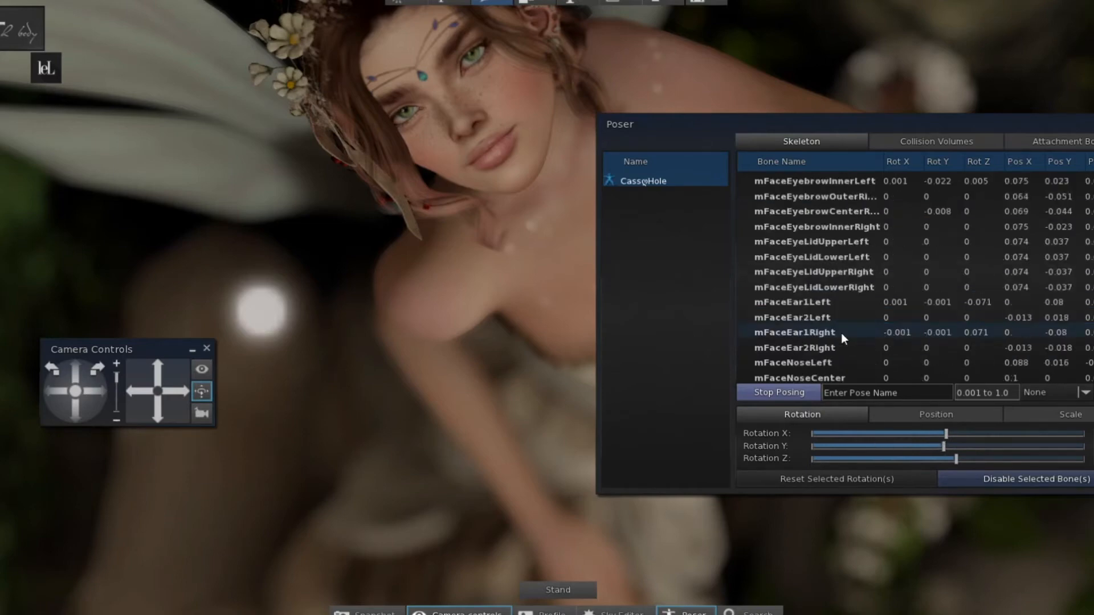
pyautogui.scroll(1, 789, 277)
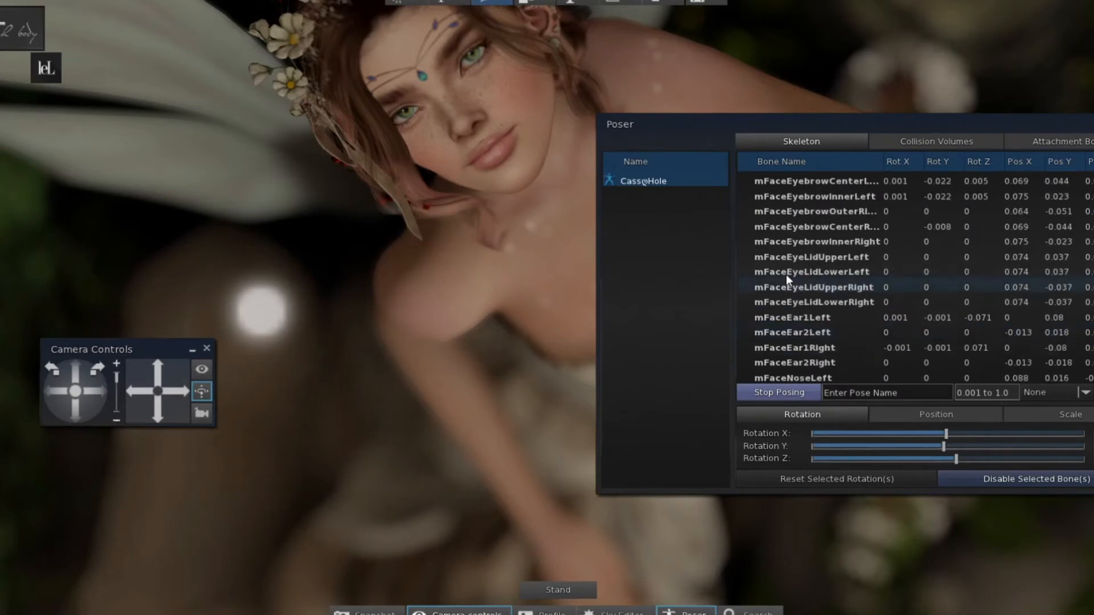
pyautogui.click(819, 241)
pyautogui.click(941, 445)
pyautogui.moveTo(940, 443)
pyautogui.mouseDown()
pyautogui.moveTo(927, 445)
pyautogui.moveTo(937, 441)
pyautogui.mouseUp()
pyautogui.click(815, 227)
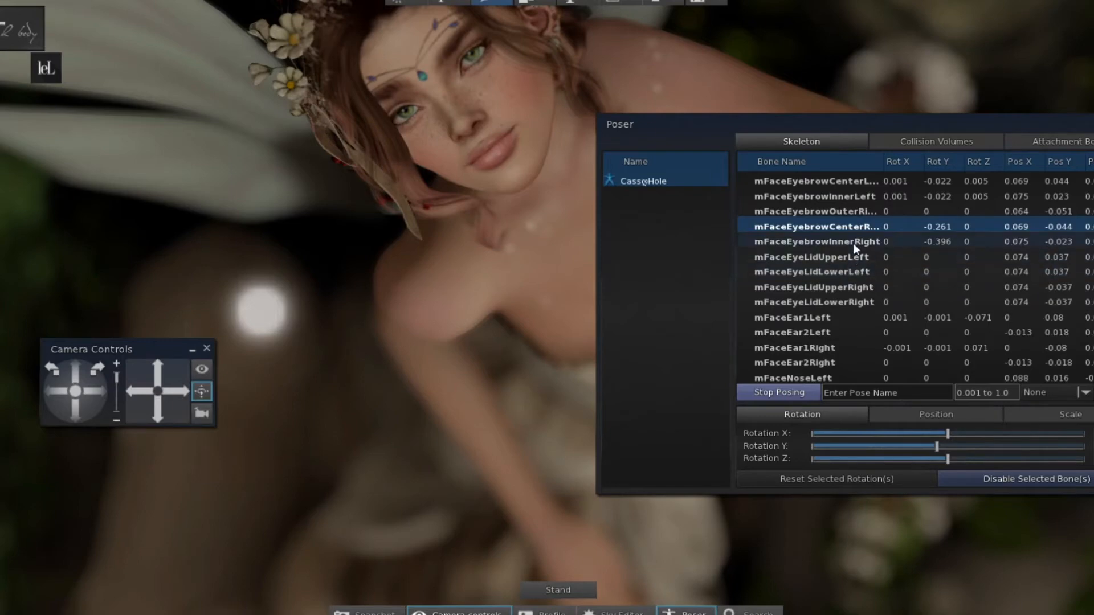
# Set Rotation Y to about -0.319 for mFaceEyebrowInnerLeft and about -0.28 for the left center eyebrow bone.
pyautogui.click(843, 197)
pyautogui.moveTo(945, 446); pyautogui.dragTo(934, 444)
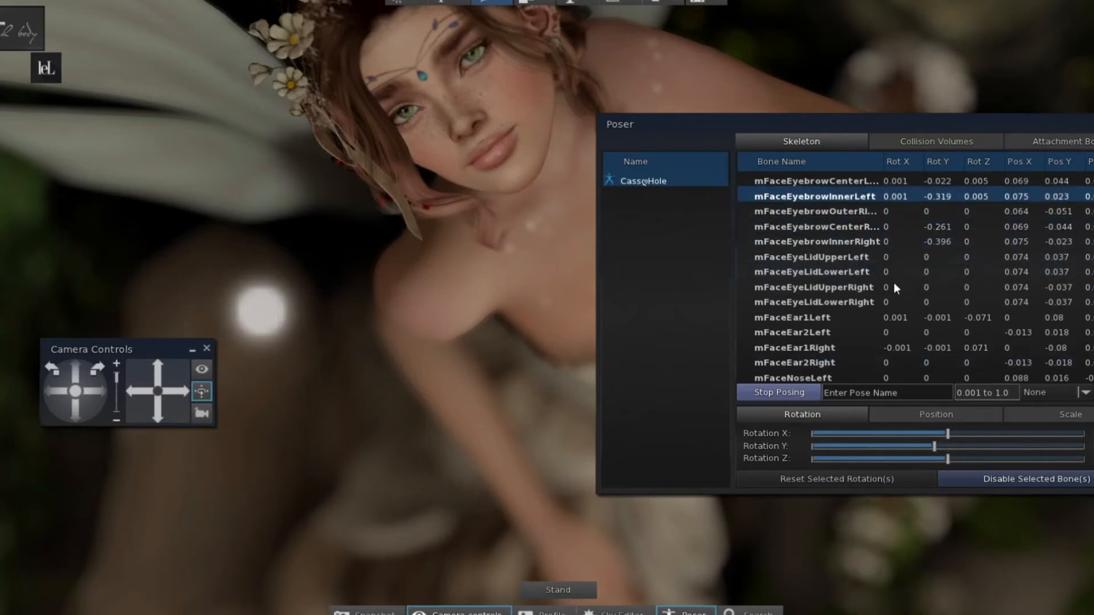
pyautogui.scroll(2, 835, 204)
pyautogui.click(846, 211)
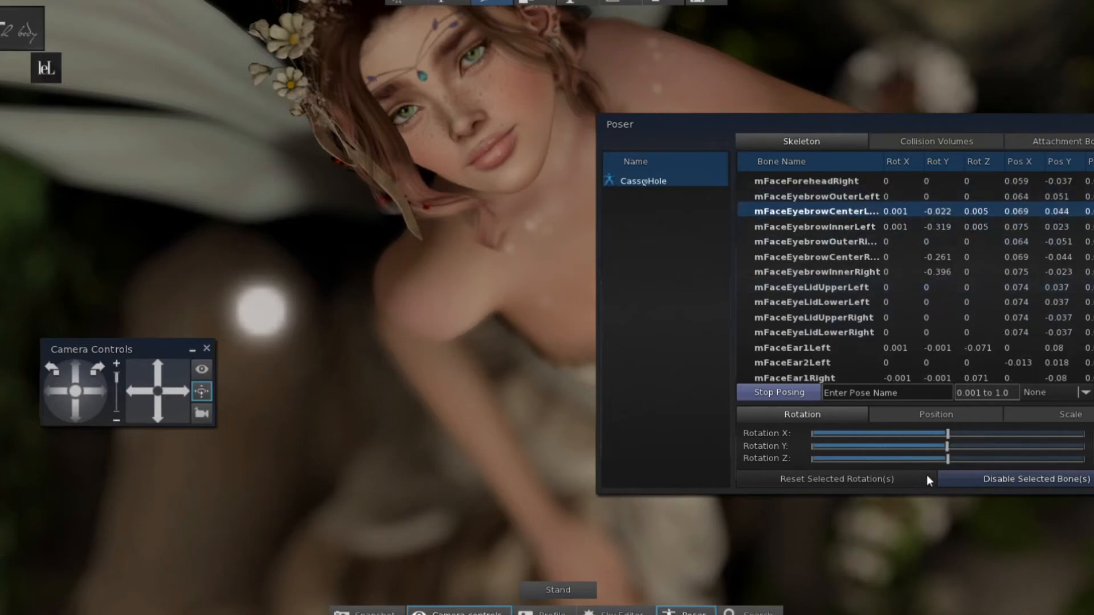
pyautogui.click(937, 446)
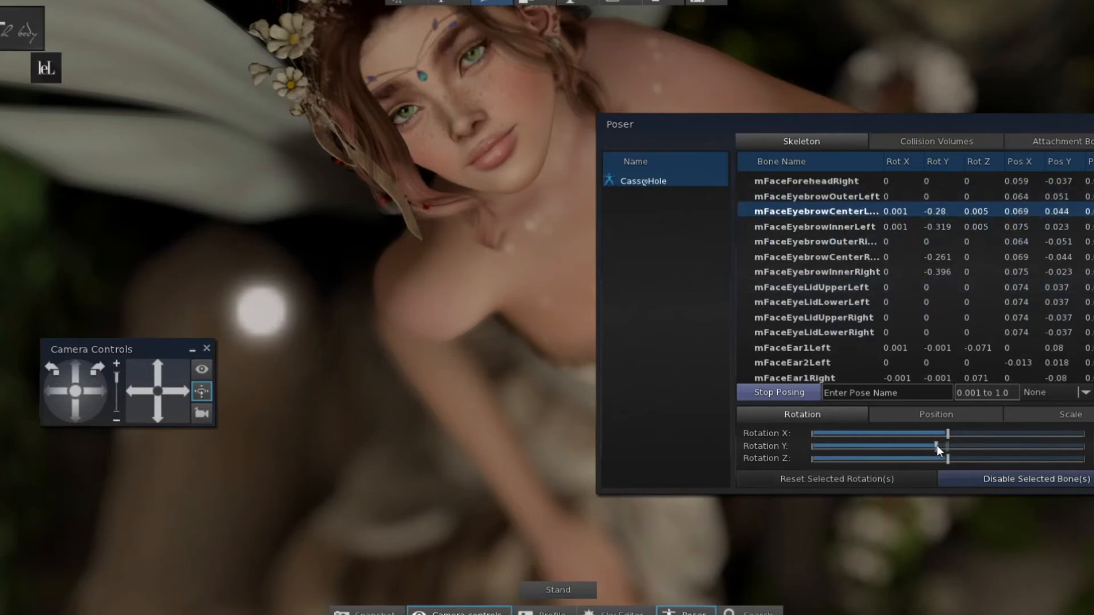
# Open the mouth slightly by setting mFaceJaw's Rotation Y to about 0.029.
pyautogui.scroll(-4, 840, 361)
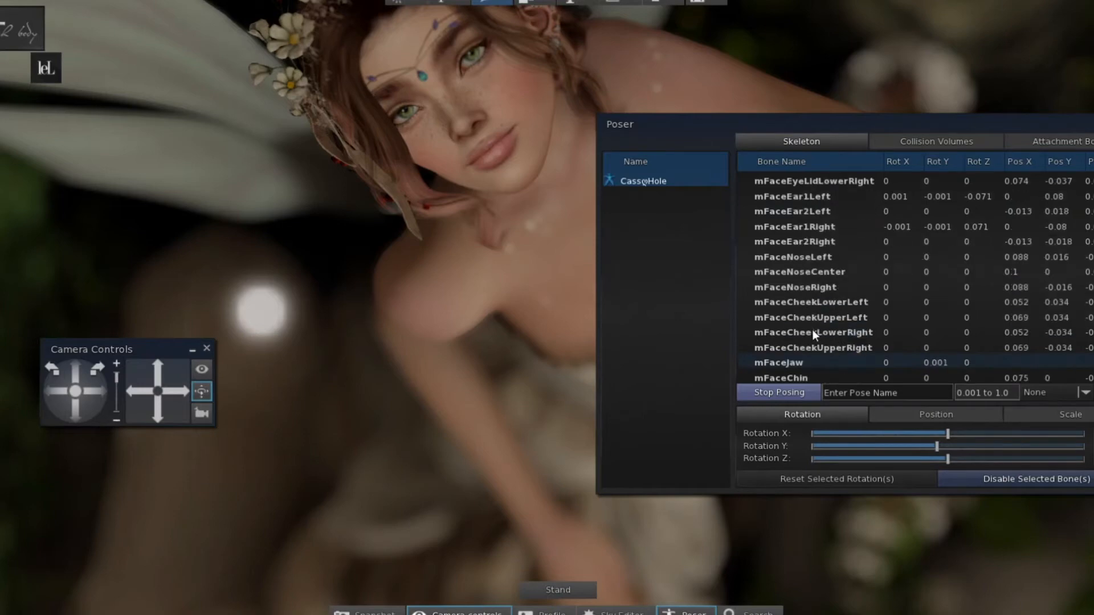
pyautogui.click(797, 363)
pyautogui.moveTo(949, 446); pyautogui.dragTo(949, 444)
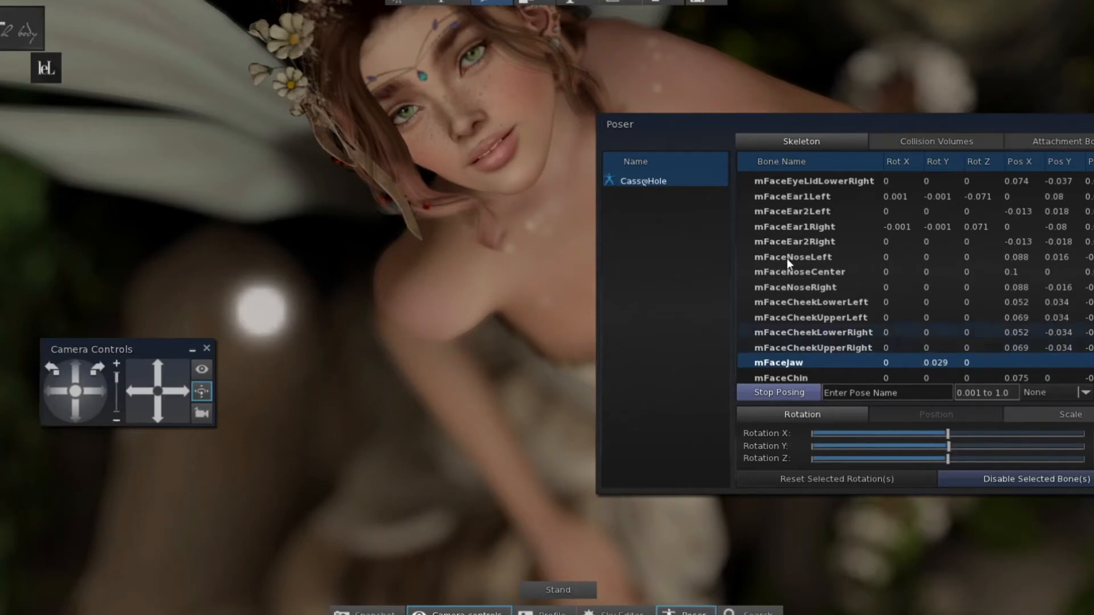
# Set Rotation Y to about -0.126 for mFaceLipLowerRight and about -0.01 for mFaceLipLowerLeft.
pyautogui.scroll(3, 788, 259)
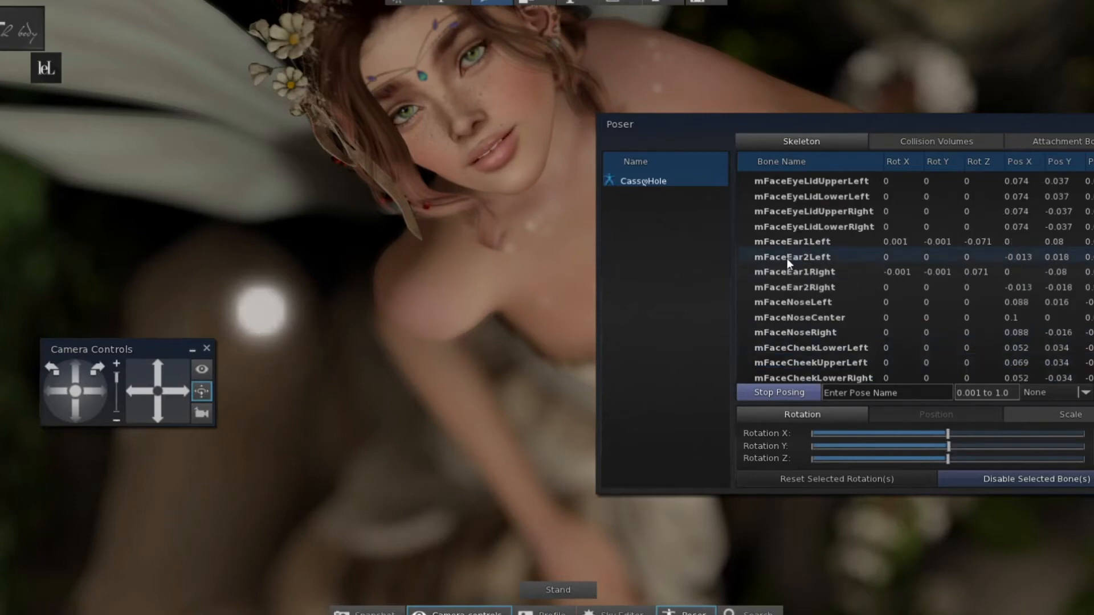
pyautogui.scroll(-5, 787, 258)
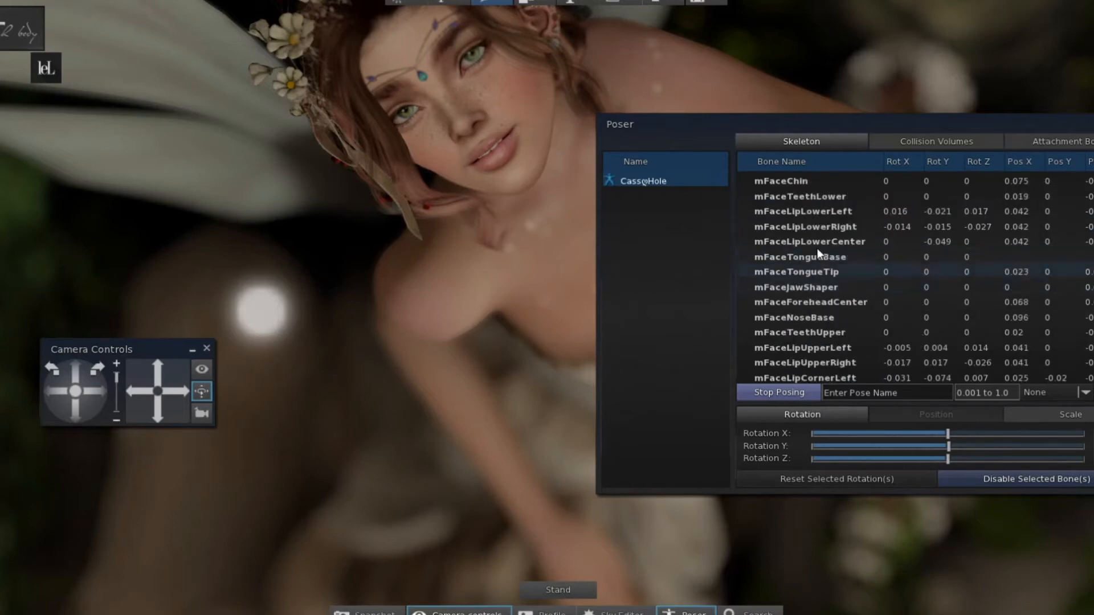
pyautogui.click(833, 226)
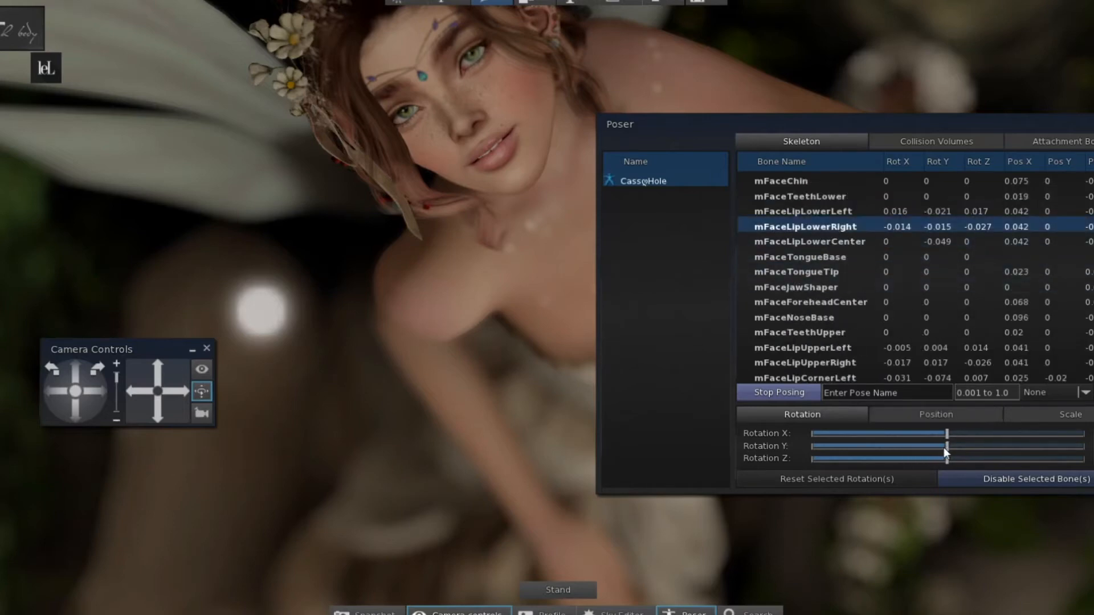
pyautogui.moveTo(946, 446); pyautogui.dragTo(941, 448)
pyautogui.moveTo(941, 447); pyautogui.dragTo(944, 448)
pyautogui.click(809, 210)
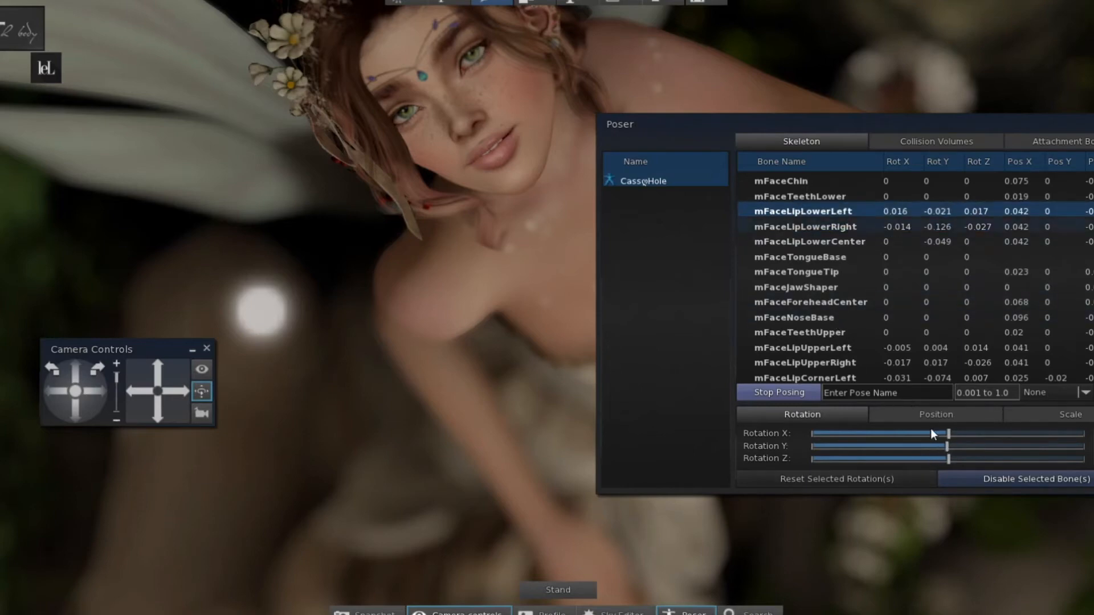
pyautogui.moveTo(946, 446)
pyautogui.mouseDown()
pyautogui.moveTo(957, 445)
pyautogui.moveTo(948, 441)
pyautogui.mouseUp()
# Set Rotation Y to about -0.048 for mFaceLipUpperCenter and about -0.029 for mFaceTeethUpper.
pyautogui.click(838, 378)
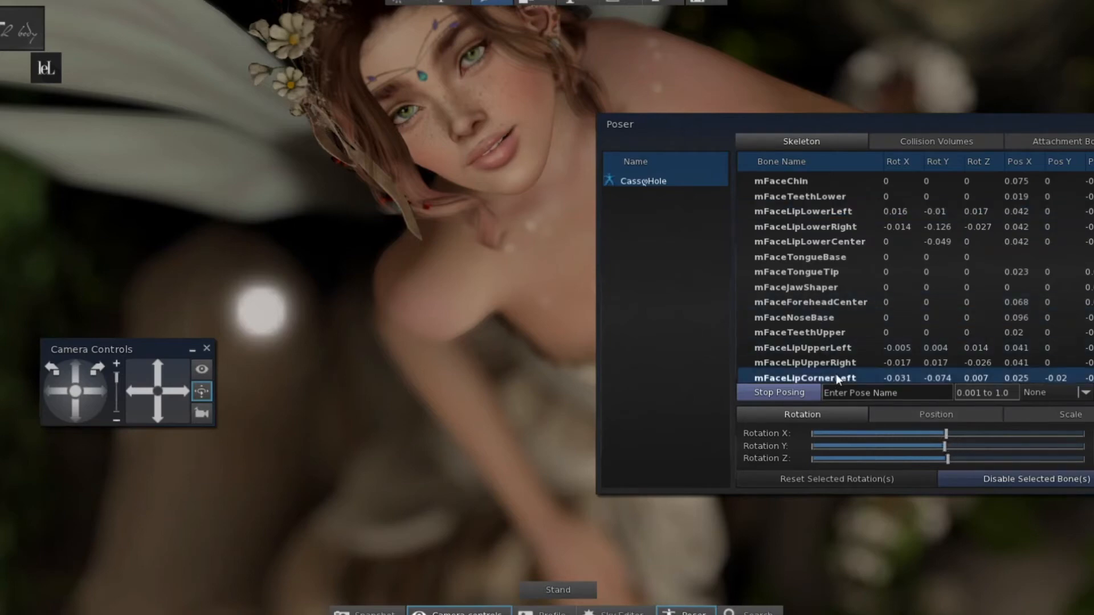
pyautogui.scroll(-1, 836, 373)
pyautogui.scroll(-1, 825, 365)
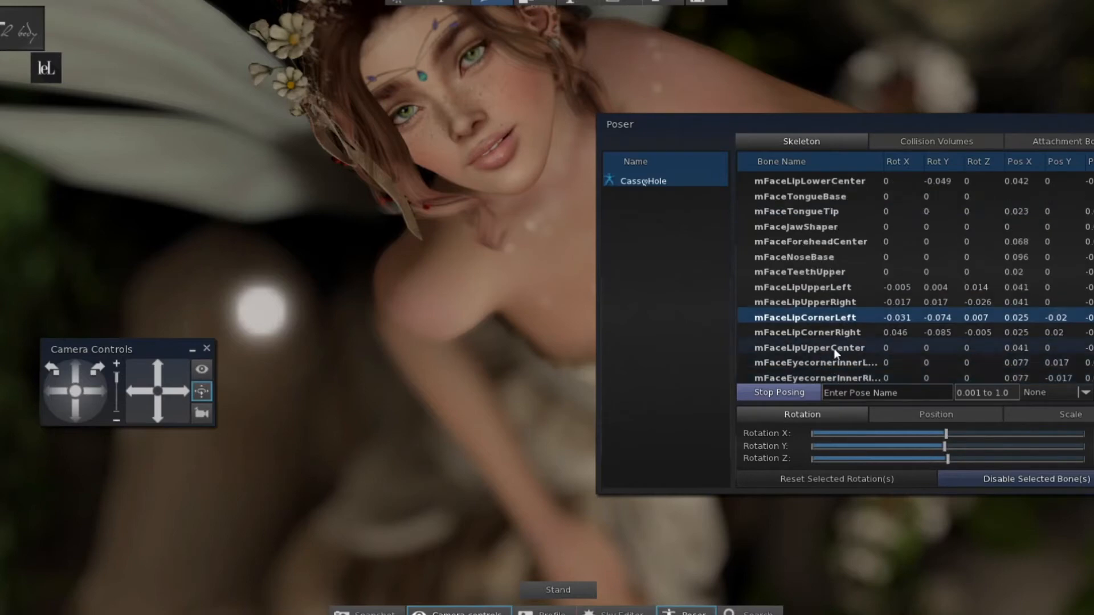
pyautogui.click(833, 347)
pyautogui.moveTo(935, 451)
pyautogui.mouseDown()
pyautogui.moveTo(949, 445)
pyautogui.moveTo(936, 447)
pyautogui.mouseUp()
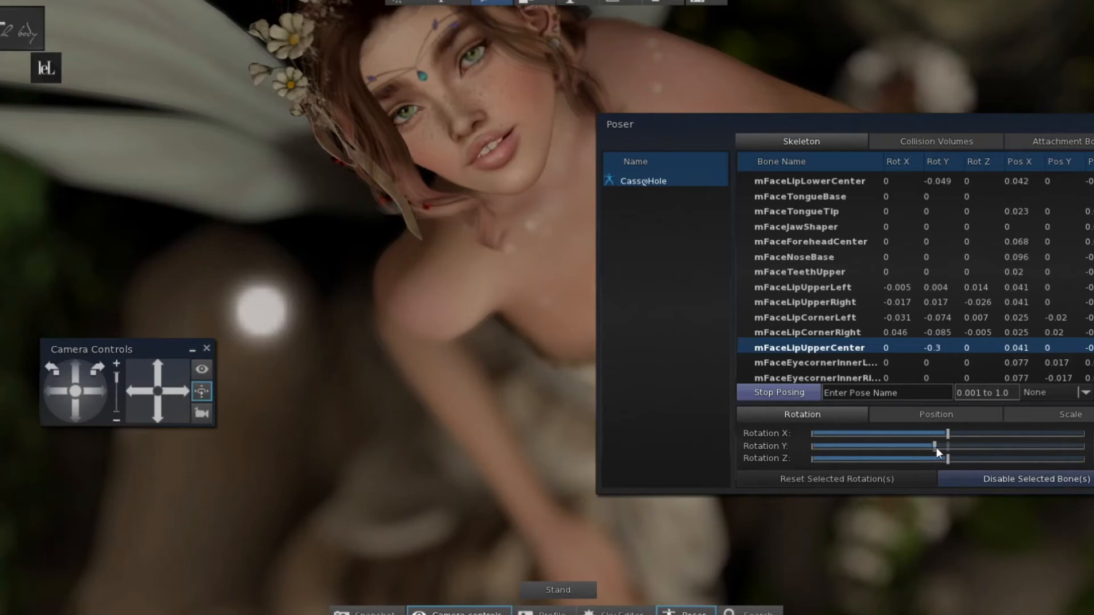
pyautogui.click(944, 445)
pyautogui.click(947, 445)
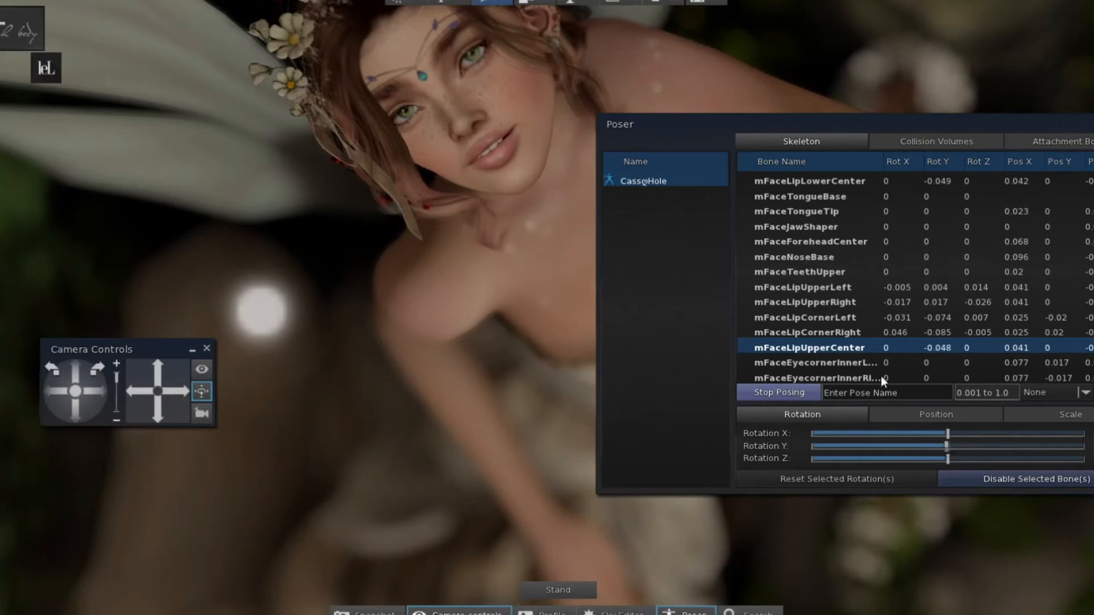
pyautogui.click(793, 273)
pyautogui.click(948, 445)
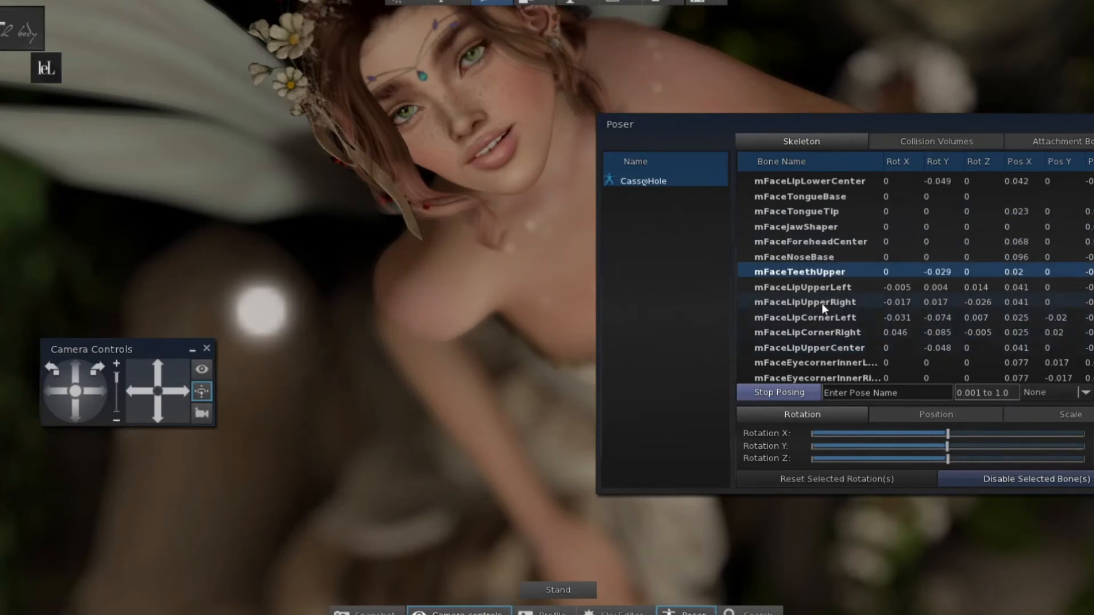
# Shape a smile by rotating mFaceLipCornerLeft to about Y -0.087, Z 0.106 and mFaceLipCornerRight to about Y -0.126, Z -0.203.
pyautogui.click(827, 317)
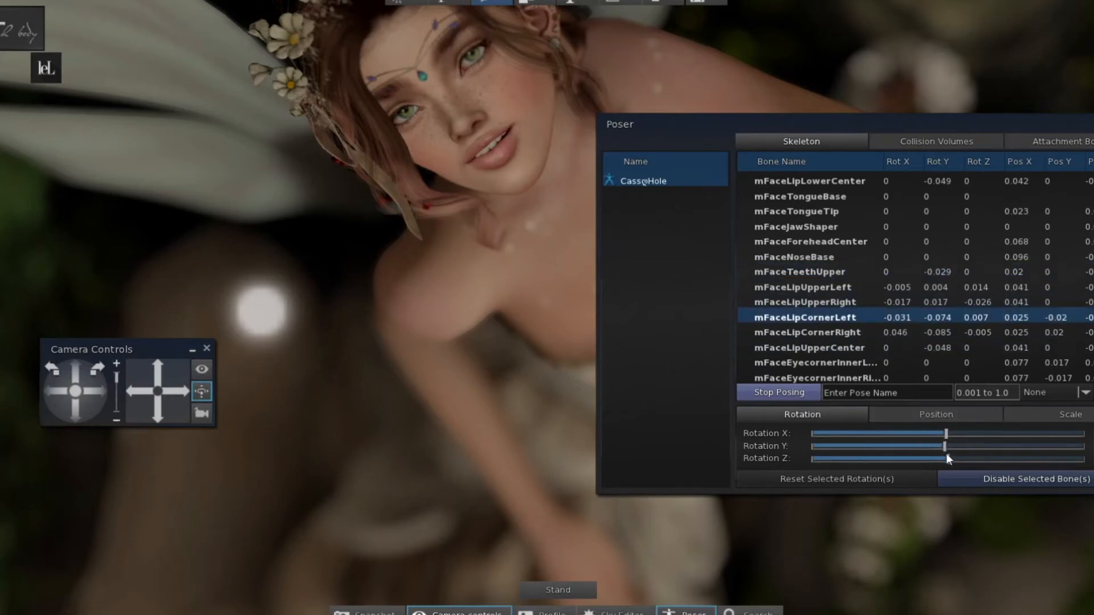
pyautogui.moveTo(947, 458); pyautogui.dragTo(953, 458)
pyautogui.moveTo(947, 445); pyautogui.dragTo(945, 438)
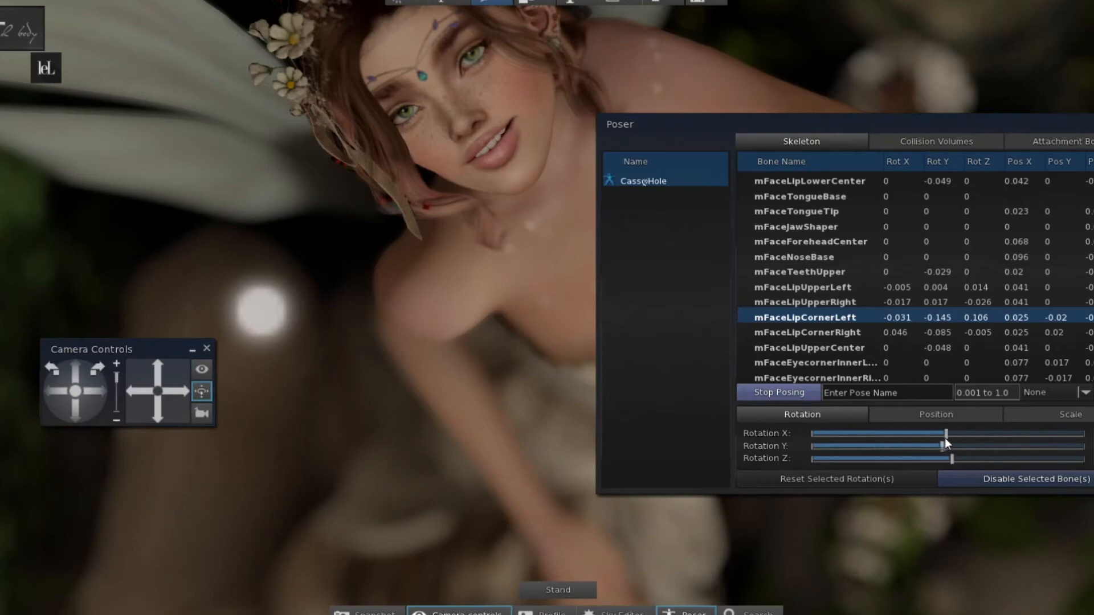
pyautogui.click(788, 329)
pyautogui.moveTo(946, 457); pyautogui.dragTo(944, 447)
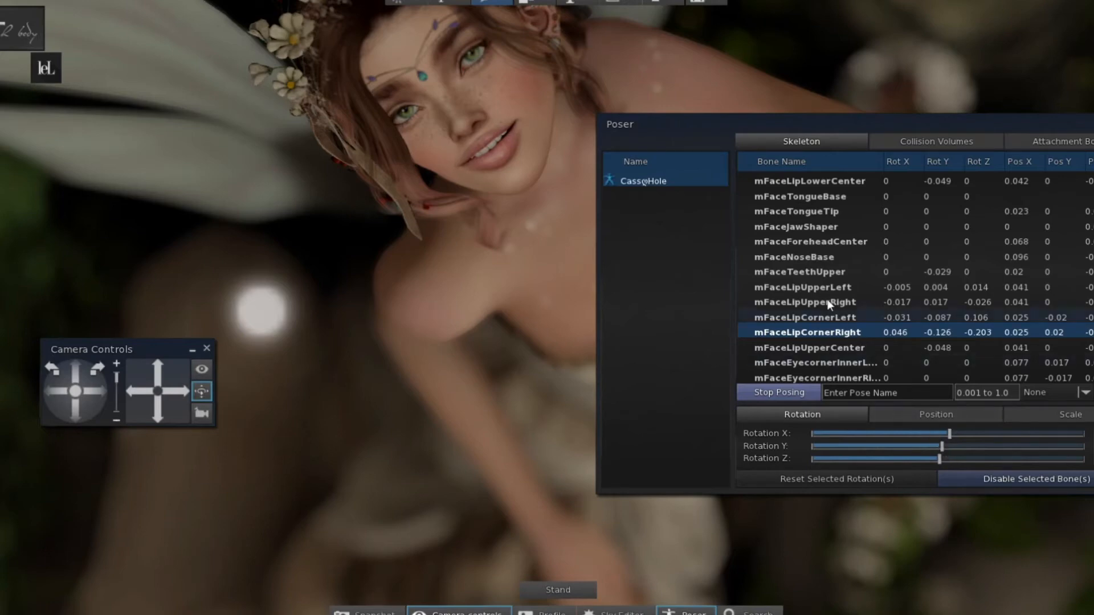
# Rotate mFaceLipLowerCenter to about -0.029 on Y and -0.087 on Z.
pyautogui.scroll(1, 805, 198)
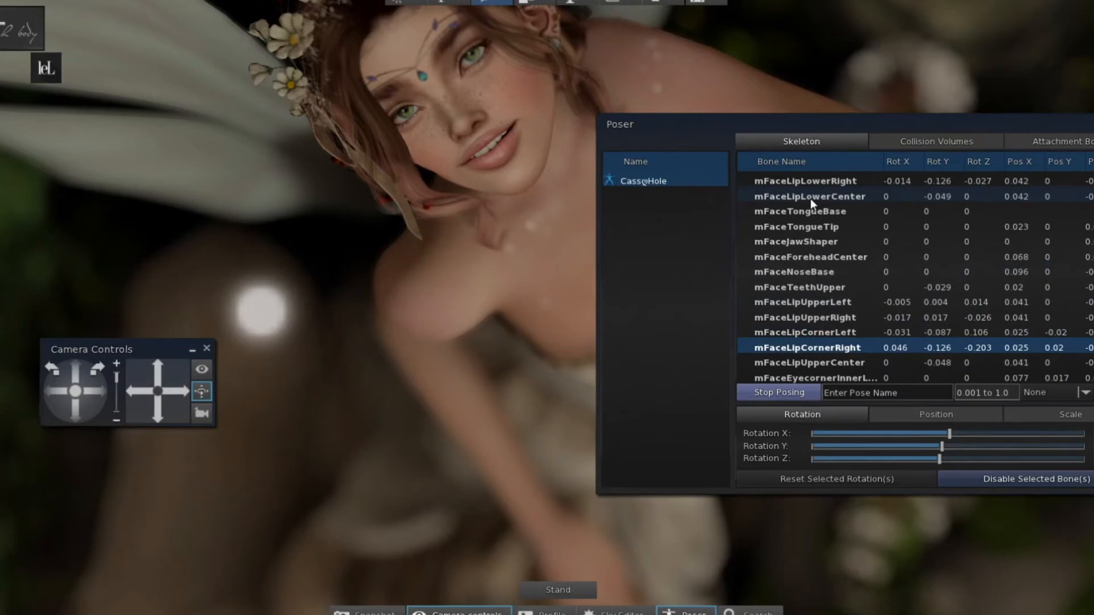
pyautogui.click(811, 197)
pyautogui.moveTo(948, 445)
pyautogui.mouseDown()
pyautogui.moveTo(937, 445)
pyautogui.moveTo(948, 444)
pyautogui.mouseUp()
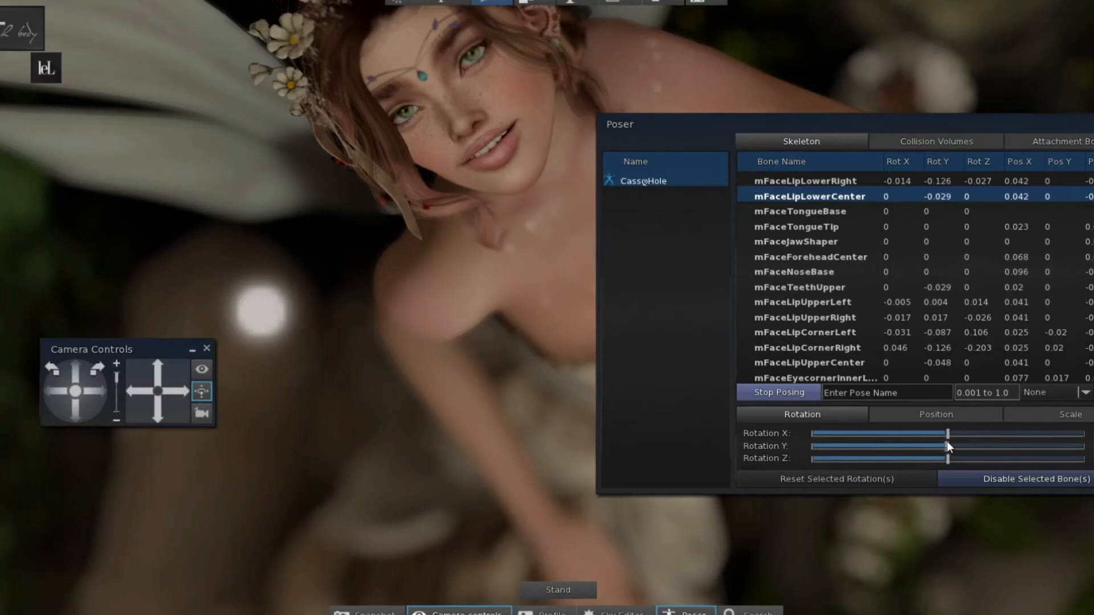
pyautogui.moveTo(952, 458); pyautogui.dragTo(950, 458)
pyautogui.moveTo(952, 462); pyautogui.dragTo(945, 462)
# Set mFaceLipUpperRight's Rotation Y to about -0.029.
pyautogui.scroll(-3, 884, 330)
pyautogui.click(833, 300)
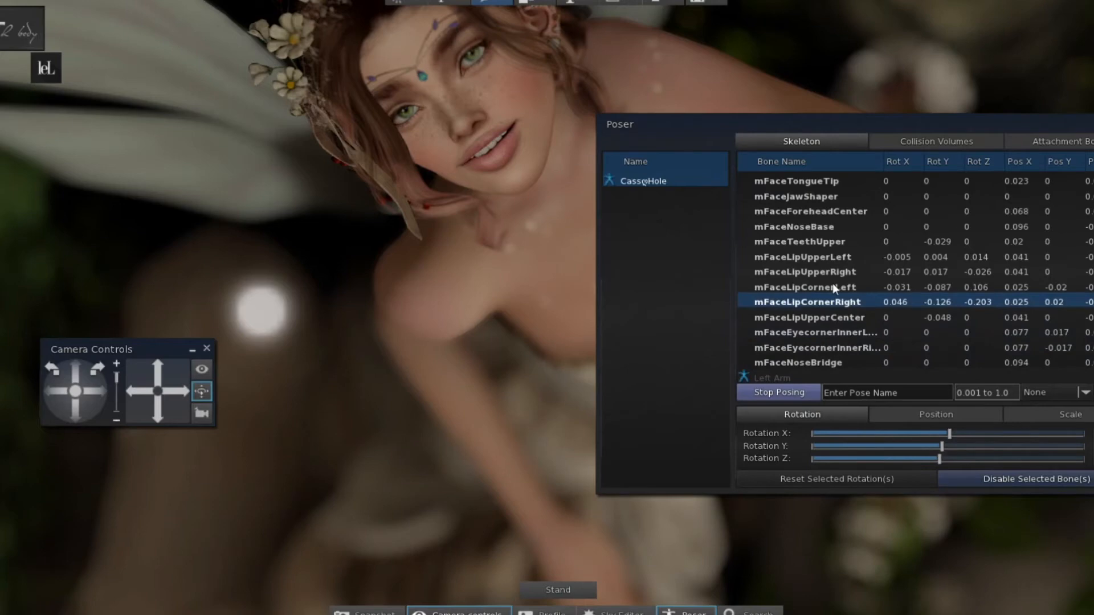
pyautogui.click(832, 273)
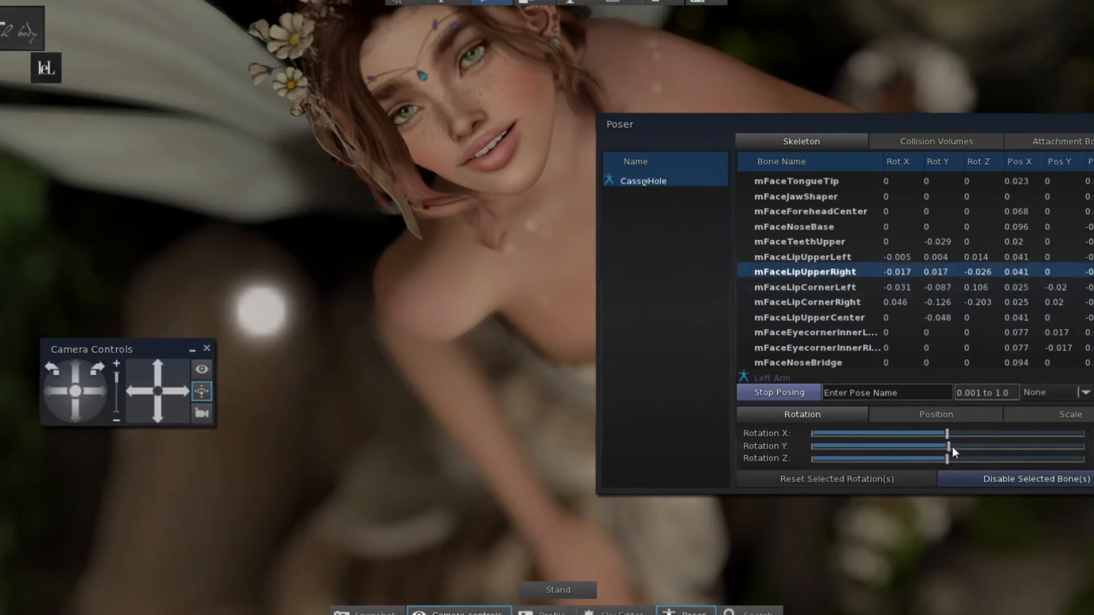
pyautogui.moveTo(943, 449); pyautogui.dragTo(947, 450)
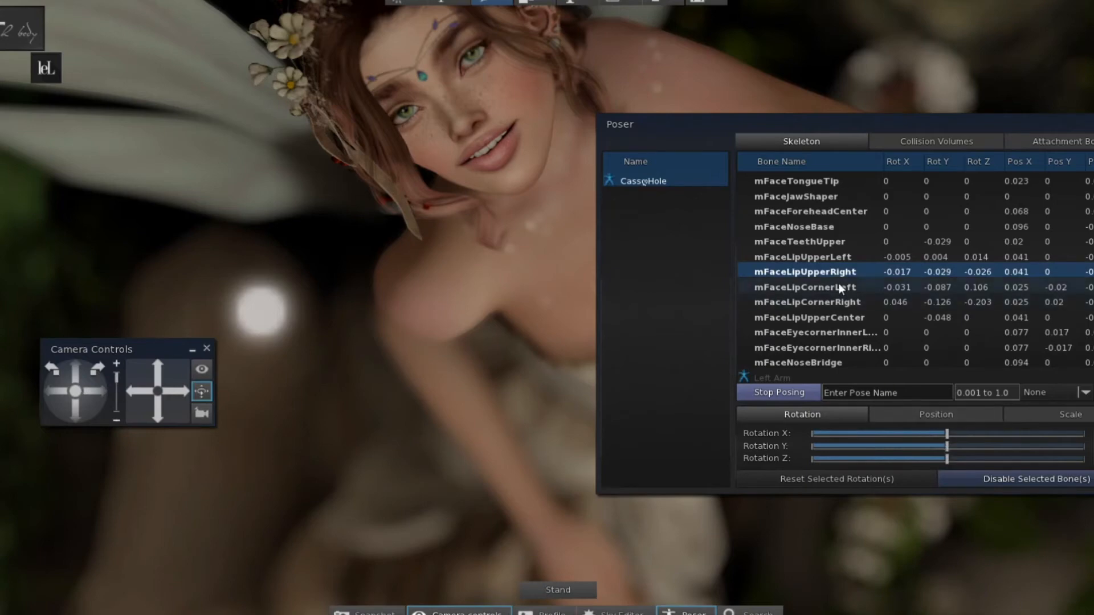
# Set mFaceLipLowerRight's Rotation Y and mFaceLipLowerCenter's Rotation Z to about -0.029 each.
pyautogui.scroll(5, 839, 283)
pyautogui.scroll(4, 839, 282)
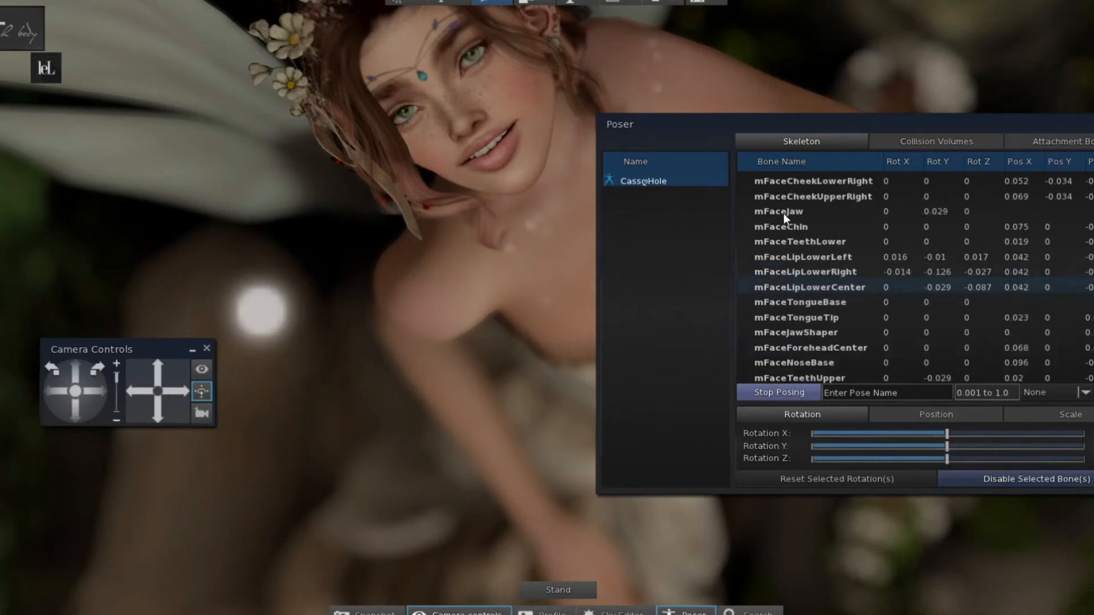
pyautogui.click(809, 272)
pyautogui.moveTo(946, 448); pyautogui.dragTo(946, 450)
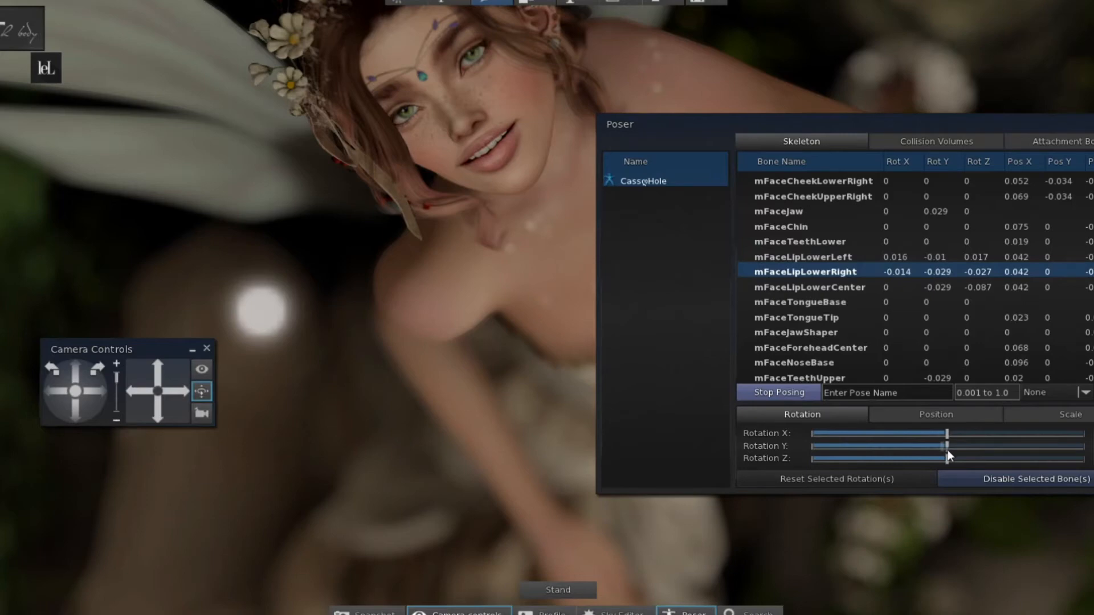
pyautogui.click(820, 286)
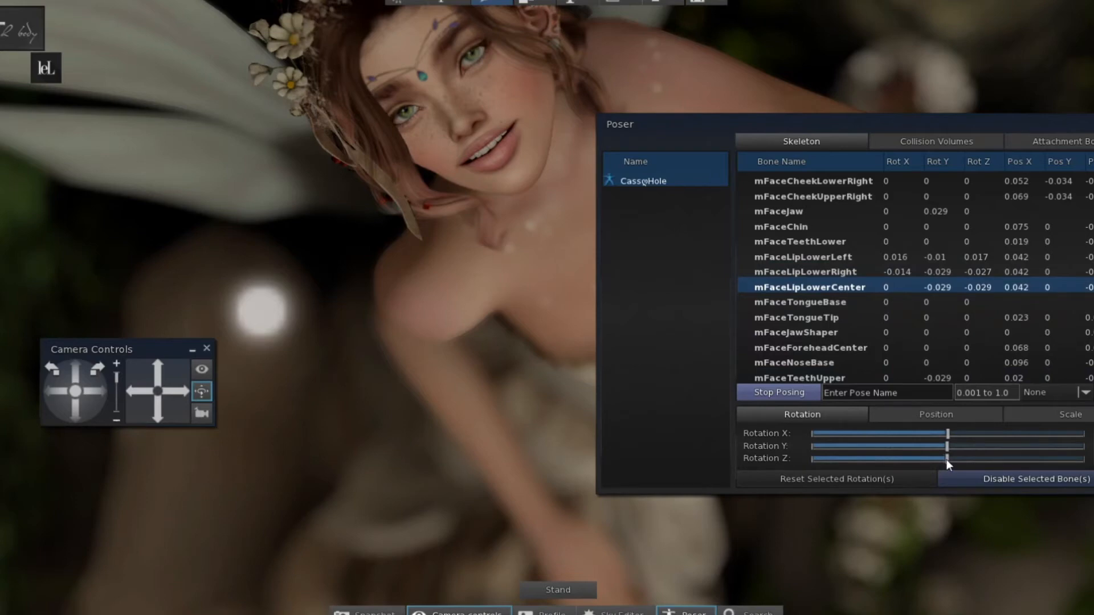
# Move the Poser window clear of the left arm, and rotate mShoulderLeft to about X -0.899, Y -0.88, Z -0.203 and mCollarLeft to X -0.648, Y -0.899.
pyautogui.moveTo(880, 121); pyautogui.dragTo(459, 98)
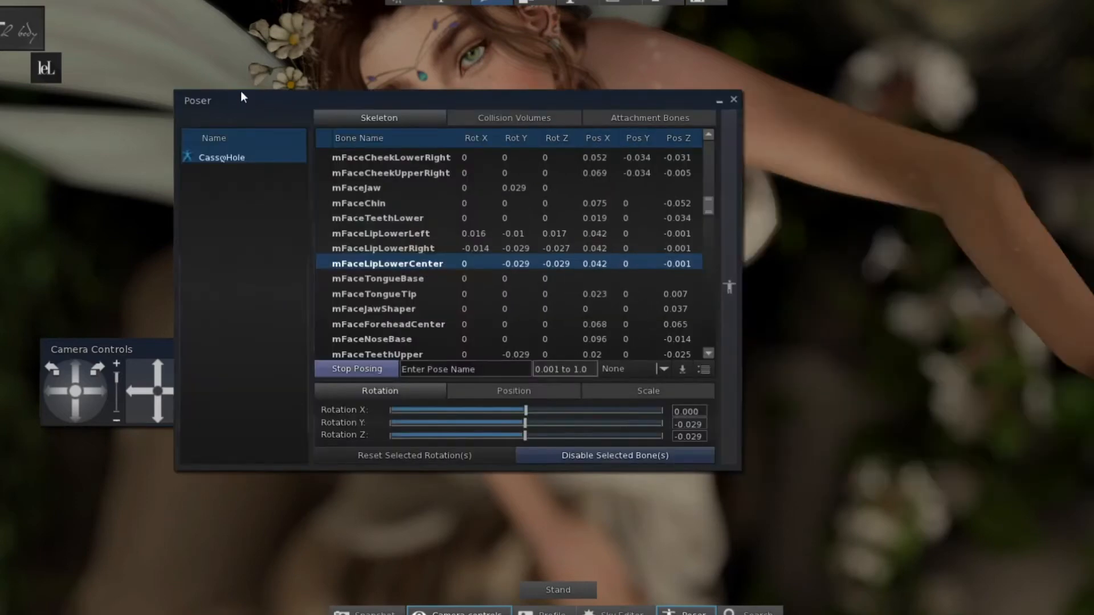
pyautogui.moveTo(240, 91); pyautogui.dragTo(17, 84)
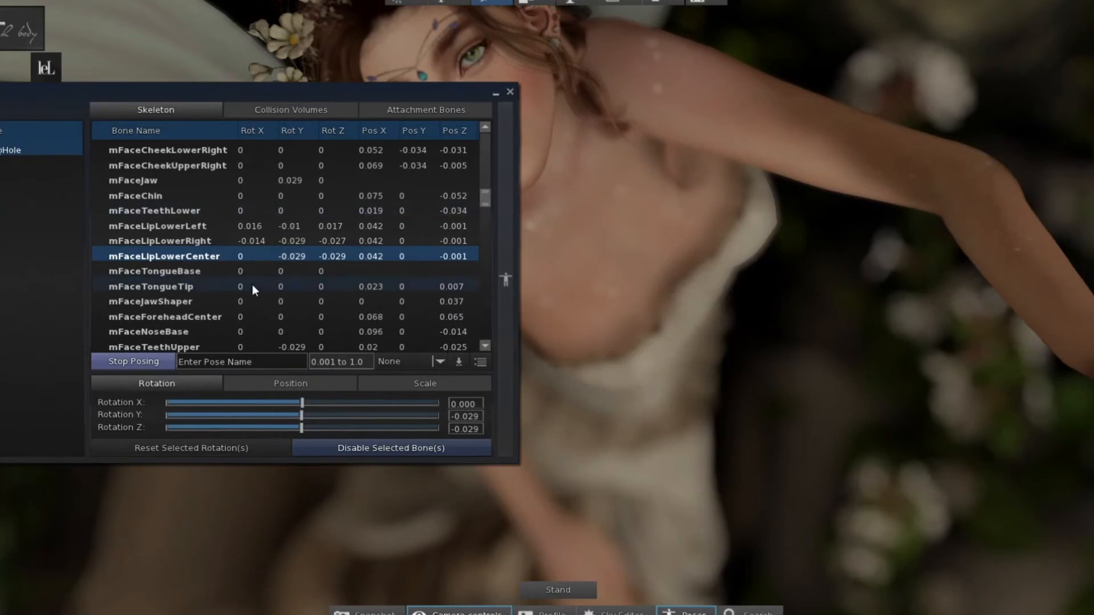
pyautogui.scroll(-15, 252, 285)
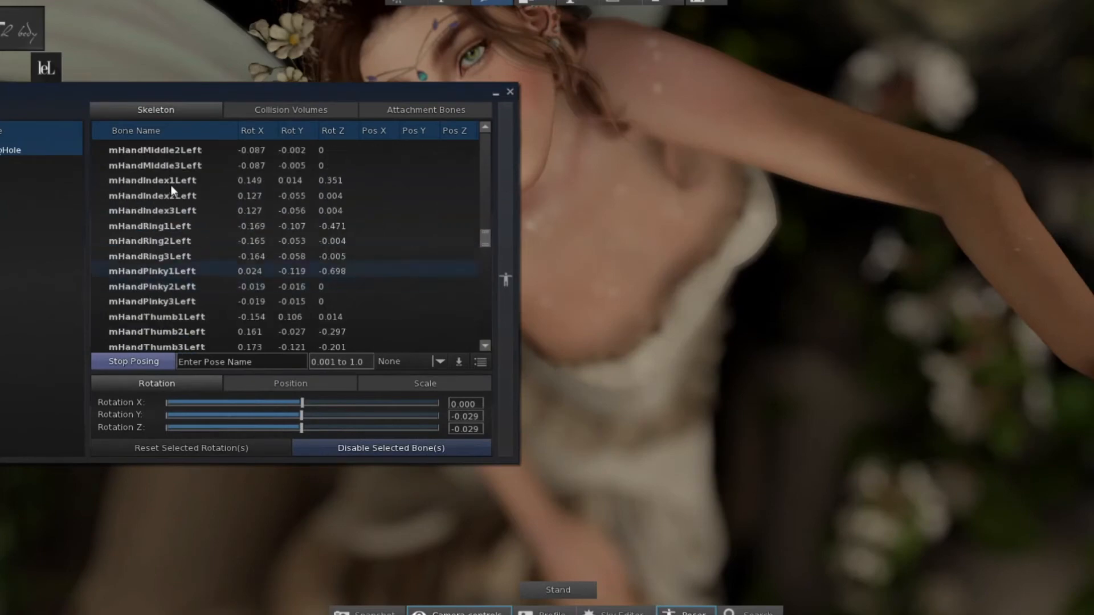
pyautogui.scroll(5, 171, 188)
pyautogui.click(159, 167)
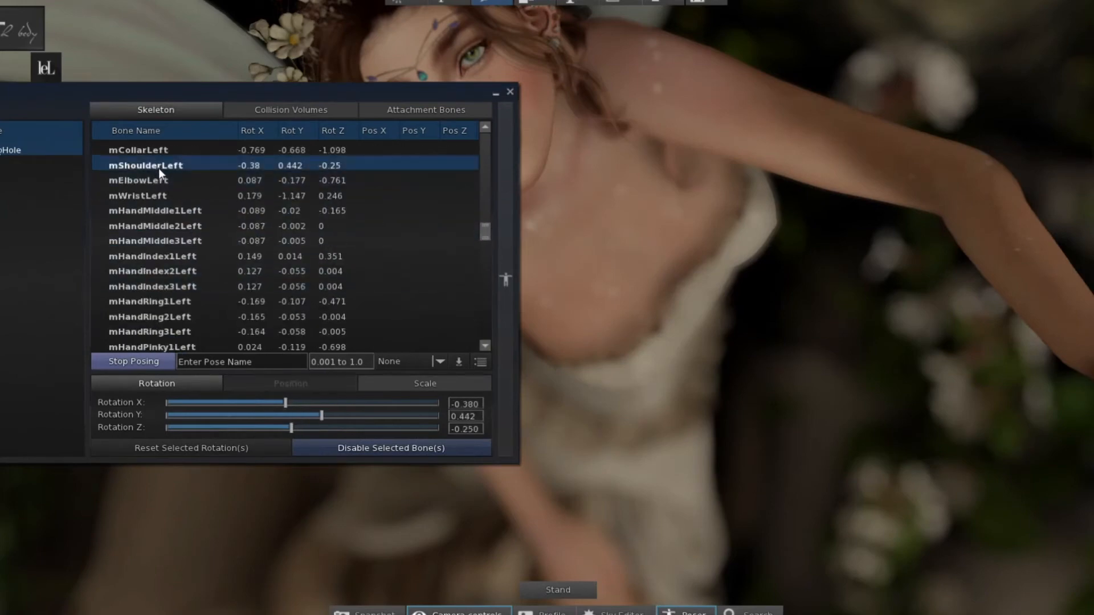
pyautogui.moveTo(312, 416); pyautogui.dragTo(264, 402)
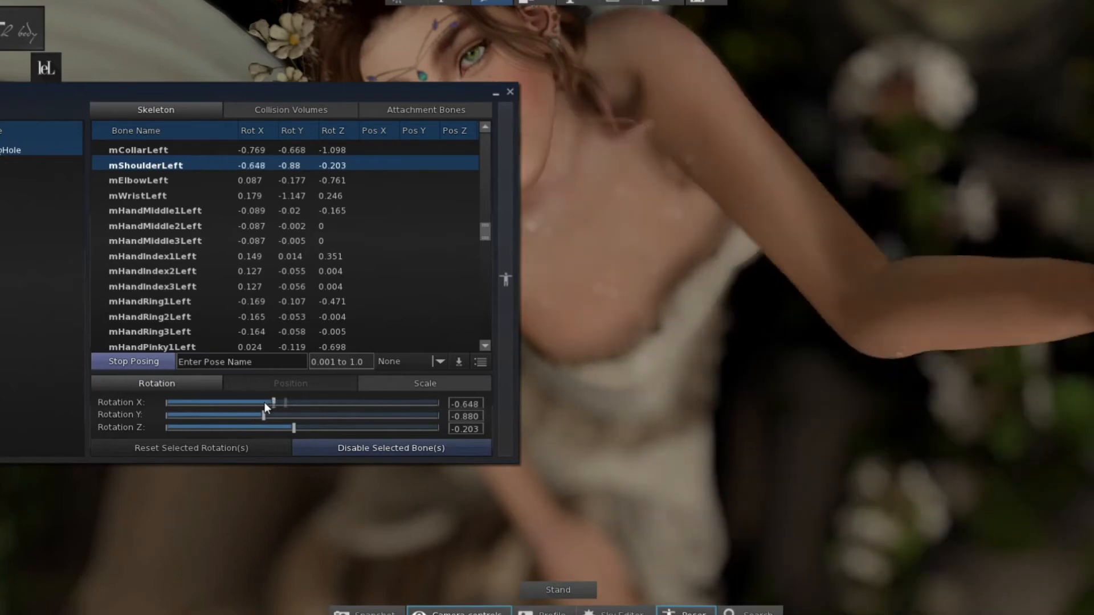
pyautogui.click(154, 150)
pyautogui.moveTo(268, 401)
pyautogui.mouseDown()
pyautogui.moveTo(254, 394)
pyautogui.moveTo(275, 382)
pyautogui.moveTo(292, 409)
pyautogui.moveTo(265, 396)
pyautogui.mouseUp()
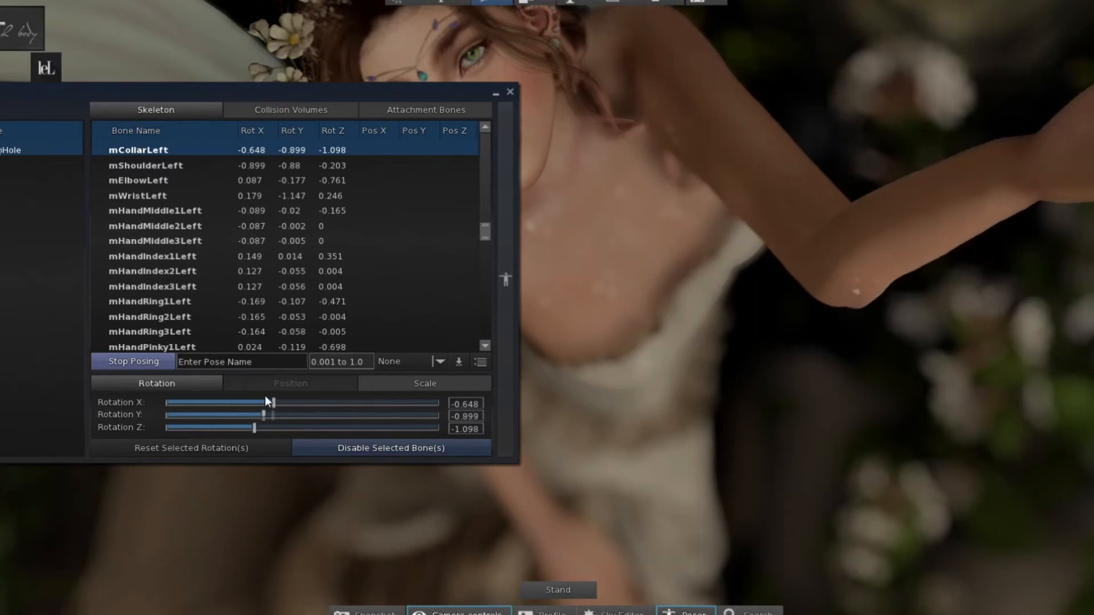
# Rotate mElbowLeft to about X -0.744, Y -0.764 and Z -0.164 to bend the left forearm inward.
pyautogui.click(138, 179)
pyautogui.moveTo(293, 418)
pyautogui.mouseDown()
pyautogui.moveTo(269, 410)
pyautogui.moveTo(278, 428)
pyautogui.moveTo(296, 416)
pyautogui.mouseUp()
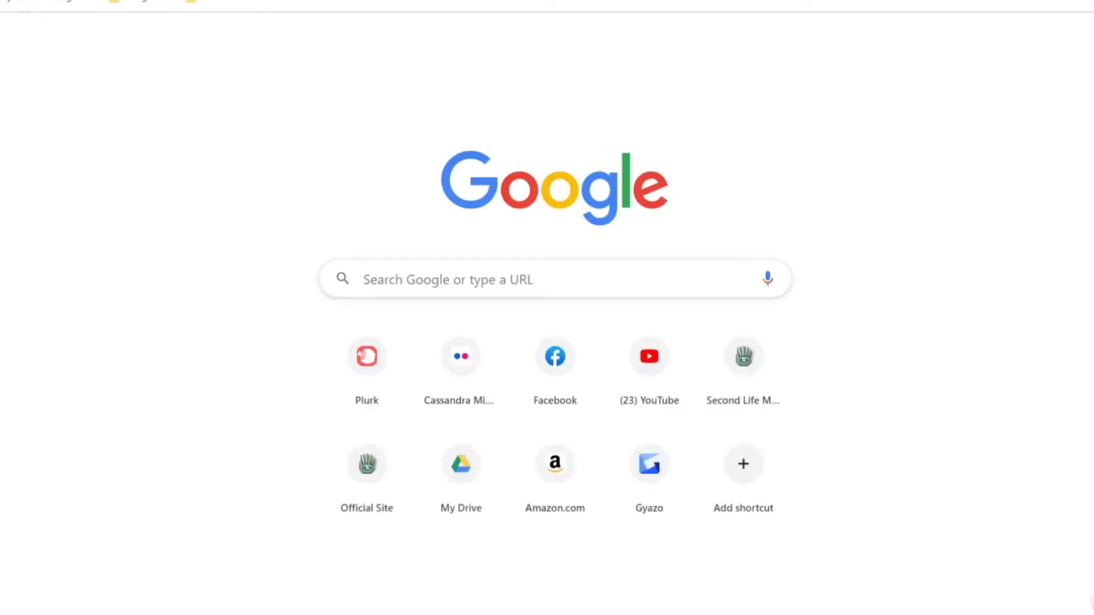
# Switch to the web browser, open the Black Dragon Viewer blog and look through its update posts and featured pictures.
pyautogui.write('ni')
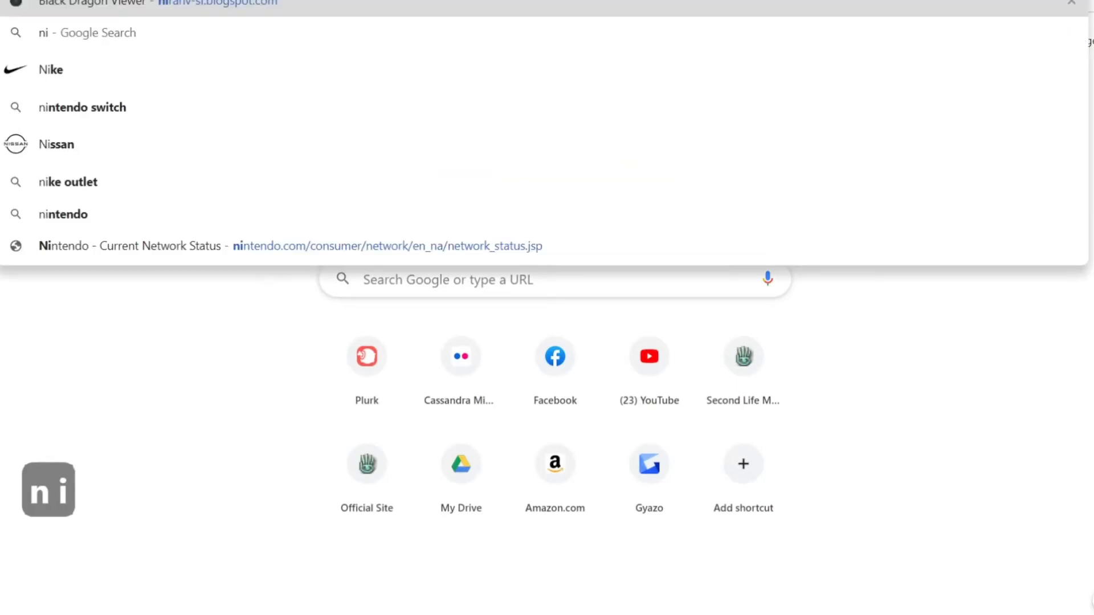
pyautogui.press('Return')
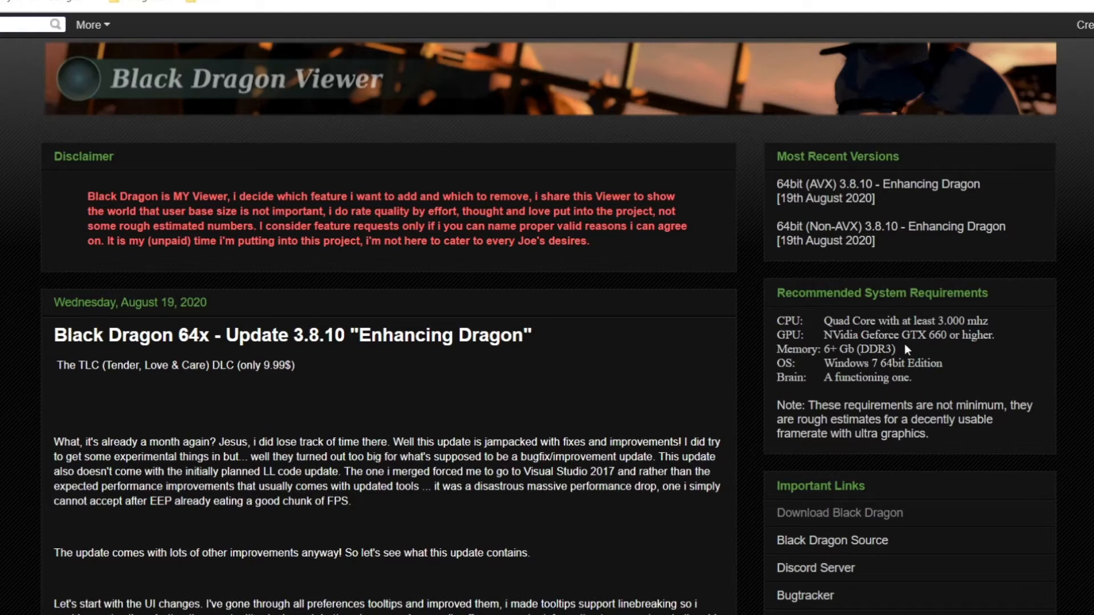
pyautogui.scroll(-4, 773, 230)
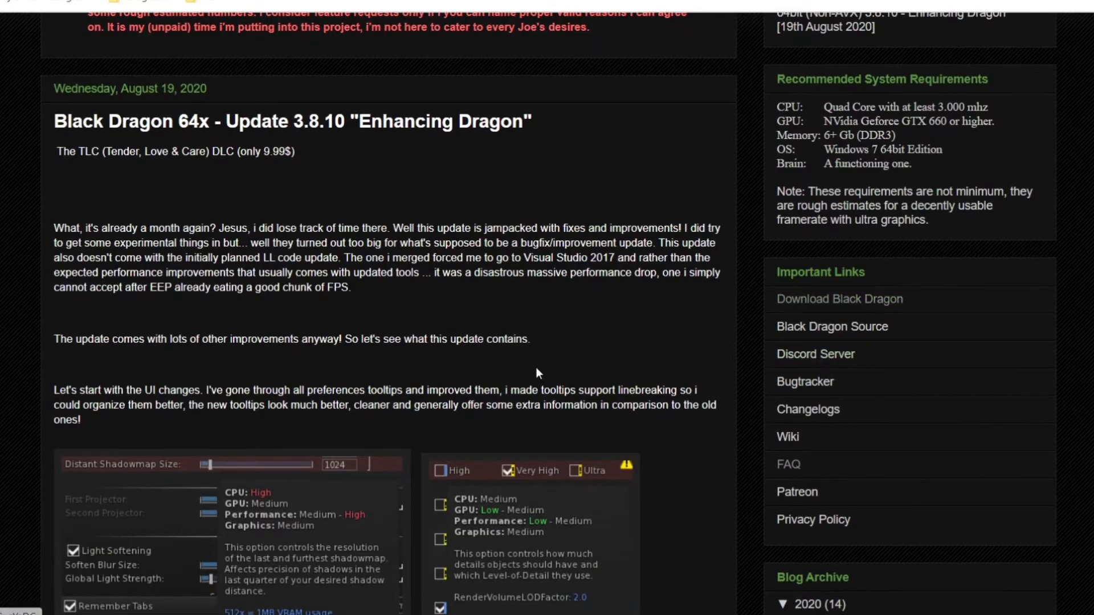
pyautogui.scroll(-6, 535, 369)
pyautogui.scroll(-20, 536, 371)
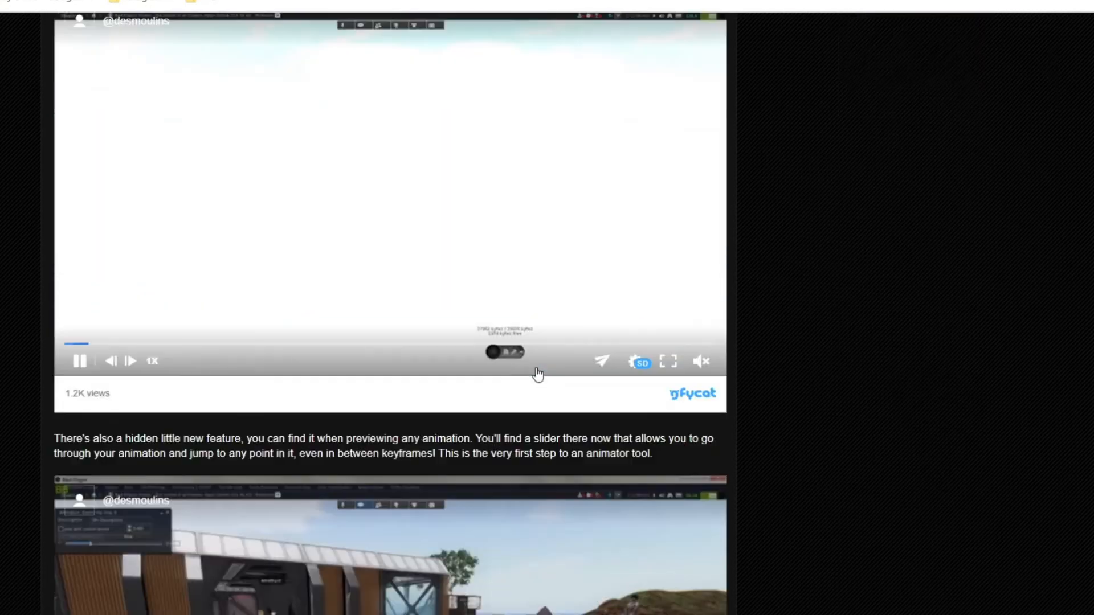
pyautogui.scroll(-18, 535, 370)
pyautogui.scroll(3, 434, 284)
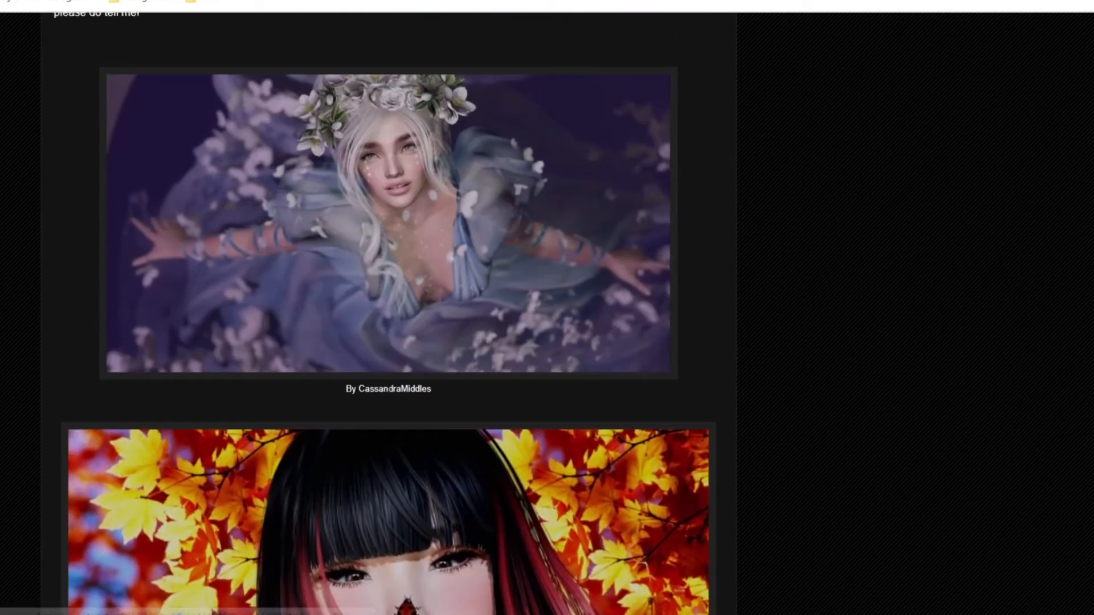
pyautogui.scroll(-7, 392, 269)
pyautogui.scroll(-8, 392, 268)
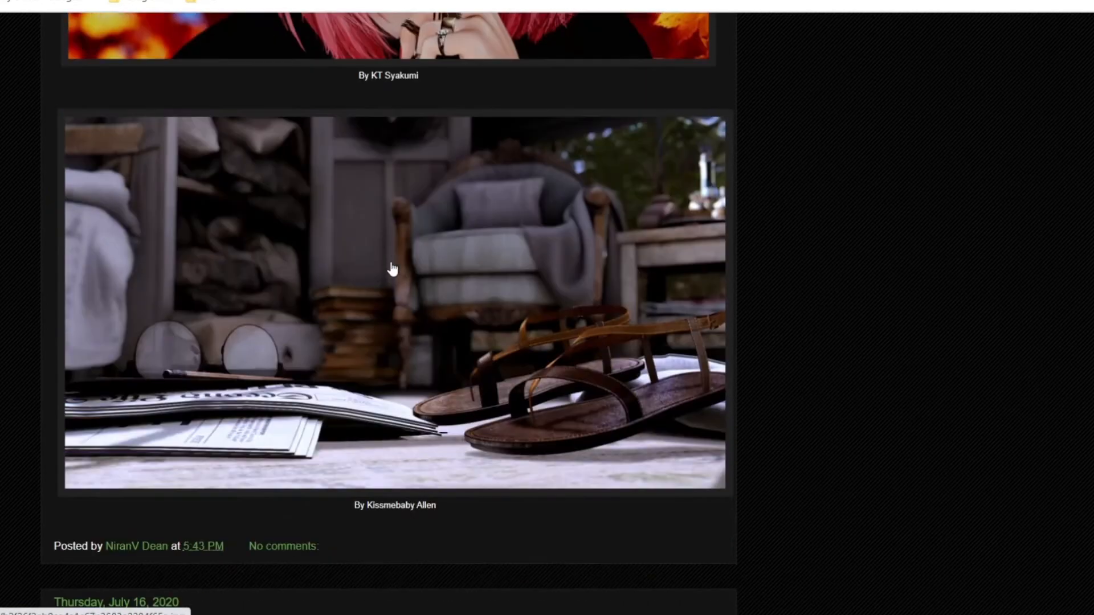
pyautogui.scroll(-11, 408, 269)
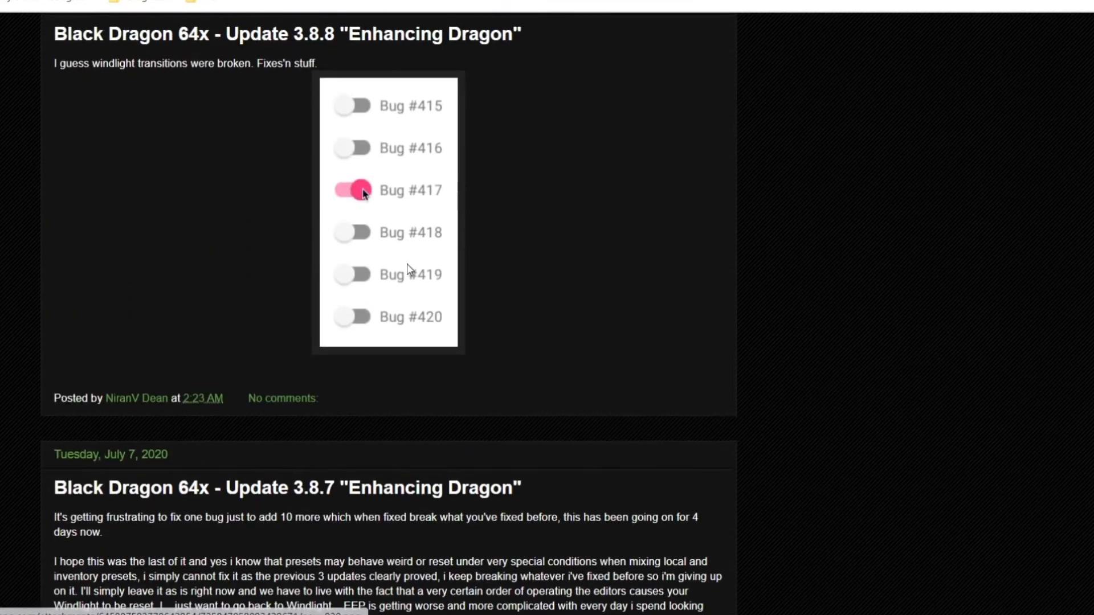
# Return to the thank-you note in the blog's 3.8.10 update post and highlight its remark about patronage.
pyautogui.scroll(19, 408, 269)
pyautogui.scroll(9, 408, 269)
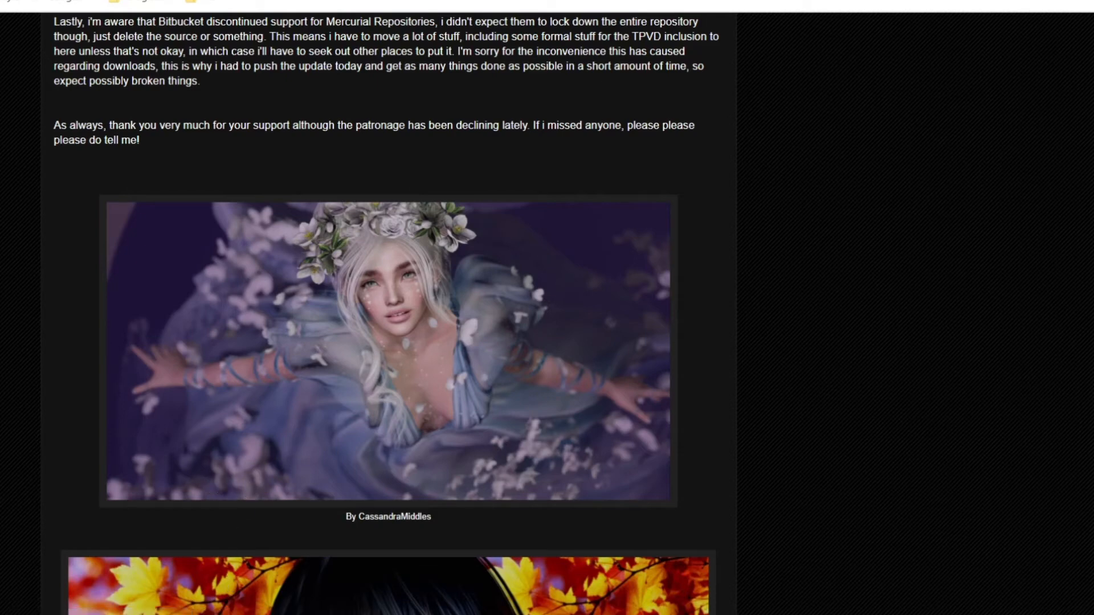
pyautogui.moveTo(388, 614)
pyautogui.moveTo(361, 125); pyautogui.dragTo(503, 124)
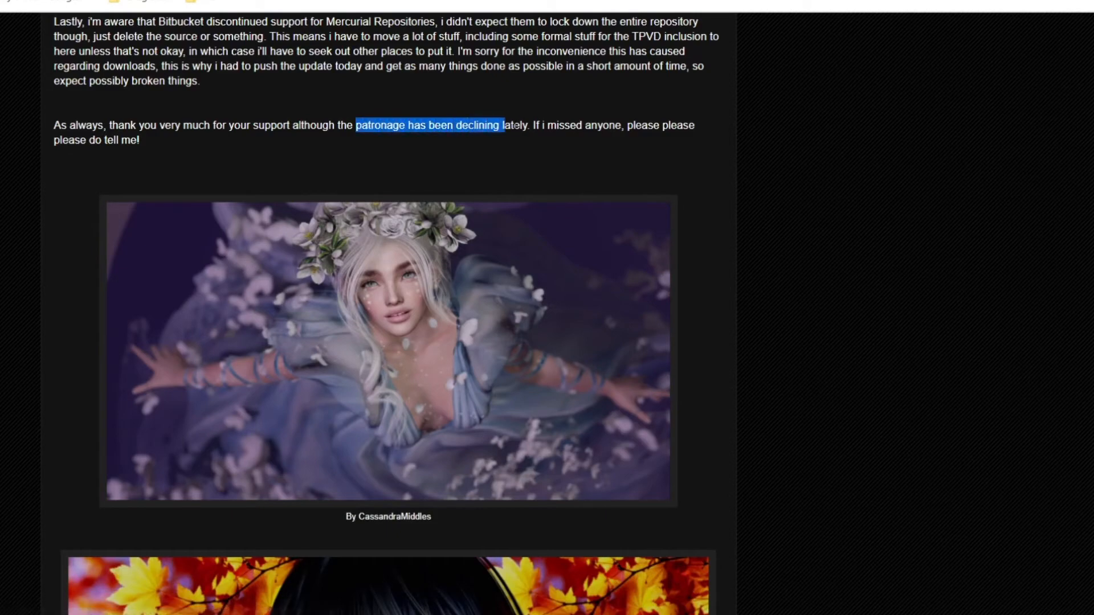
pyautogui.click(531, 110)
# Open the viewer developer's Patreon page from the blog's important links and pass its introductory overlay.
pyautogui.scroll(3, 530, 110)
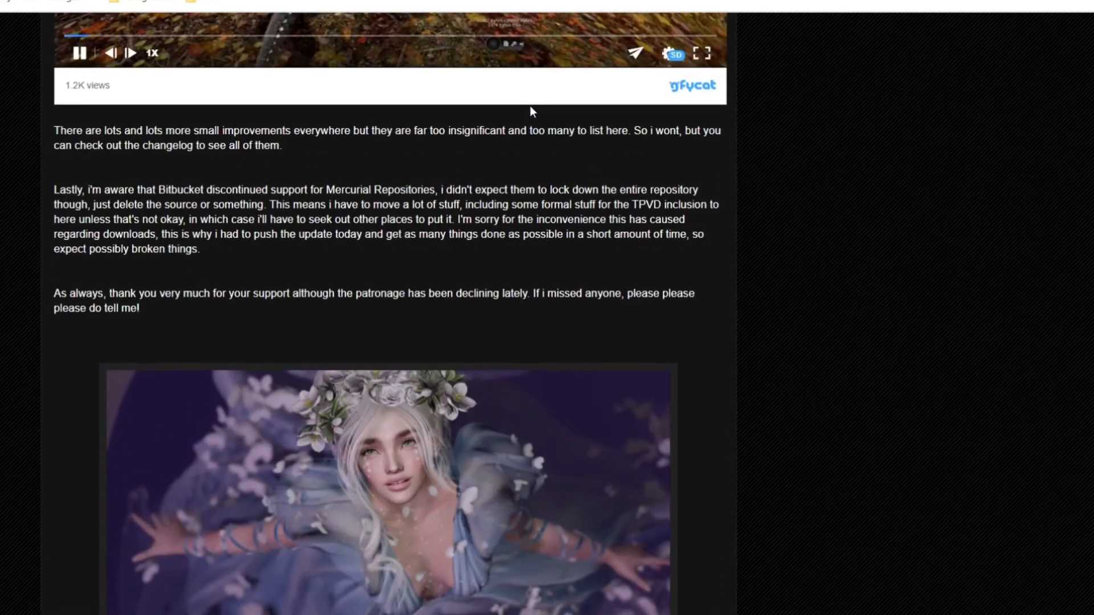
pyautogui.scroll(15, 536, 108)
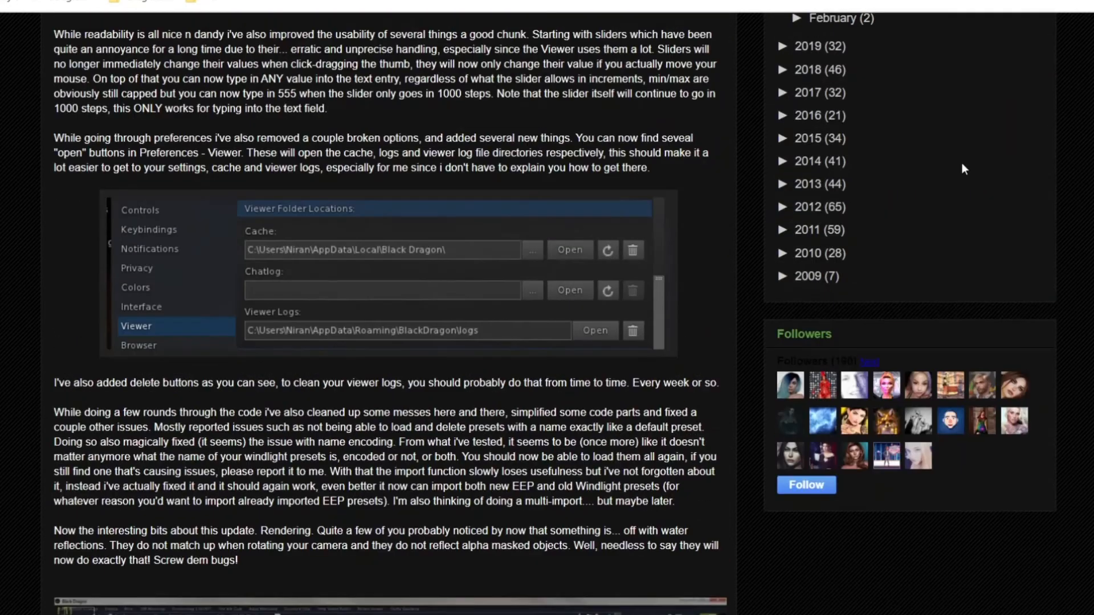
pyautogui.scroll(5, 901, 152)
pyautogui.scroll(3, 779, 265)
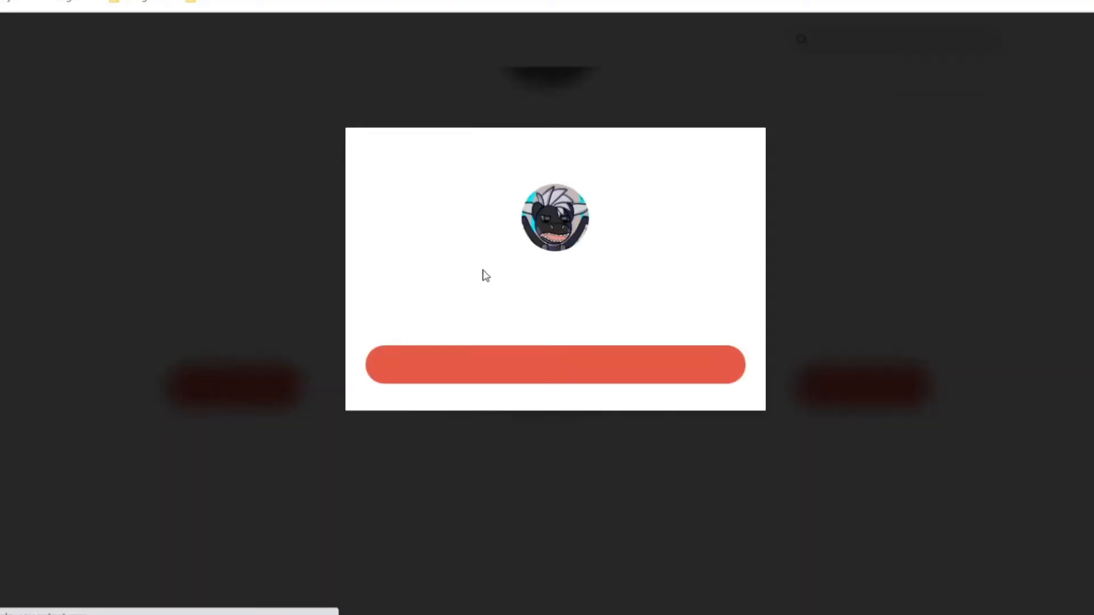
pyautogui.click(549, 375)
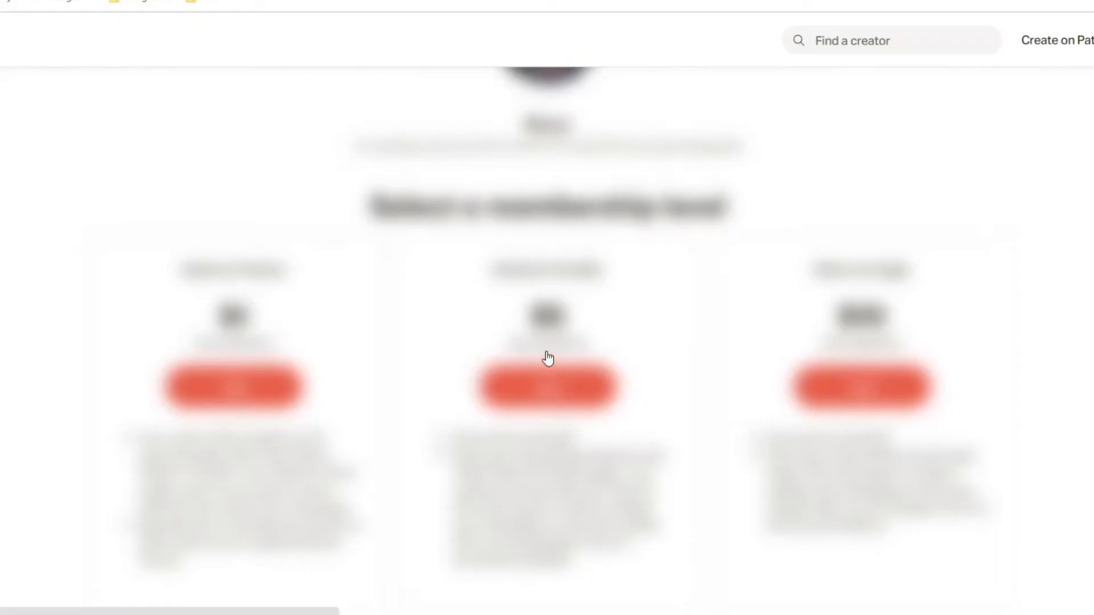
# Examine the Patreon page's membership levels, About section, funding goals and recent posts.
pyautogui.scroll(-1, 373, 274)
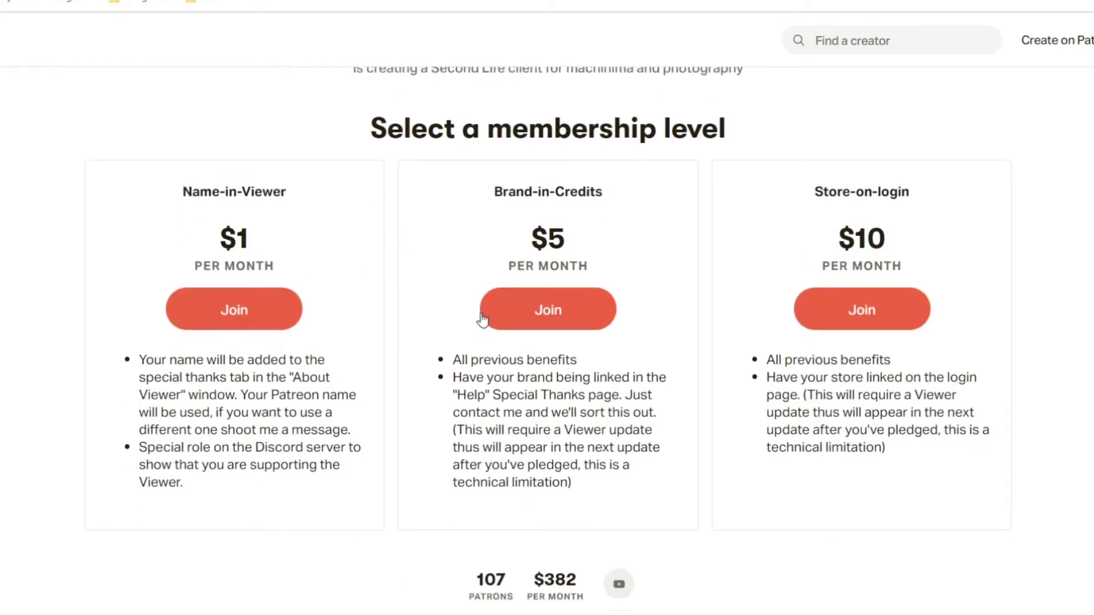
pyautogui.scroll(5, 350, 359)
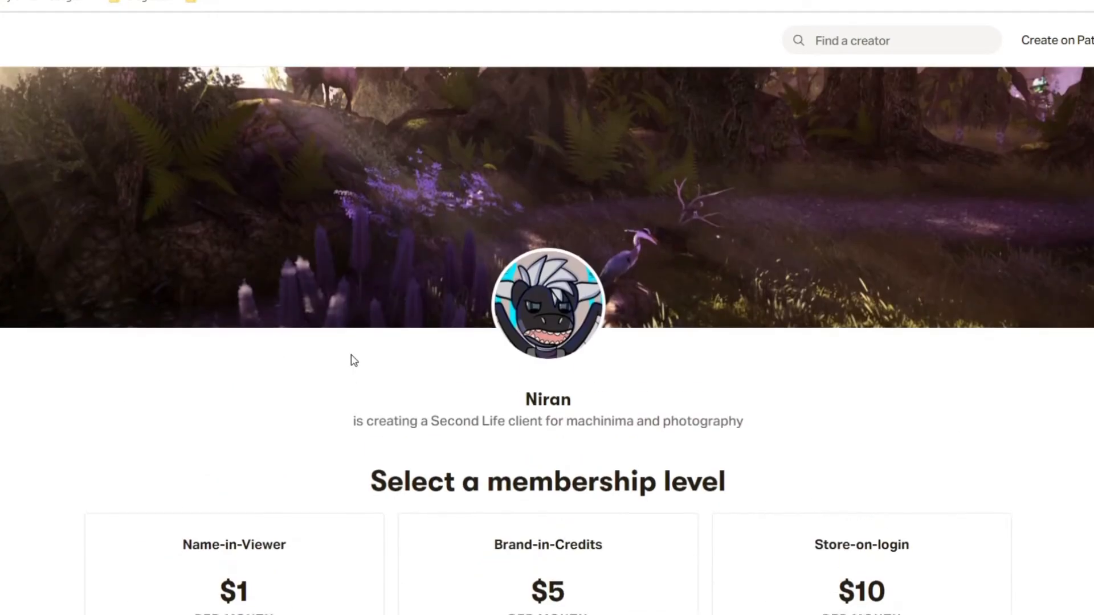
pyautogui.scroll(-4, 351, 359)
pyautogui.scroll(-5, 353, 360)
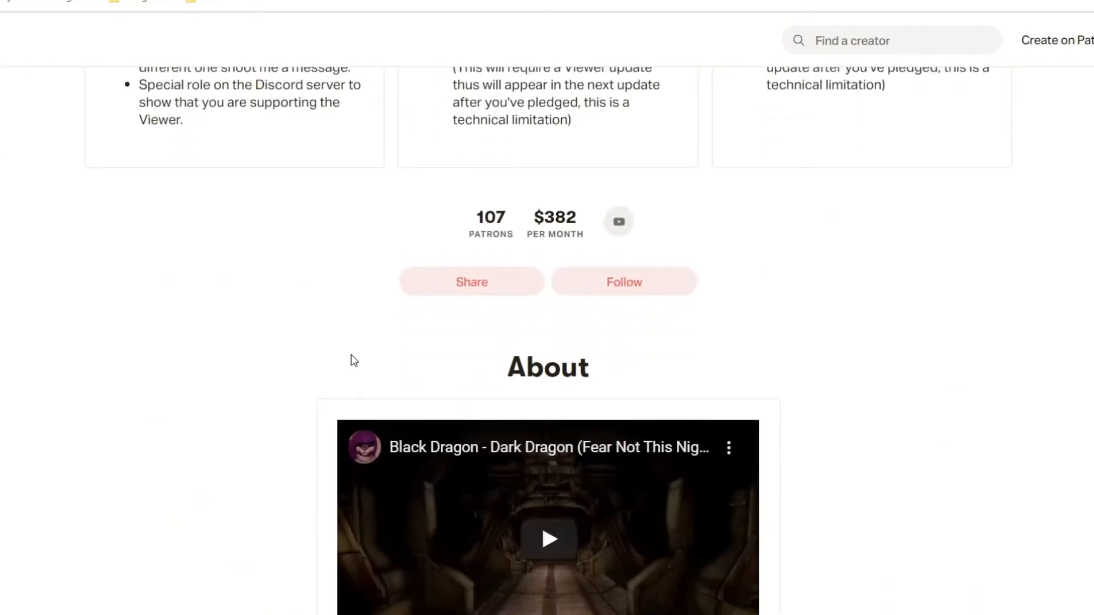
pyautogui.scroll(-7, 353, 360)
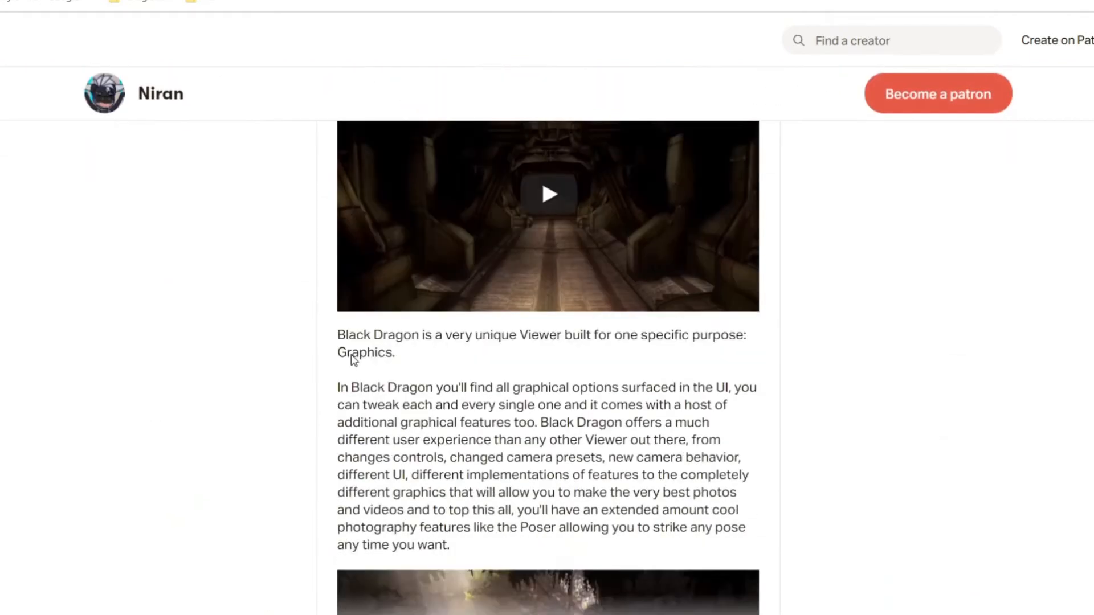
pyautogui.scroll(10, 351, 360)
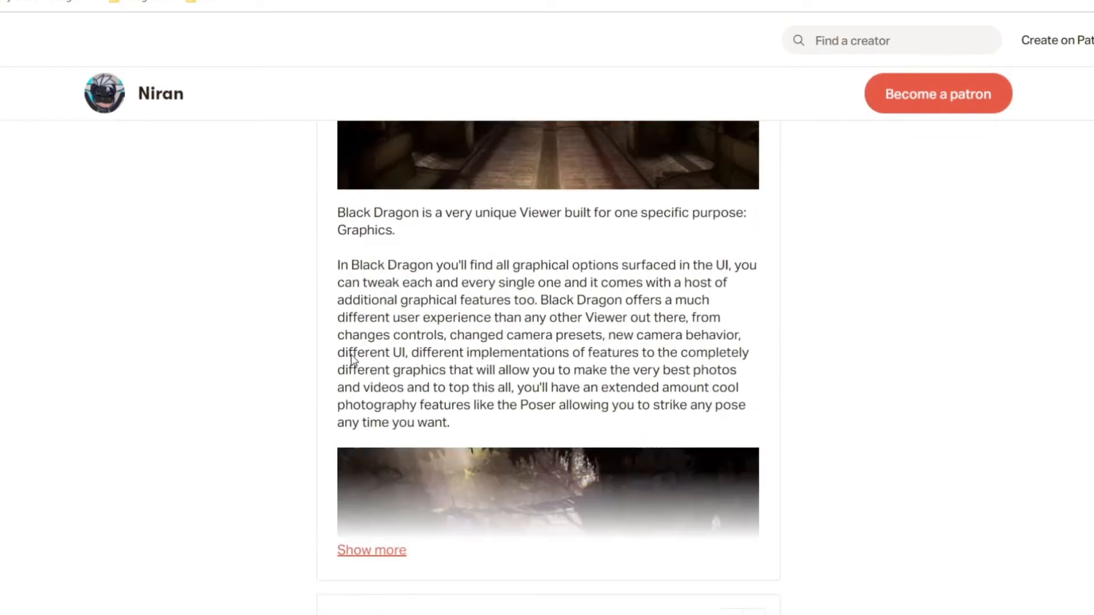
pyautogui.scroll(-5, 398, 356)
pyautogui.scroll(-2, 529, 352)
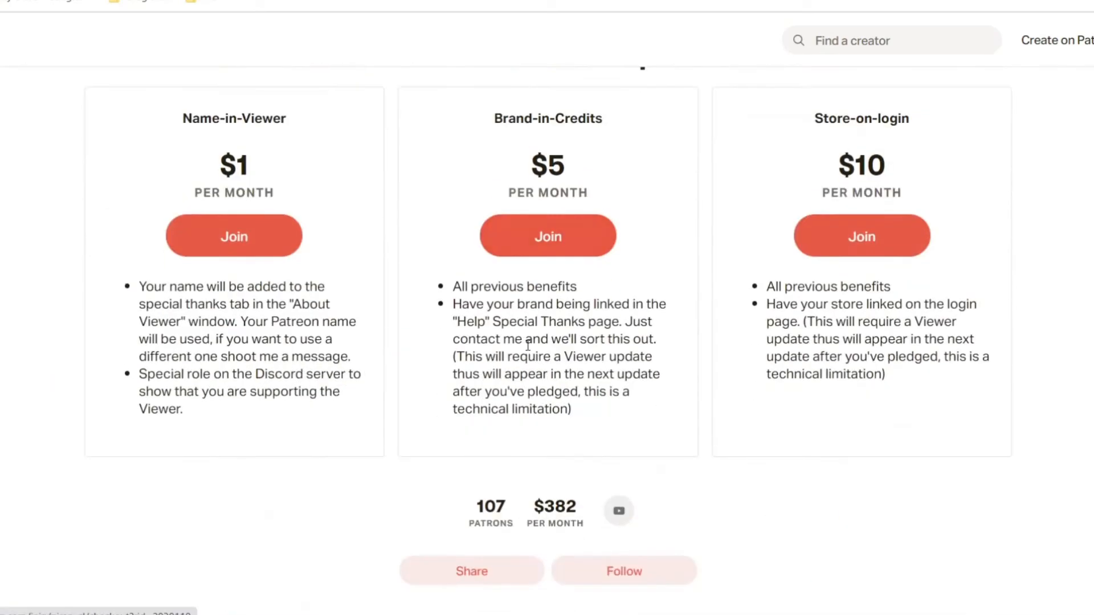
pyautogui.scroll(-8, 555, 522)
pyautogui.scroll(-6, 556, 521)
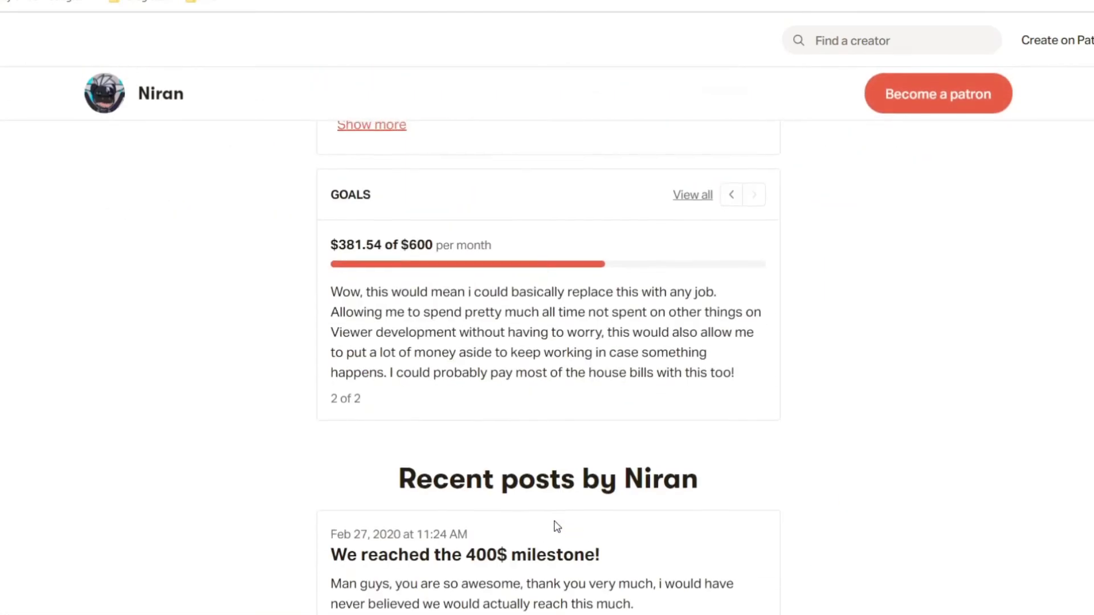
pyautogui.scroll(-3, 557, 527)
pyautogui.scroll(2, 556, 528)
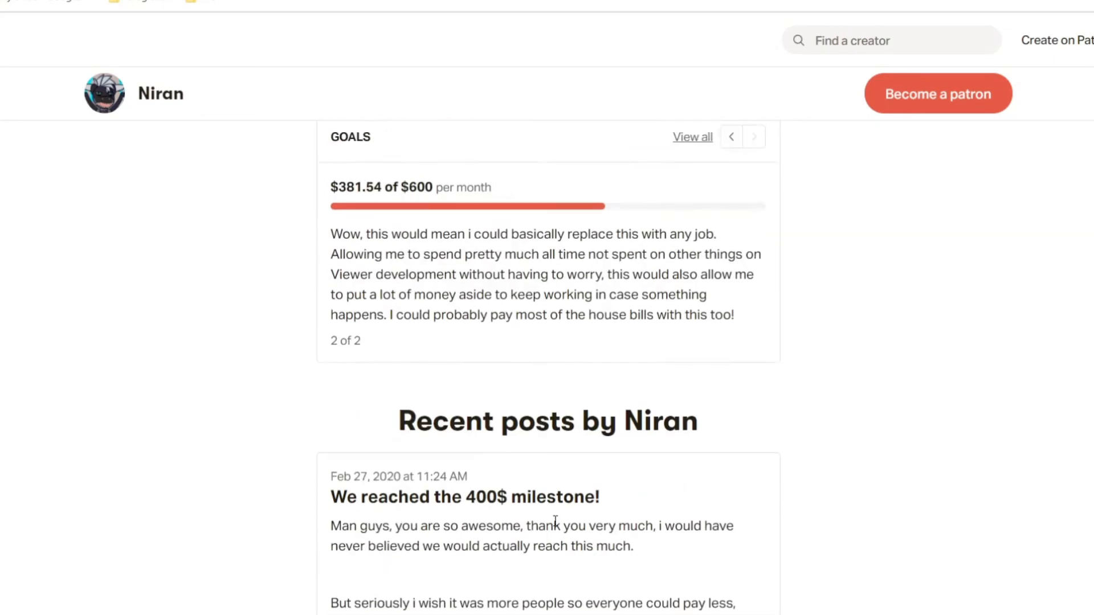
pyautogui.scroll(10, 493, 507)
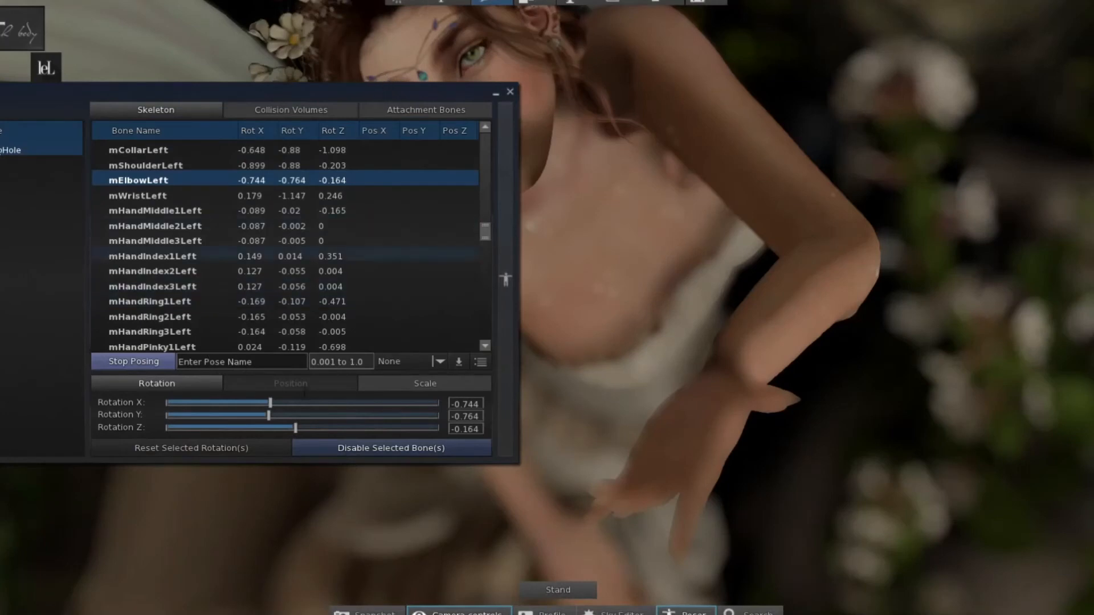
# Switch back to Black Dragon Viewer and rotate mElbowLeft to about X -0.648, Y -1.034 and Z -0.416.
pyautogui.moveTo(311, 422)
pyautogui.mouseDown()
pyautogui.moveTo(282, 420)
pyautogui.moveTo(301, 427)
pyautogui.mouseUp()
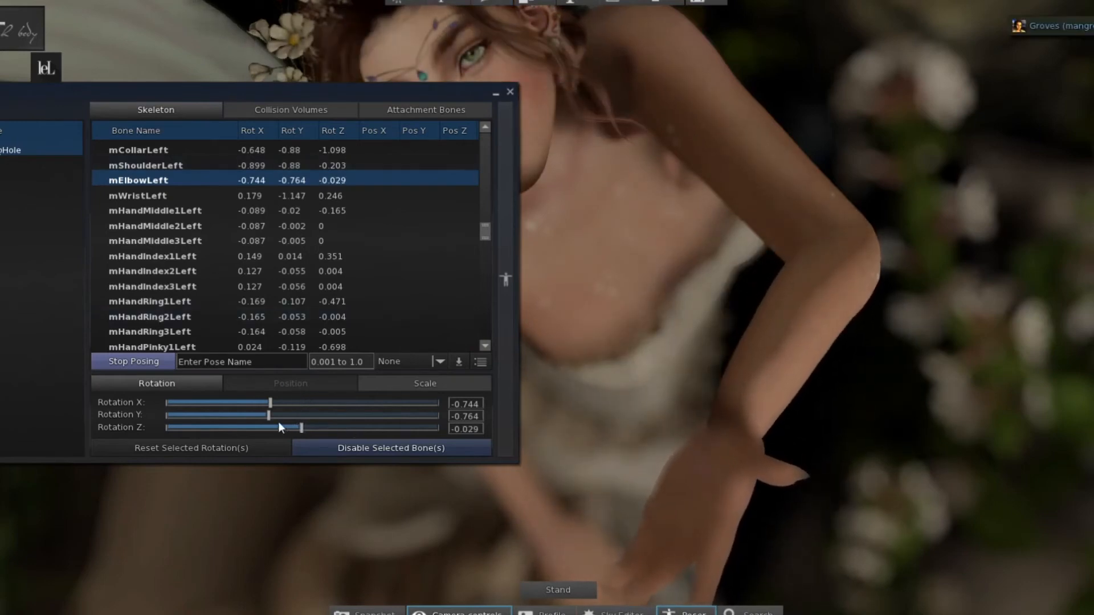
pyautogui.moveTo(269, 415)
pyautogui.mouseDown()
pyautogui.moveTo(258, 404)
pyautogui.moveTo(308, 426)
pyautogui.moveTo(285, 422)
pyautogui.mouseUp()
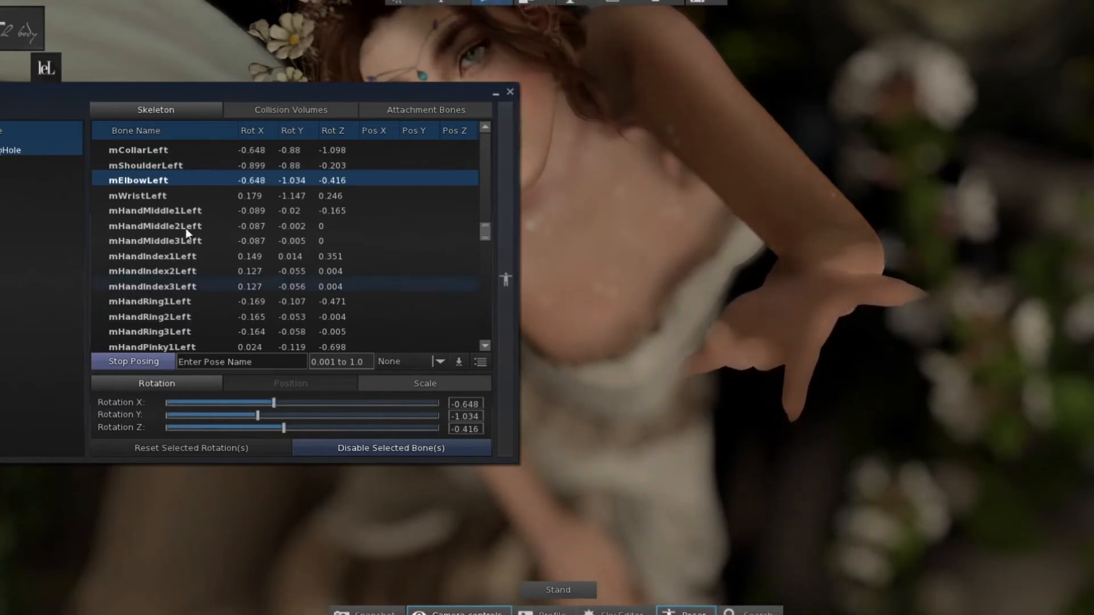
# Set mShoulderLeft's Rotation Y to about -0.899 and Rotation Z to about -0.3.
pyautogui.click(200, 165)
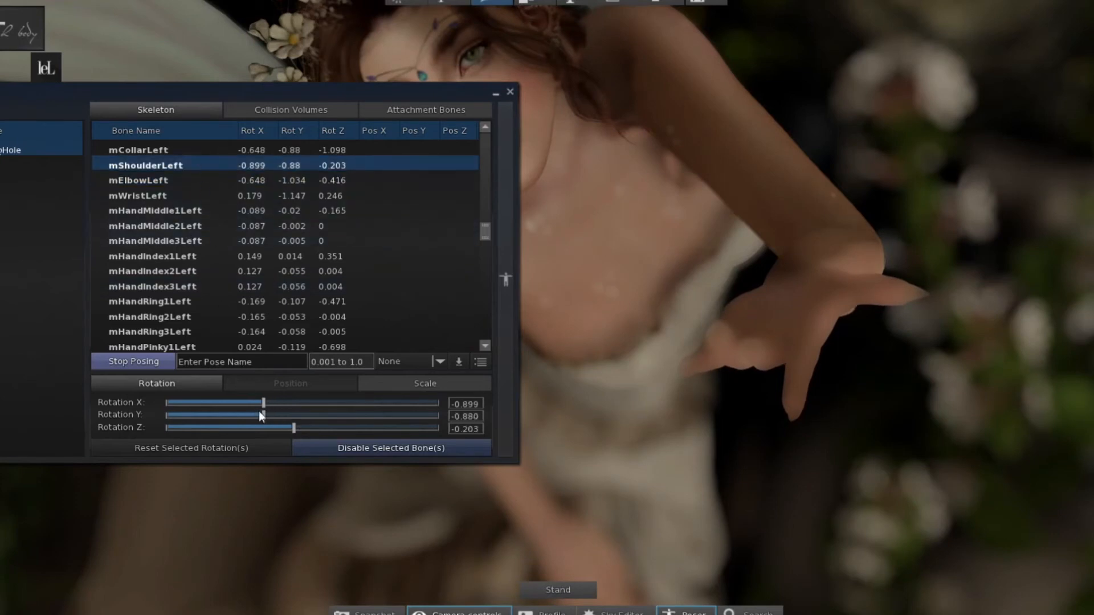
pyautogui.click(288, 428)
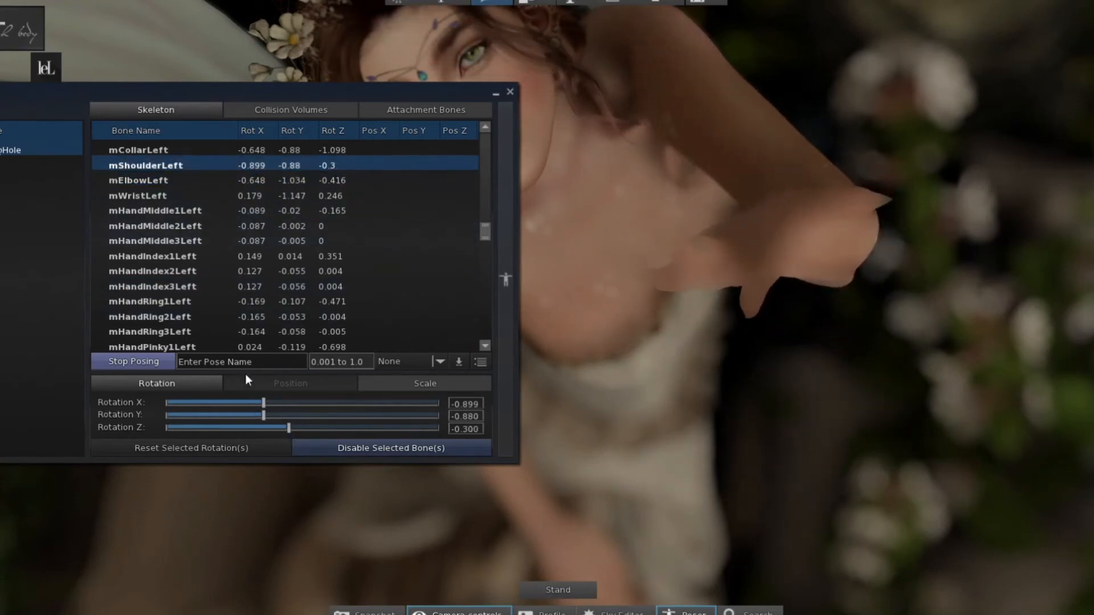
pyautogui.click(263, 411)
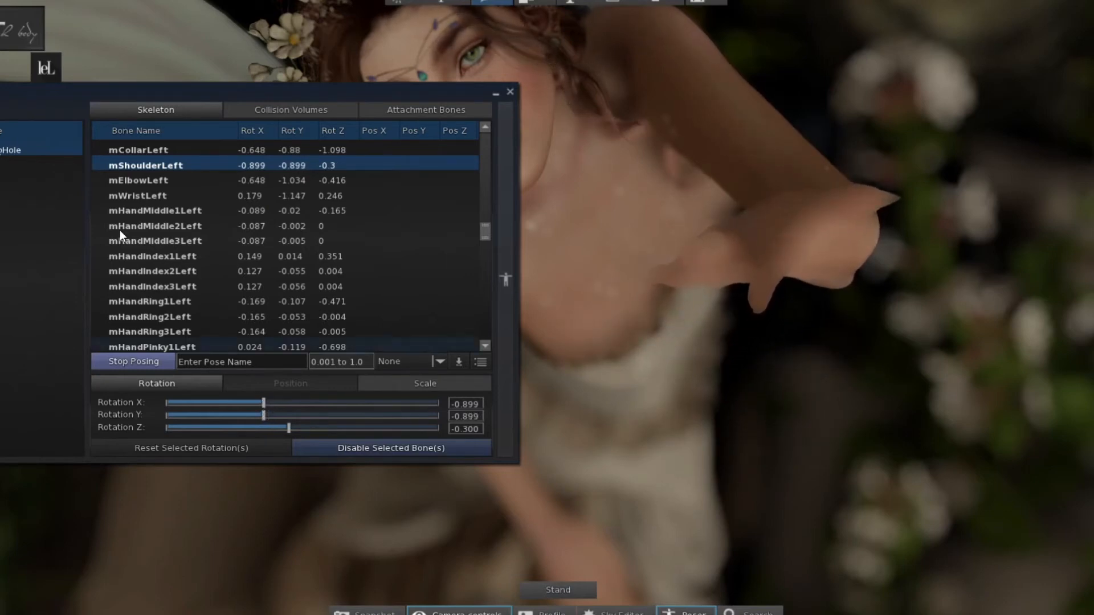
# Rotate the left leg's mHipLeft bone to about X 0.261, Y -0.338 and Z -0.474.
pyautogui.scroll(-2, 120, 233)
pyautogui.scroll(-4, 119, 230)
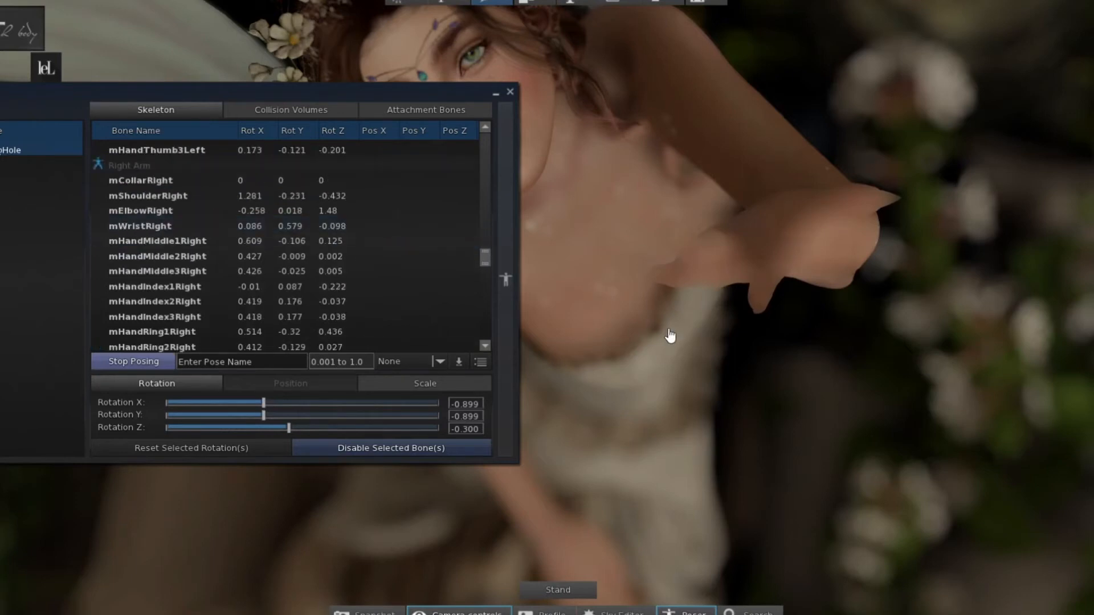
pyautogui.scroll(-8, 217, 308)
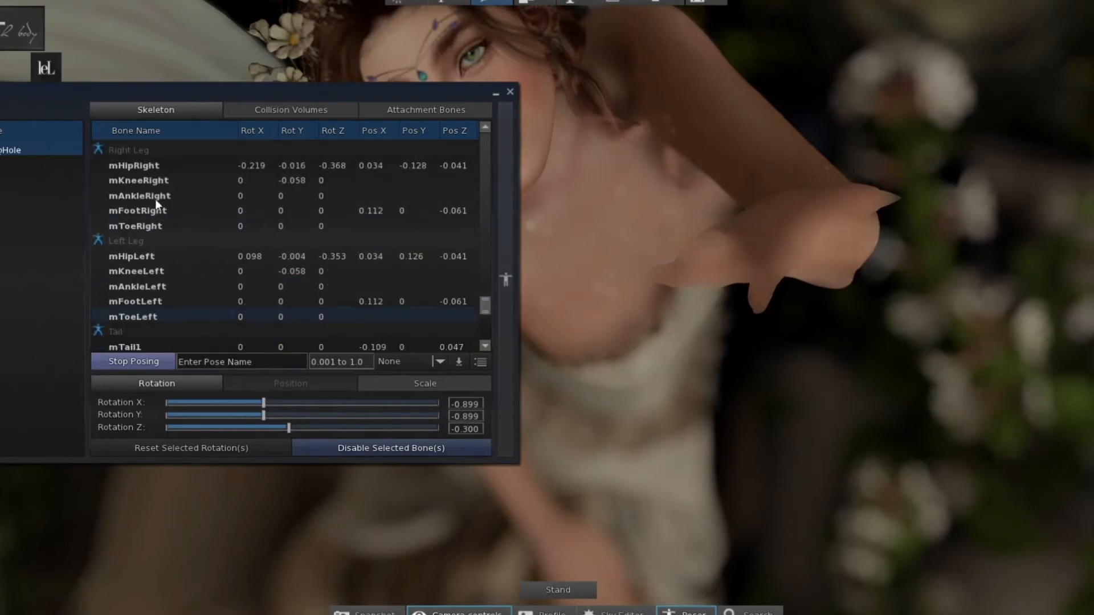
pyautogui.click(158, 254)
pyautogui.moveTo(303, 415); pyautogui.dragTo(277, 382)
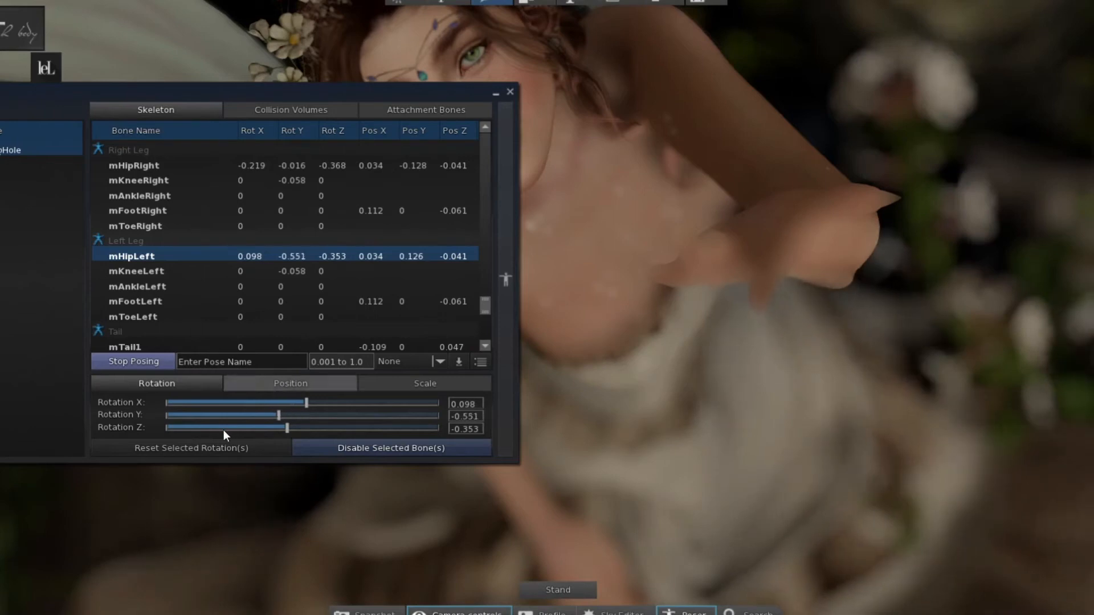
pyautogui.moveTo(284, 428); pyautogui.dragTo(313, 403)
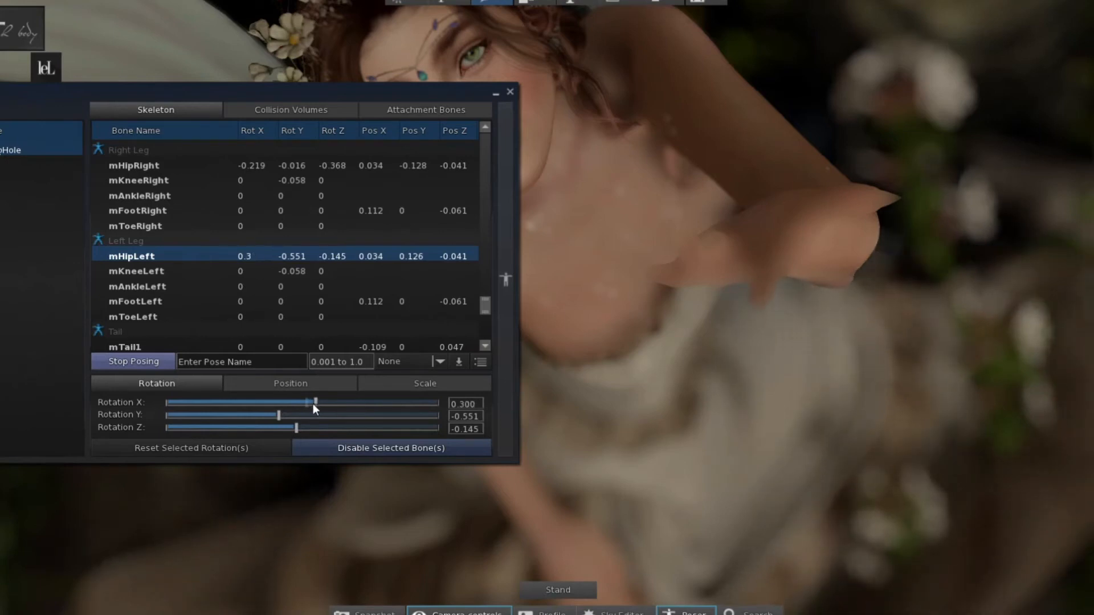
pyautogui.moveTo(300, 422)
pyautogui.mouseDown()
pyautogui.moveTo(274, 416)
pyautogui.moveTo(305, 418)
pyautogui.moveTo(288, 416)
pyautogui.mouseUp()
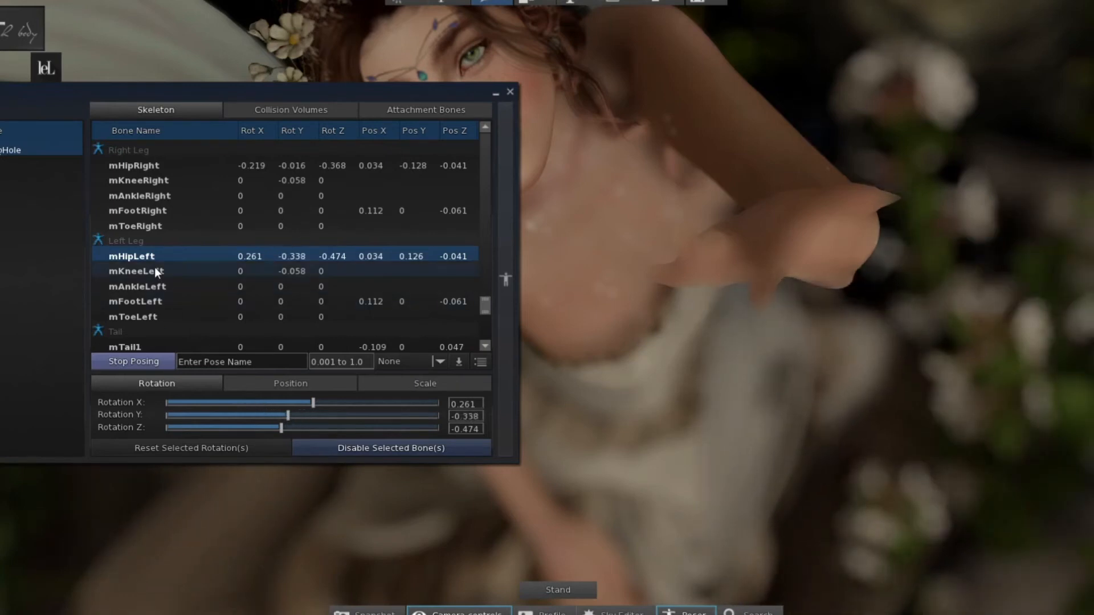
# Close the Poser and lower the Depth of Field focal length to its minimum so the whole avatar is sharp.
pyautogui.click(511, 95)
pyautogui.press('F1')
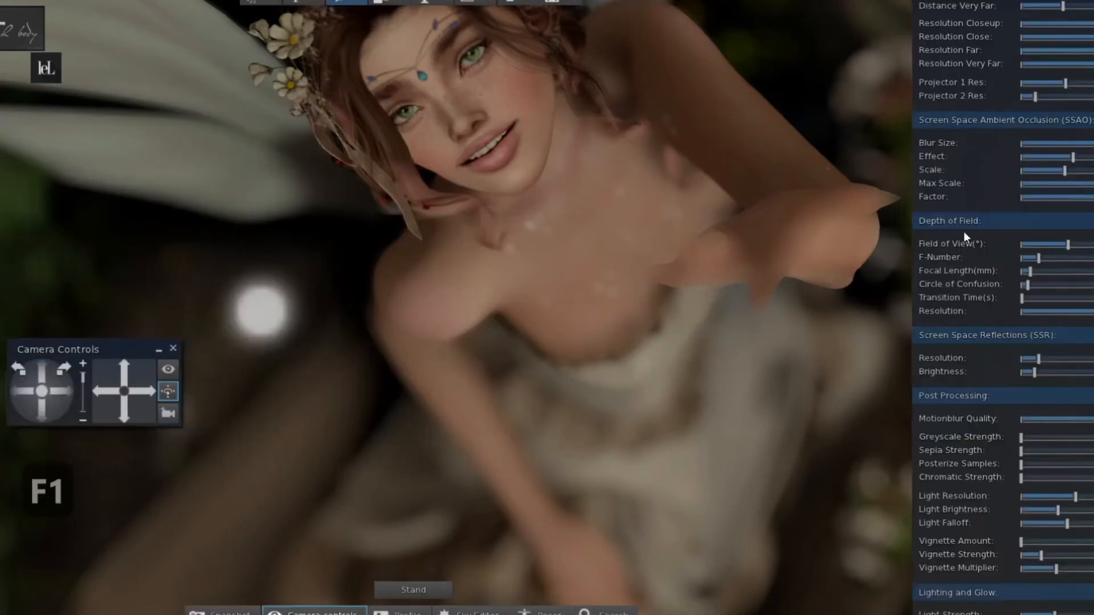
pyautogui.moveTo(1030, 271); pyautogui.dragTo(1016, 270)
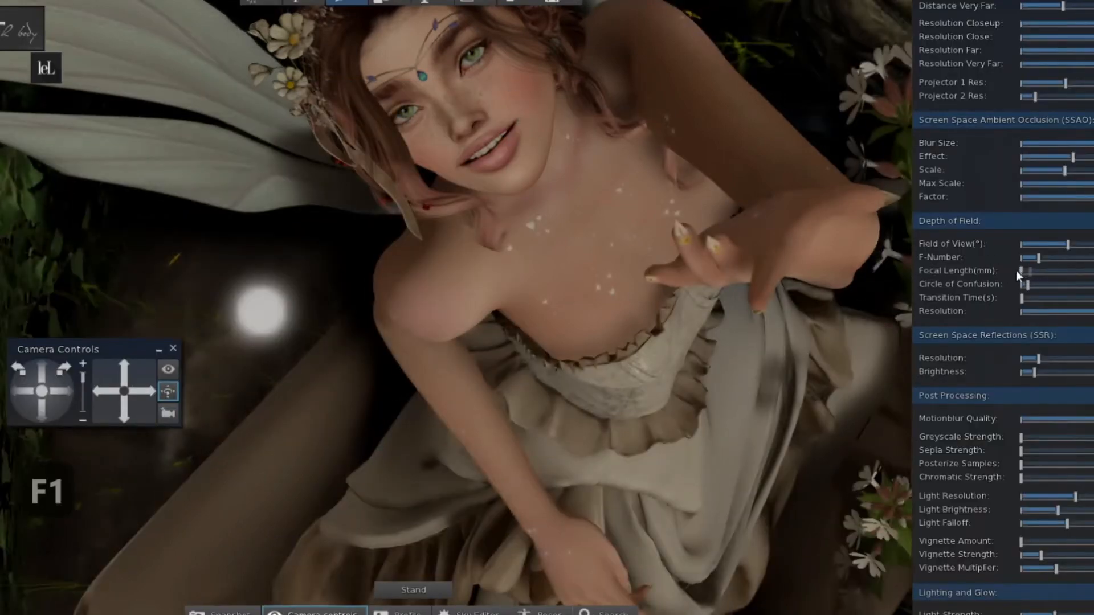
# Hide the graphics settings sidebar, reopen the Poser on the avatar and move its window clear of the face.
pyautogui.press('F1')
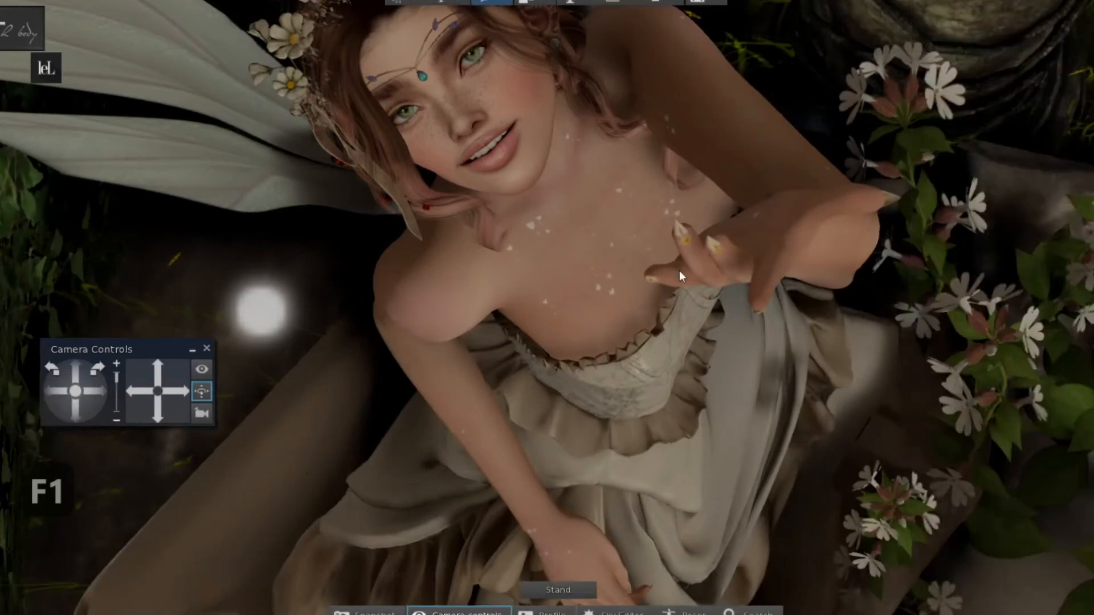
pyautogui.click(687, 612)
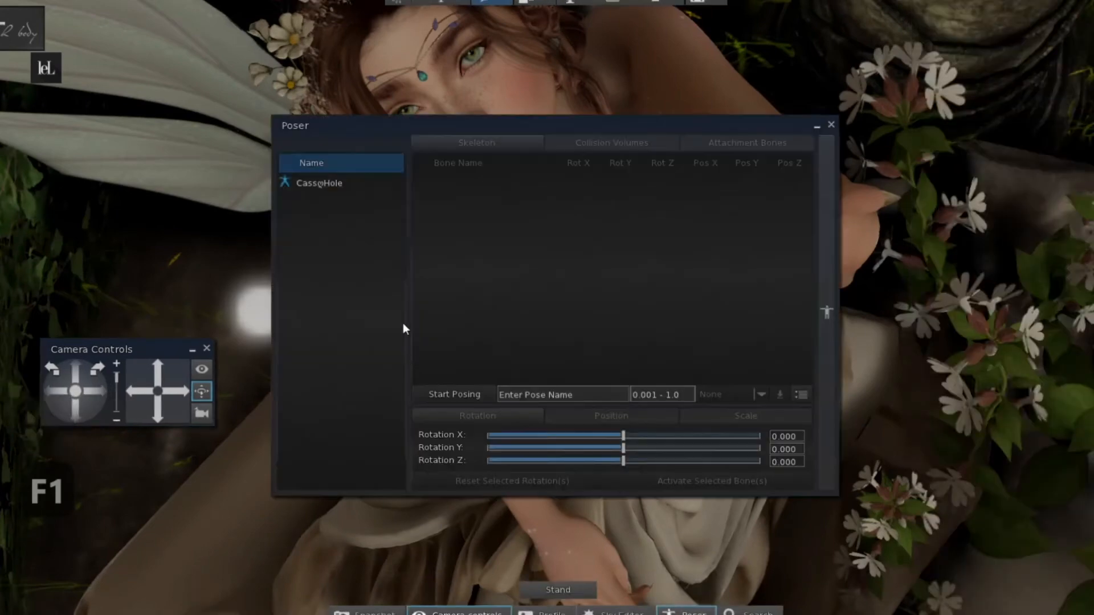
pyautogui.doubleClick(350, 181)
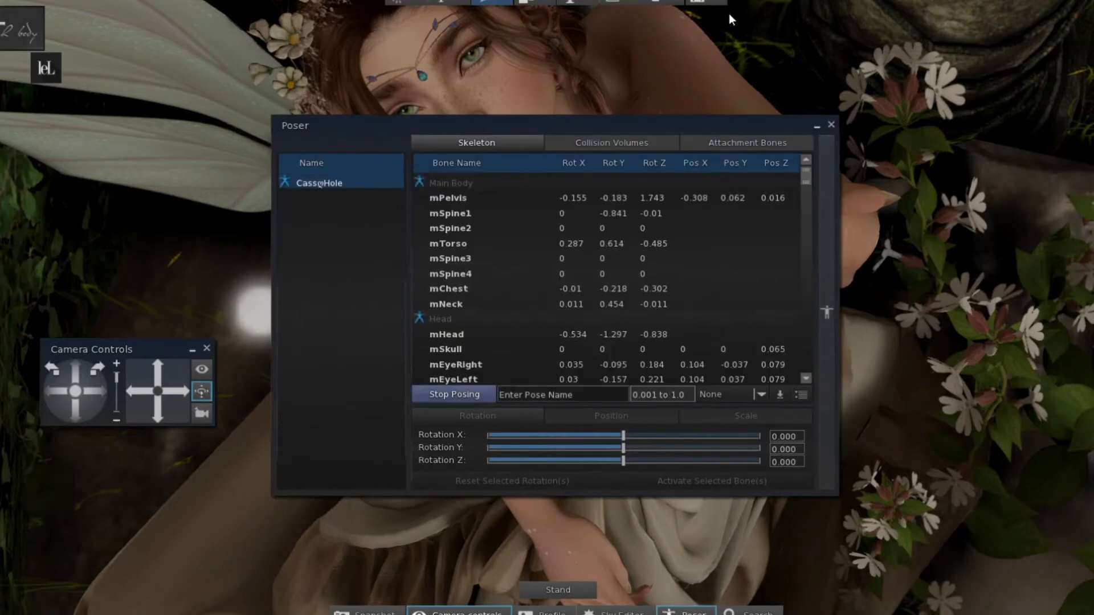
pyautogui.moveTo(673, 131); pyautogui.dragTo(945, 76)
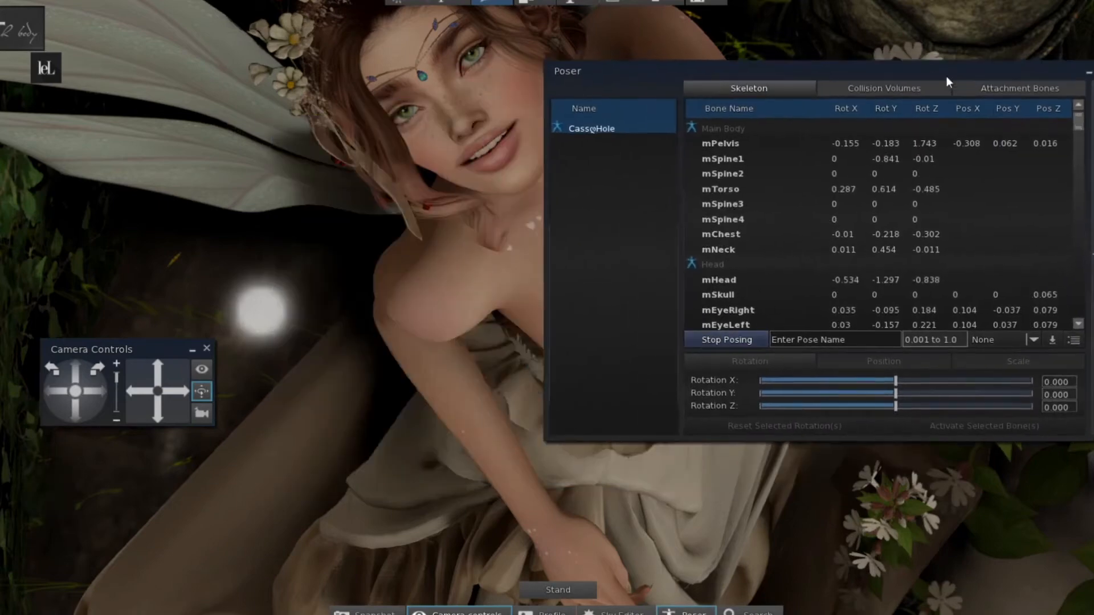
# Rotate the right leg's mHipRight bone to about X 0.029, Y 0.184 and Z -1.17.
pyautogui.scroll(-12, 919, 251)
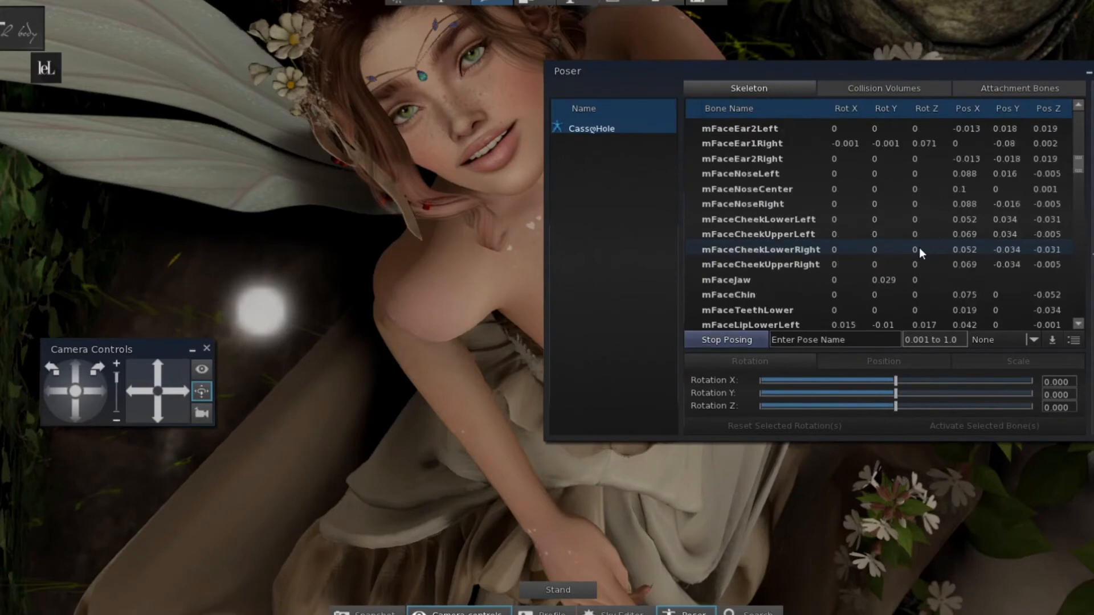
pyautogui.scroll(-10, 919, 251)
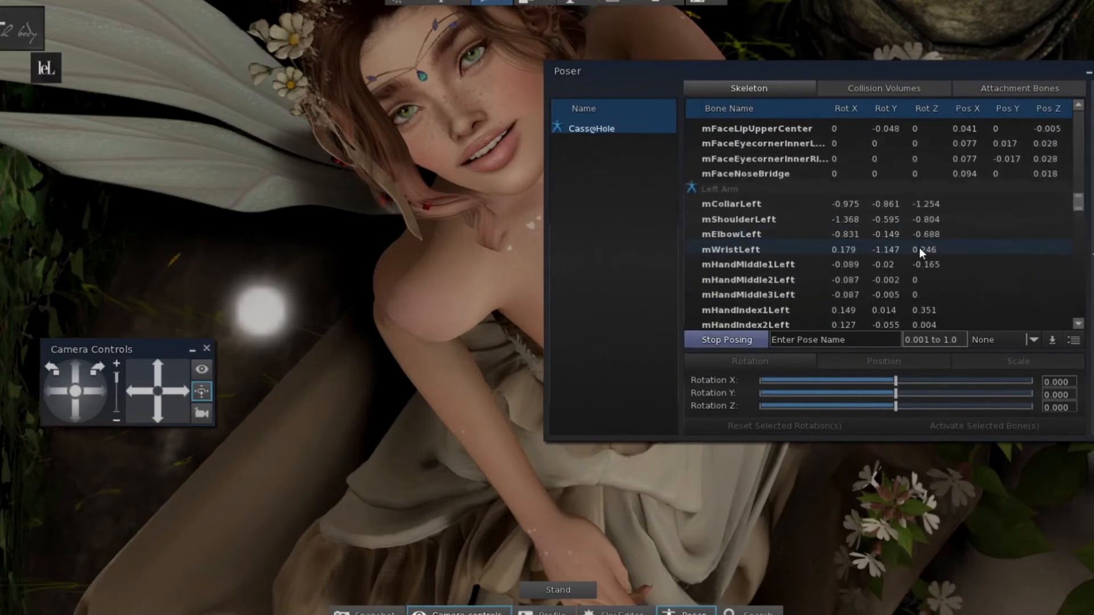
pyautogui.scroll(-9, 919, 247)
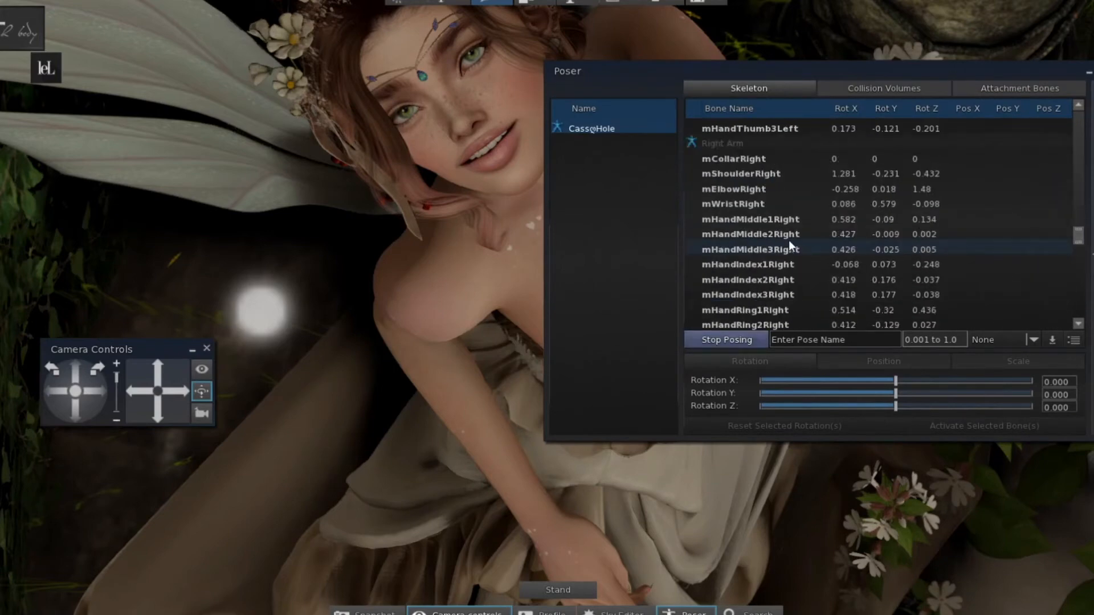
pyautogui.scroll(-8, 789, 245)
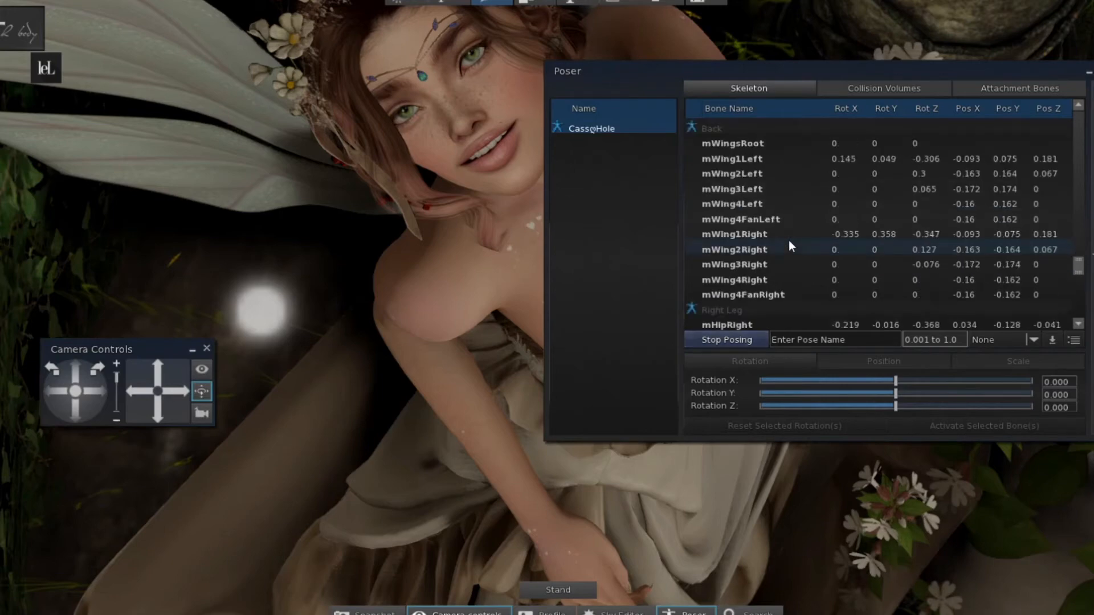
pyautogui.scroll(-2, 789, 241)
pyautogui.click(732, 280)
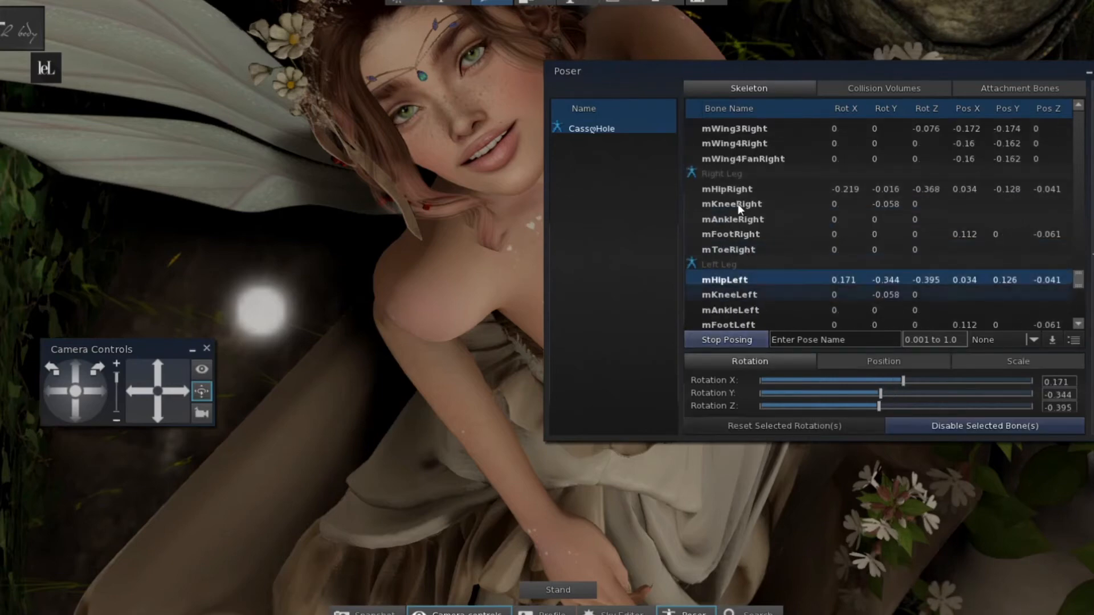
pyautogui.click(733, 189)
pyautogui.moveTo(895, 393)
pyautogui.mouseDown()
pyautogui.moveTo(879, 393)
pyautogui.moveTo(935, 377)
pyautogui.moveTo(853, 380)
pyautogui.moveTo(907, 370)
pyautogui.moveTo(843, 400)
pyautogui.moveTo(917, 377)
pyautogui.moveTo(897, 380)
pyautogui.mouseUp()
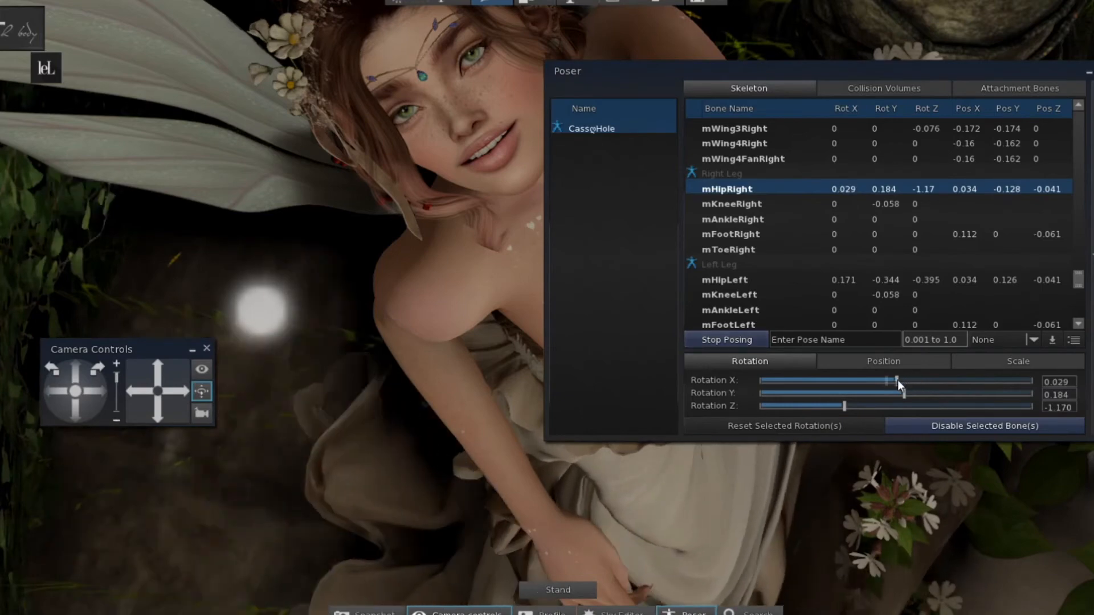
# Rotate the left leg's mHipLeft bone to about X 0.029, Y -0.396 and Z -0.358.
pyautogui.moveTo(940, 68); pyautogui.dragTo(423, 34)
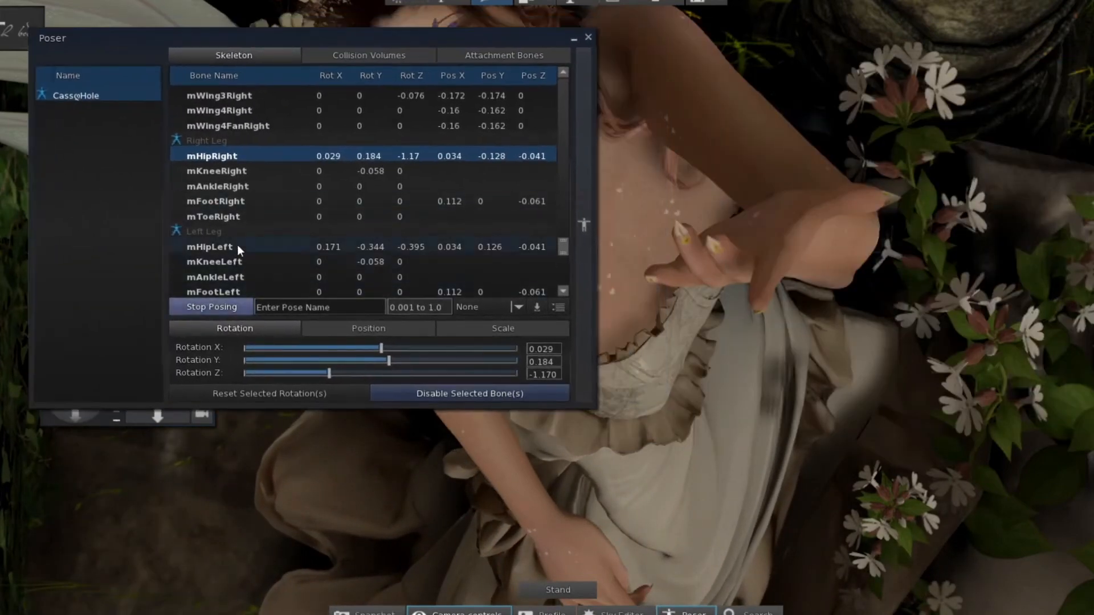
pyautogui.click(237, 245)
pyautogui.click(372, 347)
pyautogui.moveTo(379, 341)
pyautogui.mouseDown()
pyautogui.moveTo(348, 375)
pyautogui.moveTo(365, 373)
pyautogui.moveTo(382, 350)
pyautogui.mouseUp()
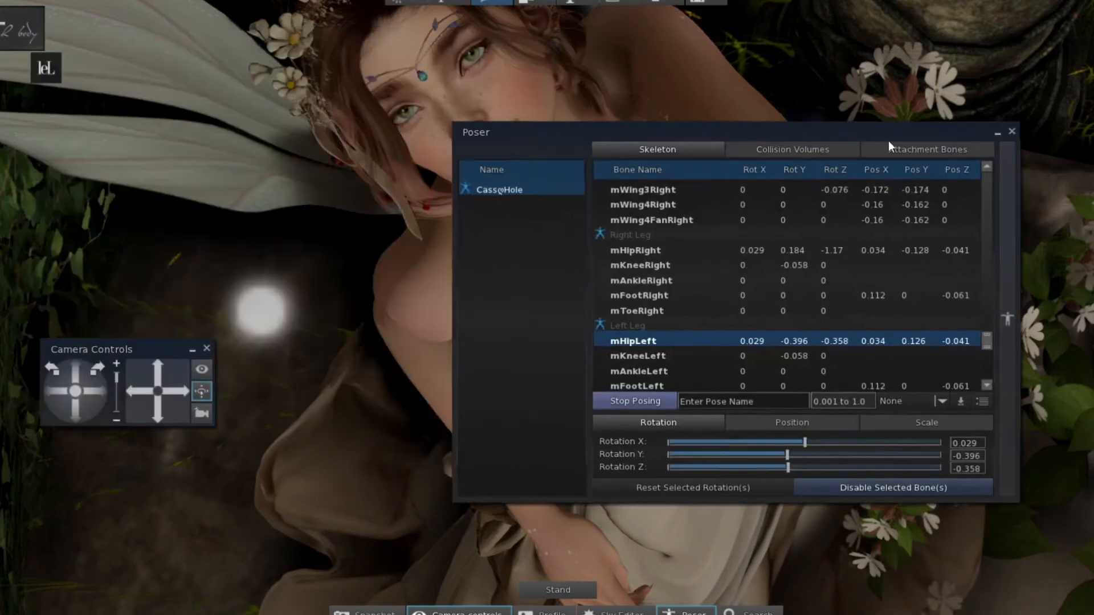
# Set the mWing1Left bone's Rotation Y to about -0.435 and Rotation Z to about -1.189.
pyautogui.moveTo(888, 141); pyautogui.dragTo(970, 121)
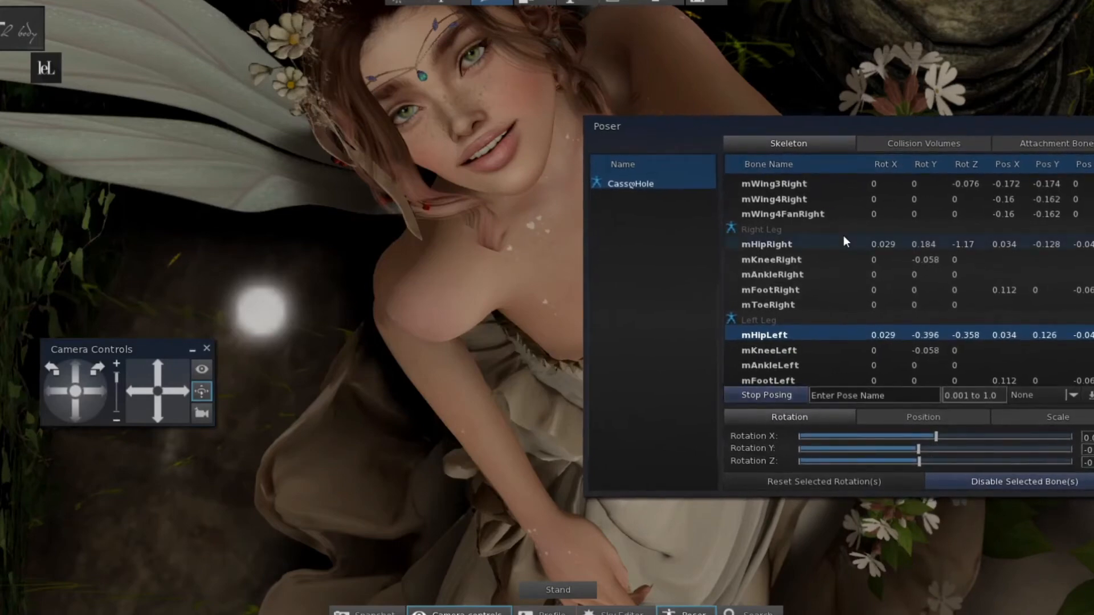
pyautogui.scroll(6, 845, 241)
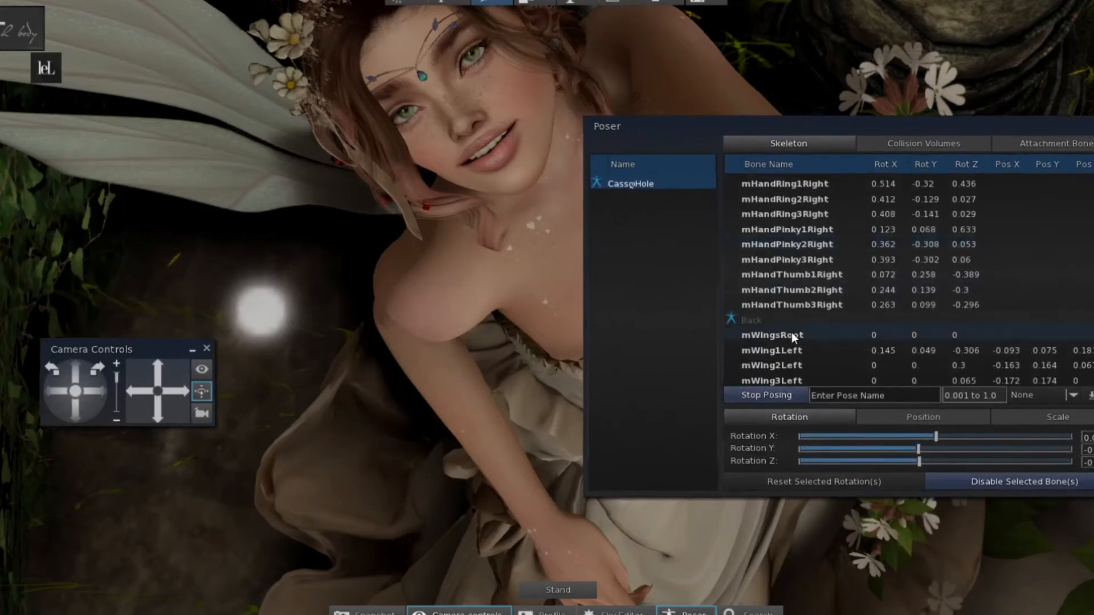
pyautogui.click(805, 349)
pyautogui.moveTo(927, 459)
pyautogui.mouseDown()
pyautogui.moveTo(947, 461)
pyautogui.moveTo(883, 459)
pyautogui.moveTo(916, 449)
pyautogui.mouseUp()
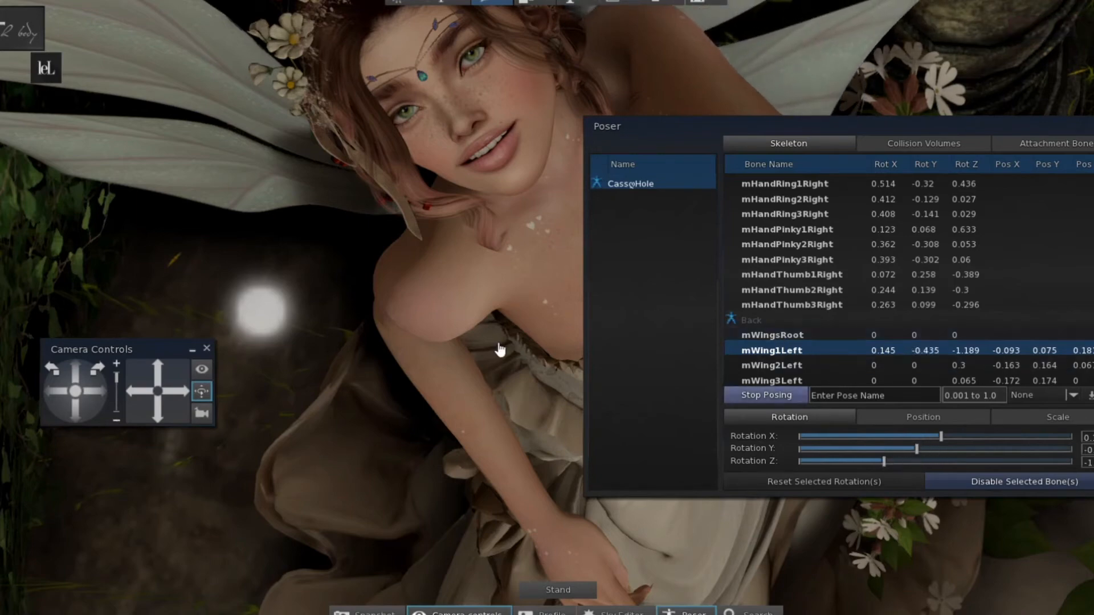
# Rotate the mWing1Right bone to about X -0.454, Y -0.029 and Z 0.068.
pyautogui.scroll(-6, 499, 345)
pyautogui.scroll(5, 498, 348)
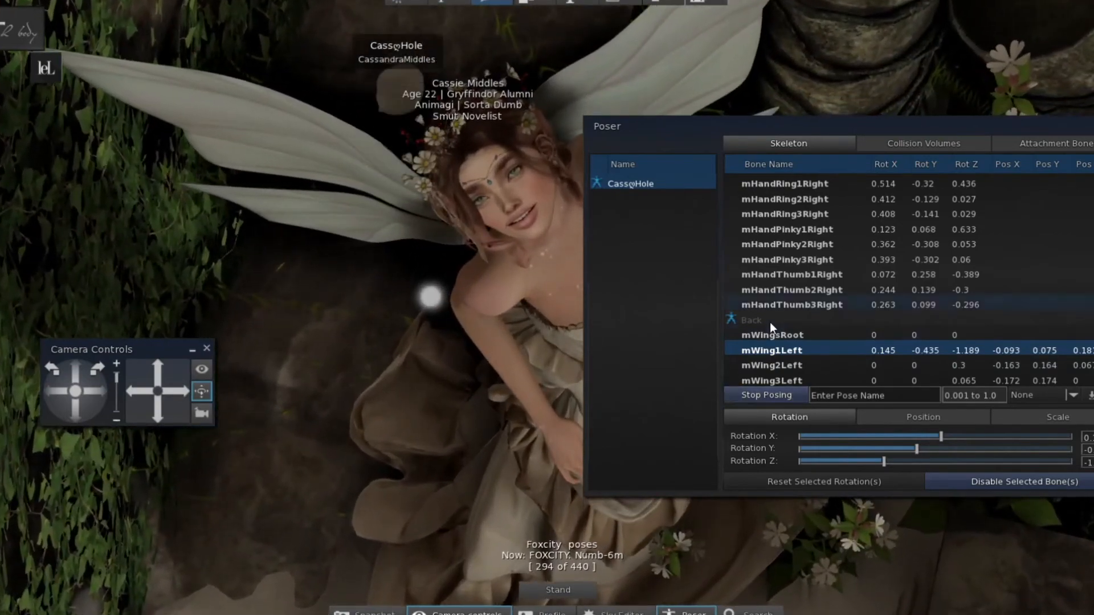
pyautogui.scroll(-4, 772, 373)
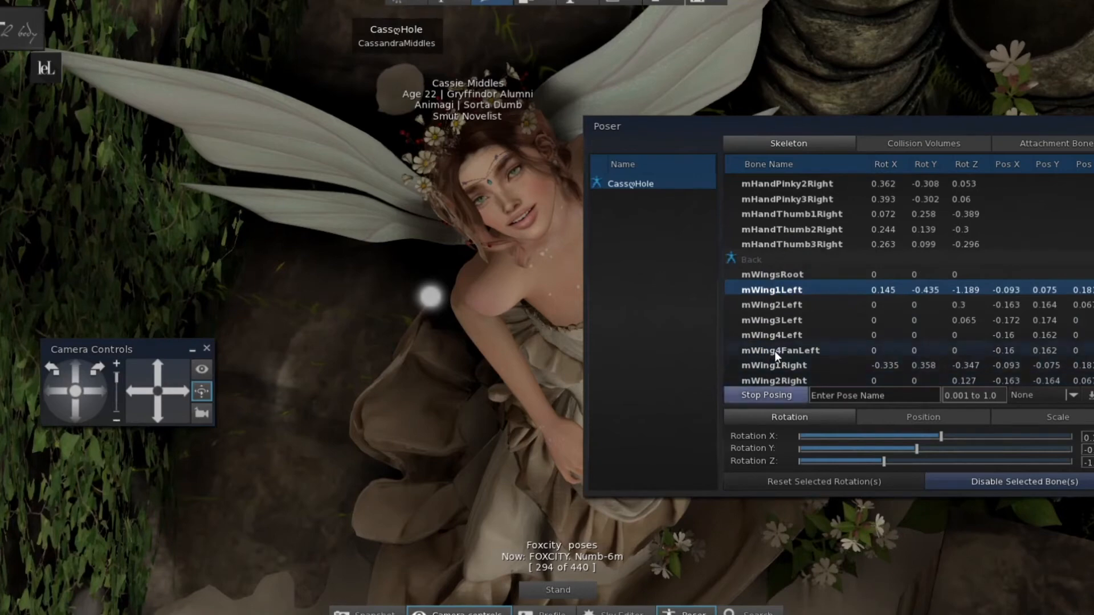
pyautogui.click(781, 366)
pyautogui.moveTo(950, 449); pyautogui.dragTo(915, 442)
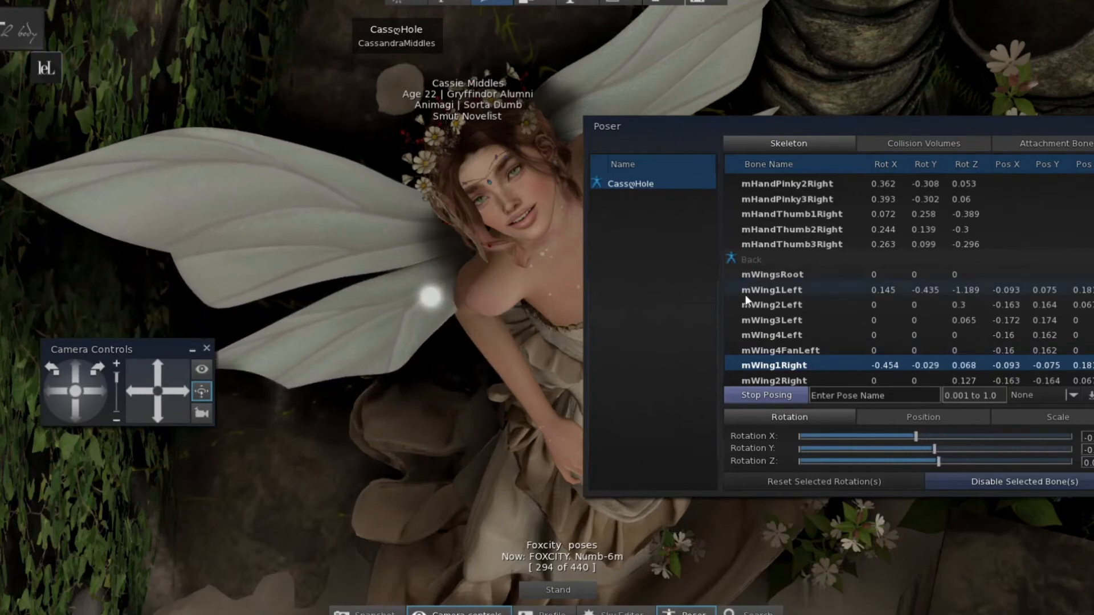
# Readjust the mWing1Left bone to about X 0.3, Y -0.435 and Z -0.86.
pyautogui.click(769, 291)
pyautogui.moveTo(883, 462); pyautogui.dragTo(950, 427)
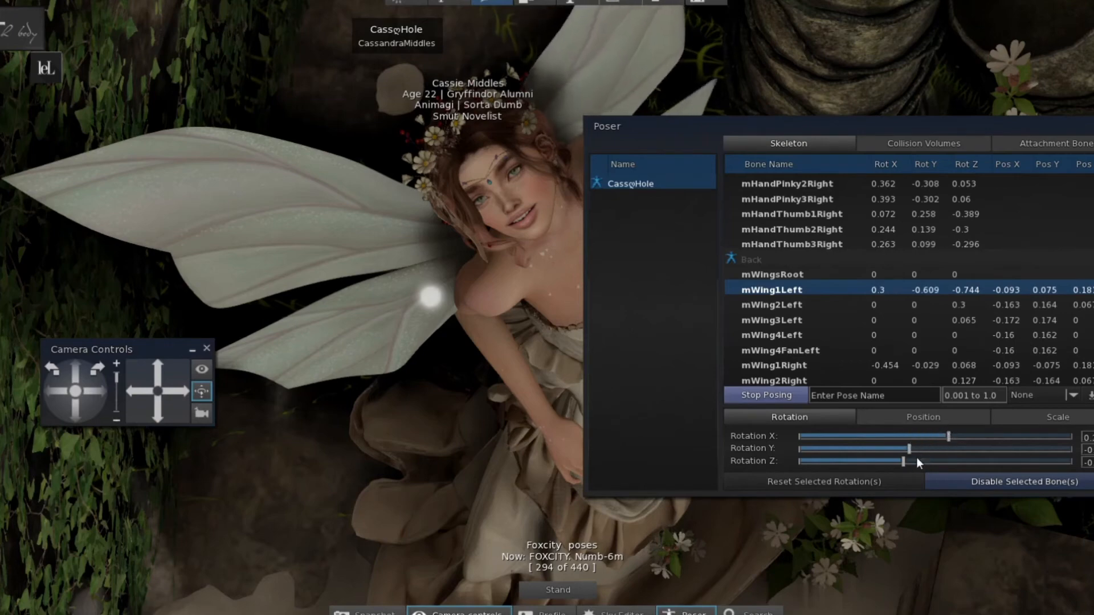
pyautogui.moveTo(904, 461)
pyautogui.mouseDown()
pyautogui.moveTo(917, 458)
pyautogui.moveTo(894, 465)
pyautogui.moveTo(917, 447)
pyautogui.mouseUp()
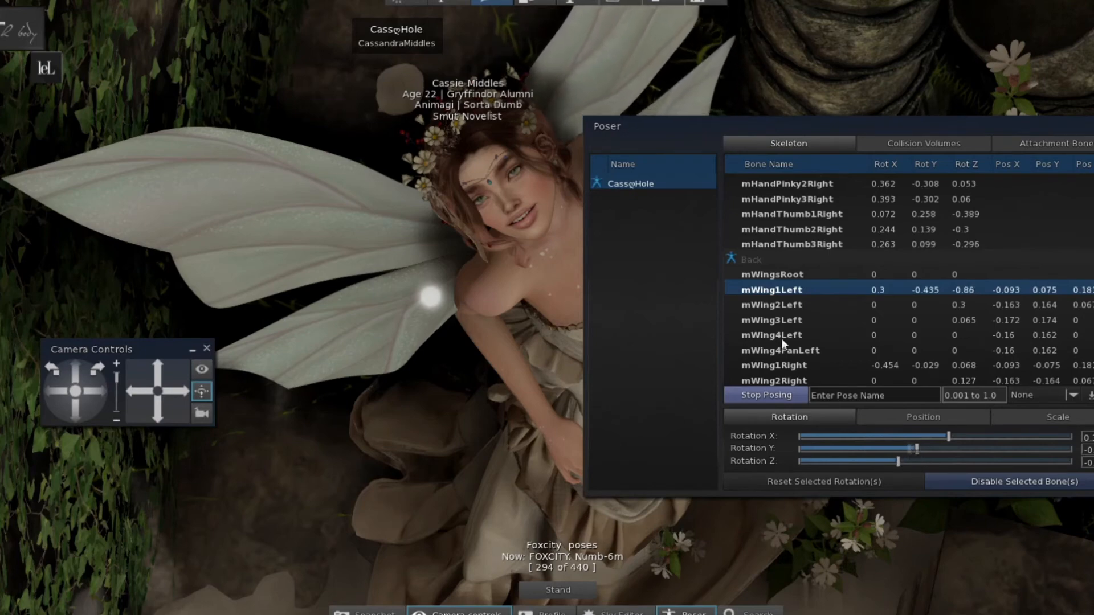
# Set mWing2Left's Rotation Z to about -0.048 and mWing1Right's Rotation Z to about 0.261.
pyautogui.click(784, 306)
pyautogui.moveTo(944, 462); pyautogui.dragTo(934, 434)
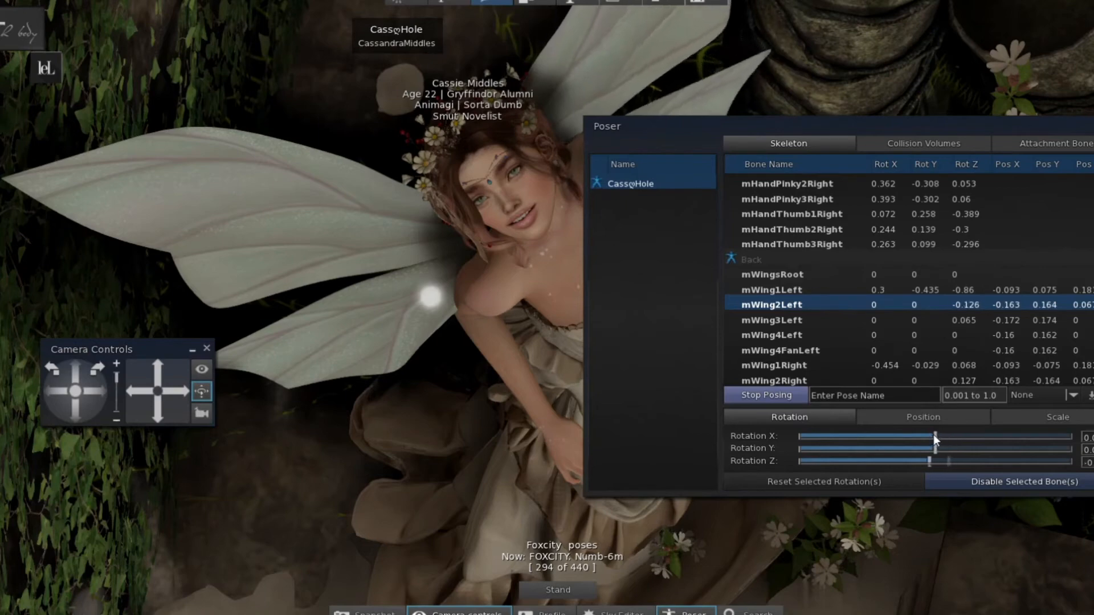
pyautogui.click(792, 366)
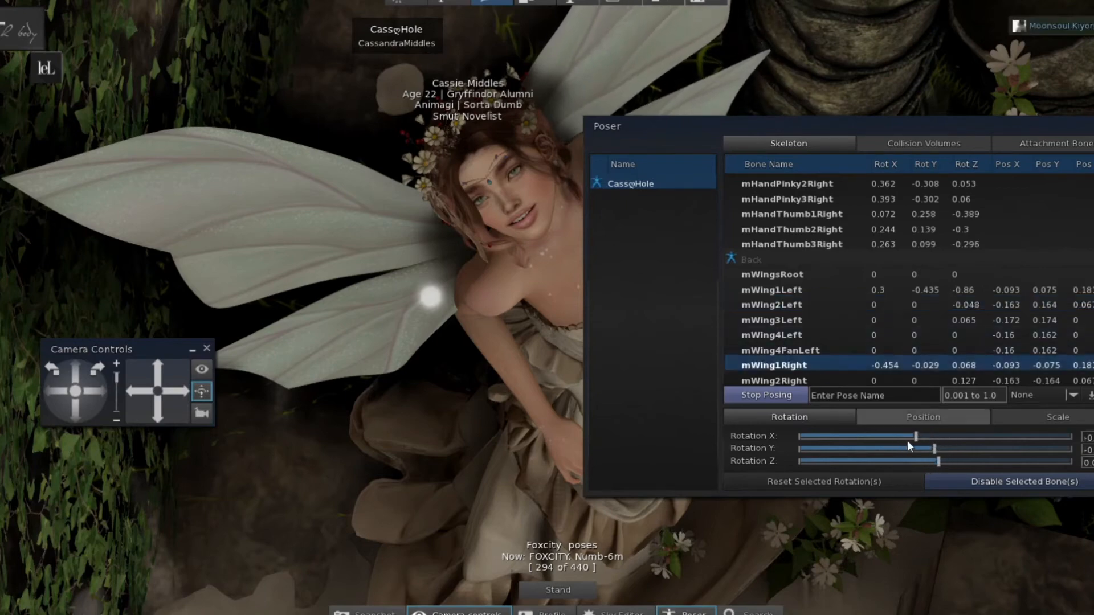
pyautogui.moveTo(940, 459)
pyautogui.mouseDown()
pyautogui.moveTo(955, 450)
pyautogui.moveTo(944, 447)
pyautogui.mouseUp()
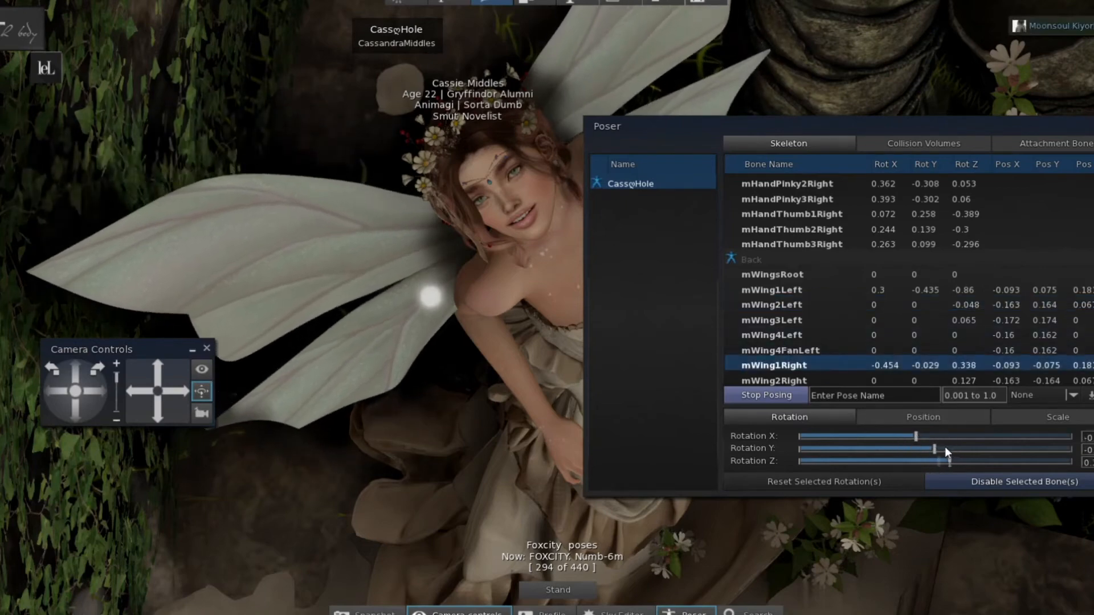
# Set mWing2Right's Rotation Z to about -0.744 and close the Poser.
pyautogui.click(820, 379)
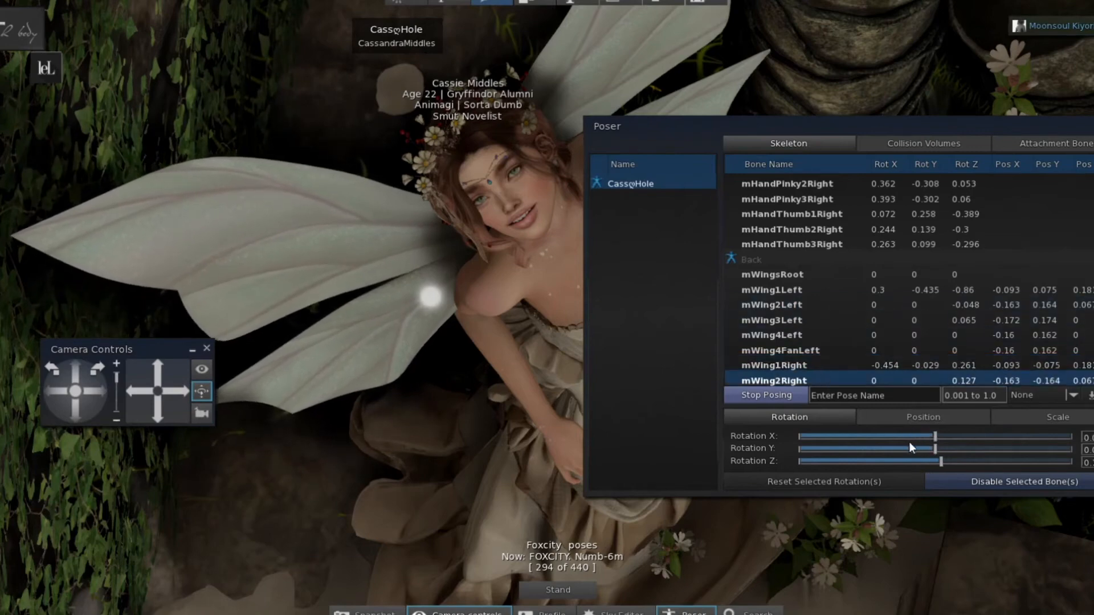
pyautogui.moveTo(943, 460); pyautogui.dragTo(903, 448)
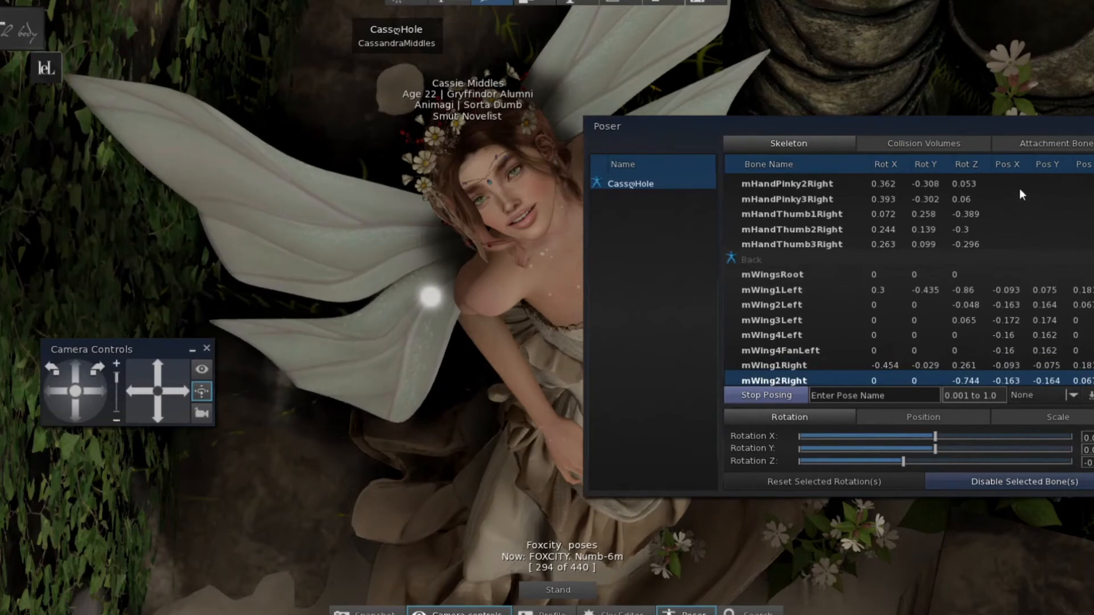
pyautogui.click(1093, 125)
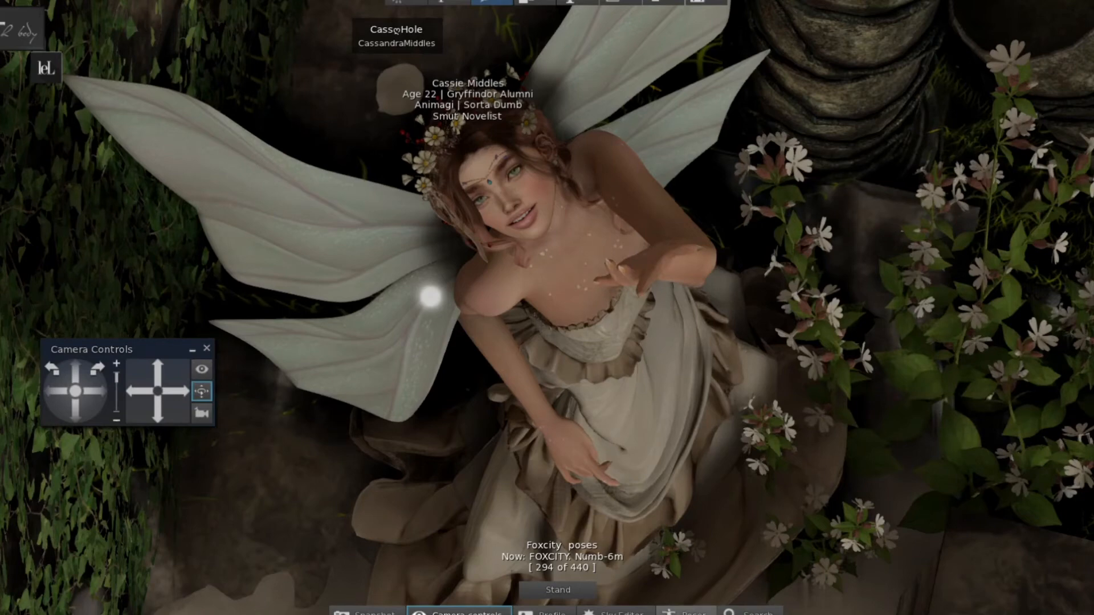
# Reopen the Poser on the avatar and rotate mElbowRight to about X -0.048, Y -0.222 and Z 1.228.
pyautogui.click(687, 612)
pyautogui.click(344, 183)
pyautogui.moveTo(507, 125); pyautogui.dragTo(119, 9)
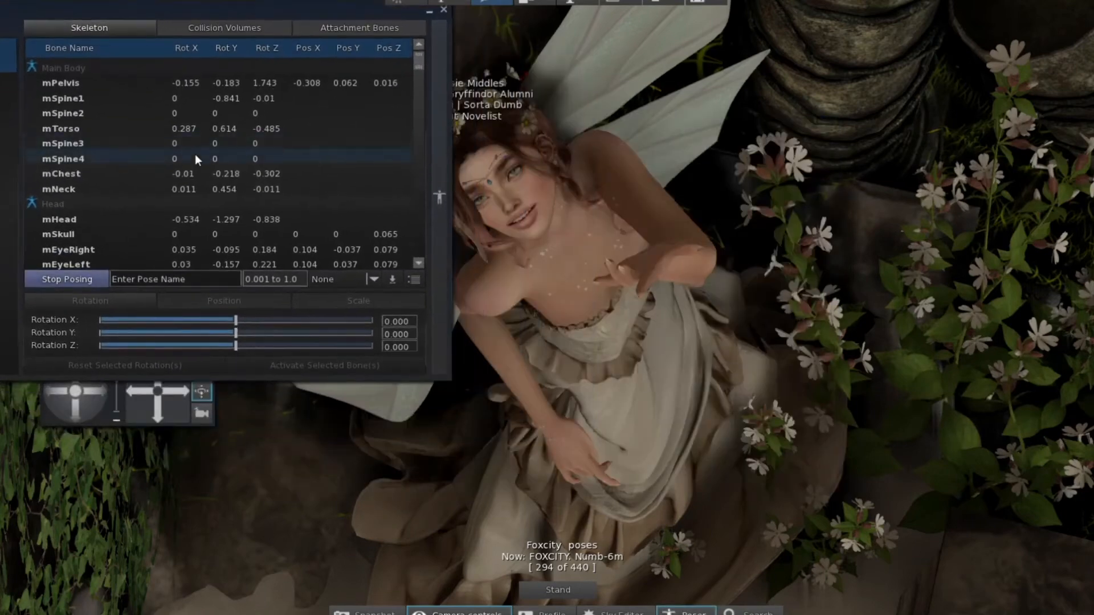
pyautogui.scroll(-12, 195, 155)
pyautogui.scroll(-15, 194, 153)
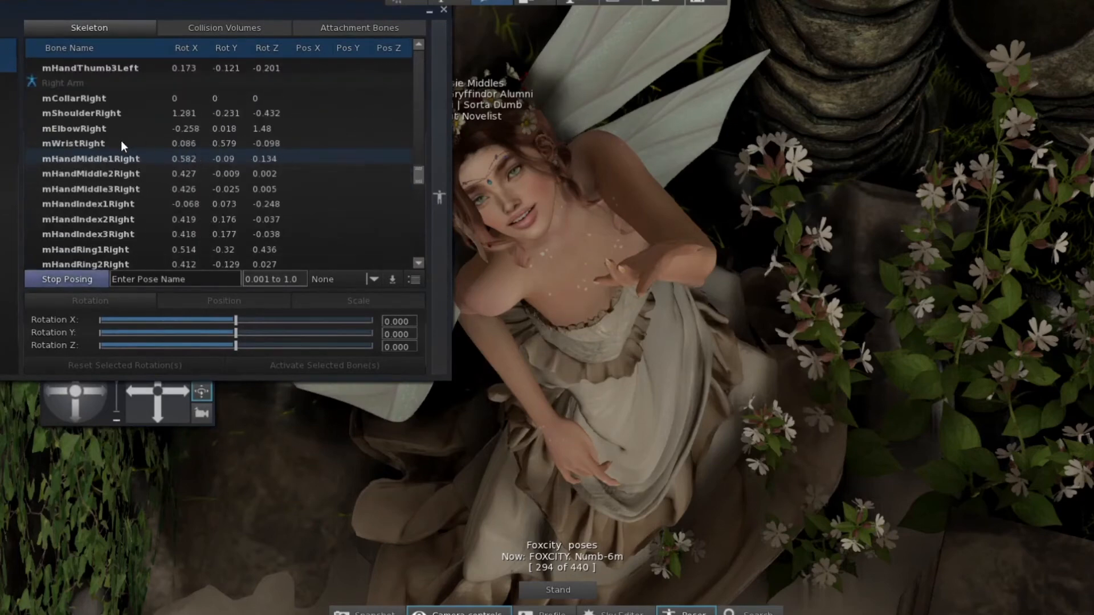
pyautogui.click(94, 128)
pyautogui.moveTo(291, 347); pyautogui.dragTo(234, 317)
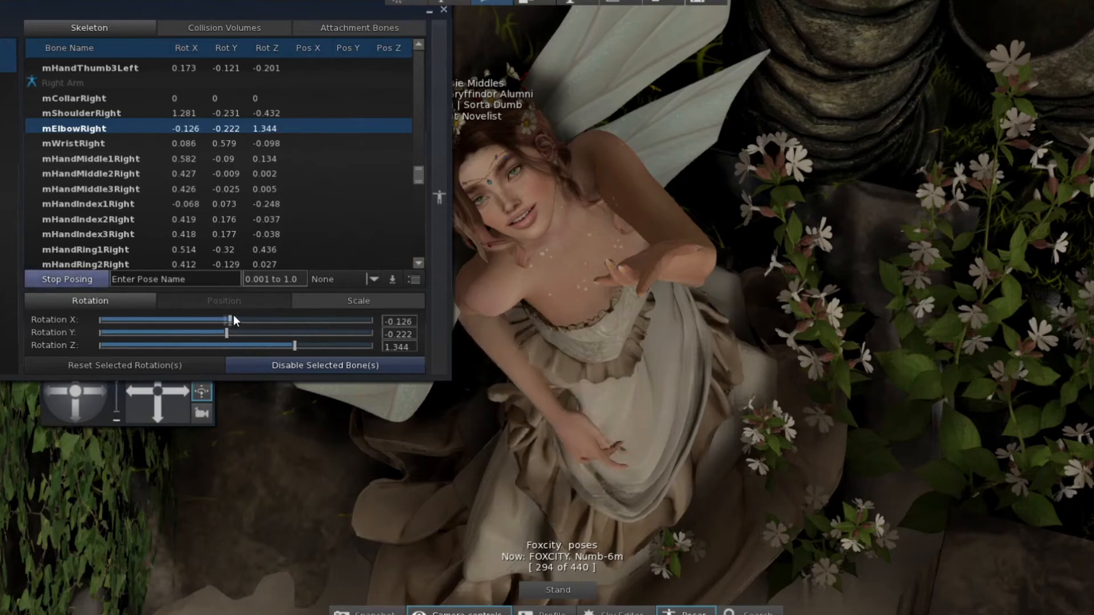
pyautogui.moveTo(294, 345)
pyautogui.mouseDown()
pyautogui.moveTo(274, 344)
pyautogui.moveTo(289, 330)
pyautogui.mouseUp()
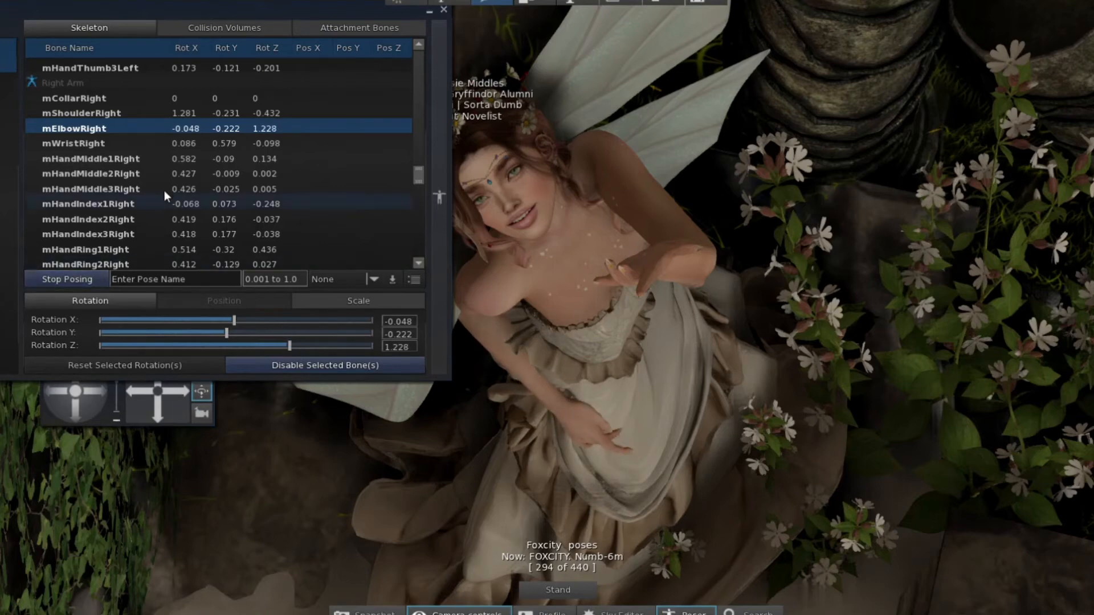
# Rotate the right thumb's mHandThumb1Right bone to about X 0.377, Y 0.261 and Z 0.068.
pyautogui.scroll(-3, 164, 190)
pyautogui.click(108, 203)
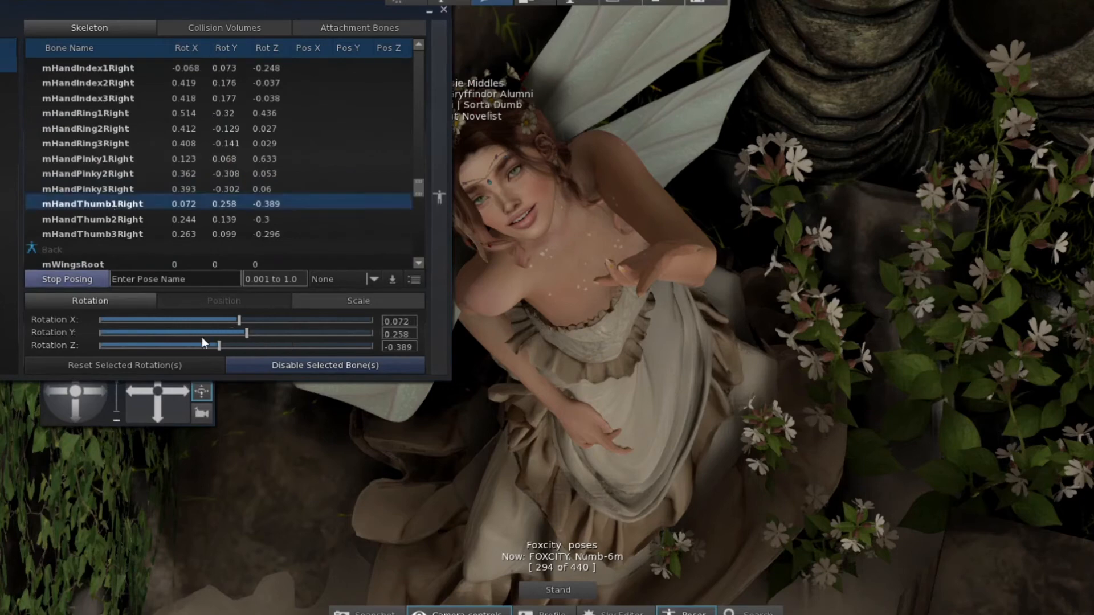
pyautogui.moveTo(251, 332); pyautogui.dragTo(214, 343)
pyautogui.click(238, 345)
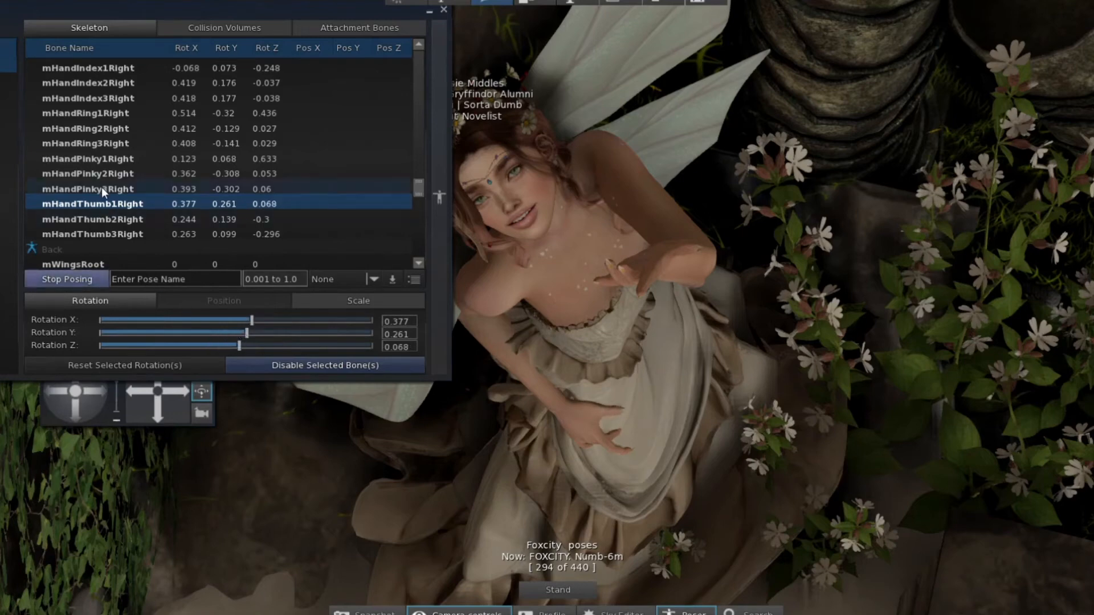
# Set mElbowRight's Rotation Y to about -0.358 and Rotation Z to about 1.112.
pyautogui.scroll(3, 102, 97)
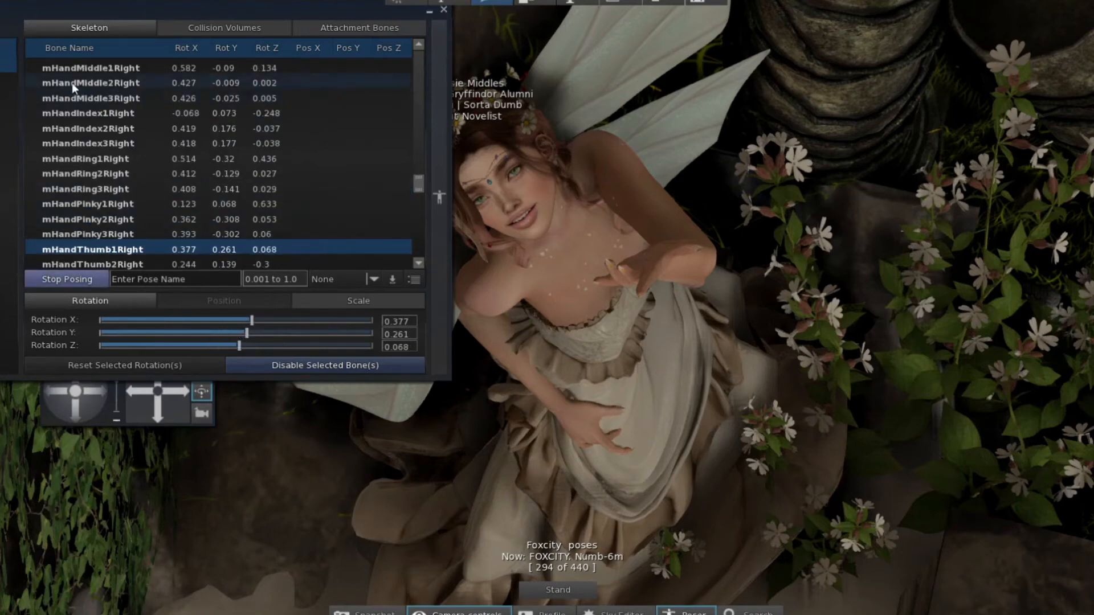
pyautogui.scroll(2, 72, 83)
pyautogui.click(78, 71)
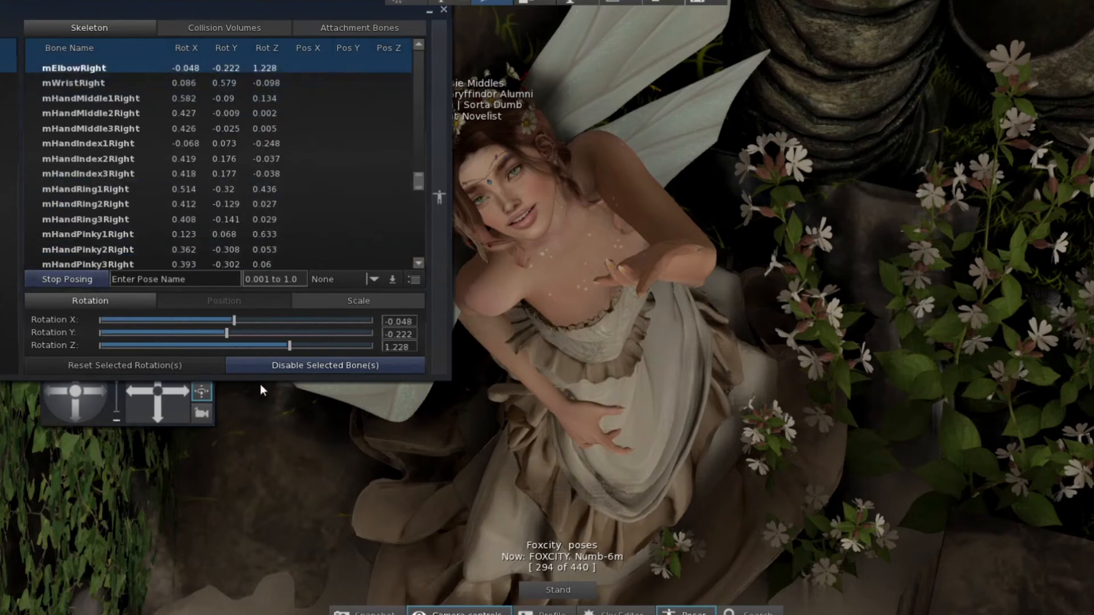
pyautogui.click(285, 345)
pyautogui.moveTo(283, 346); pyautogui.dragTo(234, 321)
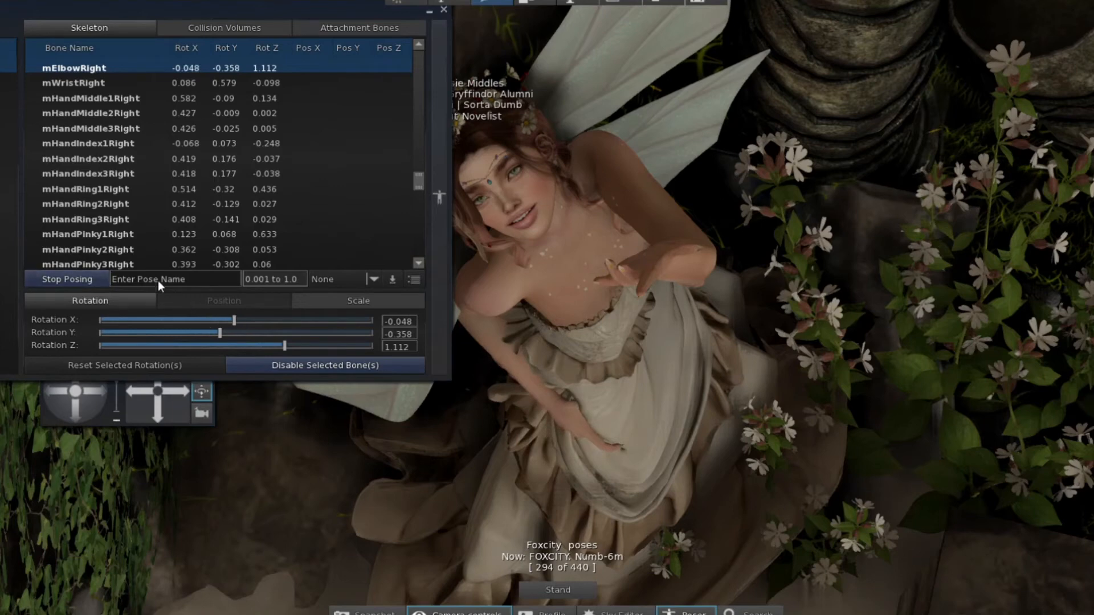
# Rotate mElbowRight to about X -0.184, Y 0.010 and Z 1.131, and close the Poser.
pyautogui.moveTo(220, 333)
pyautogui.mouseDown()
pyautogui.moveTo(237, 323)
pyautogui.moveTo(228, 316)
pyautogui.mouseUp()
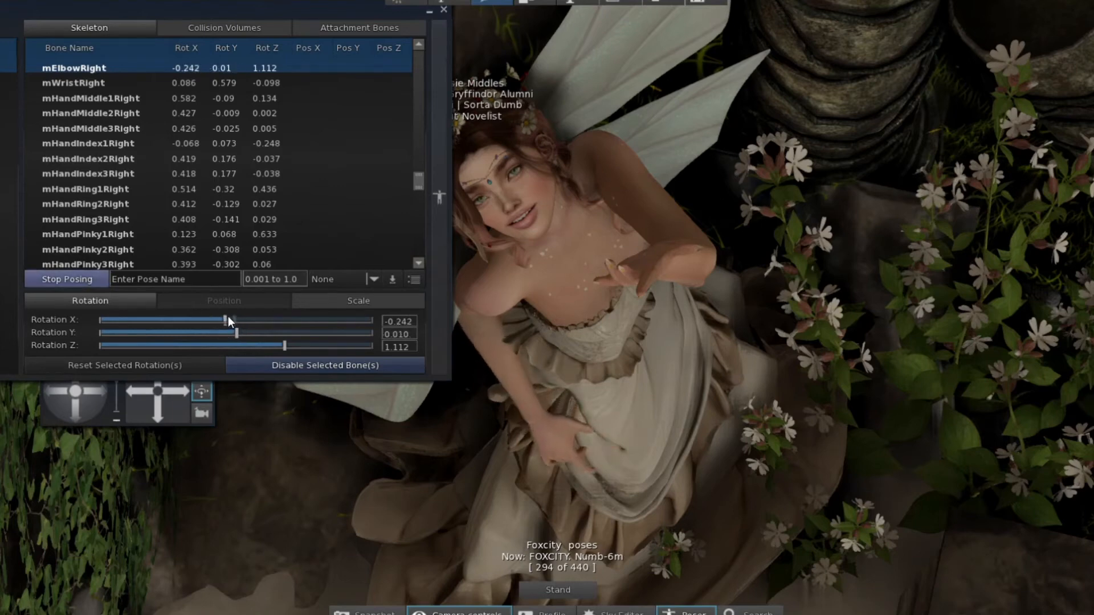
pyautogui.moveTo(285, 345); pyautogui.dragTo(285, 346)
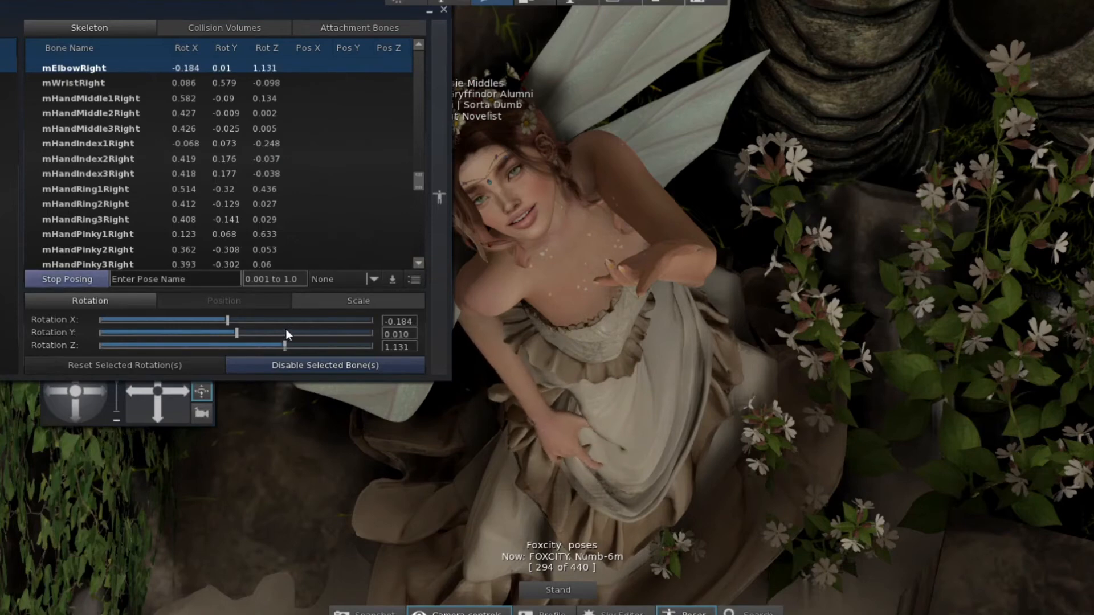
pyautogui.click(443, 10)
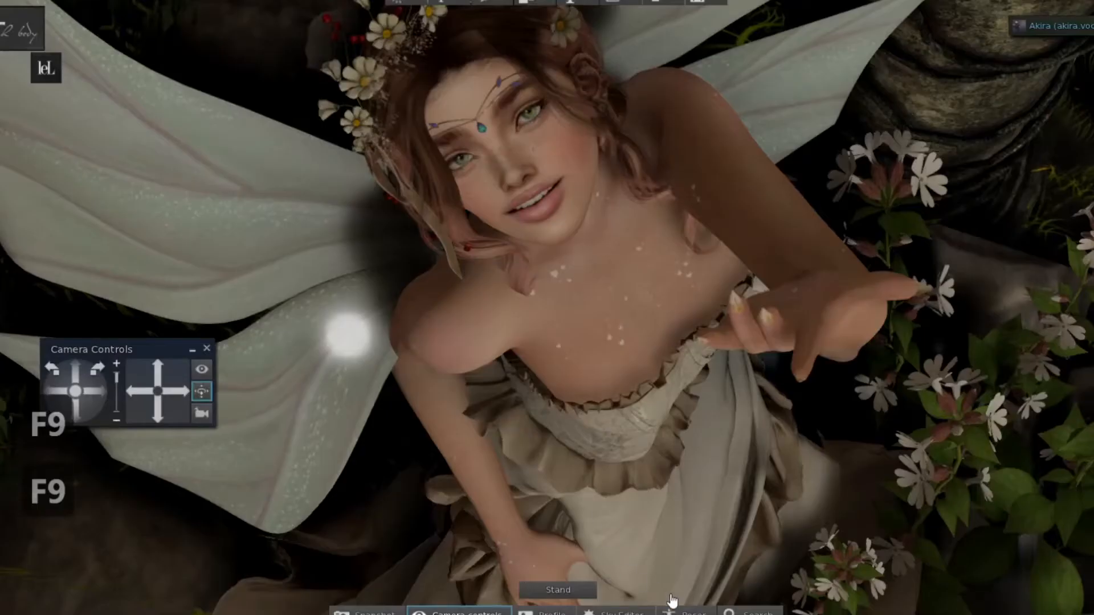
# Reopen the Poser on the avatar and set Rotation Y of both upper eyelid bones, mFaceEyeLidUpperLeft and mFaceEyeLidUpperRight, to about -0.145.
pyautogui.click(683, 610)
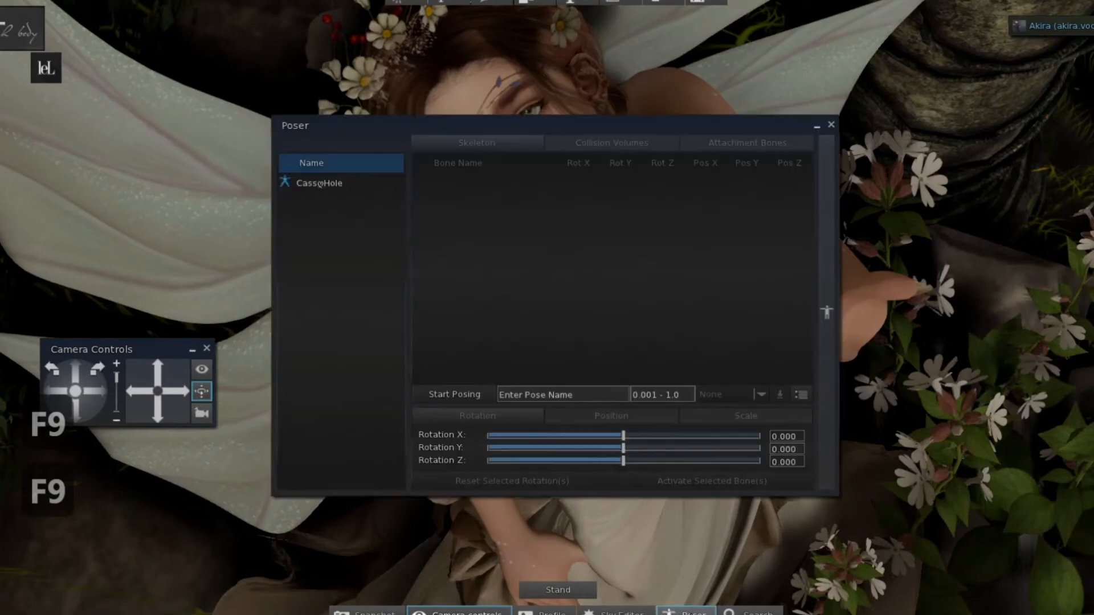
pyautogui.click(340, 180)
pyautogui.moveTo(484, 124); pyautogui.dragTo(247, 212)
pyautogui.click(244, 482)
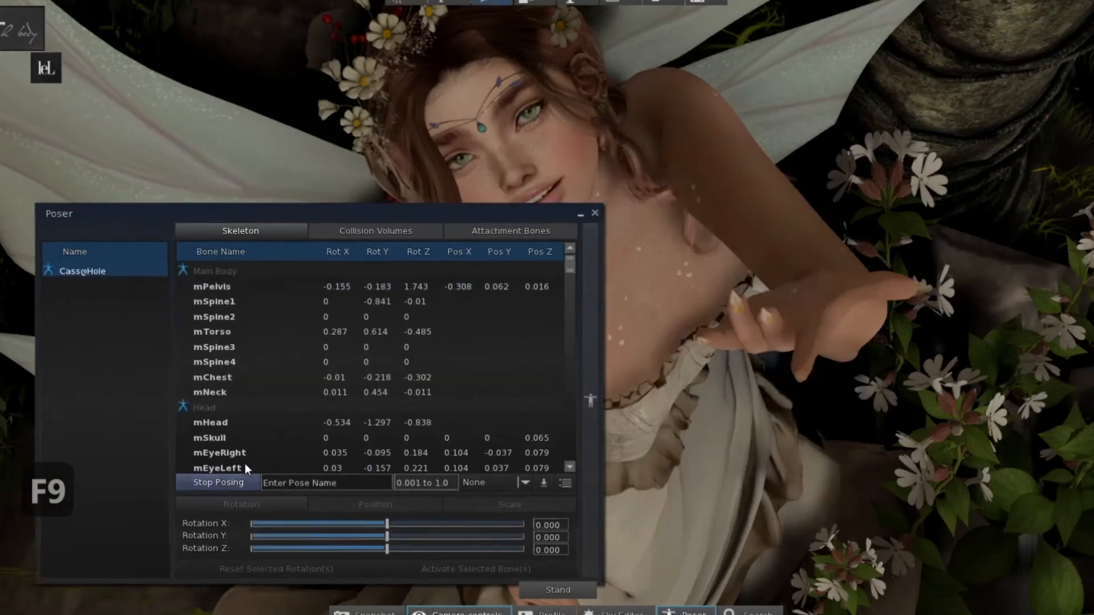
pyautogui.scroll(-4, 236, 456)
pyautogui.scroll(-4, 236, 456)
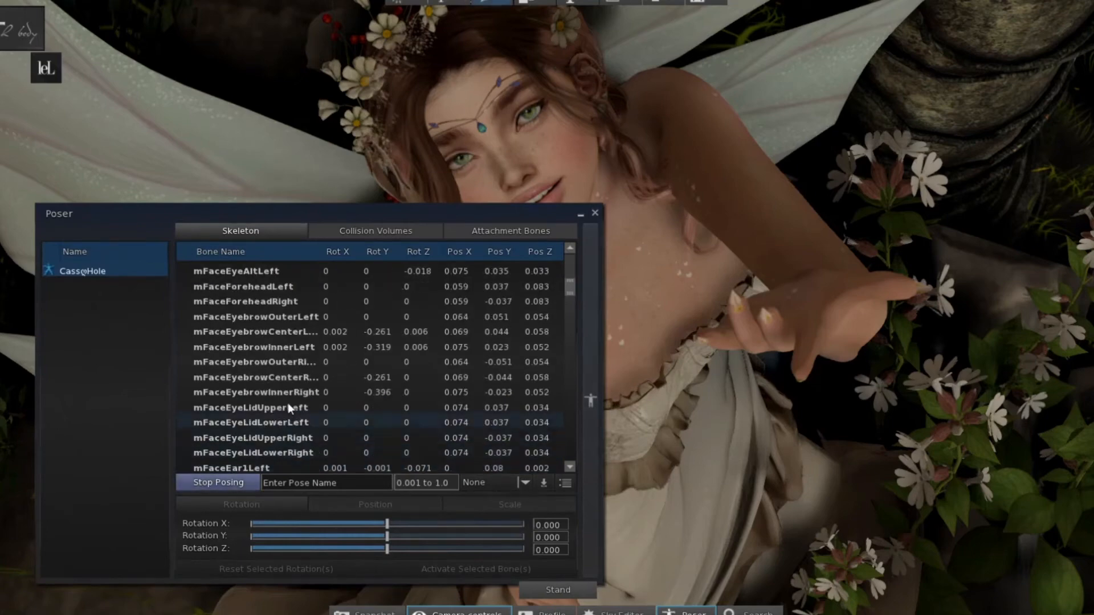
pyautogui.click(288, 406)
pyautogui.moveTo(387, 536); pyautogui.dragTo(381, 536)
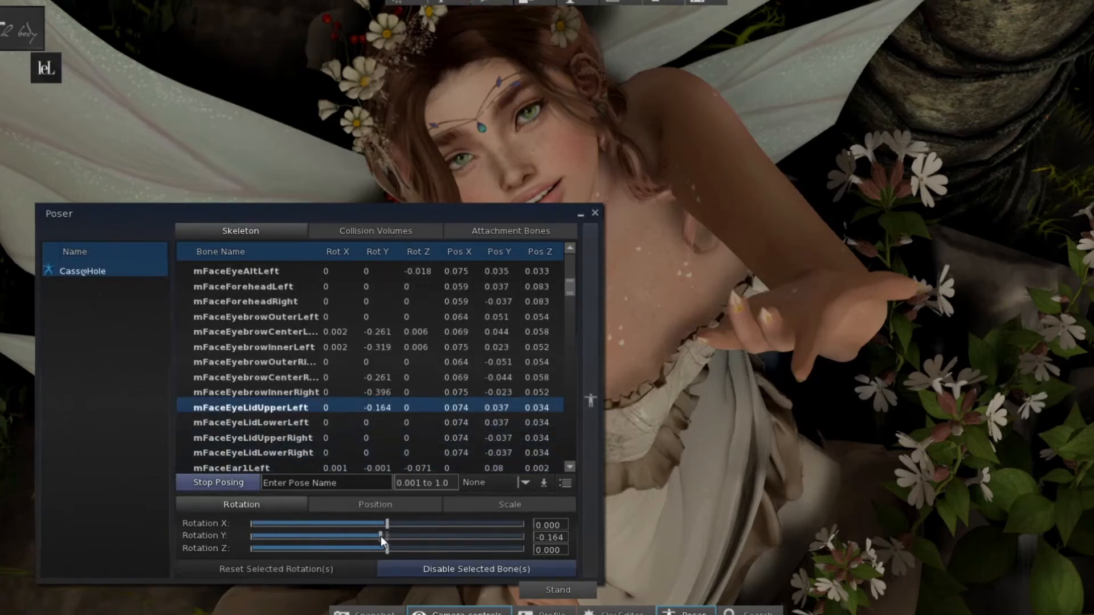
pyautogui.moveTo(380, 535); pyautogui.dragTo(381, 535)
pyautogui.click(286, 438)
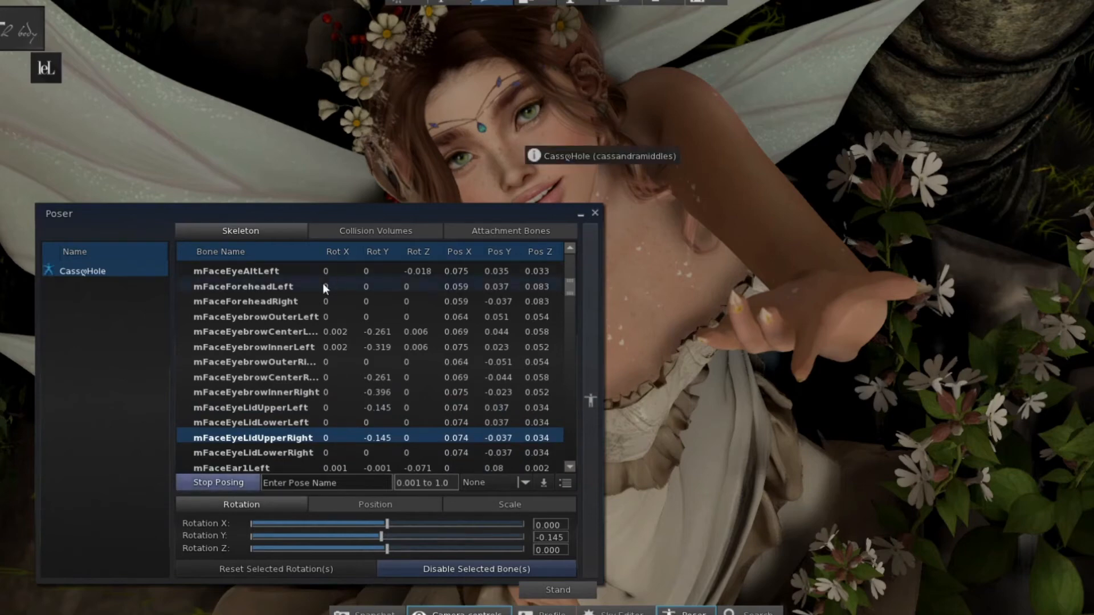
# Set Rotation Y of the outer eyebrow bones to about -0.126 for the left and -0.280 for the right.
pyautogui.scroll(2, 240, 324)
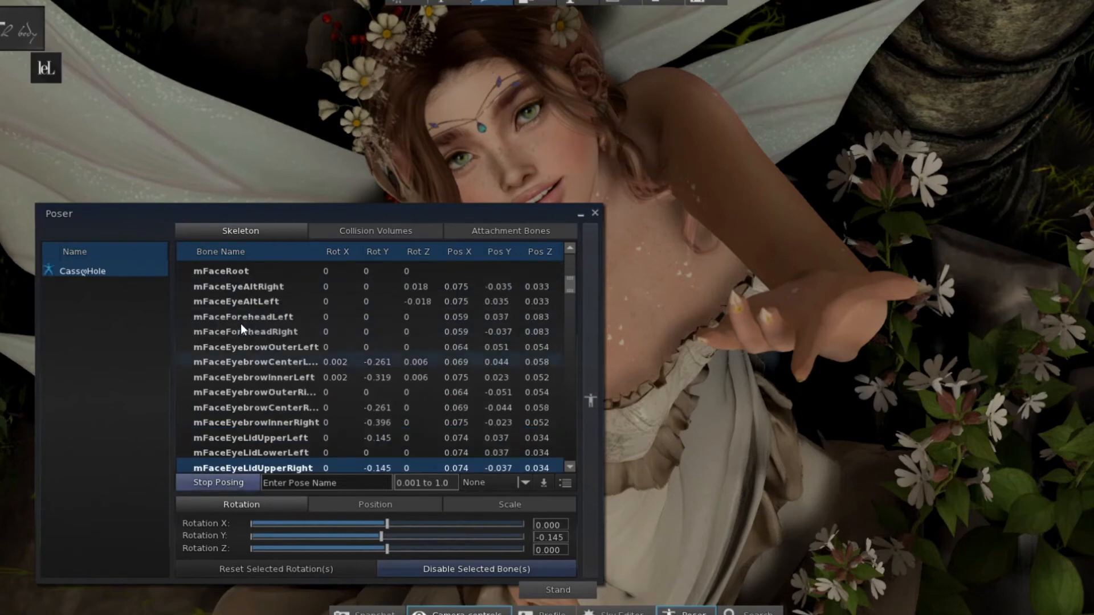
pyautogui.click(276, 393)
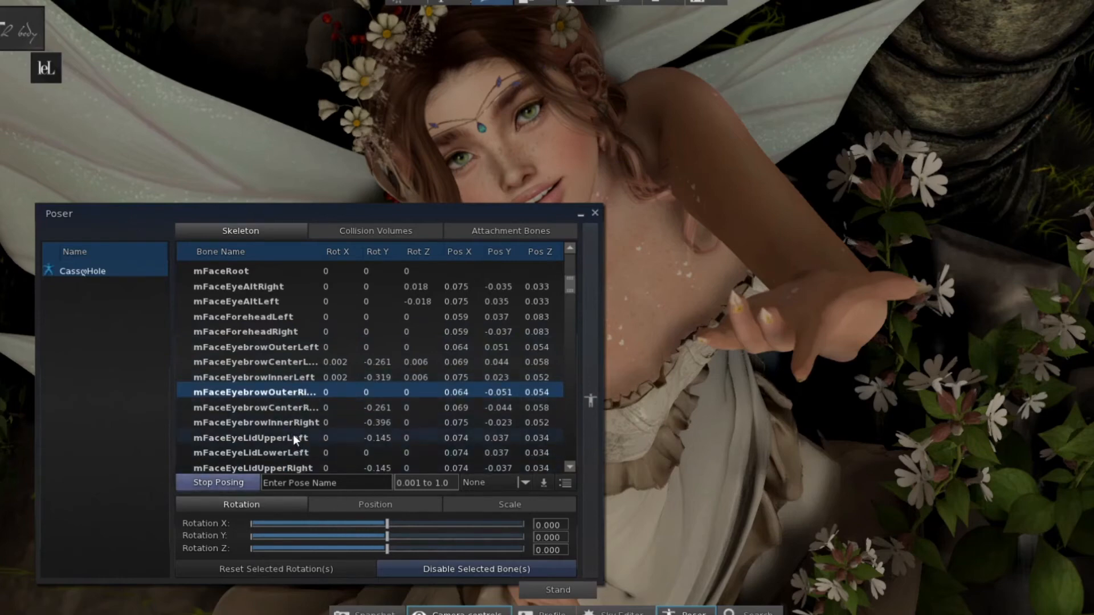
pyautogui.click(286, 346)
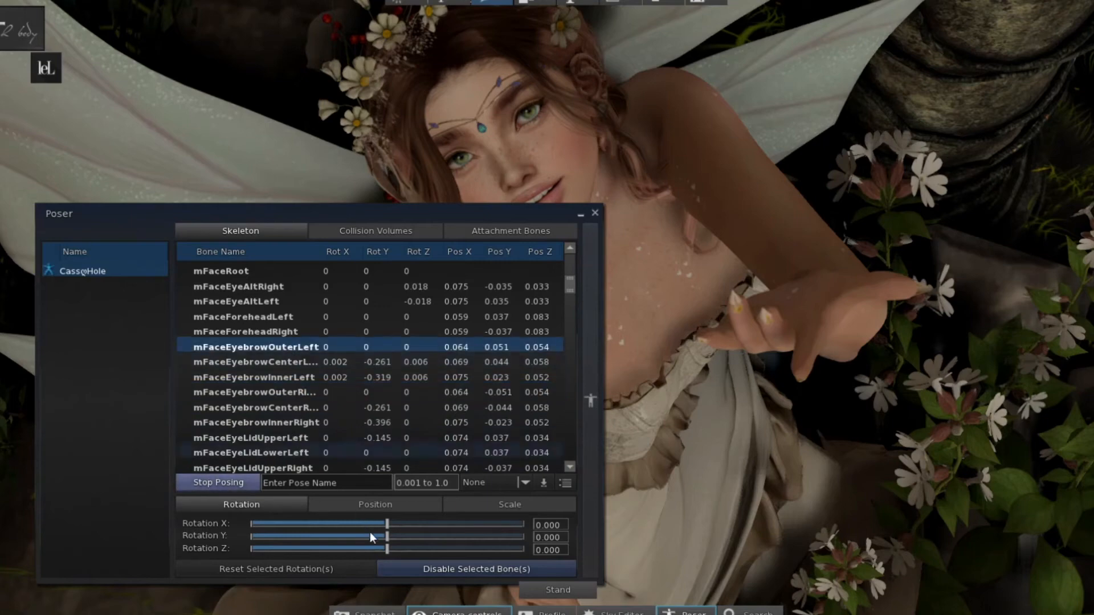
pyautogui.moveTo(388, 536)
pyautogui.mouseDown()
pyautogui.moveTo(397, 531)
pyautogui.moveTo(382, 523)
pyautogui.mouseUp()
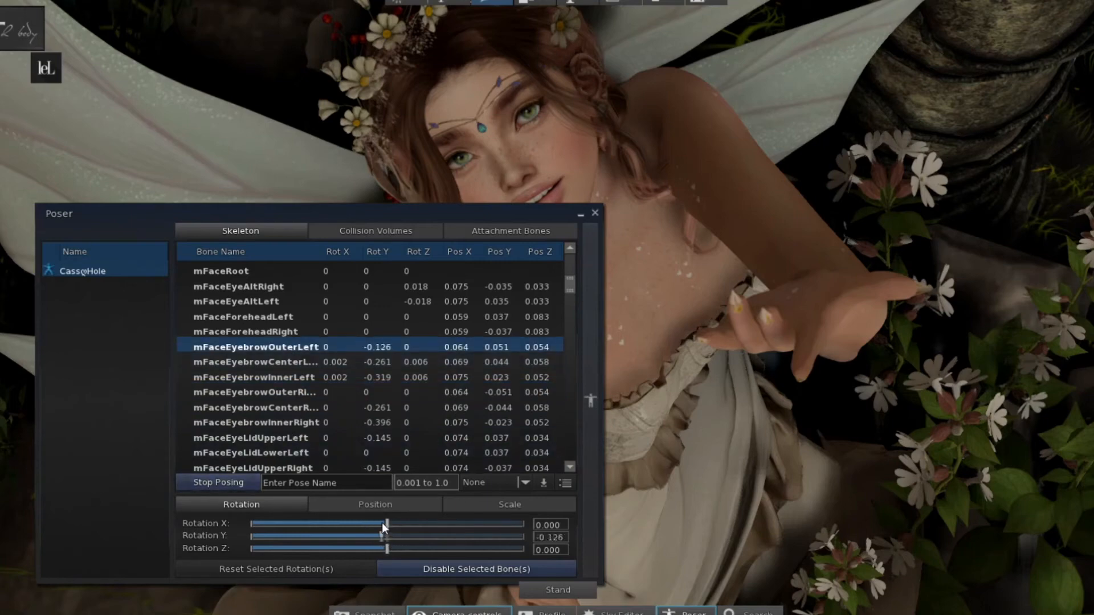
pyautogui.click(262, 391)
pyautogui.moveTo(383, 538); pyautogui.dragTo(374, 531)
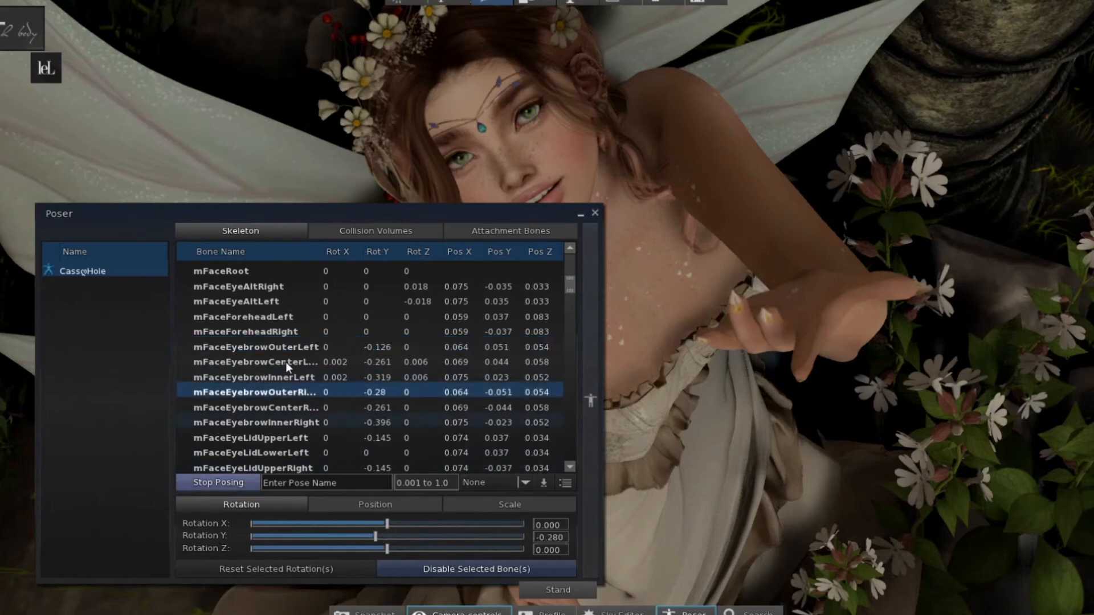
# Try rotating the mFaceForeheadRight bone and reset its rotation.
pyautogui.scroll(4, 279, 359)
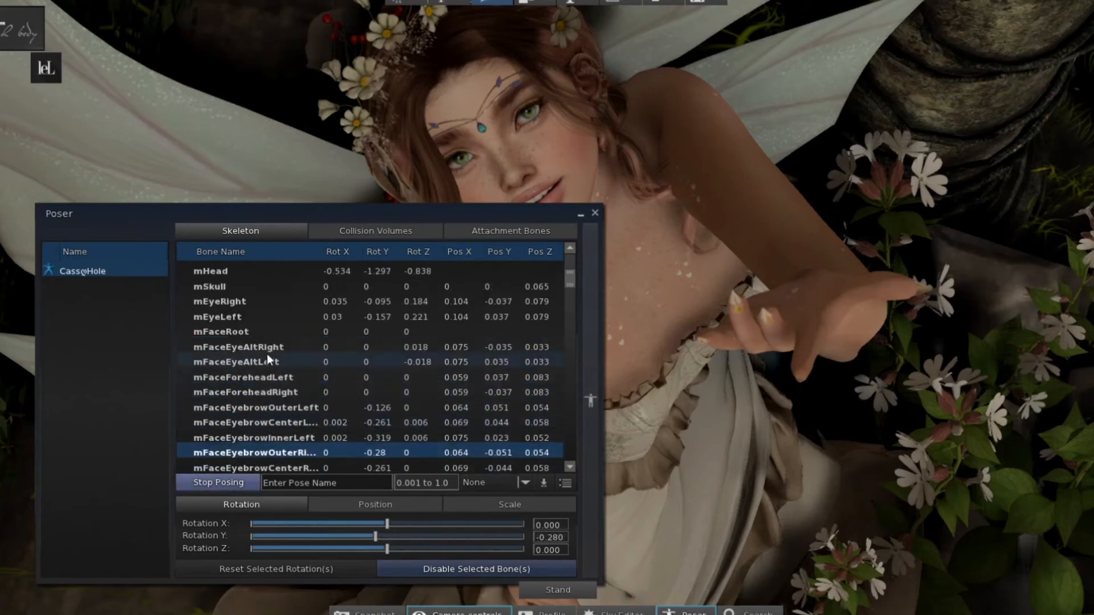
pyautogui.click(285, 392)
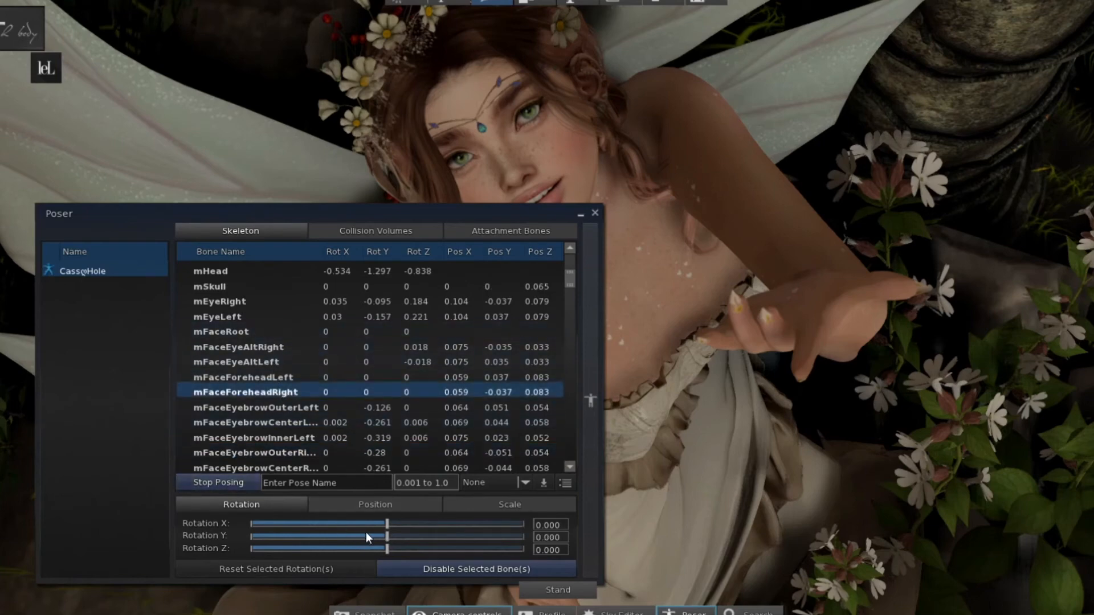
pyautogui.moveTo(386, 538); pyautogui.dragTo(380, 539)
pyautogui.moveTo(378, 536); pyautogui.dragTo(395, 522)
pyautogui.click(349, 567)
# Try rotating the mFaceNoseCenter bone to Y -3.142 and reset its rotation.
pyautogui.scroll(-3, 285, 422)
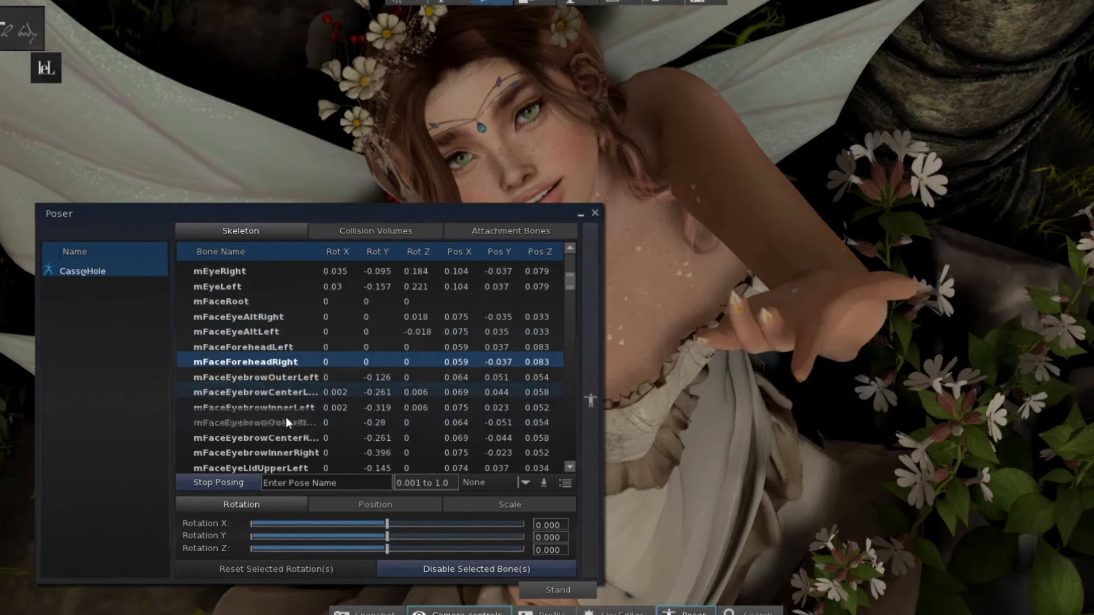
pyautogui.scroll(-7, 290, 425)
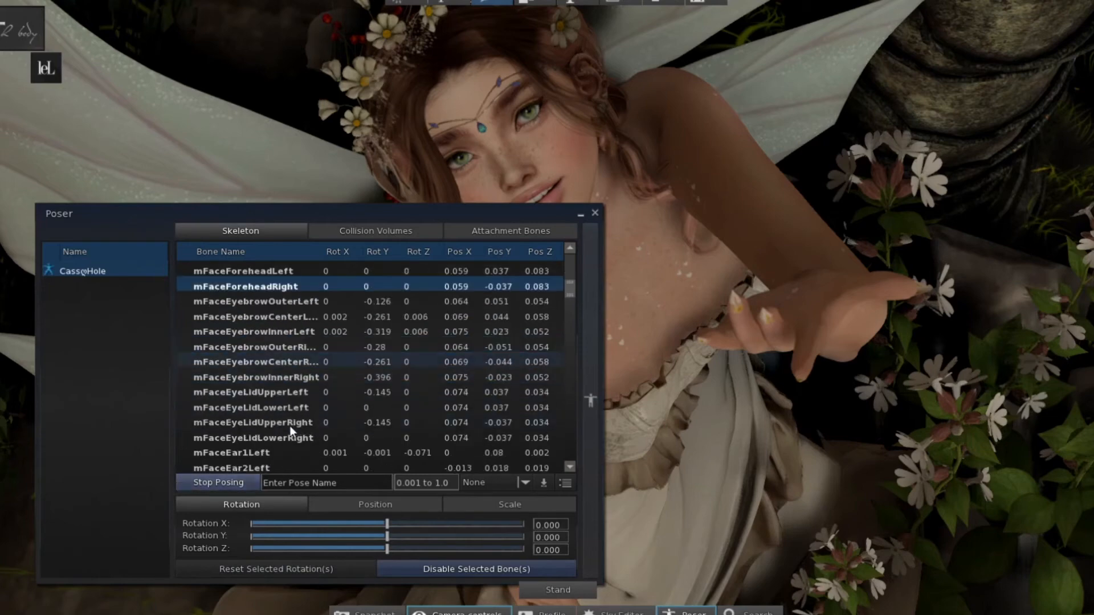
pyautogui.scroll(11, 264, 398)
pyautogui.scroll(-15, 264, 401)
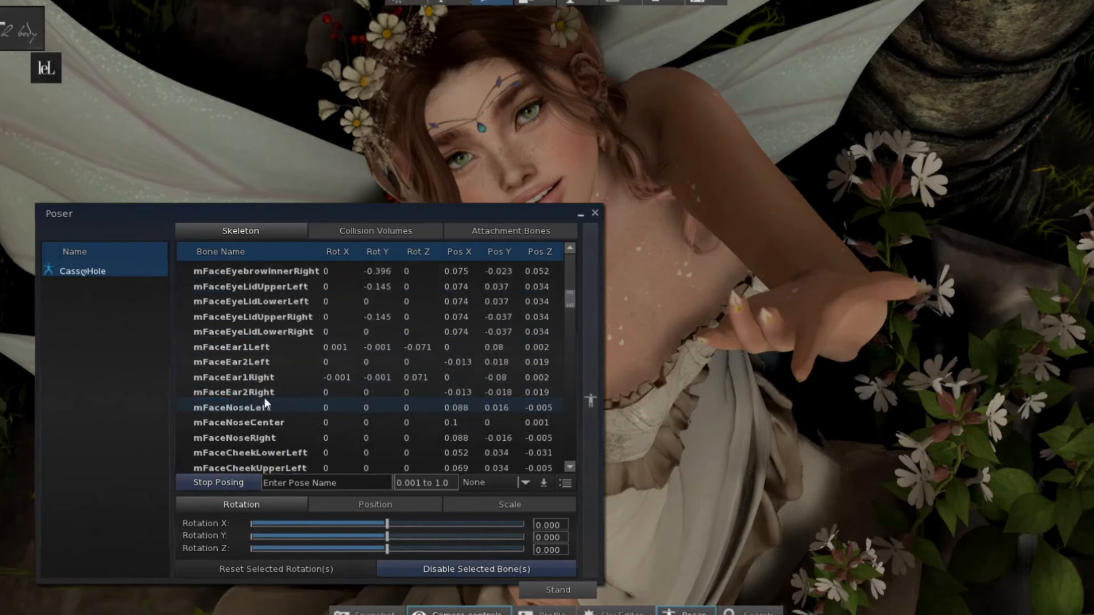
pyautogui.click(258, 422)
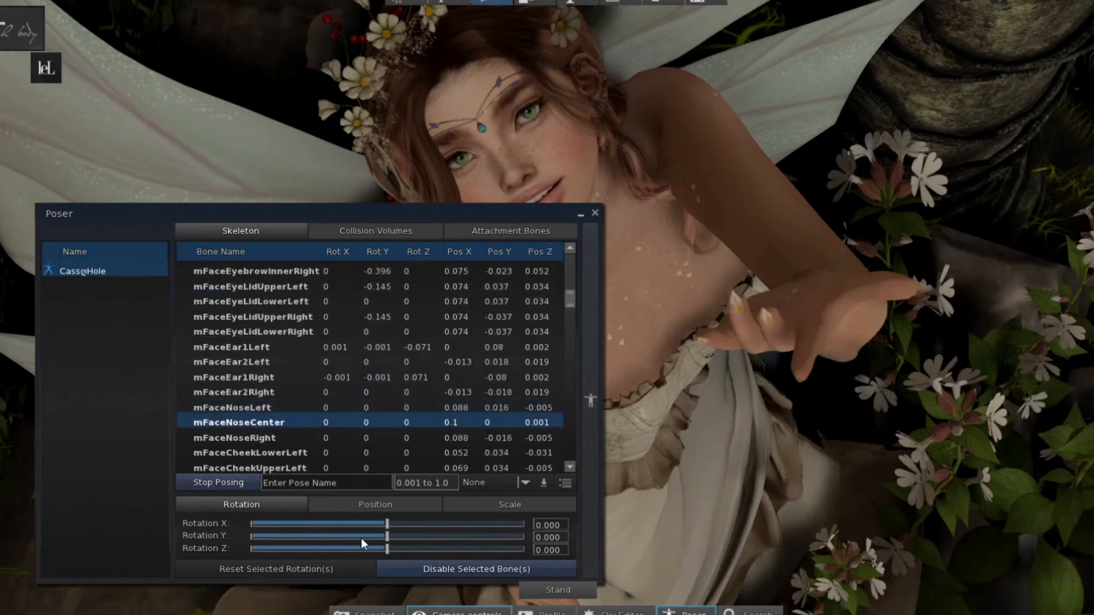
pyautogui.moveTo(385, 539); pyautogui.dragTo(220, 508)
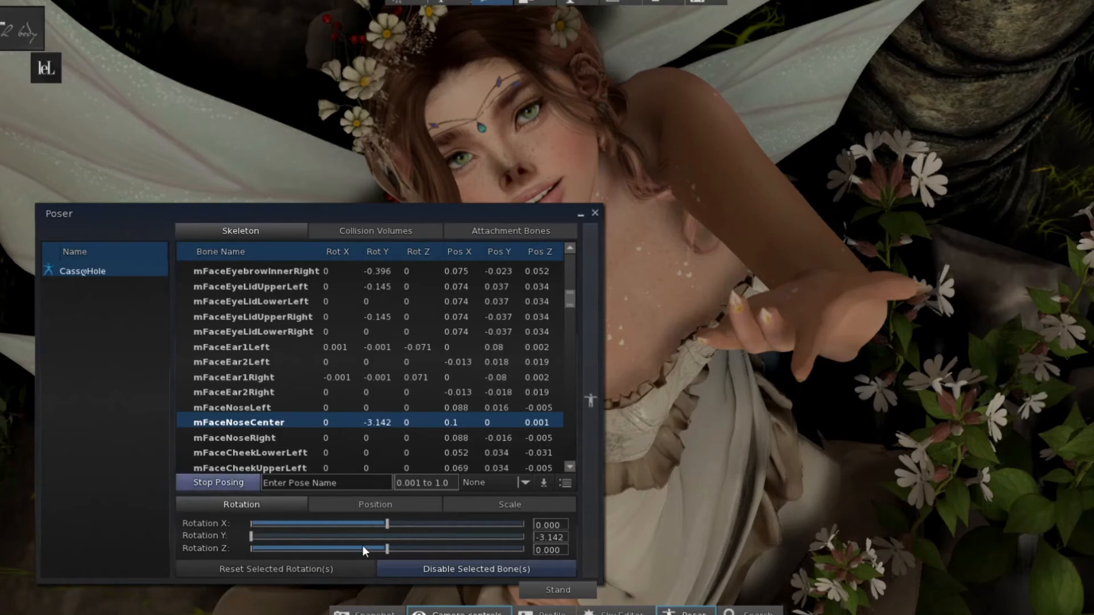
pyautogui.click(322, 567)
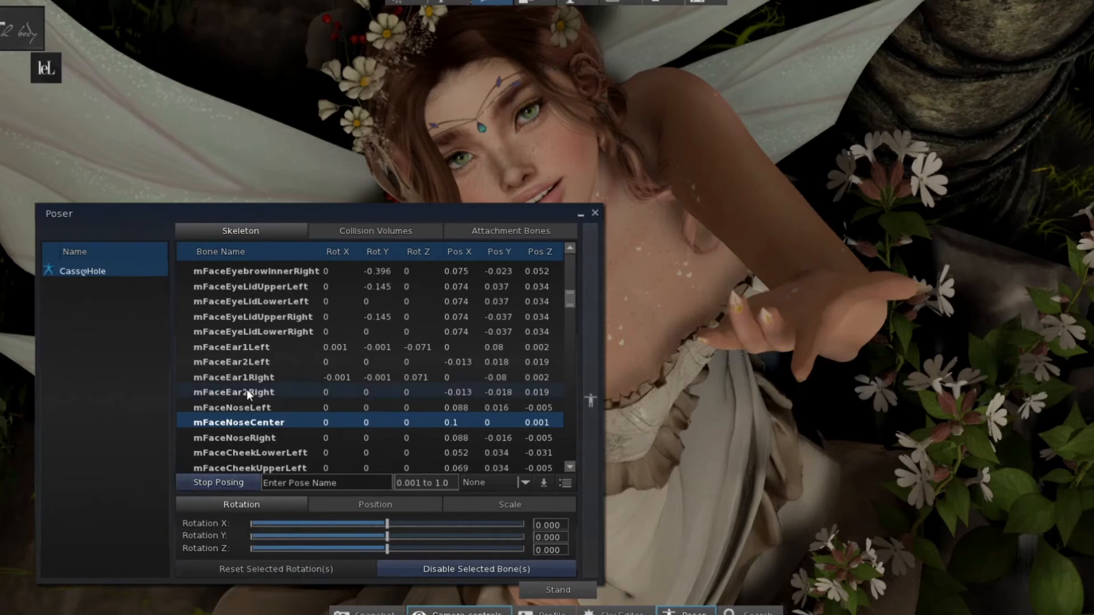
# Rotate the mFaceForeheadCenter bone to about X 0.164, Y -0.570 and Z 0.203.
pyautogui.scroll(-3, 248, 389)
pyautogui.scroll(-1, 248, 388)
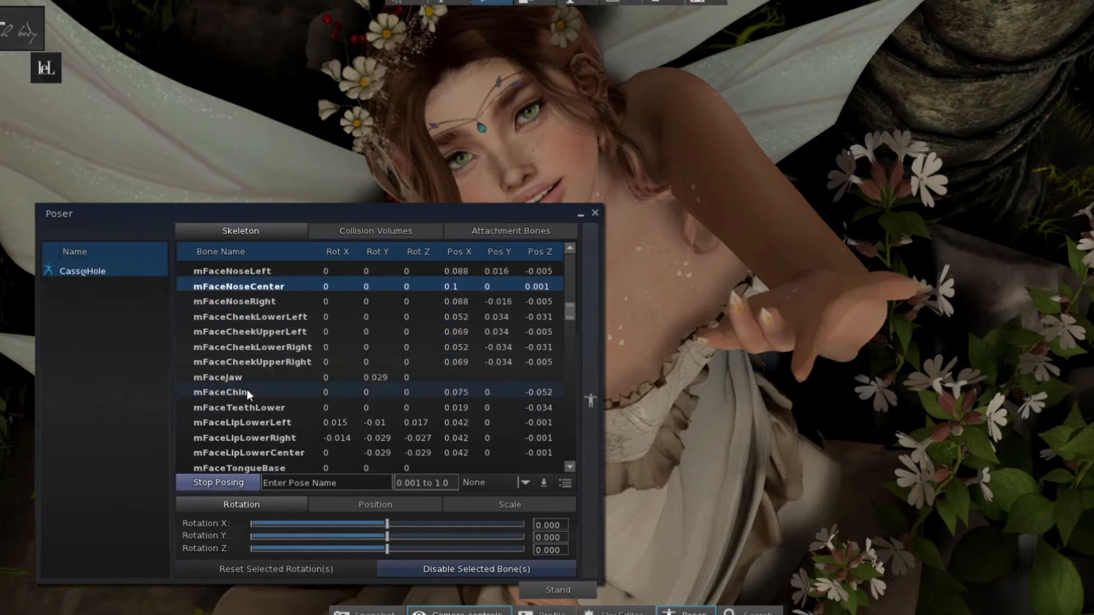
pyautogui.scroll(-3, 247, 392)
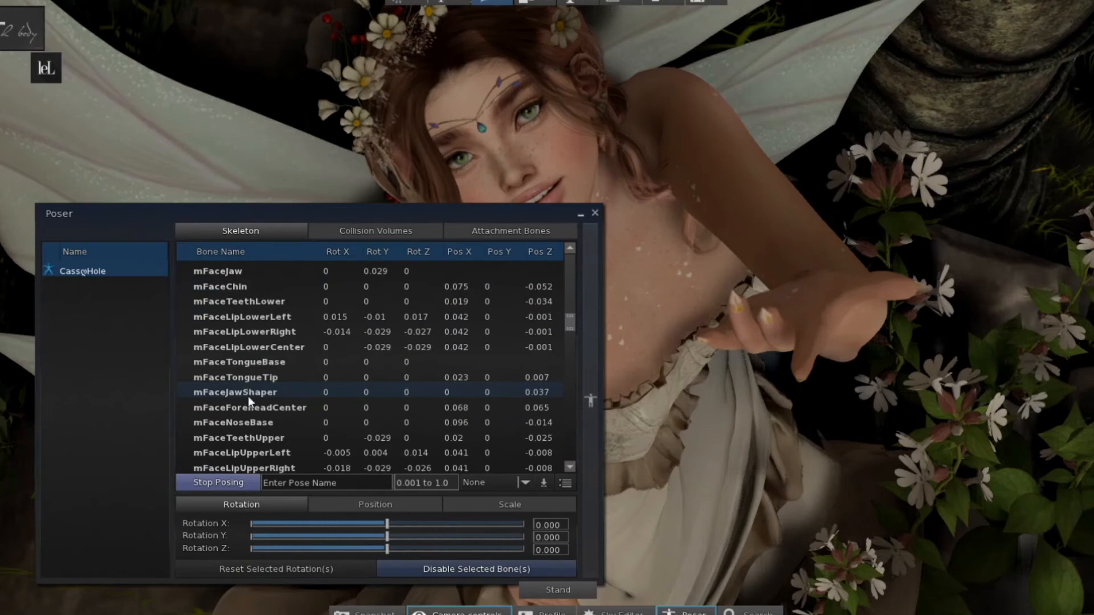
pyautogui.click(254, 406)
pyautogui.moveTo(388, 538)
pyautogui.mouseDown()
pyautogui.moveTo(423, 538)
pyautogui.moveTo(329, 523)
pyautogui.moveTo(395, 523)
pyautogui.moveTo(375, 548)
pyautogui.moveTo(395, 549)
pyautogui.mouseUp()
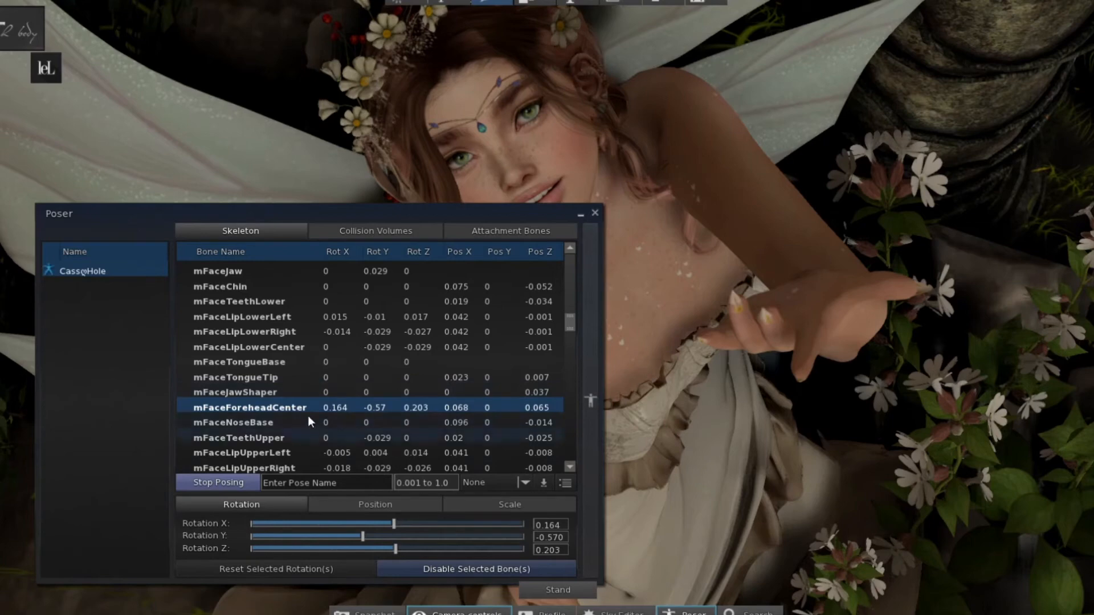
# Turn the left eye by setting mEyeLeft's Rotation Y to about -0.184 and Rotation Z to about 0.087.
pyautogui.scroll(2, 309, 418)
pyautogui.scroll(3, 308, 423)
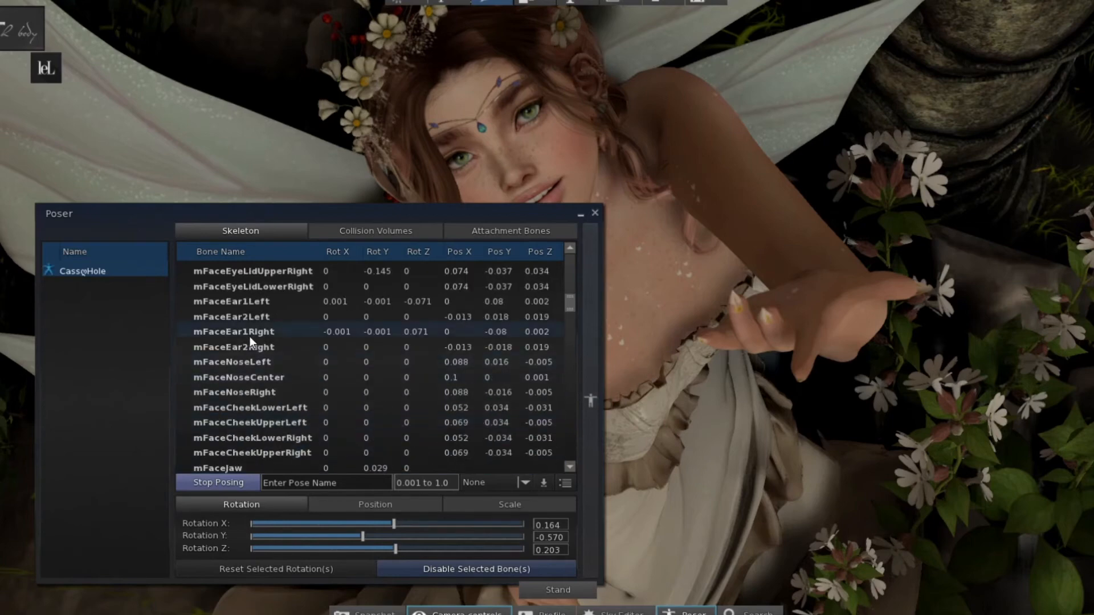
pyautogui.scroll(6, 247, 295)
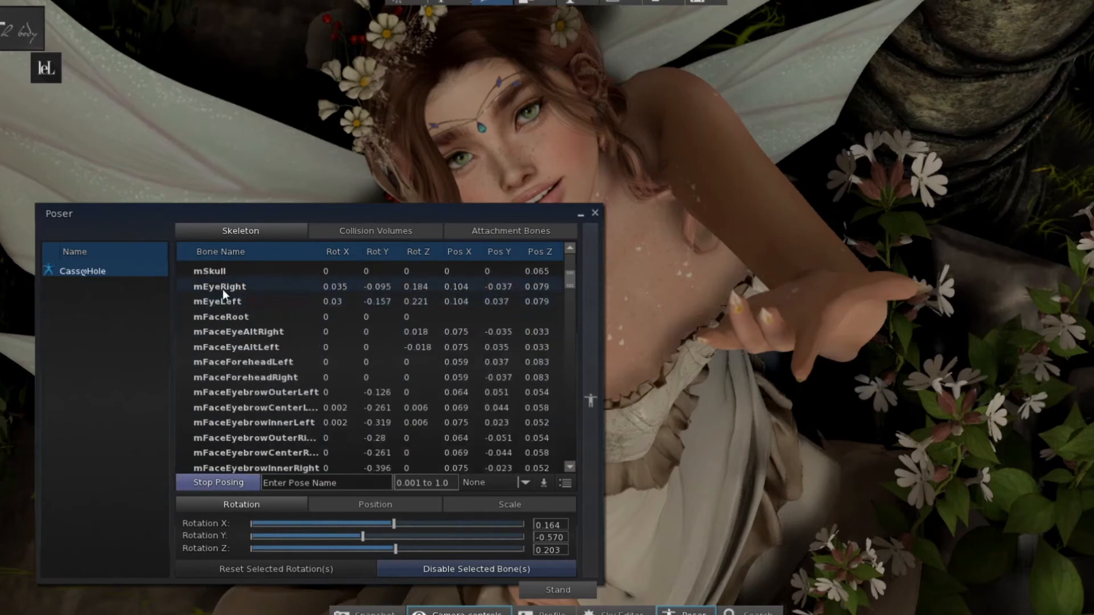
pyautogui.click(231, 302)
pyautogui.moveTo(396, 549); pyautogui.dragTo(381, 537)
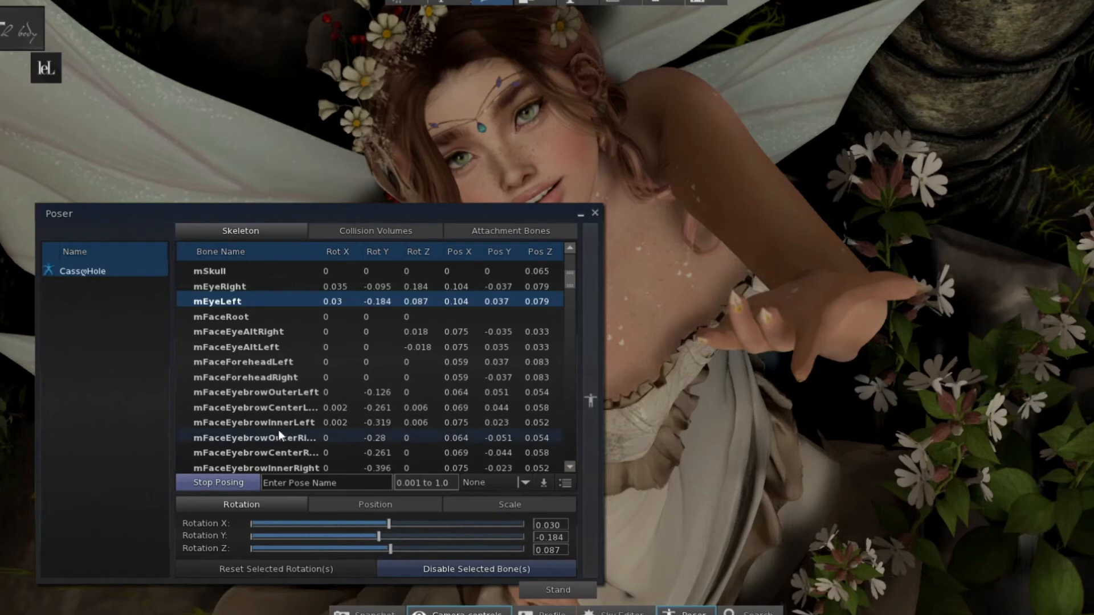
# Set Rotation Y of the lower eyelid bones to about -0.126 for the left and -0.068 for the right.
pyautogui.scroll(-2, 286, 447)
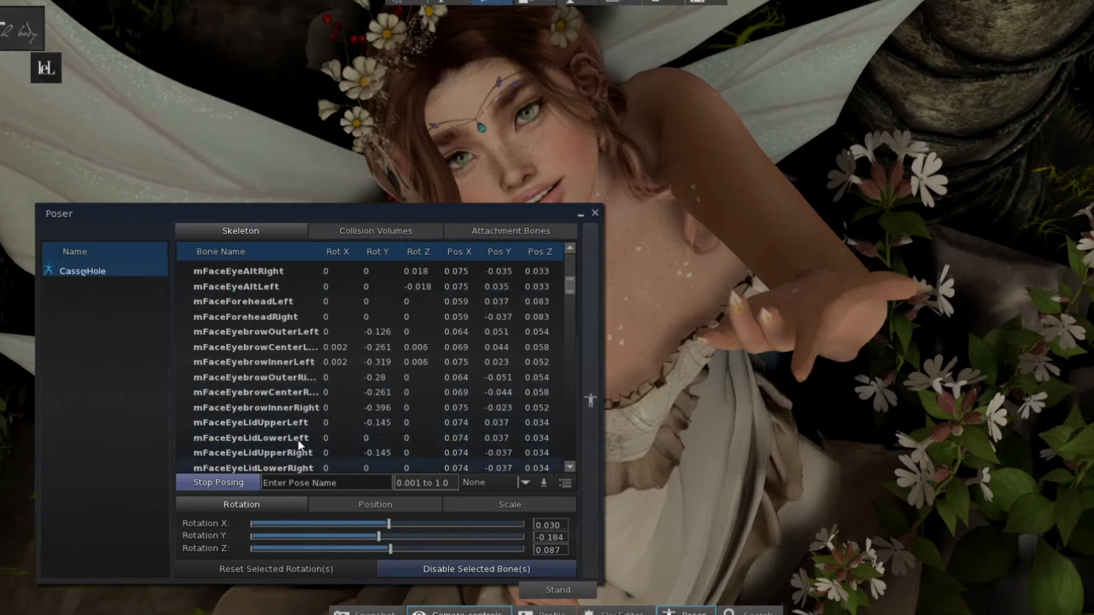
pyautogui.click(299, 440)
pyautogui.moveTo(384, 535); pyautogui.dragTo(382, 532)
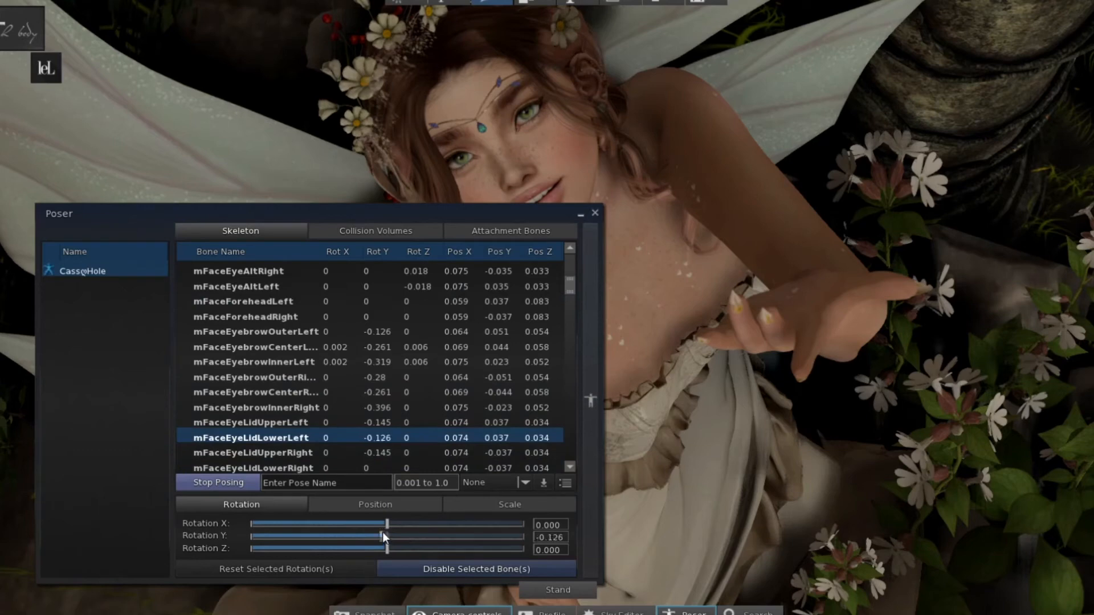
pyautogui.click(294, 465)
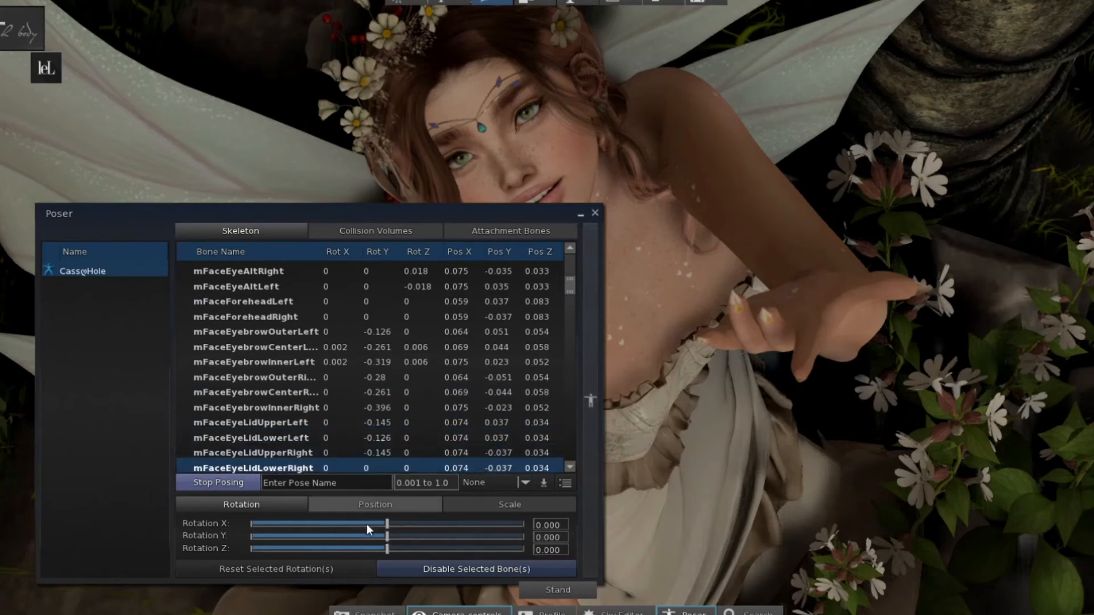
pyautogui.moveTo(385, 536); pyautogui.dragTo(385, 533)
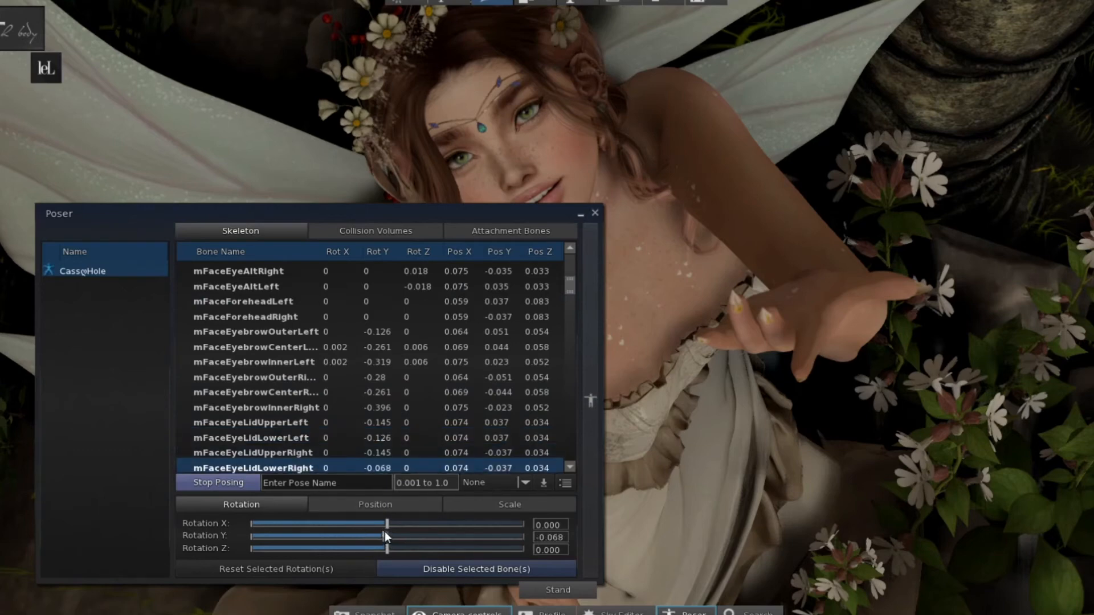
# Set Rotation Y of the mFaceLipUpperRight bone to about 0.029.
pyautogui.scroll(-4, 412, 371)
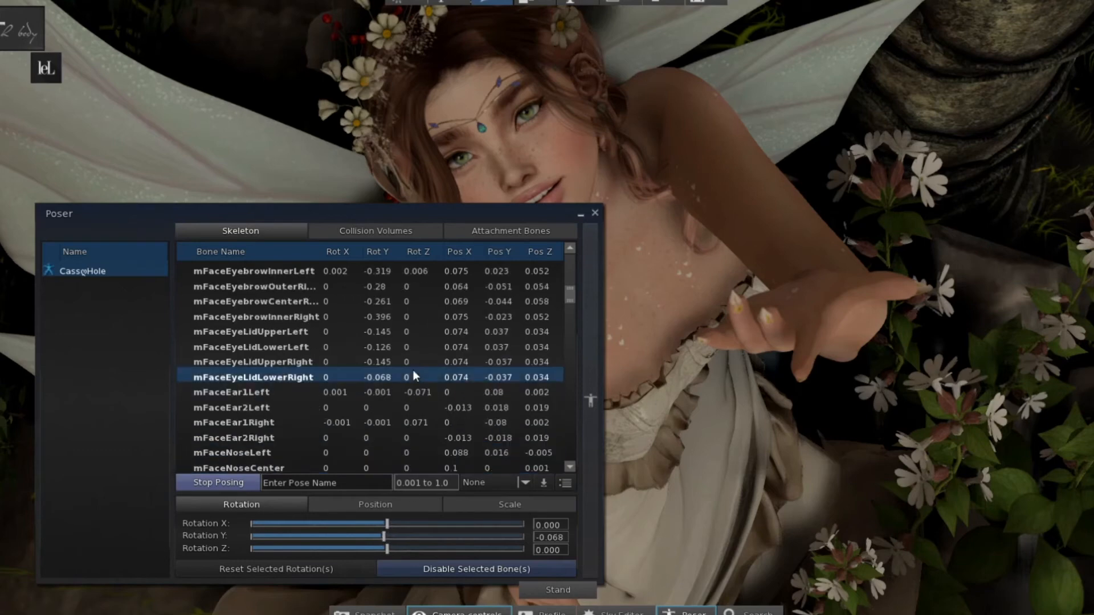
pyautogui.moveTo(353, 243); pyautogui.dragTo(908, 162)
pyautogui.scroll(-4, 945, 389)
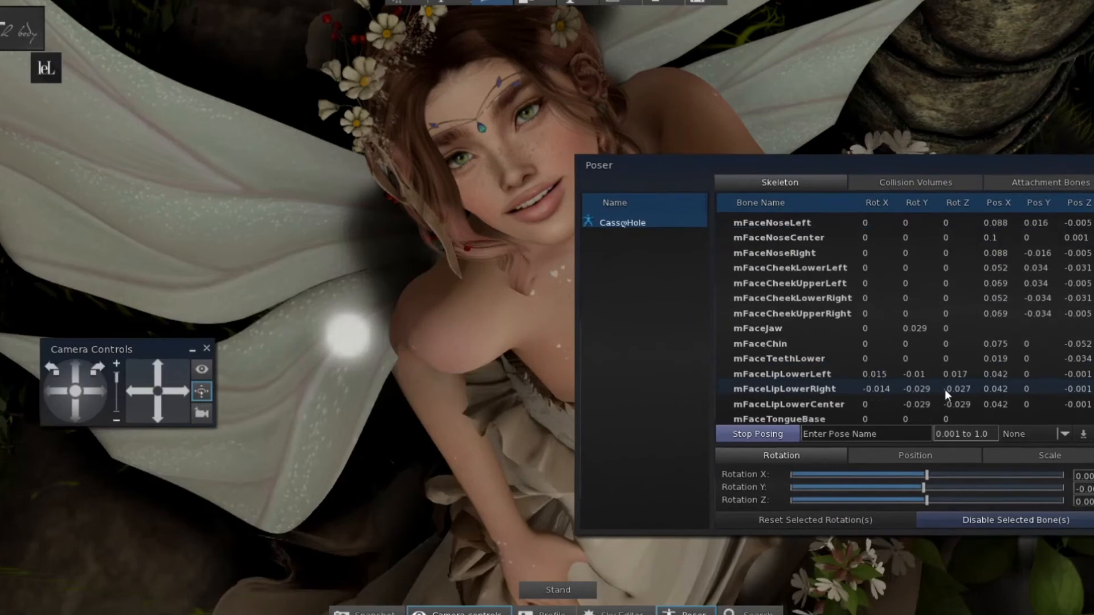
pyautogui.scroll(-1, 843, 388)
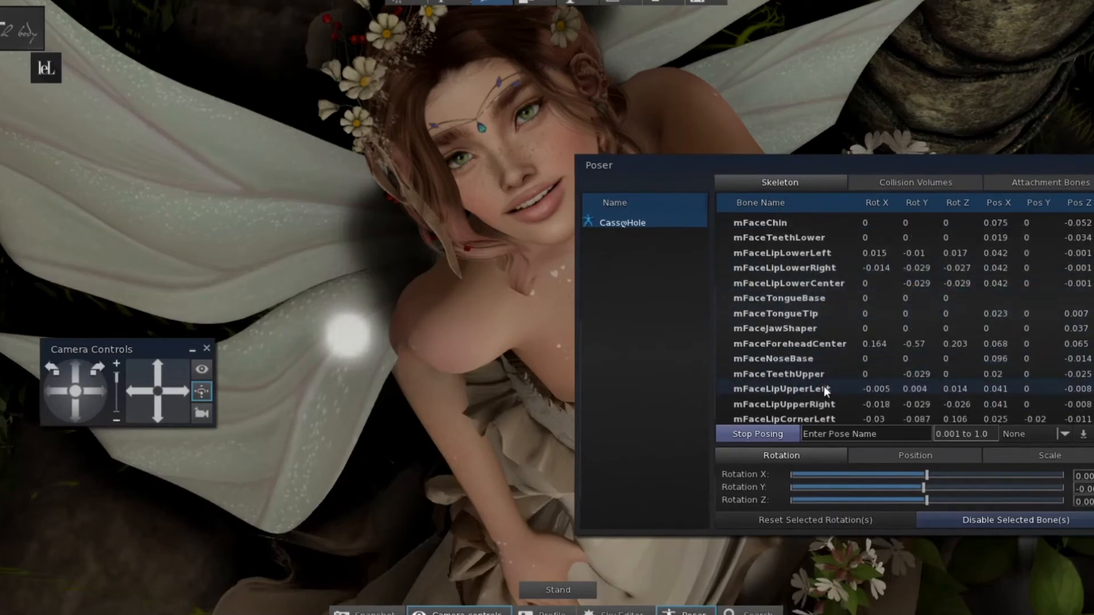
pyautogui.scroll(-1, 823, 385)
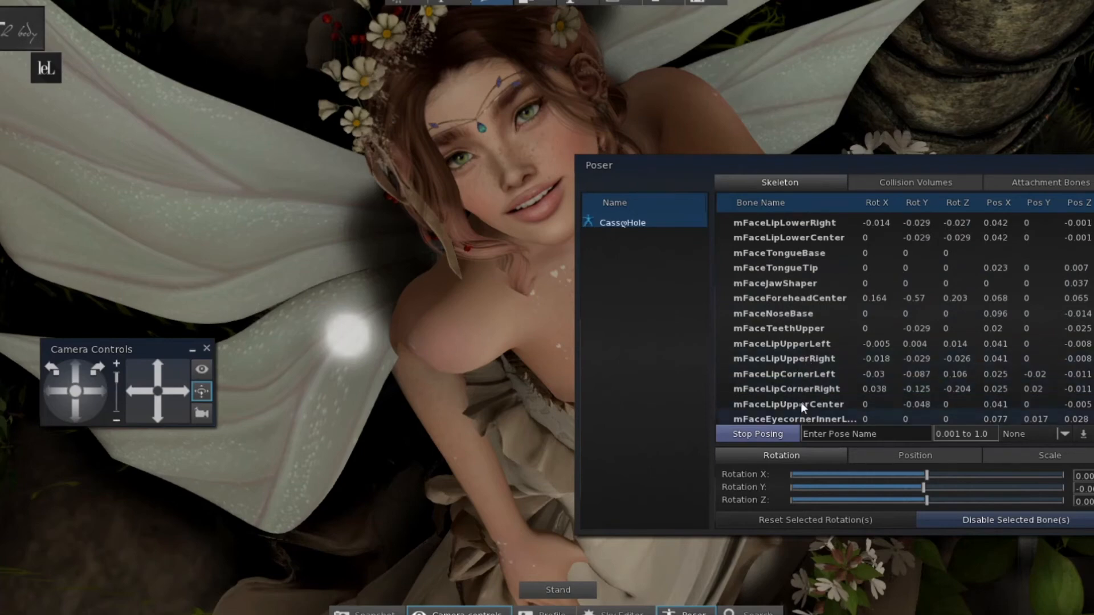
pyautogui.click(816, 358)
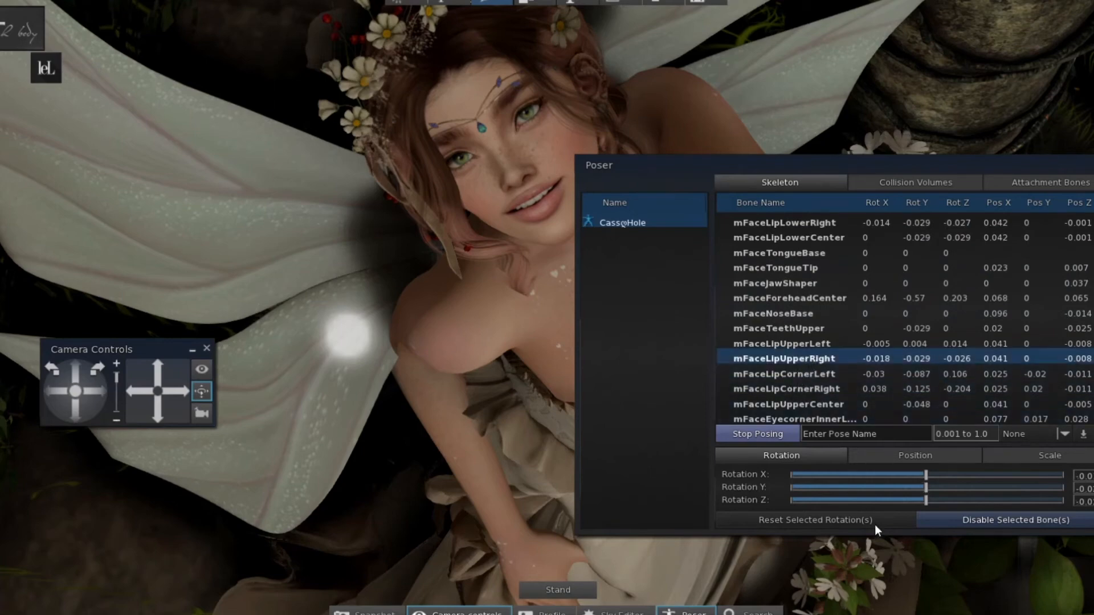
pyautogui.moveTo(928, 486); pyautogui.dragTo(929, 486)
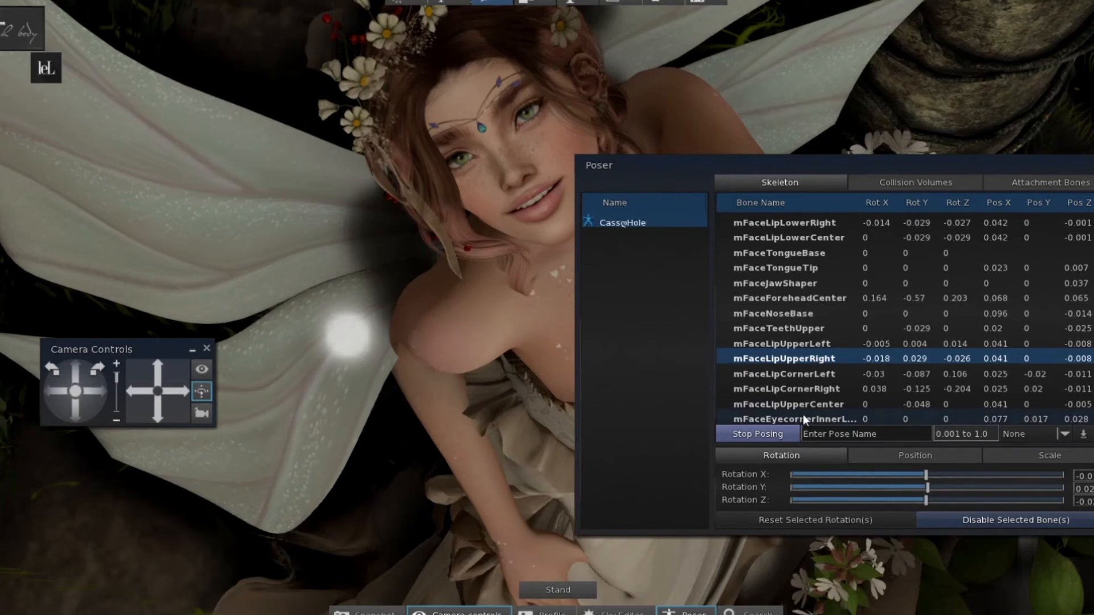
# Rotate the mFaceLipCornerLeft bone to about X 0.029 and Z 0.145, and close the Poser window.
pyautogui.press('F9')
pyautogui.moveTo(761, 159); pyautogui.dragTo(95, 63)
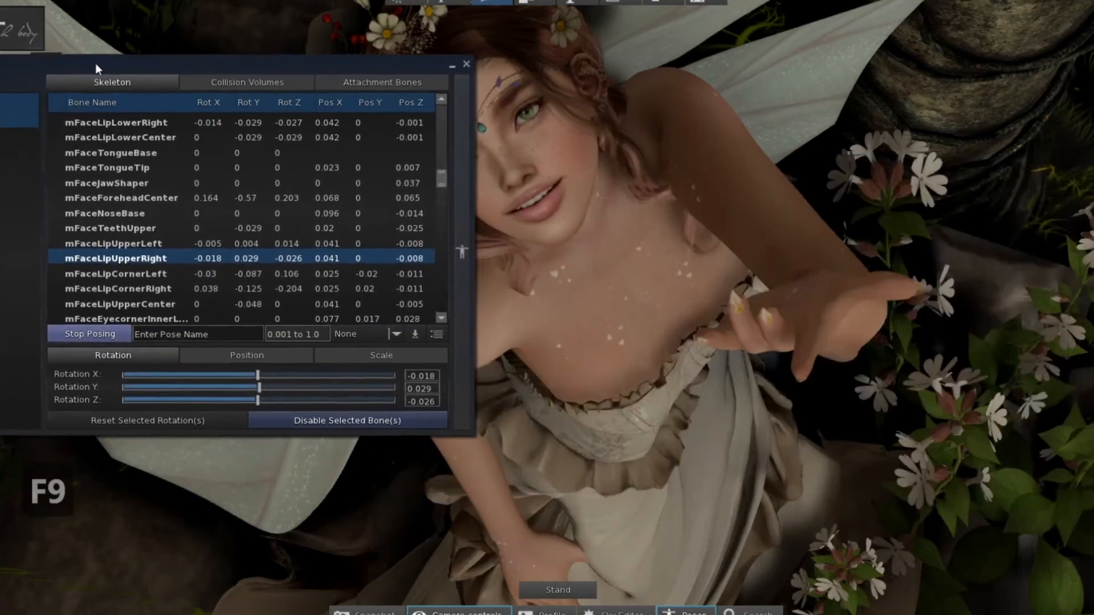
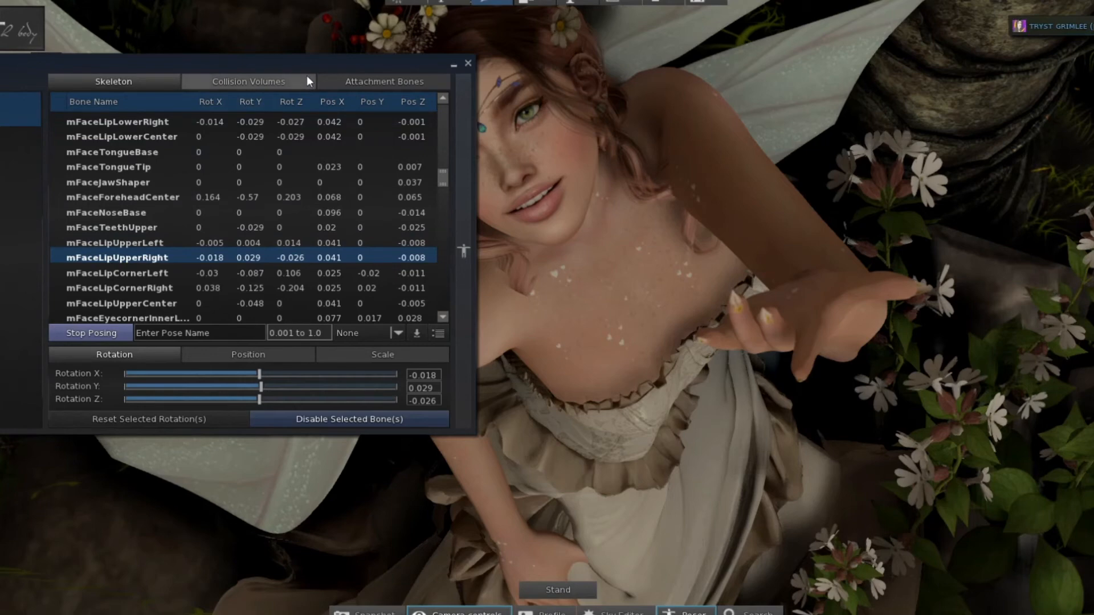
pyautogui.moveTo(308, 69); pyautogui.dragTo(242, 79)
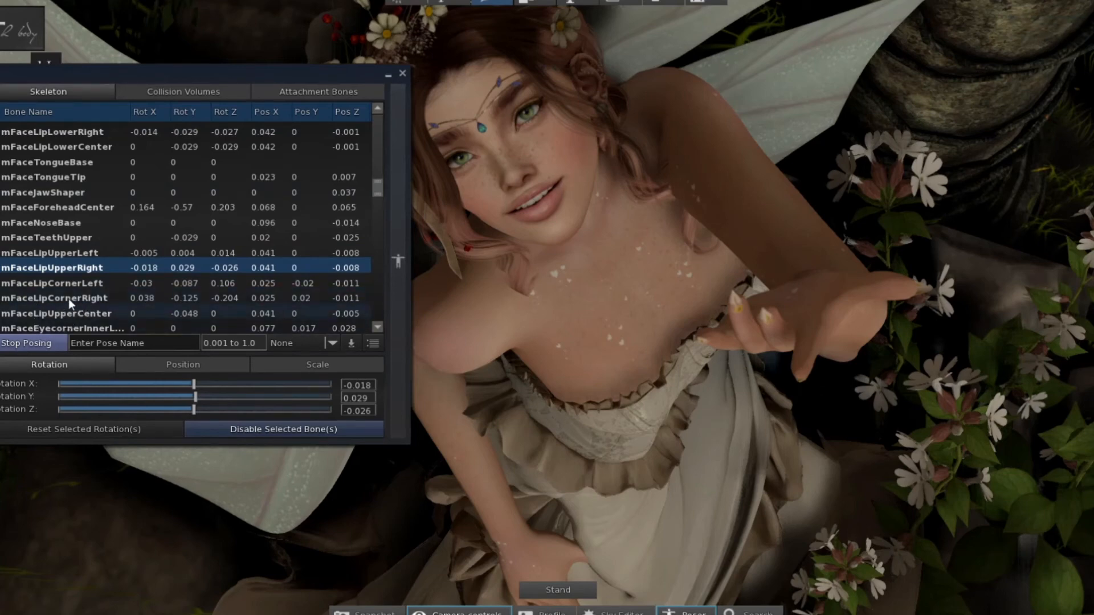
pyautogui.click(75, 296)
pyautogui.click(98, 280)
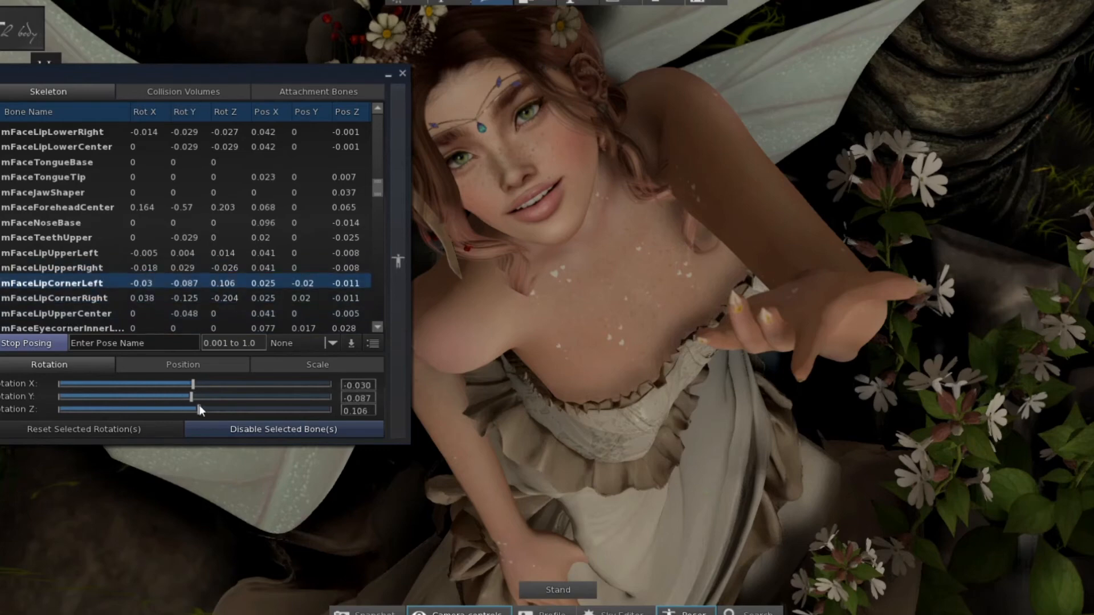
pyautogui.moveTo(194, 384); pyautogui.dragTo(200, 405)
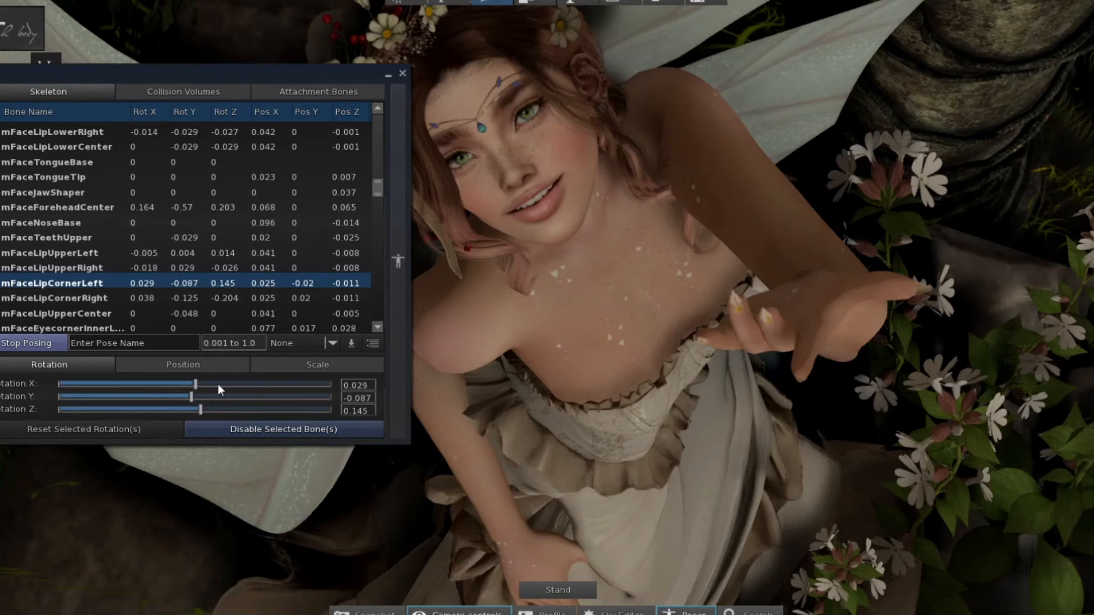
pyautogui.click(403, 74)
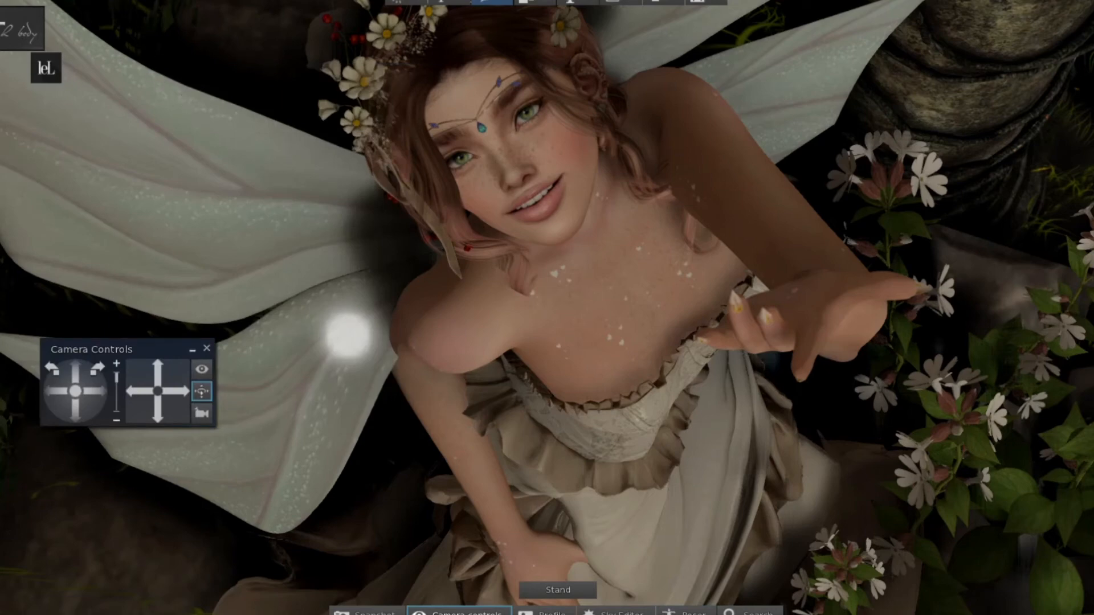
# Open the display preferences and review the memory, quality and avatar physics options.
pyautogui.click(2, 1)
pyautogui.moveTo(60, 12)
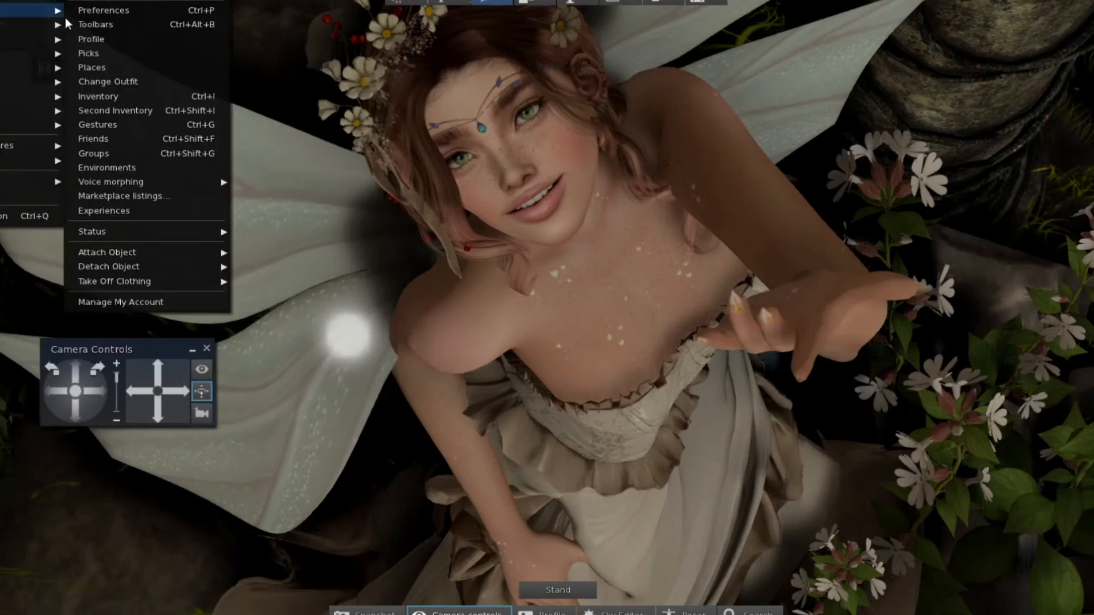
pyautogui.click(104, 10)
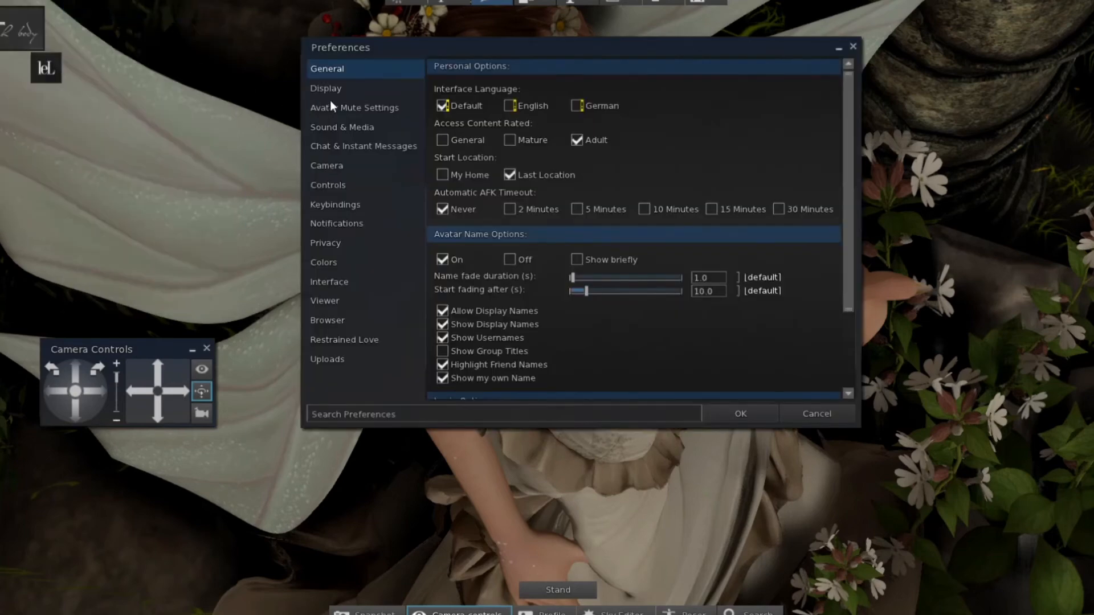
pyautogui.click(345, 89)
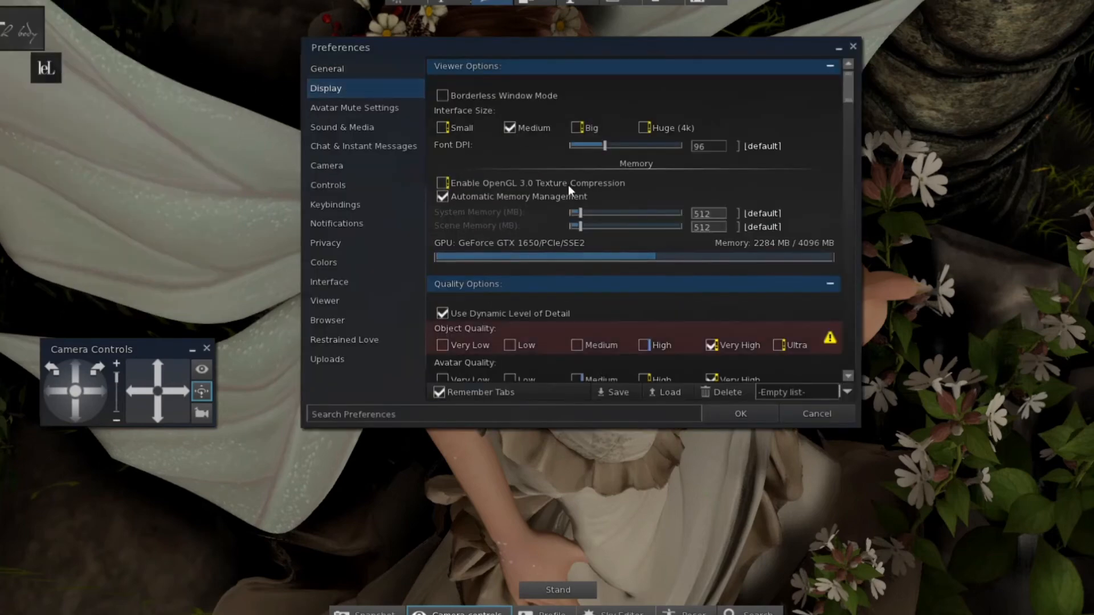
pyautogui.scroll(-1, 568, 184)
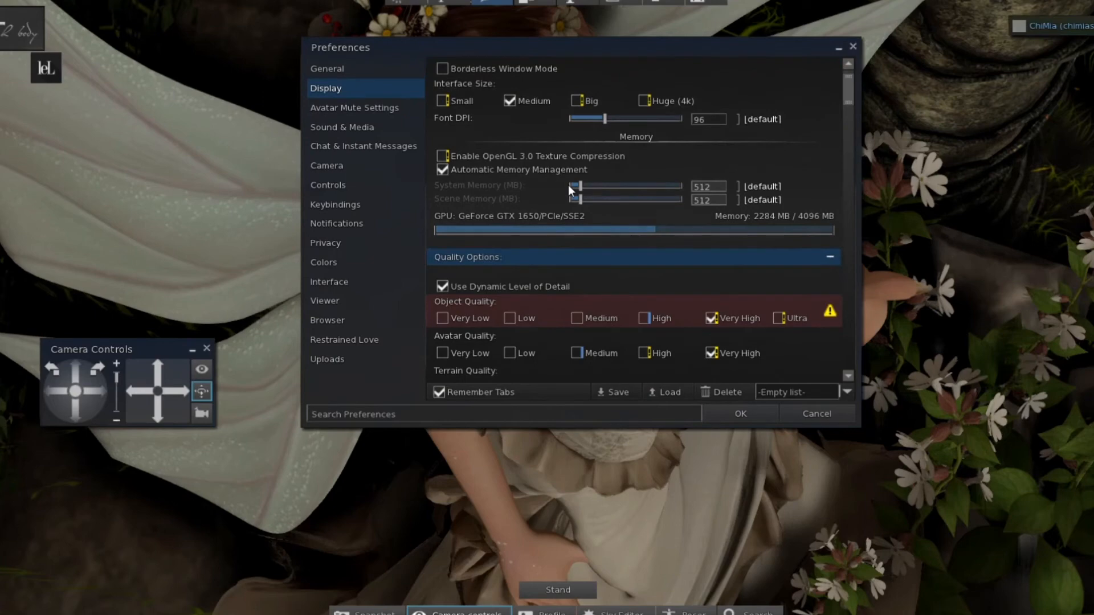
pyautogui.scroll(-1, 568, 185)
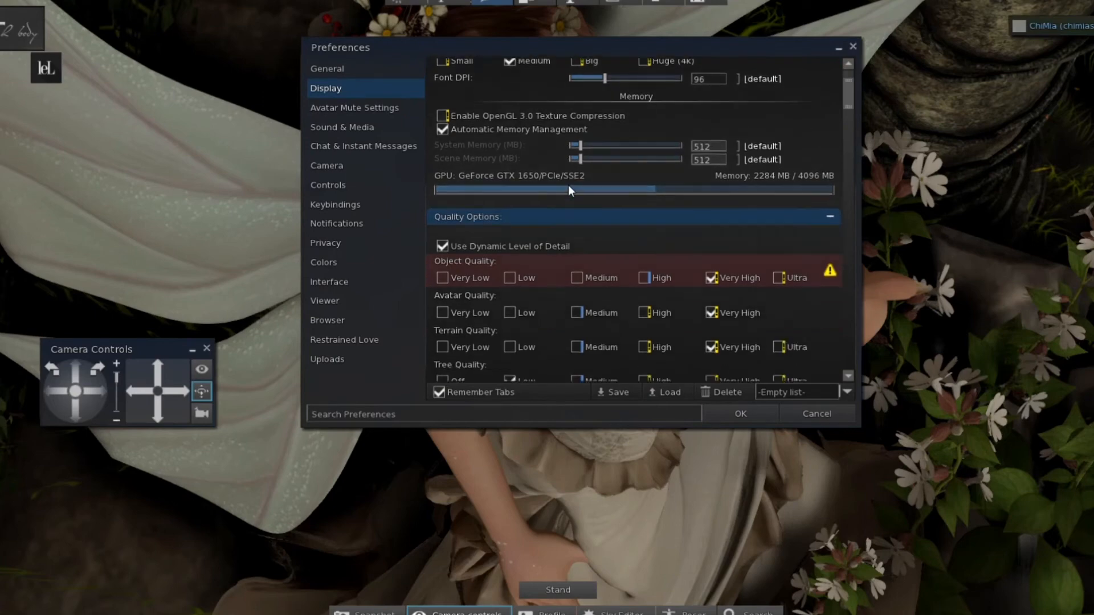
pyautogui.scroll(-2, 568, 184)
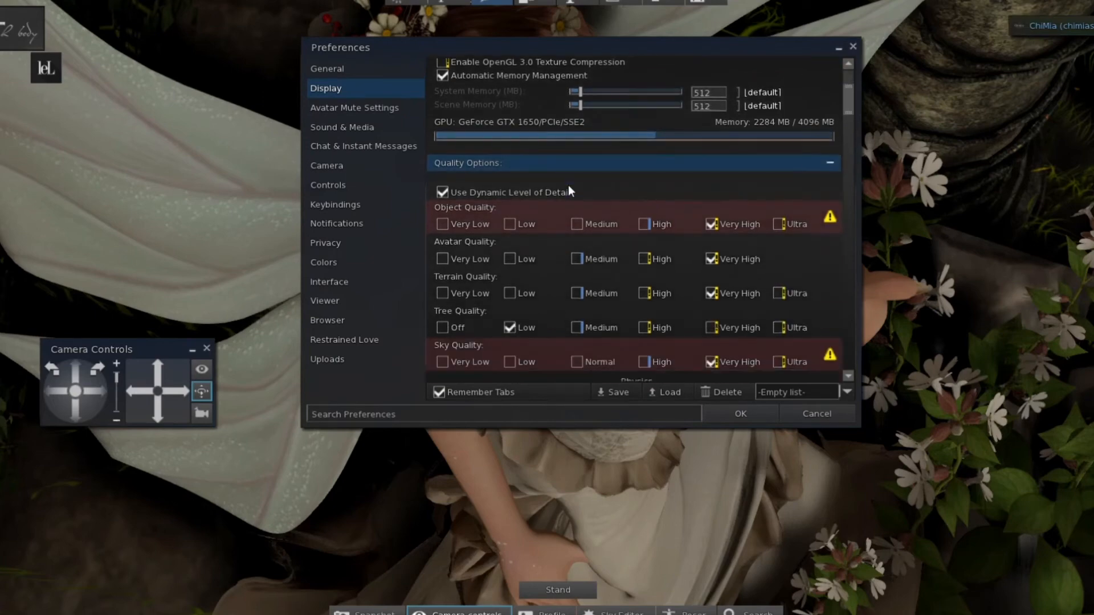
pyautogui.scroll(-1, 568, 184)
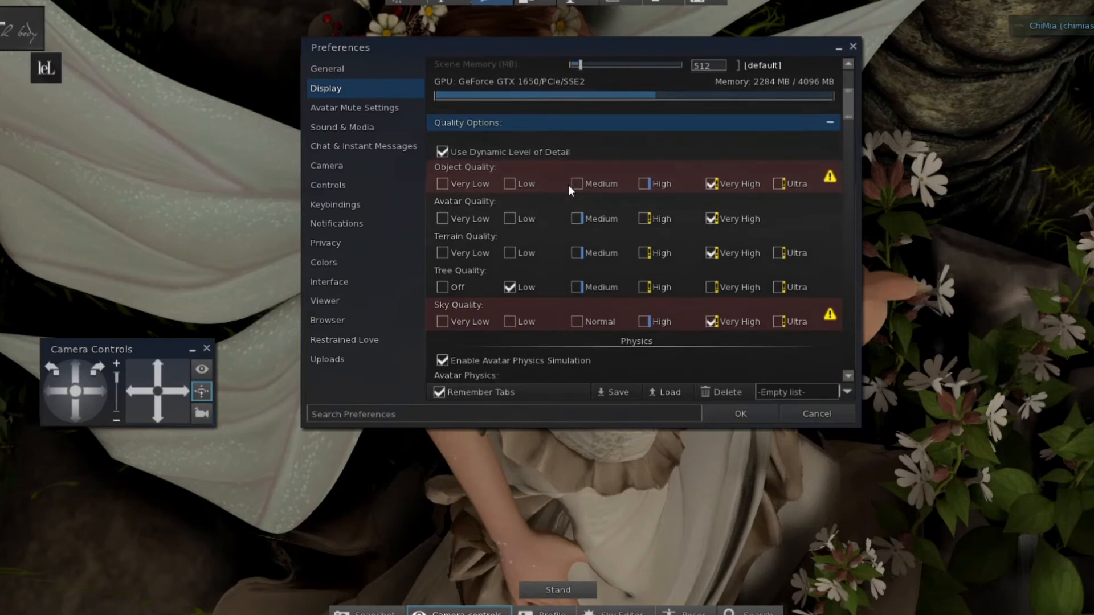
pyautogui.scroll(-1, 568, 184)
pyautogui.scroll(-1, 568, 191)
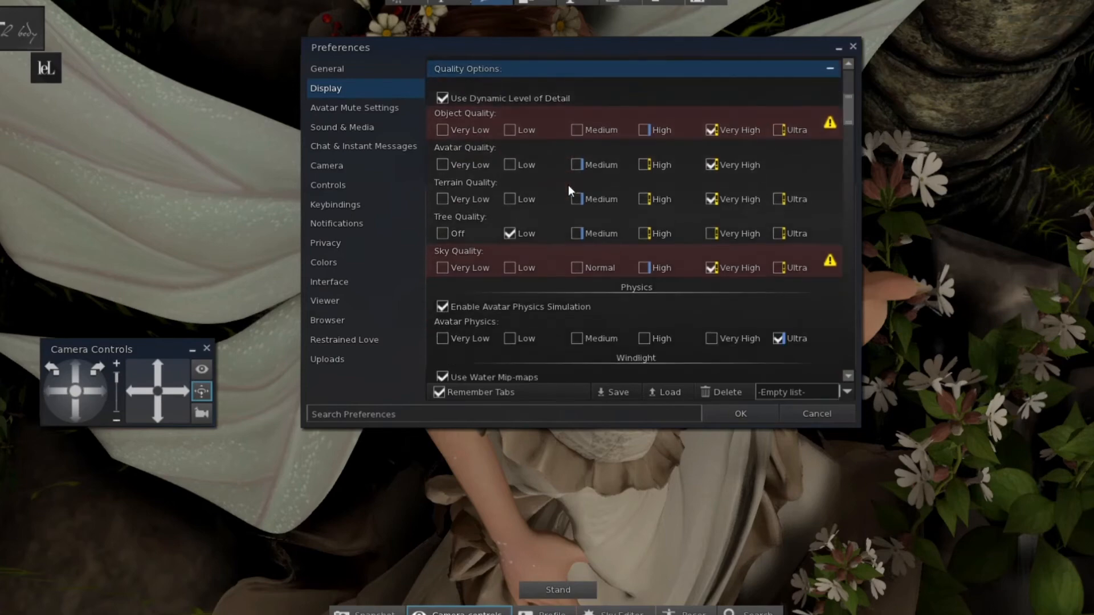
pyautogui.scroll(-4, 569, 185)
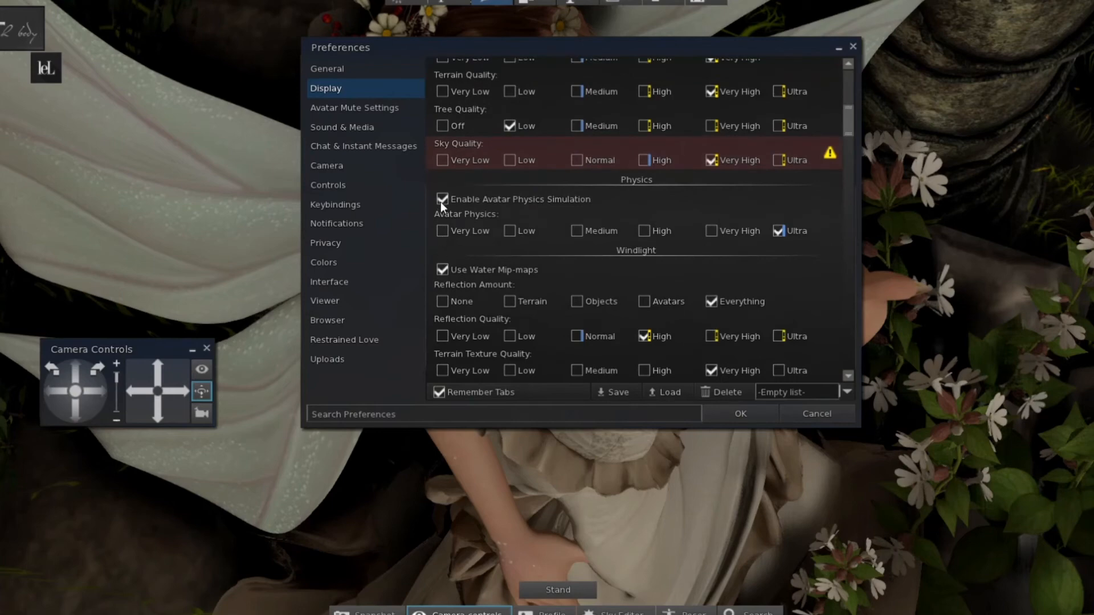
# Review the display preferences for reflections, rendering, visible avatars, glow, luminance and warmth.
pyautogui.scroll(-5, 440, 202)
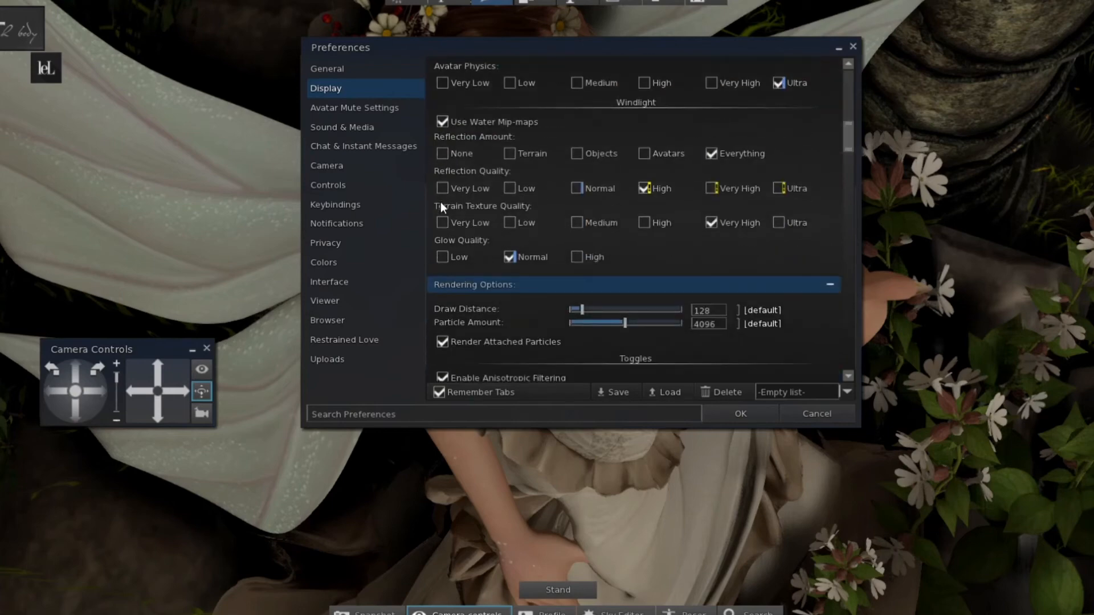
pyautogui.scroll(-2, 439, 202)
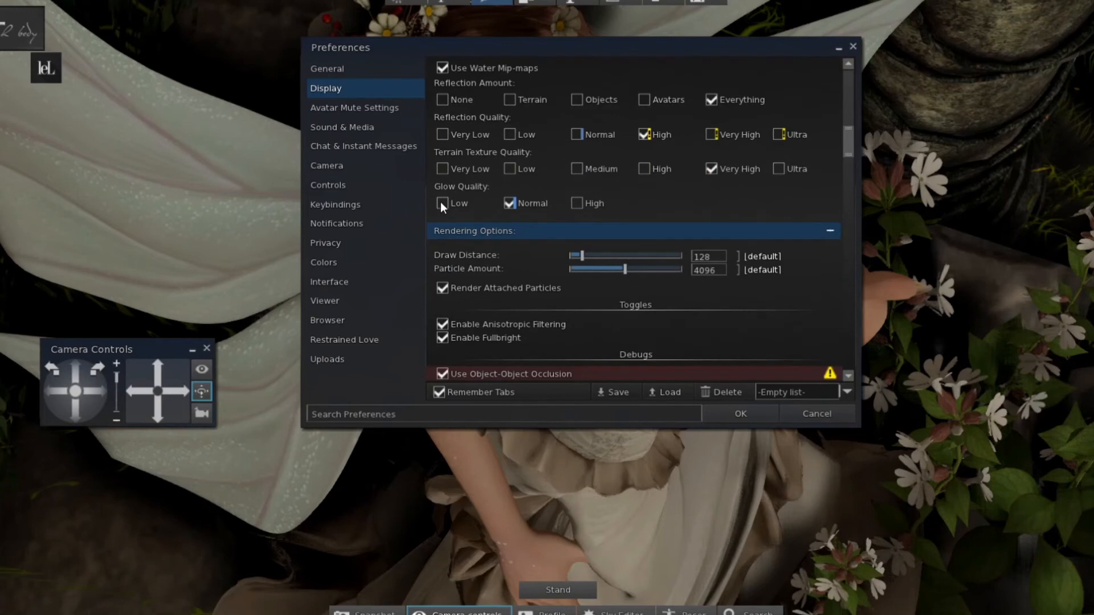
pyautogui.scroll(-3, 440, 202)
pyautogui.scroll(-2, 440, 202)
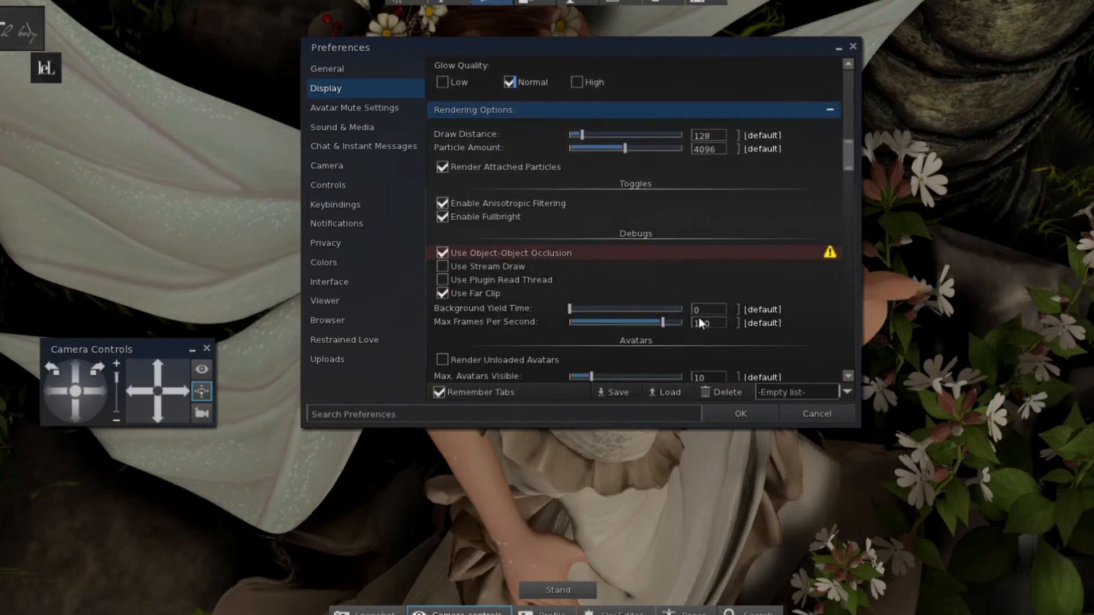
pyautogui.scroll(-7, 631, 339)
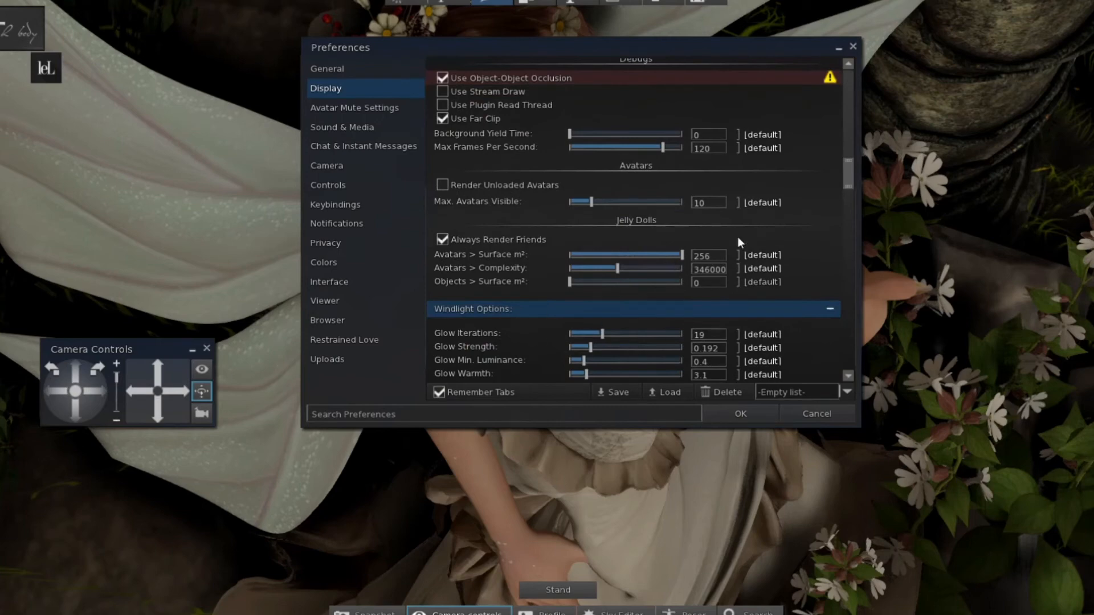
pyautogui.scroll(-3, 545, 325)
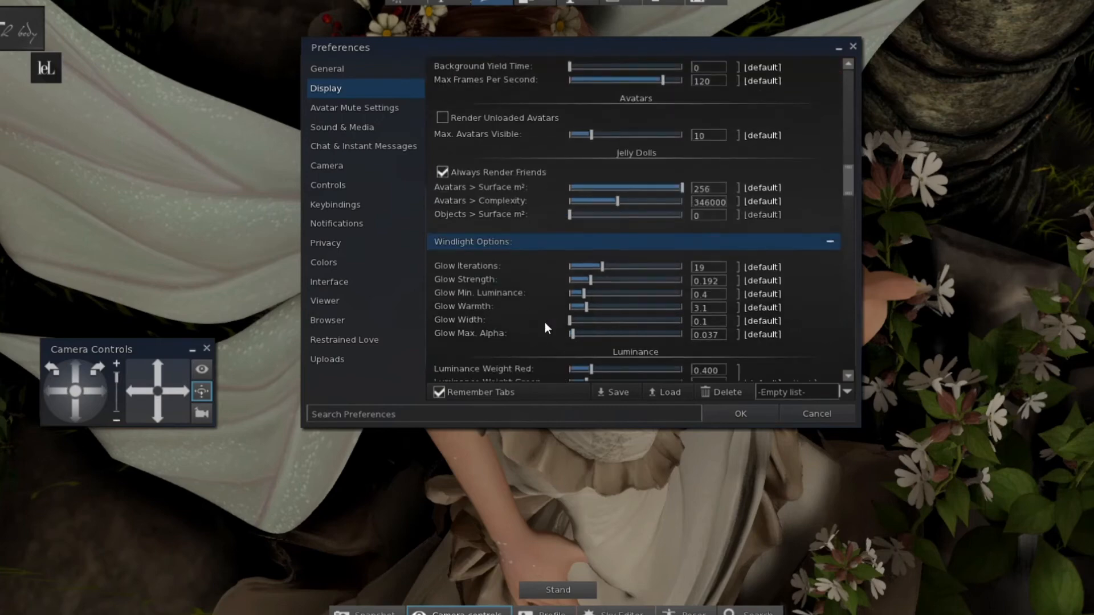
pyautogui.scroll(-3, 545, 324)
pyautogui.scroll(-2, 545, 325)
pyautogui.scroll(-1, 544, 322)
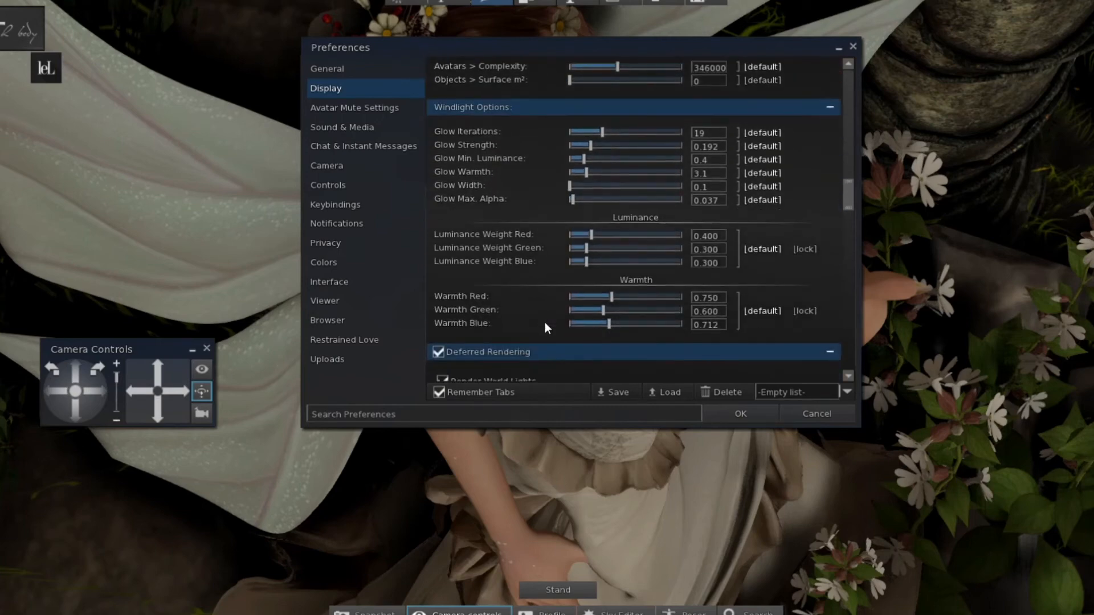
# Examine the deferred rendering, shadow, lighting, ambient occlusion and depth of field settings in the display preferences.
pyautogui.scroll(-3, 544, 322)
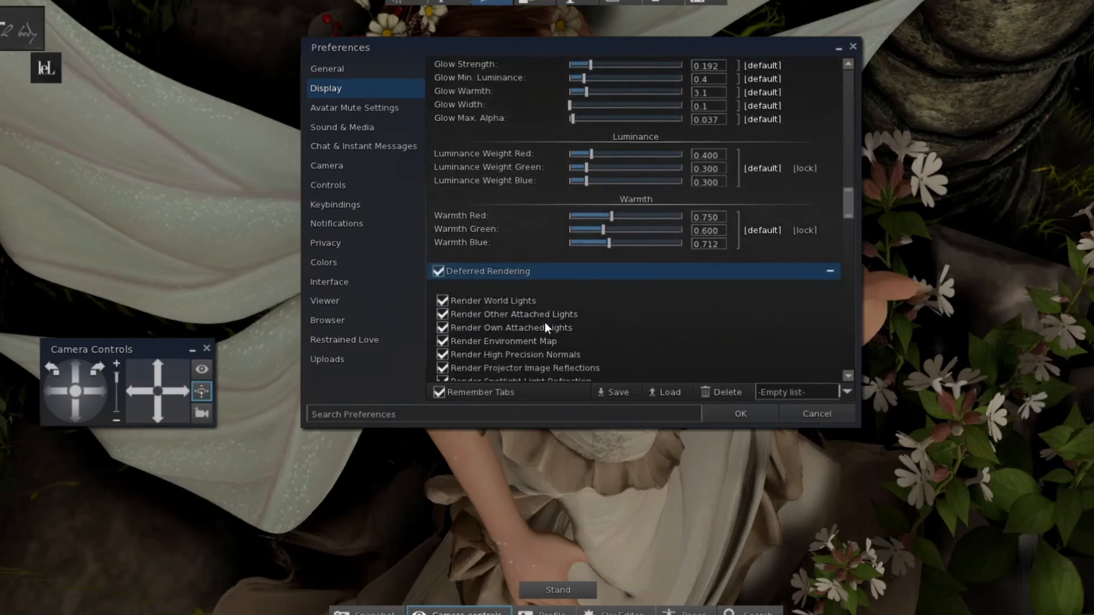
pyautogui.scroll(-2, 544, 322)
pyautogui.scroll(-2, 545, 327)
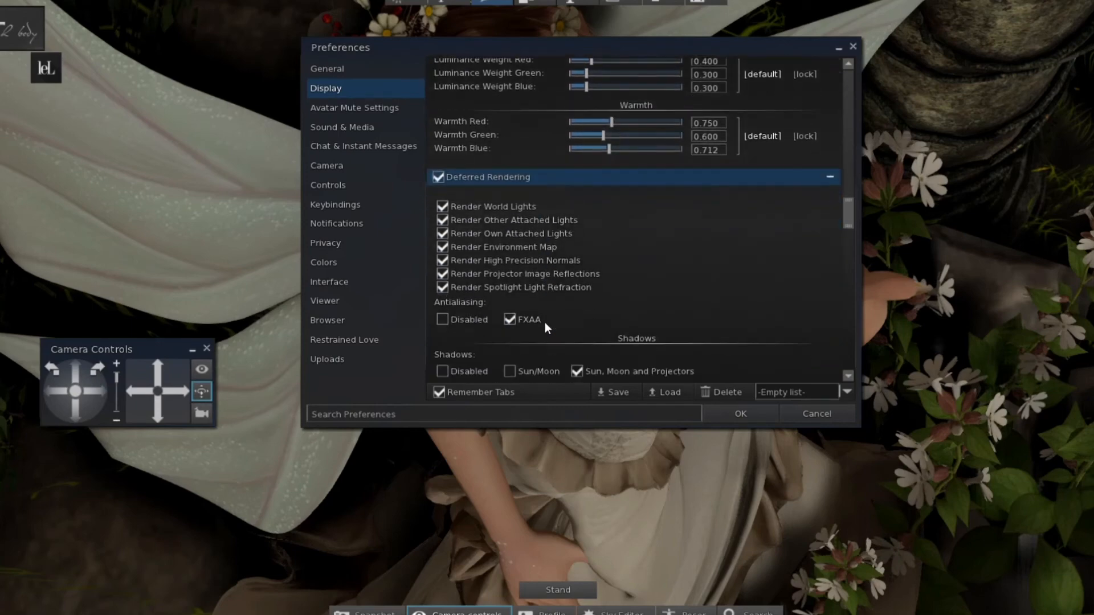
pyautogui.scroll(-4, 546, 327)
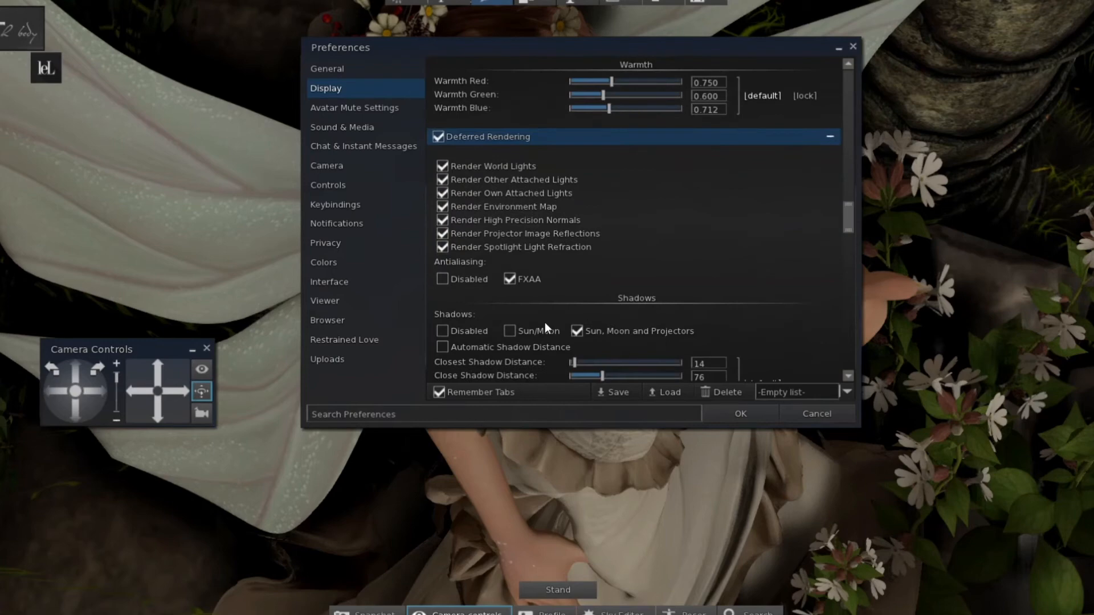
pyautogui.scroll(-4, 545, 324)
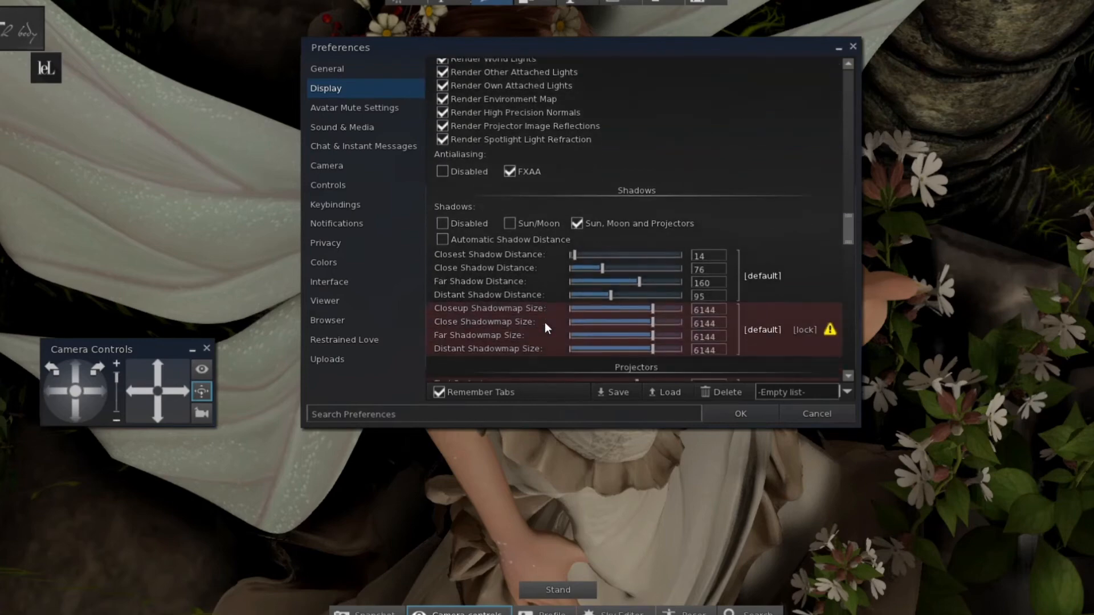
pyautogui.scroll(-5, 545, 323)
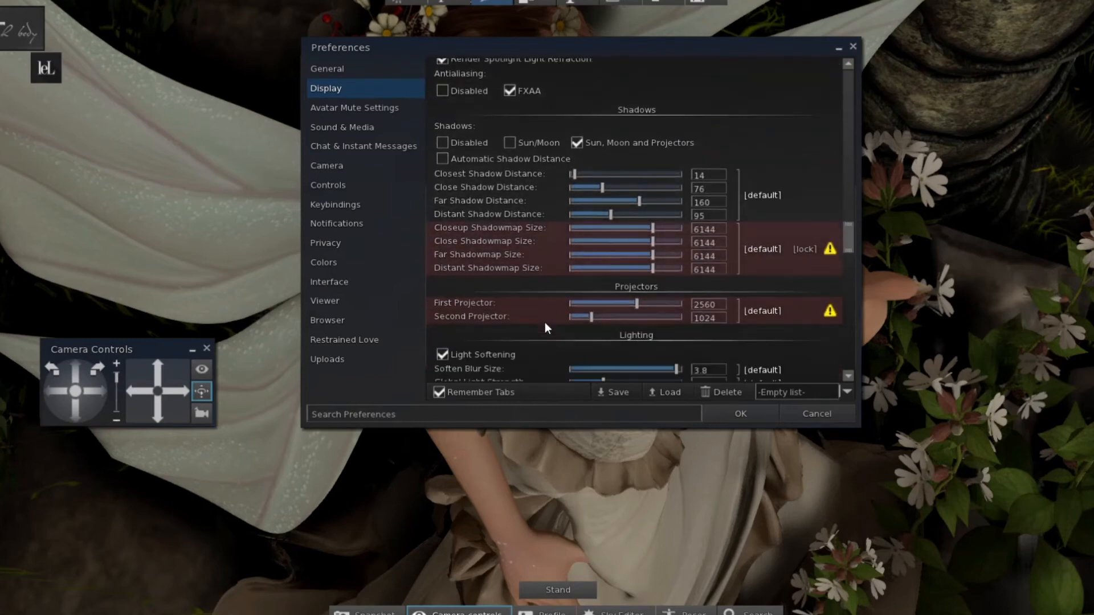
pyautogui.scroll(-6, 545, 324)
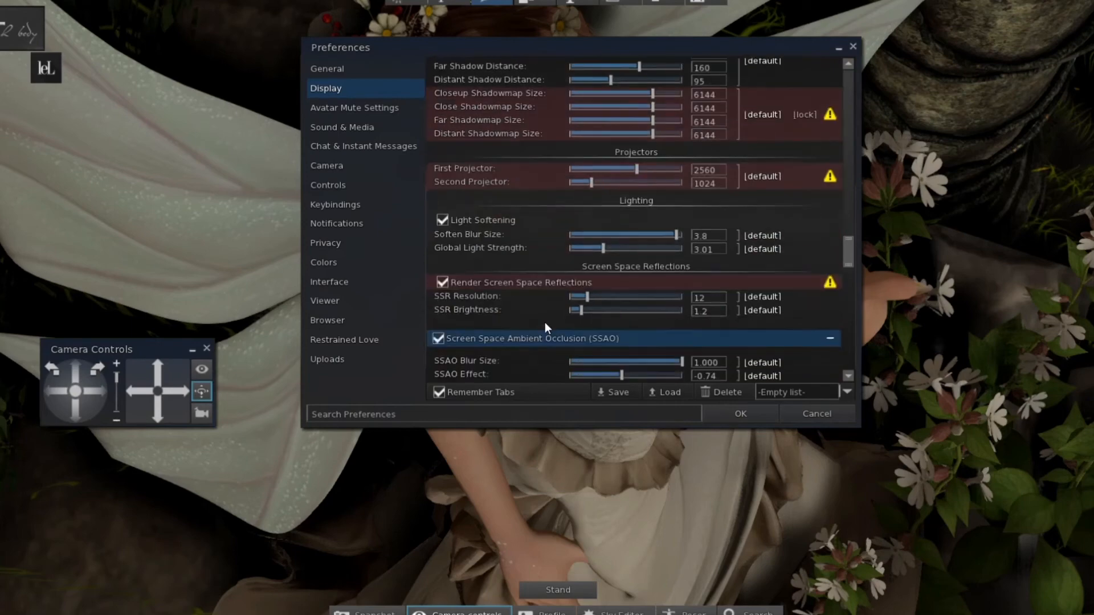
pyautogui.scroll(-4, 545, 322)
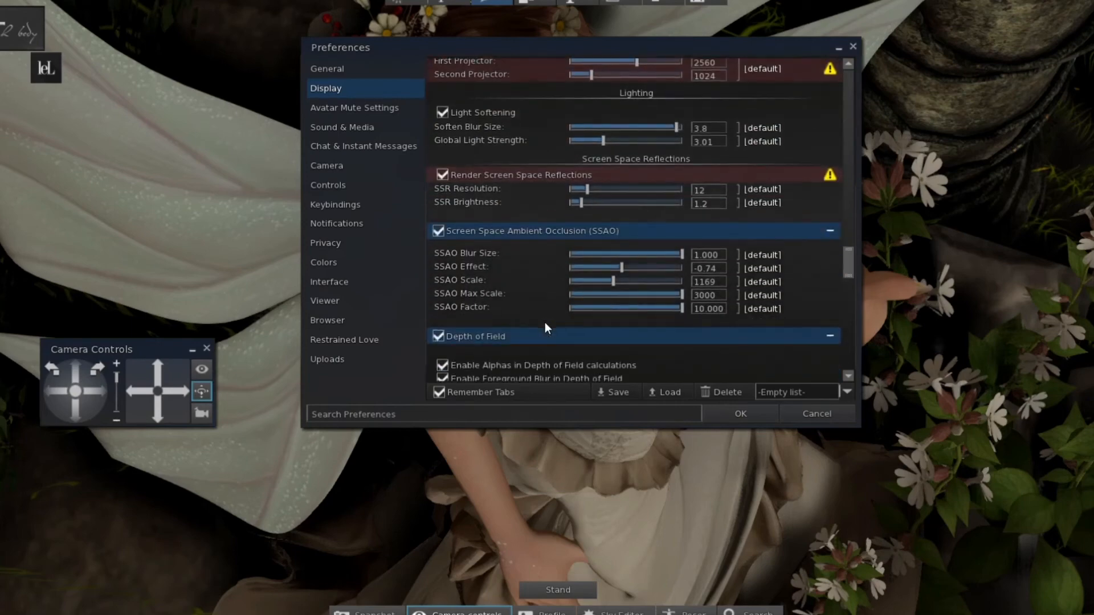
pyautogui.scroll(-3, 545, 322)
pyautogui.scroll(-3, 545, 322)
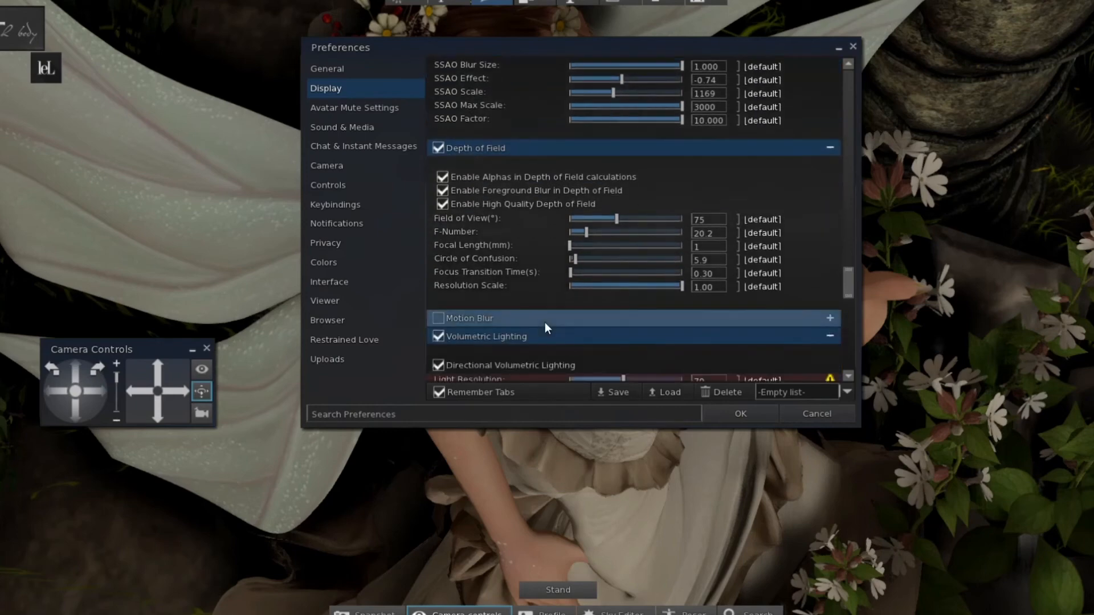
# Examine the volumetric lighting and post-processing effect settings in the display preferences.
pyautogui.scroll(-5, 544, 322)
pyautogui.scroll(-1, 545, 323)
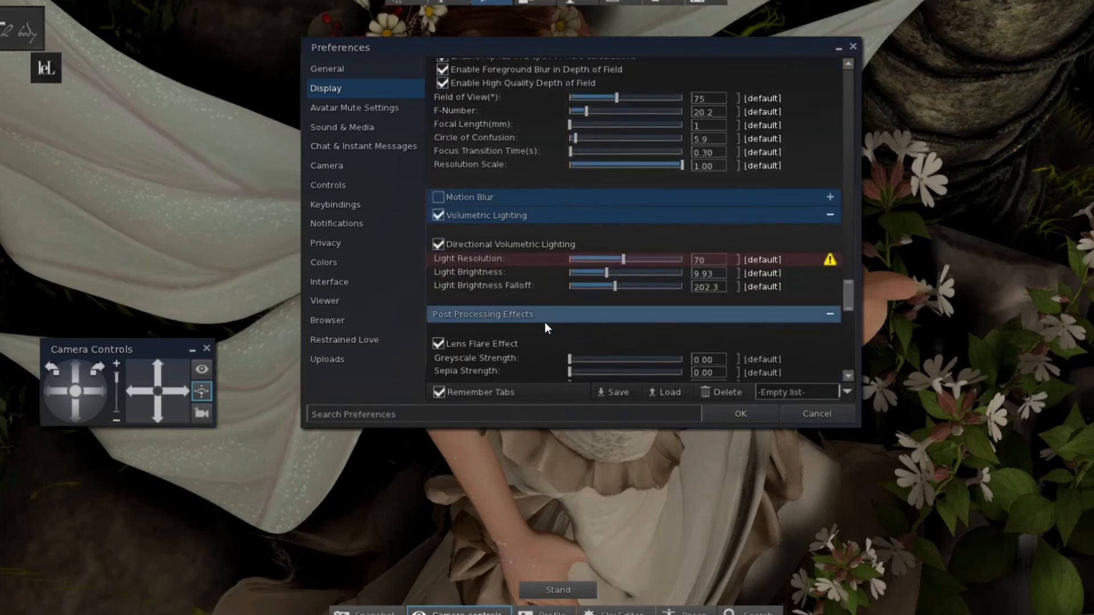
pyautogui.scroll(-3, 544, 322)
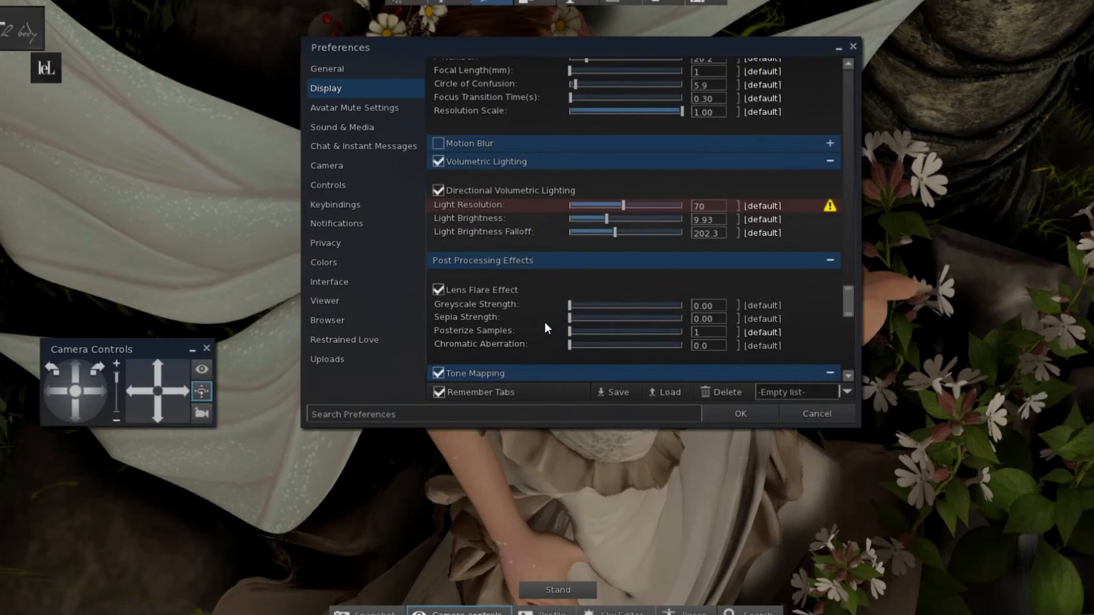
pyautogui.scroll(-2, 545, 323)
pyautogui.scroll(-6, 544, 322)
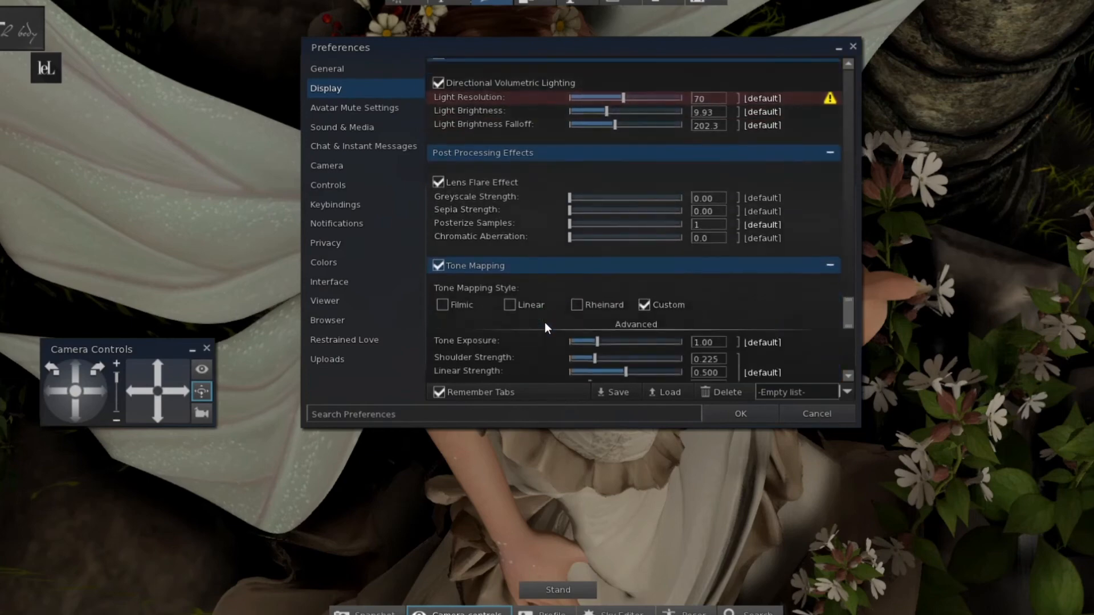
# Review the tone mapping, color correction and vignette settings, and close the preferences.
pyautogui.scroll(-4, 545, 323)
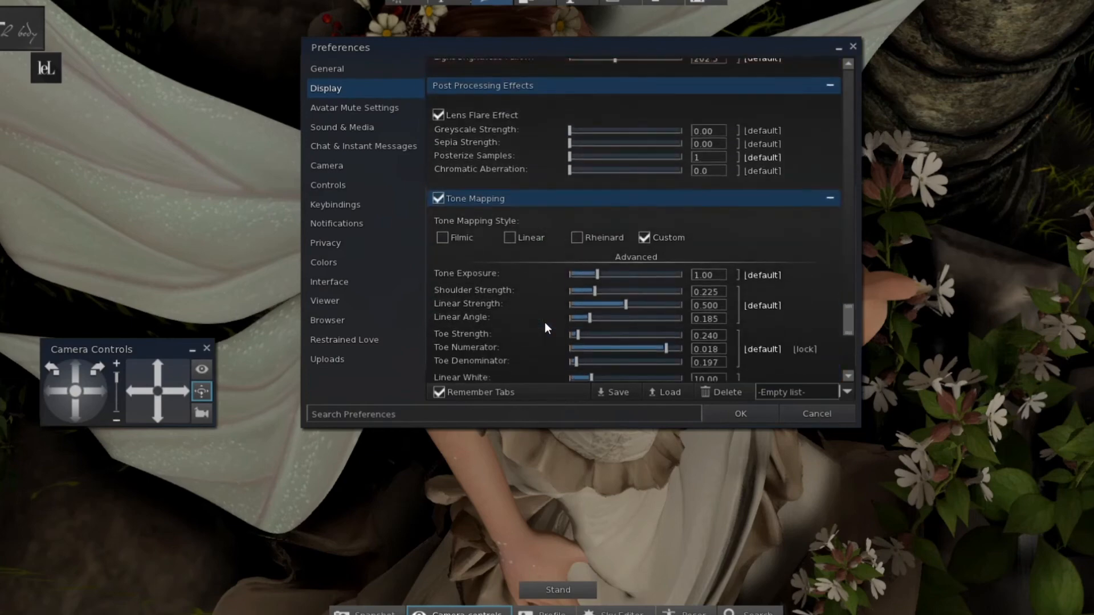
pyautogui.scroll(-3, 544, 323)
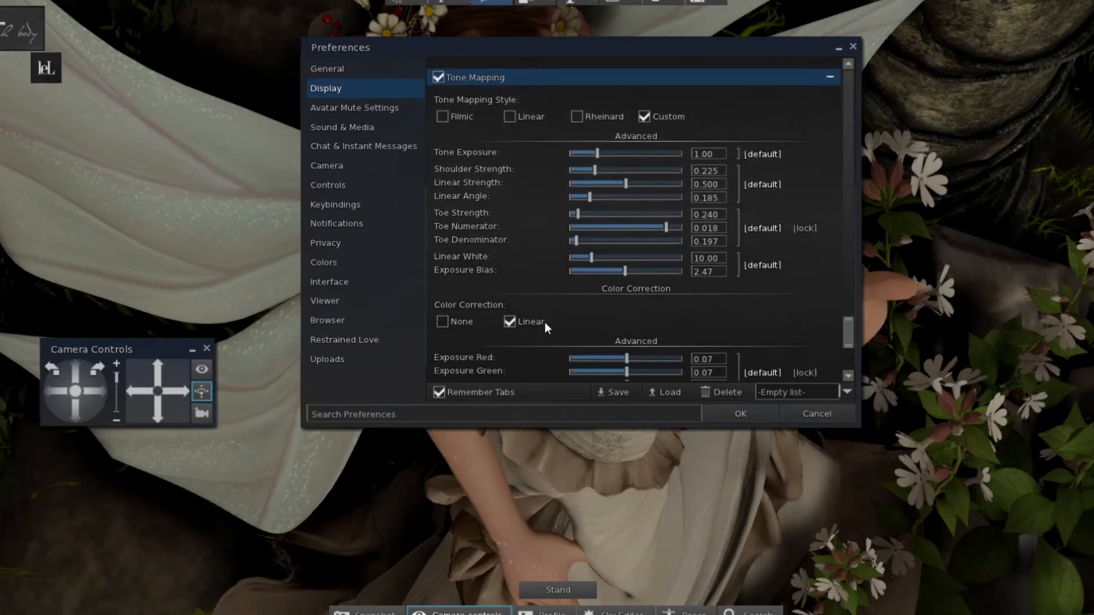
pyautogui.scroll(-3, 545, 323)
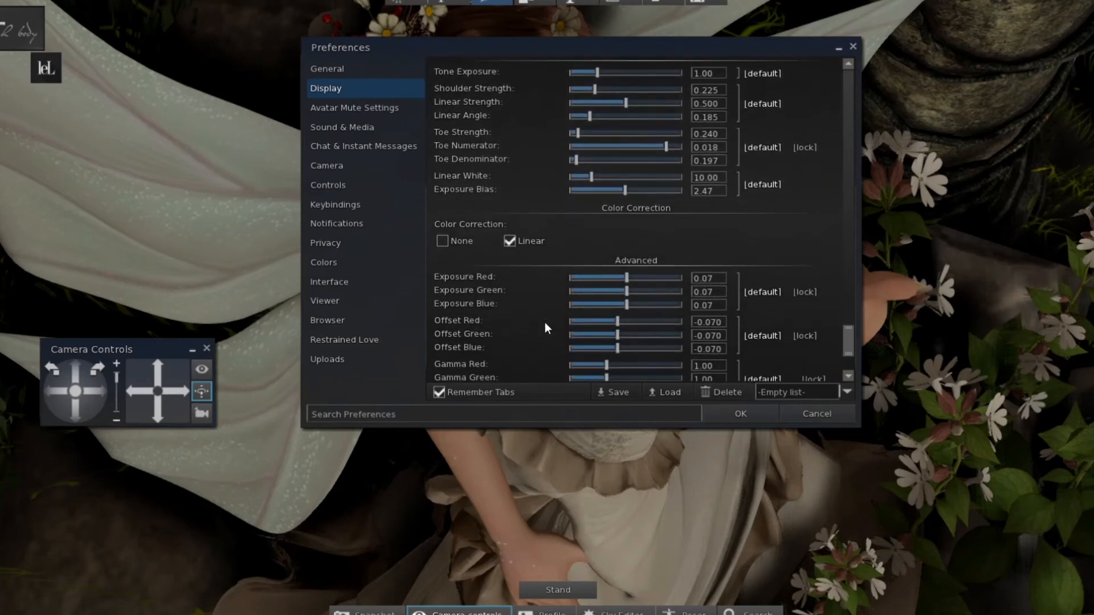
pyautogui.scroll(-3, 545, 323)
pyautogui.scroll(-1, 545, 323)
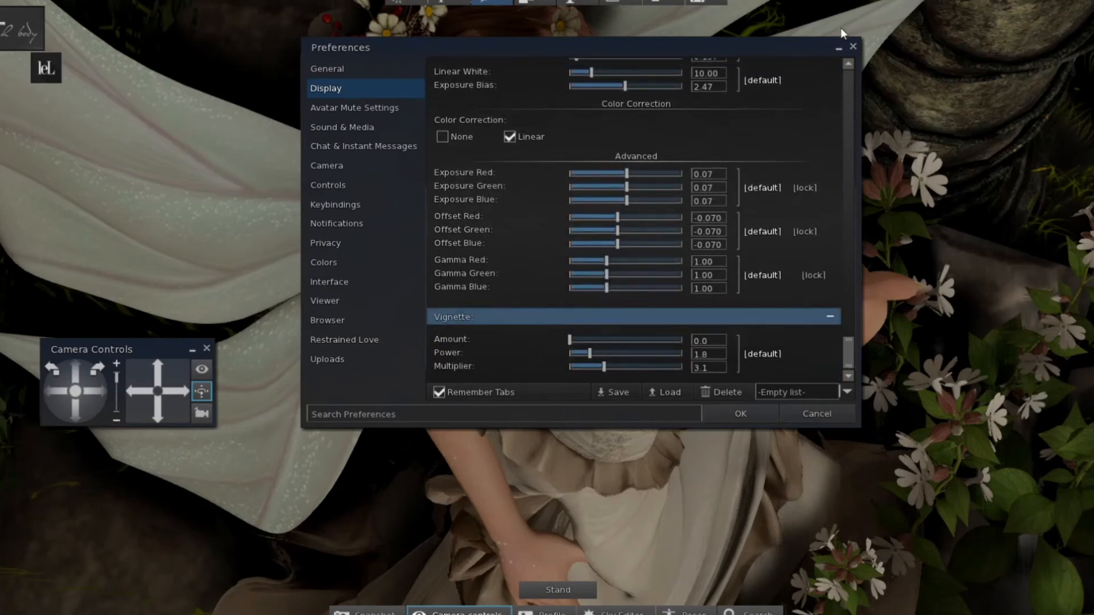
pyautogui.click(853, 47)
# Open the graphics settings sidebar and review its render toggles, shadow, ambient occlusion, depth of field and post-processing options.
pyautogui.press('F1')
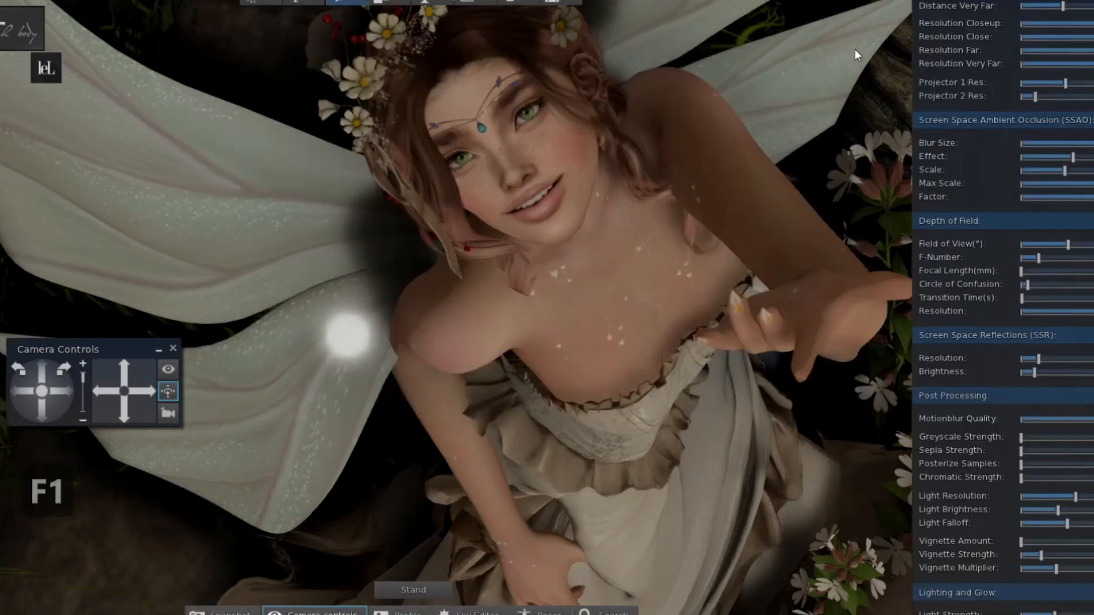
pyautogui.scroll(8, 1060, 161)
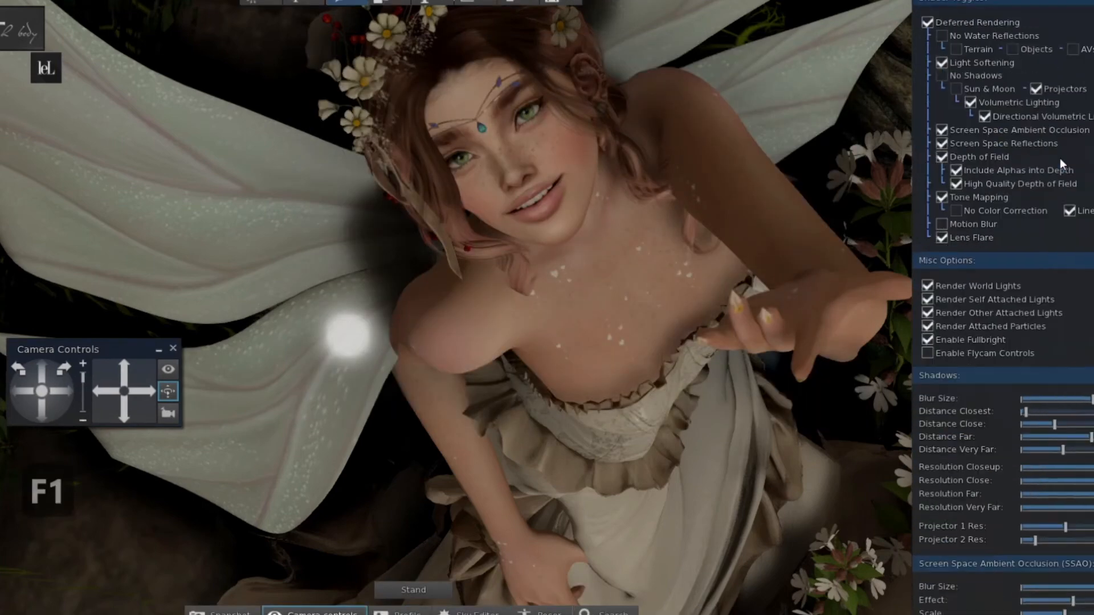
pyautogui.scroll(-3, 1009, 316)
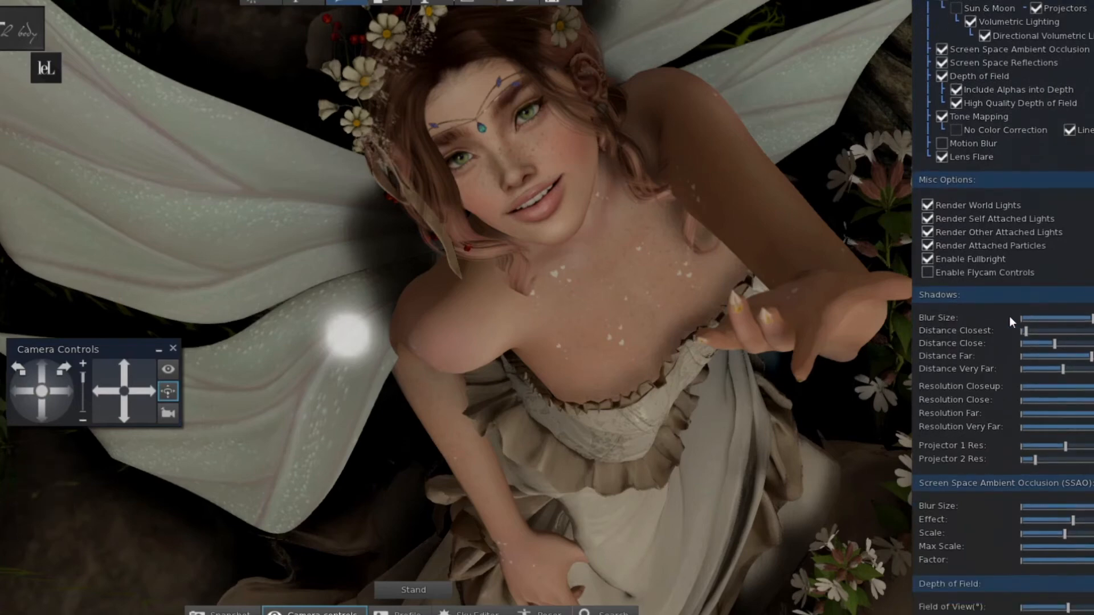
pyautogui.scroll(-4, 1010, 316)
pyautogui.scroll(-3, 1009, 316)
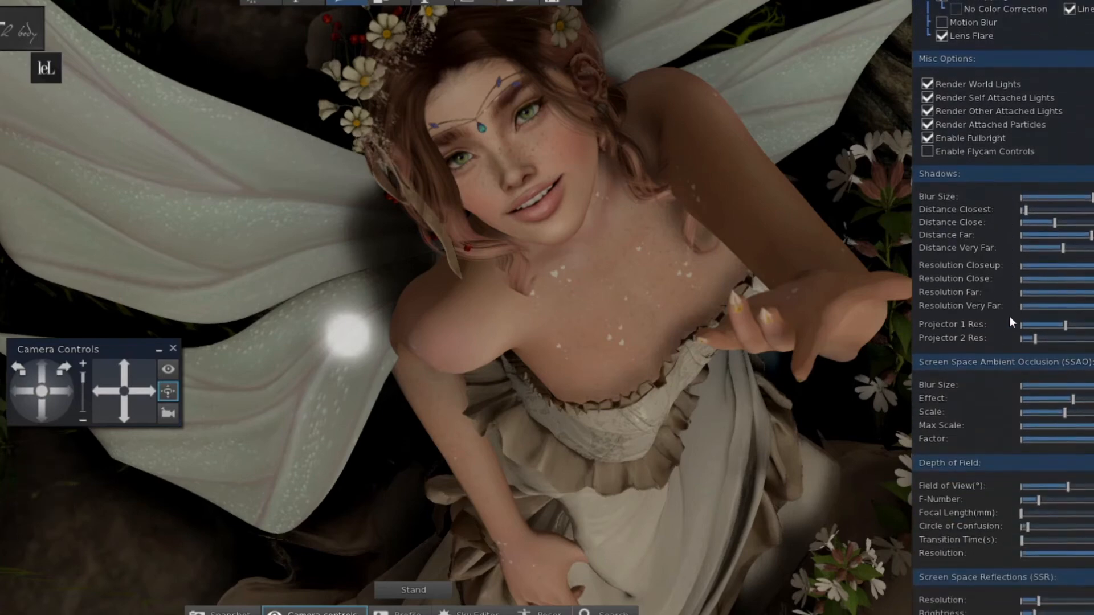
pyautogui.scroll(-4, 1010, 316)
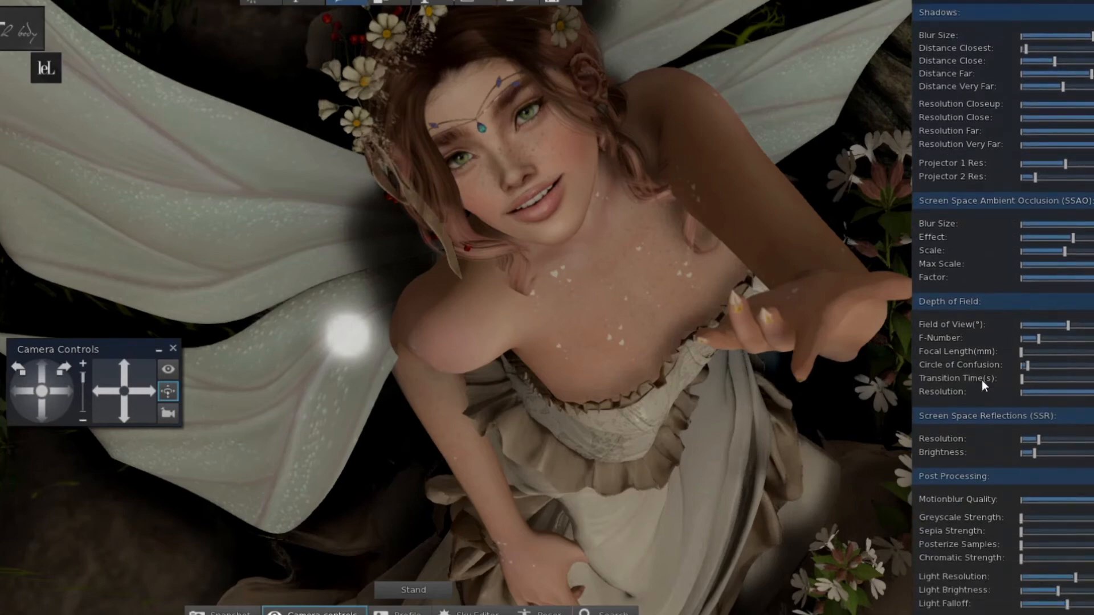
pyautogui.scroll(-5, 982, 382)
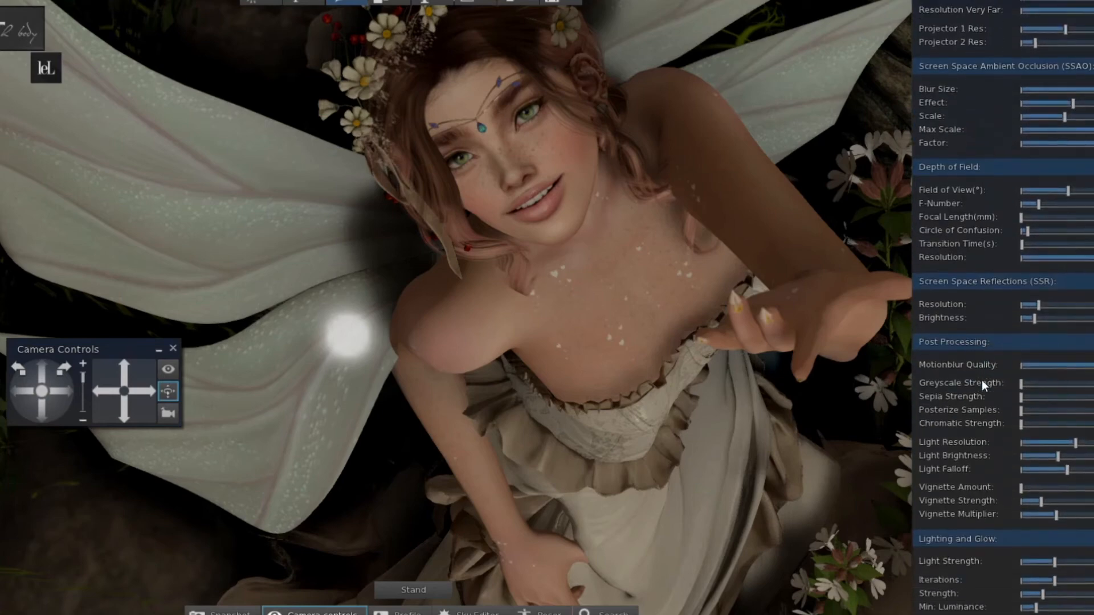
# Increase the screen space reflection, light strength and ambient occlusion effect and scale settings, and hide the sidebar.
pyautogui.scroll(-3, 982, 383)
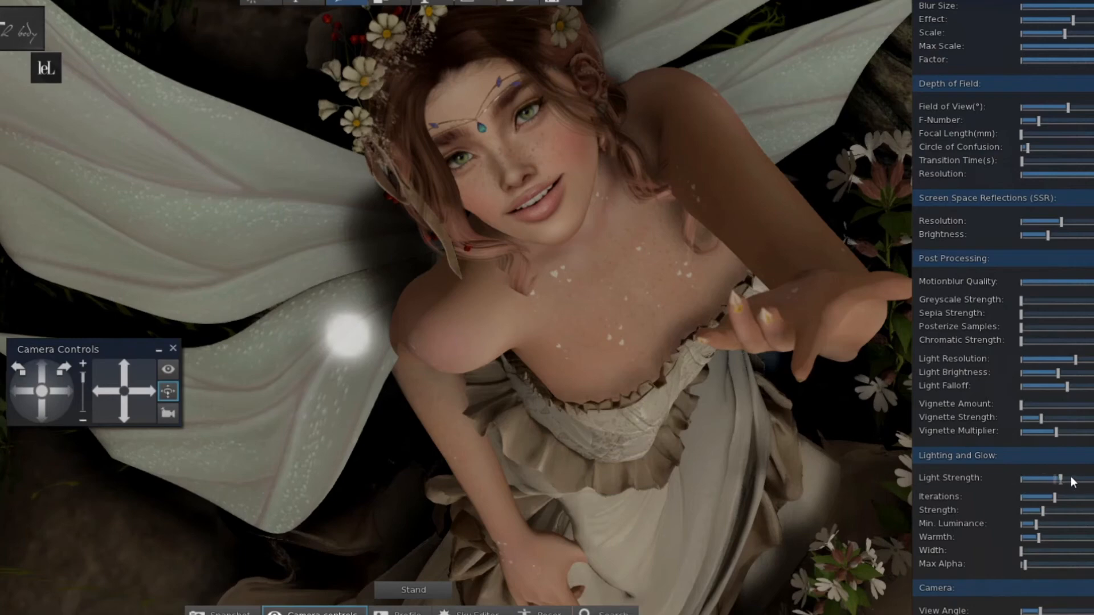
pyautogui.moveTo(1076, 477); pyautogui.dragTo(1075, 477)
pyautogui.scroll(3, 972, 320)
pyautogui.moveTo(1065, 168)
pyautogui.mouseDown()
pyautogui.moveTo(1093, 169)
pyautogui.moveTo(1048, 155)
pyautogui.moveTo(1080, 155)
pyautogui.mouseUp()
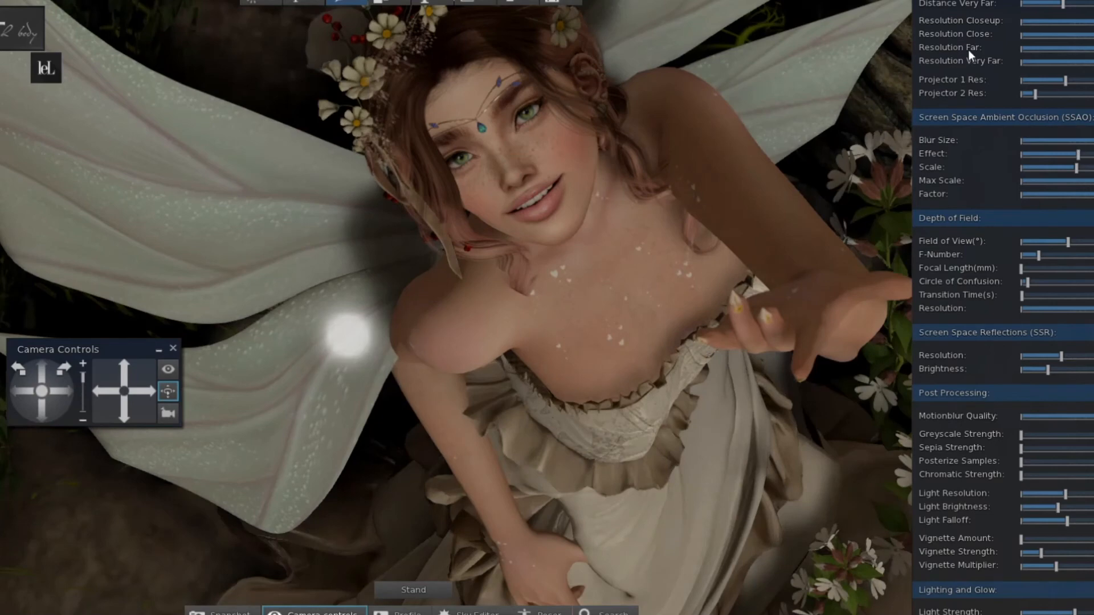
pyautogui.scroll(3, 970, 55)
pyautogui.scroll(1, 970, 55)
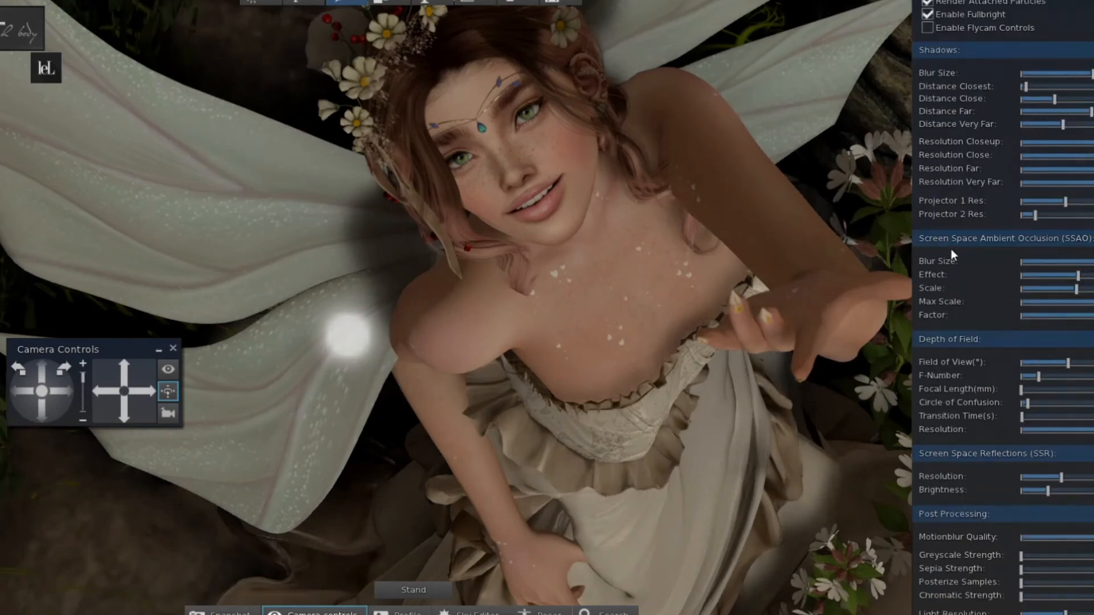
pyautogui.press('F1')
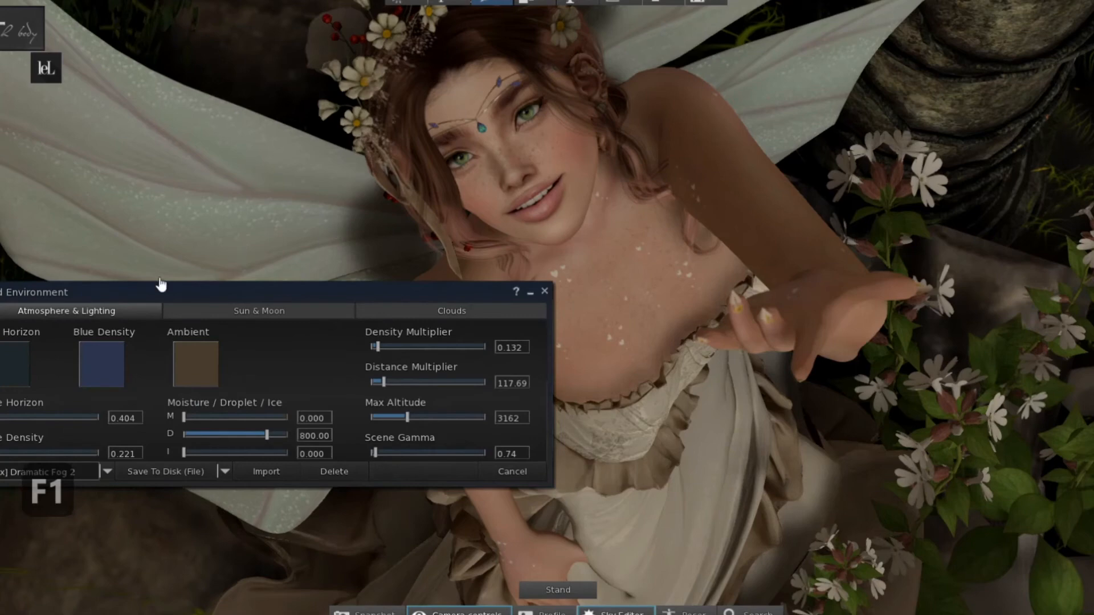
# Inspect the horizon, blue density and ambient color values of the Dramatic Fog 2 sky, and close the color pickers.
pyautogui.click(22, 377)
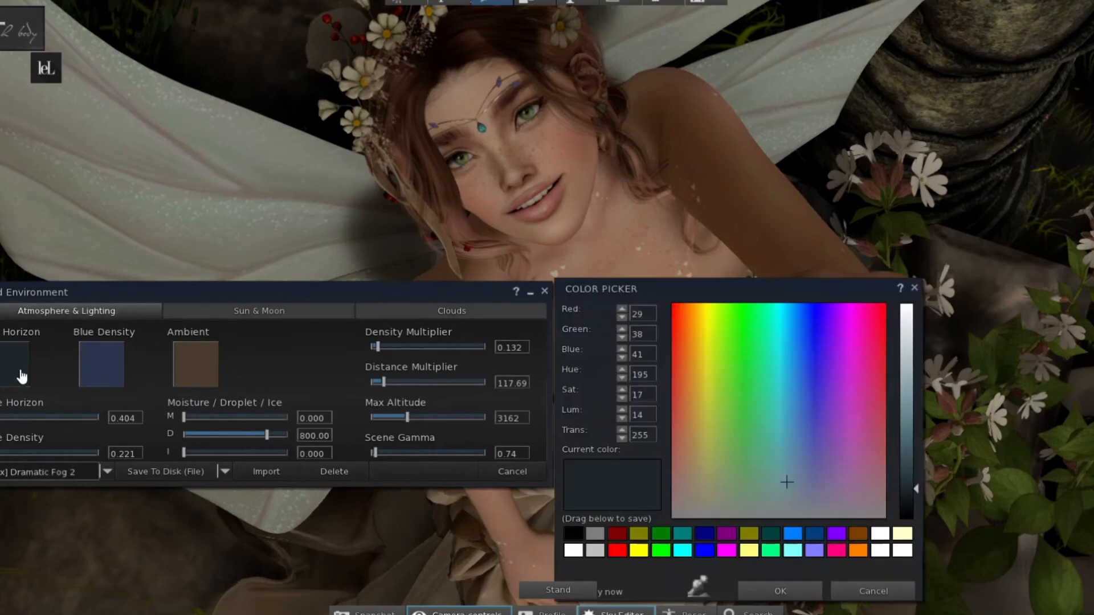
pyautogui.moveTo(594, 286); pyautogui.dragTo(615, 211)
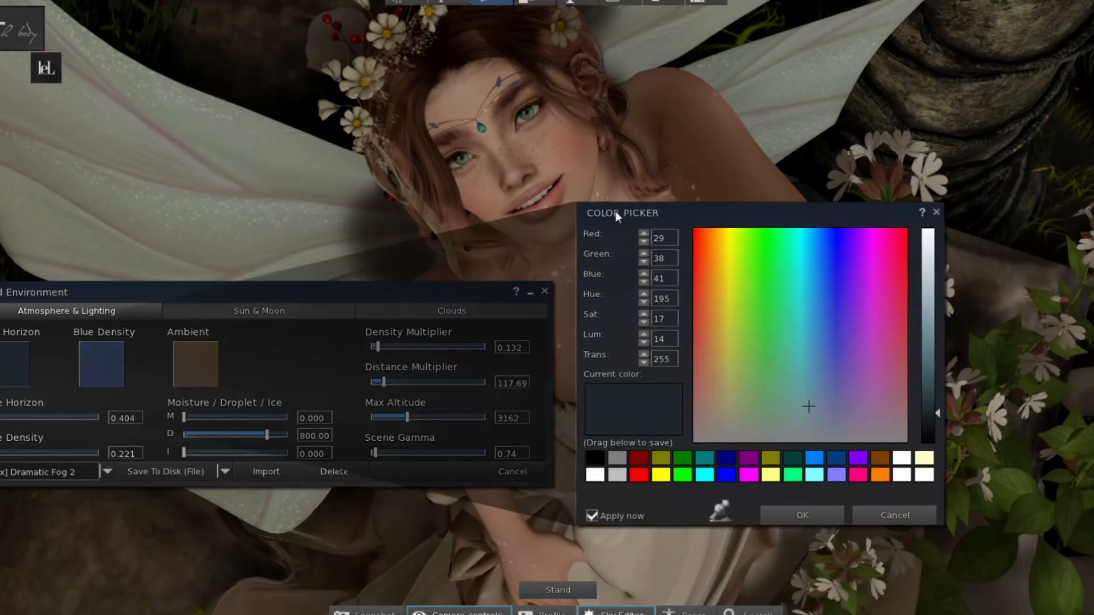
pyautogui.click(86, 368)
pyautogui.moveTo(699, 285); pyautogui.dragTo(987, 205)
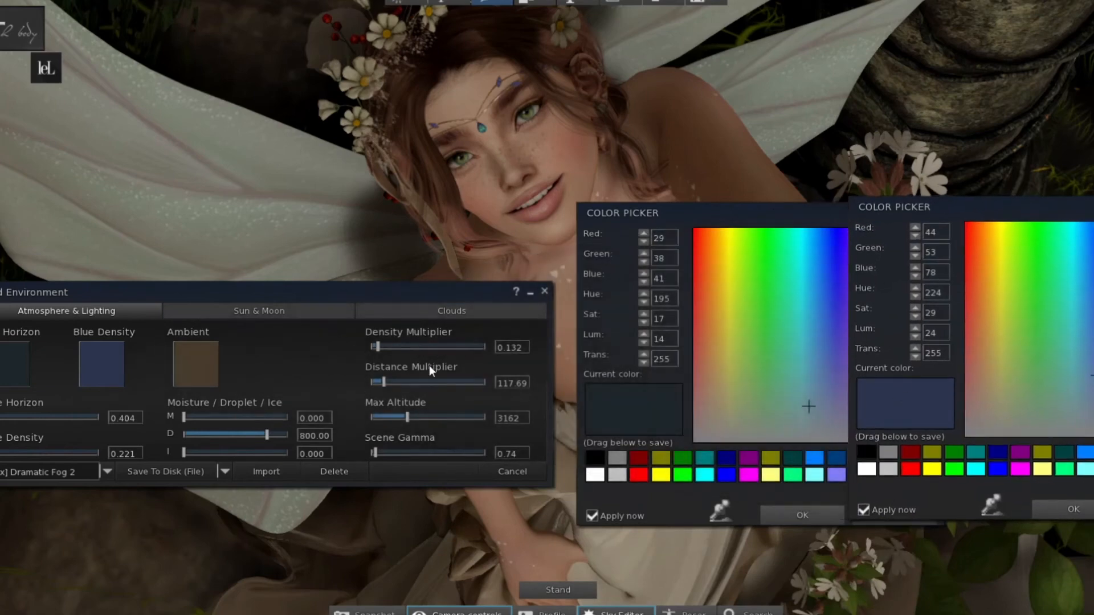
pyautogui.click(212, 366)
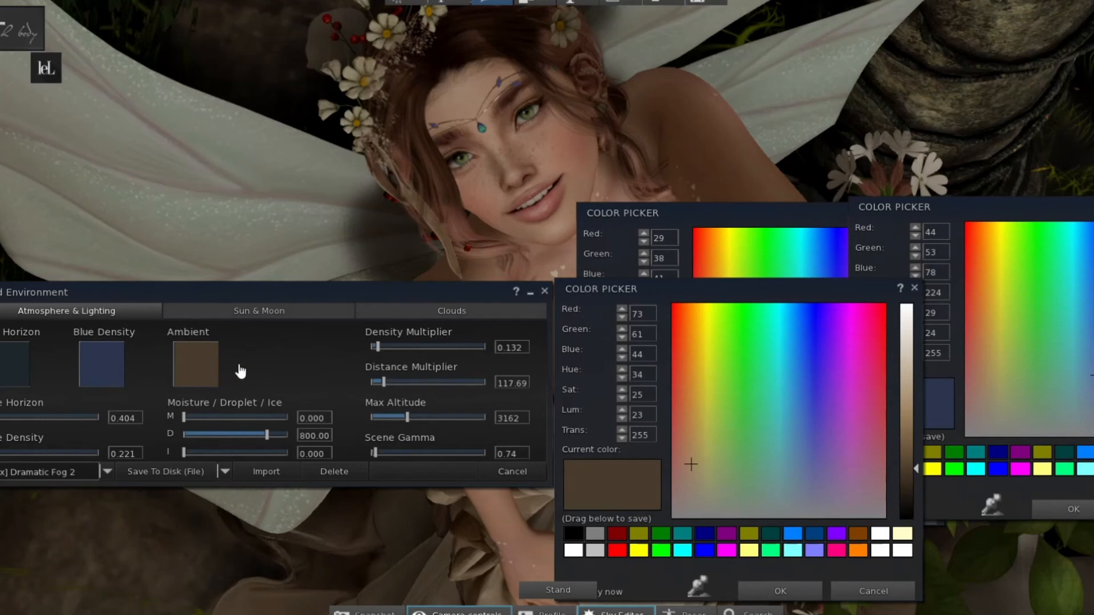
pyautogui.moveTo(581, 296); pyautogui.dragTo(618, 243)
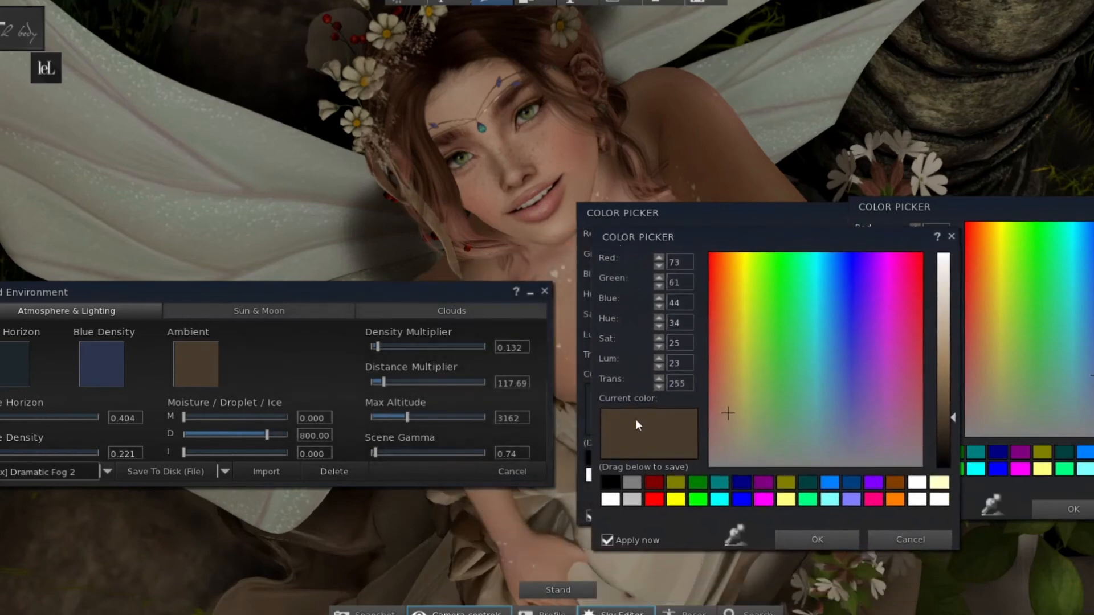
pyautogui.click(895, 539)
pyautogui.moveTo(1091, 208); pyautogui.dragTo(1054, 228)
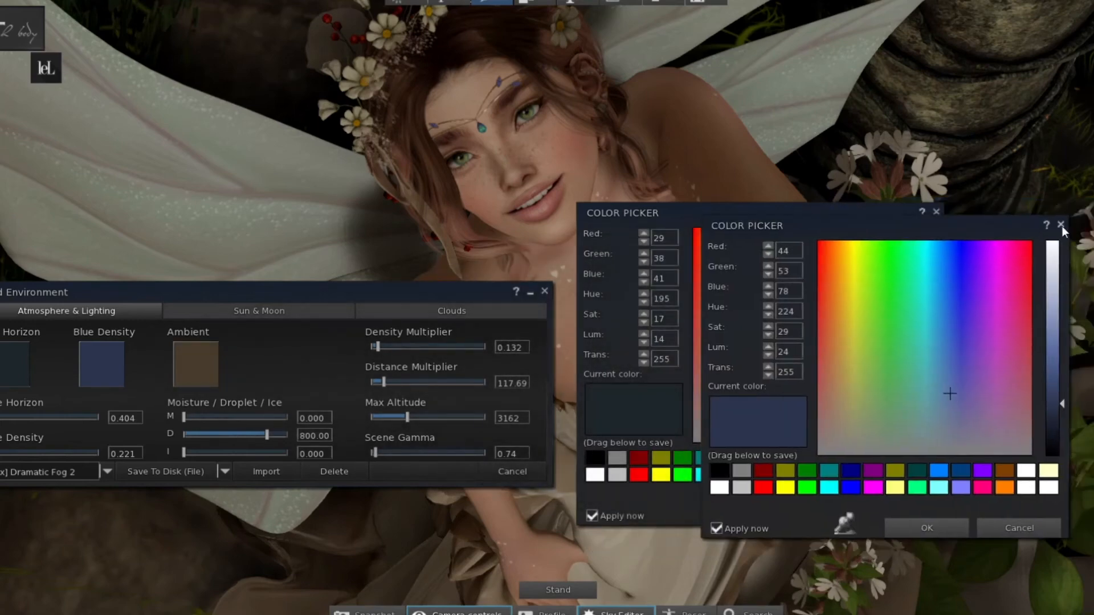
pyautogui.click(1061, 225)
pyautogui.click(936, 212)
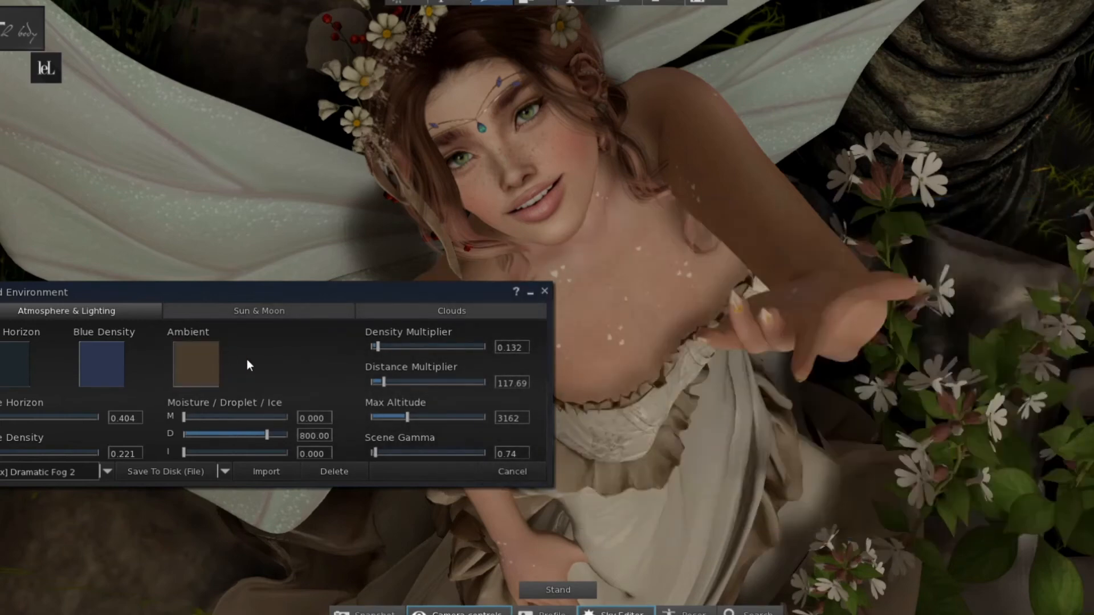
# Review the sky's Sun & Moon and Clouds settings, and close the environment editor.
pyautogui.click(194, 314)
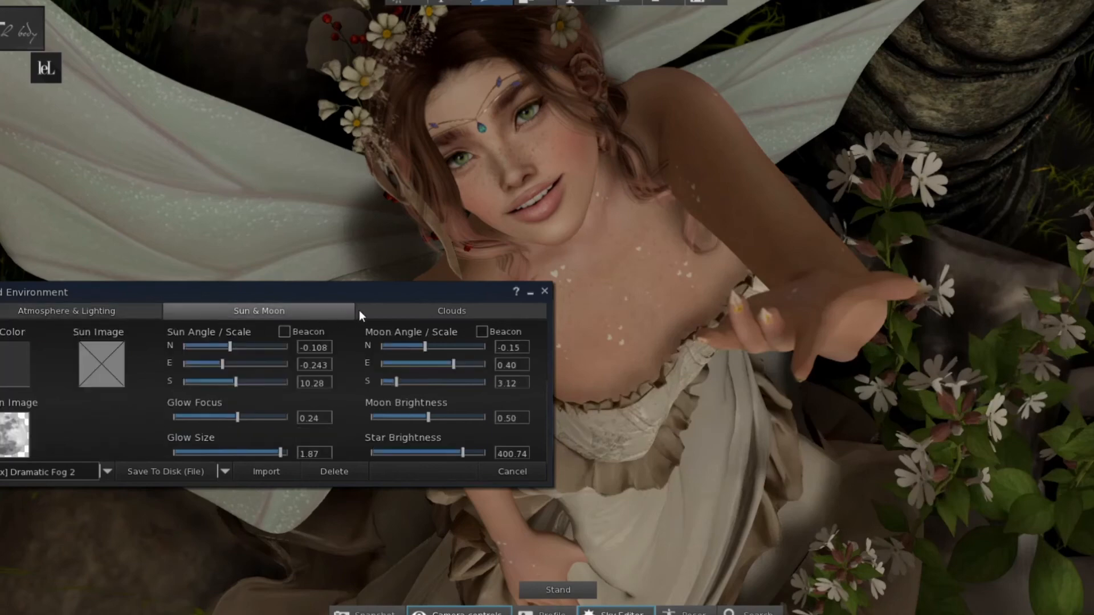
pyautogui.click(395, 306)
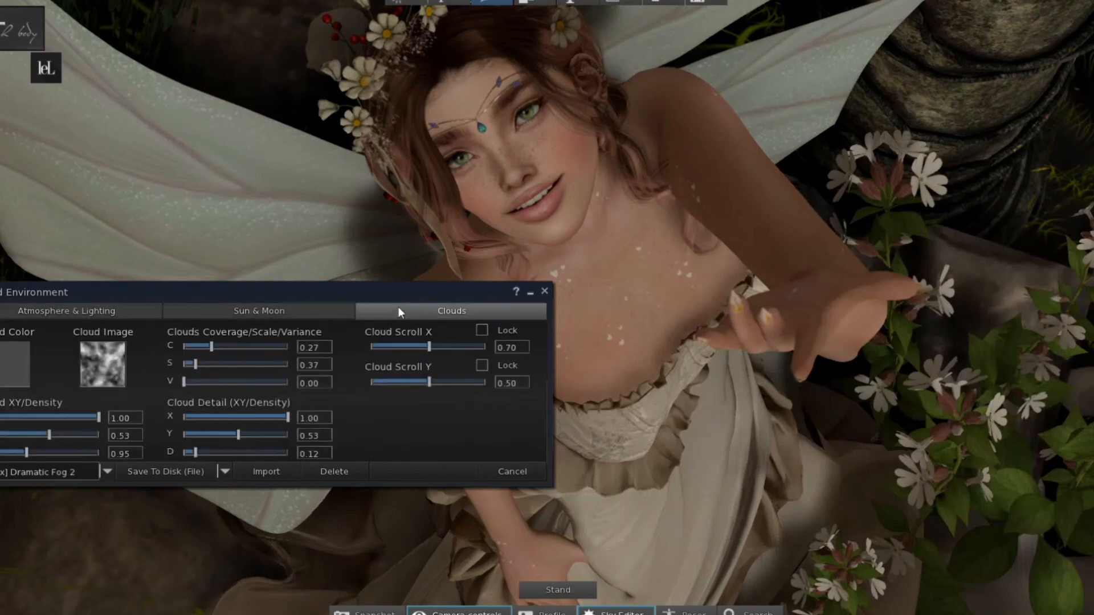
pyautogui.click(544, 290)
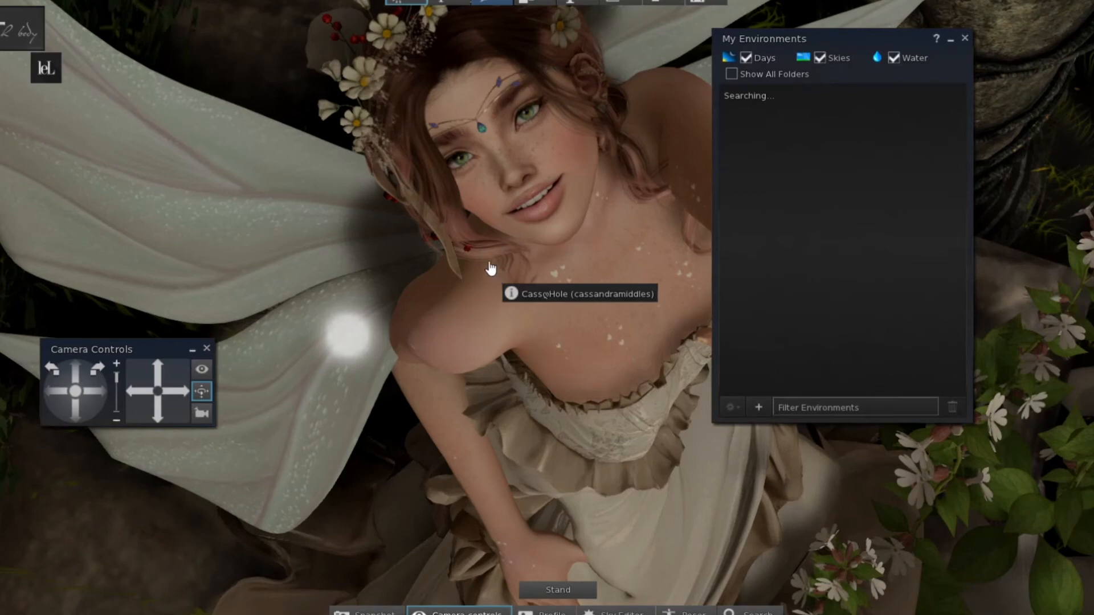
# Open the Poser, start posing the avatar, and check the animation queue view before returning to the bone list.
pyautogui.click(681, 612)
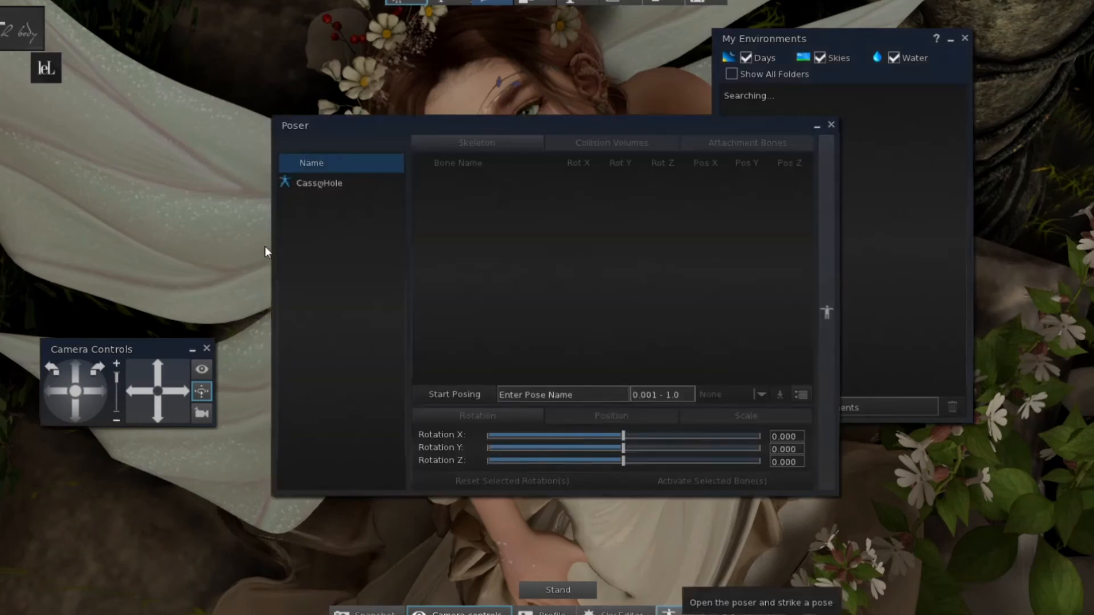
pyautogui.click(347, 179)
pyautogui.click(487, 394)
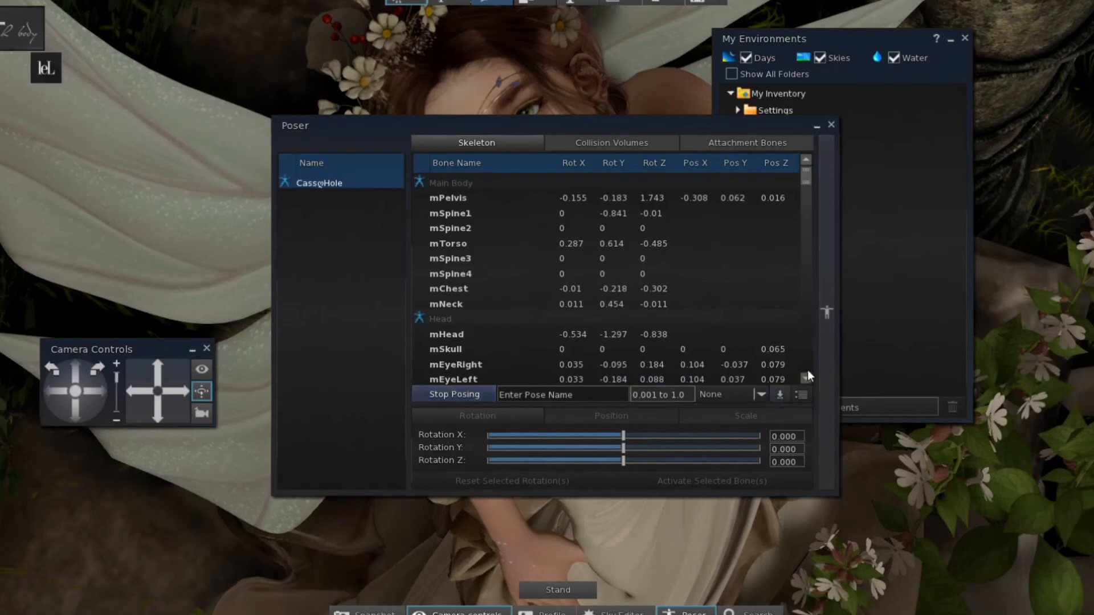
pyautogui.click(824, 358)
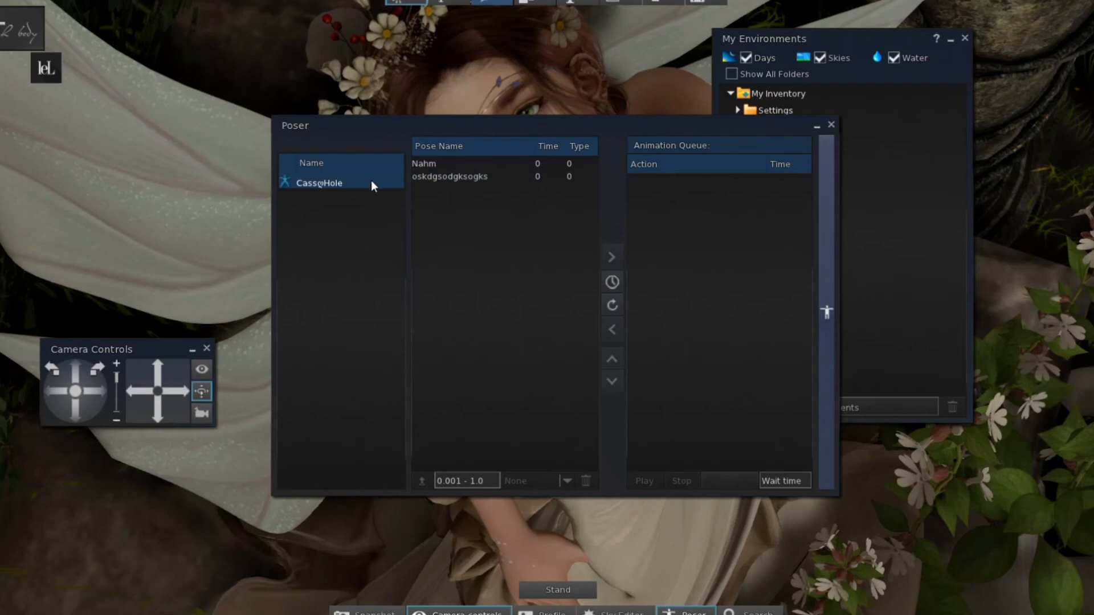
pyautogui.click(827, 231)
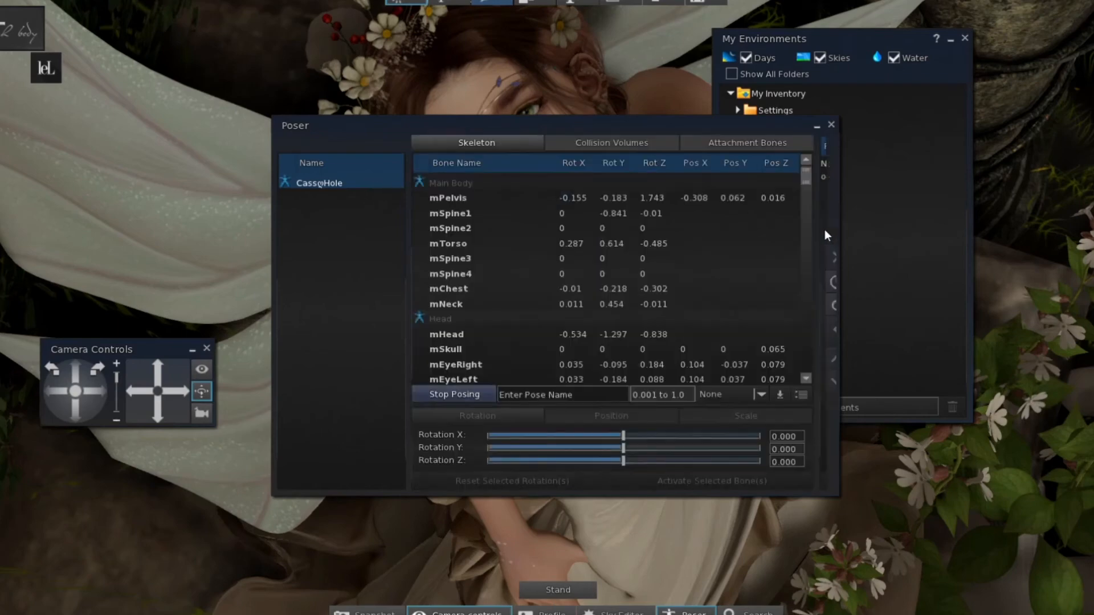
# Show the saved pose list beside the bones and save the current pose as blarph.
pyautogui.click(760, 394)
pyautogui.click(760, 394)
pyautogui.click(802, 395)
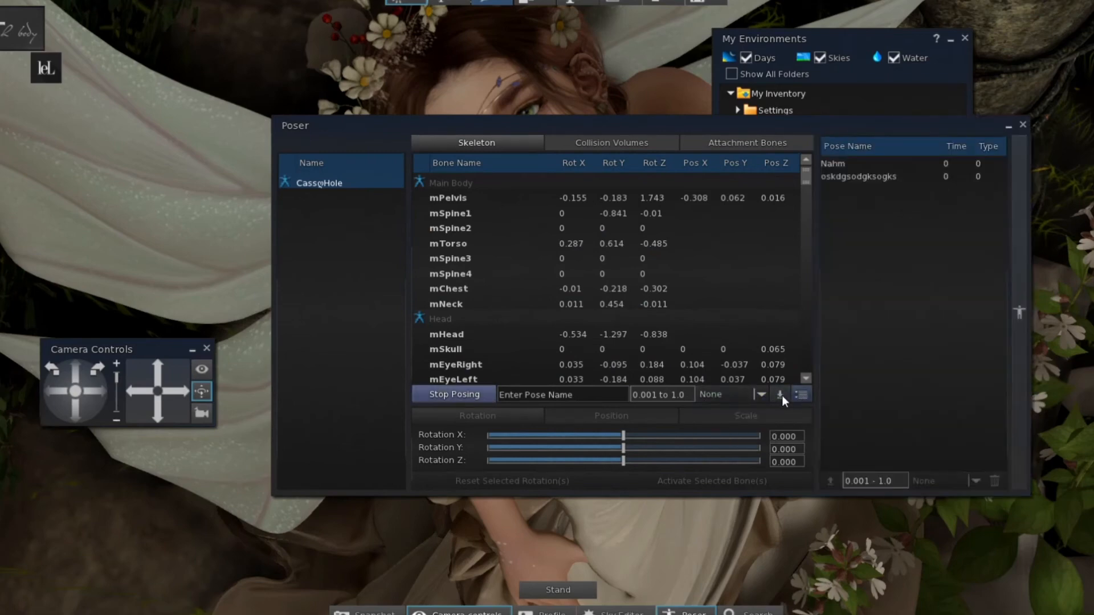
pyautogui.click(562, 394)
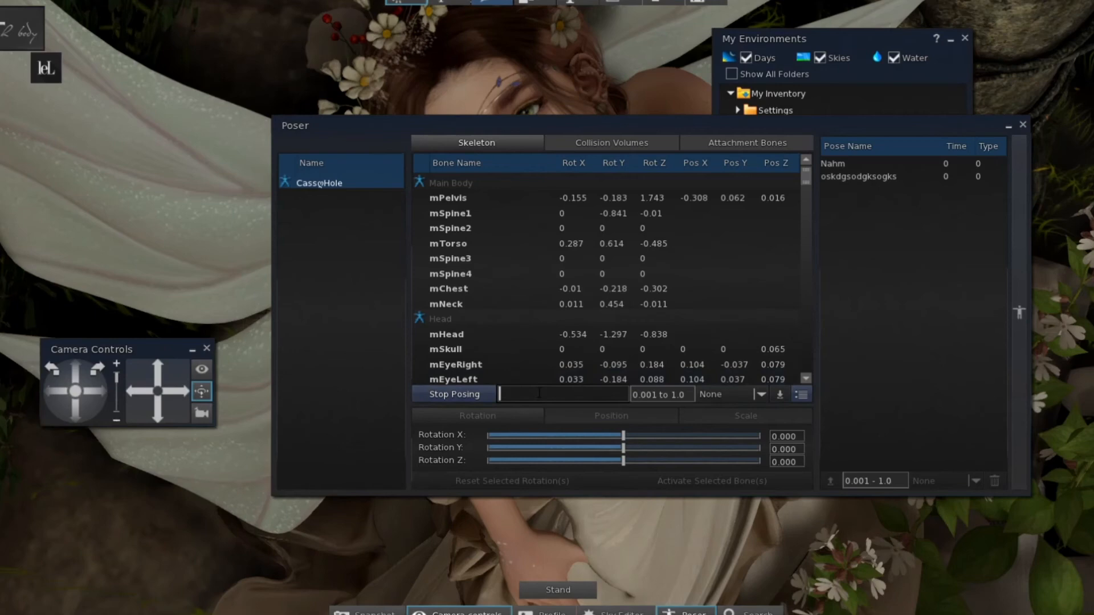
pyautogui.write('blarph')
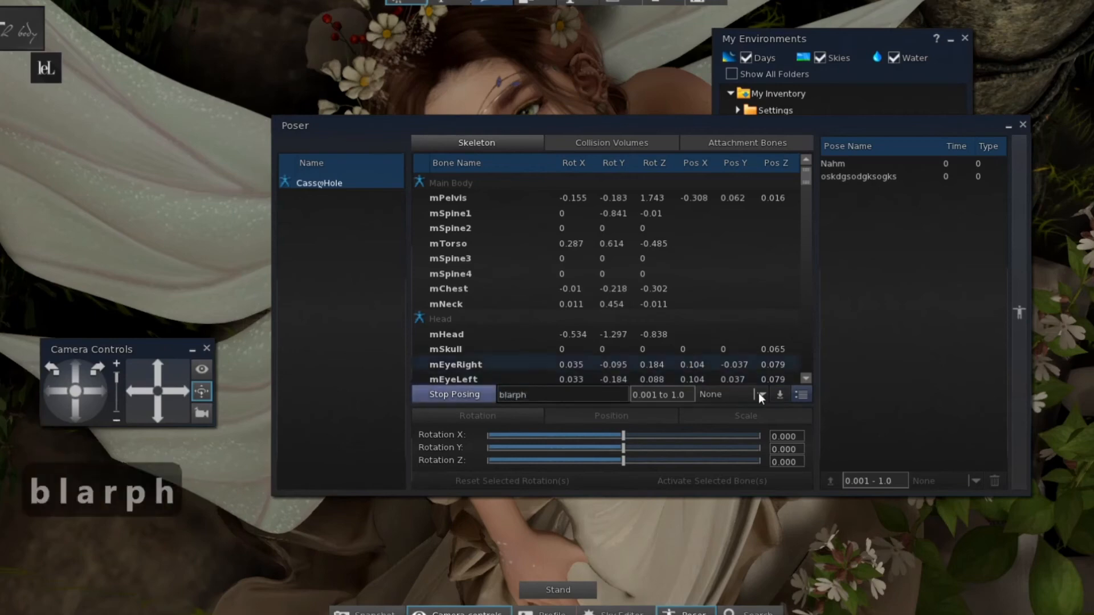
pyautogui.click(779, 395)
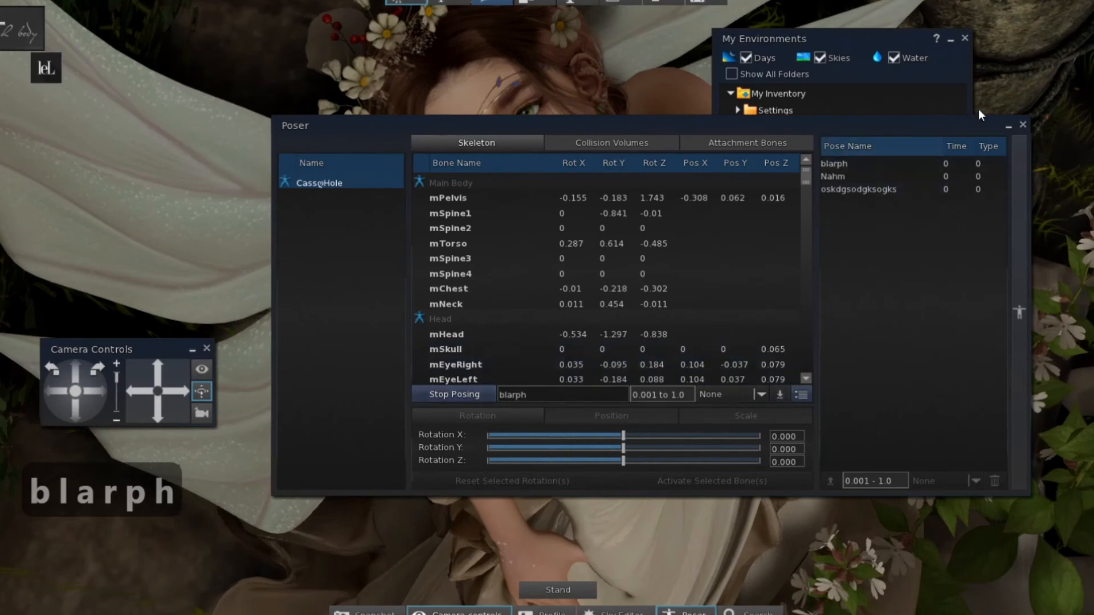
# Close the Poser and create a new sky in the Settings folder of My Environments.
pyautogui.click(1023, 124)
pyautogui.click(739, 110)
pyautogui.click(738, 110)
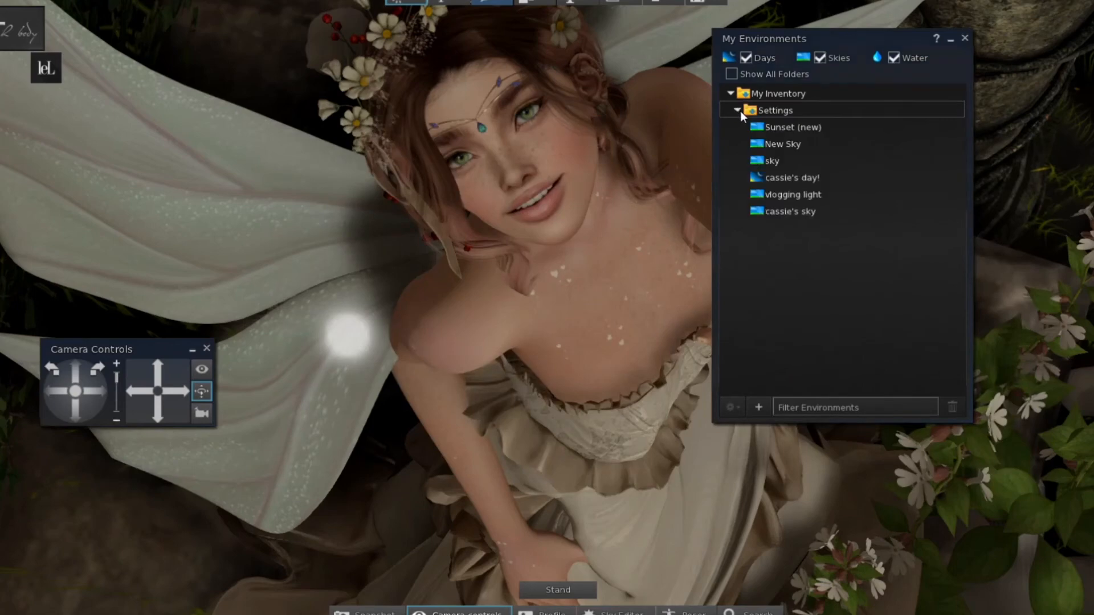
pyautogui.click(761, 411)
pyautogui.click(779, 425)
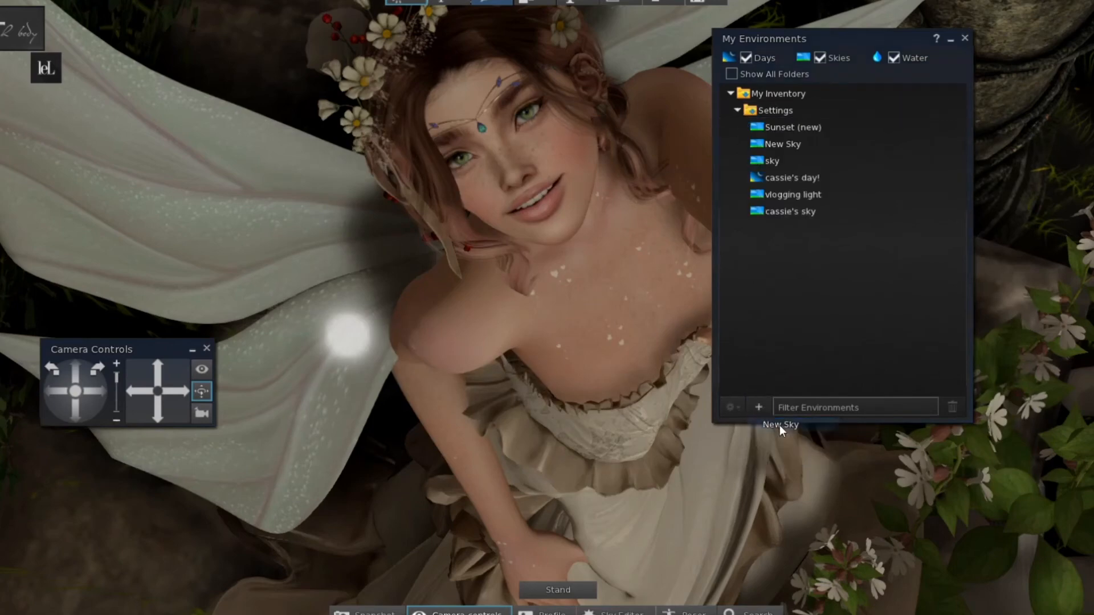
# Open the newly created sky for editing and close My Environments.
pyautogui.click(789, 129)
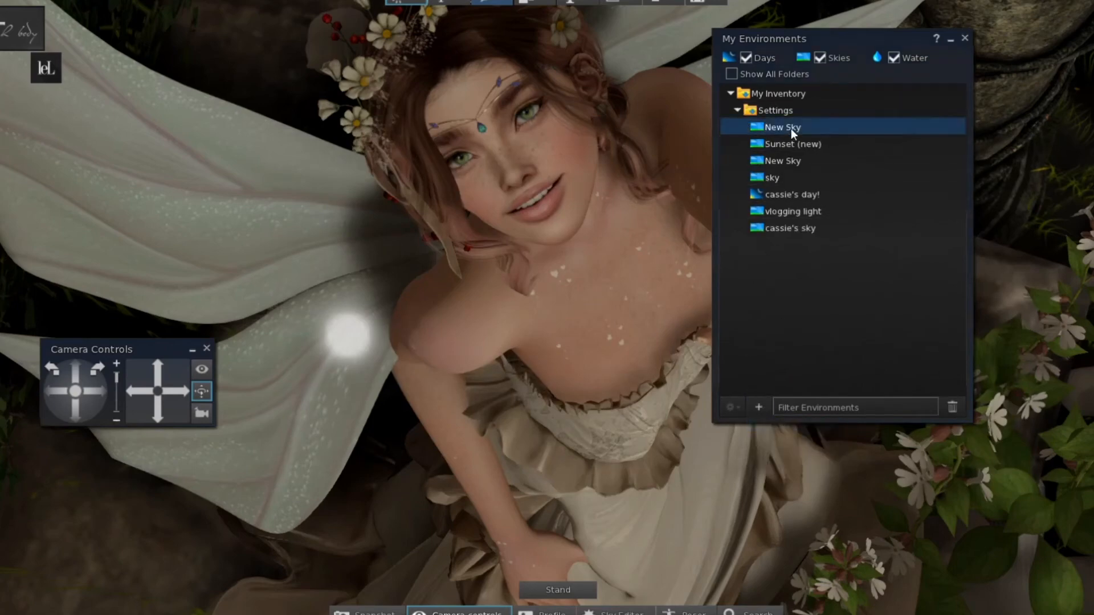
pyautogui.rightClick(791, 128)
pyautogui.click(824, 151)
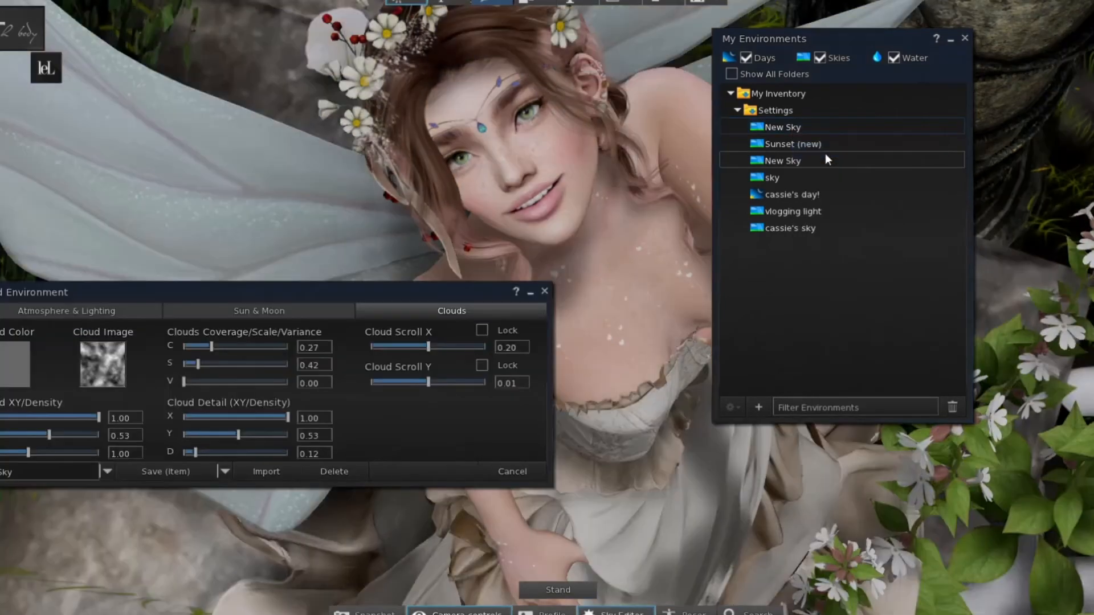
pyautogui.click(967, 35)
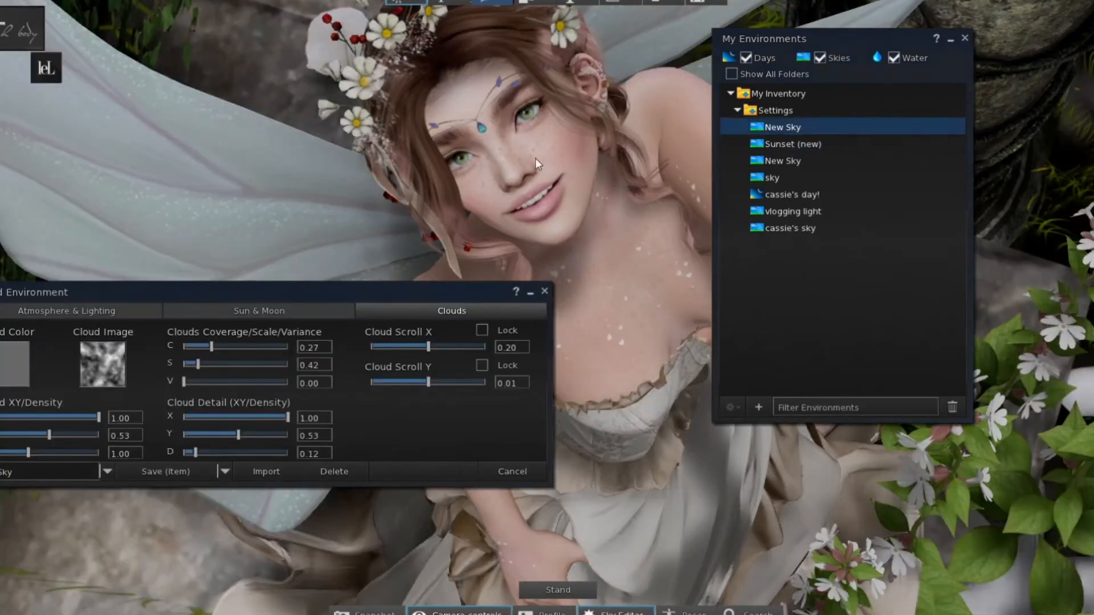
pyautogui.click(964, 38)
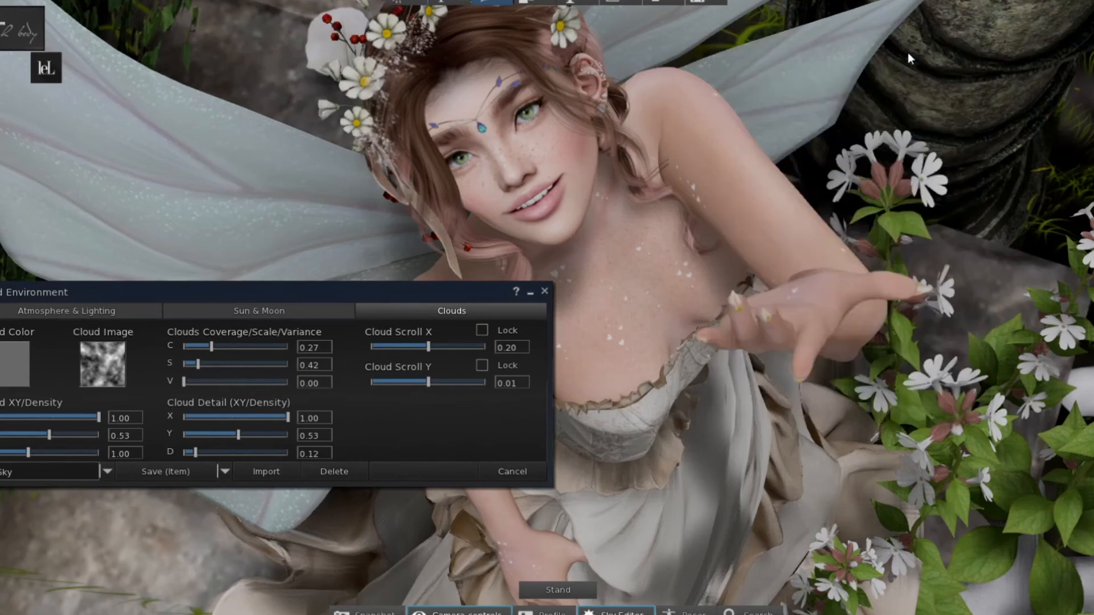
# Rename the sky "hi there everynyan it me" followed by the creator's first name.
pyautogui.click(70, 473)
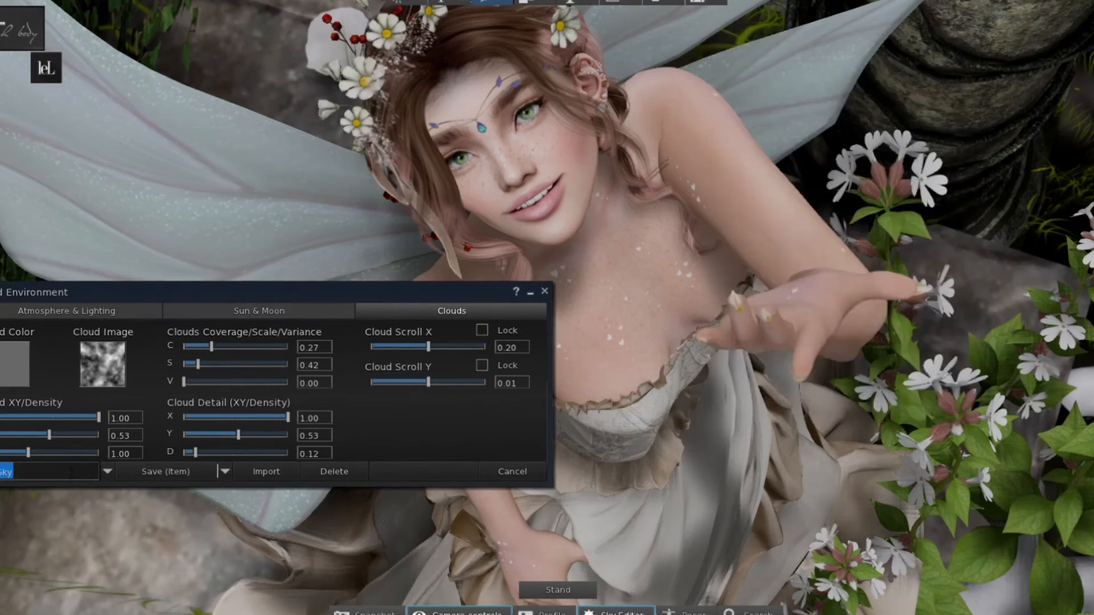
pyautogui.write('hi there')
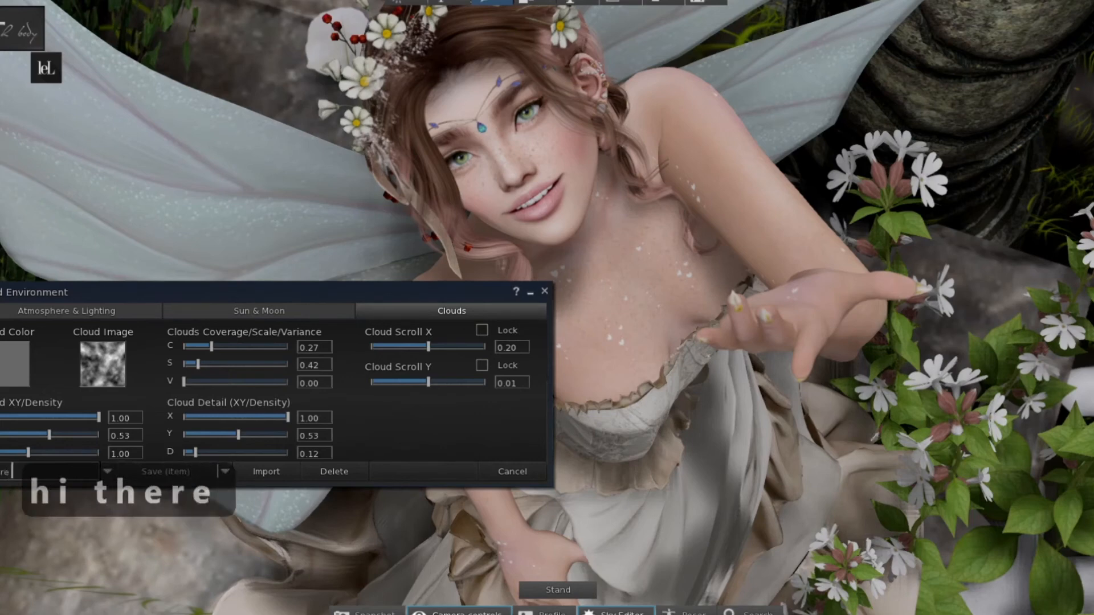
pyautogui.write(' everynya')
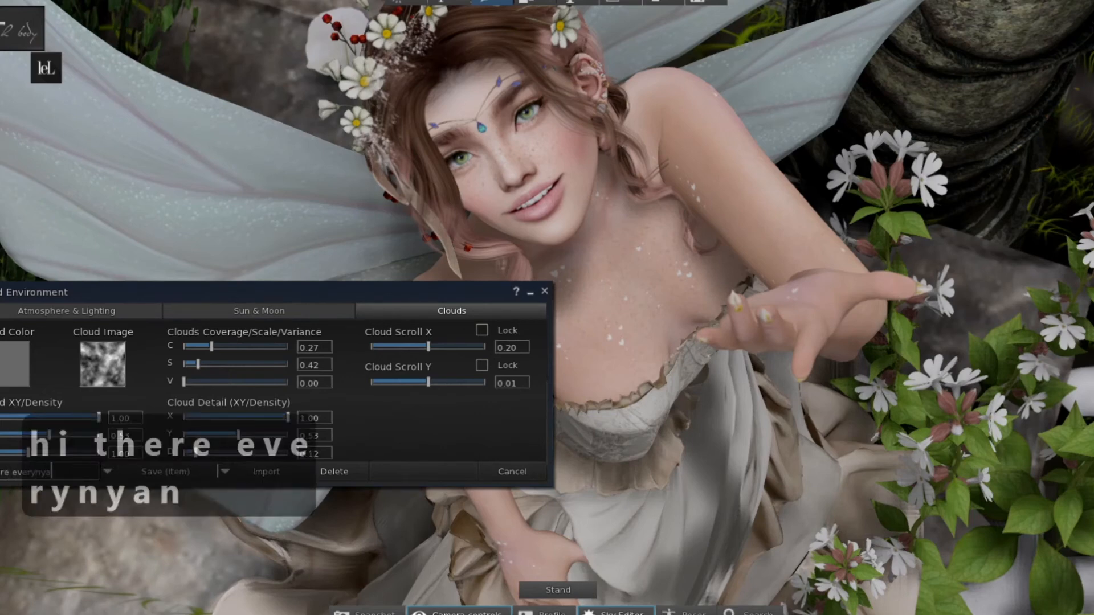
pyautogui.write('n i')
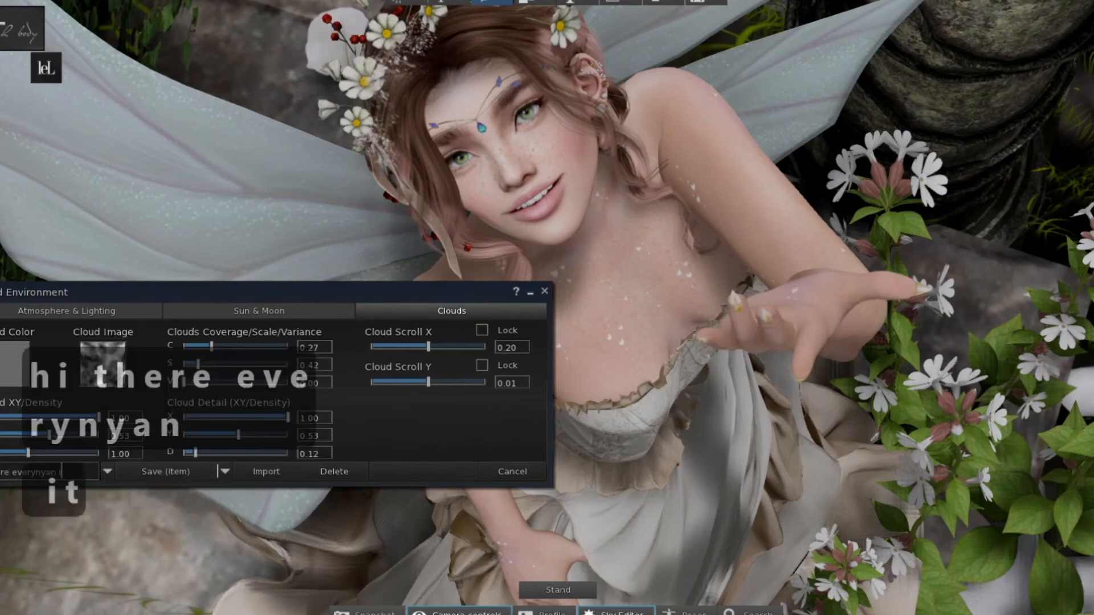
pyautogui.write('t me cassie')
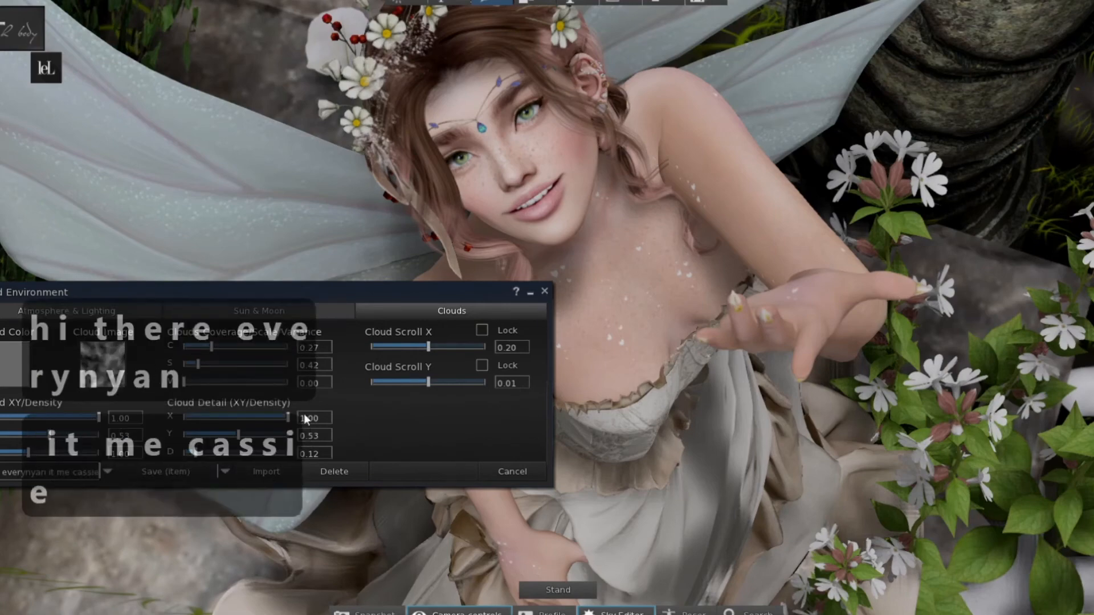
# Reposition the Fixed Environment editor and review its Atmosphere & Lighting, Sun & Moon and Clouds settings.
pyautogui.moveTo(369, 288); pyautogui.dragTo(907, 310)
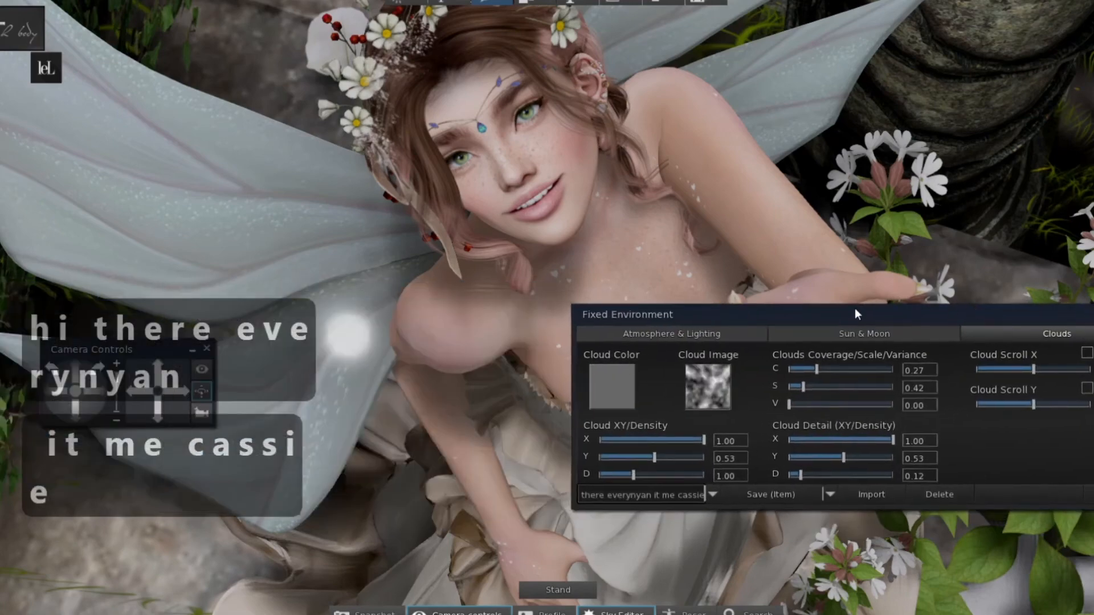
pyautogui.click(666, 331)
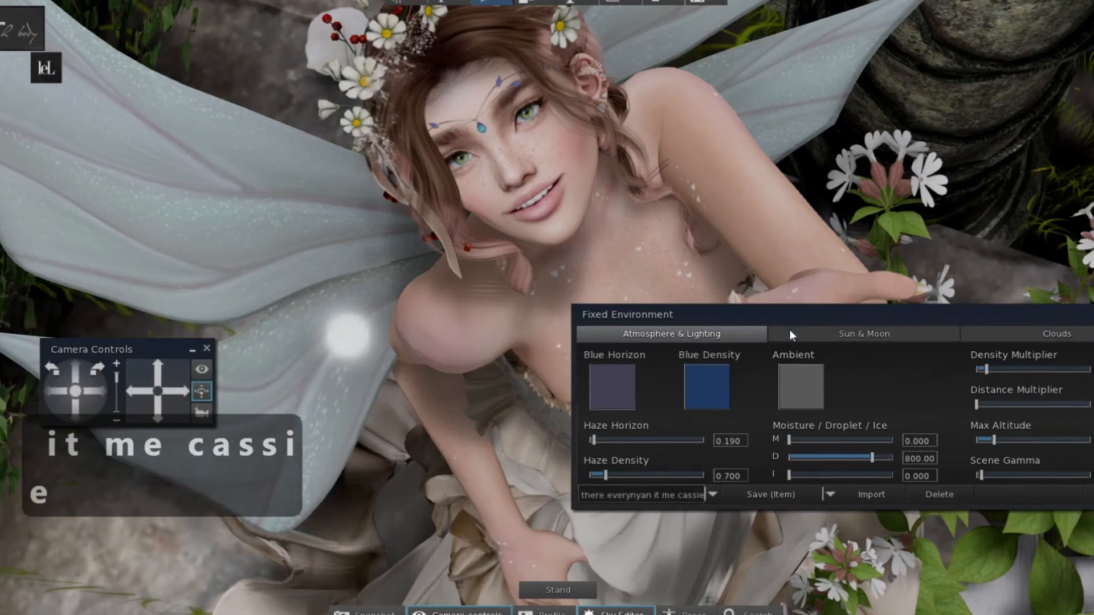
pyautogui.click(822, 333)
pyautogui.click(1014, 337)
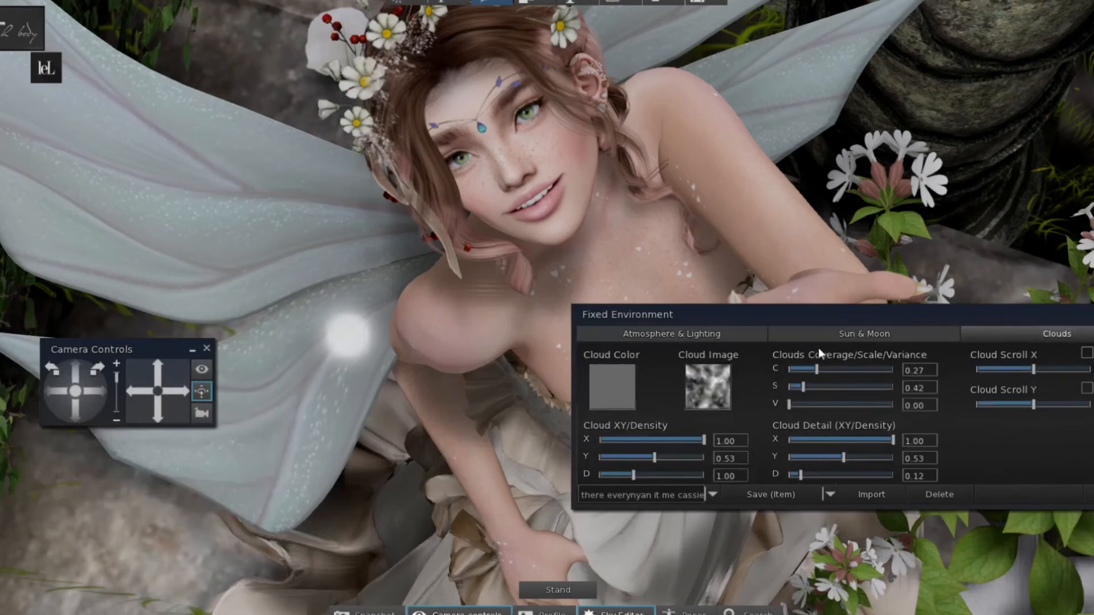
pyautogui.click(850, 334)
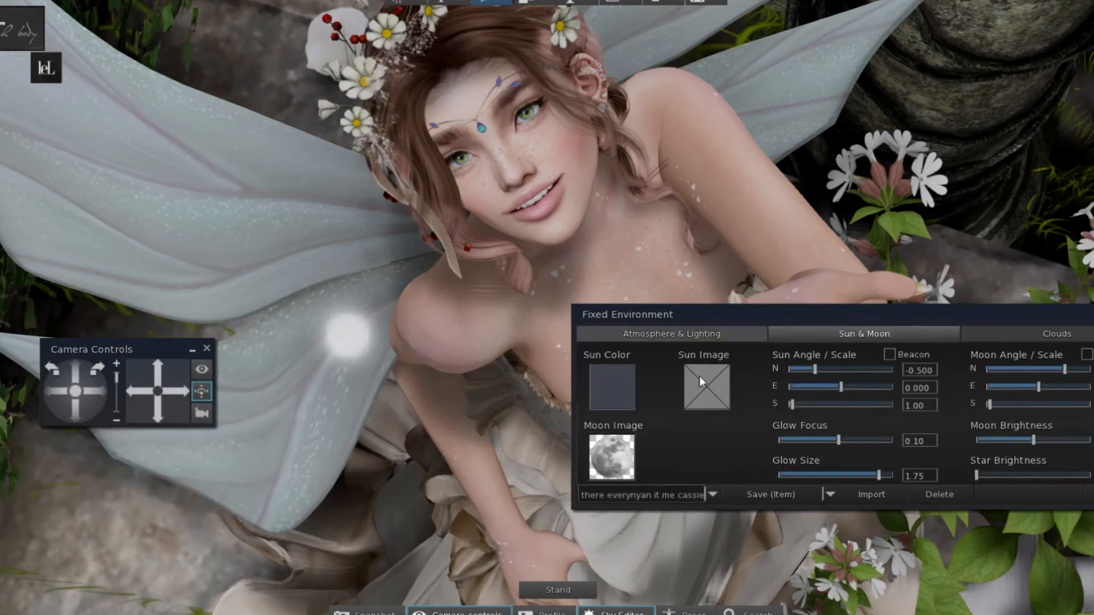
pyautogui.click(654, 337)
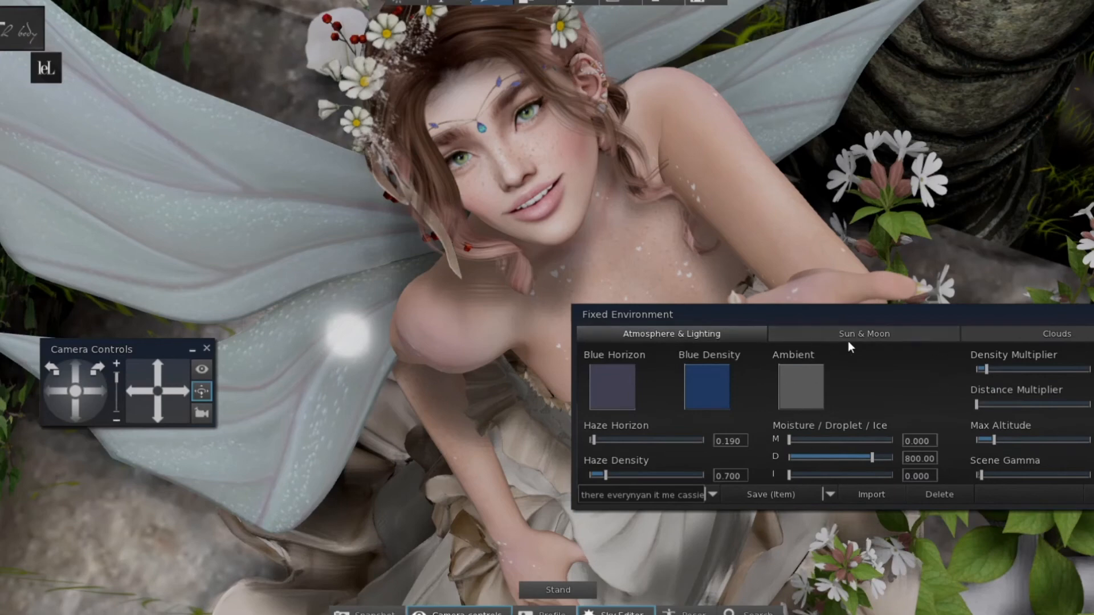
pyautogui.click(861, 335)
pyautogui.click(978, 332)
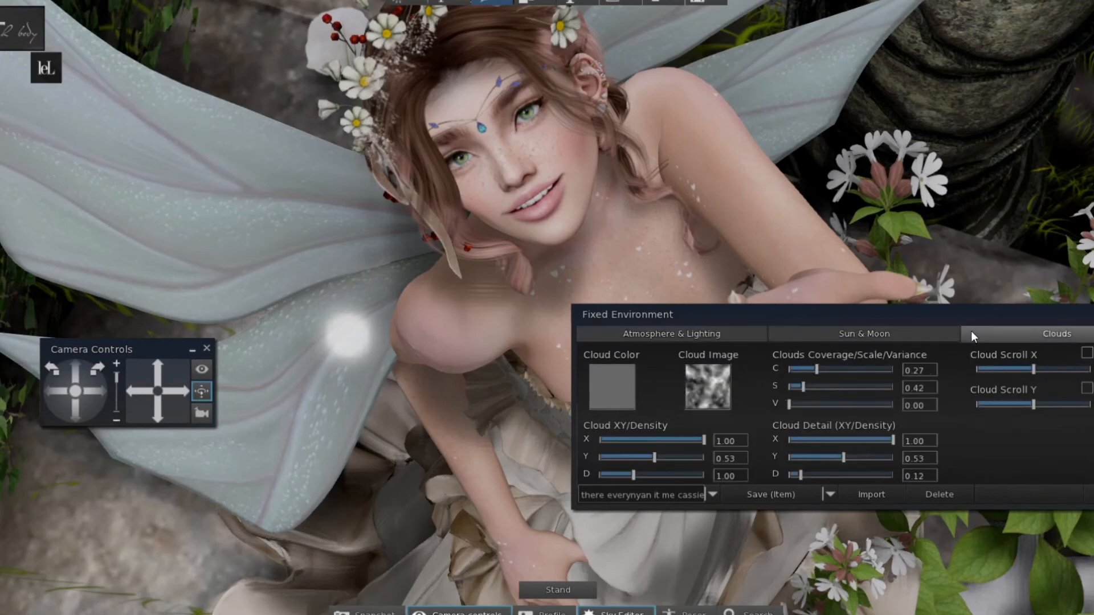
# Adjust the sun angle to N -0.290 and E -0.403.
pyautogui.click(862, 336)
pyautogui.moveTo(815, 372)
pyautogui.mouseDown()
pyautogui.moveTo(801, 368)
pyautogui.moveTo(827, 368)
pyautogui.moveTo(821, 383)
pyautogui.mouseUp()
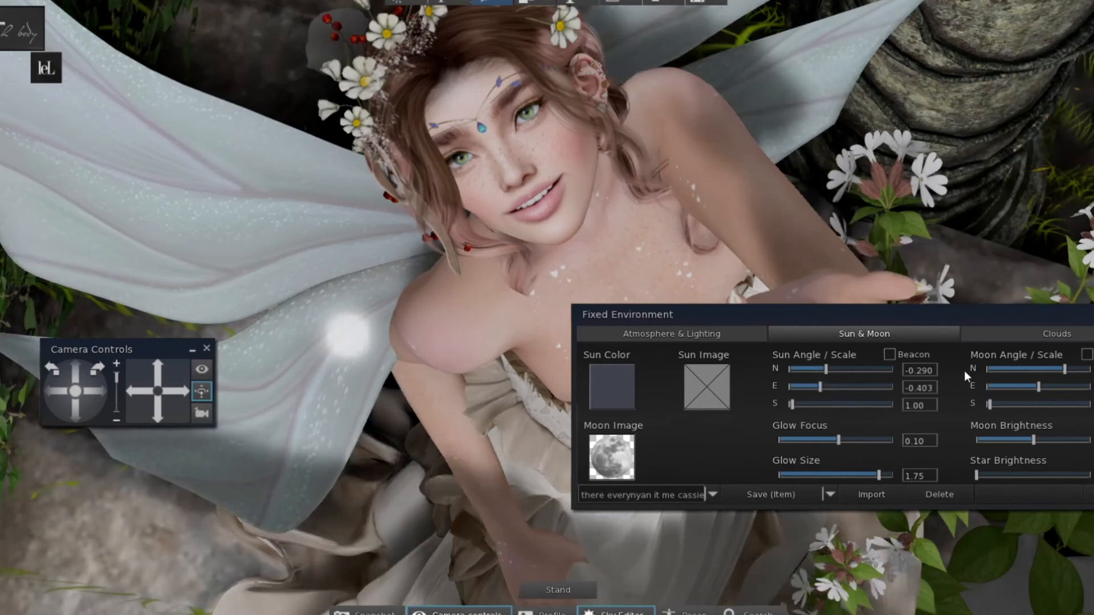
# Raise the distance multiplier and max altitude slightly, lower the scene gamma a touch, and set the haze horizon to 0.074.
pyautogui.click(702, 337)
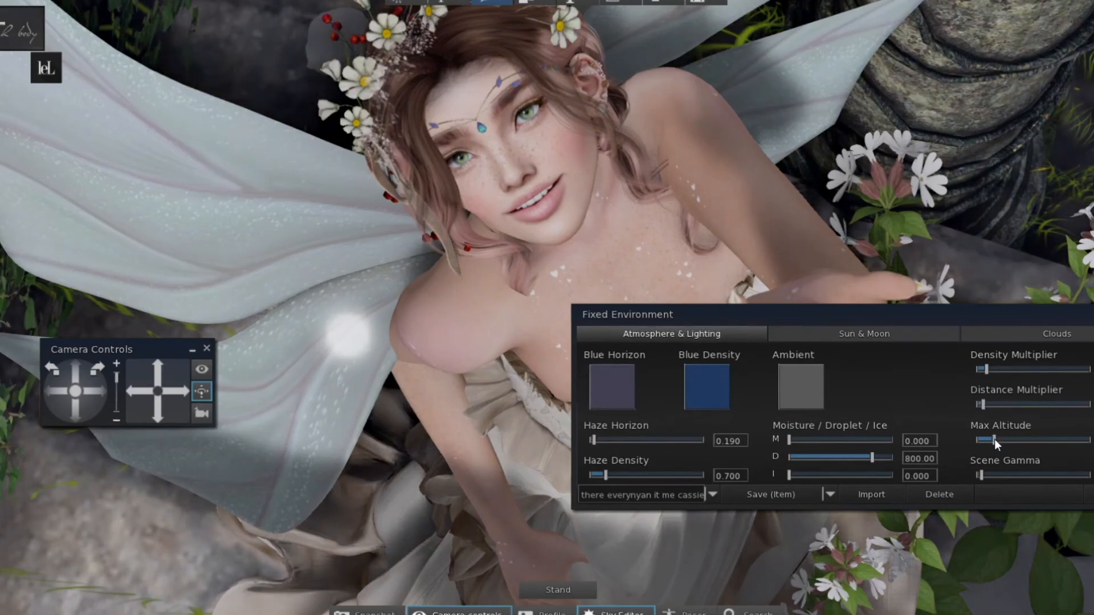
pyautogui.moveTo(981, 443); pyautogui.dragTo(1005, 435)
pyautogui.moveTo(983, 473); pyautogui.dragTo(982, 471)
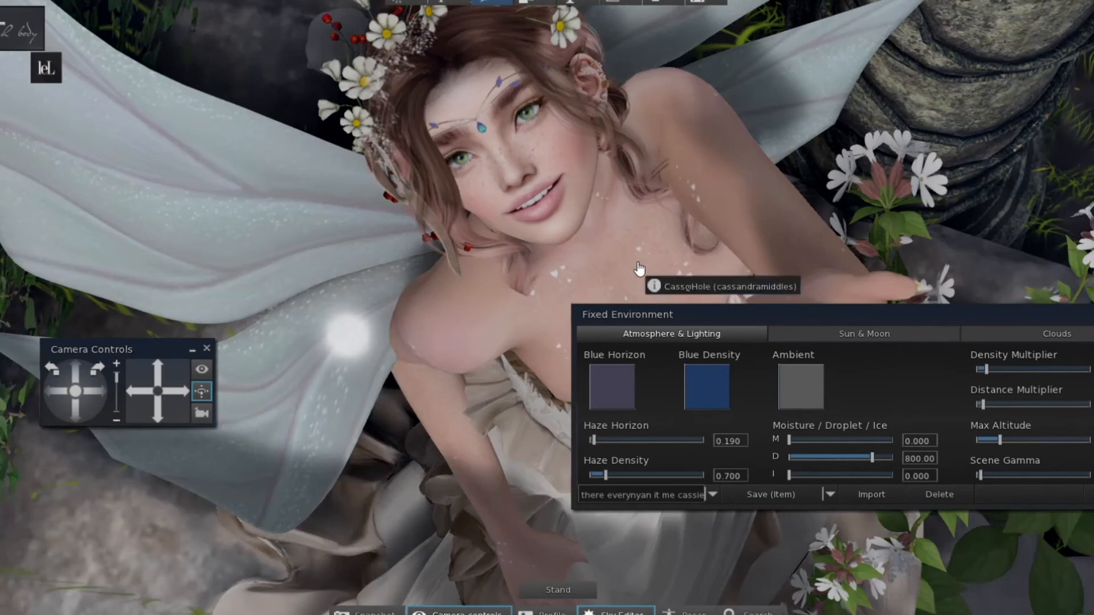
pyautogui.moveTo(596, 435)
pyautogui.mouseDown()
pyautogui.moveTo(639, 443)
pyautogui.moveTo(607, 439)
pyautogui.mouseUp()
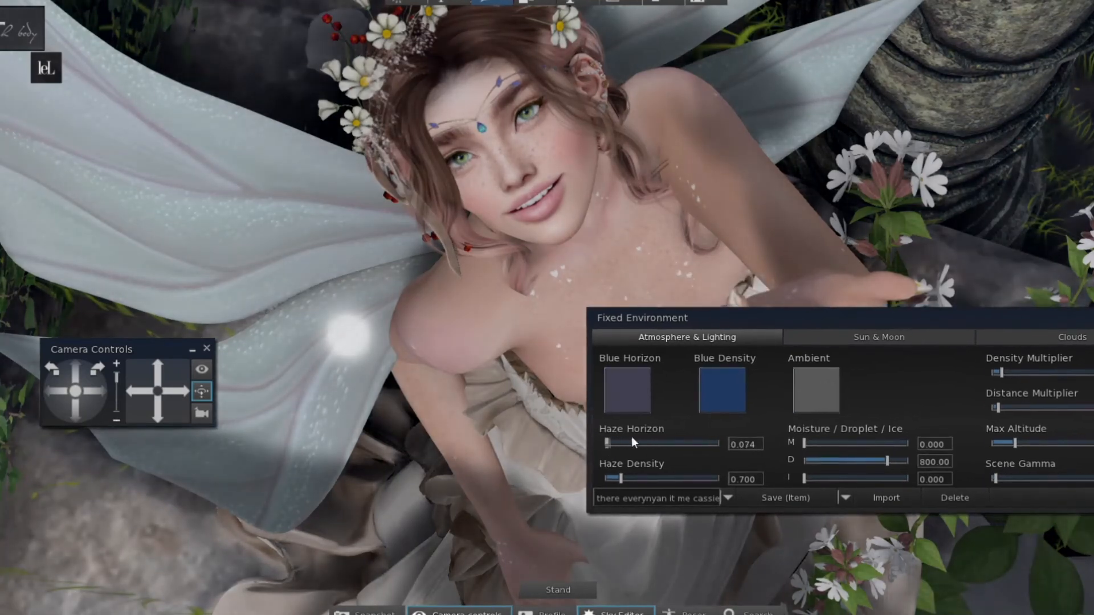
# Darken the ambient color to a deep red of about red 44, green 30, blue 30, and raise the density multiplier slightly.
pyautogui.click(807, 389)
pyautogui.moveTo(569, 460); pyautogui.dragTo(569, 473)
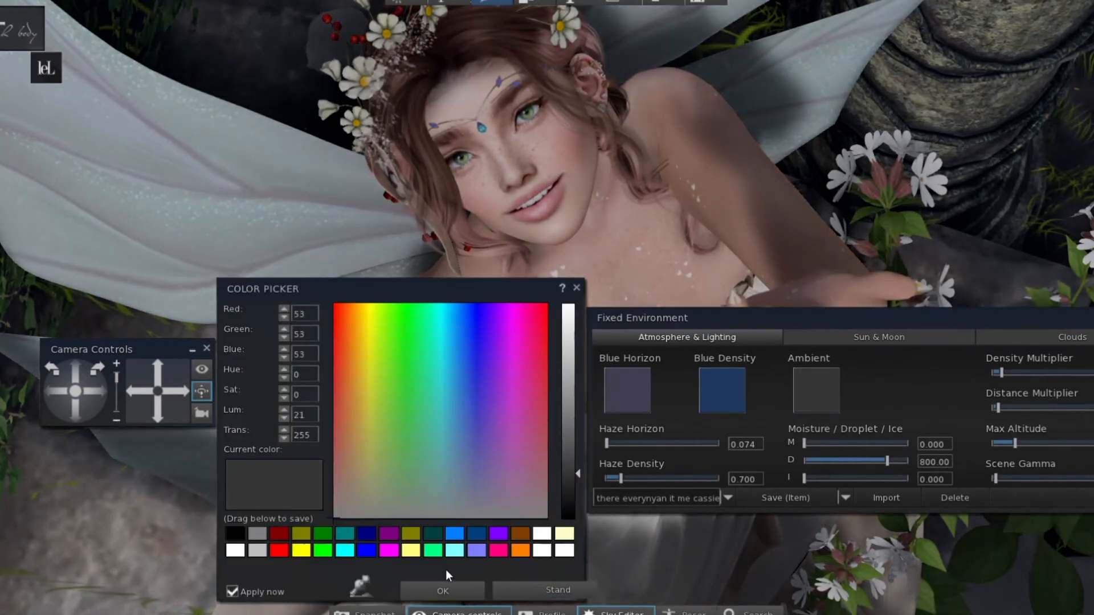
pyautogui.click(459, 593)
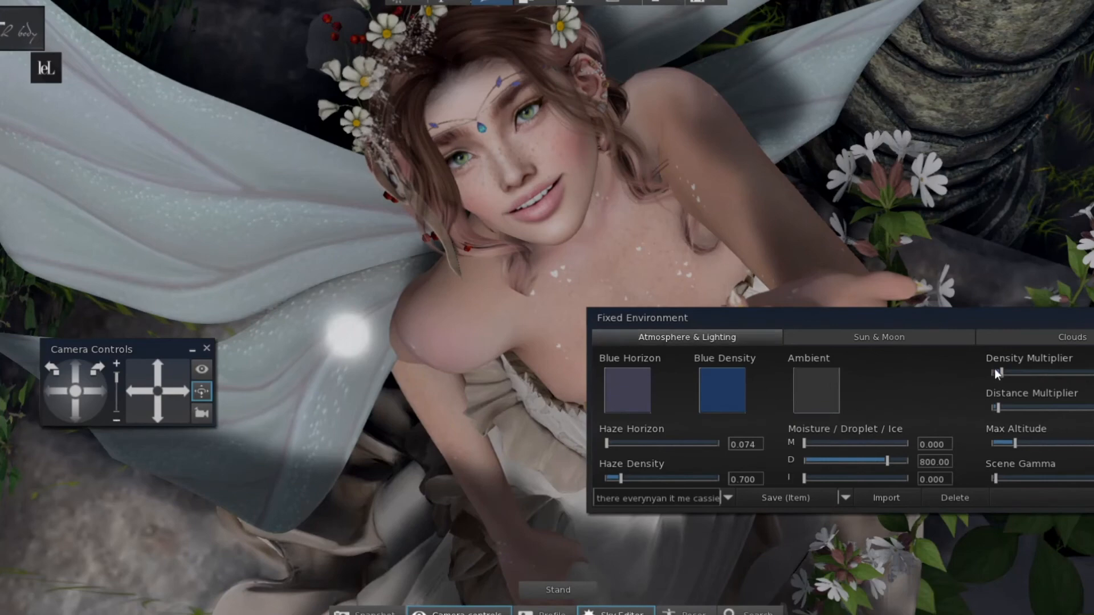
pyautogui.moveTo(1001, 370); pyautogui.dragTo(1003, 369)
pyautogui.click(837, 410)
pyautogui.moveTo(408, 408); pyautogui.dragTo(335, 474)
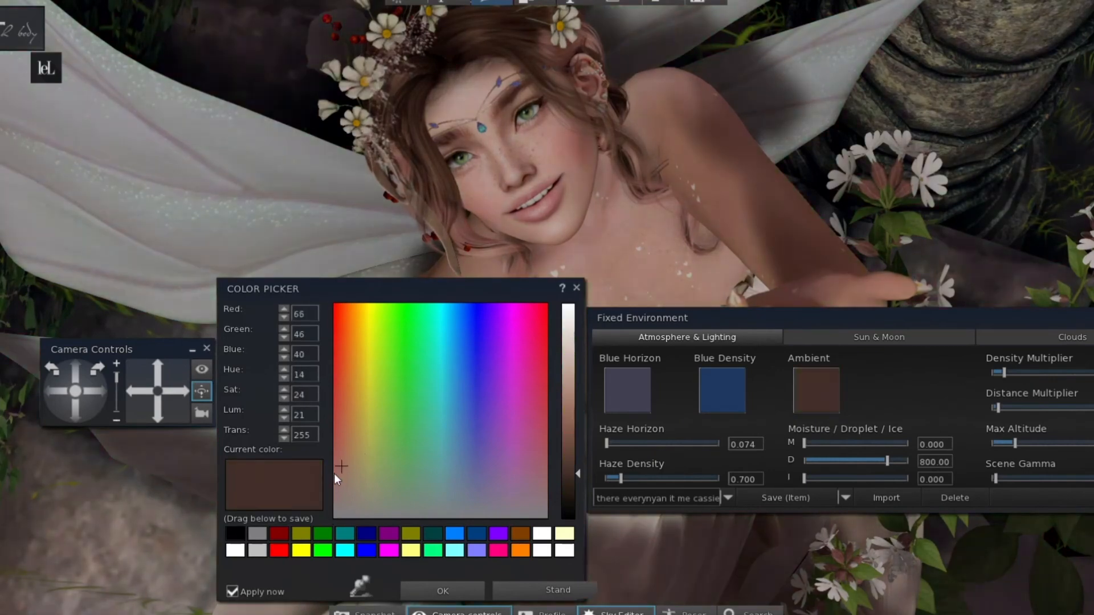
pyautogui.moveTo(569, 468); pyautogui.dragTo(573, 487)
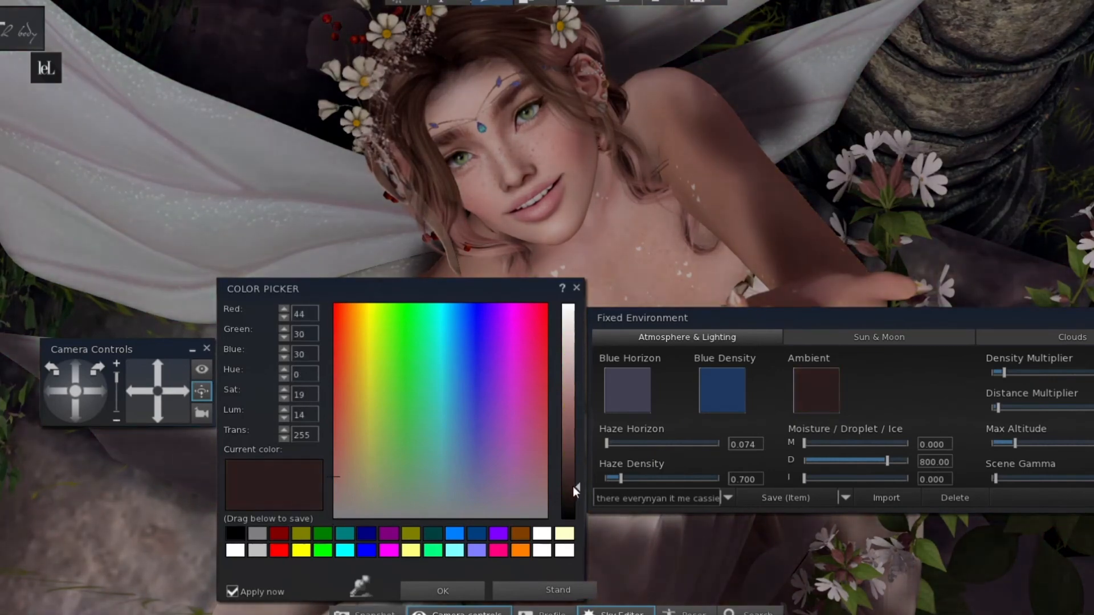
pyautogui.moveTo(345, 474); pyautogui.dragTo(331, 474)
pyautogui.click(436, 590)
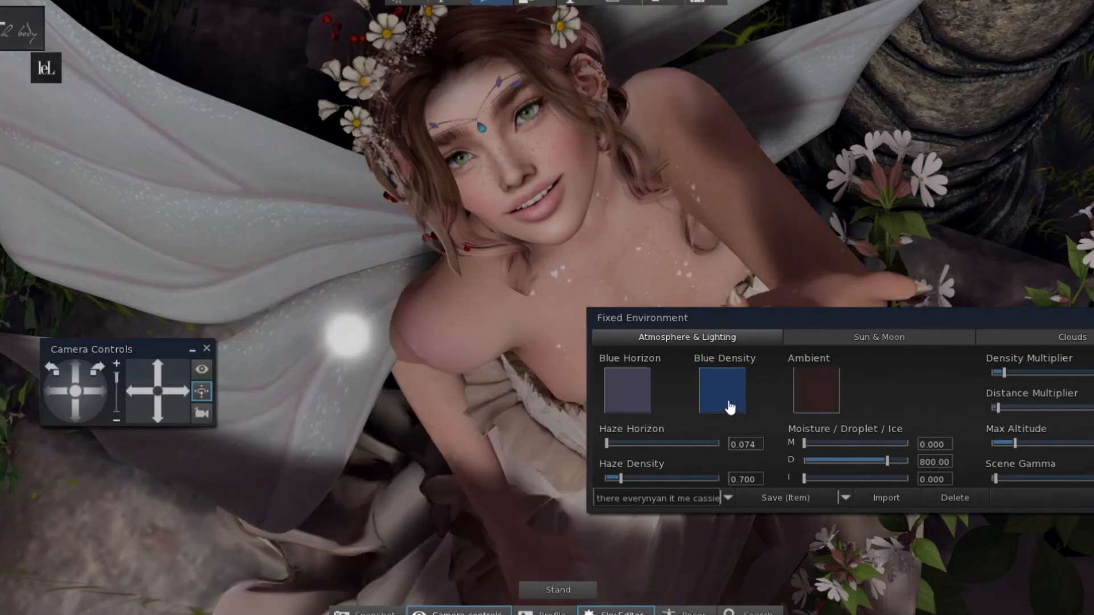
# Change the blue density color to a muted purple with red 71, green 67 and blue 94.
pyautogui.click(730, 407)
pyautogui.moveTo(447, 381); pyautogui.dragTo(482, 481)
pyautogui.moveTo(571, 361); pyautogui.dragTo(580, 449)
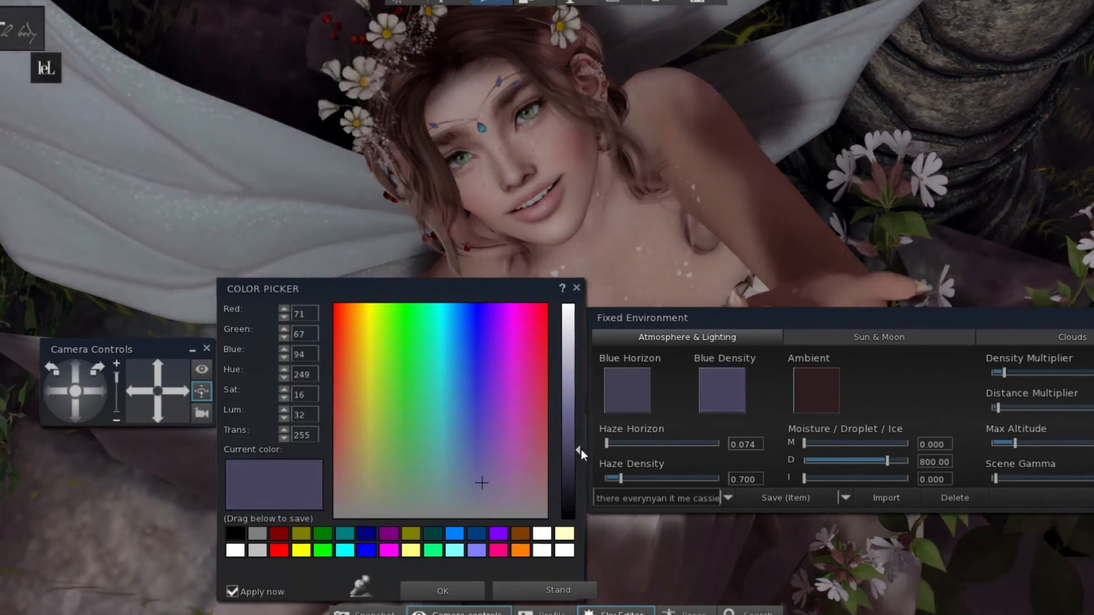
pyautogui.click(459, 586)
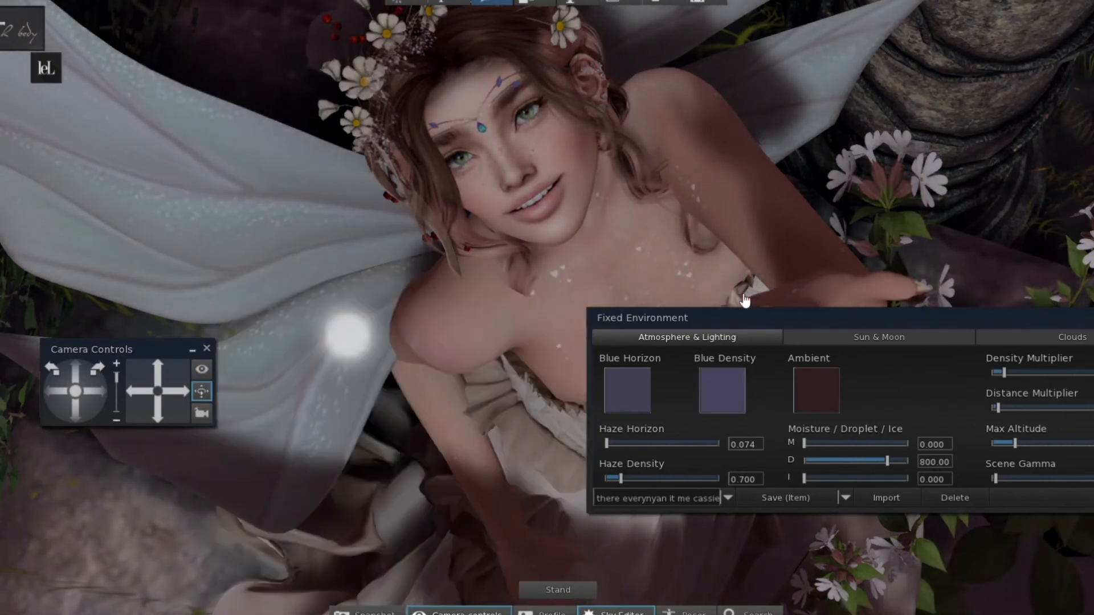
# Change the sun color to a light neutral gray and raise the density multiplier slightly.
pyautogui.click(851, 334)
pyautogui.click(627, 390)
pyautogui.moveTo(467, 357); pyautogui.dragTo(483, 505)
pyautogui.moveTo(408, 508); pyautogui.dragTo(370, 508)
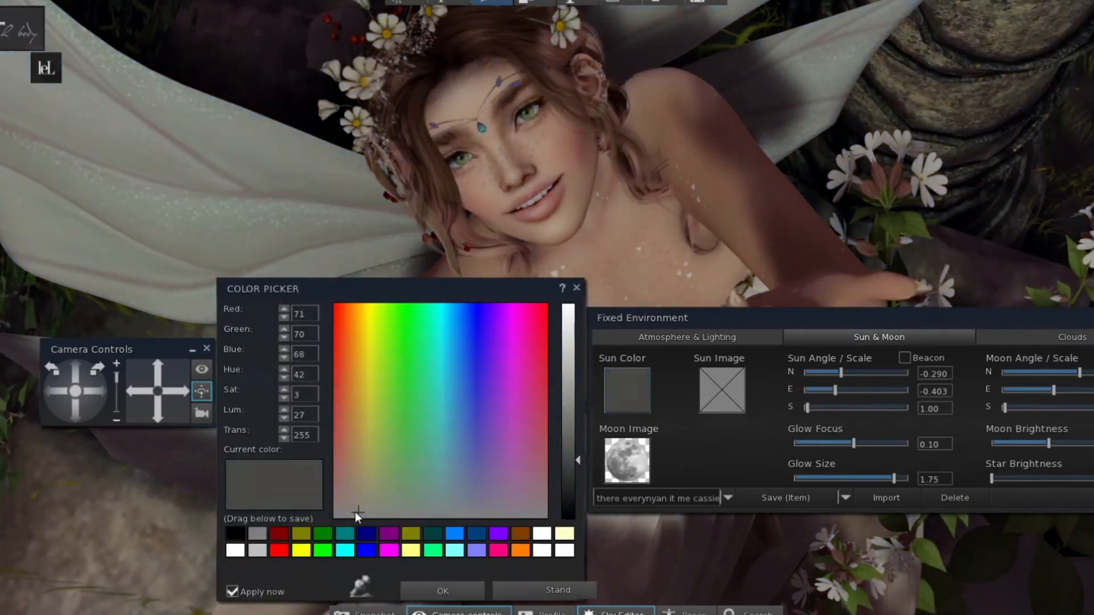
pyautogui.moveTo(575, 381); pyautogui.dragTo(584, 401)
pyautogui.click(421, 589)
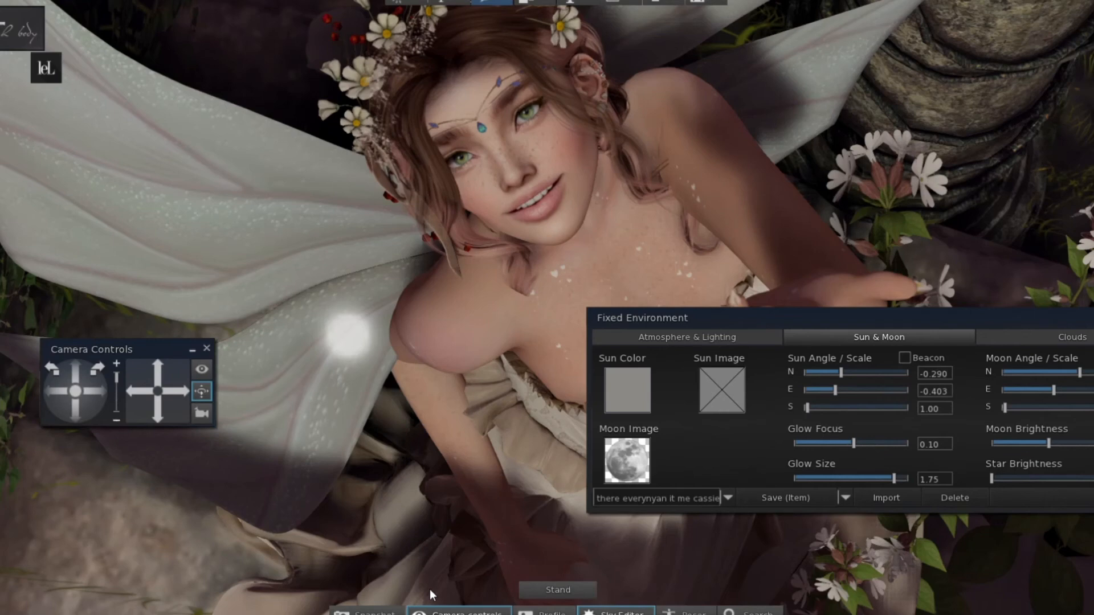
pyautogui.click(760, 340)
pyautogui.moveTo(1012, 371)
pyautogui.mouseDown()
pyautogui.moveTo(1027, 367)
pyautogui.moveTo(1006, 368)
pyautogui.mouseUp()
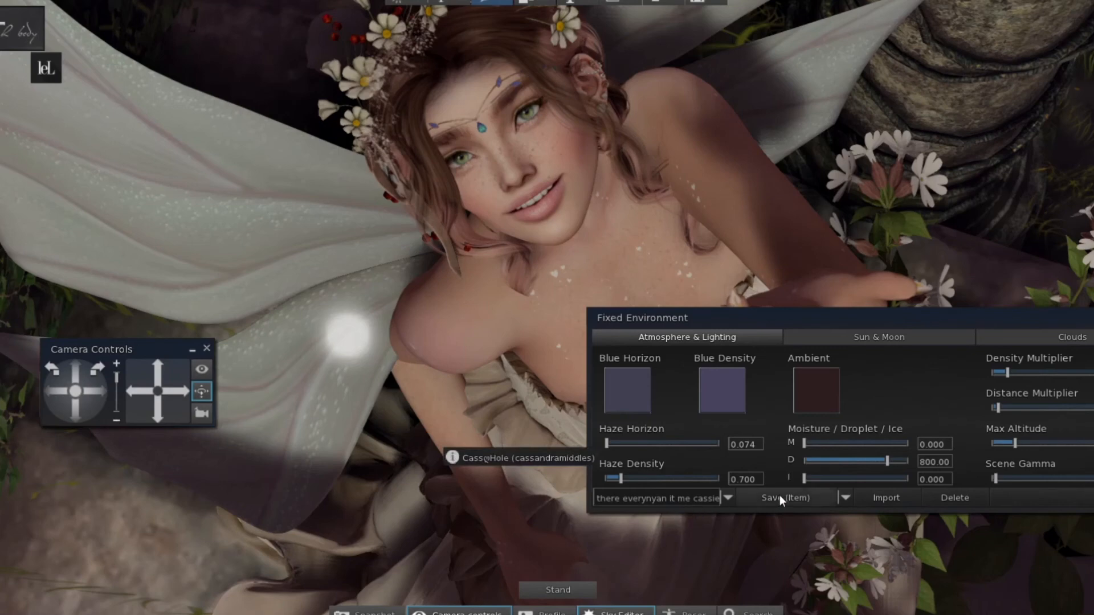
# Save the sky to disk as a file, and switch the save mode back to Save (Item).
pyautogui.click(845, 498)
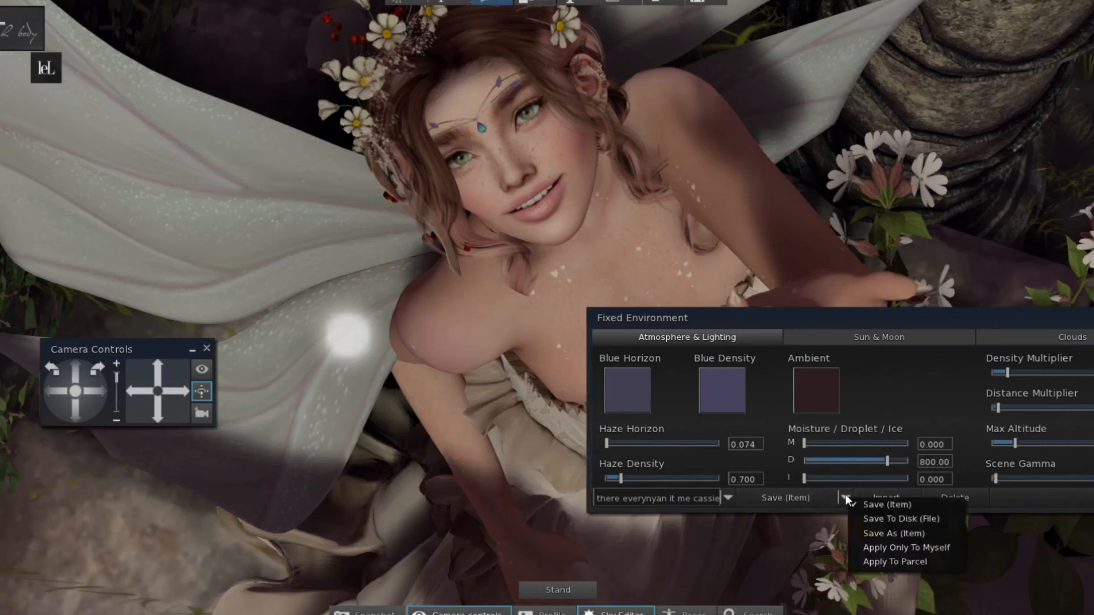
pyautogui.click(870, 517)
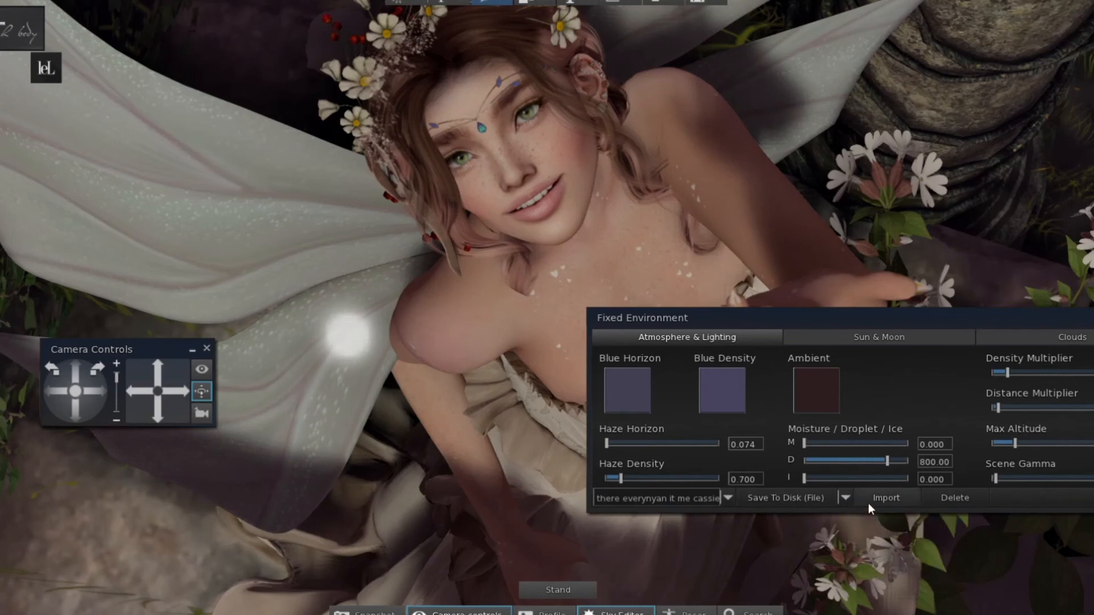
pyautogui.click(810, 500)
pyautogui.click(844, 498)
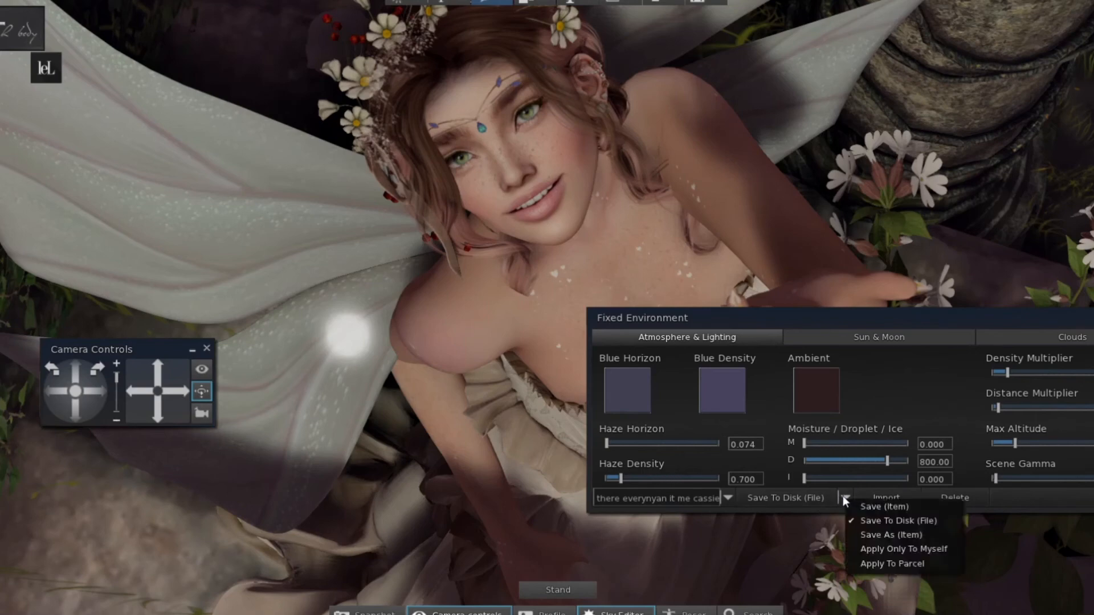
pyautogui.click(870, 507)
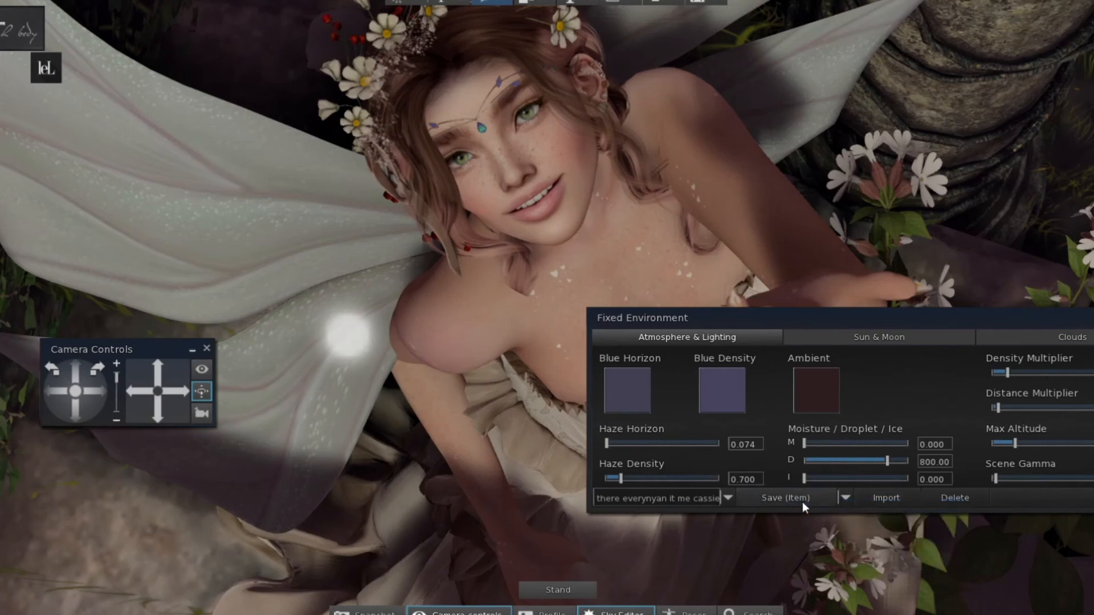
# View the saved environments, preview the "blah" sky preset, return to the custom saved sky, and close both environment windows.
pyautogui.click(407, 4)
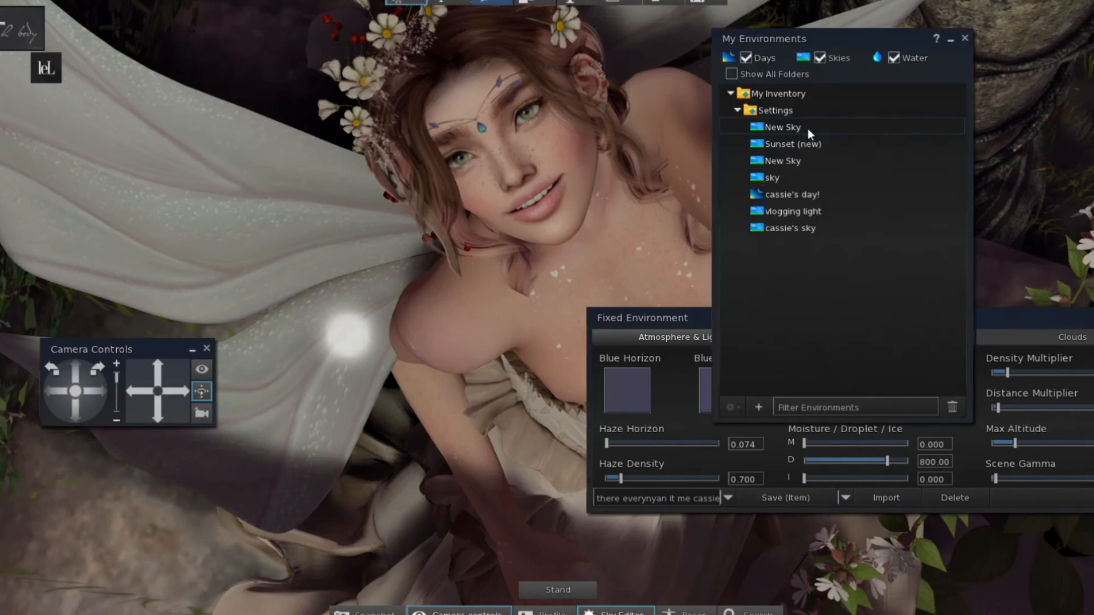
pyautogui.click(728, 497)
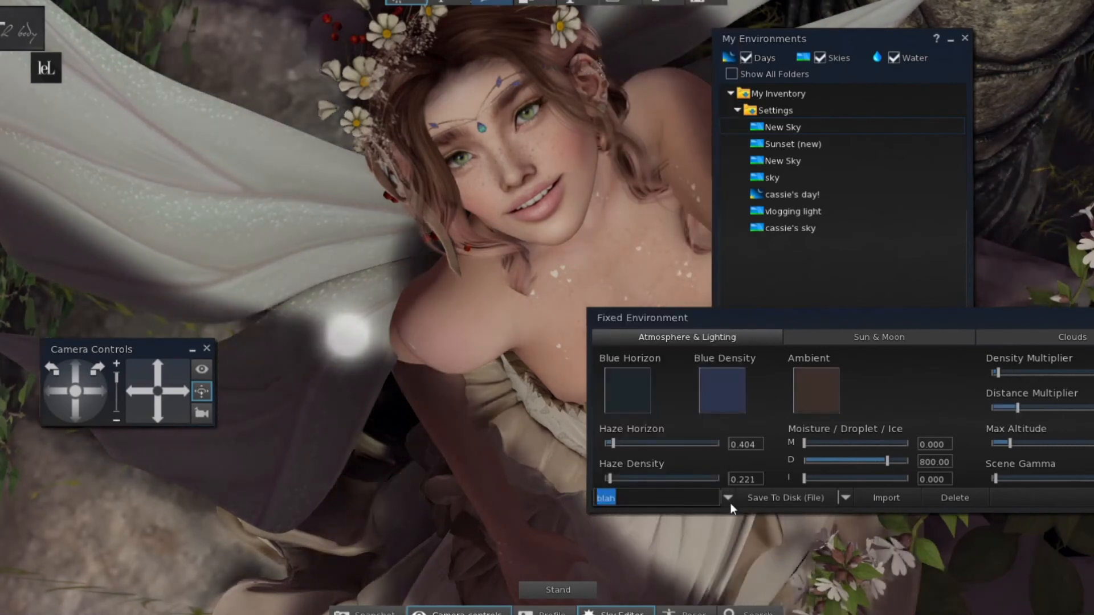
pyautogui.click(728, 498)
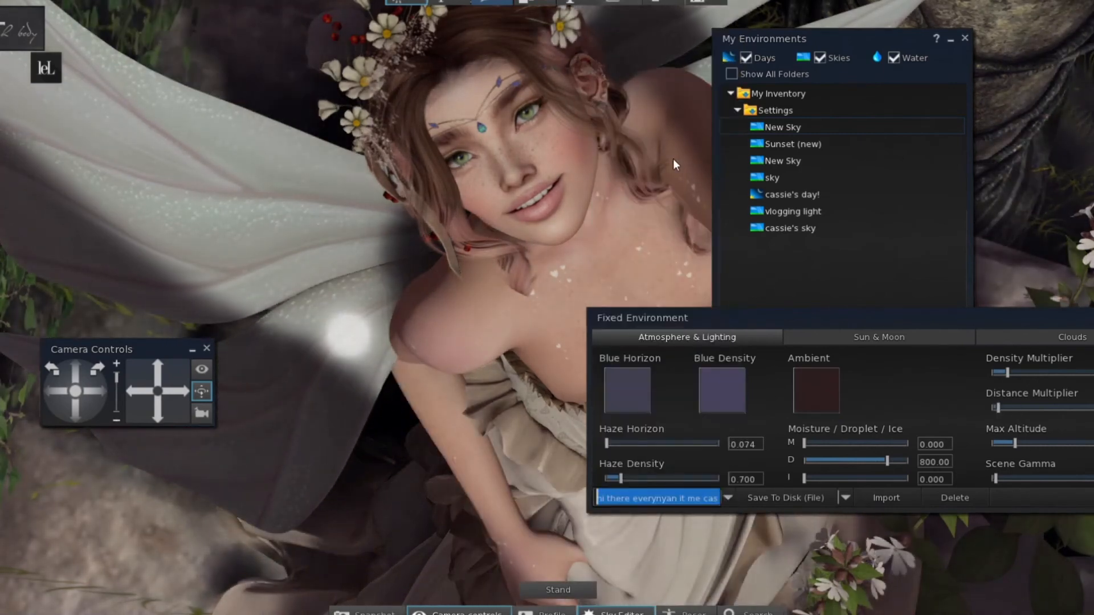
pyautogui.moveTo(676, 171)
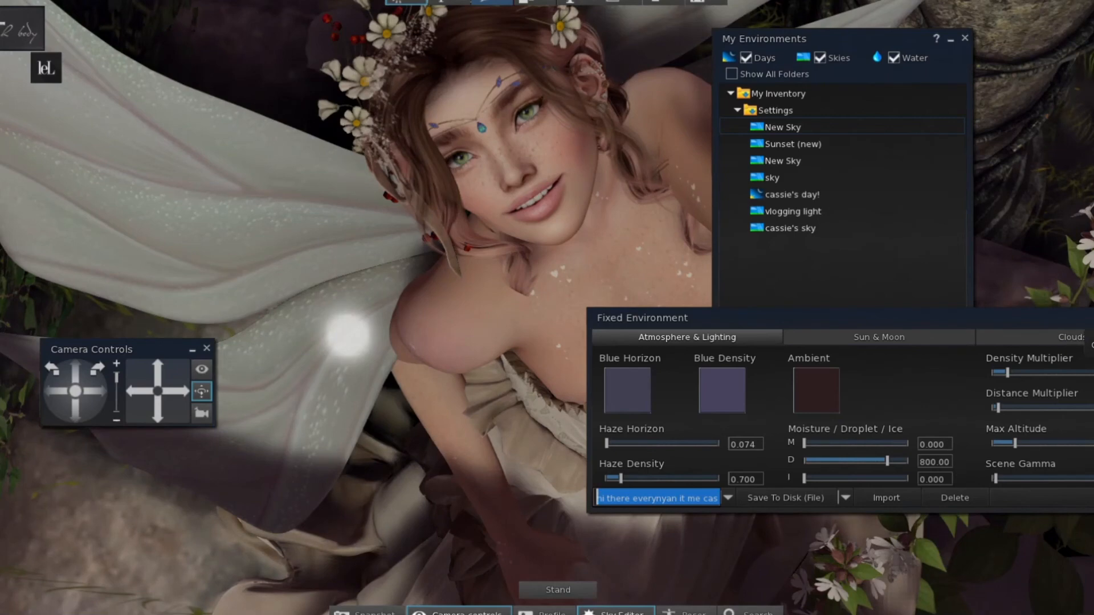
pyautogui.click(1093, 318)
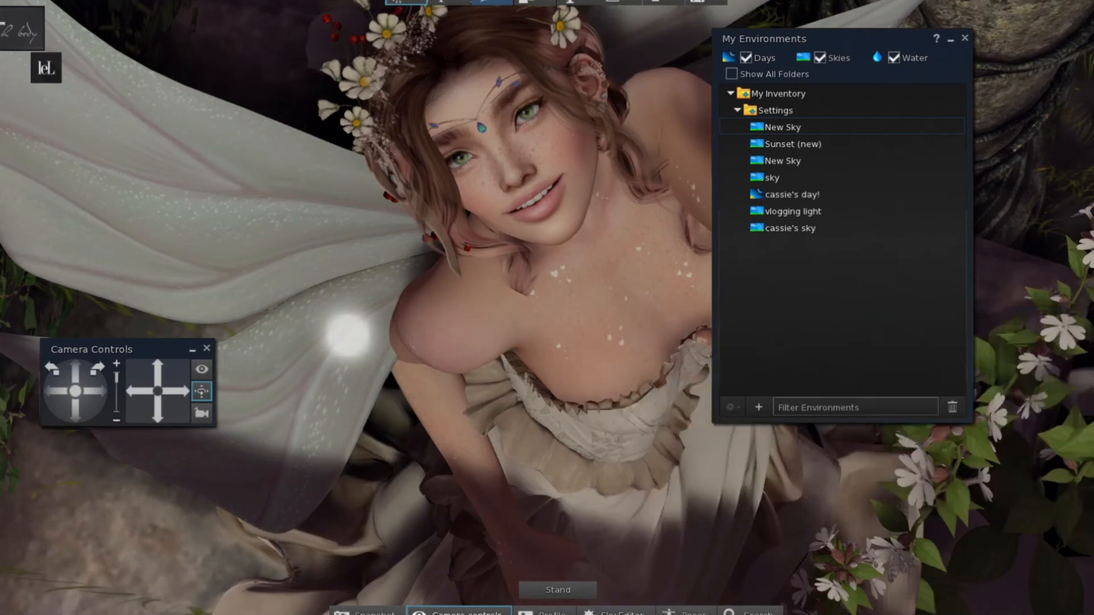
pyautogui.click(964, 38)
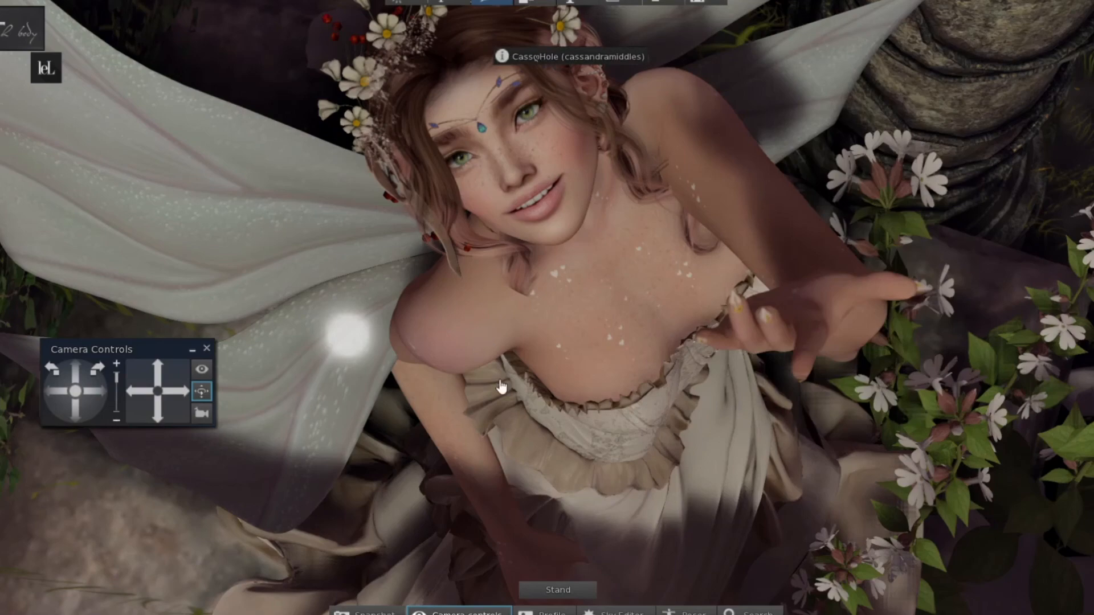
# Move the Queen Anne's lace wildflowers closer to the fairy and place a copy behind her wing at about X 72.569, Y 79.750.
pyautogui.scroll(-5, 502, 382)
pyautogui.scroll(-5, 500, 382)
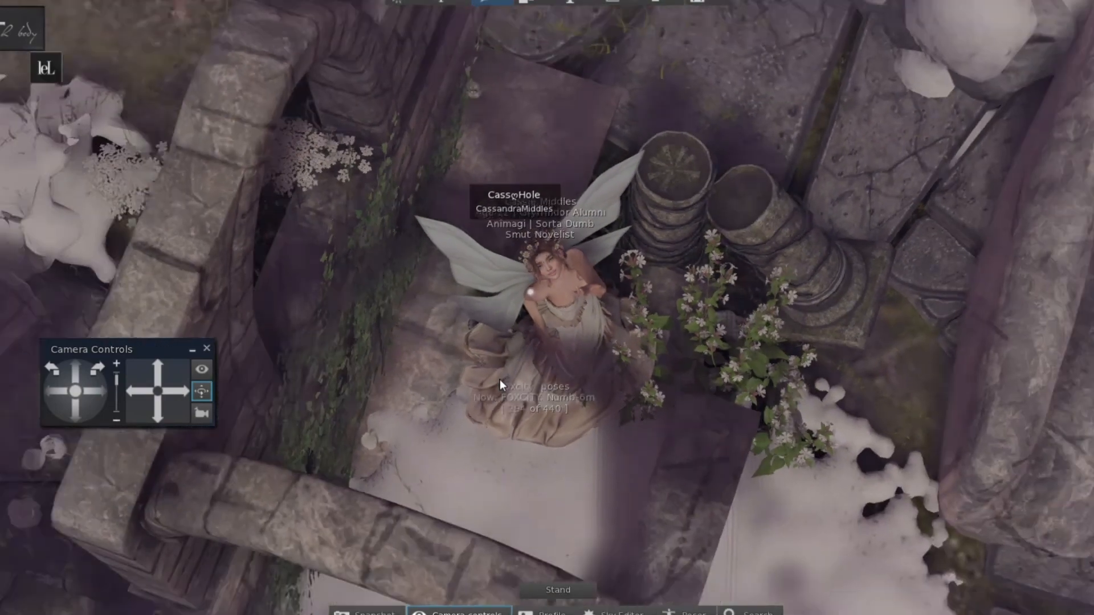
pyautogui.scroll(-3, 500, 380)
pyautogui.scroll(-3, 459, 345)
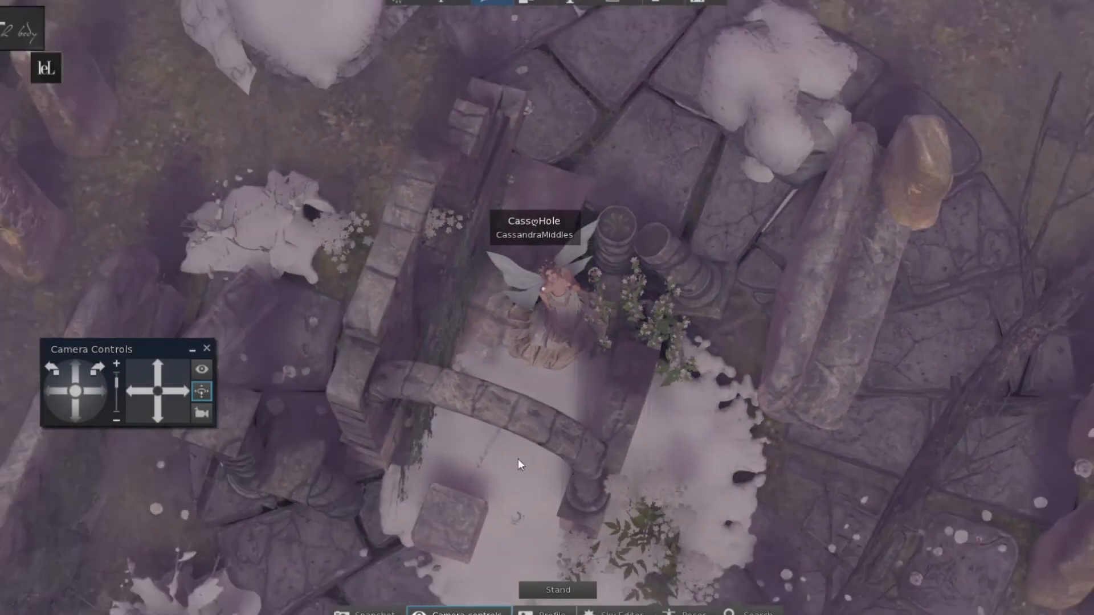
pyautogui.rightClick(617, 467)
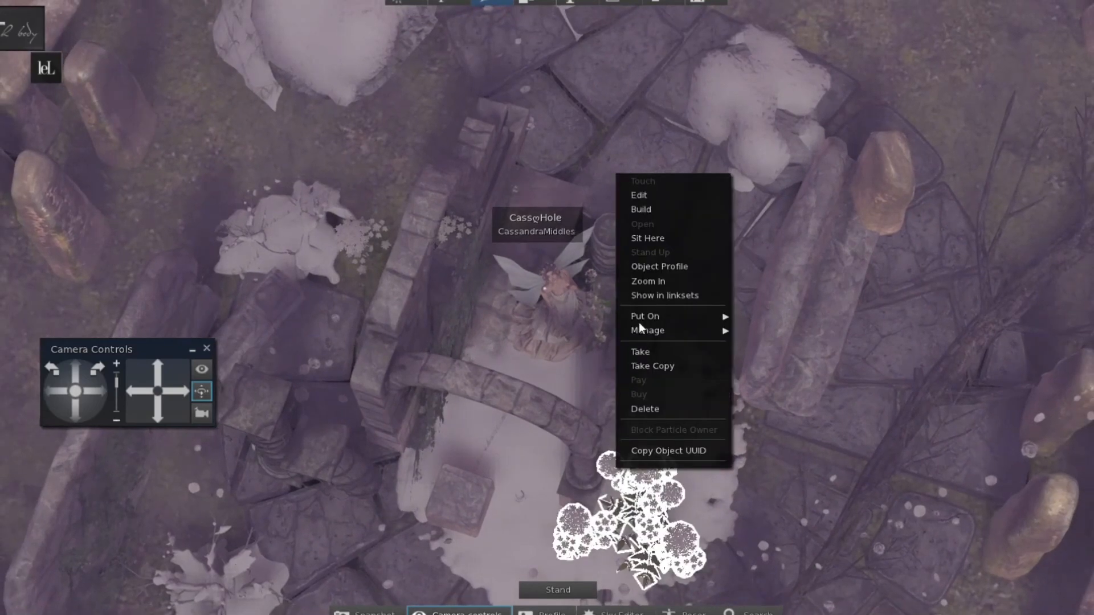
pyautogui.click(665, 195)
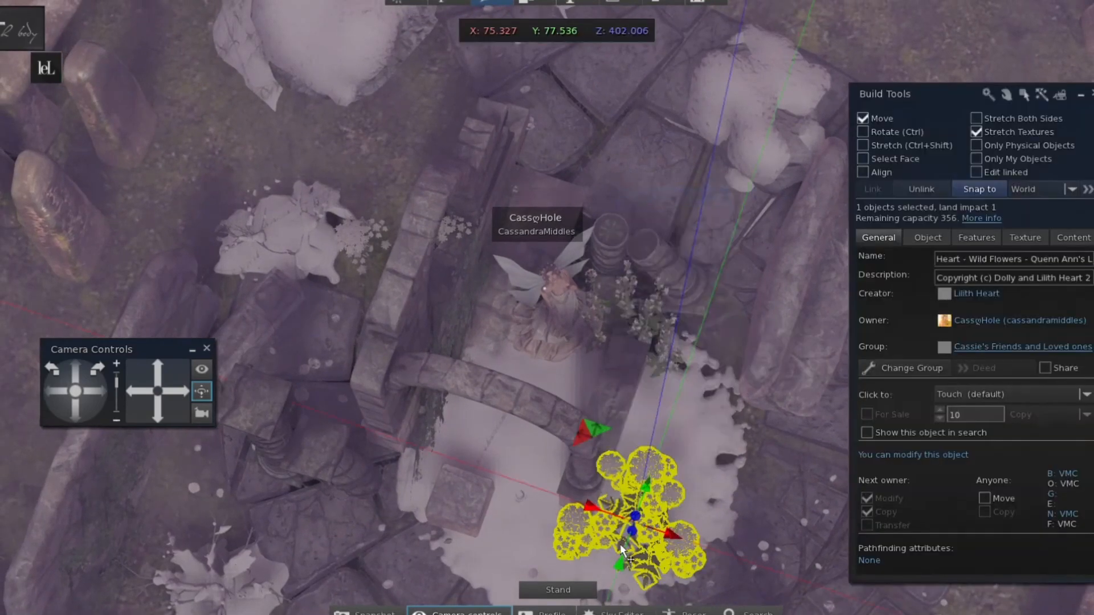
pyautogui.moveTo(634, 490); pyautogui.dragTo(641, 405)
pyautogui.click(364, 230)
pyautogui.moveTo(438, 275); pyautogui.dragTo(504, 289)
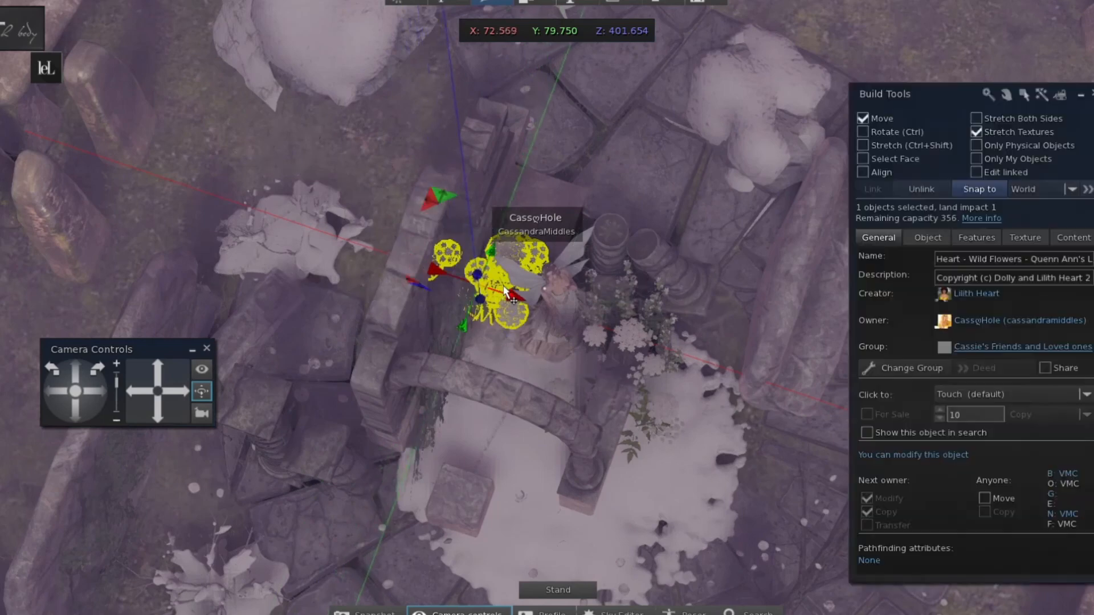
# Move the floating white plum flower petals over the fairy to about X 73.822, Y 79.067.
pyautogui.click(826, 489)
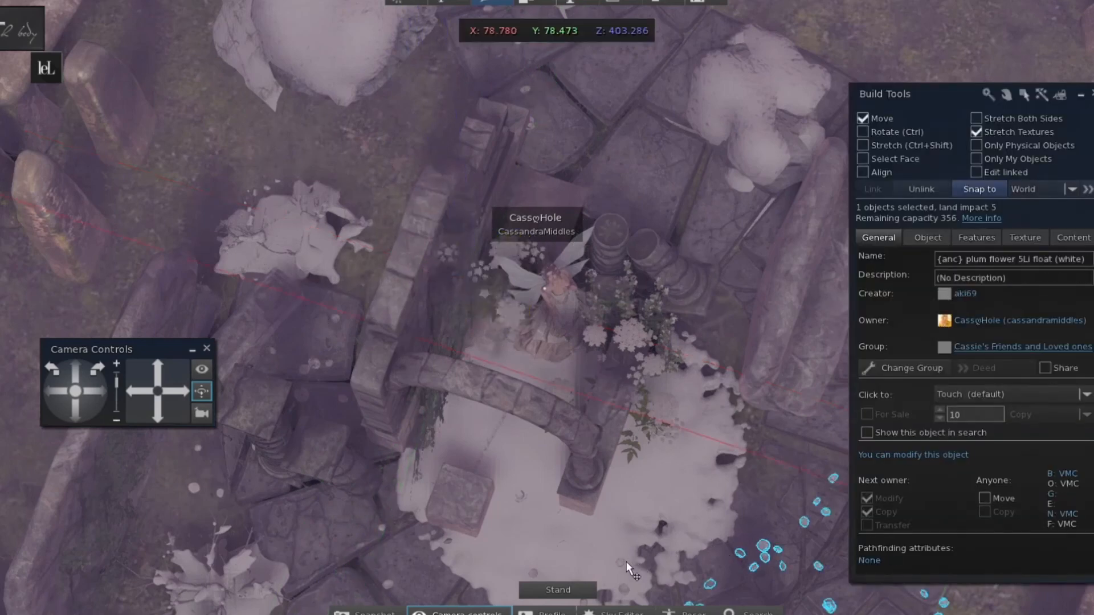
pyautogui.scroll(-5, 807, 476)
pyautogui.moveTo(735, 408); pyautogui.dragTo(575, 356)
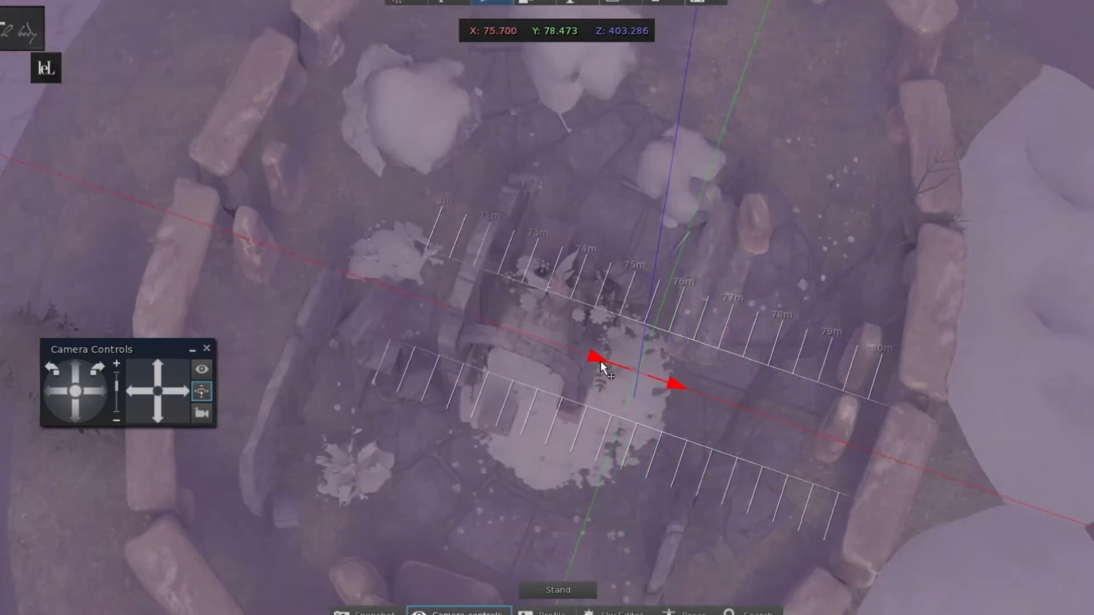
pyautogui.scroll(5, 574, 353)
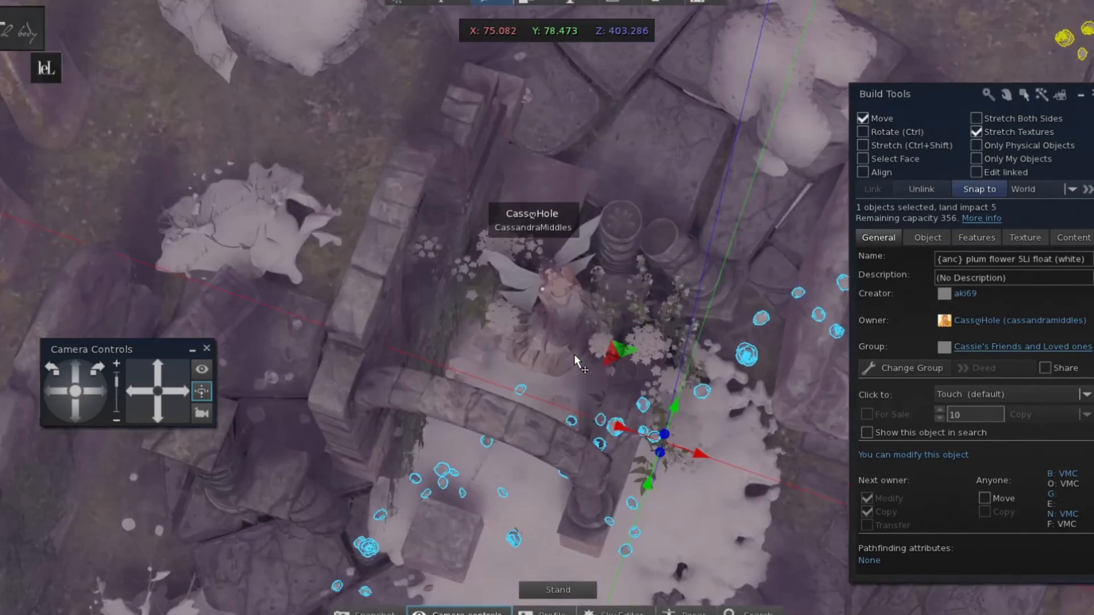
pyautogui.moveTo(687, 528); pyautogui.dragTo(490, 495)
pyautogui.moveTo(534, 447); pyautogui.dragTo(594, 354)
pyautogui.scroll(5, 561, 334)
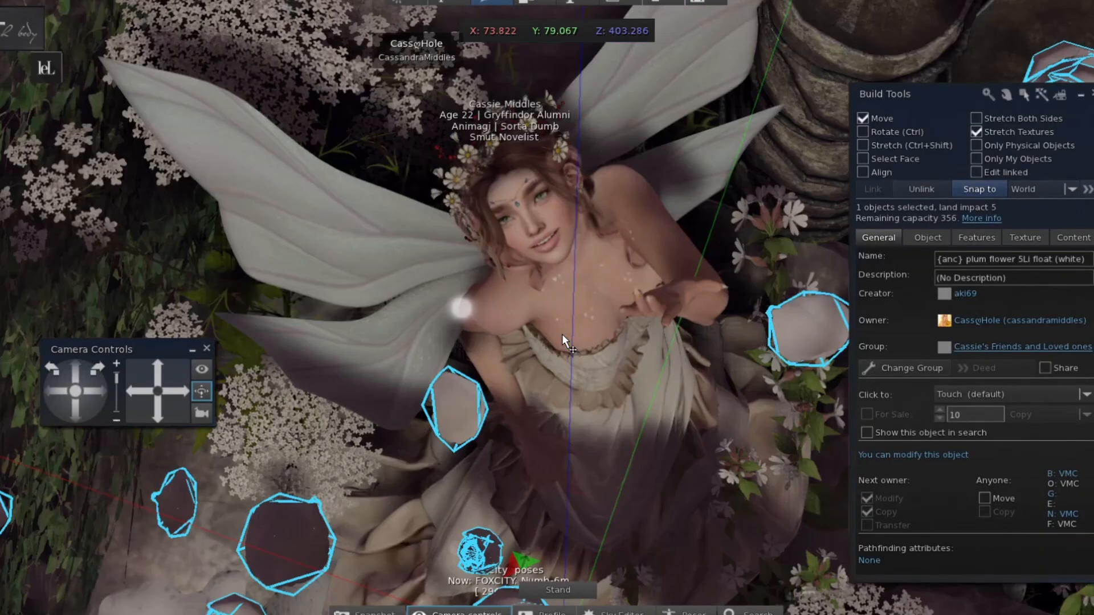
# Raise the floating white petals above the fairy to a height of about Z 407.165 and finish editing.
pyautogui.scroll(-6, 562, 334)
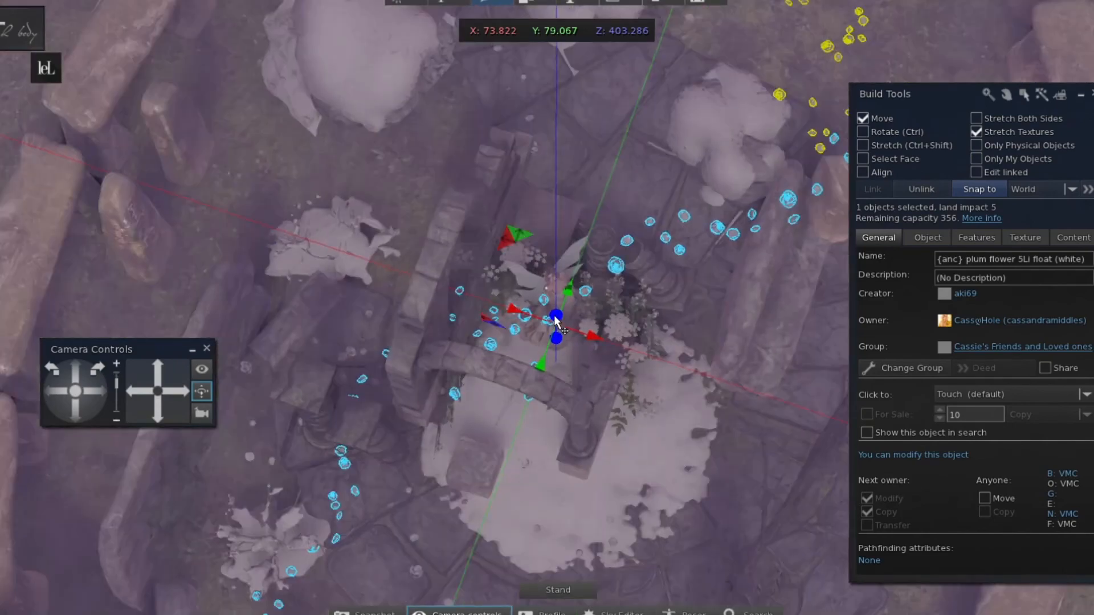
pyautogui.moveTo(555, 321); pyautogui.dragTo(569, 225)
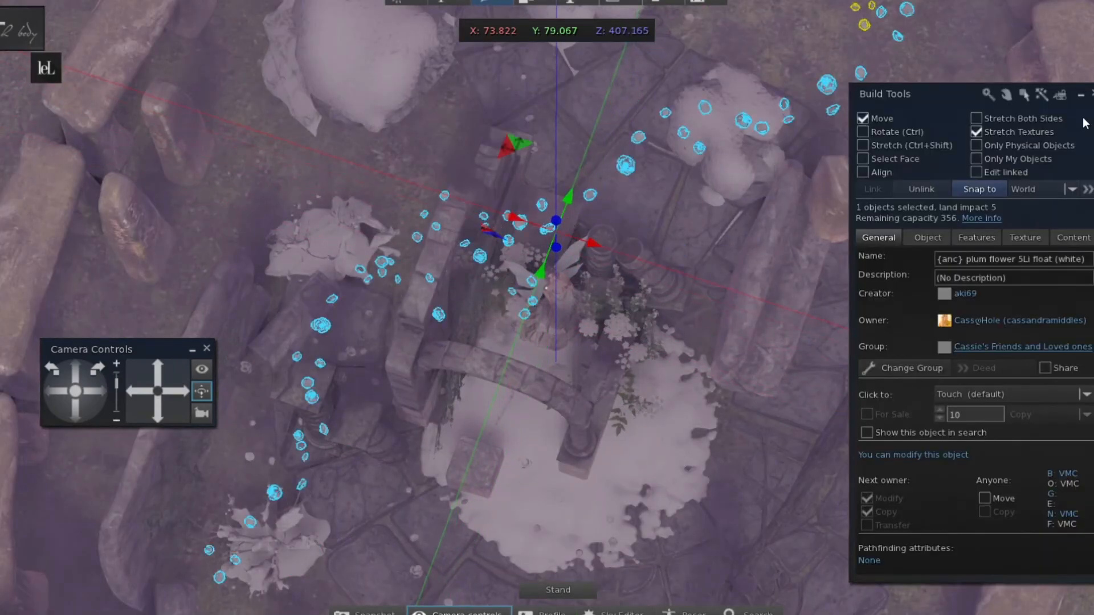
pyautogui.press('Escape')
pyautogui.scroll(6, 565, 344)
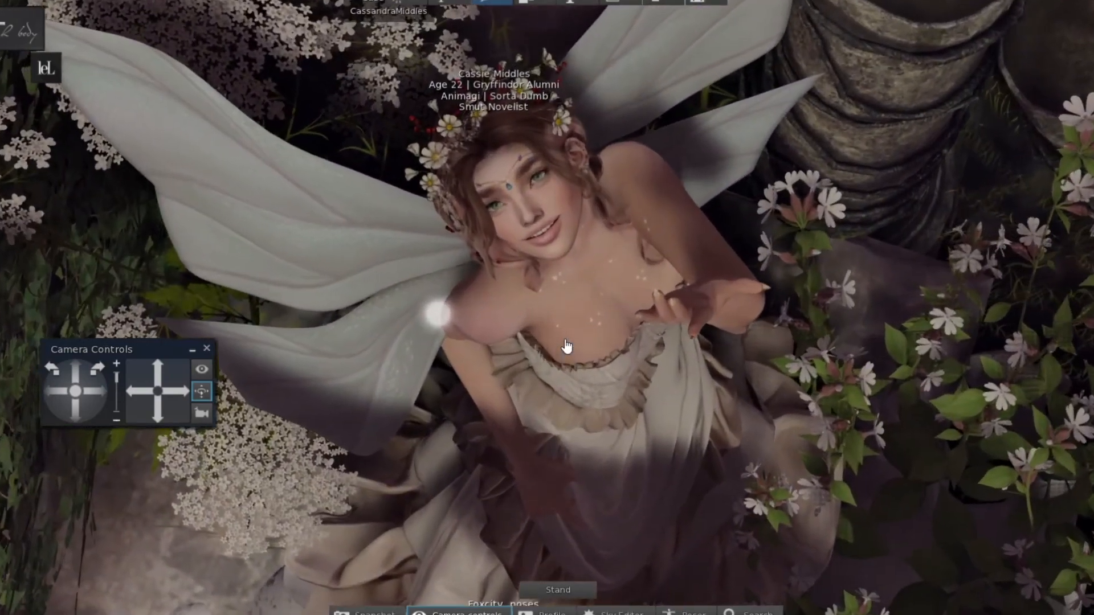
# Lower the floating white petals to a height of about Z 405.548 and finish editing.
pyautogui.scroll(-6, 565, 344)
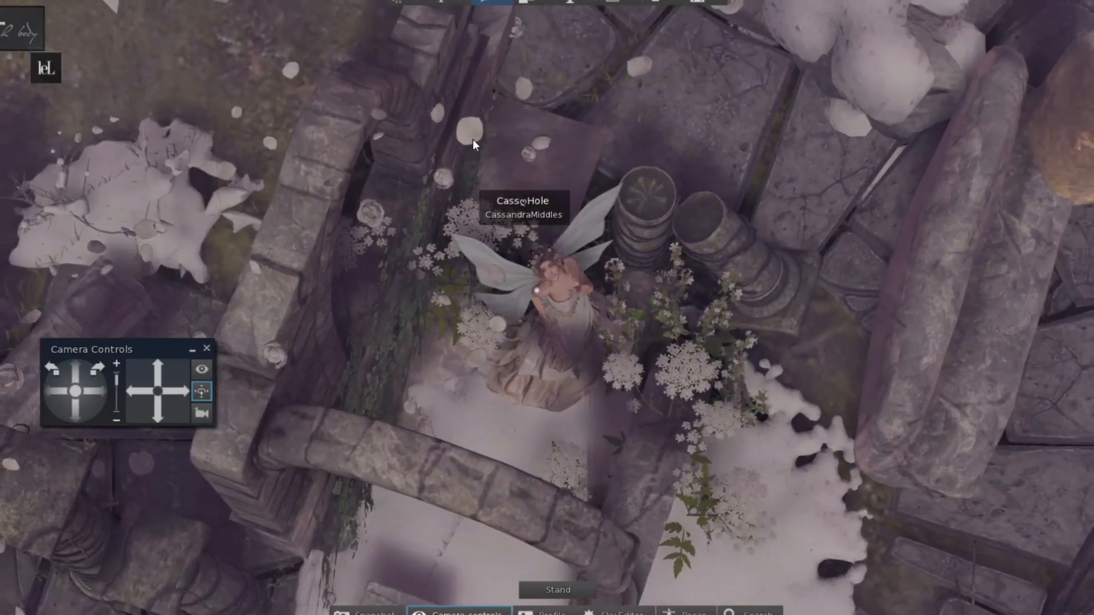
pyautogui.rightClick(473, 141)
pyautogui.click(500, 162)
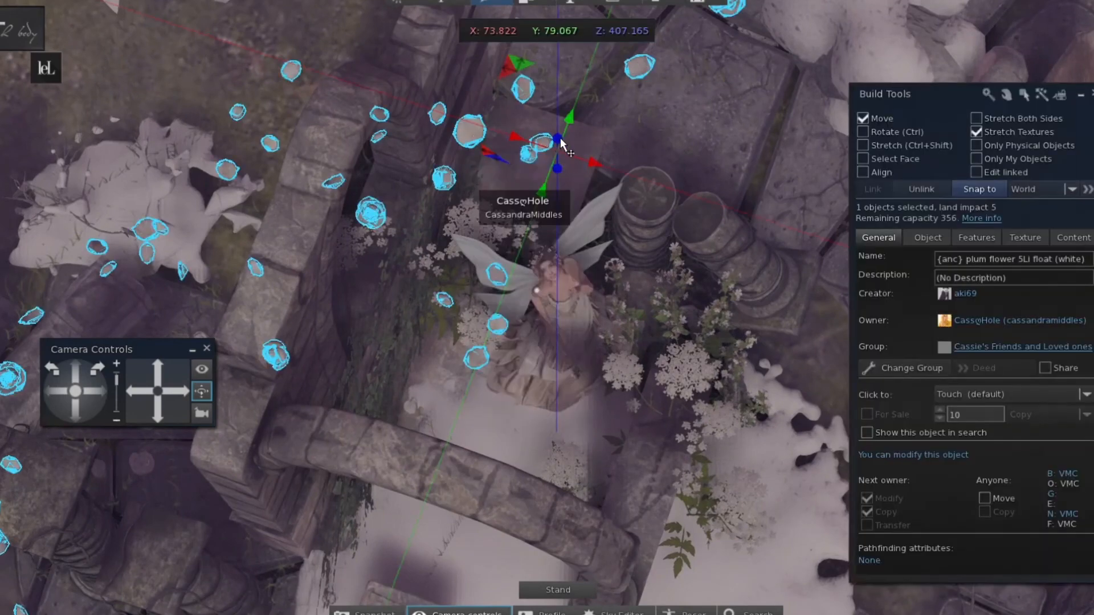
pyautogui.moveTo(557, 168); pyautogui.dragTo(551, 250)
pyautogui.click(1092, 93)
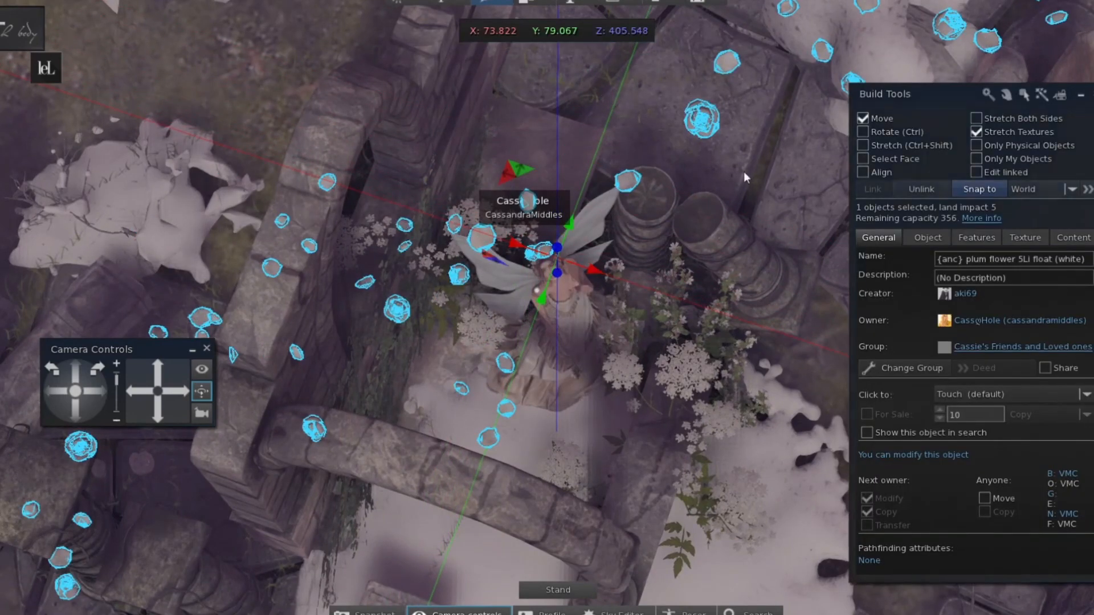
# Check the petals around the fairy and try to lower them to about Z 403.664.
pyautogui.scroll(7, 459, 257)
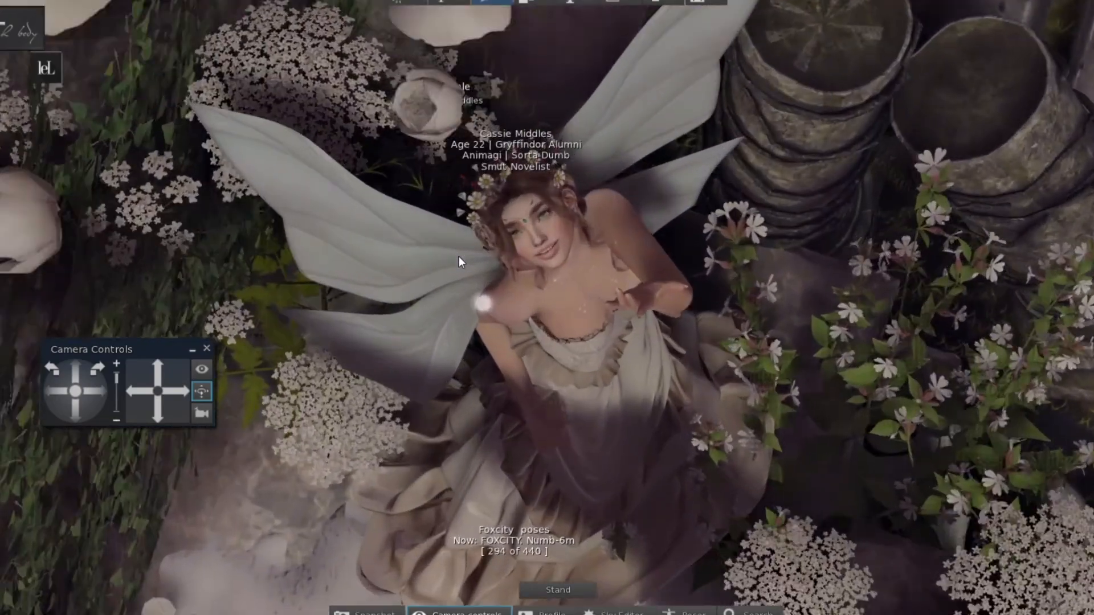
pyautogui.scroll(1, 459, 256)
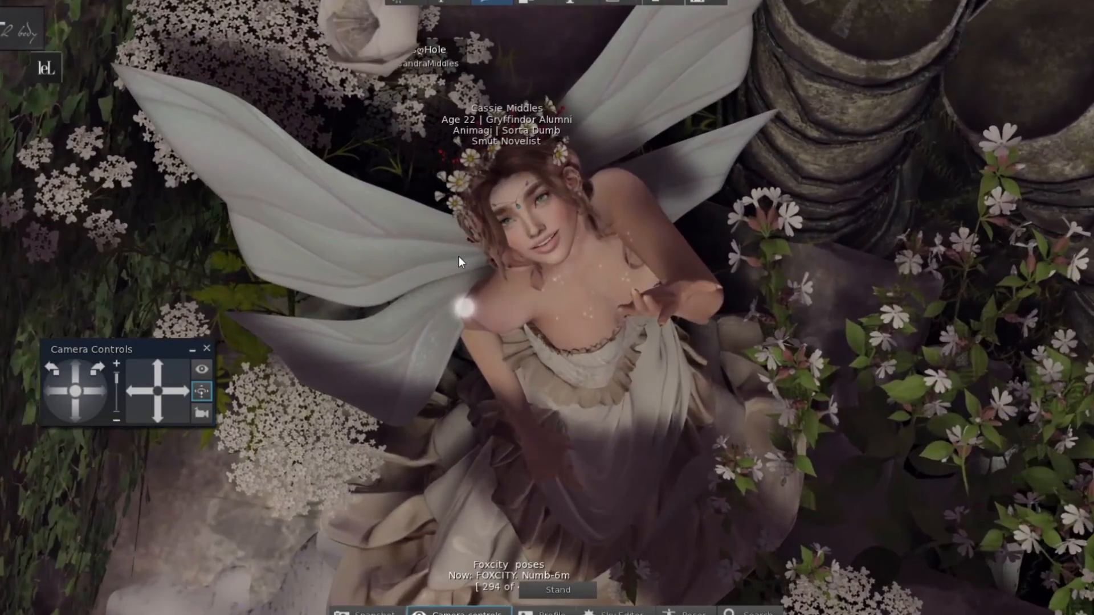
pyautogui.scroll(1, 459, 257)
pyautogui.scroll(-4, 459, 257)
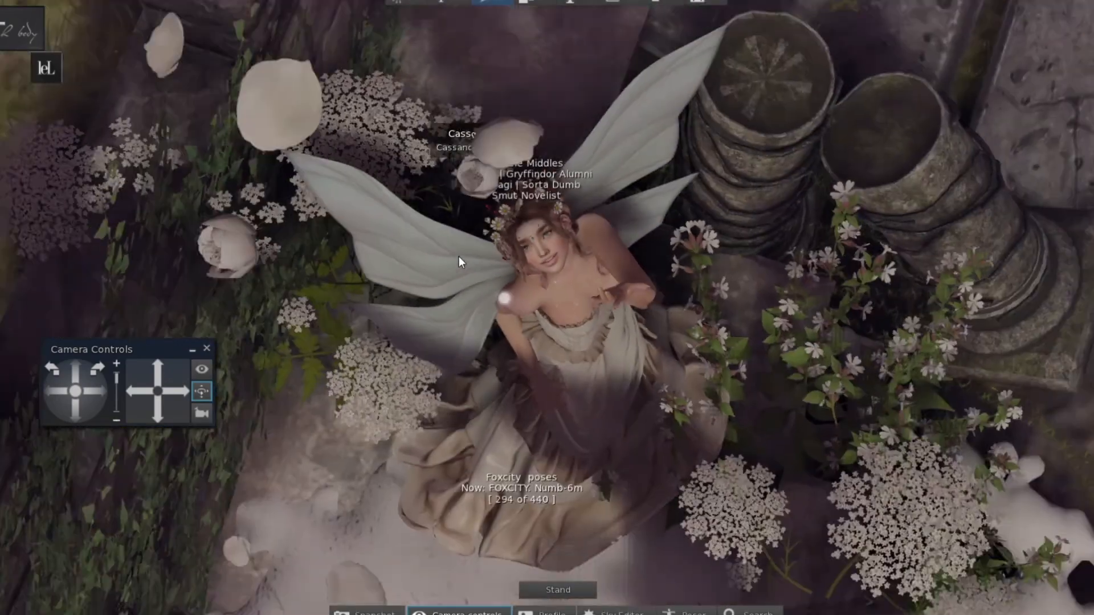
pyautogui.scroll(-3, 459, 257)
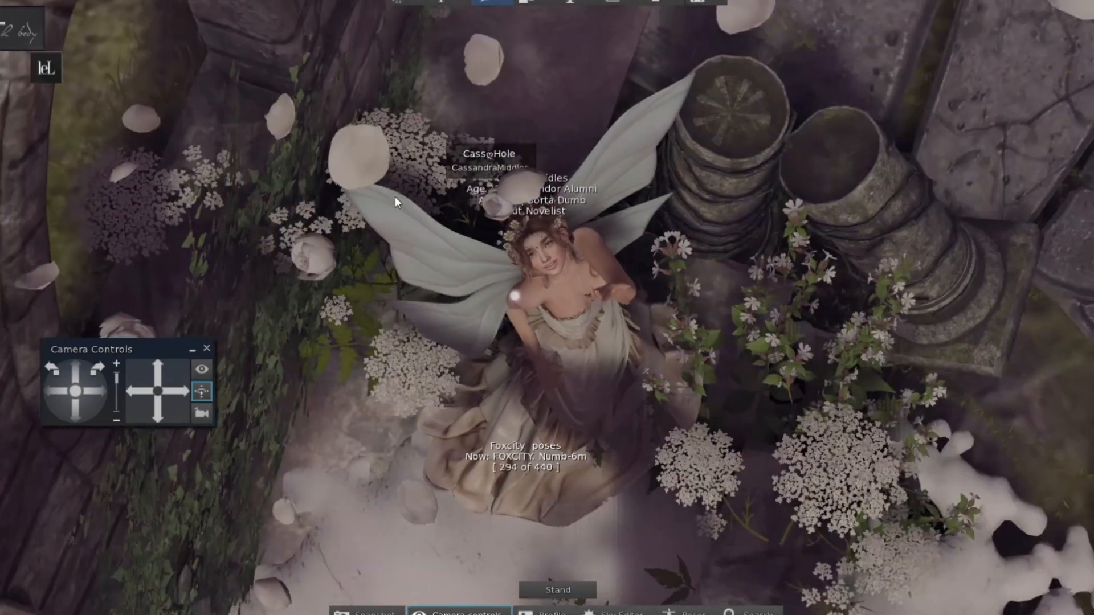
pyautogui.rightClick(364, 150)
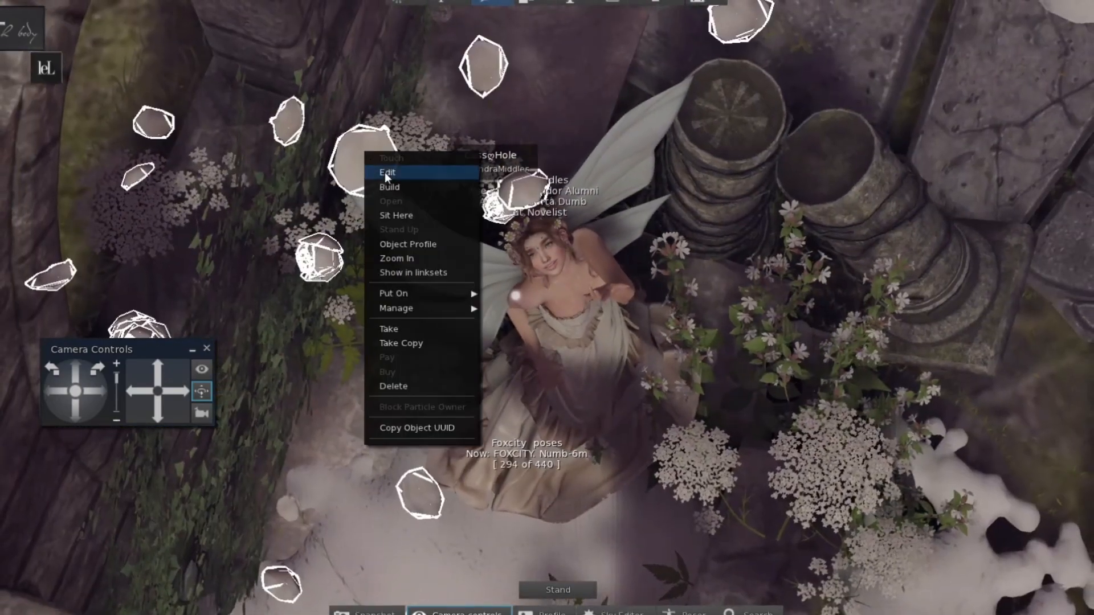
pyautogui.click(385, 174)
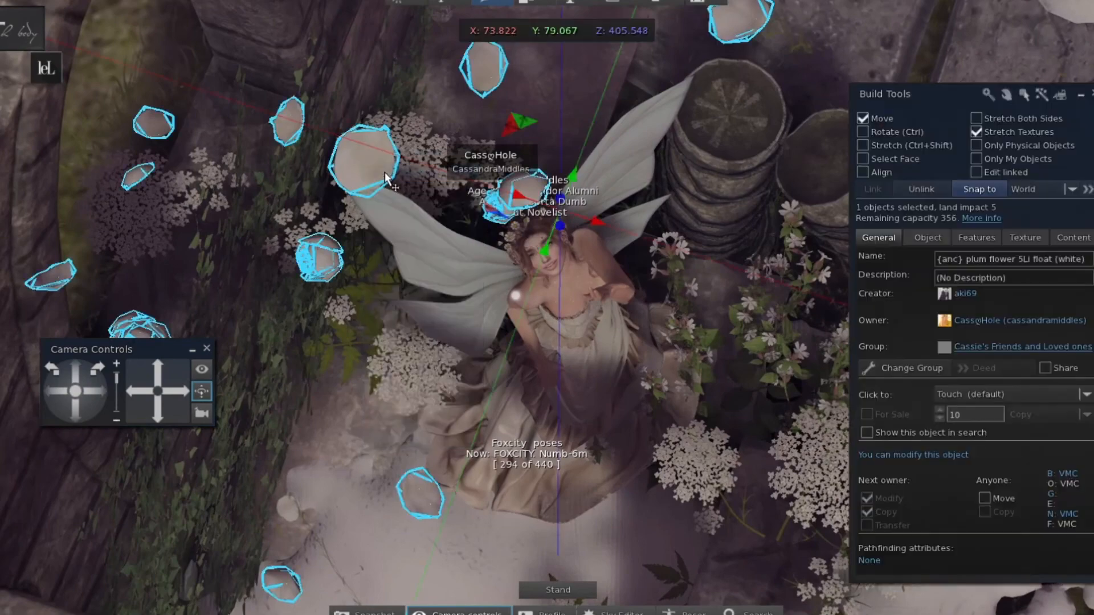
pyautogui.moveTo(558, 198); pyautogui.dragTo(545, 420)
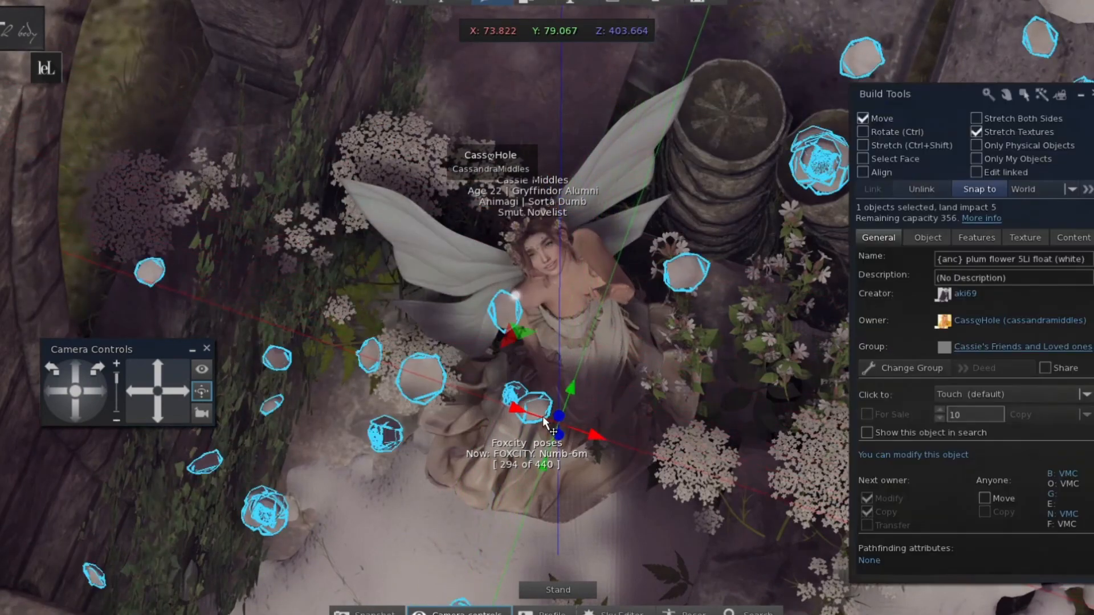
pyautogui.click(1092, 93)
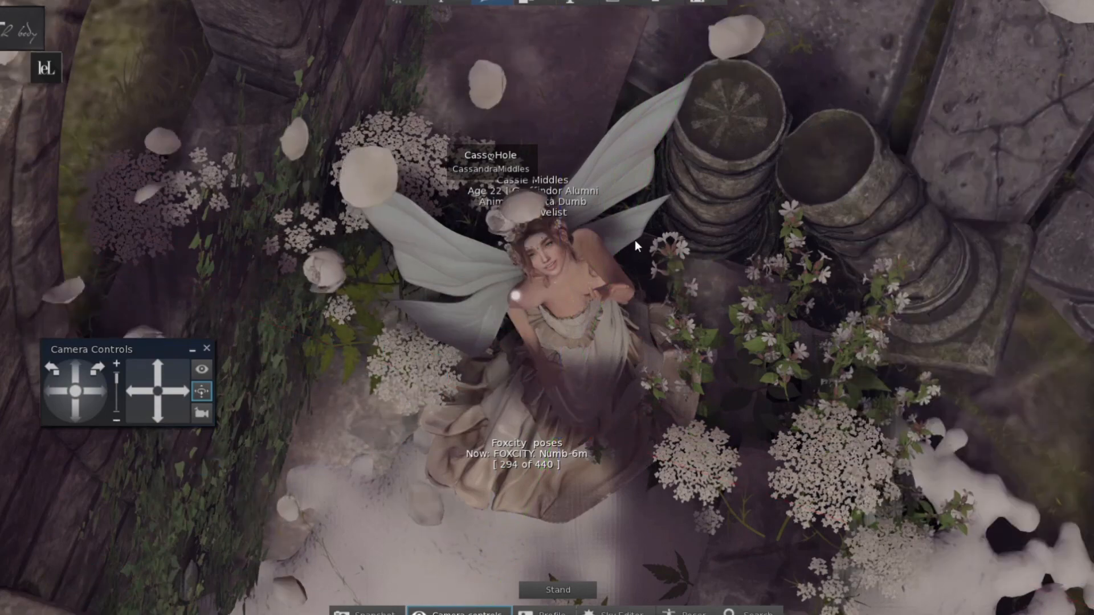
# Lower the floating white petals around the fairy to a height of about Z 403.709 and finish editing.
pyautogui.scroll(3, 635, 241)
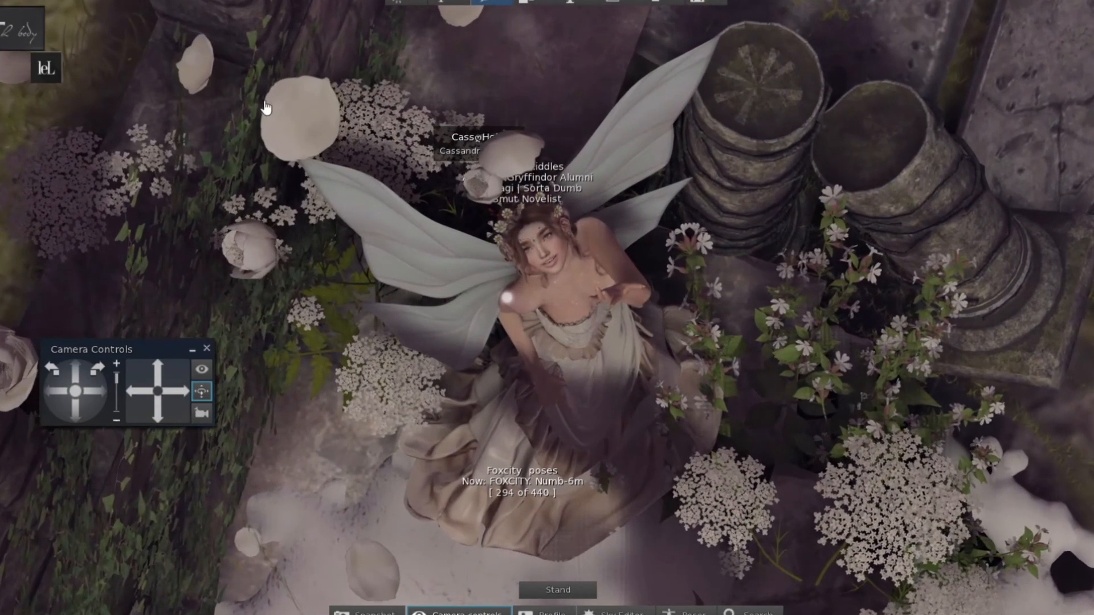
pyautogui.rightClick(295, 107)
pyautogui.click(321, 129)
pyautogui.moveTo(561, 172); pyautogui.dragTo(576, 446)
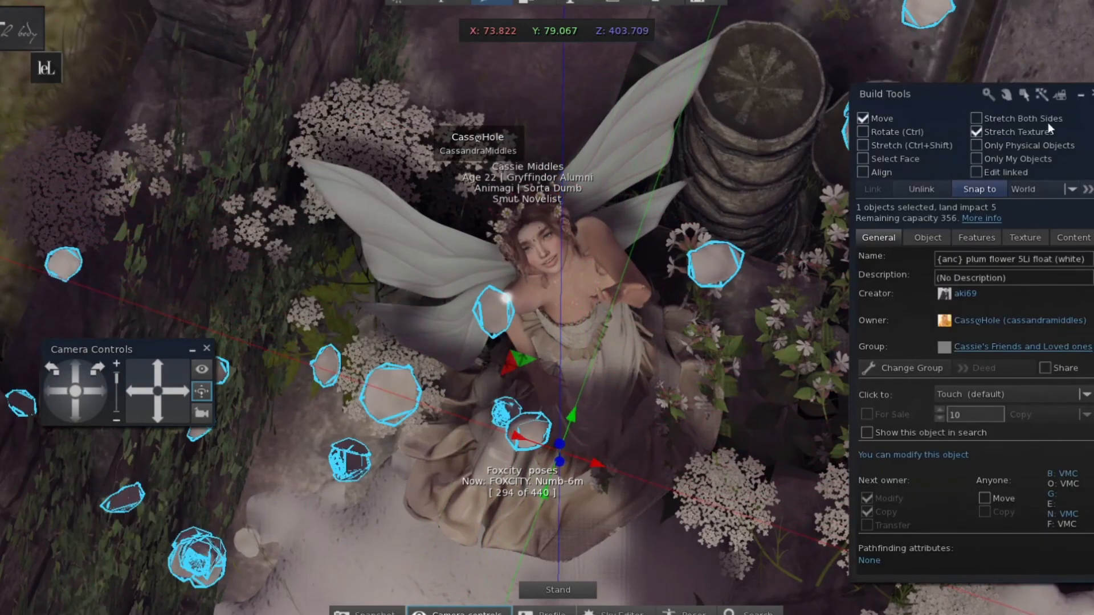
pyautogui.click(1093, 93)
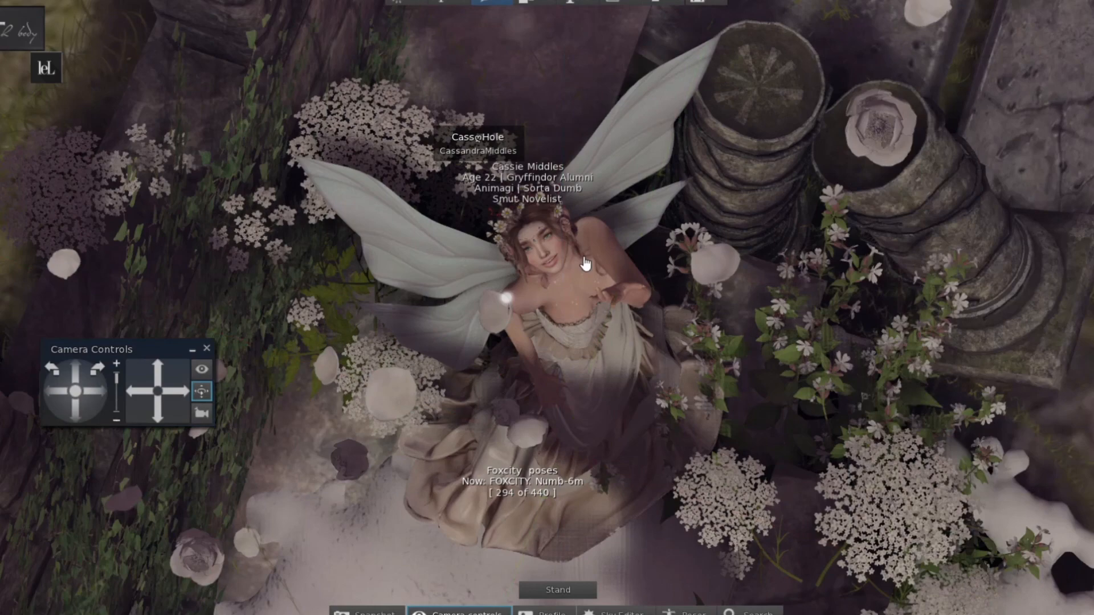
# Retune the ambient occlusion on the fairy: raise Scale, slightly lower Effect, sharply reduce Max Scale and lower Factor.
pyautogui.scroll(6, 585, 264)
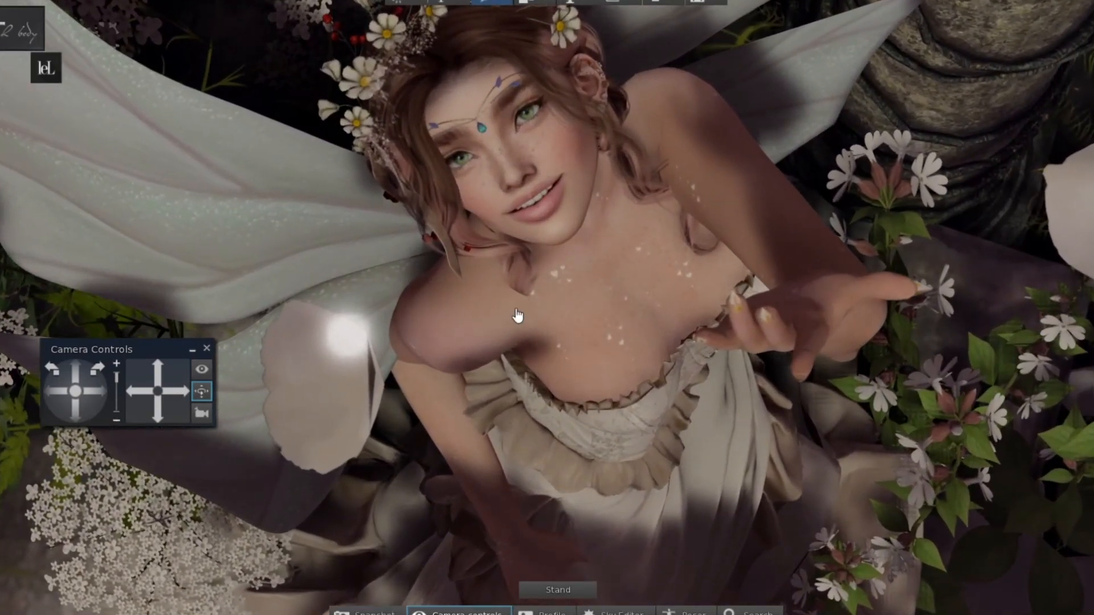
pyautogui.press('F1')
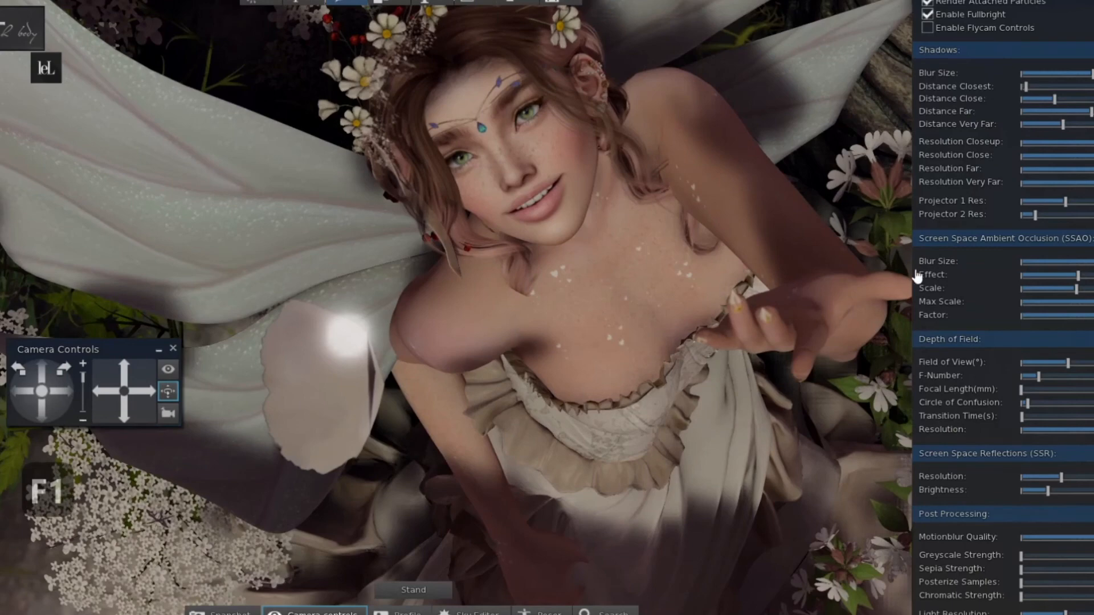
pyautogui.moveTo(1079, 274)
pyautogui.mouseDown()
pyautogui.moveTo(1061, 274)
pyautogui.moveTo(1093, 288)
pyautogui.moveTo(1077, 315)
pyautogui.moveTo(990, 303)
pyautogui.moveTo(1059, 303)
pyautogui.moveTo(1032, 304)
pyautogui.mouseUp()
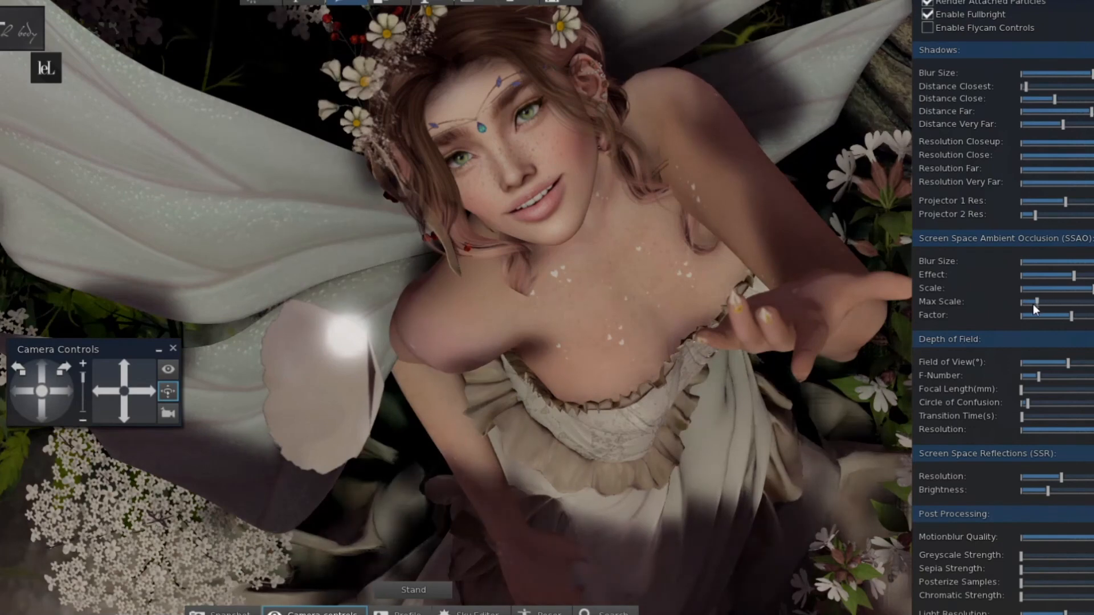
pyautogui.moveTo(1089, 262)
pyautogui.mouseDown()
pyautogui.moveTo(1018, 272)
pyautogui.moveTo(1093, 263)
pyautogui.mouseUp()
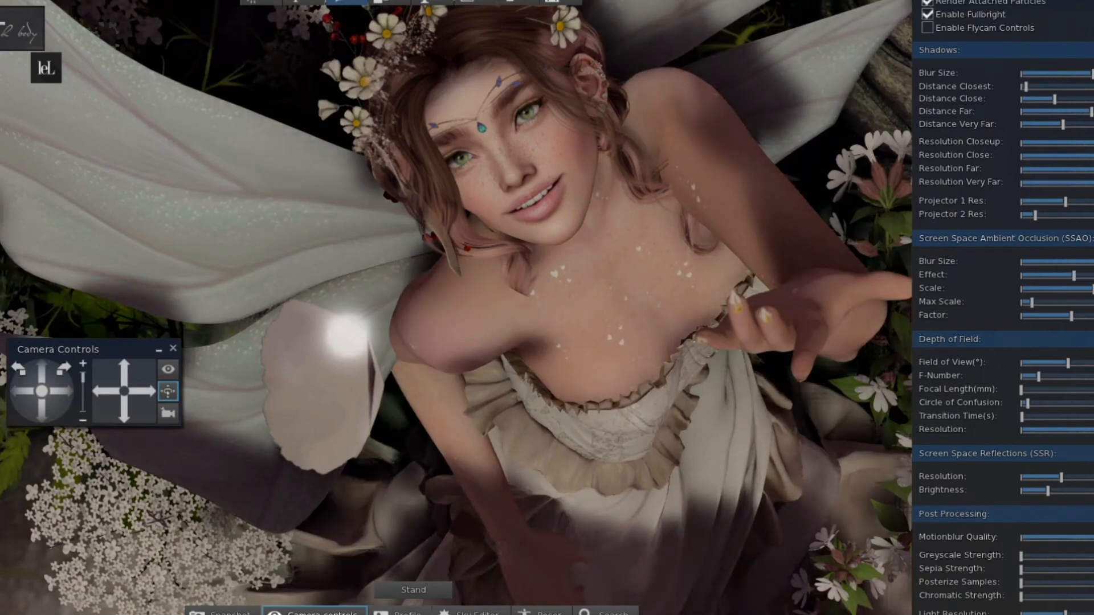
pyautogui.moveTo(1076, 320)
pyautogui.mouseDown()
pyautogui.moveTo(1010, 330)
pyautogui.moveTo(1073, 322)
pyautogui.mouseUp()
# Test depth-of-field strengths, settling on an F-Number near its minimum with a slightly raised Focal Length for strong blur.
pyautogui.moveTo(1028, 392); pyautogui.dragTo(1031, 390)
pyautogui.click(1029, 376)
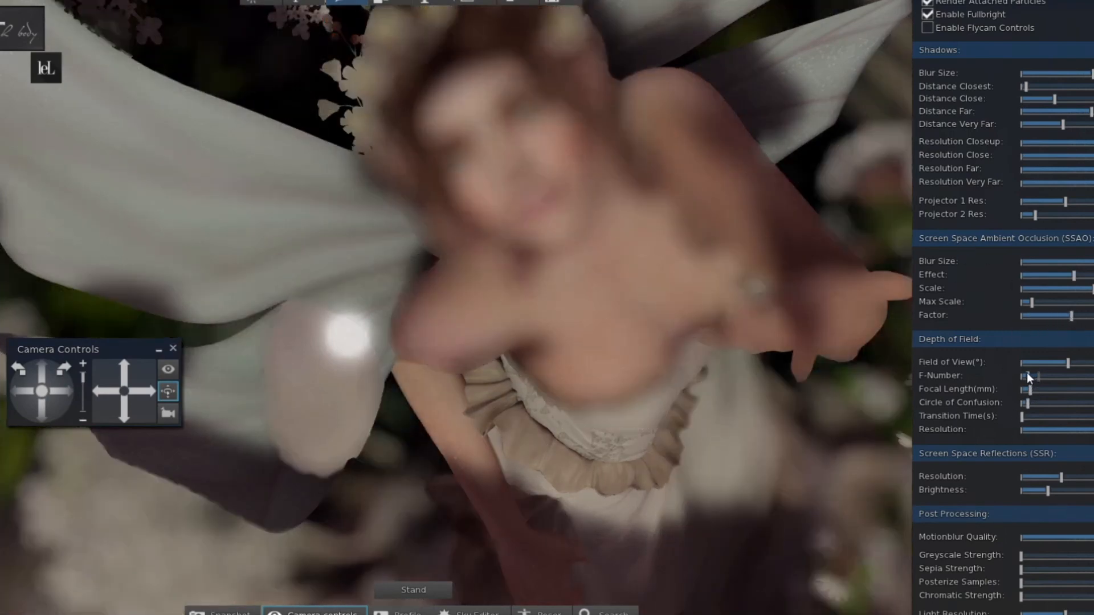
pyautogui.click(1019, 388)
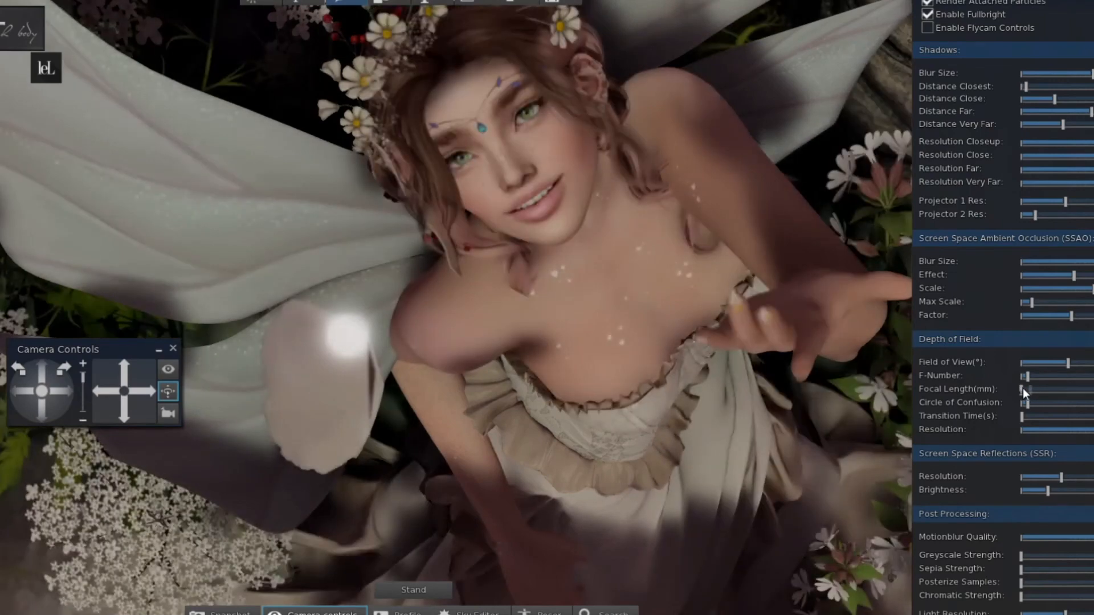
pyautogui.click(1043, 377)
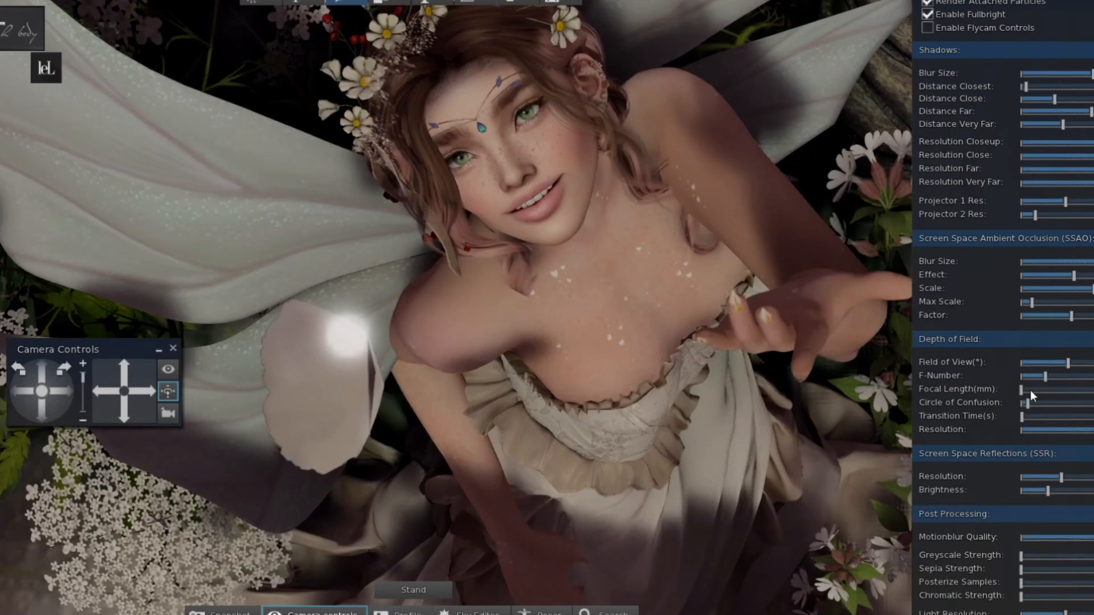
pyautogui.click(1023, 376)
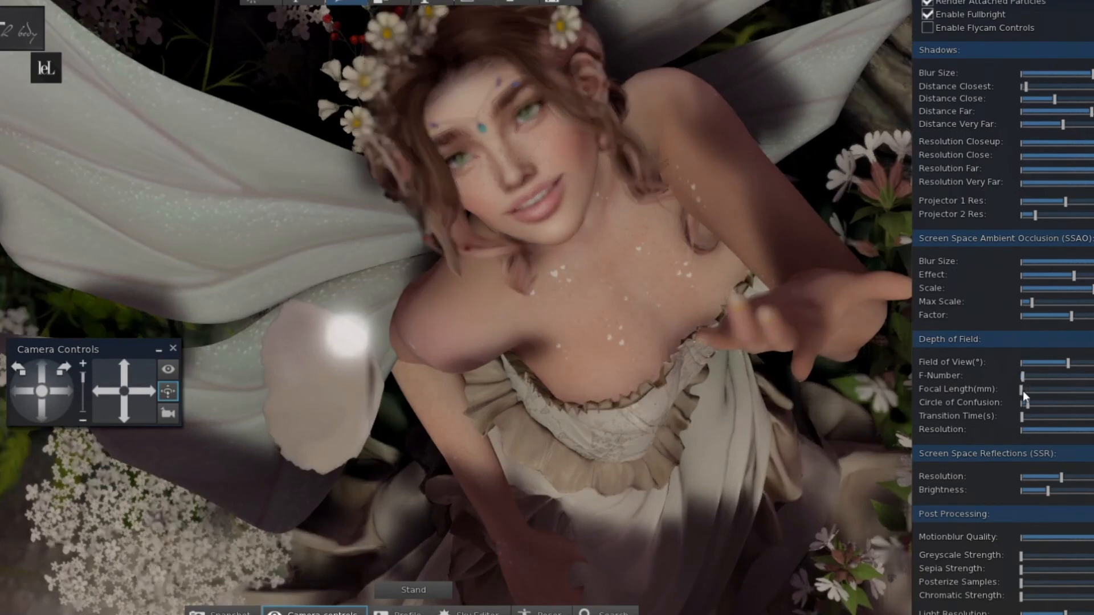
pyautogui.moveTo(1023, 391); pyautogui.dragTo(1027, 388)
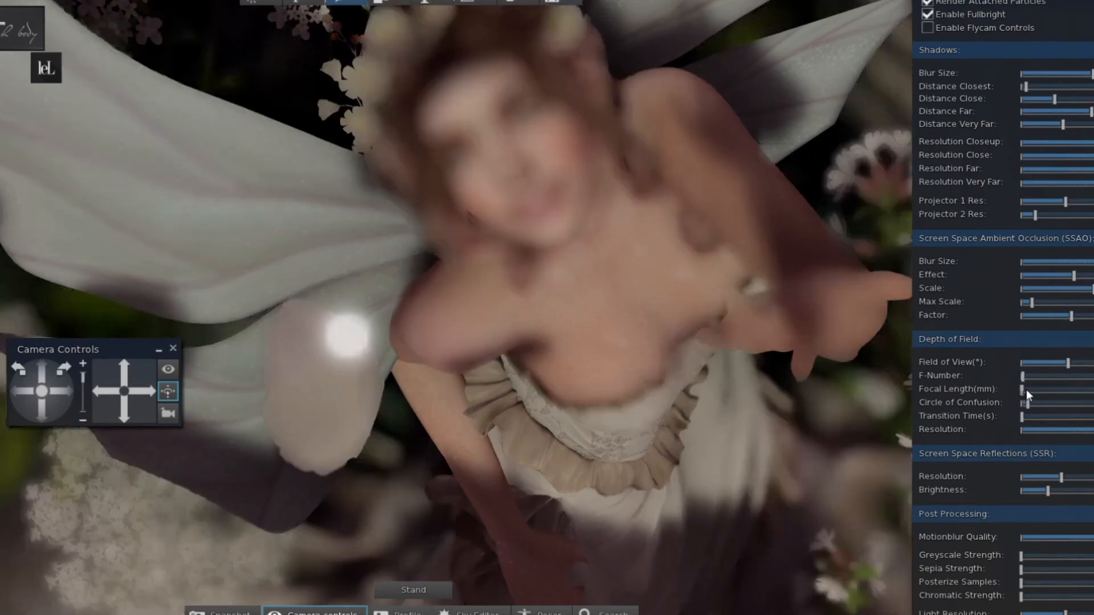
# Focus the camera on the fairy's face so that it is sharp against the blurred surroundings.
pyautogui.keyDown('ctrl'); pyautogui.keyDown('alt'); pyautogui.click(544, 149); pyautogui.keyUp('alt'); pyautogui.keyUp('ctrl')
pyautogui.keyDown('ctrl'); pyautogui.keyDown('alt'); pyautogui.click(569, 321); pyautogui.keyUp('alt'); pyautogui.keyUp('ctrl')
pyautogui.keyDown('ctrl'); pyautogui.keyDown('alt'); pyautogui.click(476, 239); pyautogui.keyUp('alt'); pyautogui.keyUp('ctrl')
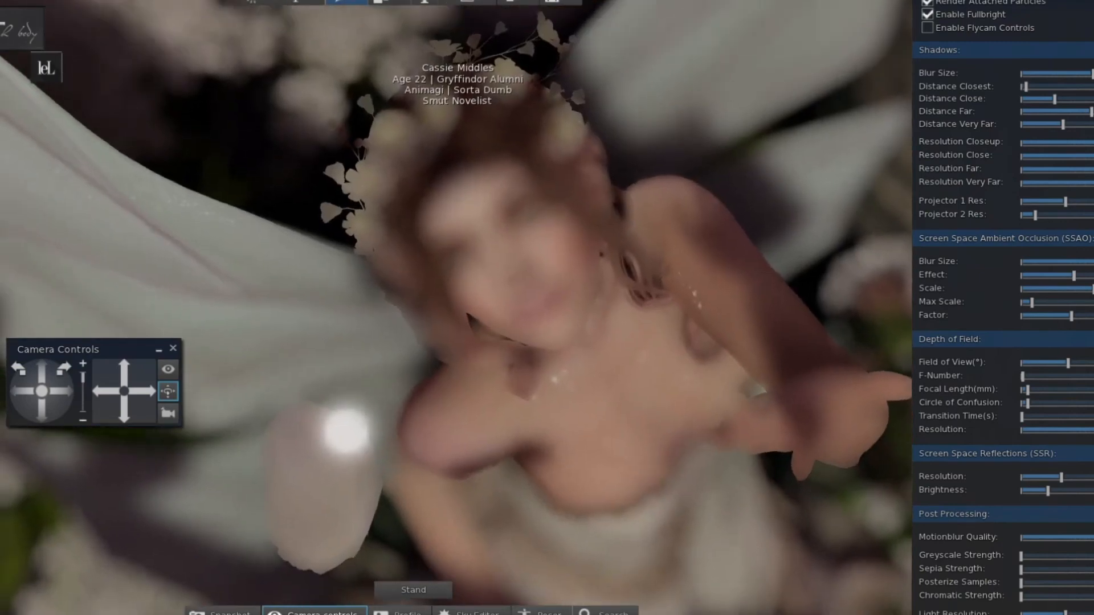
pyautogui.keyDown('ctrl'); pyautogui.keyDown('alt'); pyautogui.moveTo(476, 239); pyautogui.dragTo(349, 7); pyautogui.keyUp('alt'); pyautogui.keyUp('ctrl')
pyautogui.keyDown('ctrl'); pyautogui.keyDown('alt'); pyautogui.moveTo(527, 274); pyautogui.dragTo(557, 286); pyautogui.keyUp('alt'); pyautogui.keyUp('ctrl')
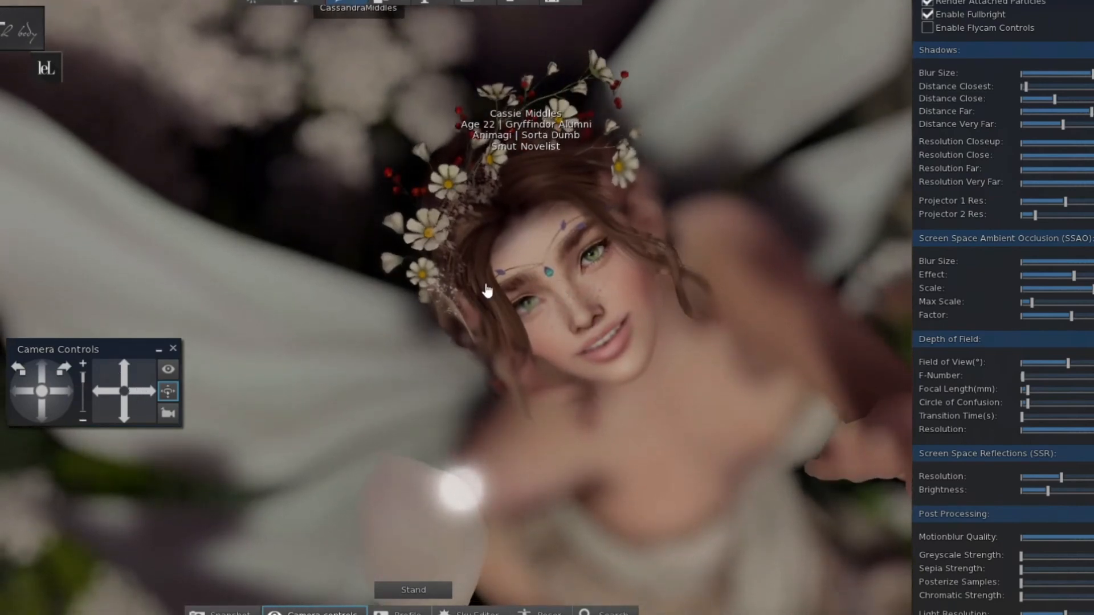
# Shift the overhead camera to bring the fairy further into the middle of the shot, testing close and wide distances.
pyautogui.scroll(-10, 486, 287)
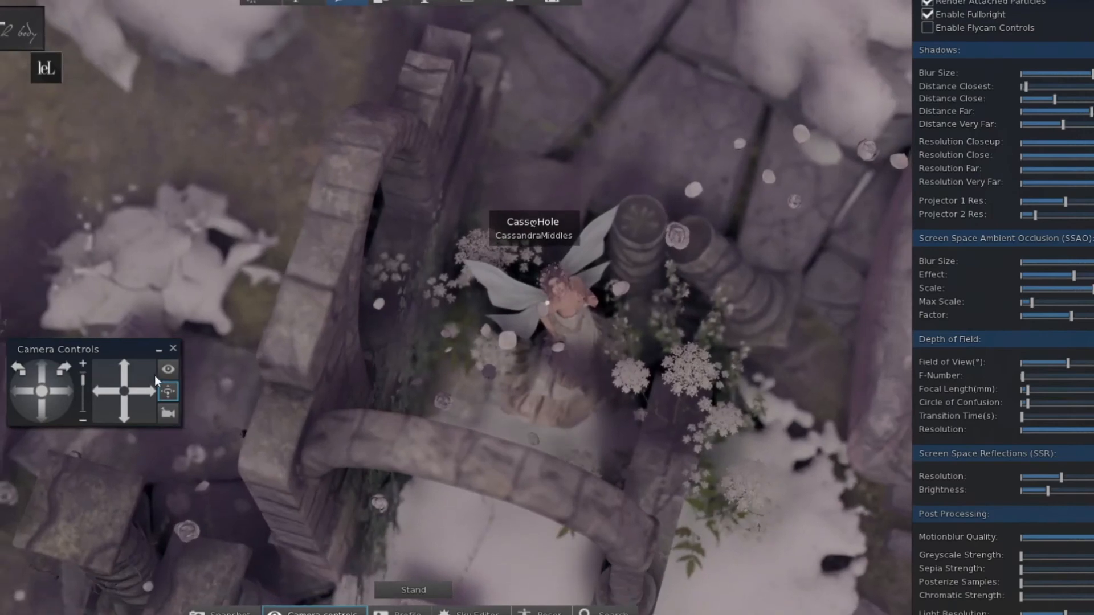
pyautogui.moveTo(142, 388); pyautogui.dragTo(135, 396)
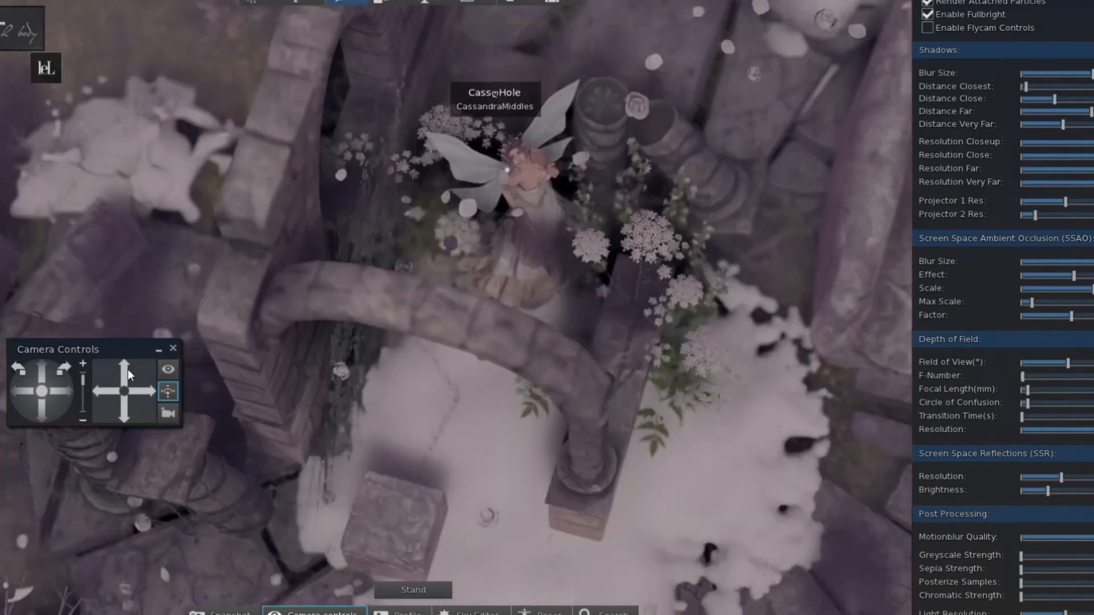
pyautogui.moveTo(131, 373); pyautogui.dragTo(126, 371)
pyautogui.scroll(6, 483, 248)
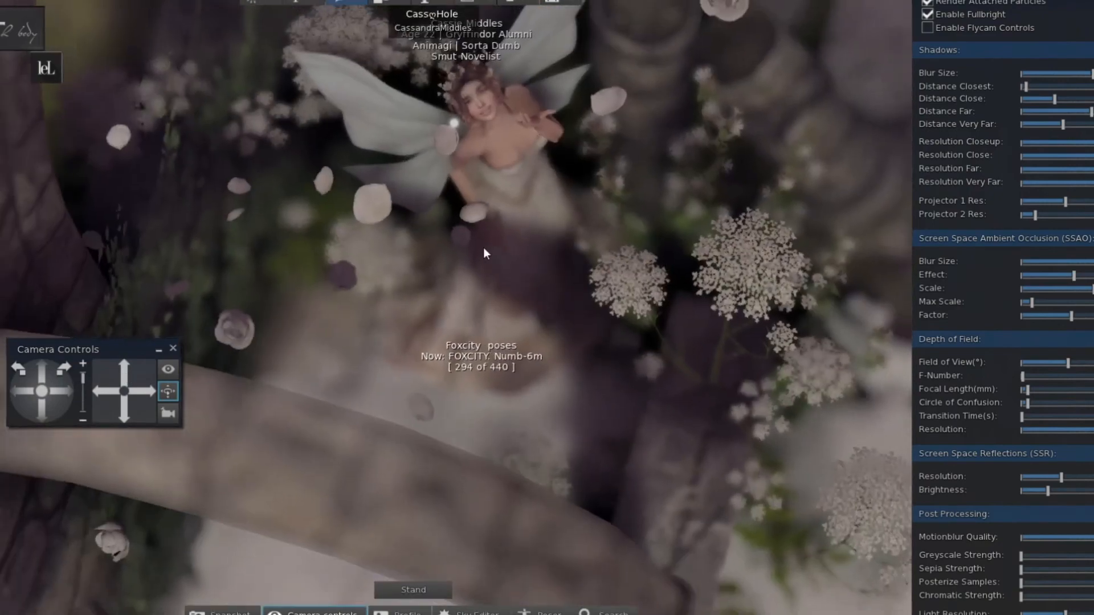
pyautogui.scroll(-2, 483, 247)
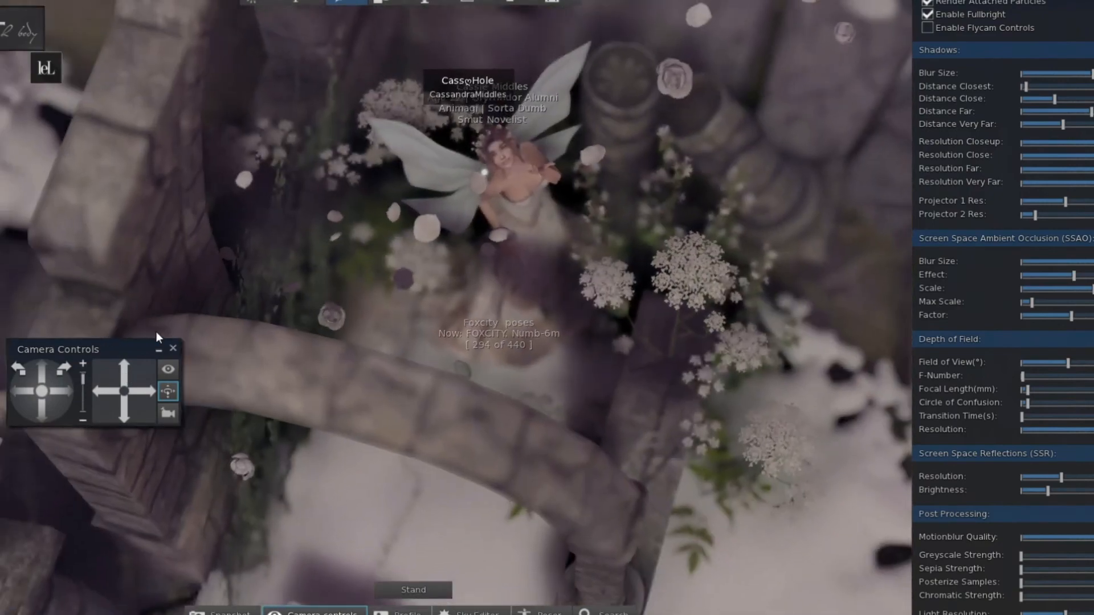
pyautogui.click(127, 368)
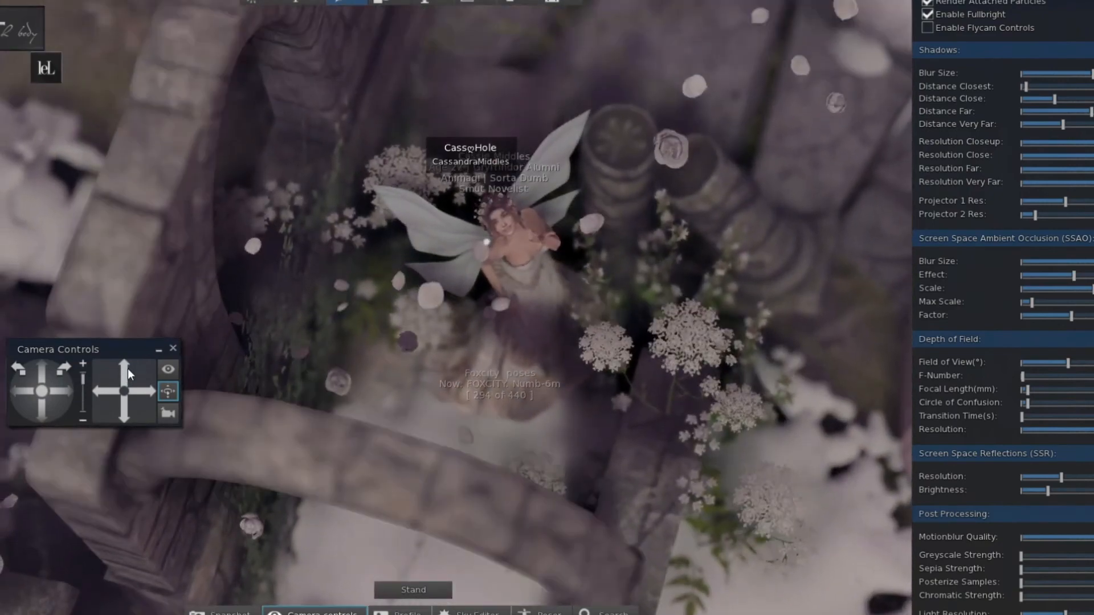
pyautogui.scroll(5, 232, 188)
pyautogui.scroll(-4, 232, 188)
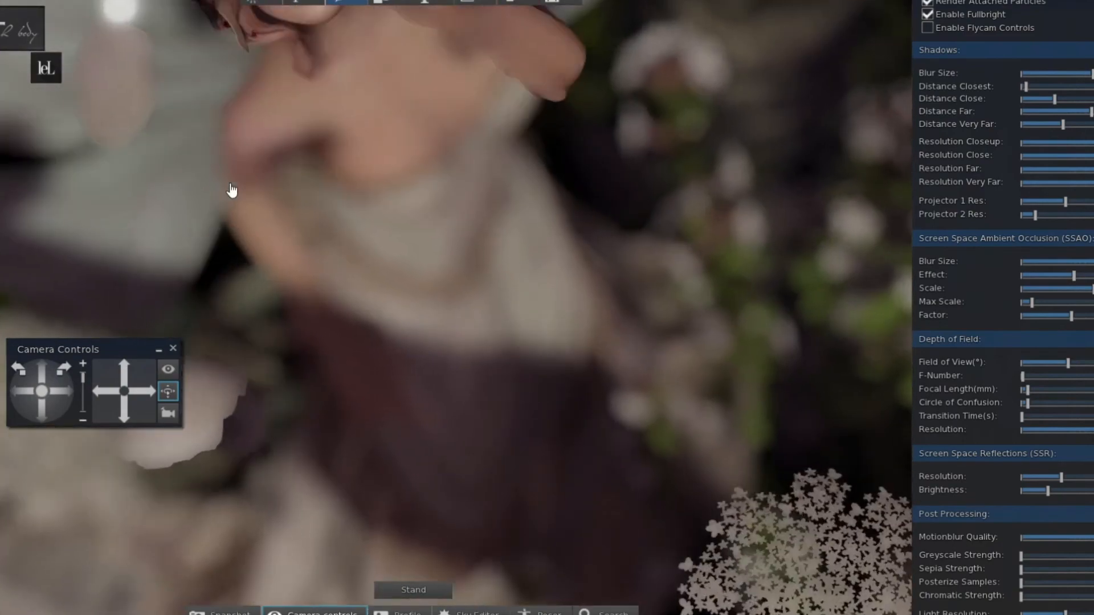
pyautogui.scroll(-2, 230, 186)
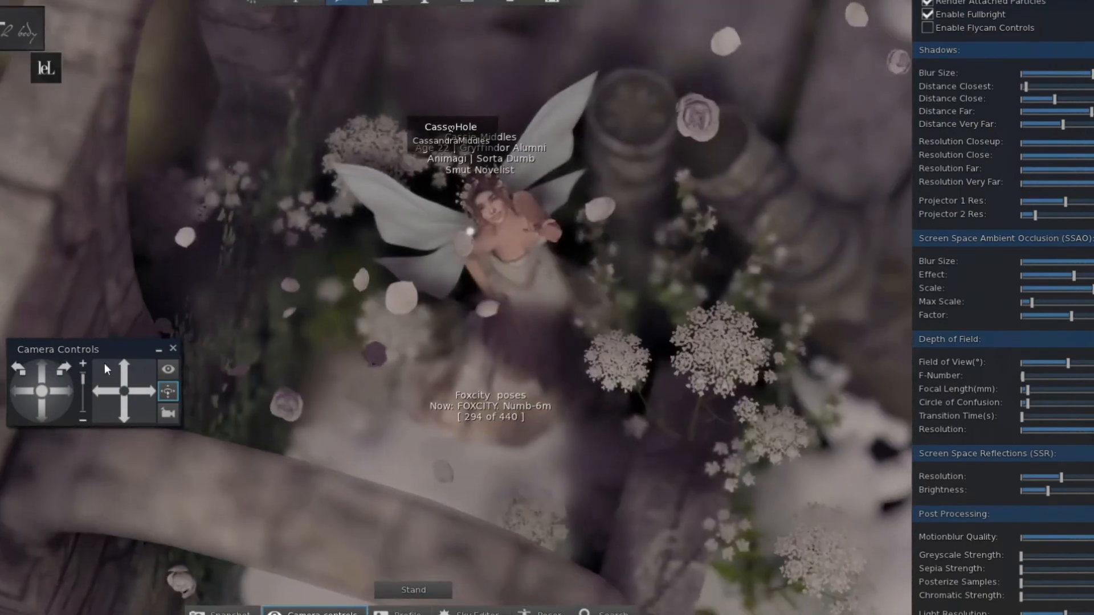
# Re-centre the camera over the fairy and move in for a close view of her face and flower crown.
pyautogui.click(120, 369)
pyautogui.click(104, 389)
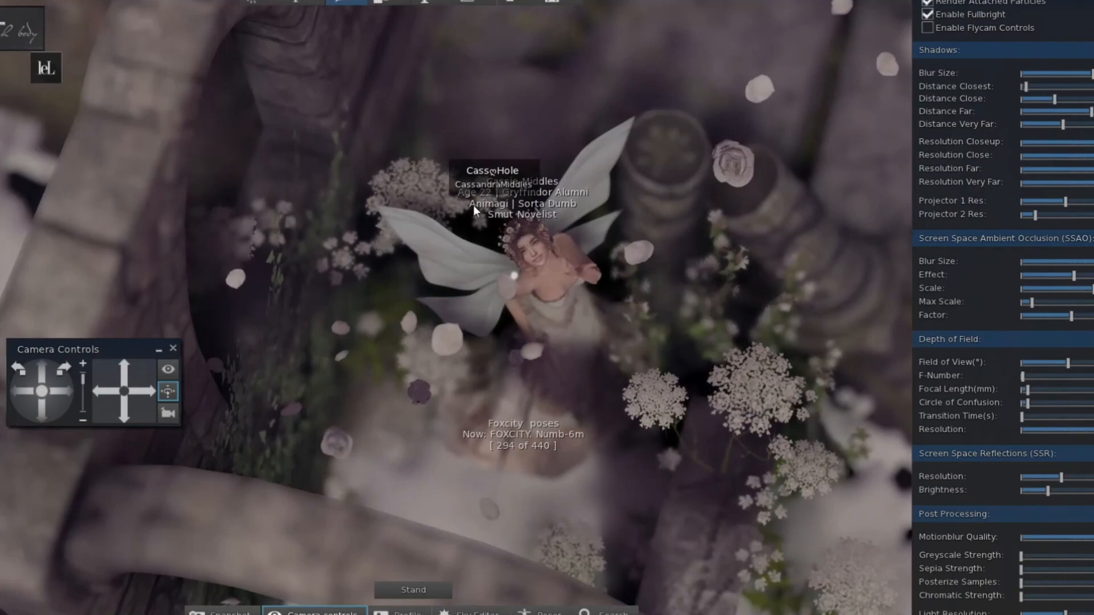
pyautogui.scroll(5, 474, 211)
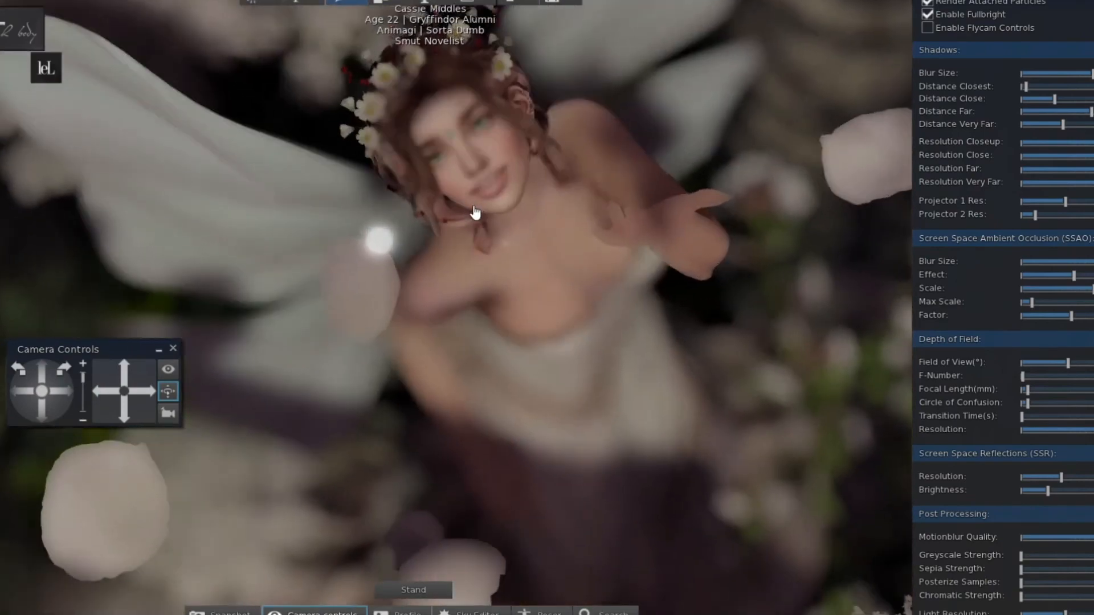
pyautogui.scroll(-4, 474, 212)
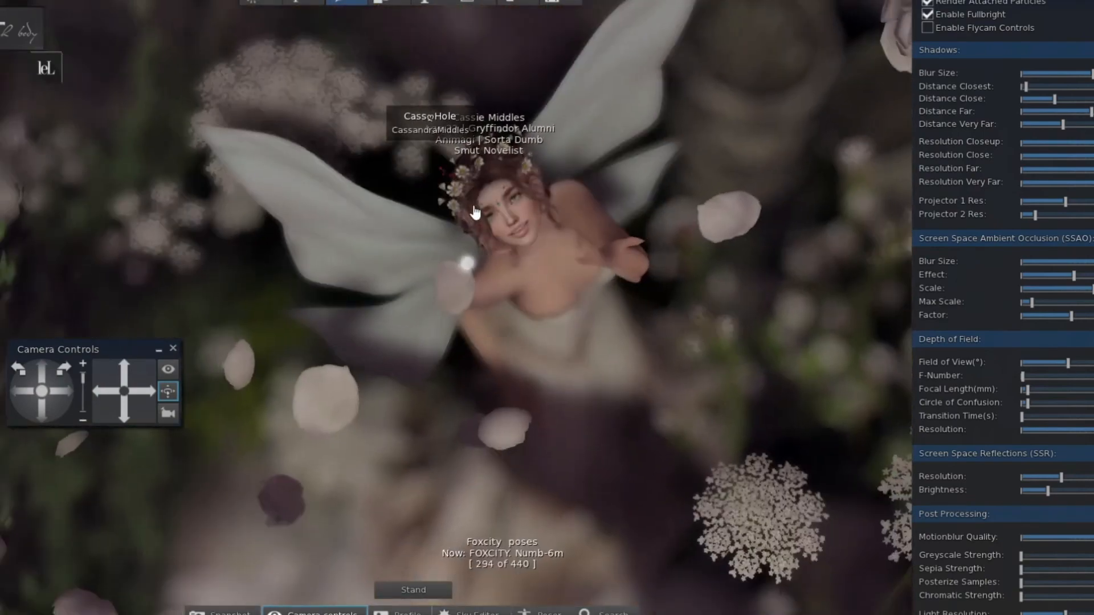
pyautogui.scroll(-5, 475, 212)
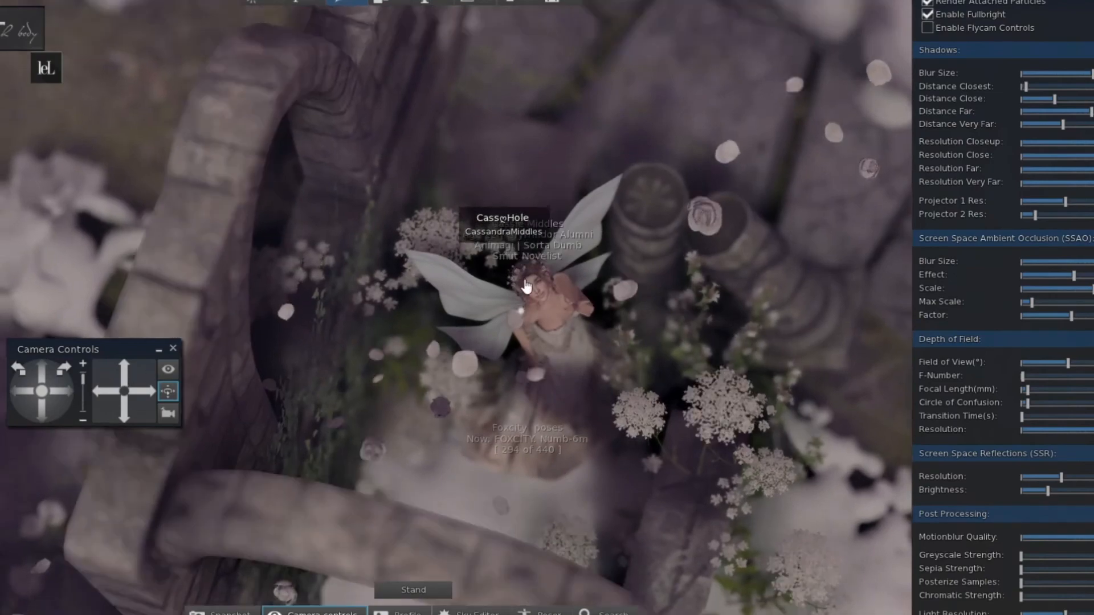
pyautogui.scroll(5, 525, 286)
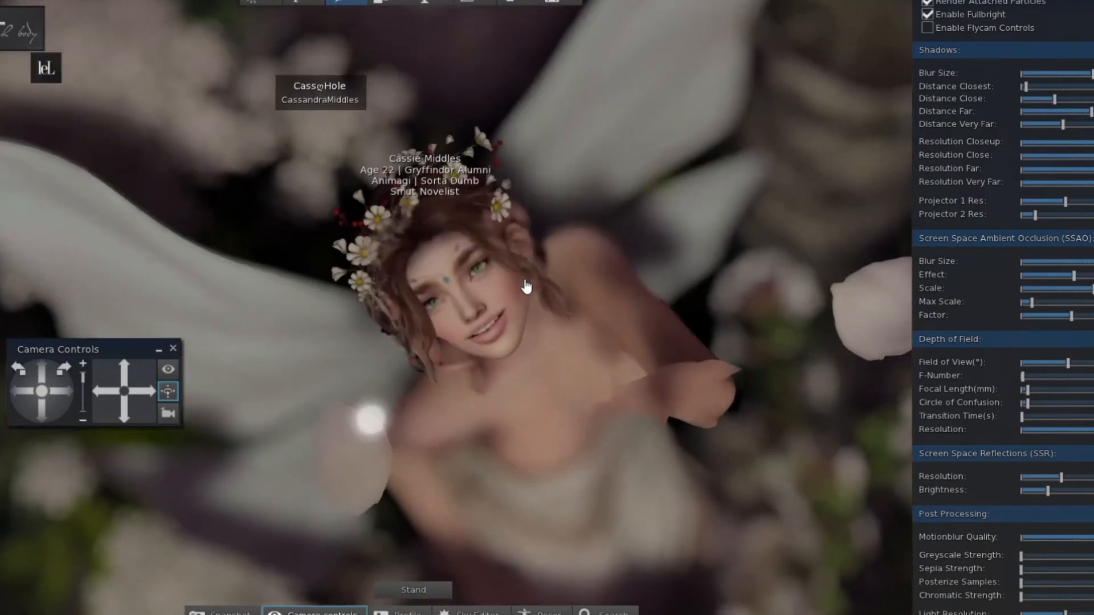
pyautogui.scroll(3, 525, 286)
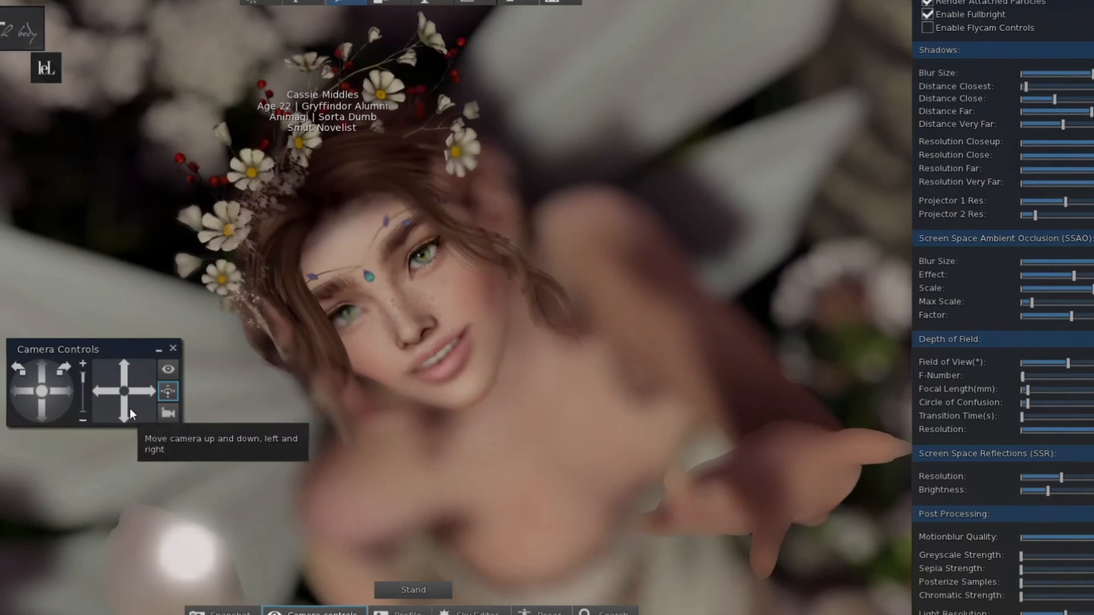
pyautogui.click(129, 408)
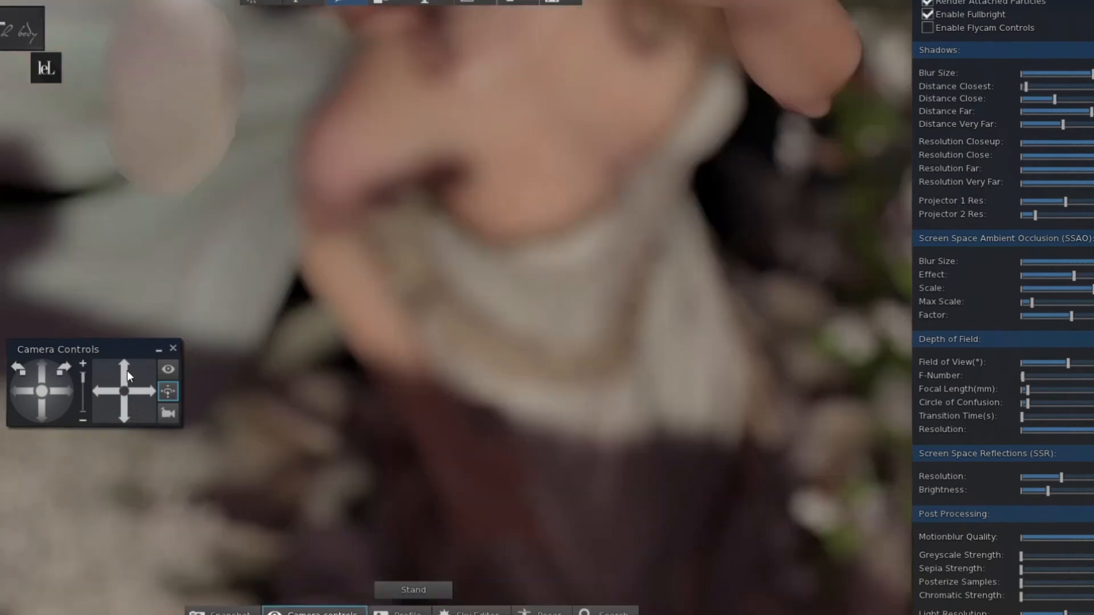
pyautogui.click(124, 369)
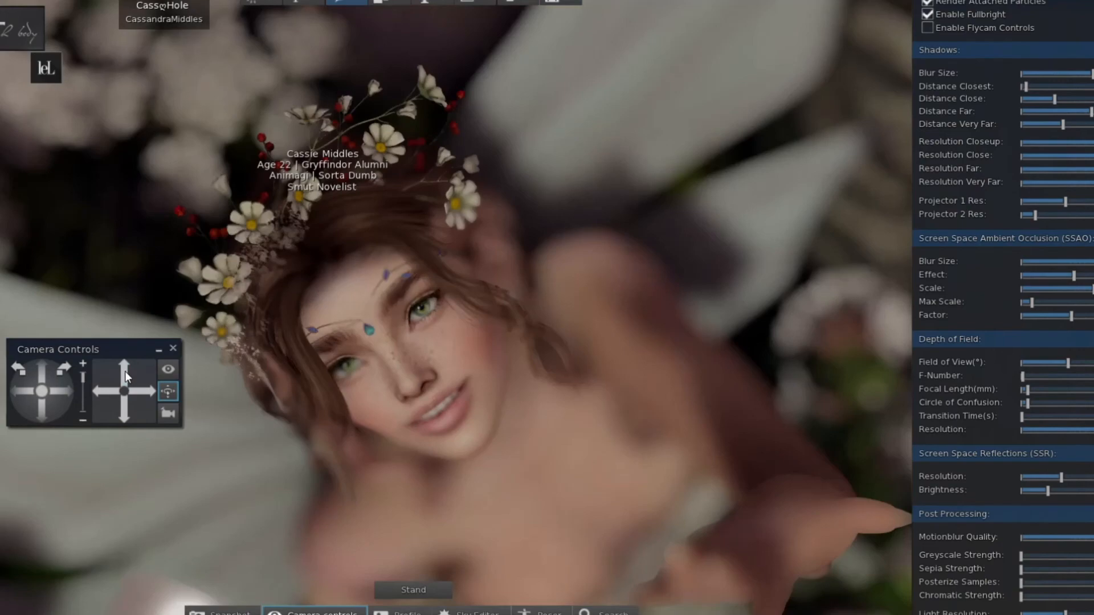
# Reframe the overhead shot as a close portrait showing the fairy's sharp face, flower crown, wings and outstretched hand.
pyautogui.scroll(-10, 465, 341)
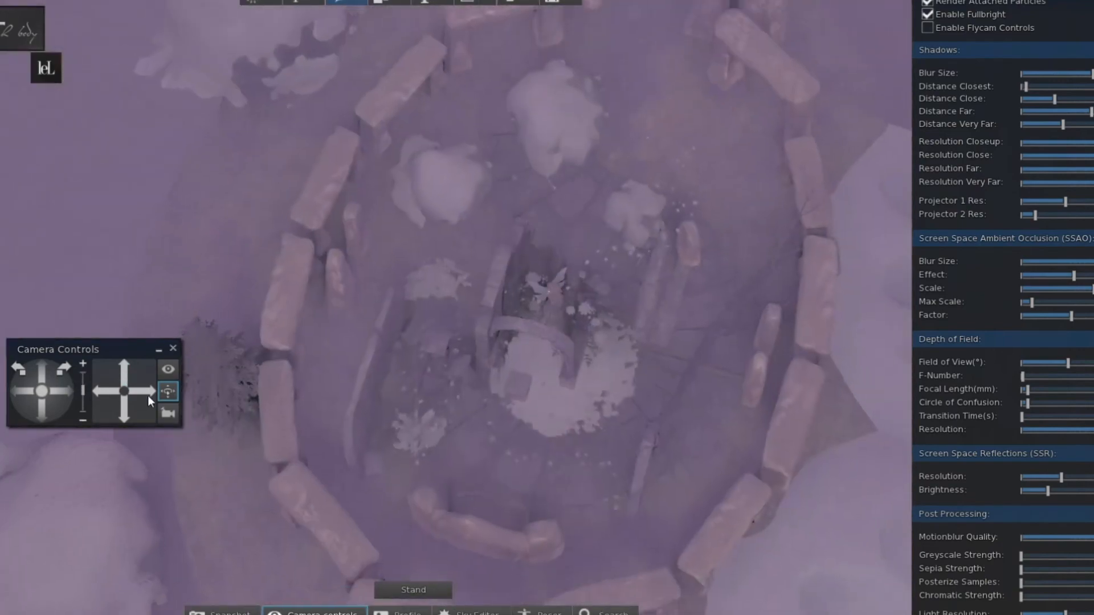
pyautogui.scroll(8, 589, 239)
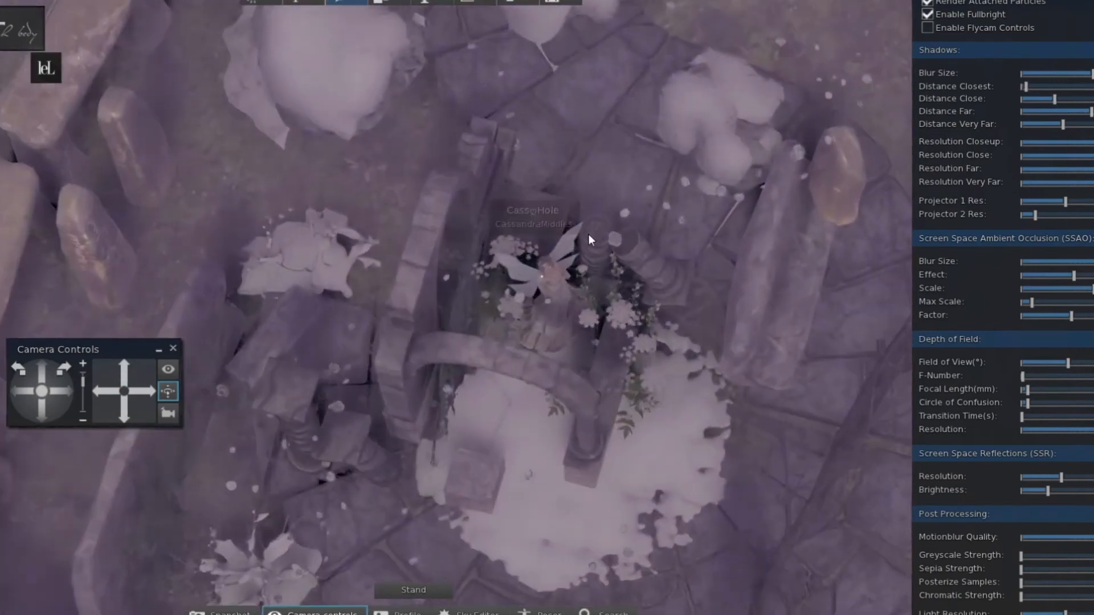
pyautogui.scroll(10, 589, 239)
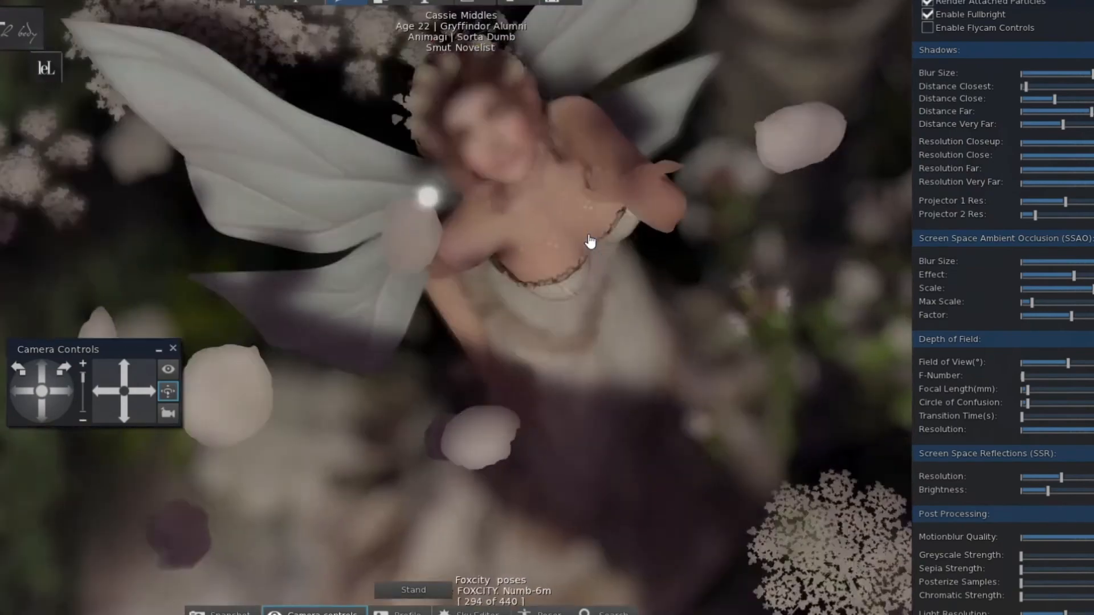
pyautogui.scroll(-10, 589, 238)
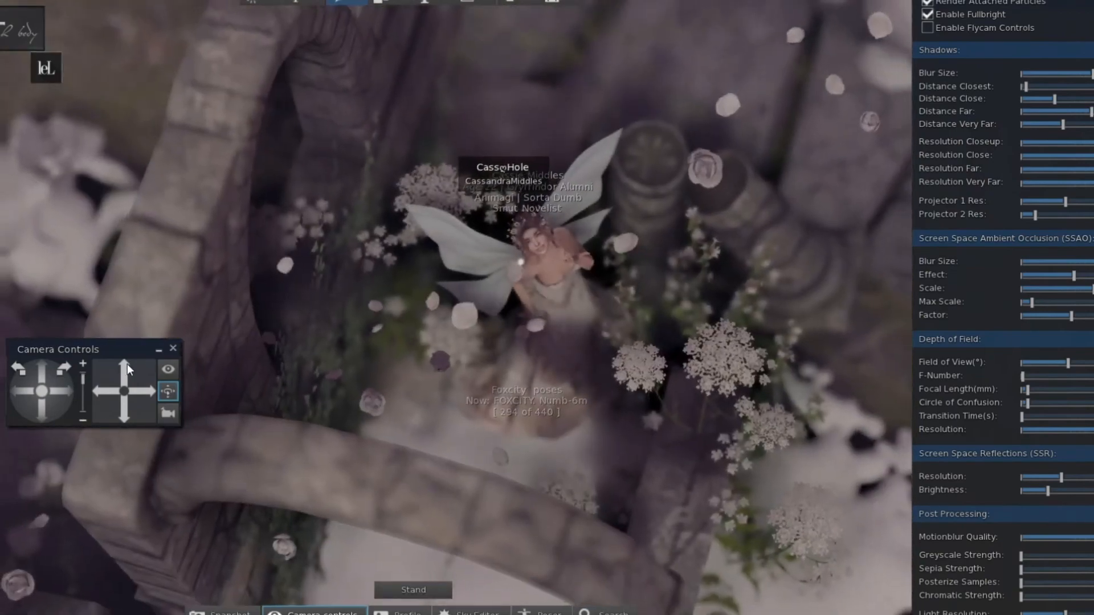
pyautogui.click(127, 364)
pyautogui.scroll(10, 576, 346)
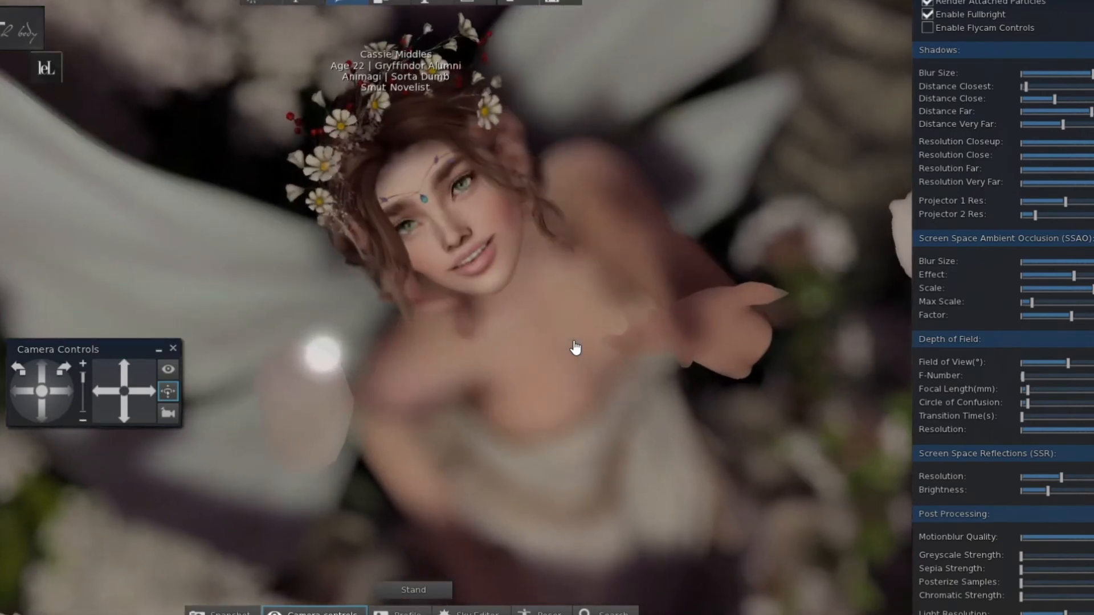
pyautogui.scroll(1, 576, 347)
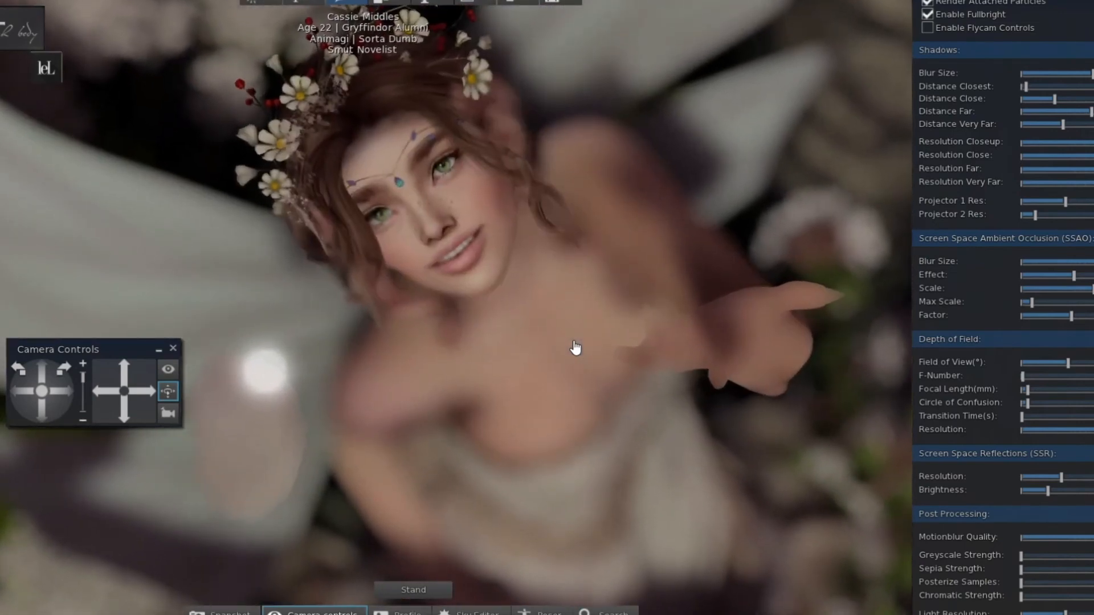
# Hide the graphics settings and prepare a snapshot for saving to disk with a width of 4000 px.
pyautogui.press('F1')
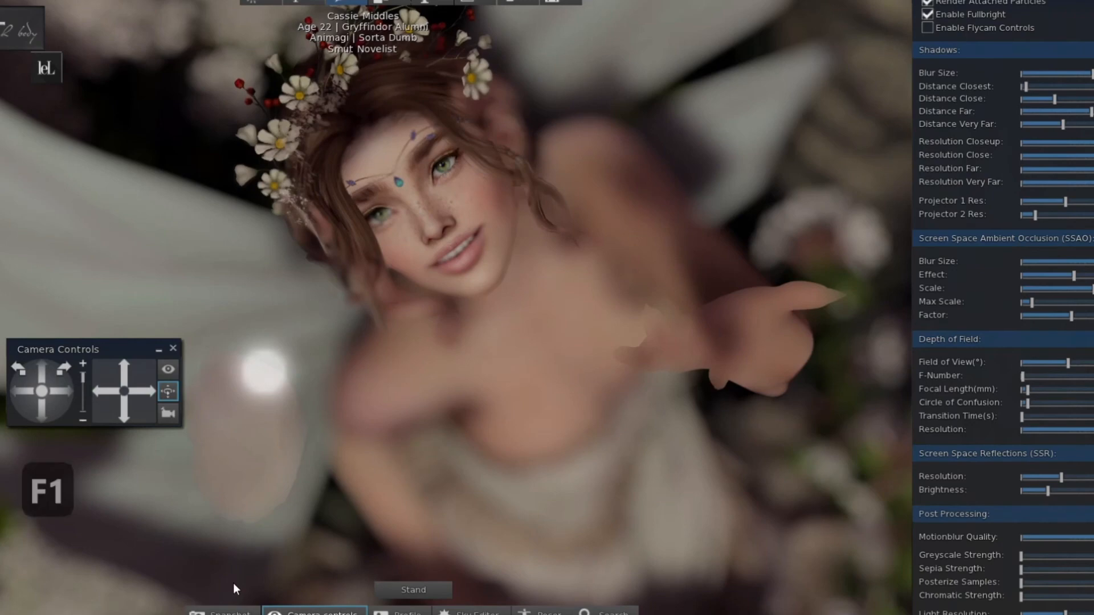
pyautogui.click(399, 608)
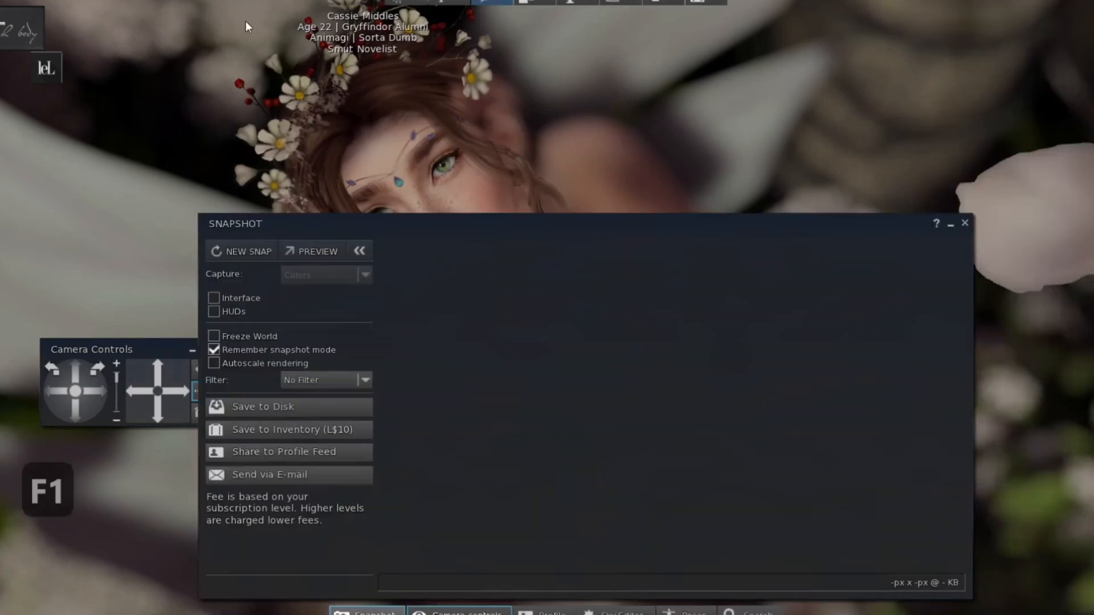
pyautogui.click(238, 408)
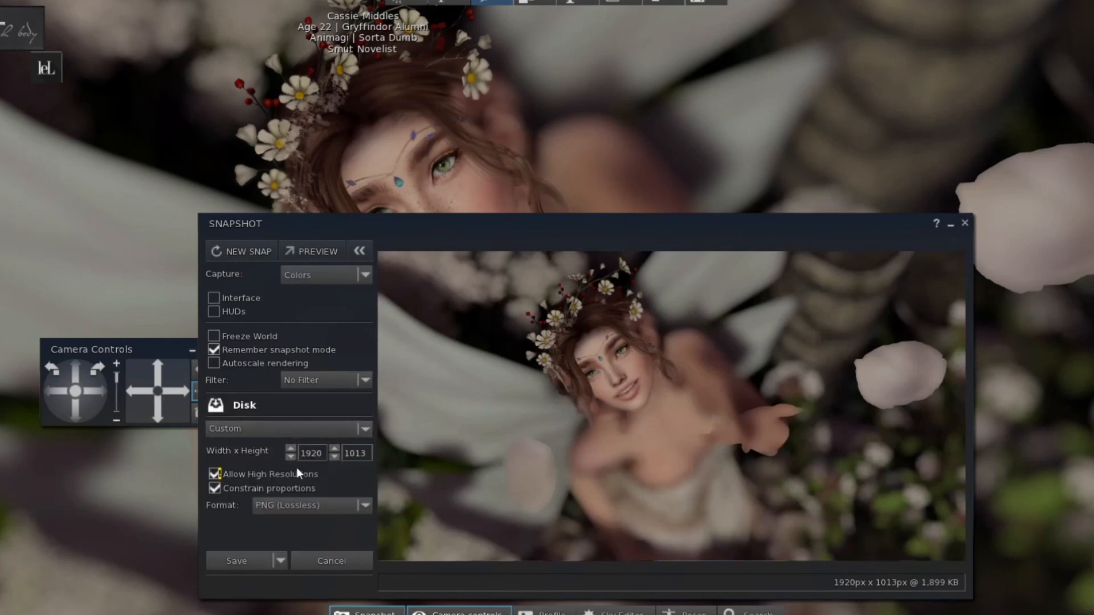
pyautogui.doubleClick(304, 453)
pyautogui.write('4000')
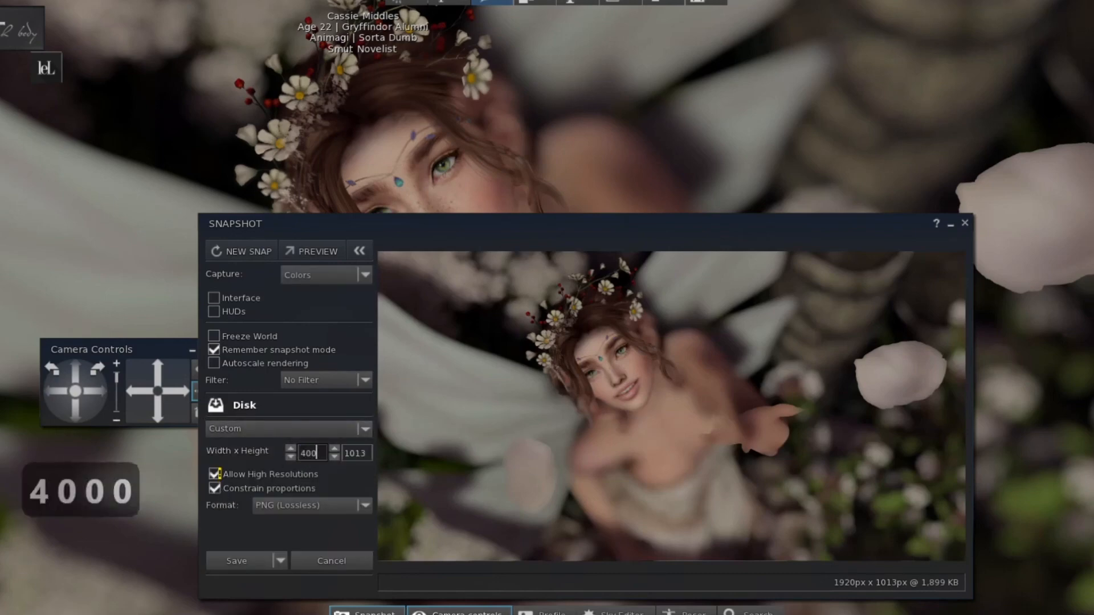
pyautogui.press('Tab')
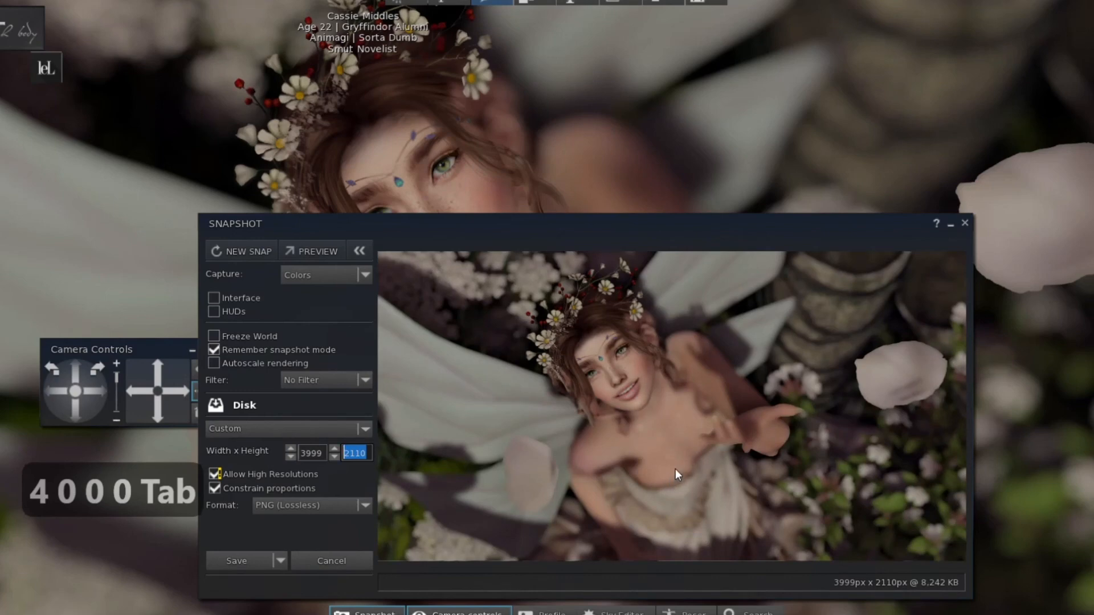
# Zoom in slightly on the fairy and raise the depth of field F-Number for less blur, checking it against a new snapshot preview.
pyautogui.hotkey('ctrl', '0')
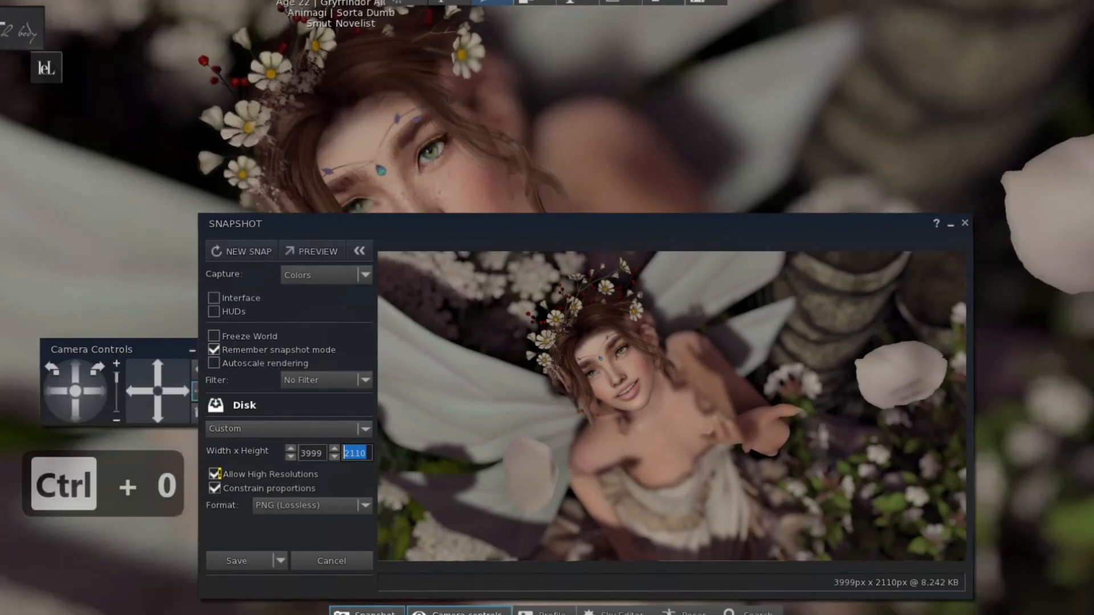
pyautogui.click(965, 224)
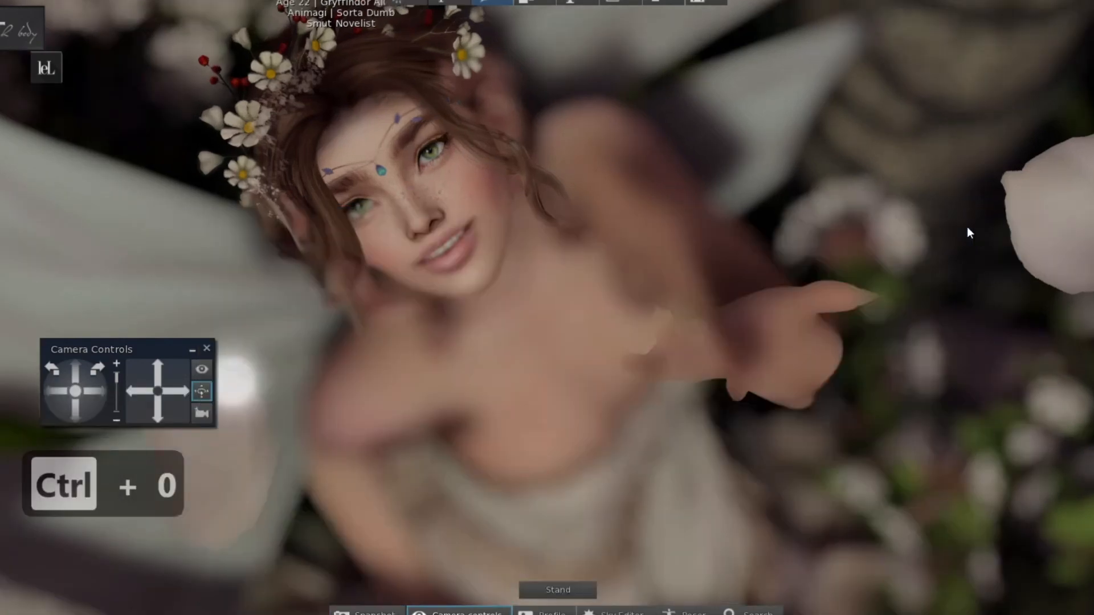
pyautogui.press('F1')
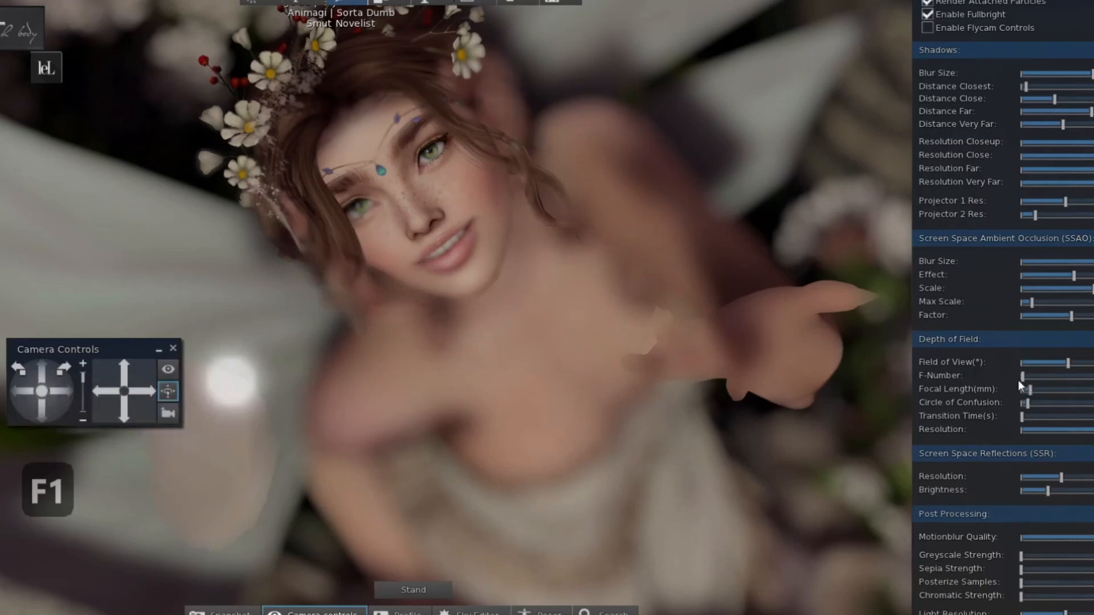
pyautogui.moveTo(1023, 378); pyautogui.dragTo(1027, 388)
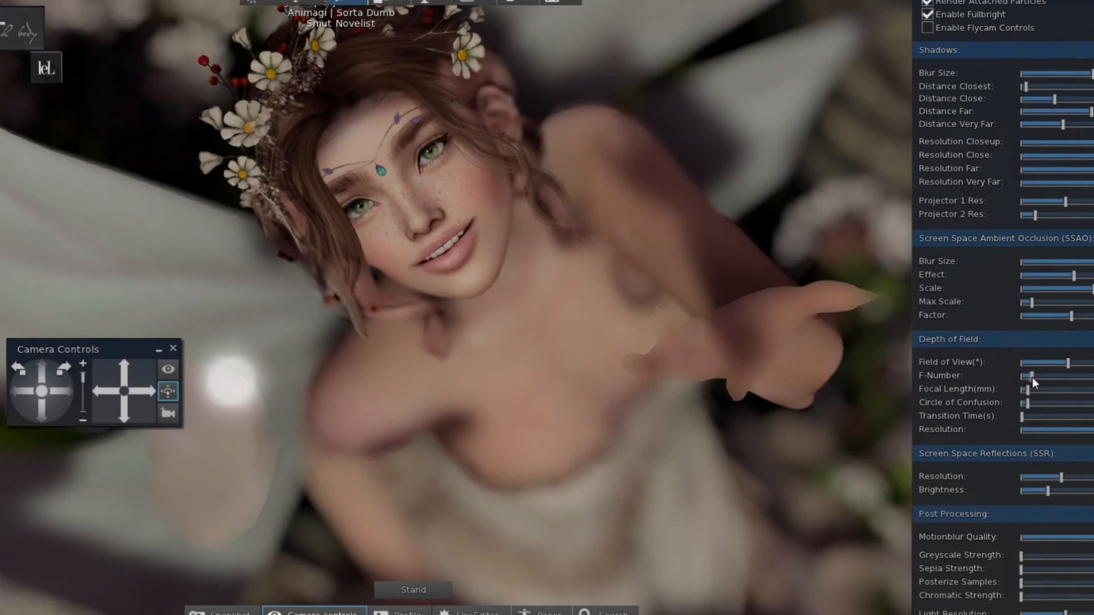
pyautogui.moveTo(1031, 378); pyautogui.dragTo(1034, 377)
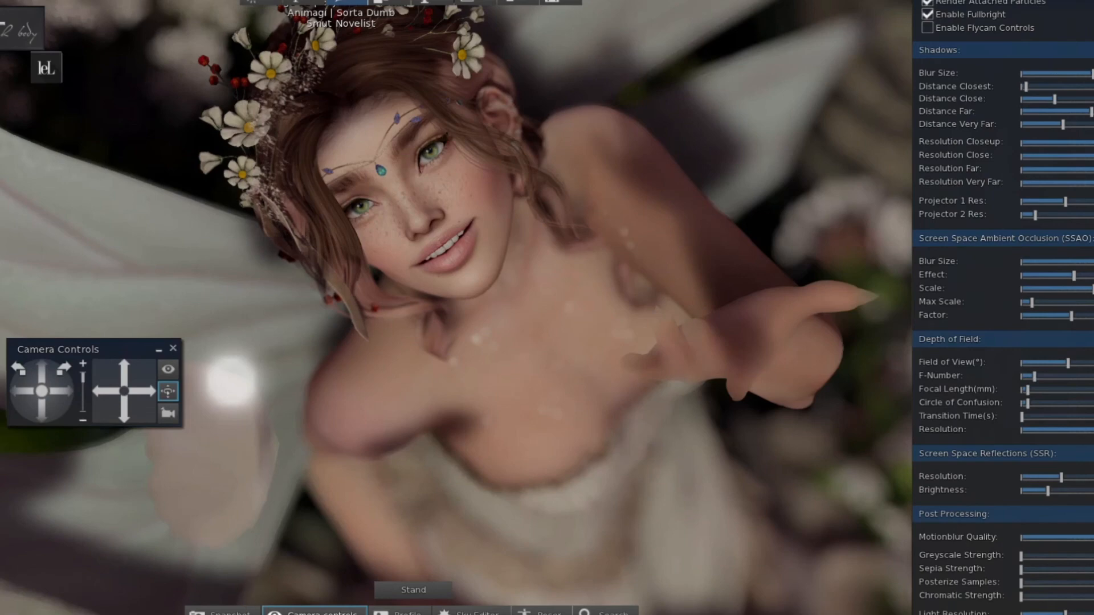
pyautogui.click(196, 611)
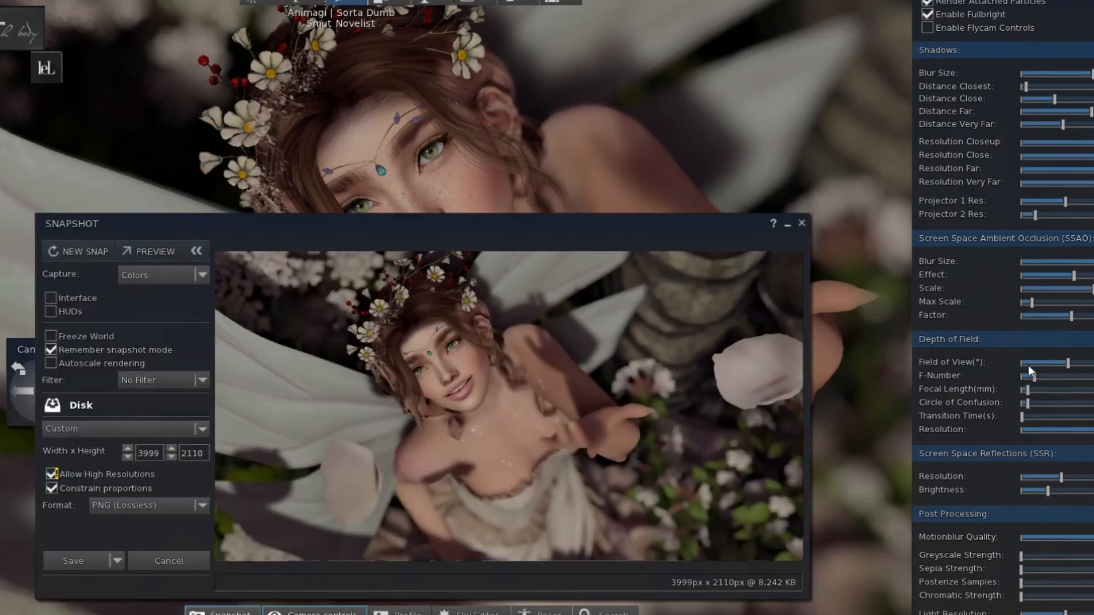
pyautogui.moveTo(1032, 378); pyautogui.dragTo(1041, 378)
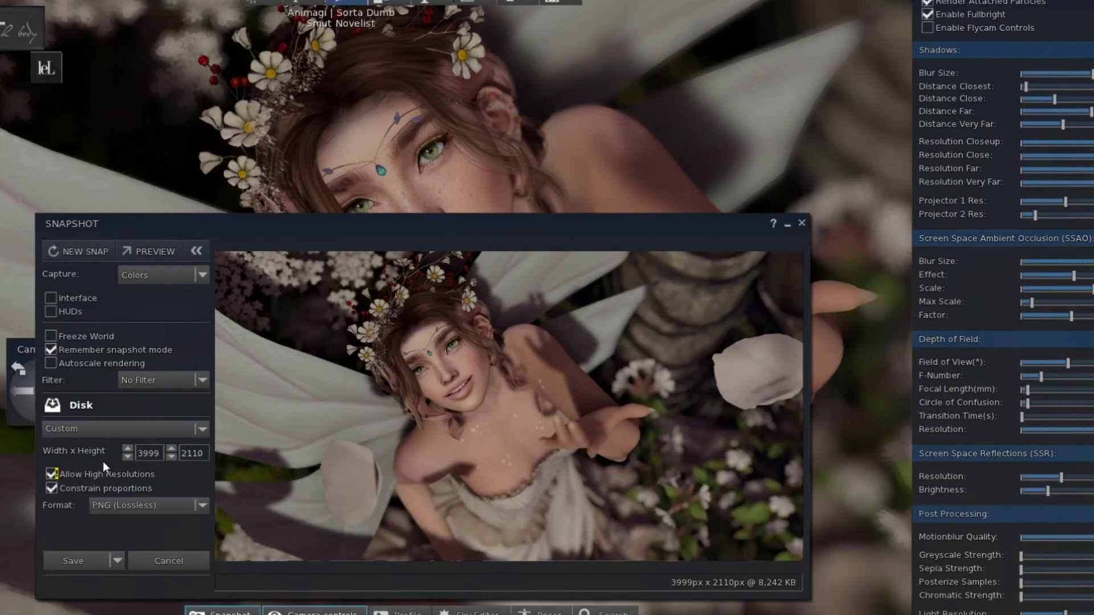
# Save the snapshot to the computer as a PNG image named owdjmwosdmvgskdmvsvdmsvs.
pyautogui.click(74, 561)
pyautogui.click(81, 565)
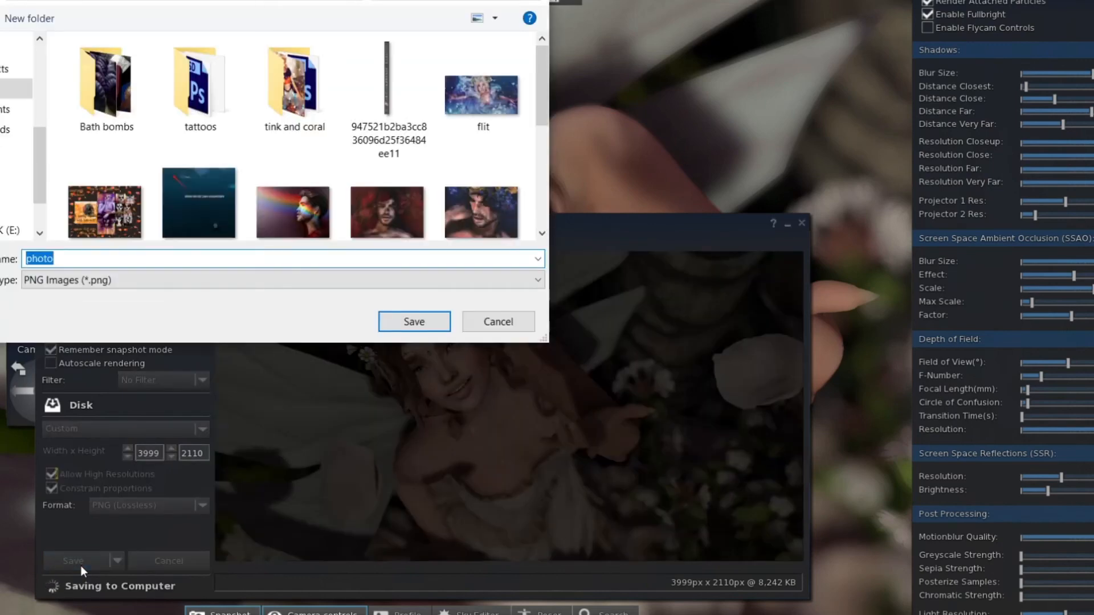
pyautogui.write('owdjmwosdmvgskdmvsvdmsvs')
pyautogui.press('Return')
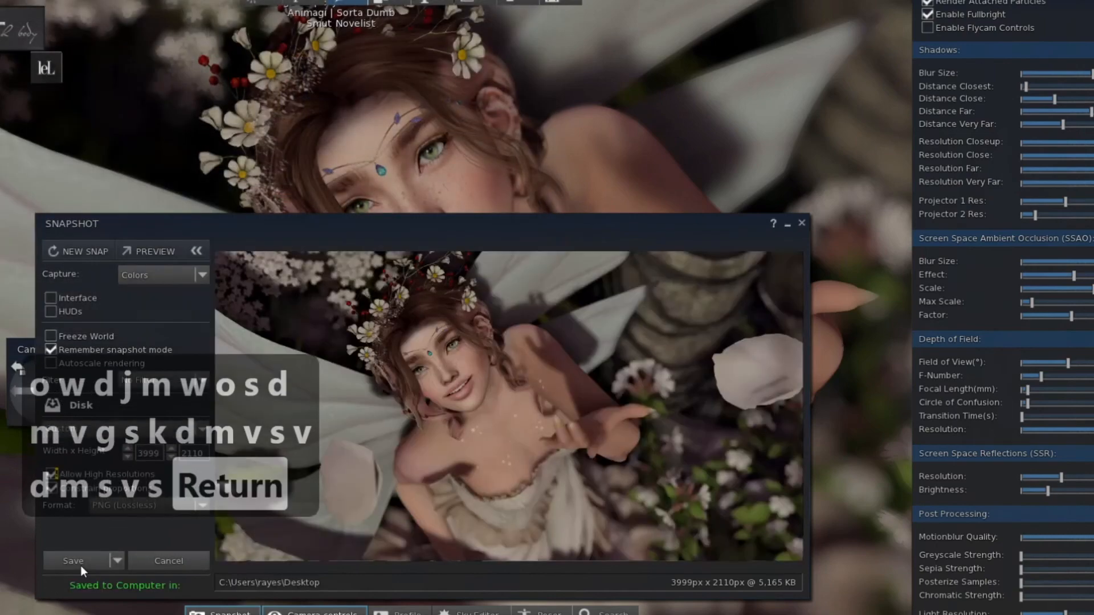